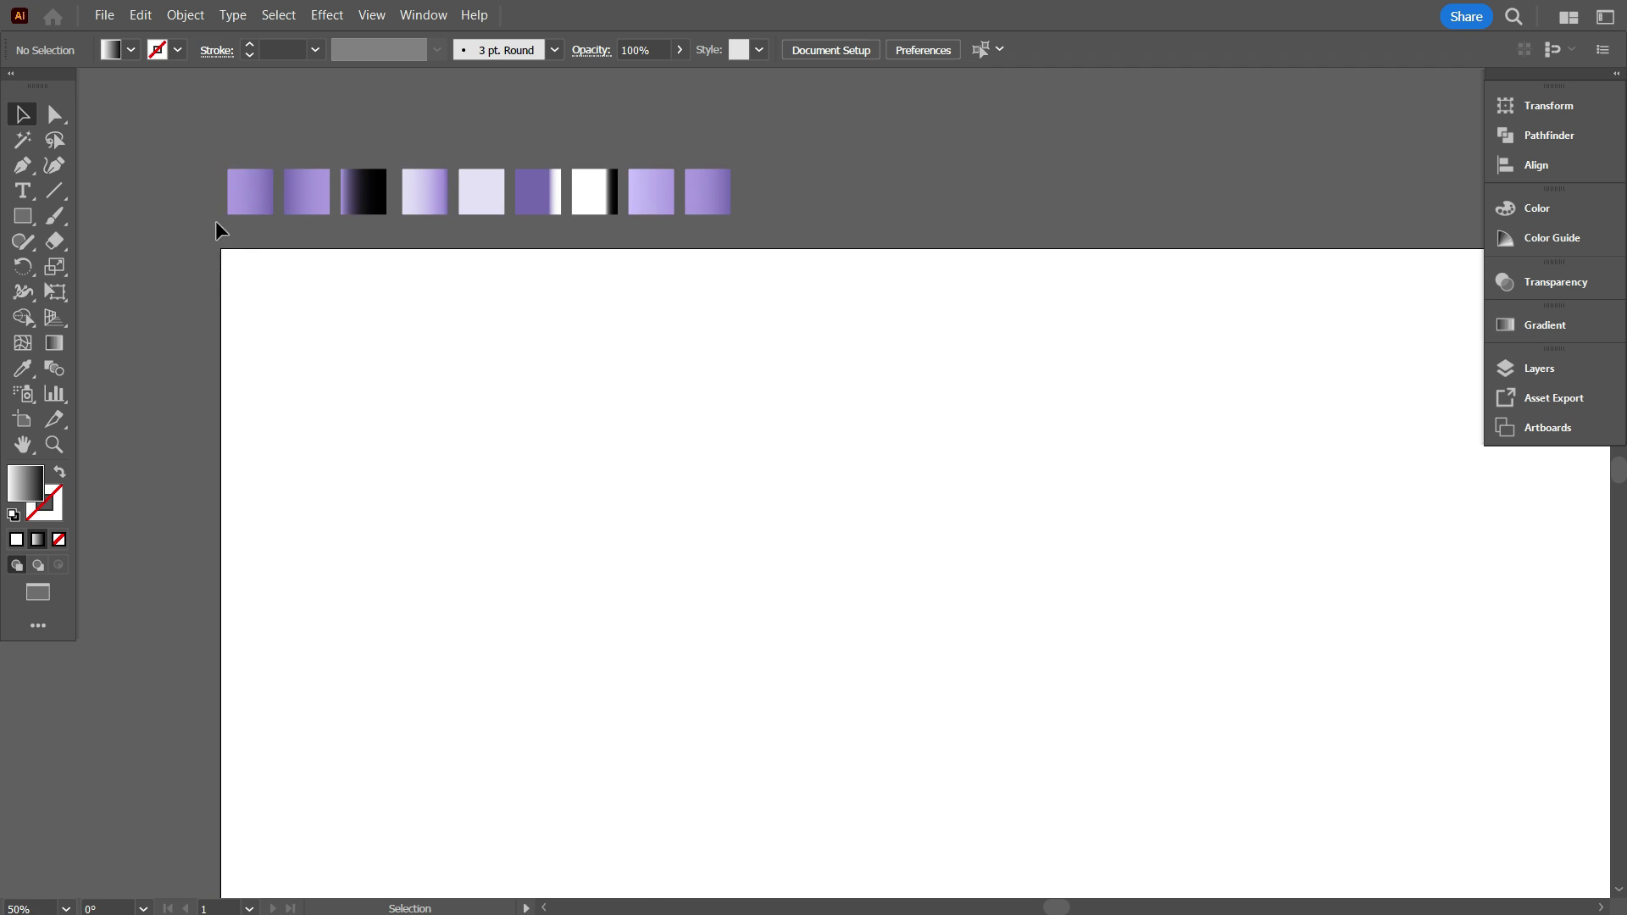
Draw a background rectangle covering the whole artboard from its upper corner to the opposite lower corner
scroll(444, 434, "down", 1)
scroll(444, 434, "down", 1)
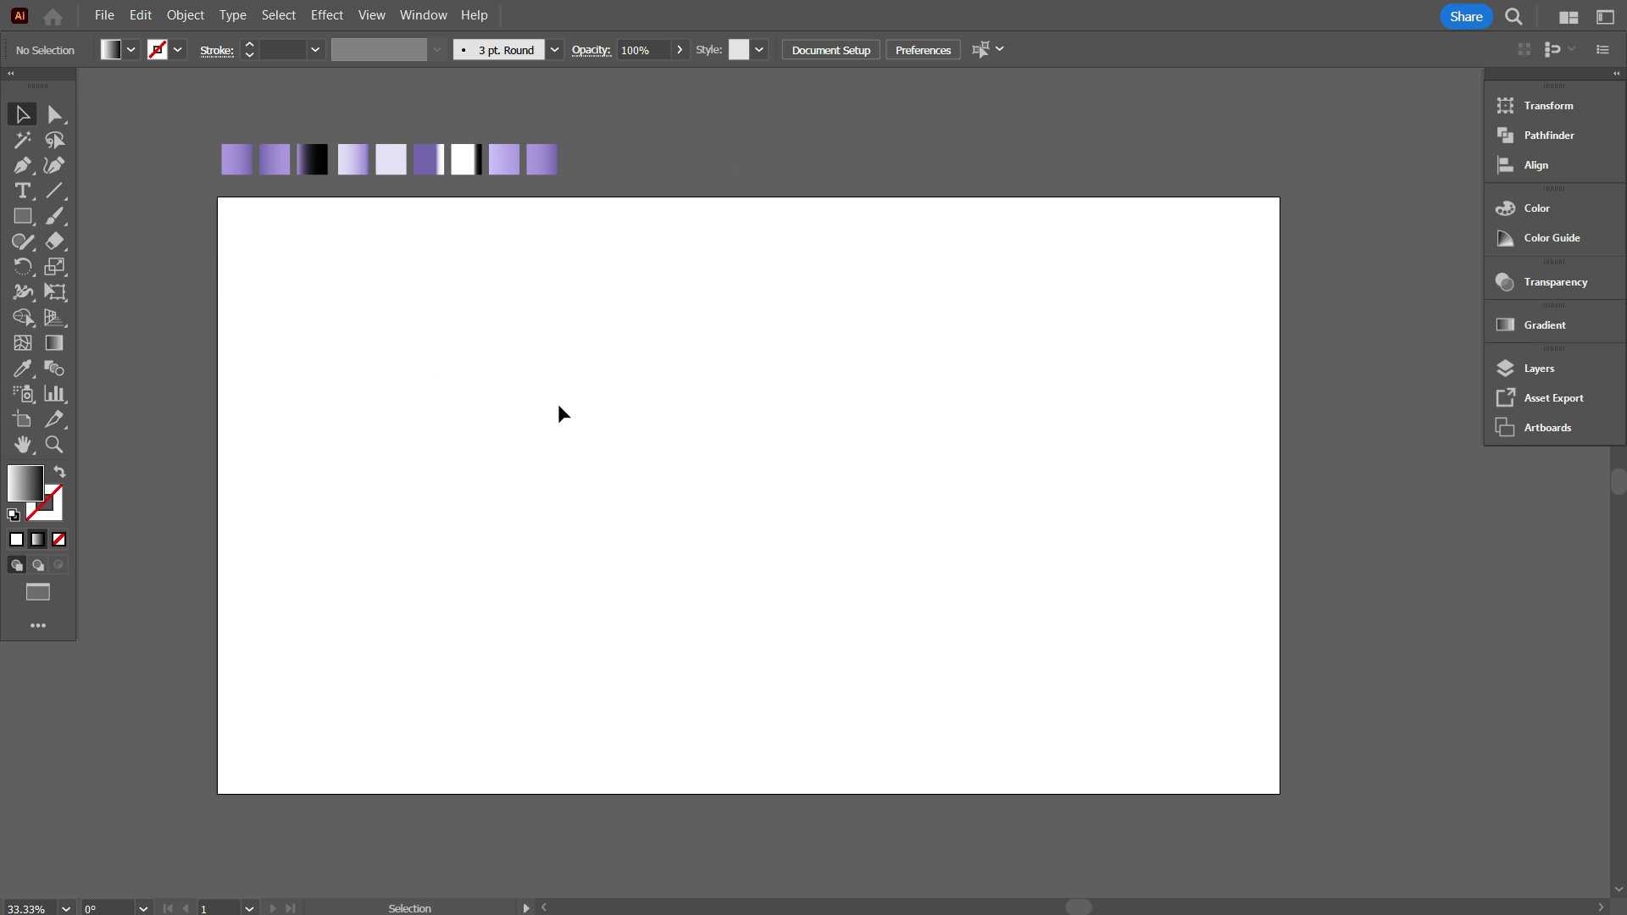
left_click_drag(622, 476, 668, 462)
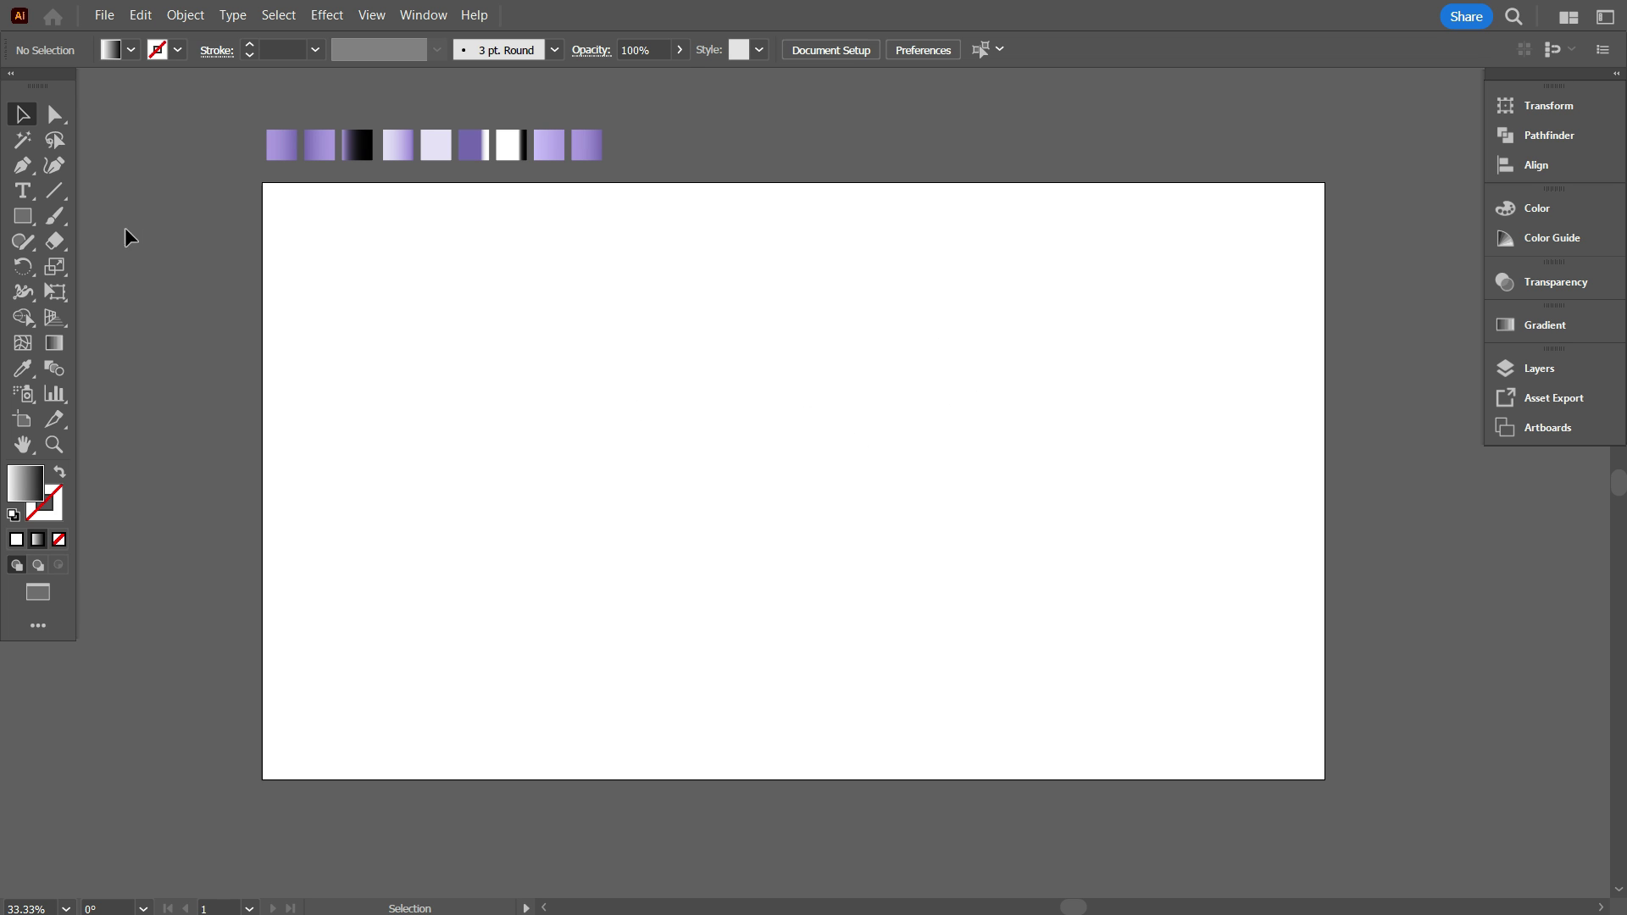
left_click(23, 216)
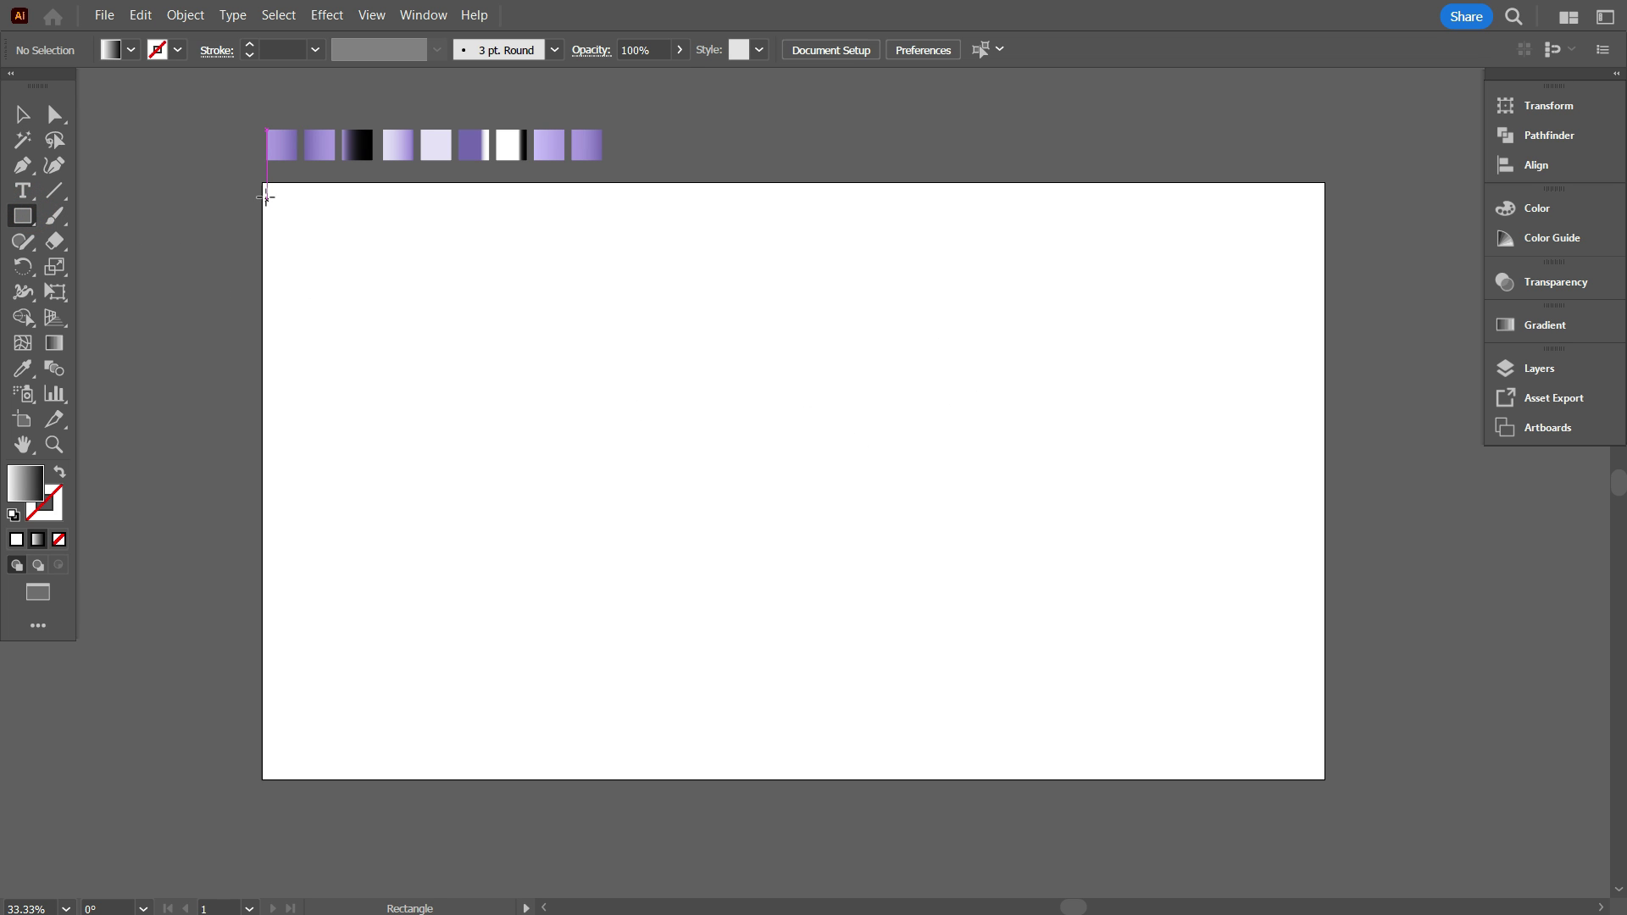
left_click_drag(262, 182, 1326, 779)
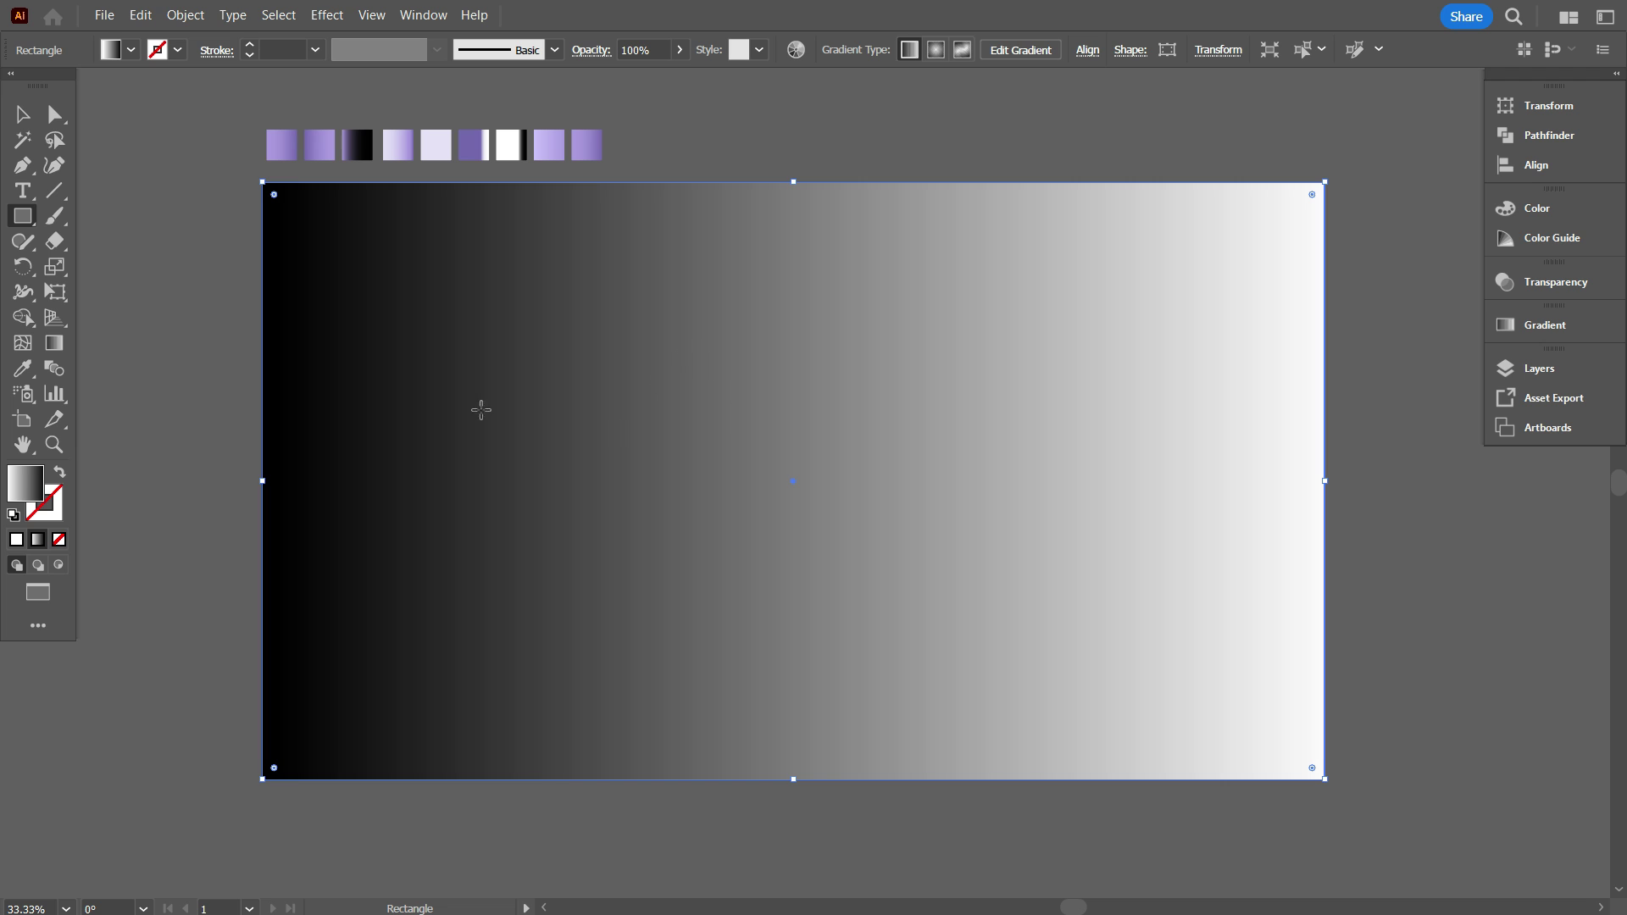
Fill the background rectangle with the light-to-dark purple gradient sampled from the first swatch above the artboard
left_click(23, 368)
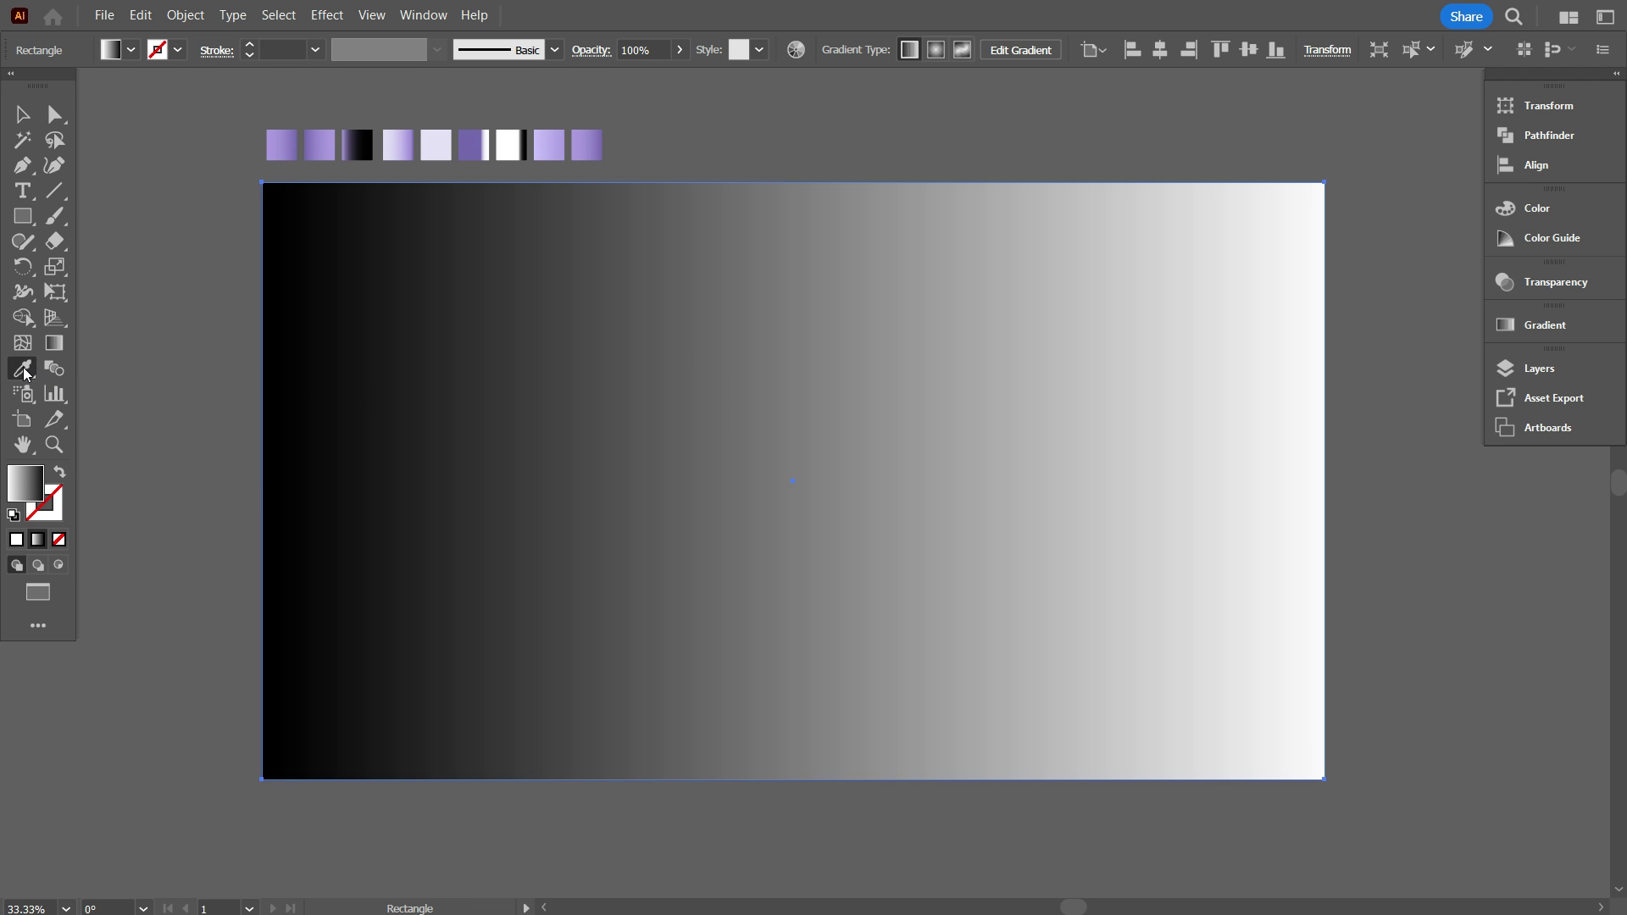
left_click(302, 153)
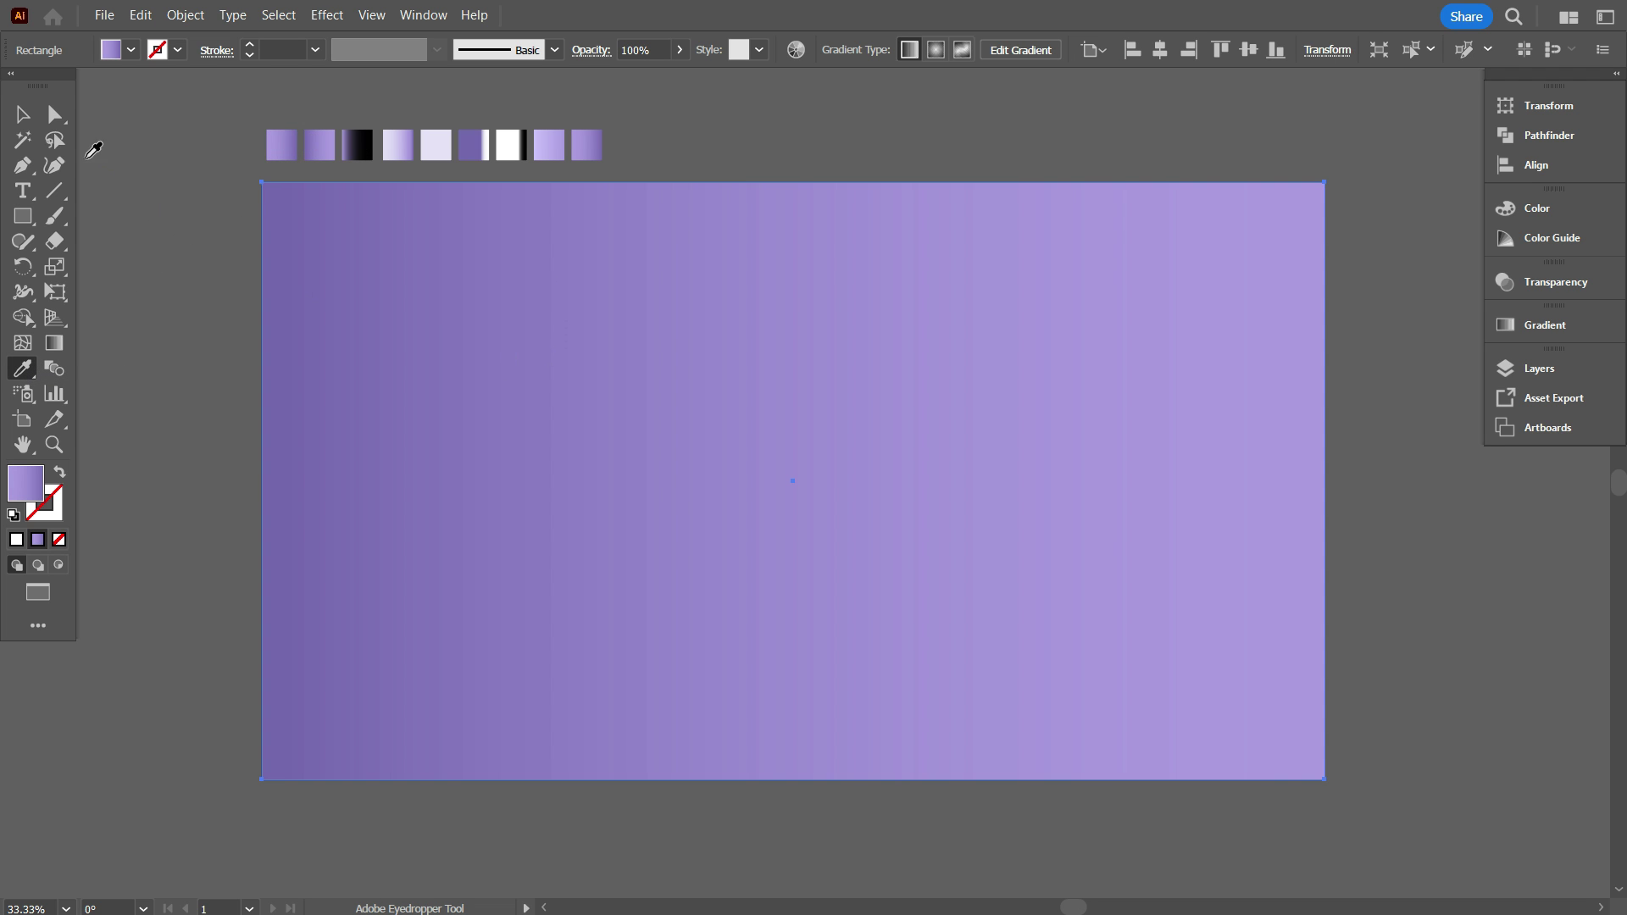
left_click(23, 115)
left_click(170, 270)
Redirect the background rectangle's gradient so it runs steeply downward at a slight slant, from light purple above to dark purple below
scroll(237, 203, "up", 5)
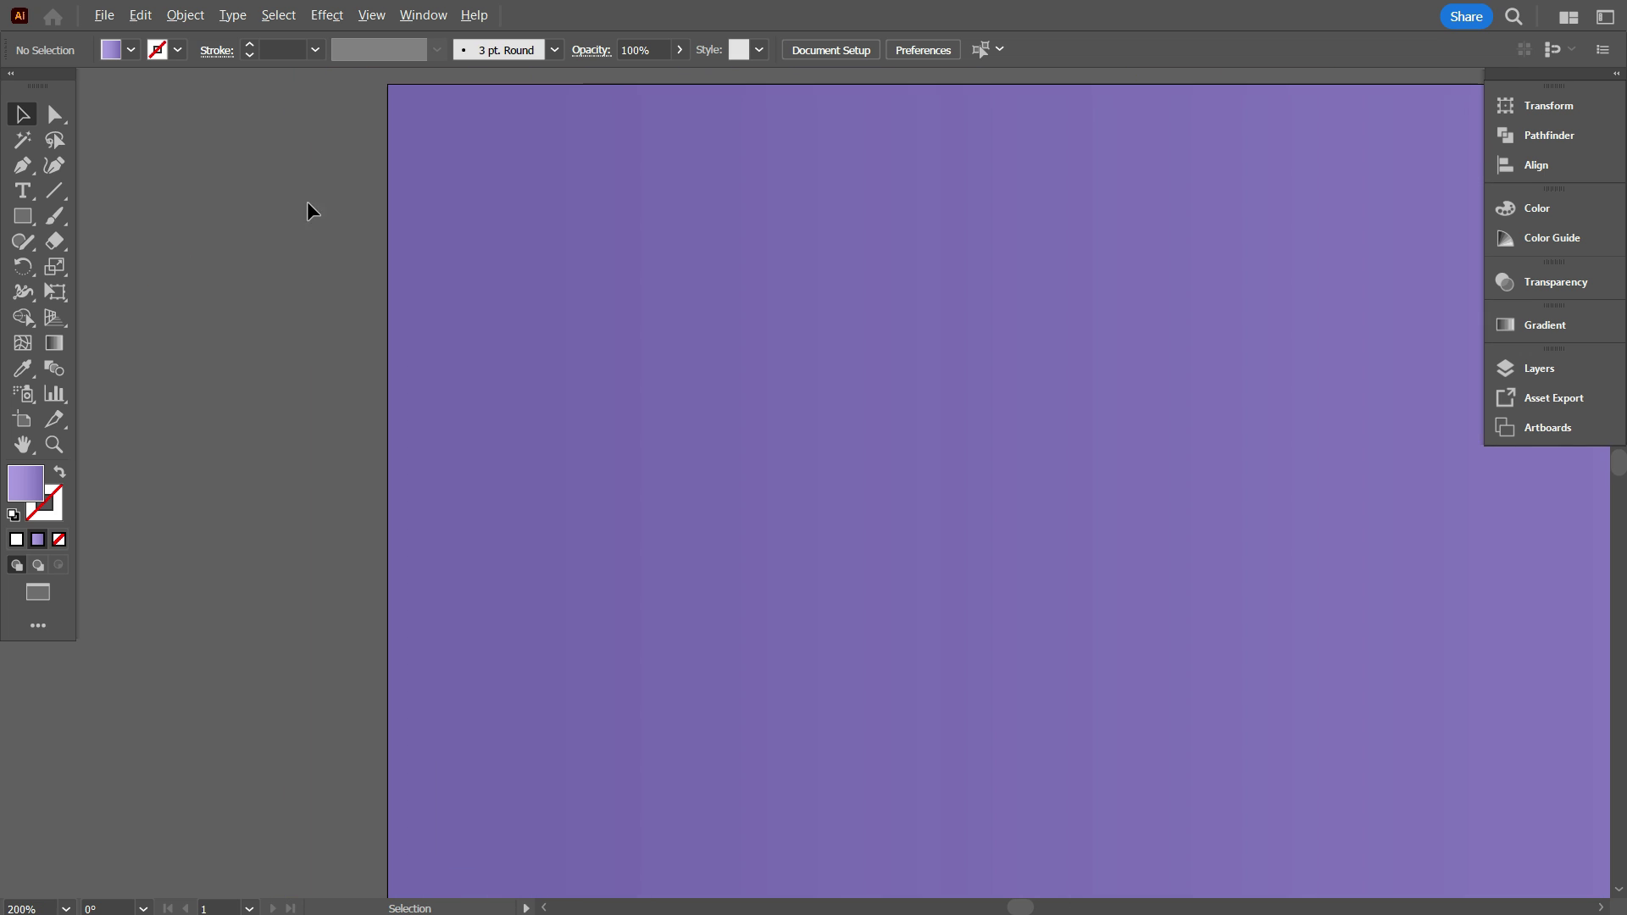
scroll(307, 211, "down", 2)
left_click(445, 228)
scroll(334, 262, "down", 2)
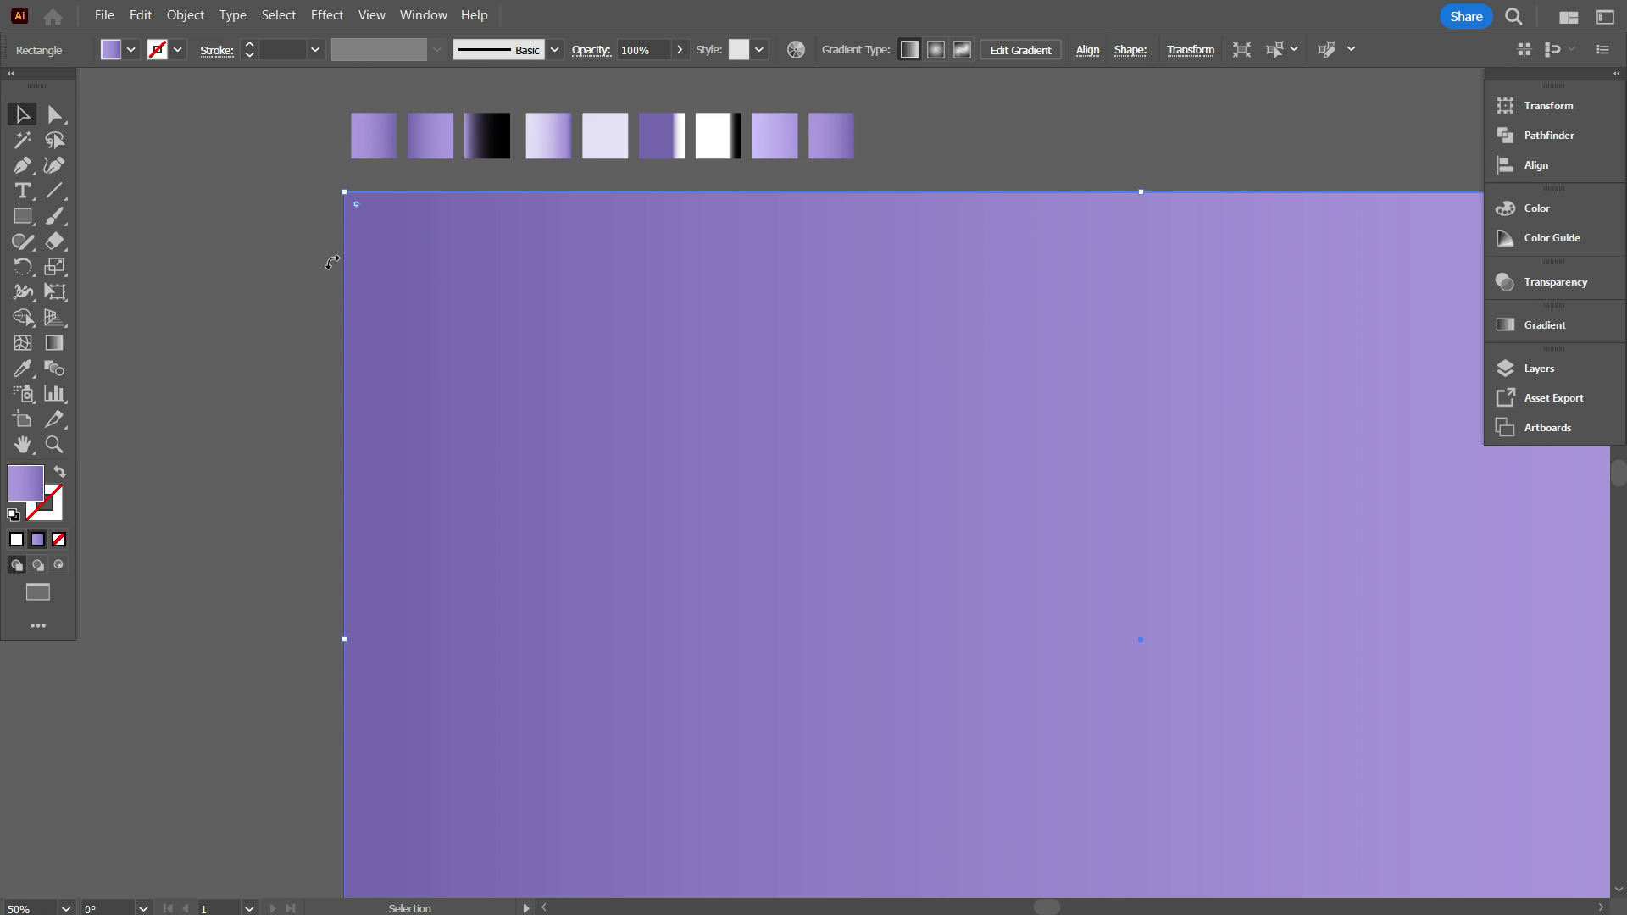
scroll(331, 261, "down", 2)
scroll(531, 342, "up", 1)
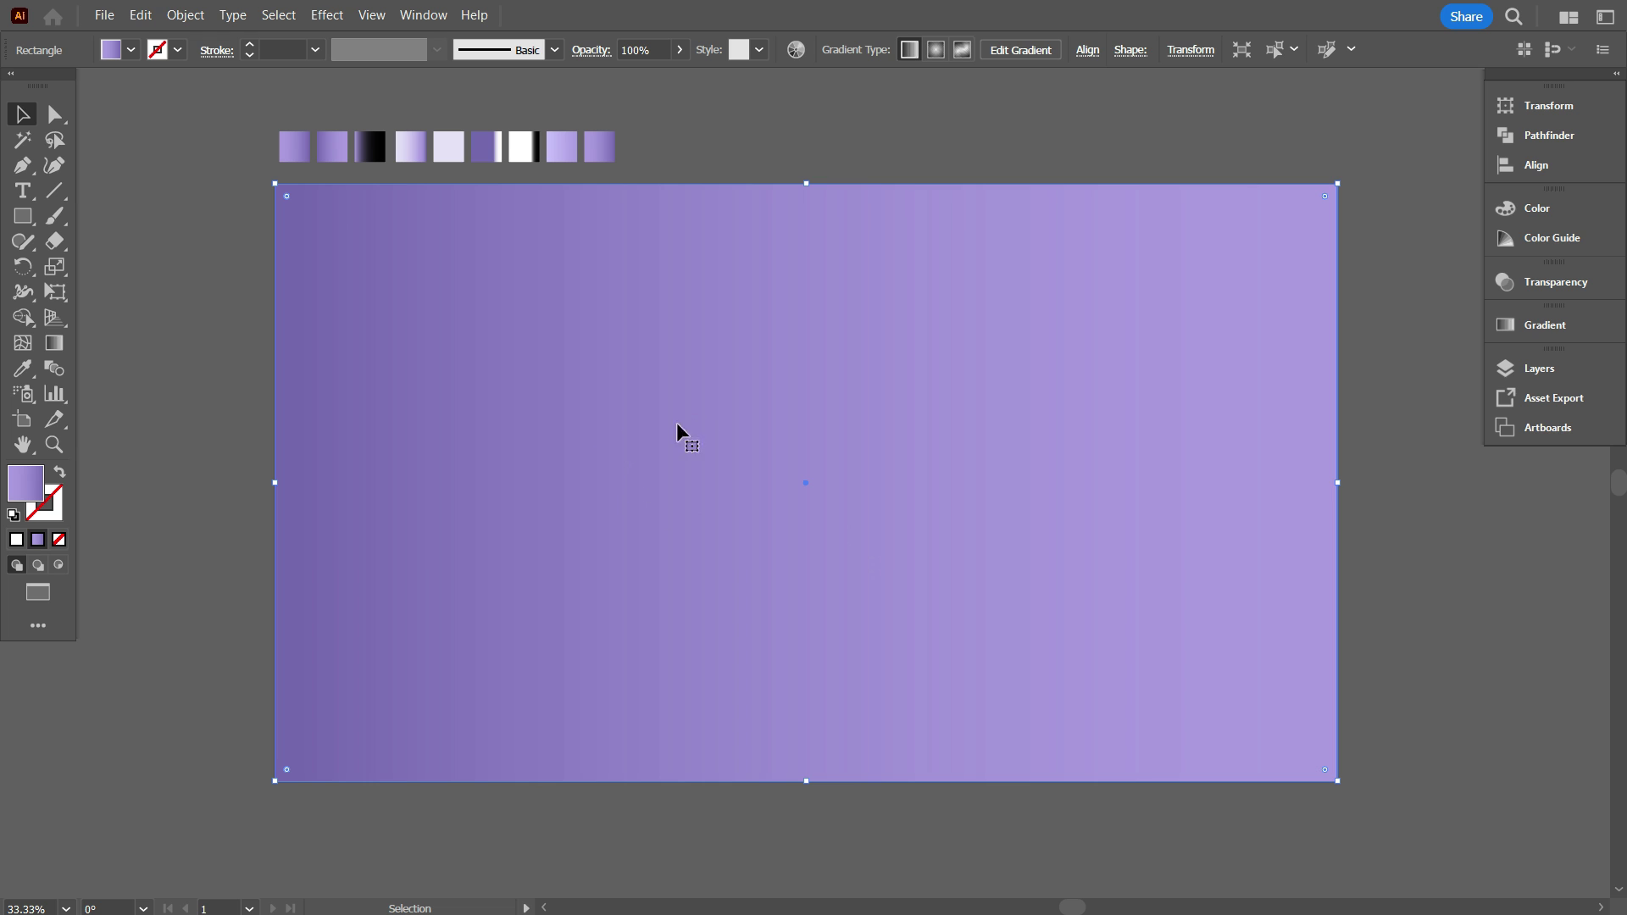
left_click(53, 342)
left_click_drag(602, 271, 740, 659)
scroll(686, 341, "down", 1)
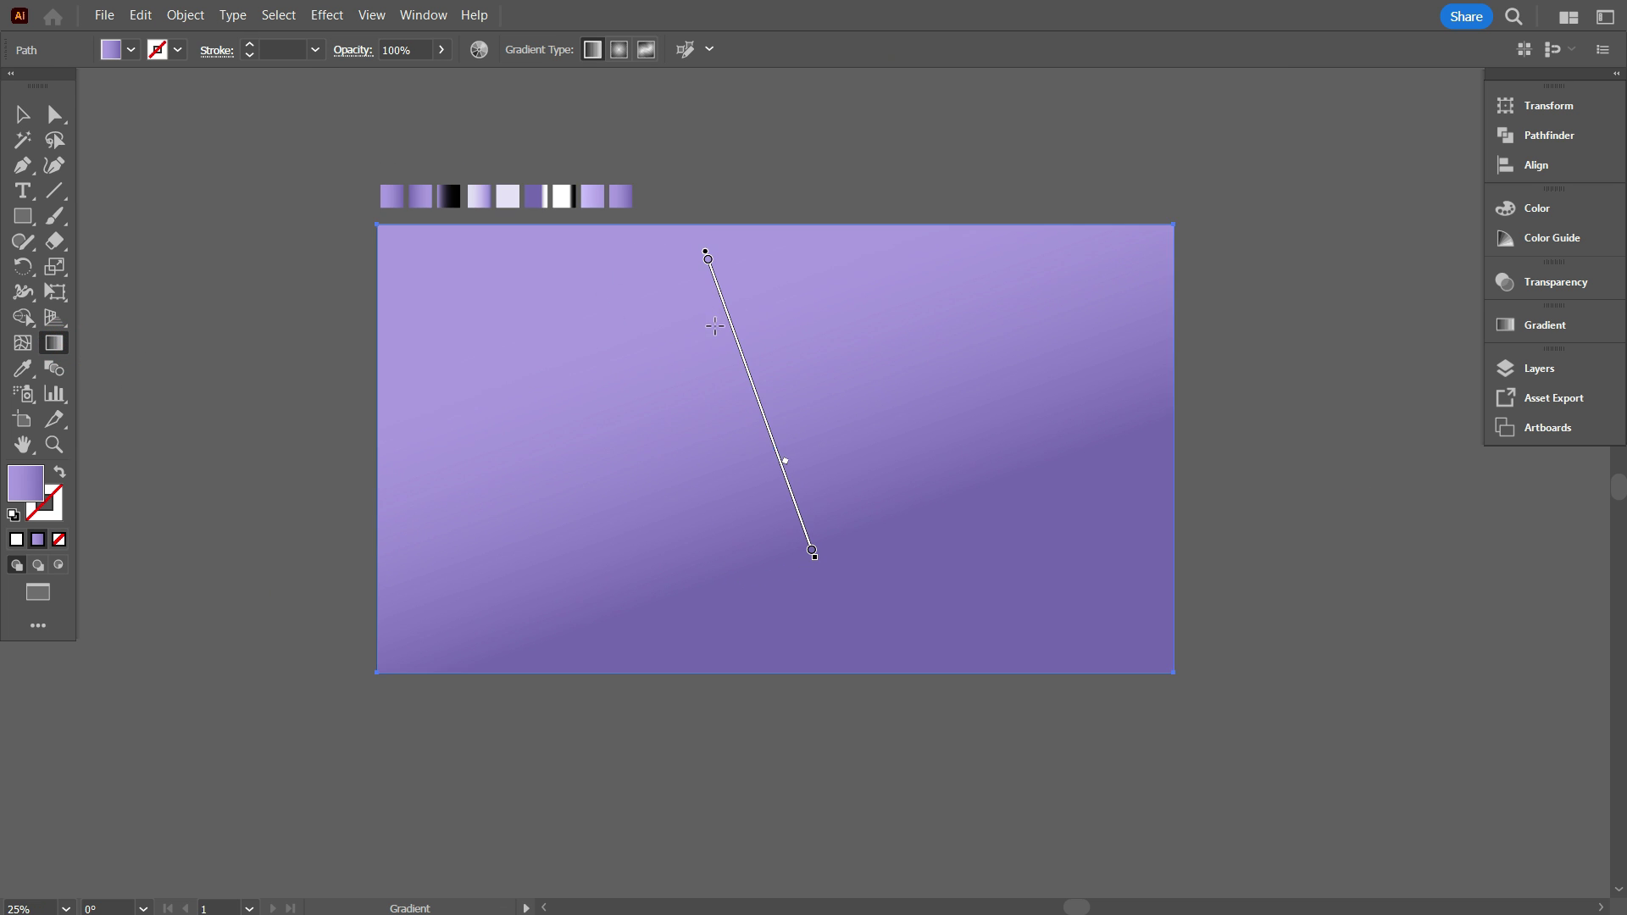
mouse_move(749, 303)
left_mouse_down()
mouse_move(815, 537)
mouse_move(819, 569)
mouse_move(805, 570)
left_mouse_up()
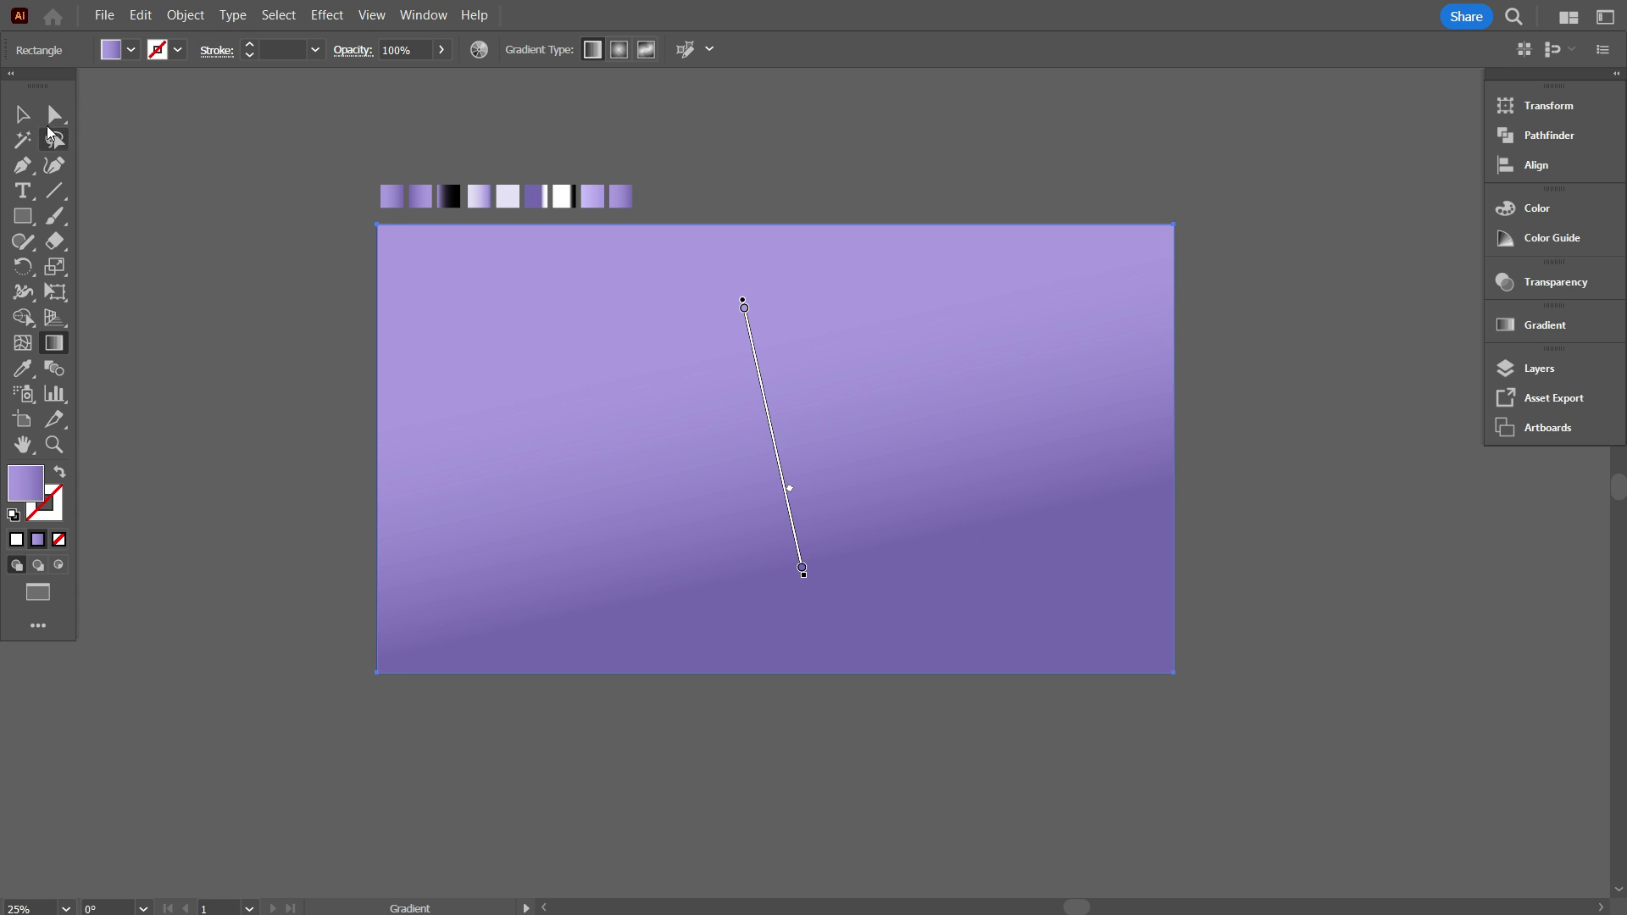
left_click(22, 114)
left_click(218, 290)
Draw a full-width rectangle along the artboard's lower edge as a floor strip, about a quarter of the artboard's height
scroll(686, 690, "down", 1)
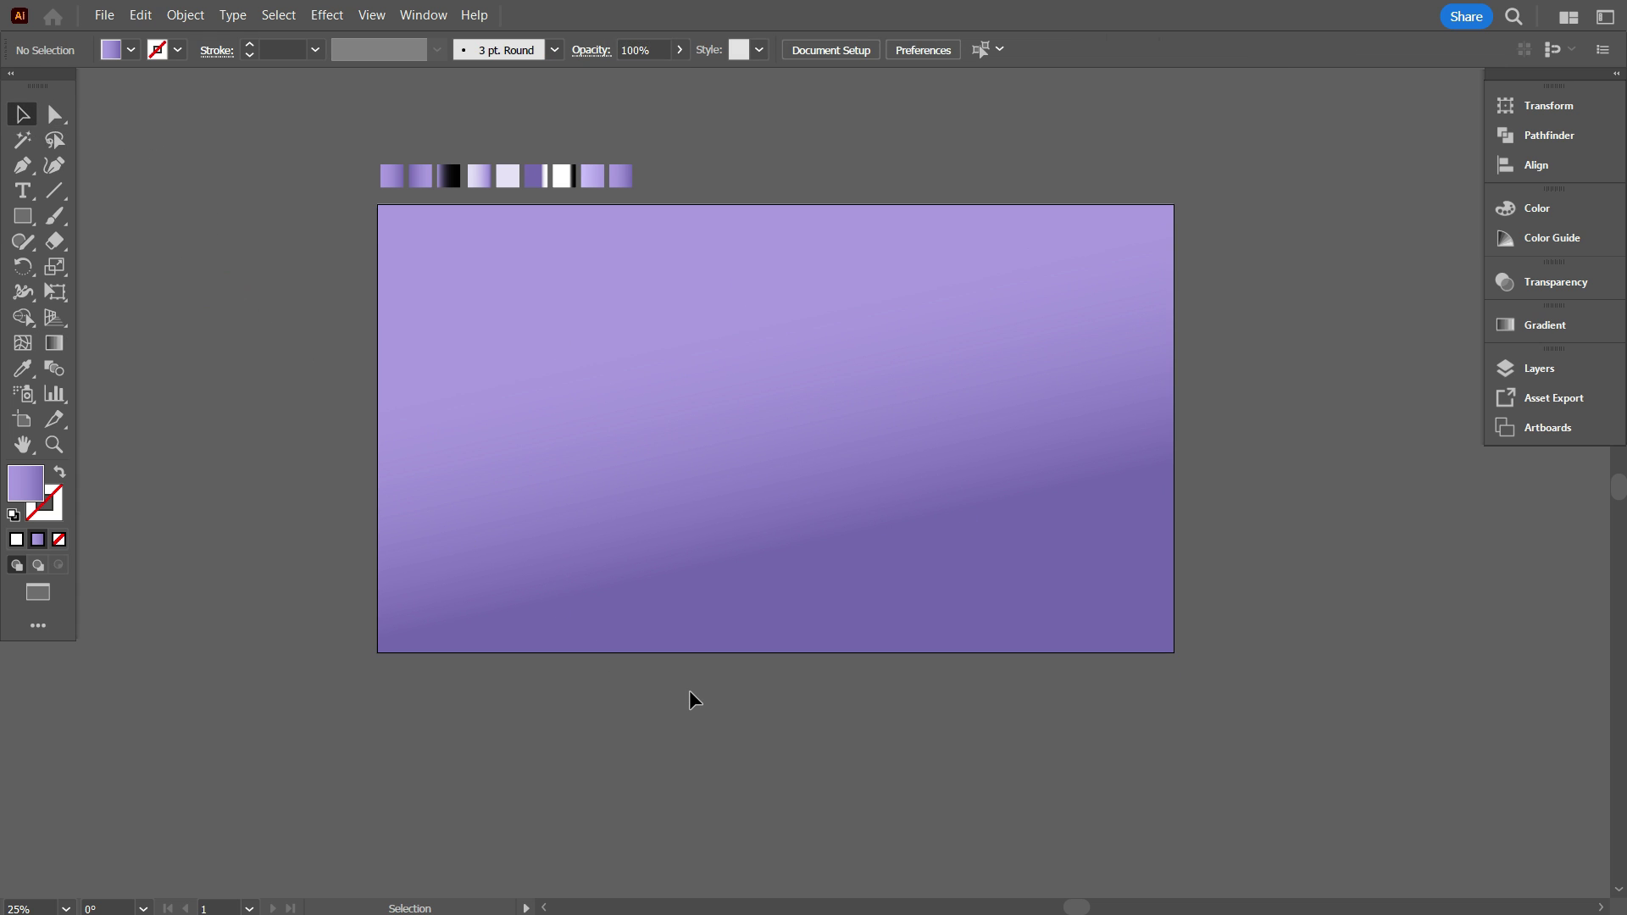
scroll(685, 690, "up", 1)
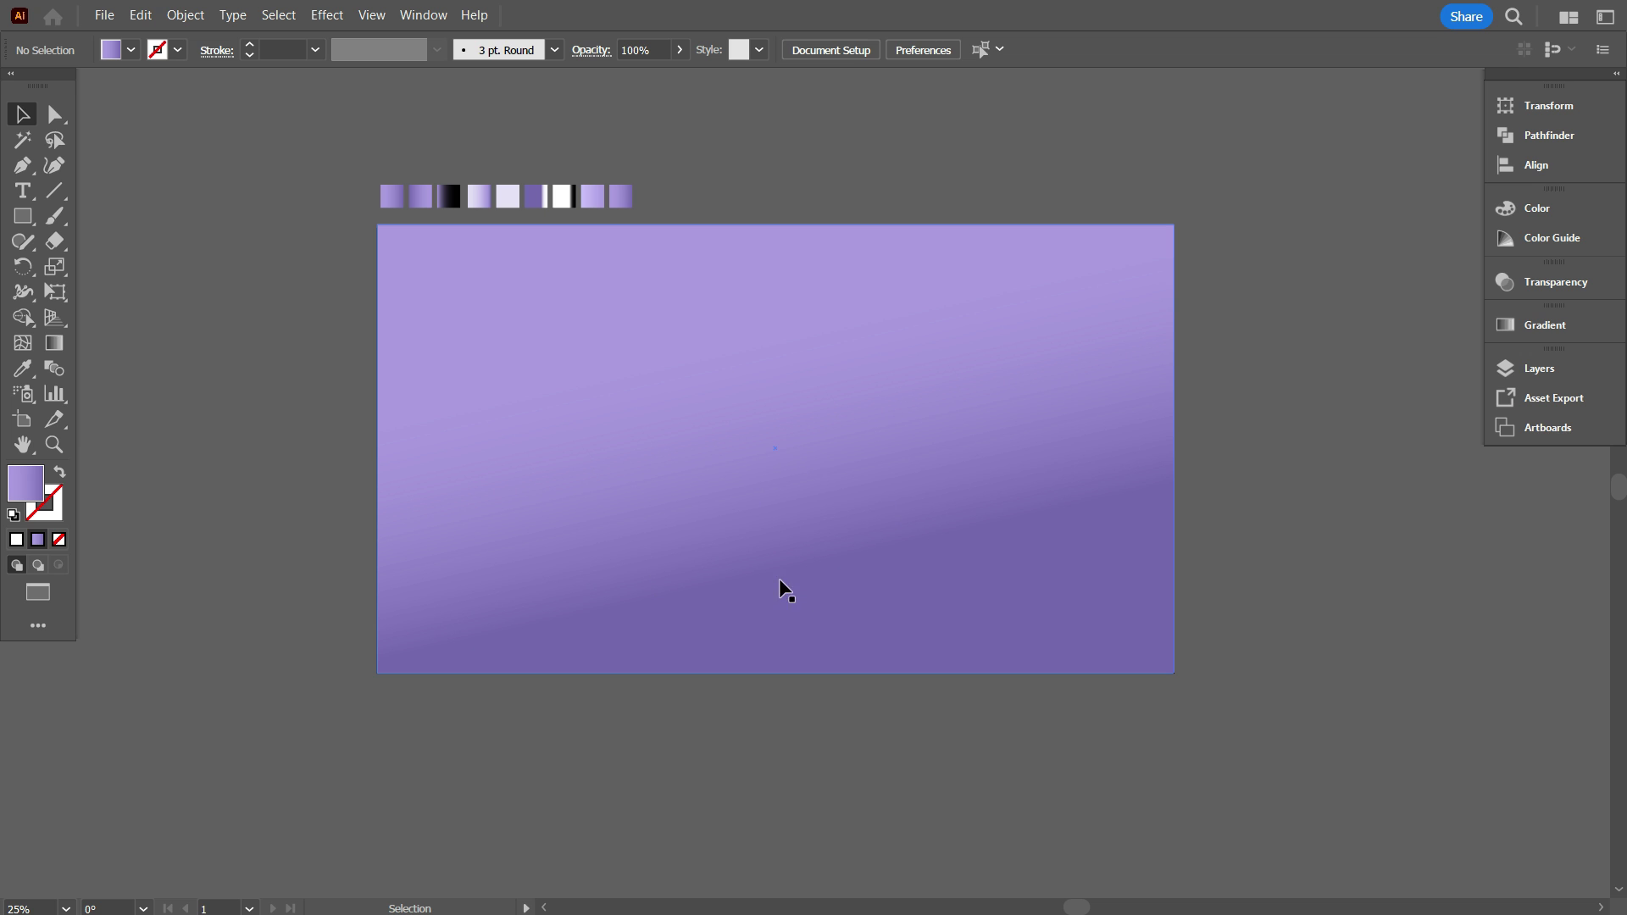
key("m")
left_click_drag(377, 672, 1174, 563)
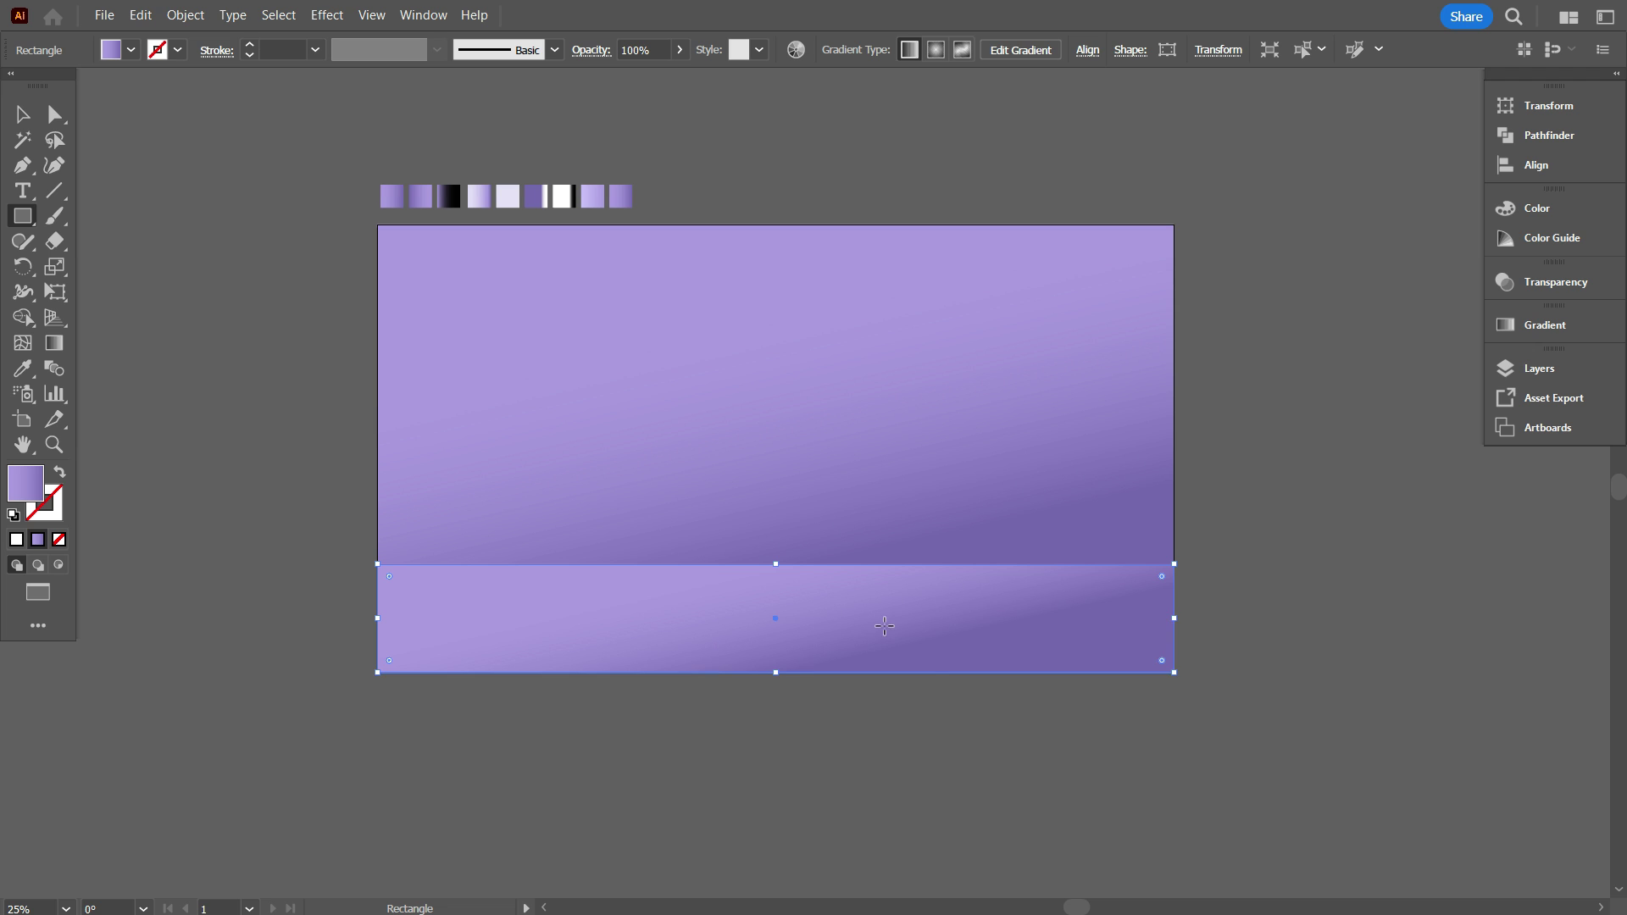
left_click(23, 114)
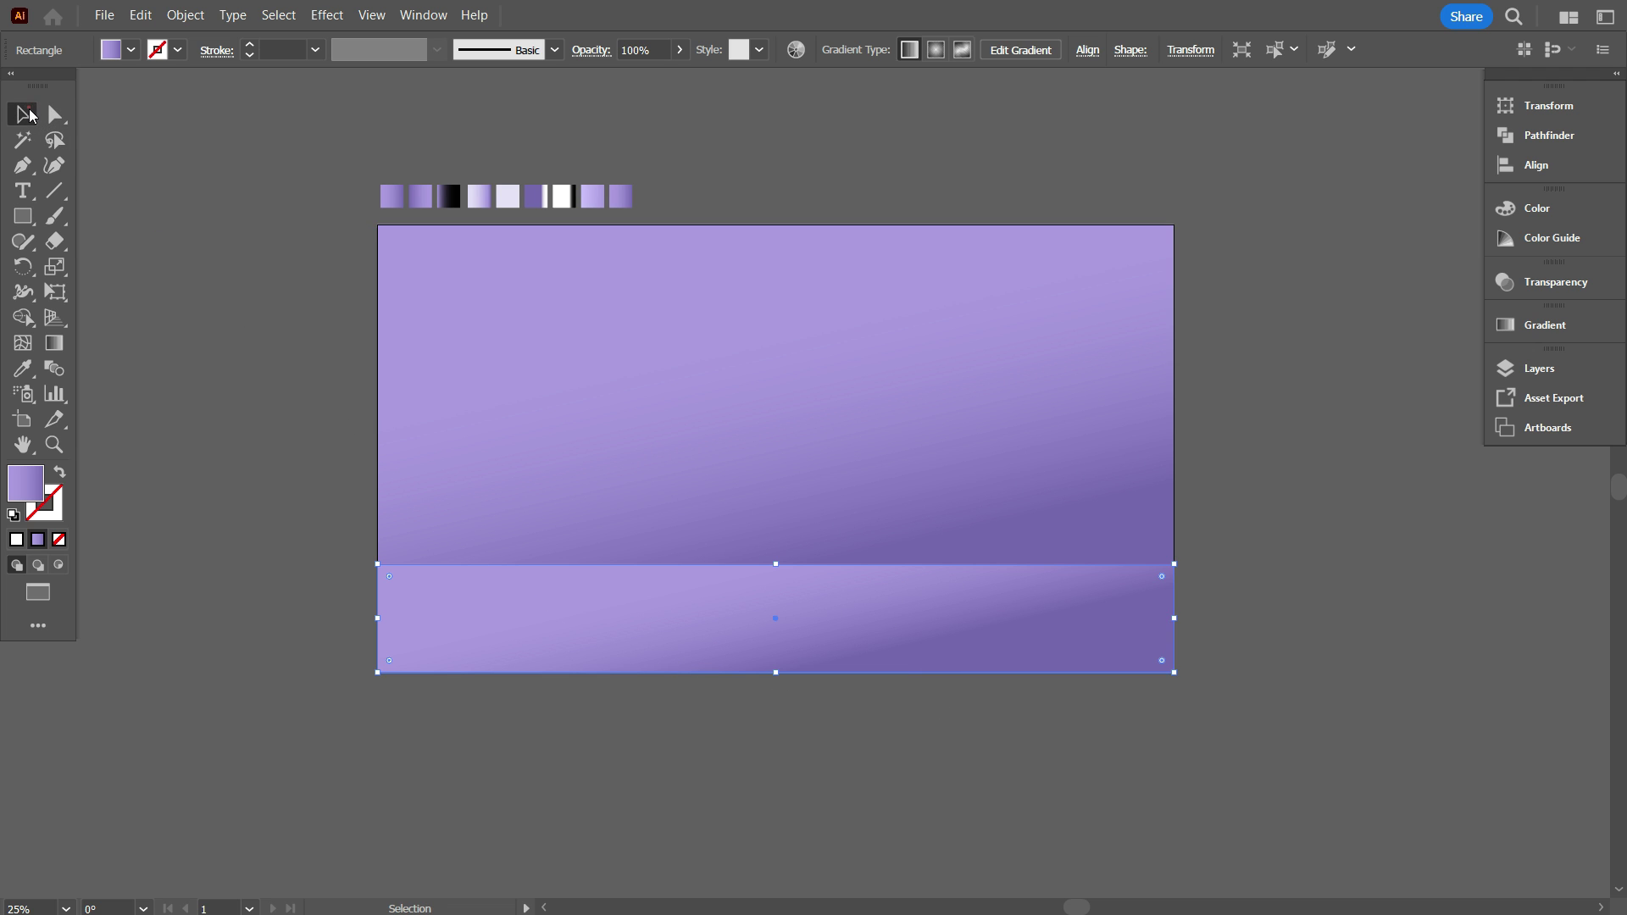
Fill the floor strip with the dark-to-light purple gradient of the second swatch and compare its gradient stops with the background's
left_click(23, 368)
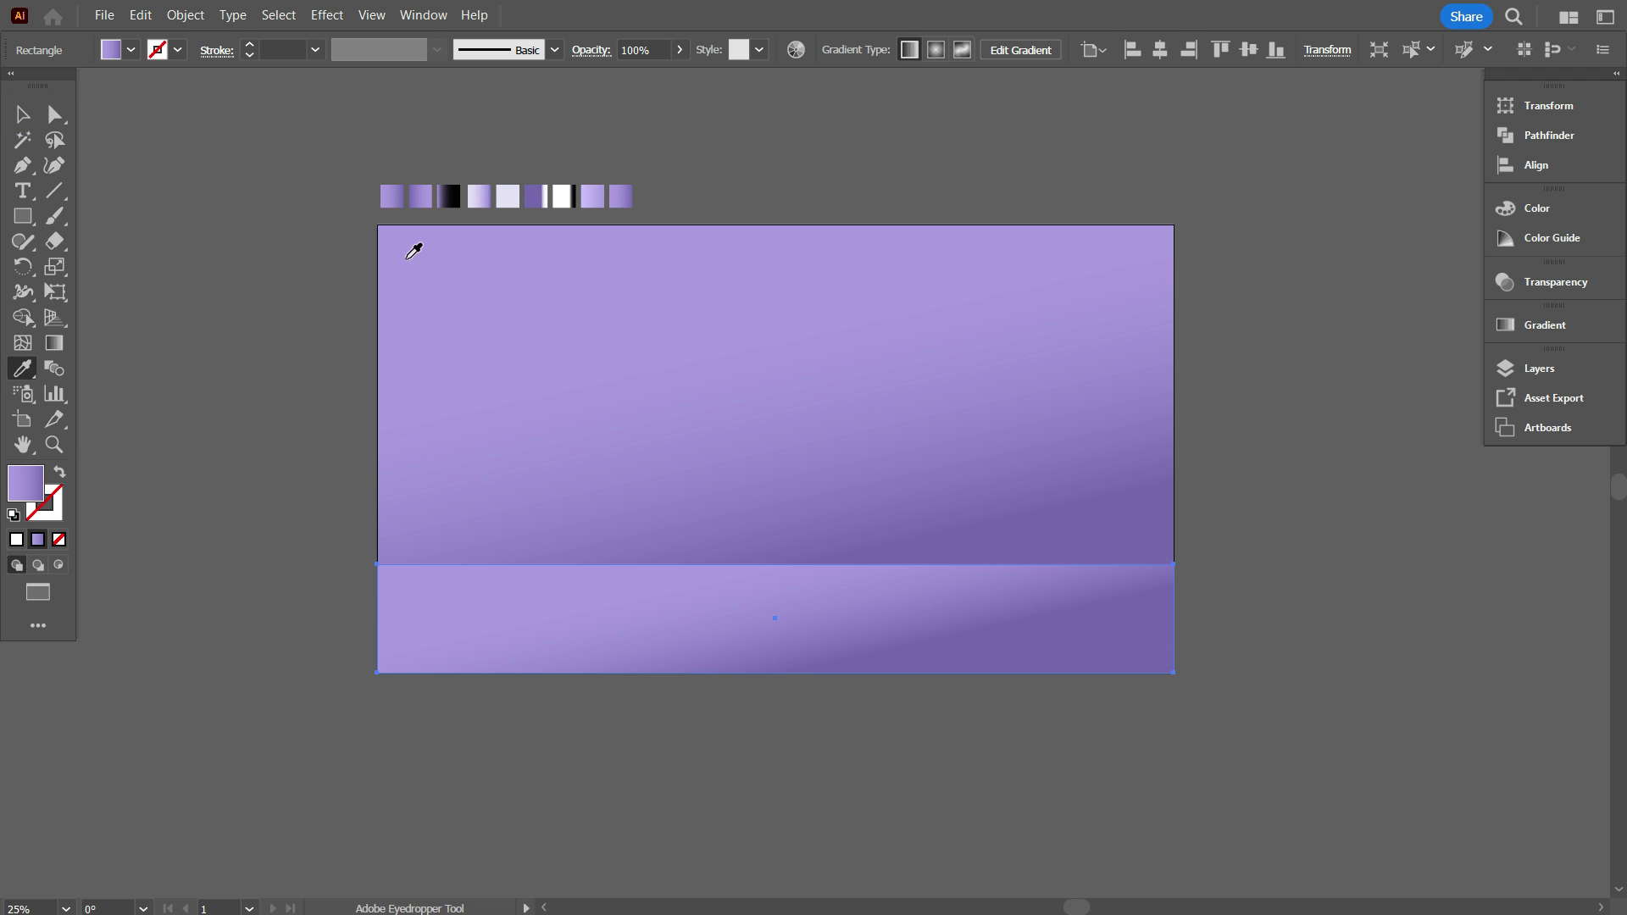
left_click(416, 201)
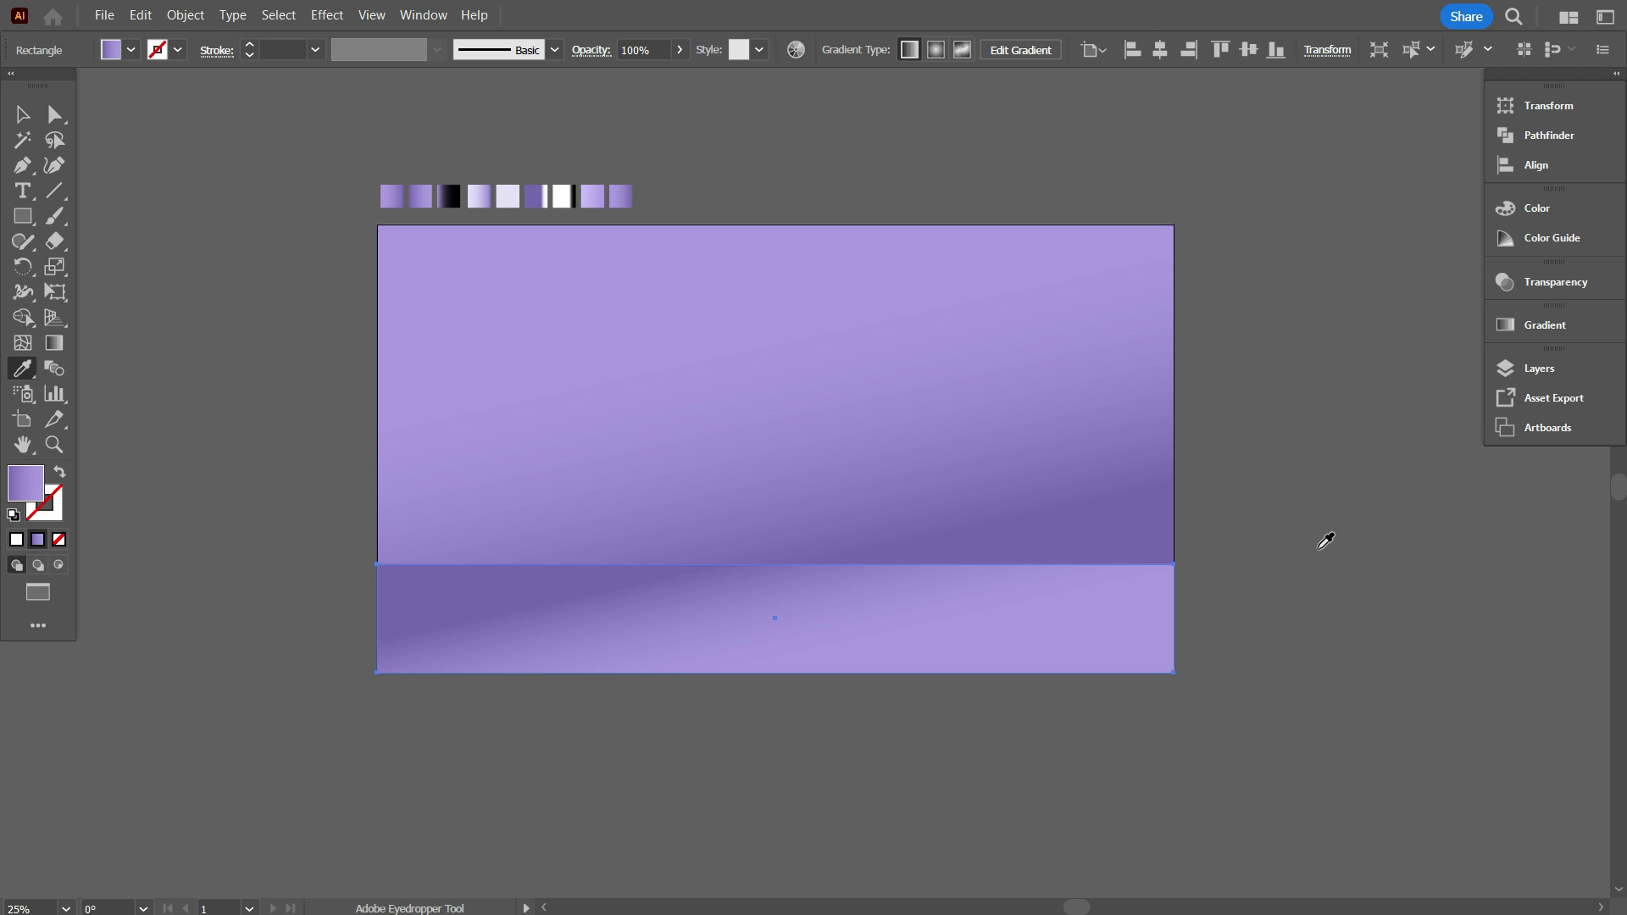
left_click(1544, 326)
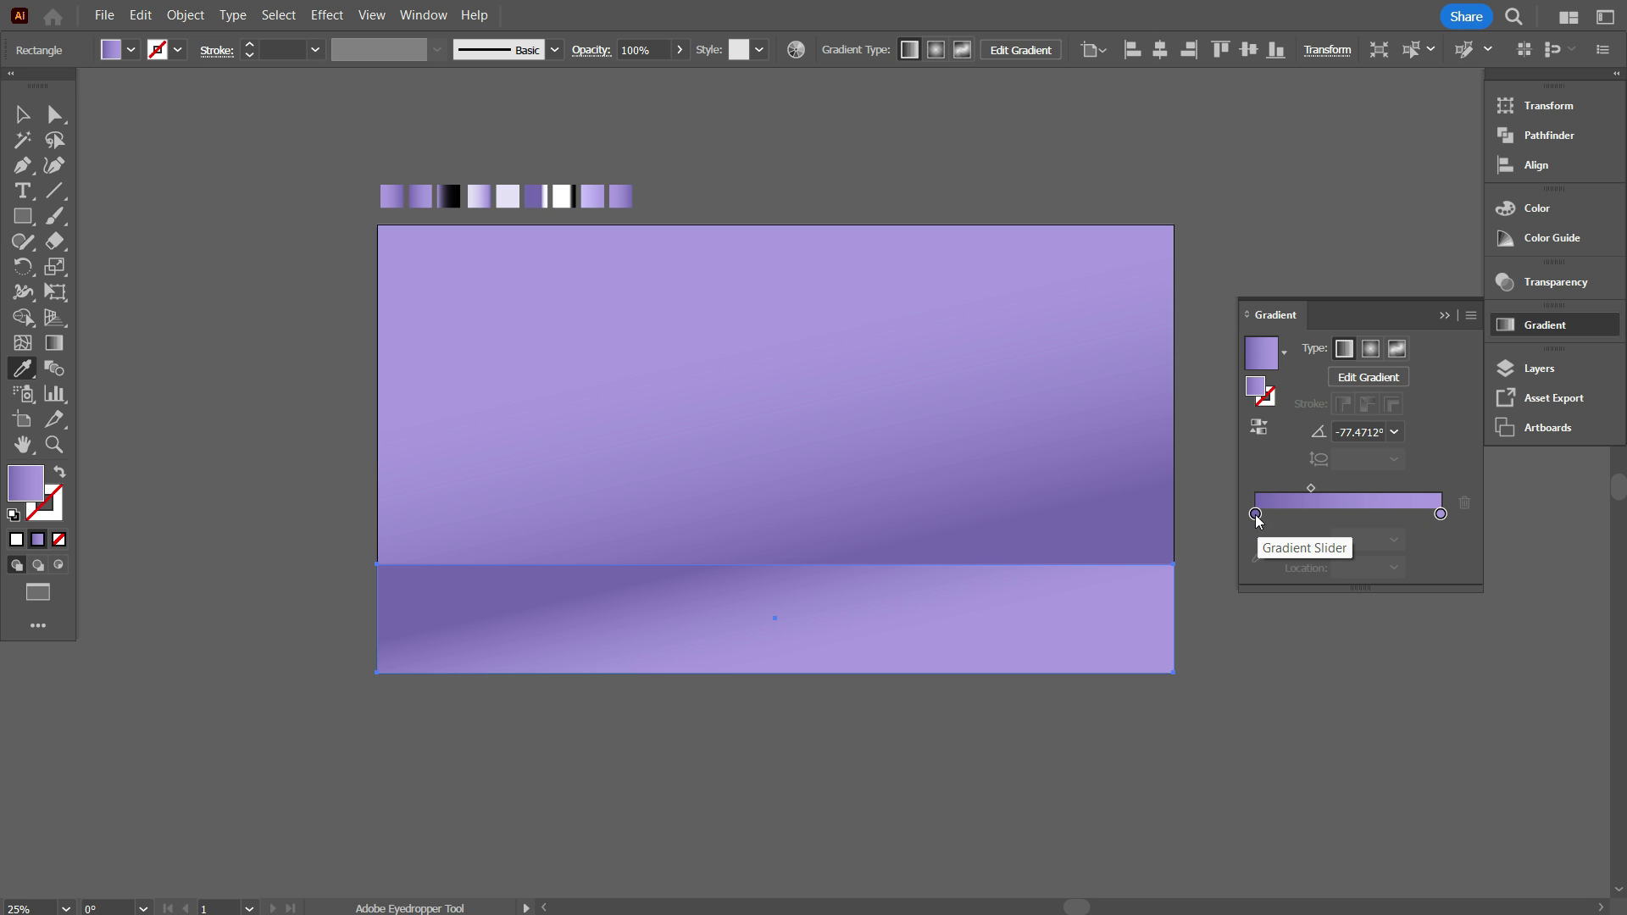
left_click(568, 335)
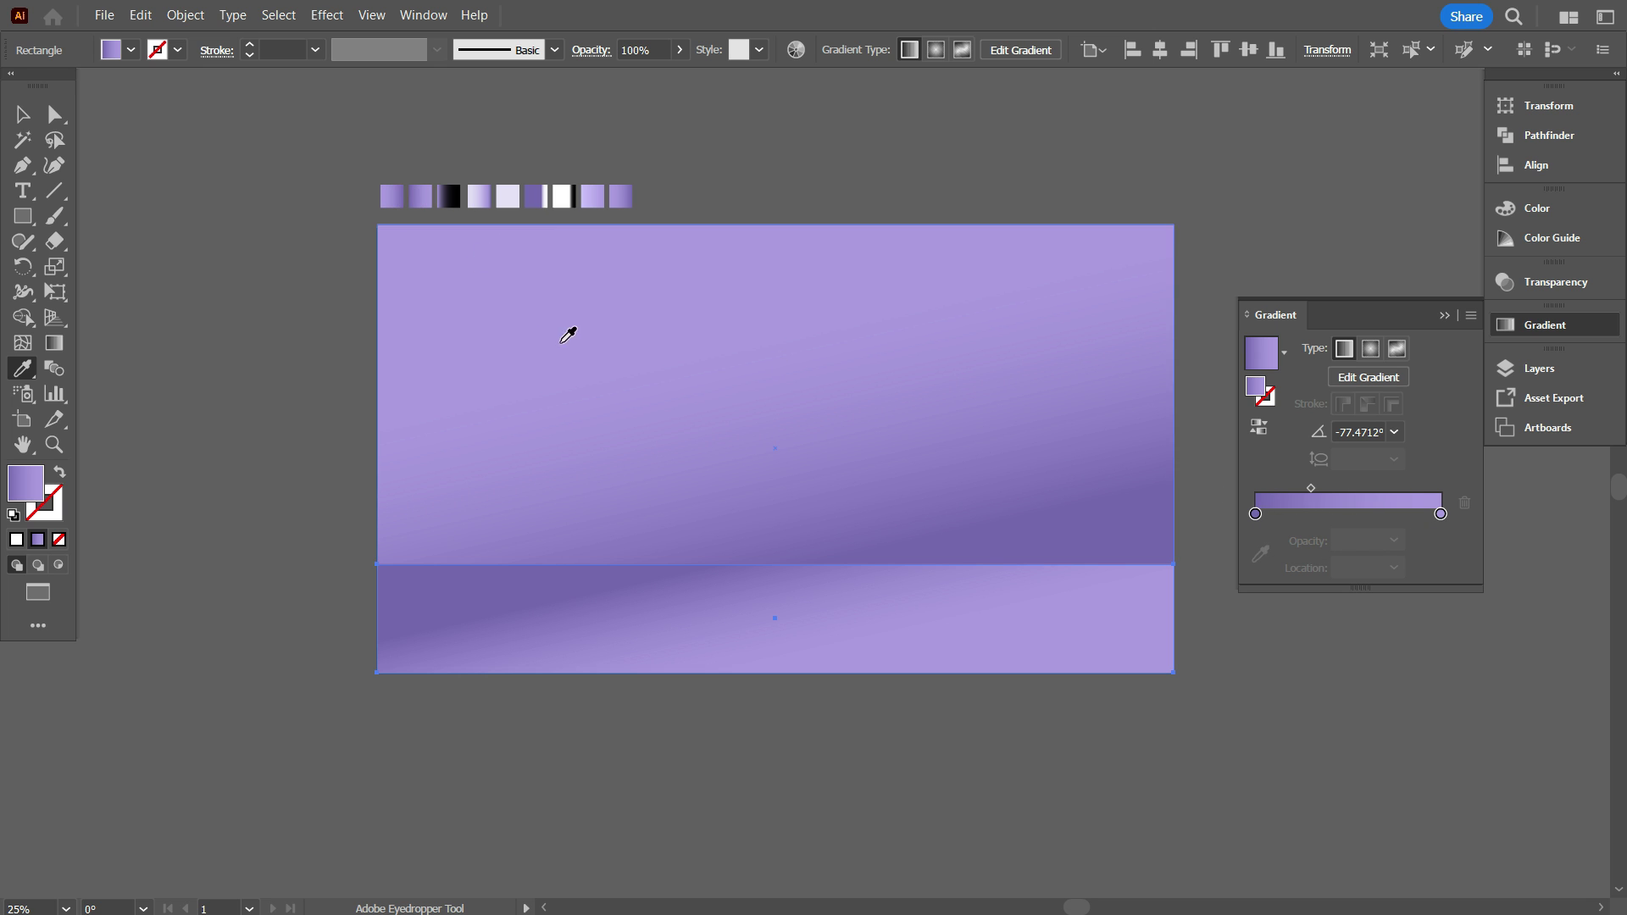
left_click(576, 351)
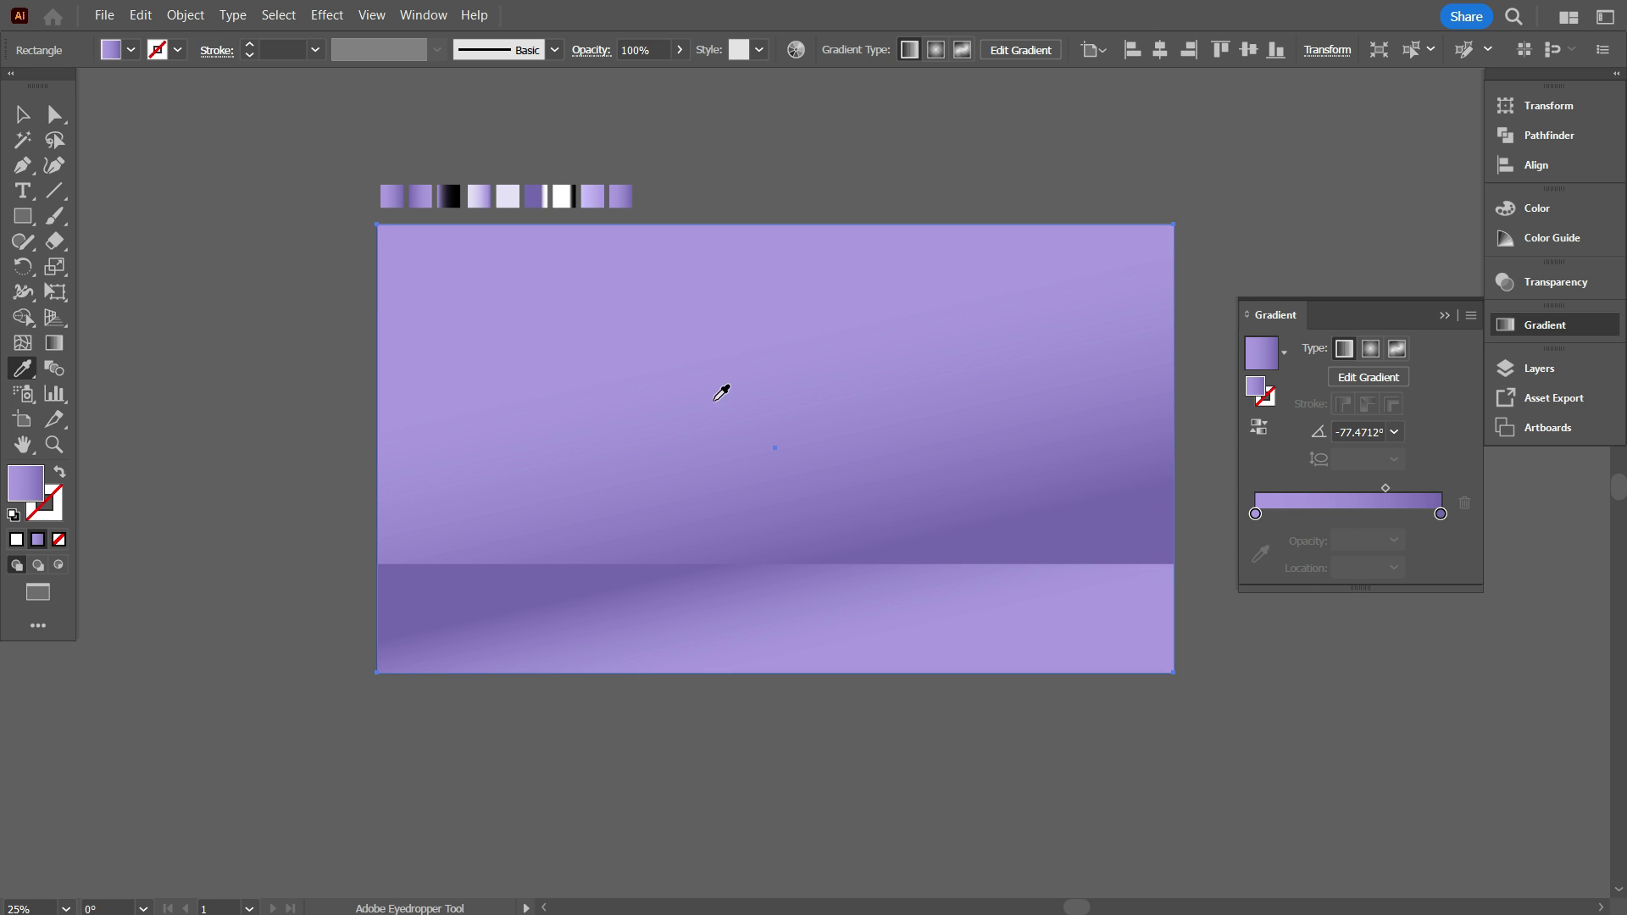
Redraw the floor strip's gradient perfectly vertical at -90°, running from dark purple at its upper edge to light purple at its lower edge
key("v")
left_click(116, 247)
left_click(754, 637)
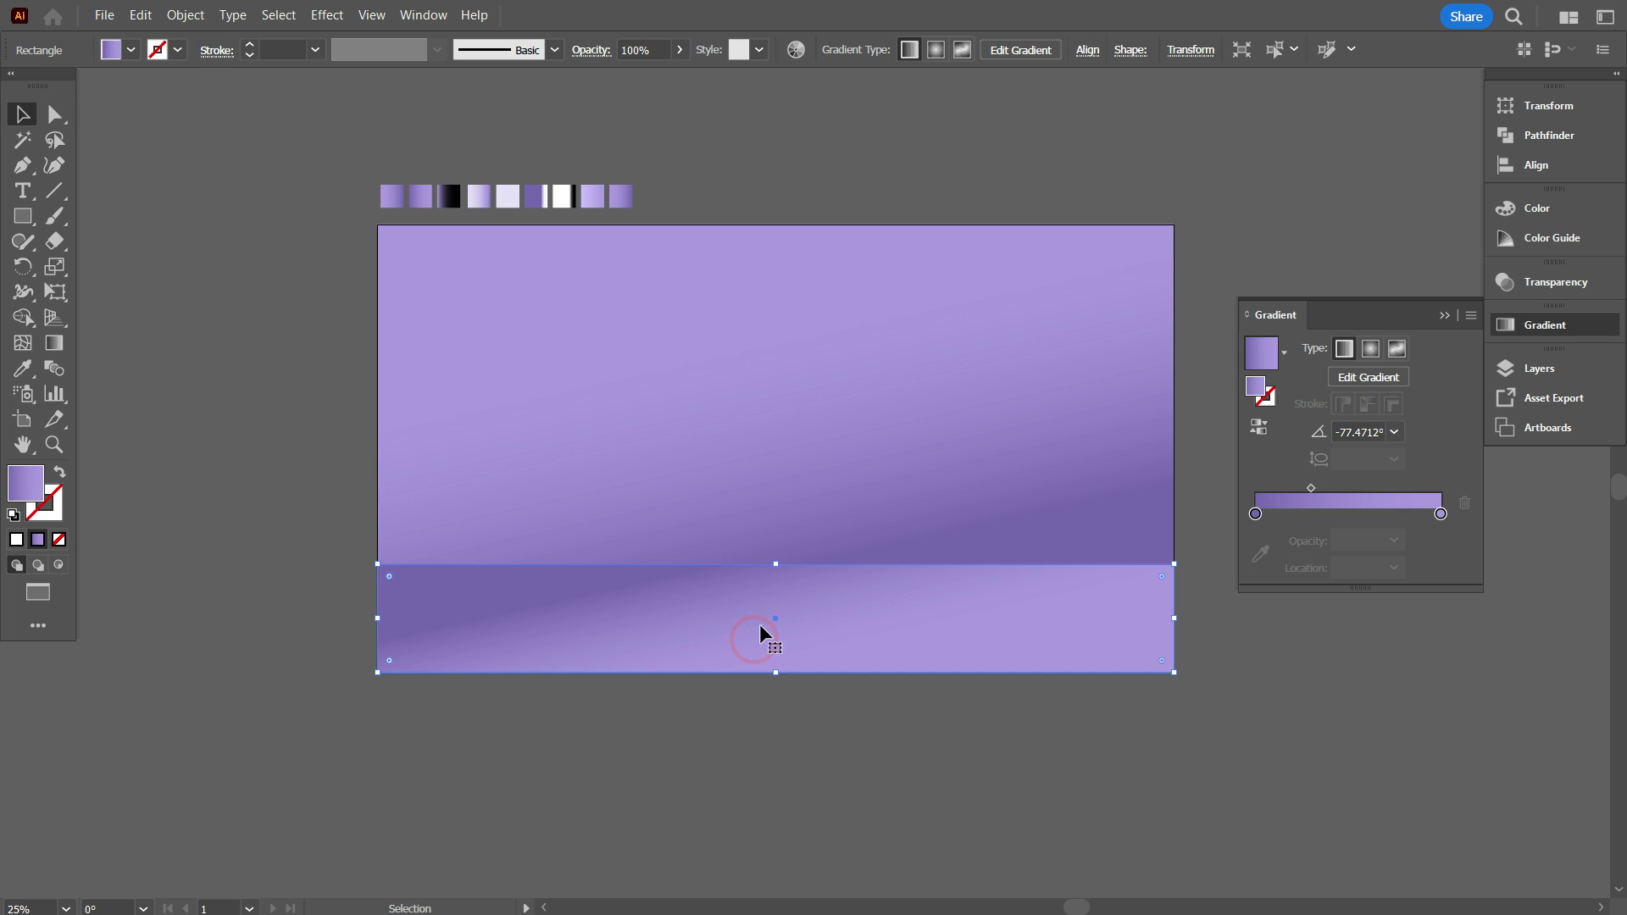
left_click(54, 342)
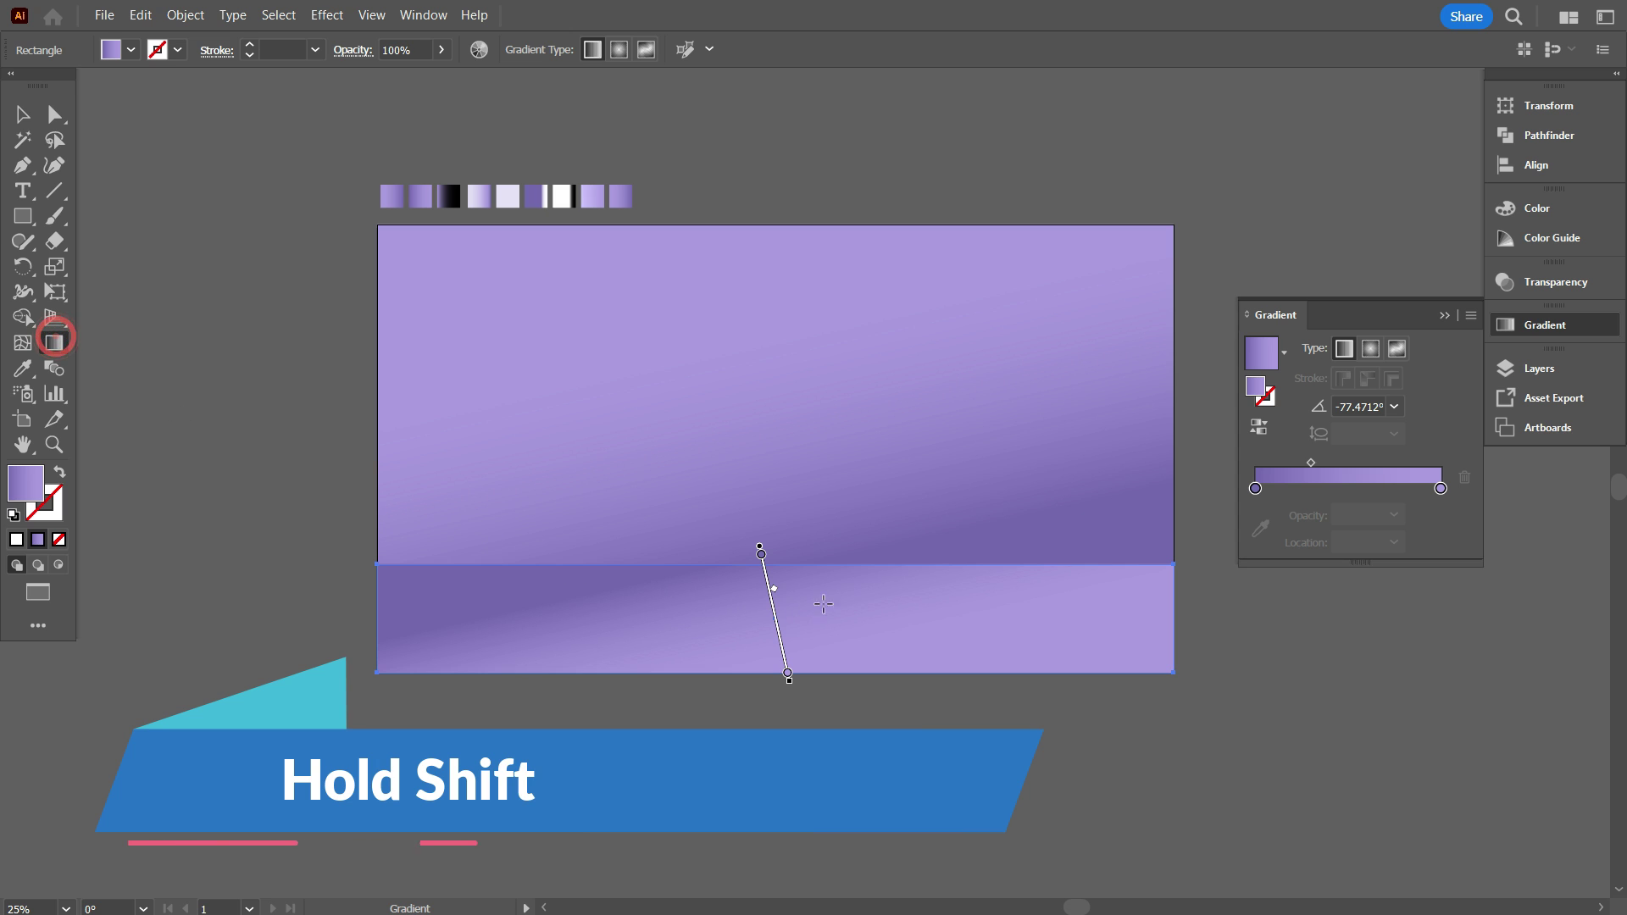
left_click_drag(795, 563, 797, 676)
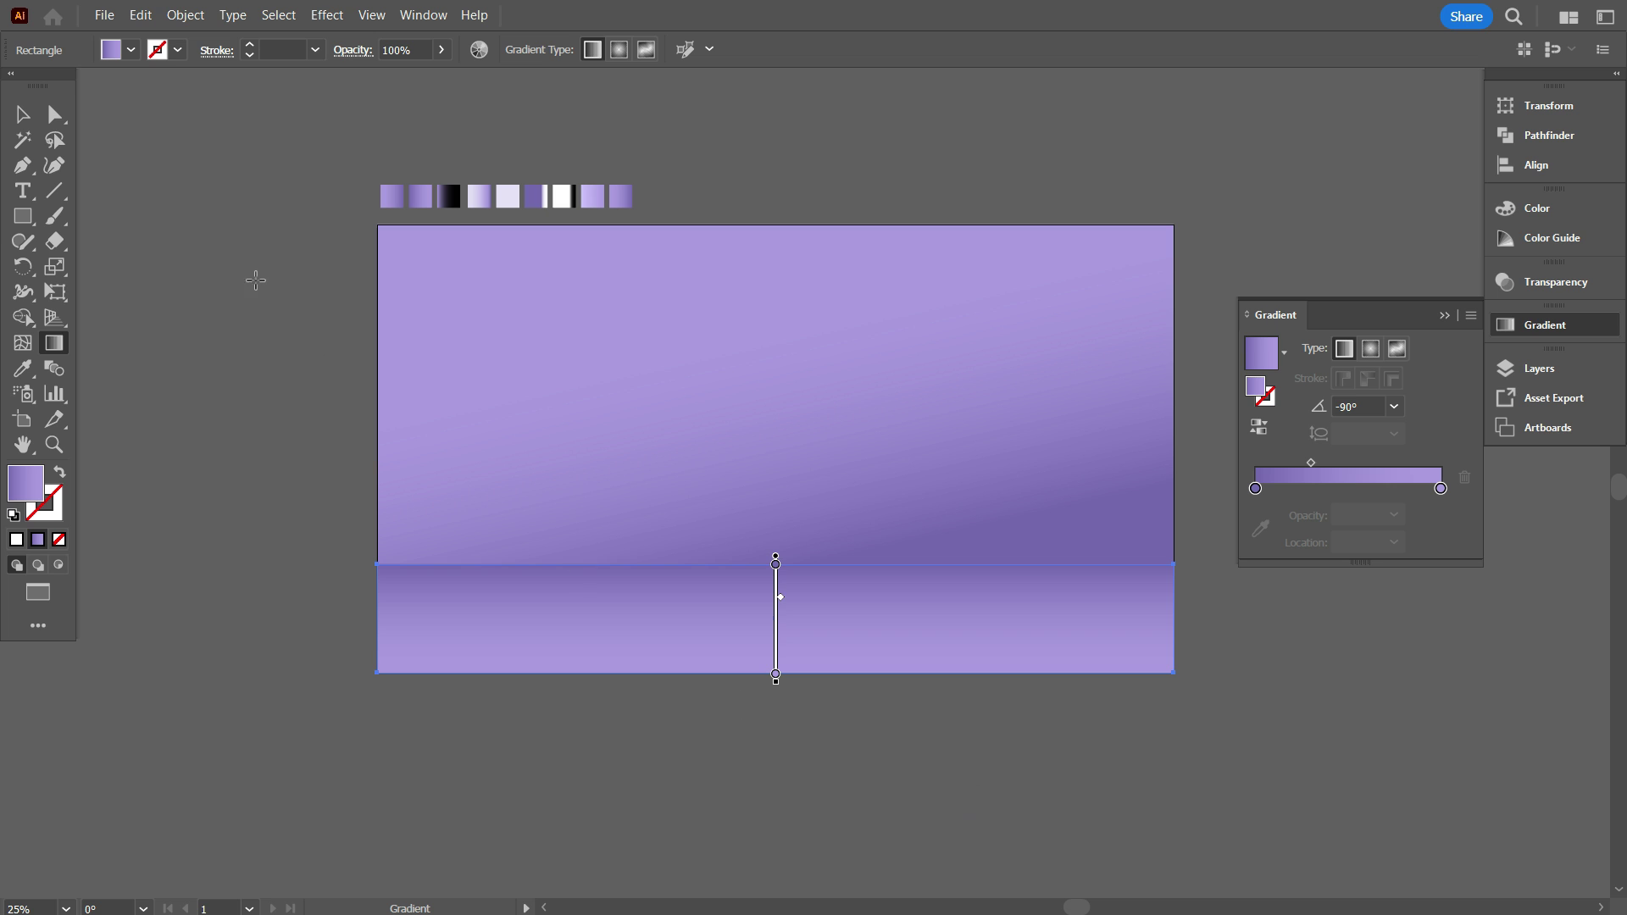
left_click(22, 114)
left_click(217, 406)
scroll(708, 678, "down", 1)
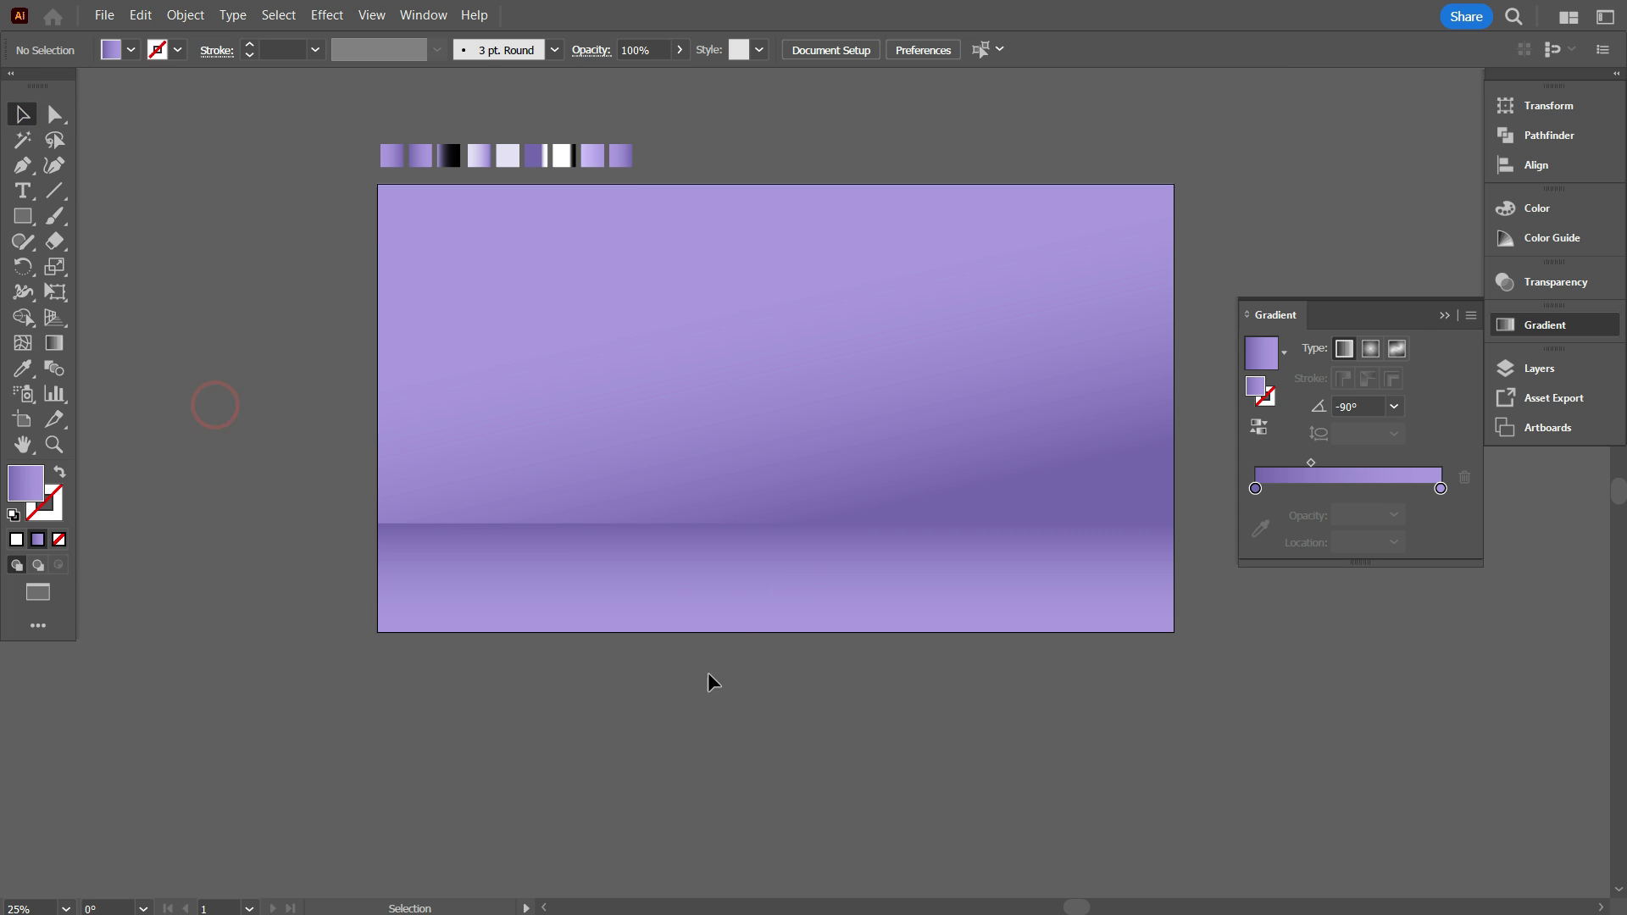
scroll(613, 649, "down", 1, "alt")
scroll(644, 646, "down", 1)
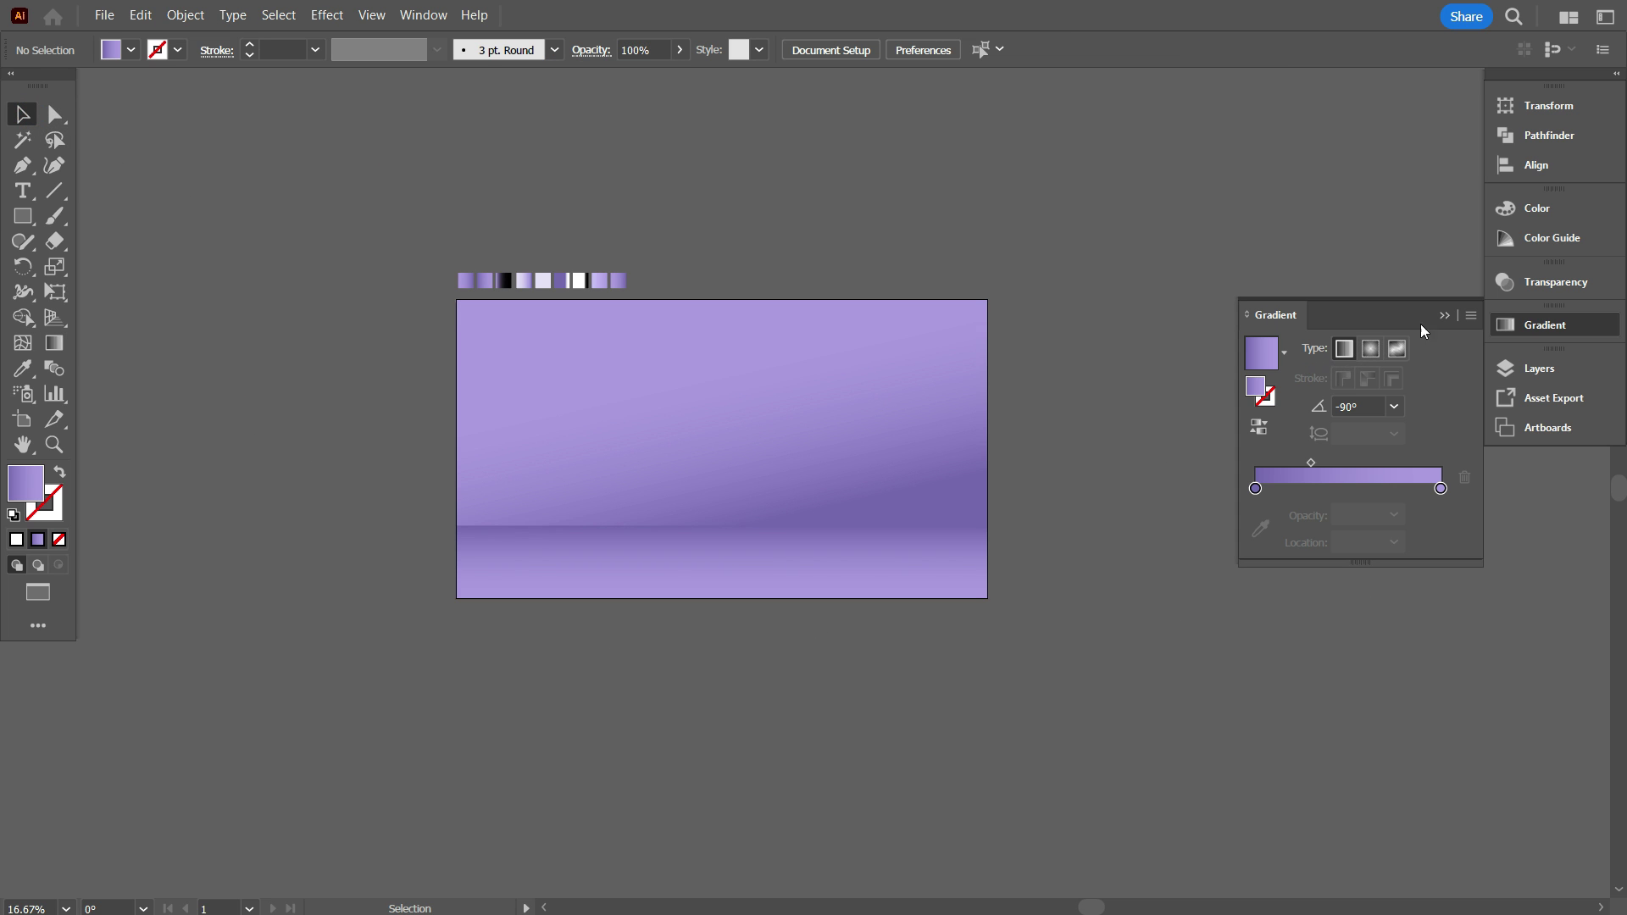
left_click(1446, 315)
Duplicate the floor strip straight down below the artboard and shrink the copy to about half its height
scroll(762, 590, "down", 1)
scroll(760, 595, "up", 1, "alt")
scroll(760, 595, "up", 1)
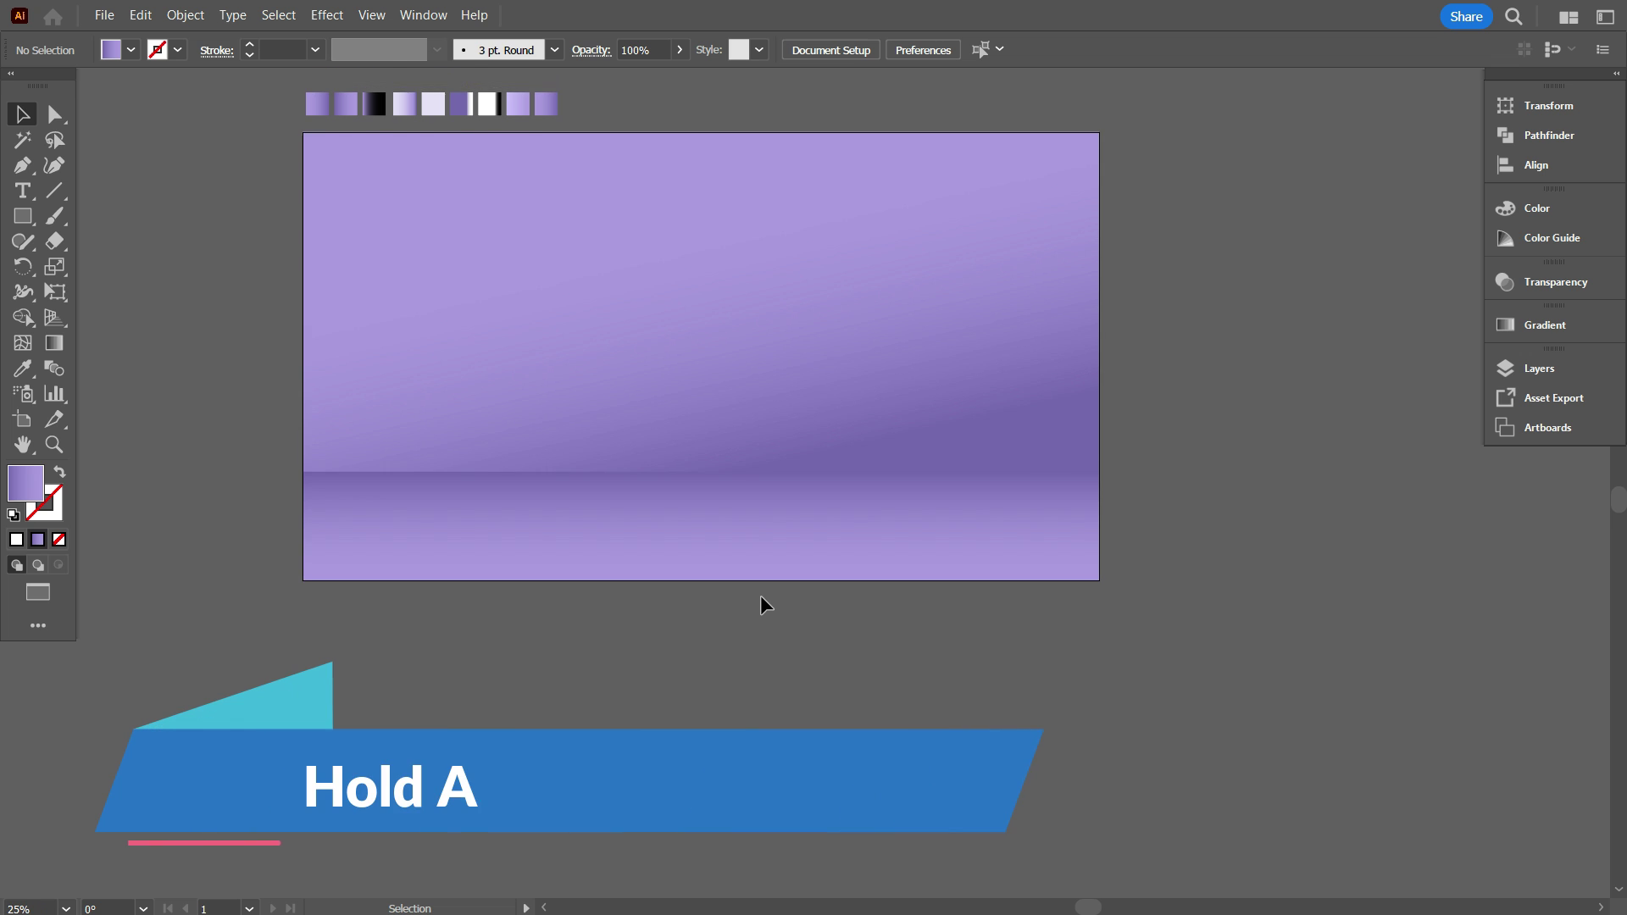
left_click(790, 551)
scroll(793, 525, "down", 1)
left_click_drag(797, 492, 801, 653)
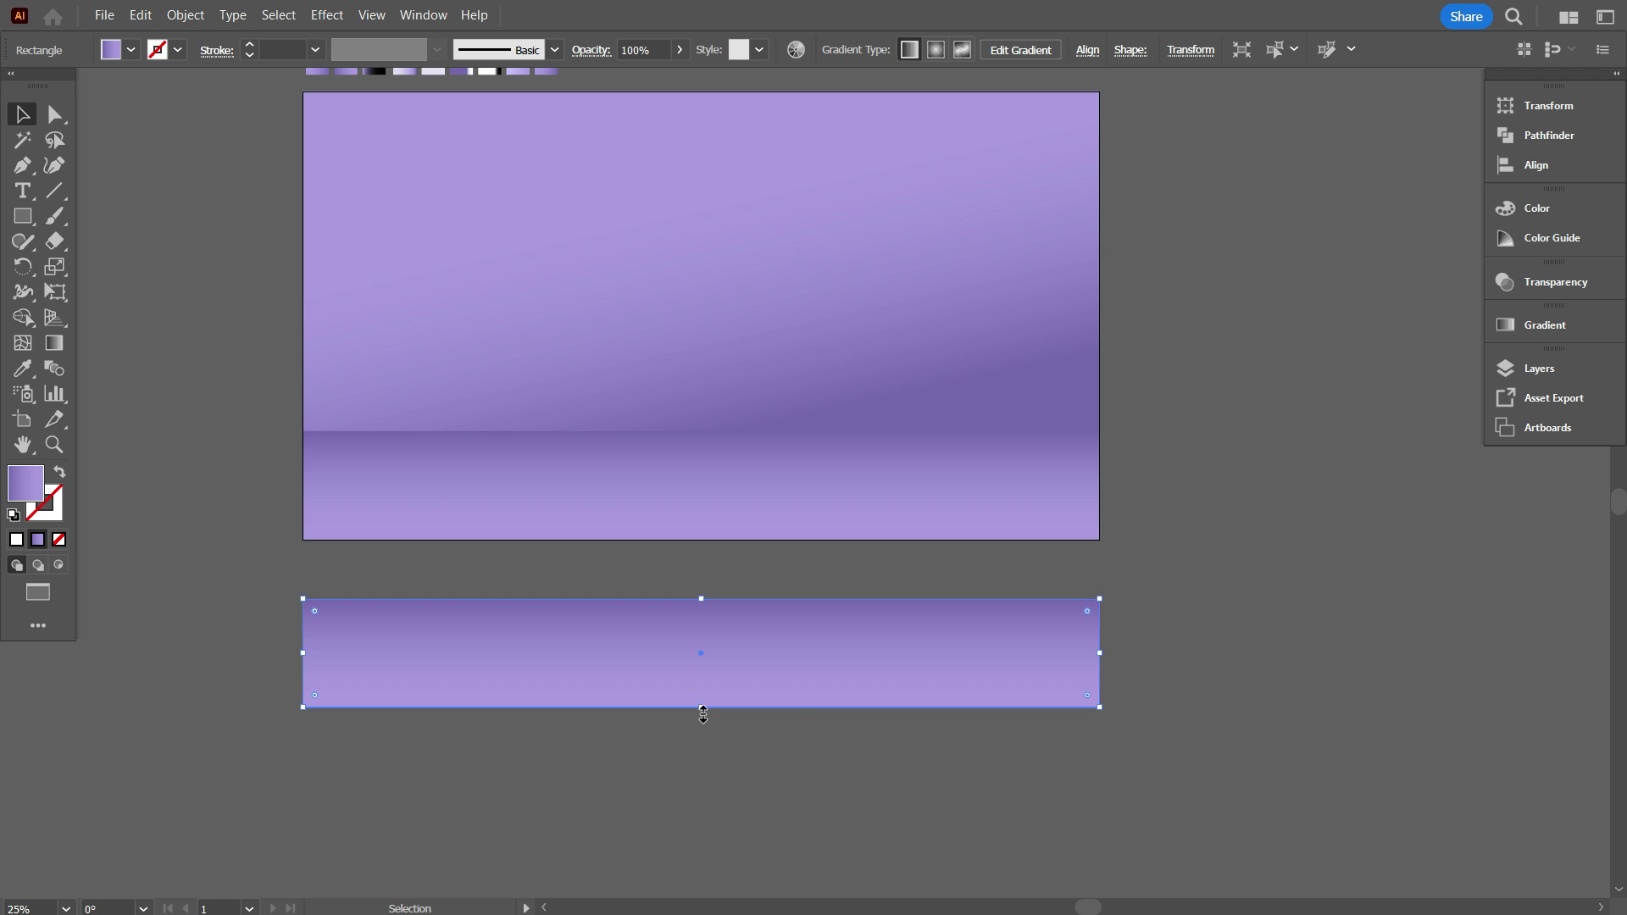
left_click_drag(703, 709, 709, 651)
left_click(774, 751)
scroll(775, 751, "up", 1)
Fill the strip copy below the artboard with the purple-to-black gradient sampled from the third swatch
left_click(882, 684)
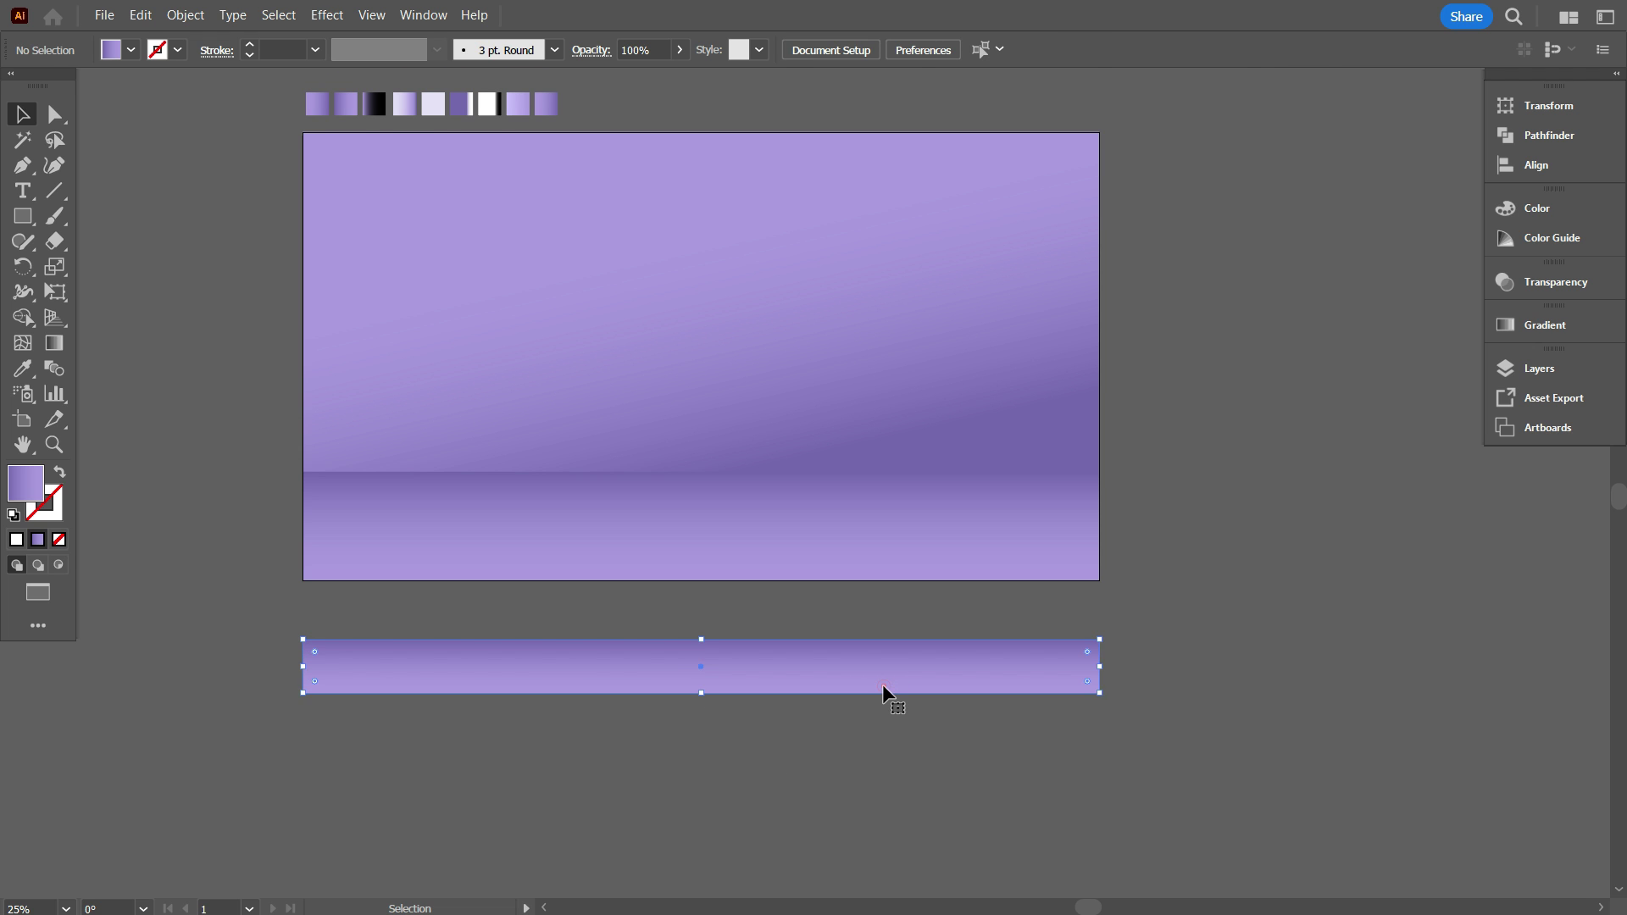
scroll(882, 684, "up", 1)
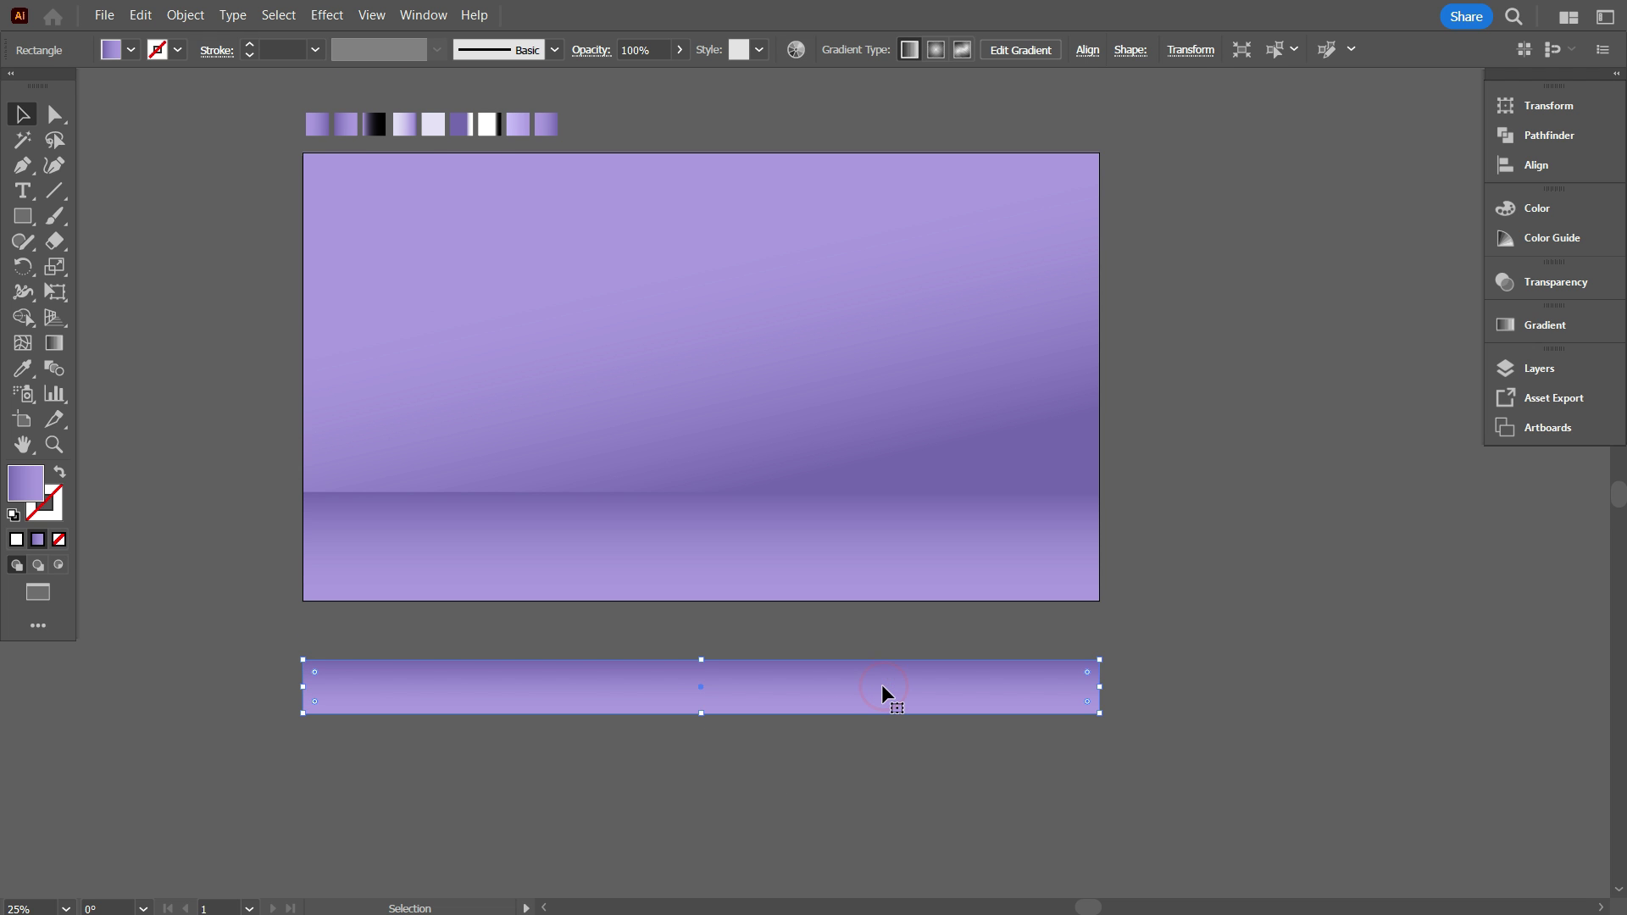
left_click(30, 375)
left_click(379, 128)
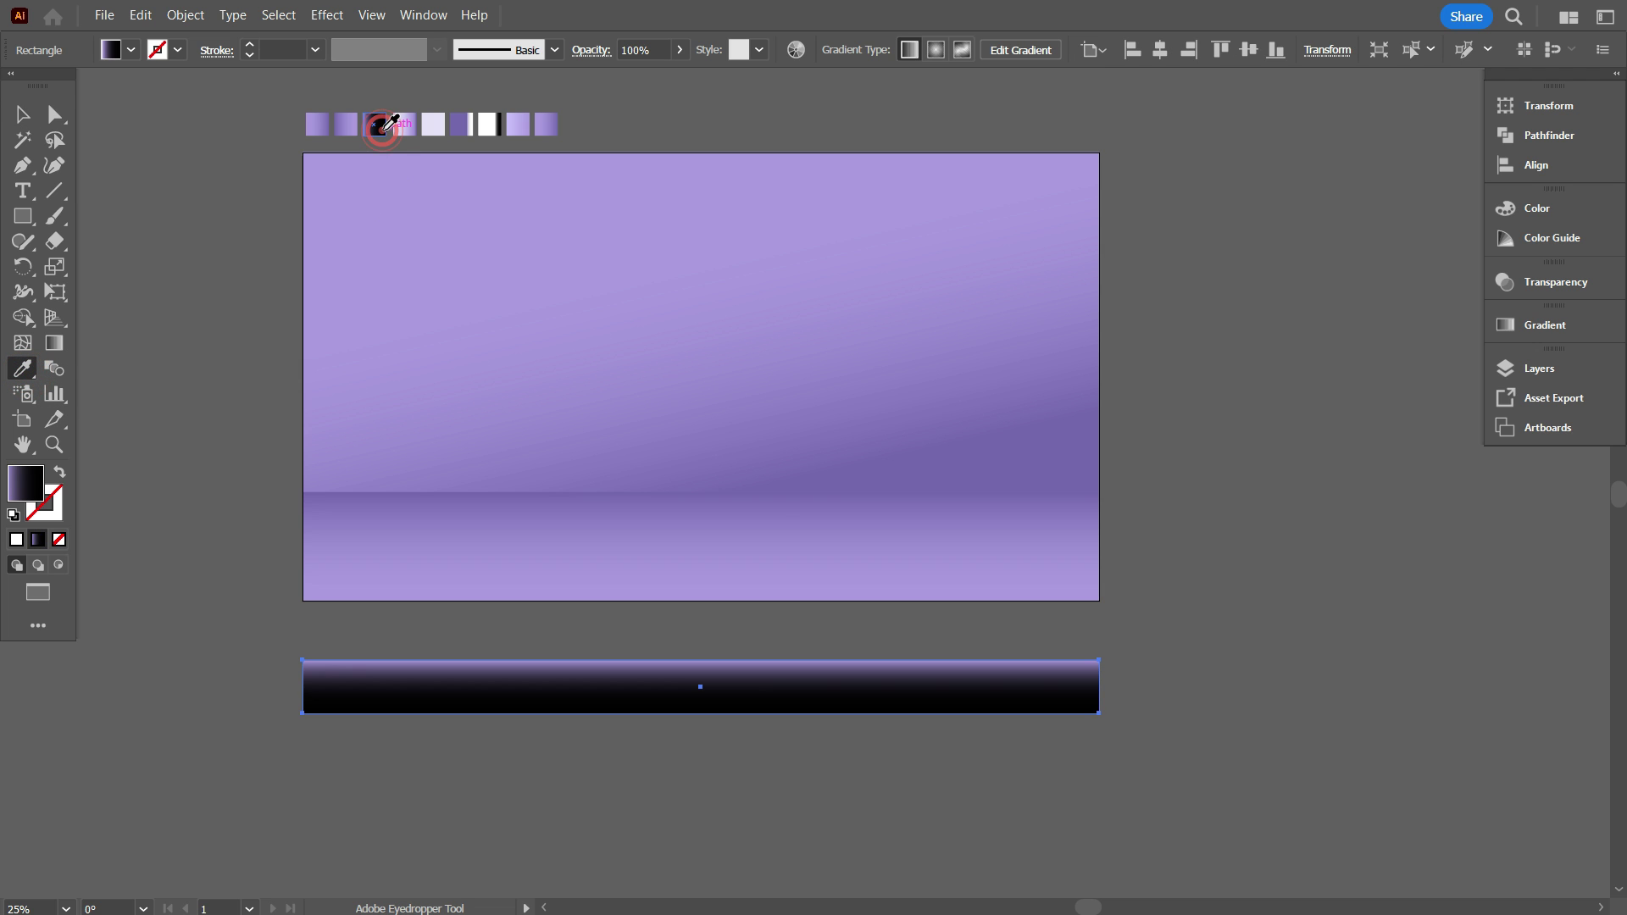
left_click(23, 114)
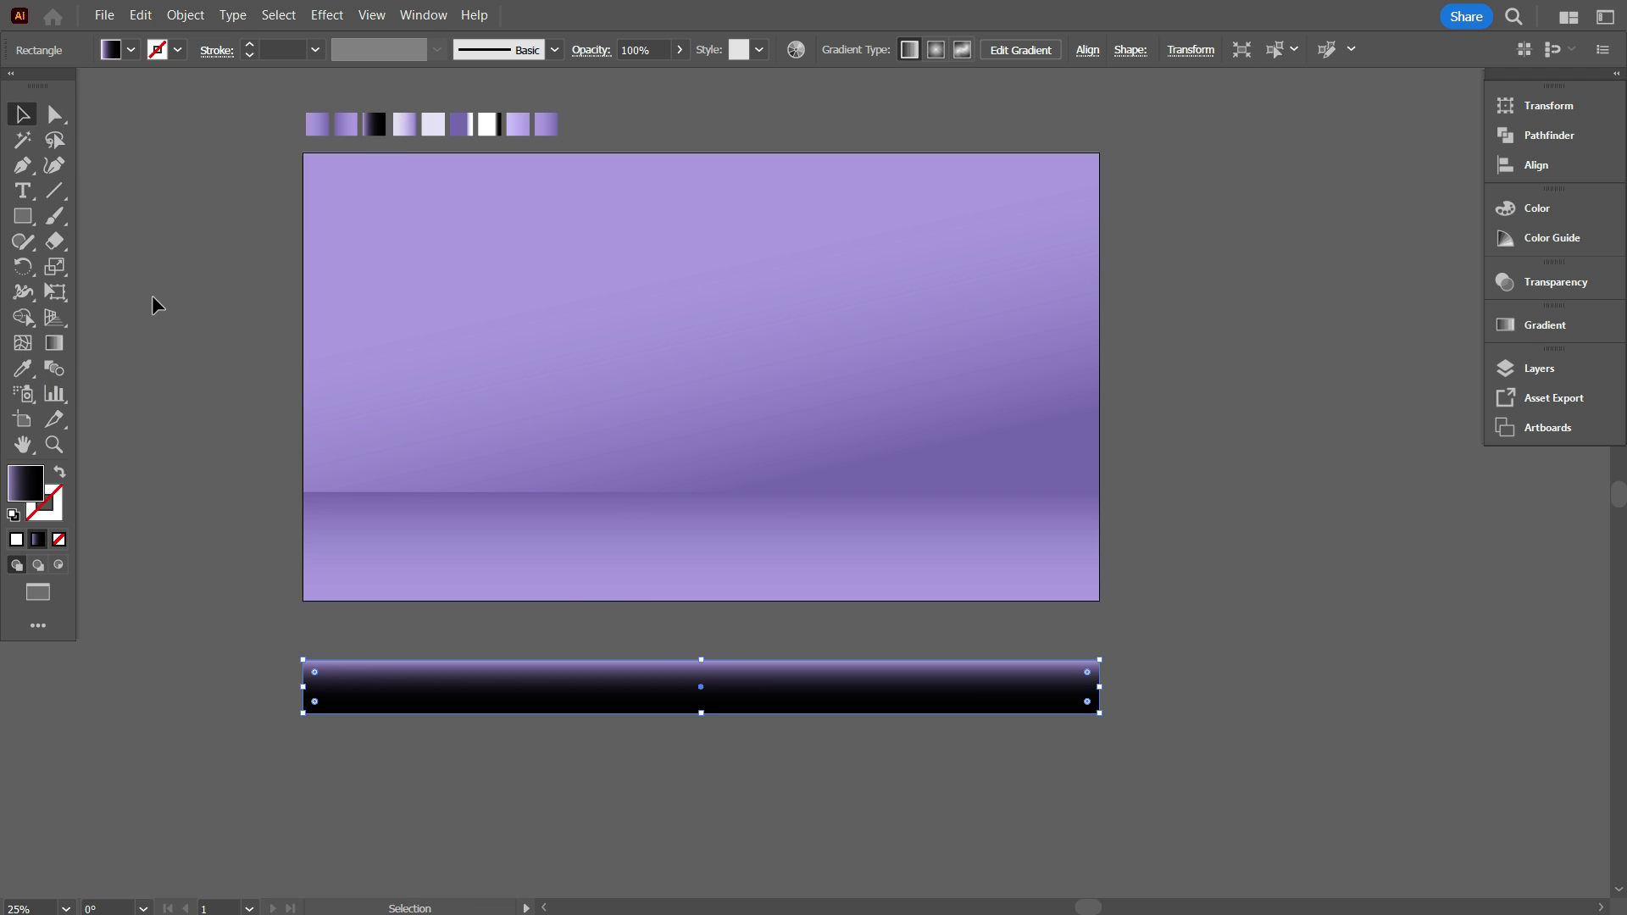
left_click(152, 299)
Examine the gradient stops and angle of the purple-to-black strip below the artboard
scroll(514, 642, "down", 2)
scroll(555, 671, "up", 3)
scroll(560, 678, "down", 3)
scroll(570, 673, "down", 1)
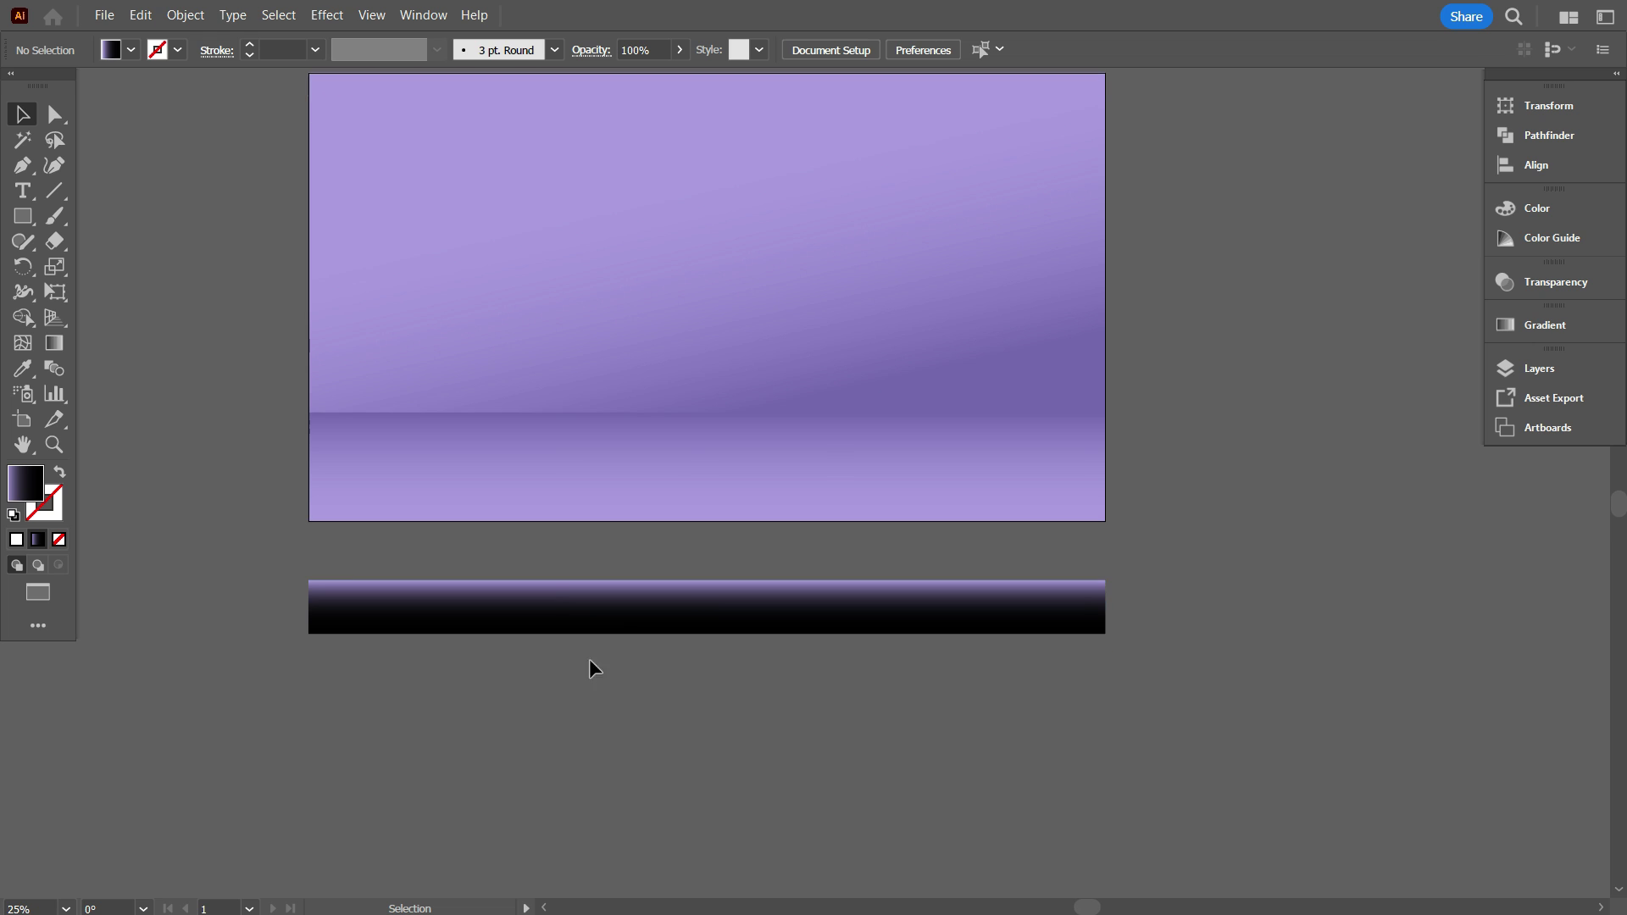
left_click(598, 629)
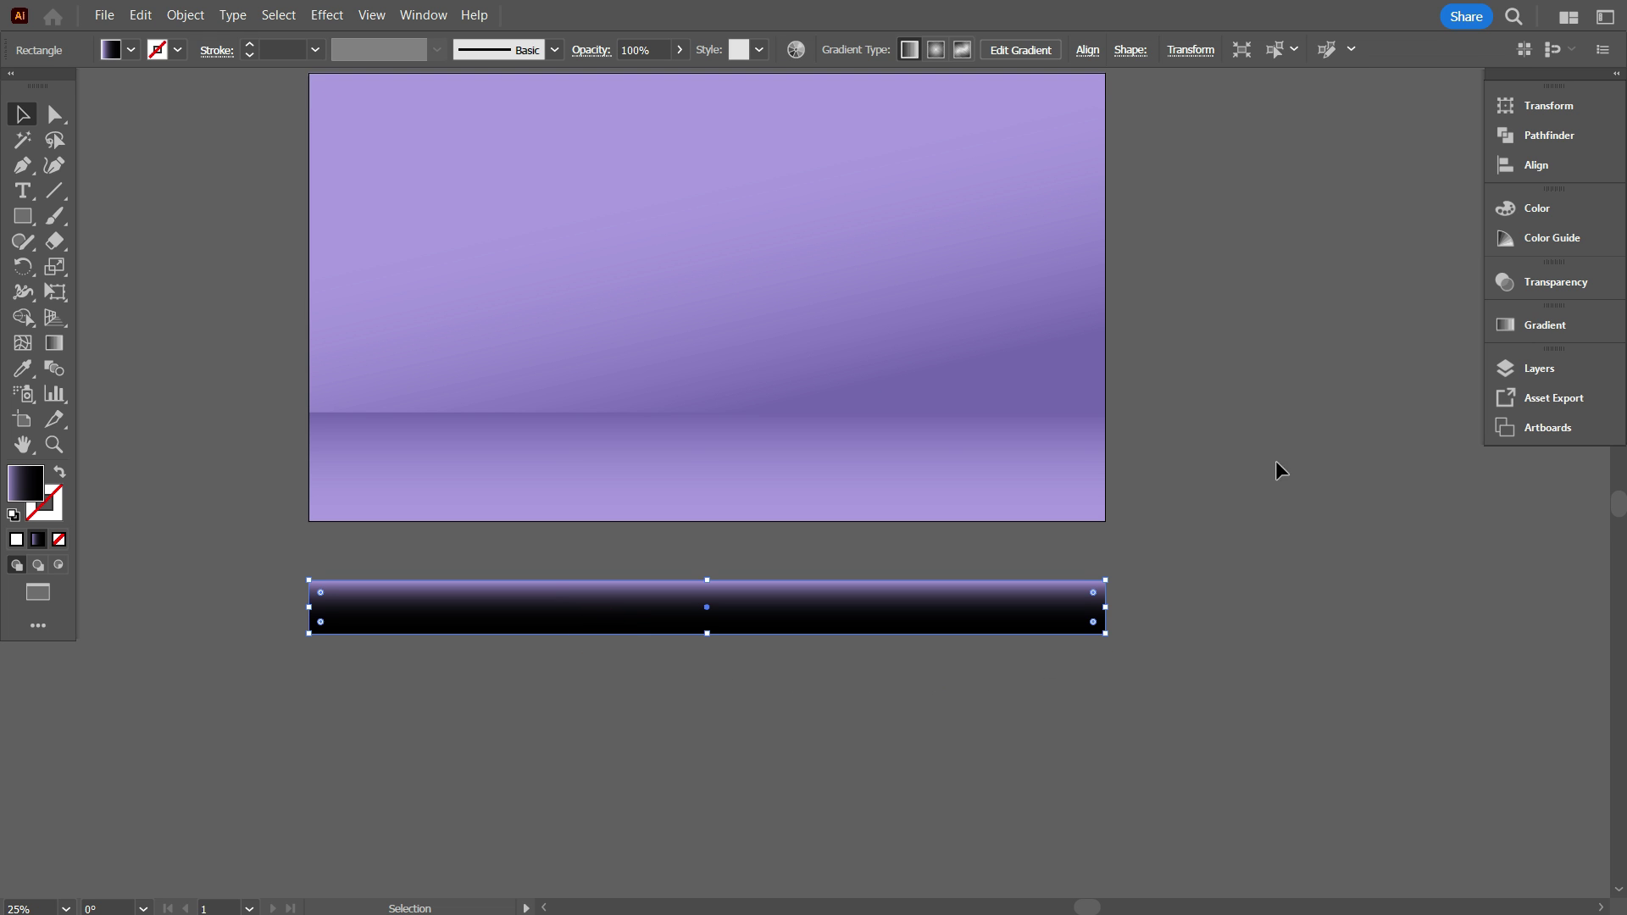
left_click(1518, 331)
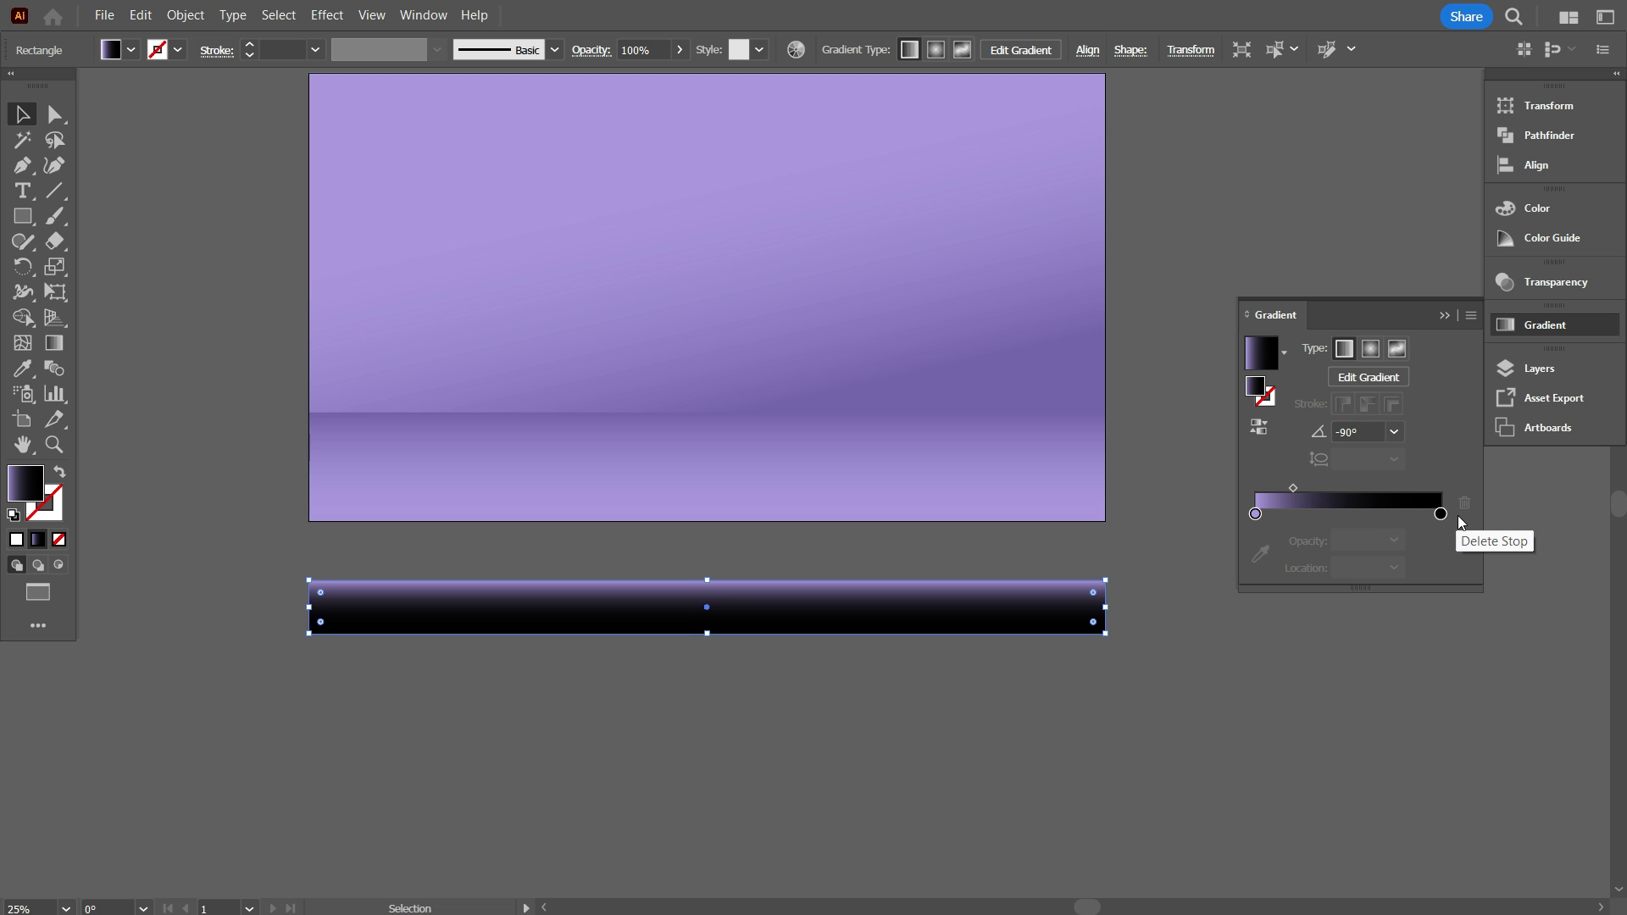
left_click(1147, 675)
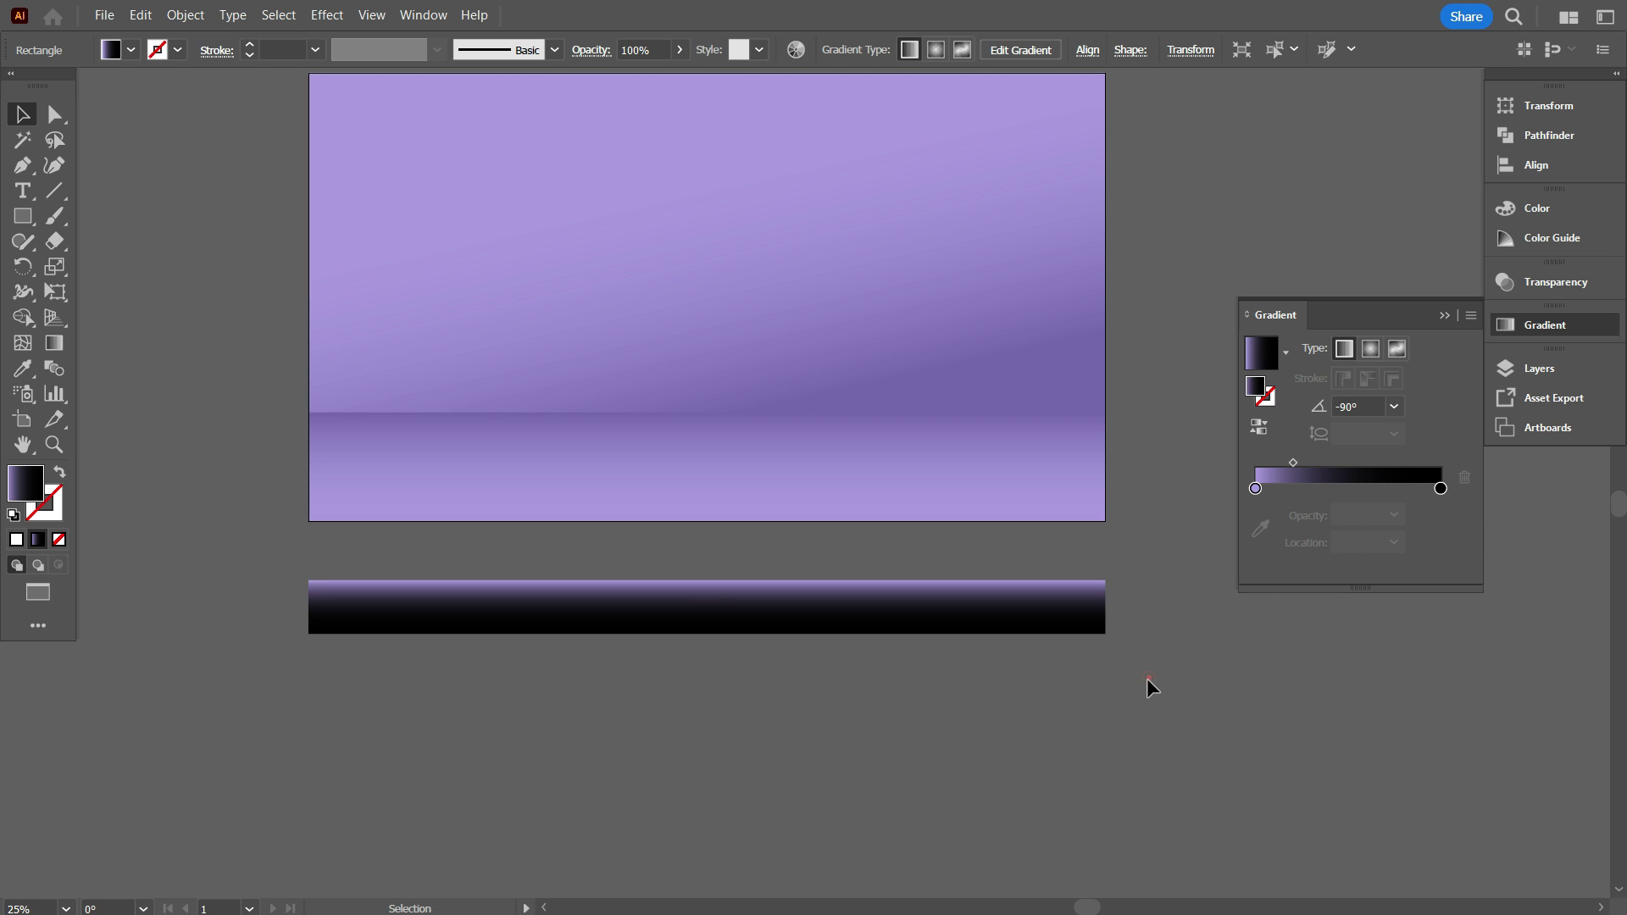
Set the purple-to-black strip's blend mode to Multiply and move it straight up onto the upper edge of the floor
left_click(1043, 610)
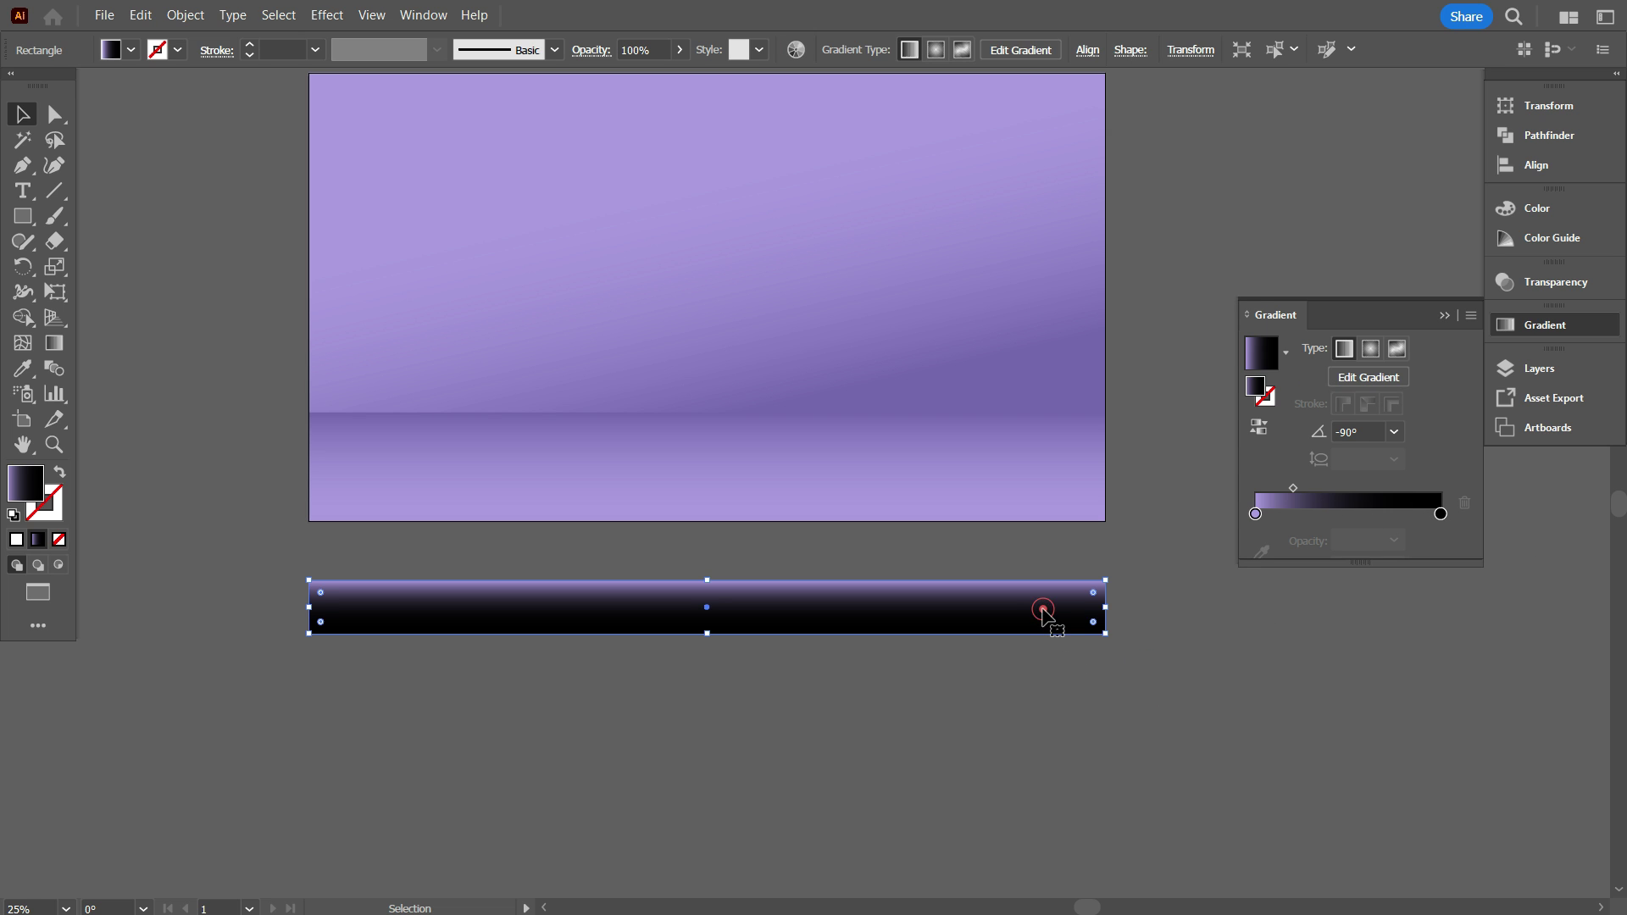
left_click(1534, 287)
left_click(1302, 306)
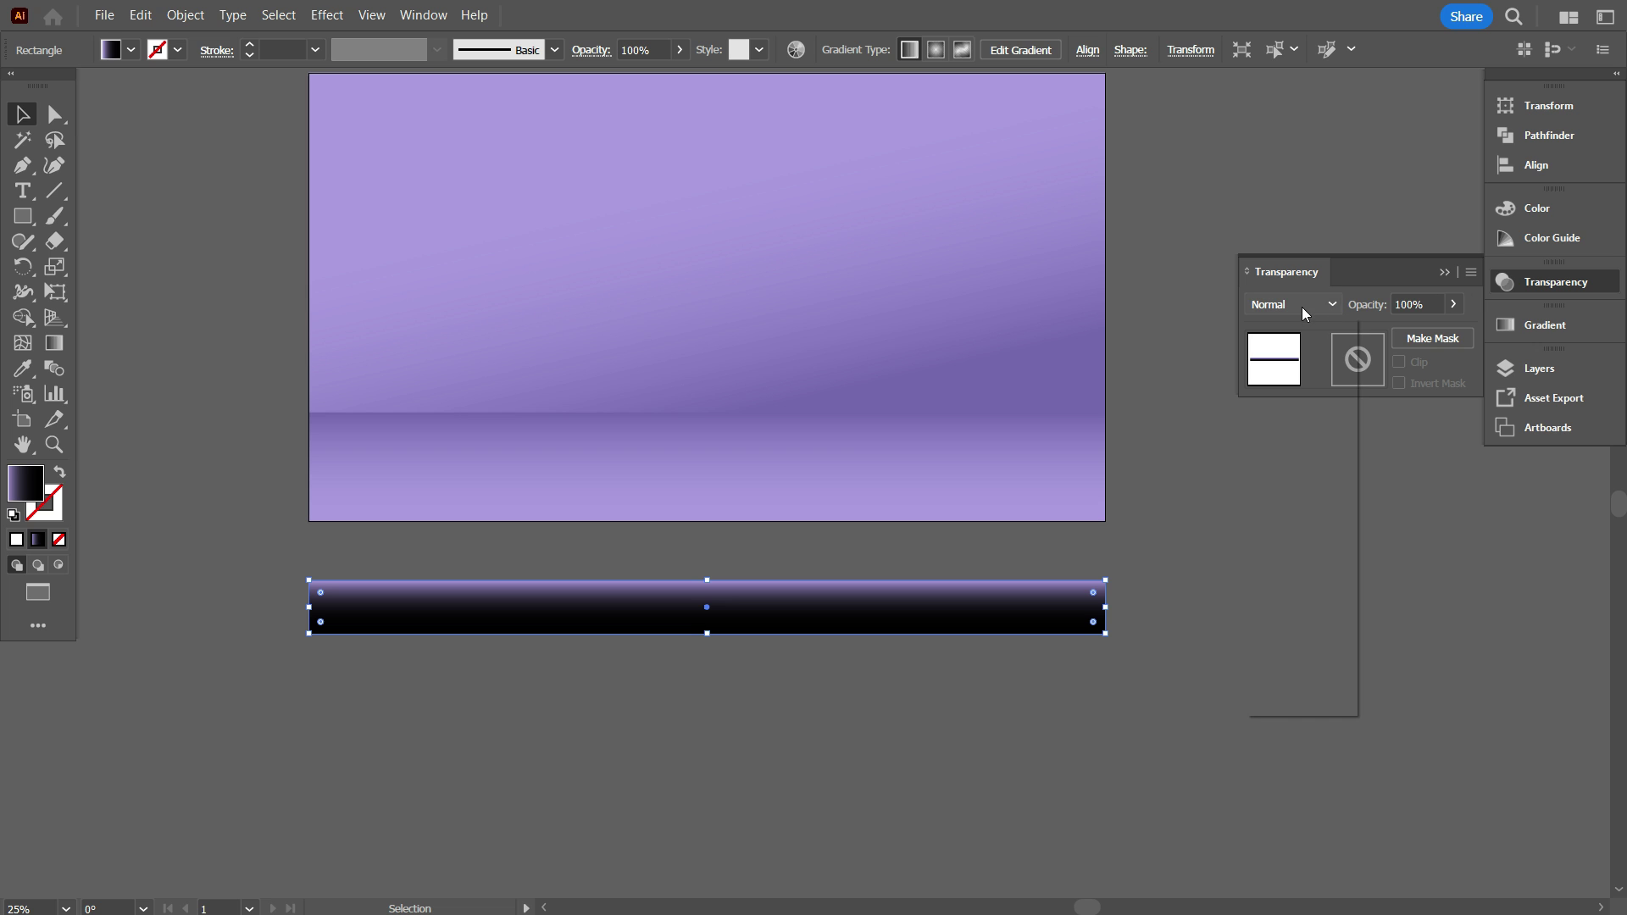
left_click(1291, 381)
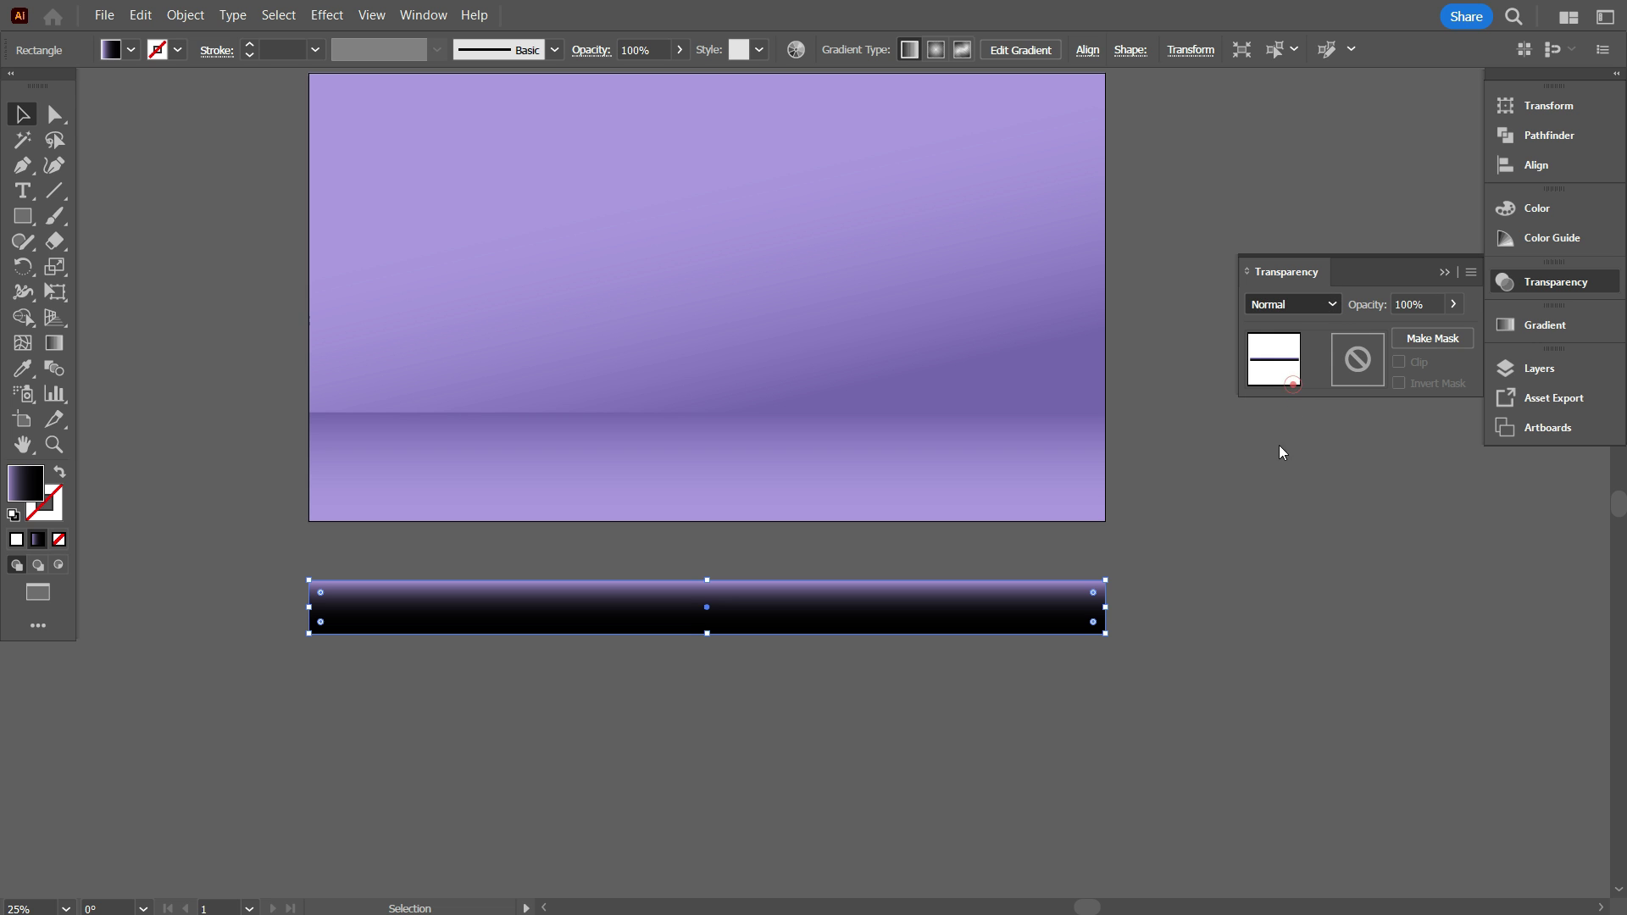
left_click_drag(1081, 625, 1053, 456)
Change the purple-to-black strip's blend mode to Screen and deselect it
left_click(1295, 312)
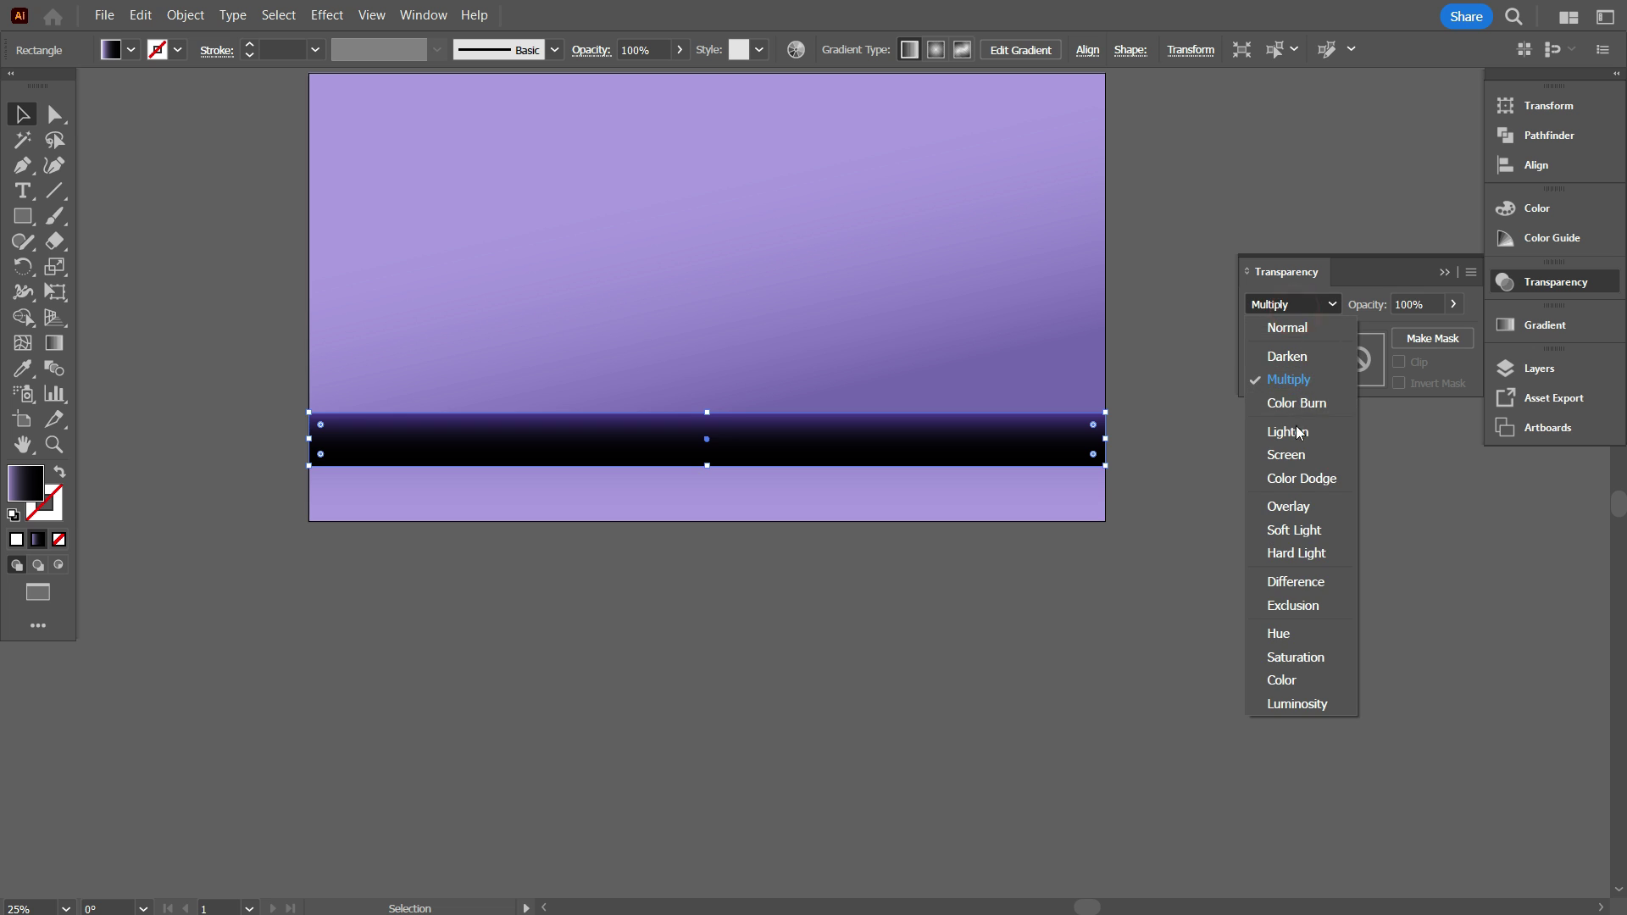
left_click(1297, 456)
left_click(1268, 530)
scroll(759, 608, "up", 2)
scroll(759, 604, "up", 2)
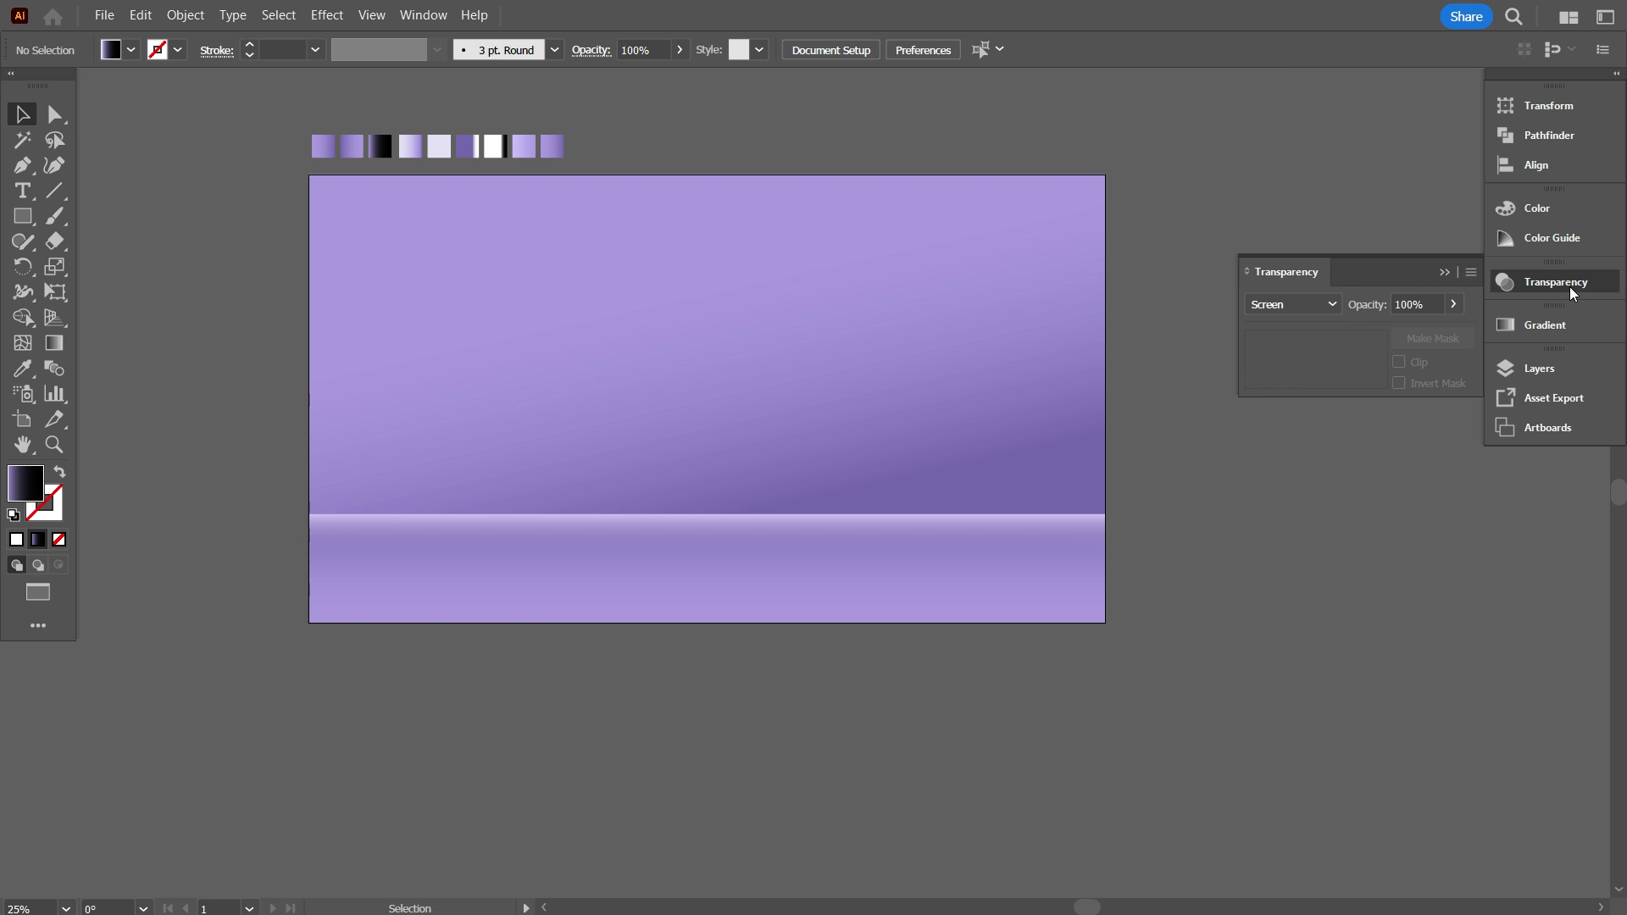
left_click(418, 24)
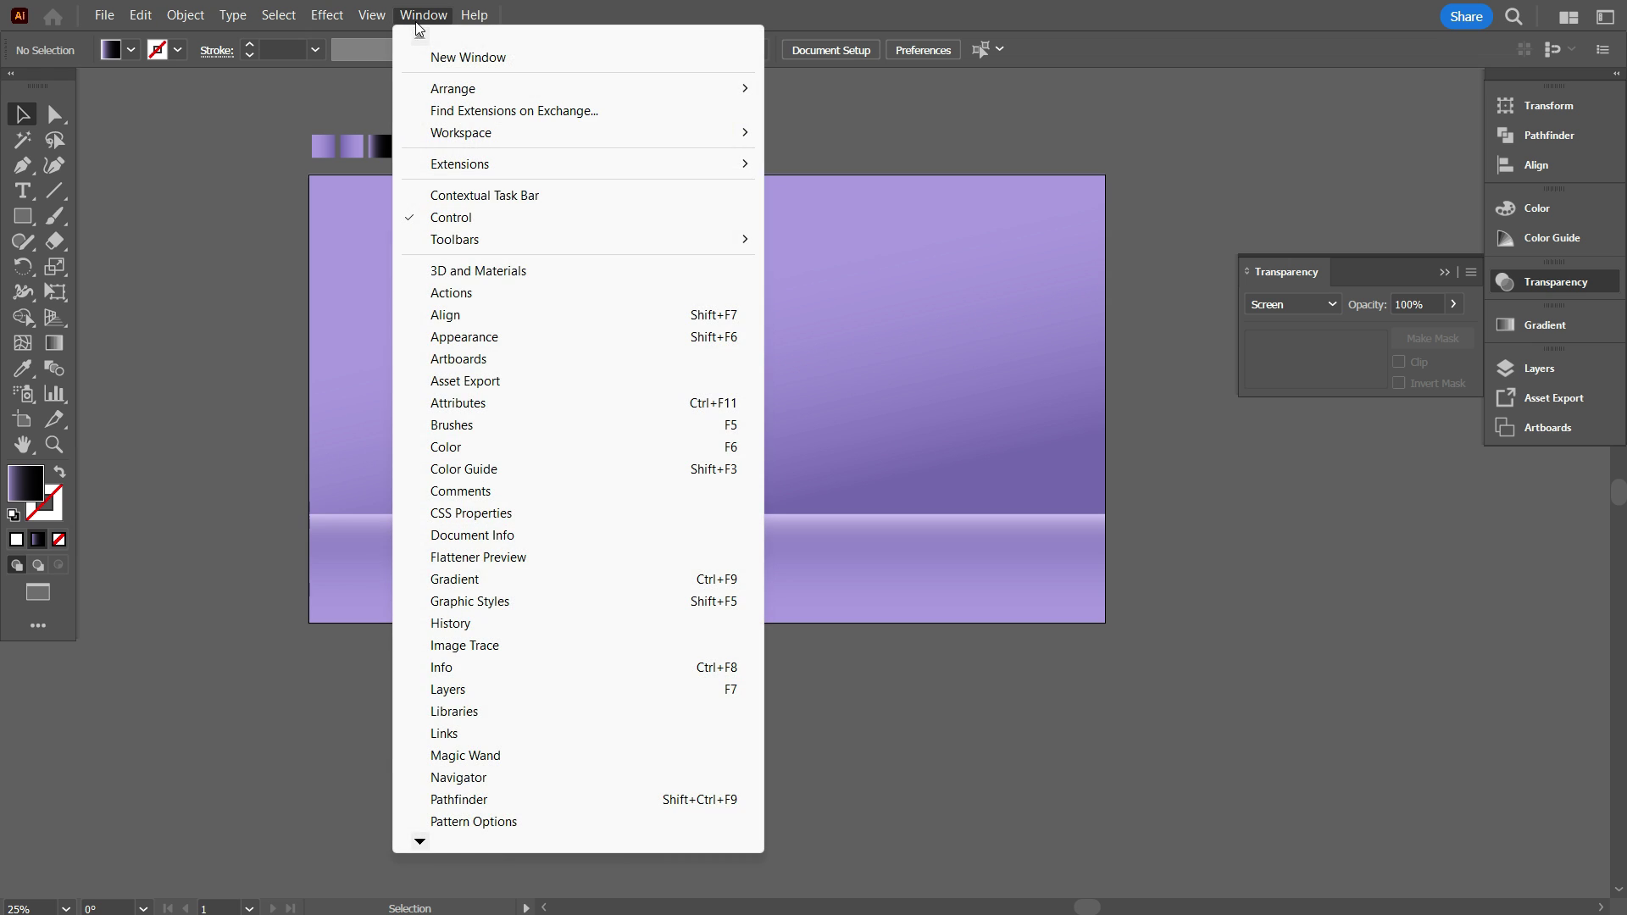
mouse_move(419, 842)
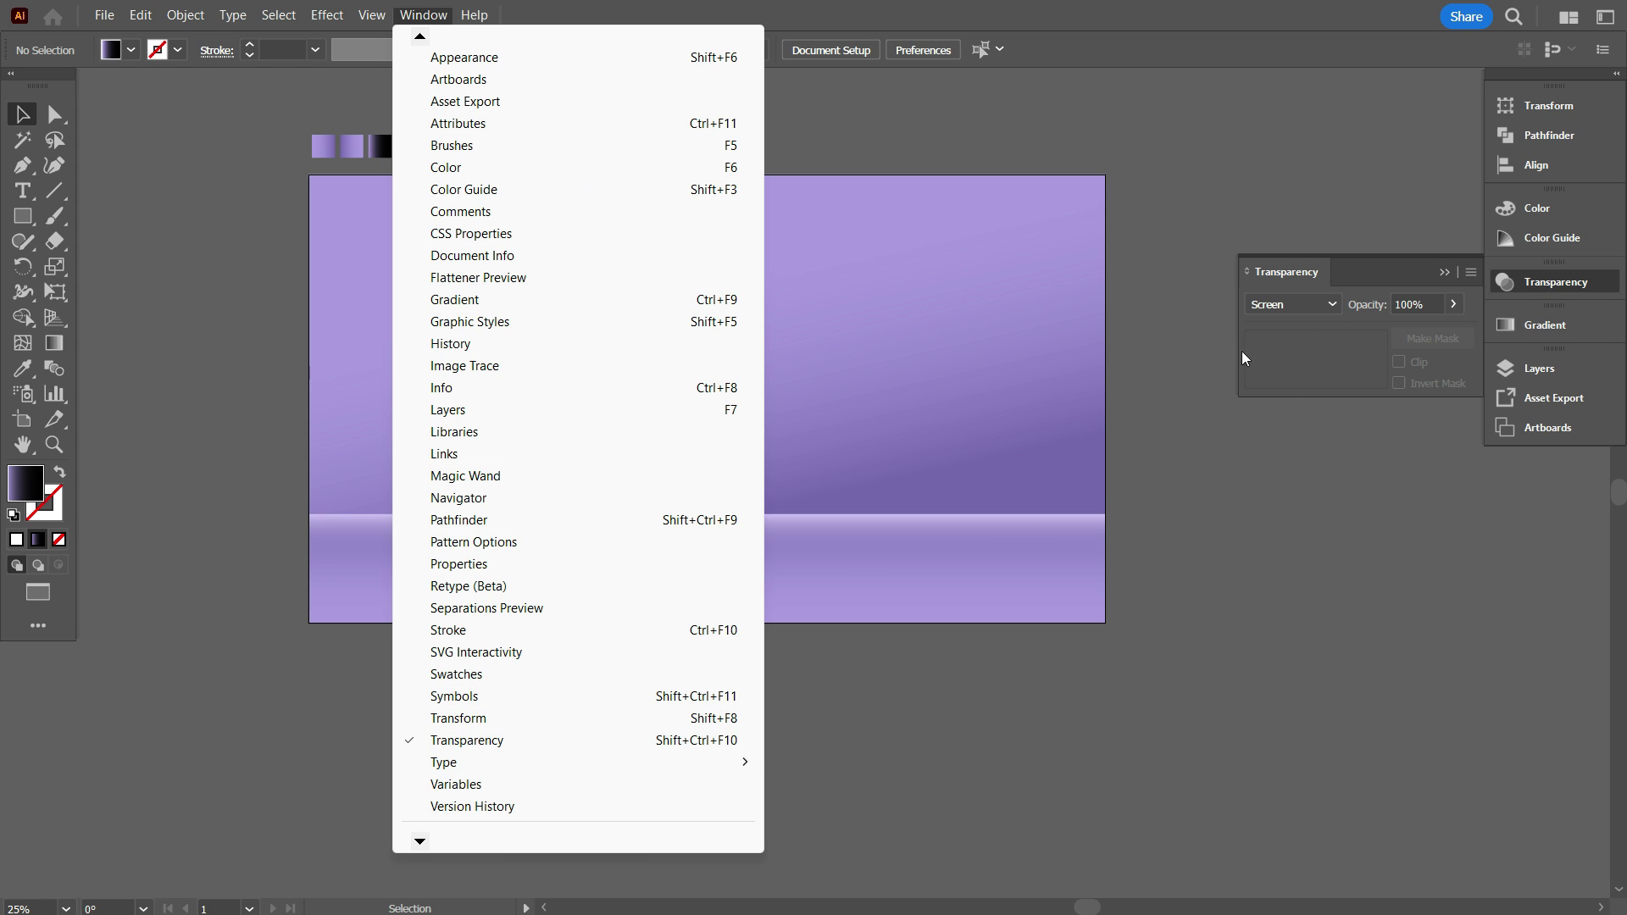
left_click(1207, 643)
Group the wall, the floor and the blended strip, and lock the group
scroll(1017, 725, "up", 1)
scroll(761, 697, "down", 3)
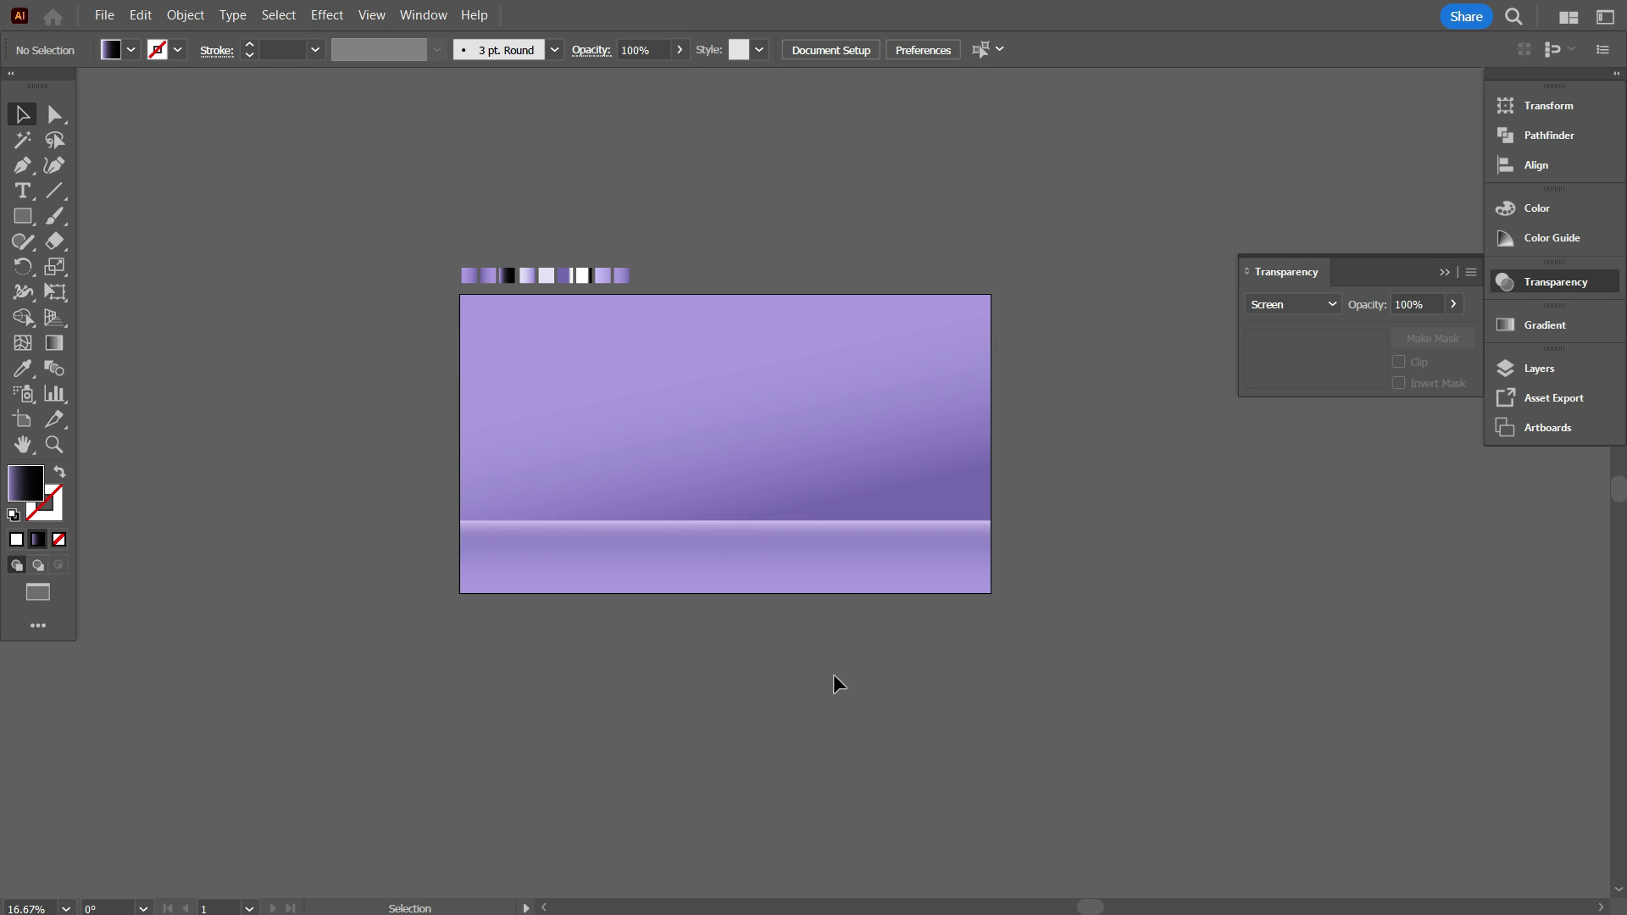
scroll(774, 633, "up", 1)
scroll(780, 628, "up", 1)
scroll(779, 622, "down", 1)
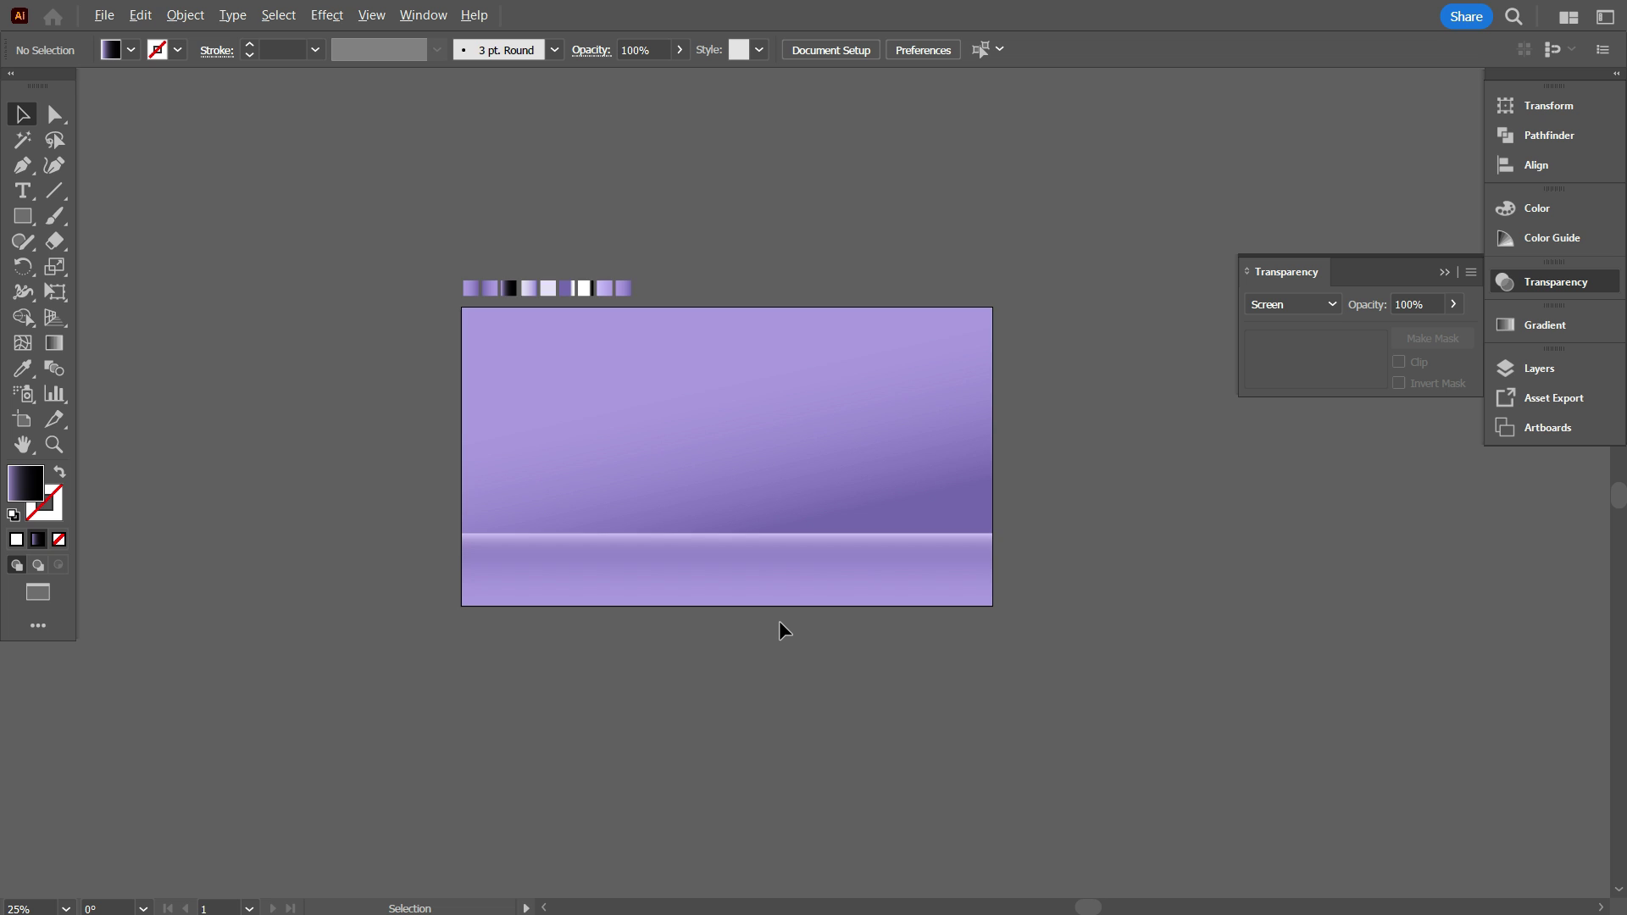
scroll(780, 621, "down", 1)
left_click(688, 419)
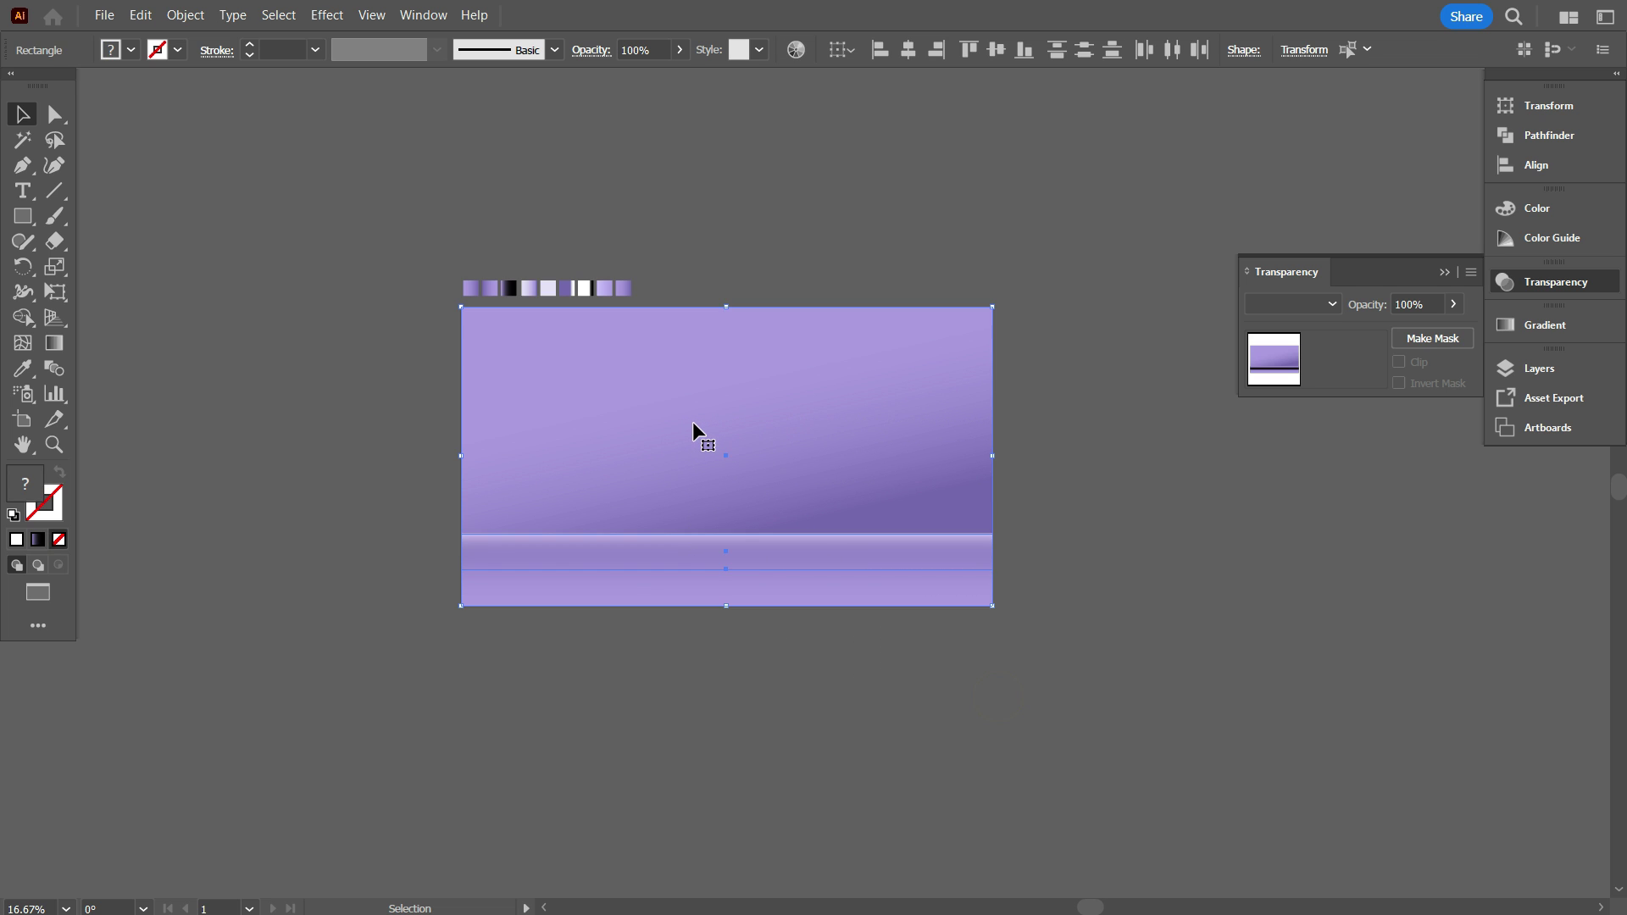
right_click(891, 363)
left_click(962, 539)
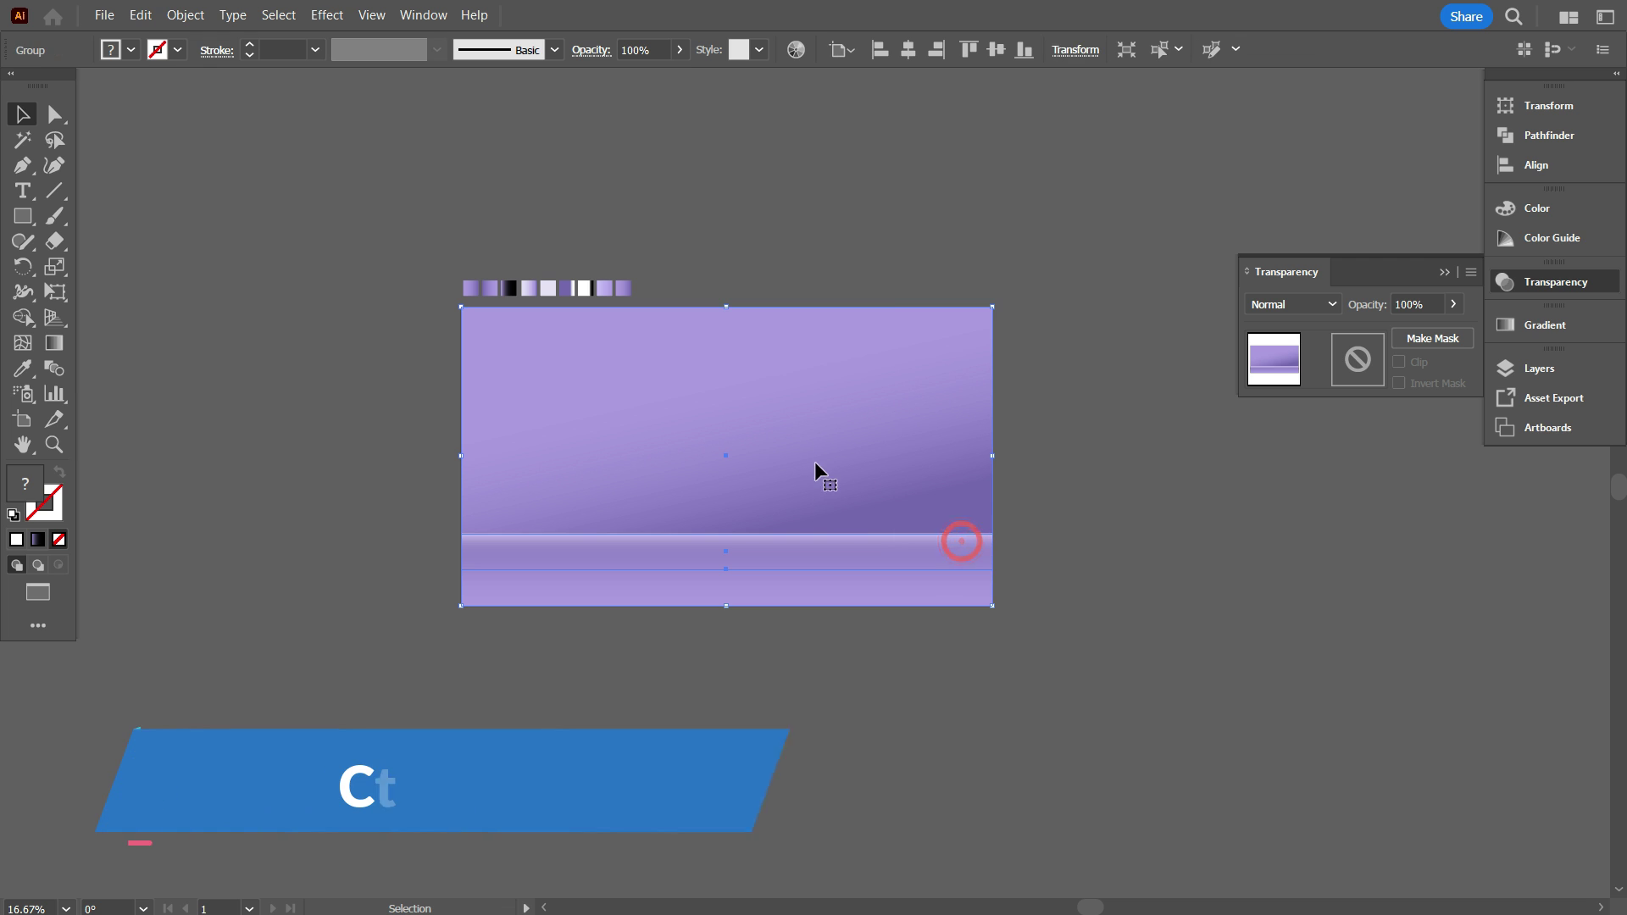
scroll(684, 484, "up", 1)
scroll(799, 476, "up", 1)
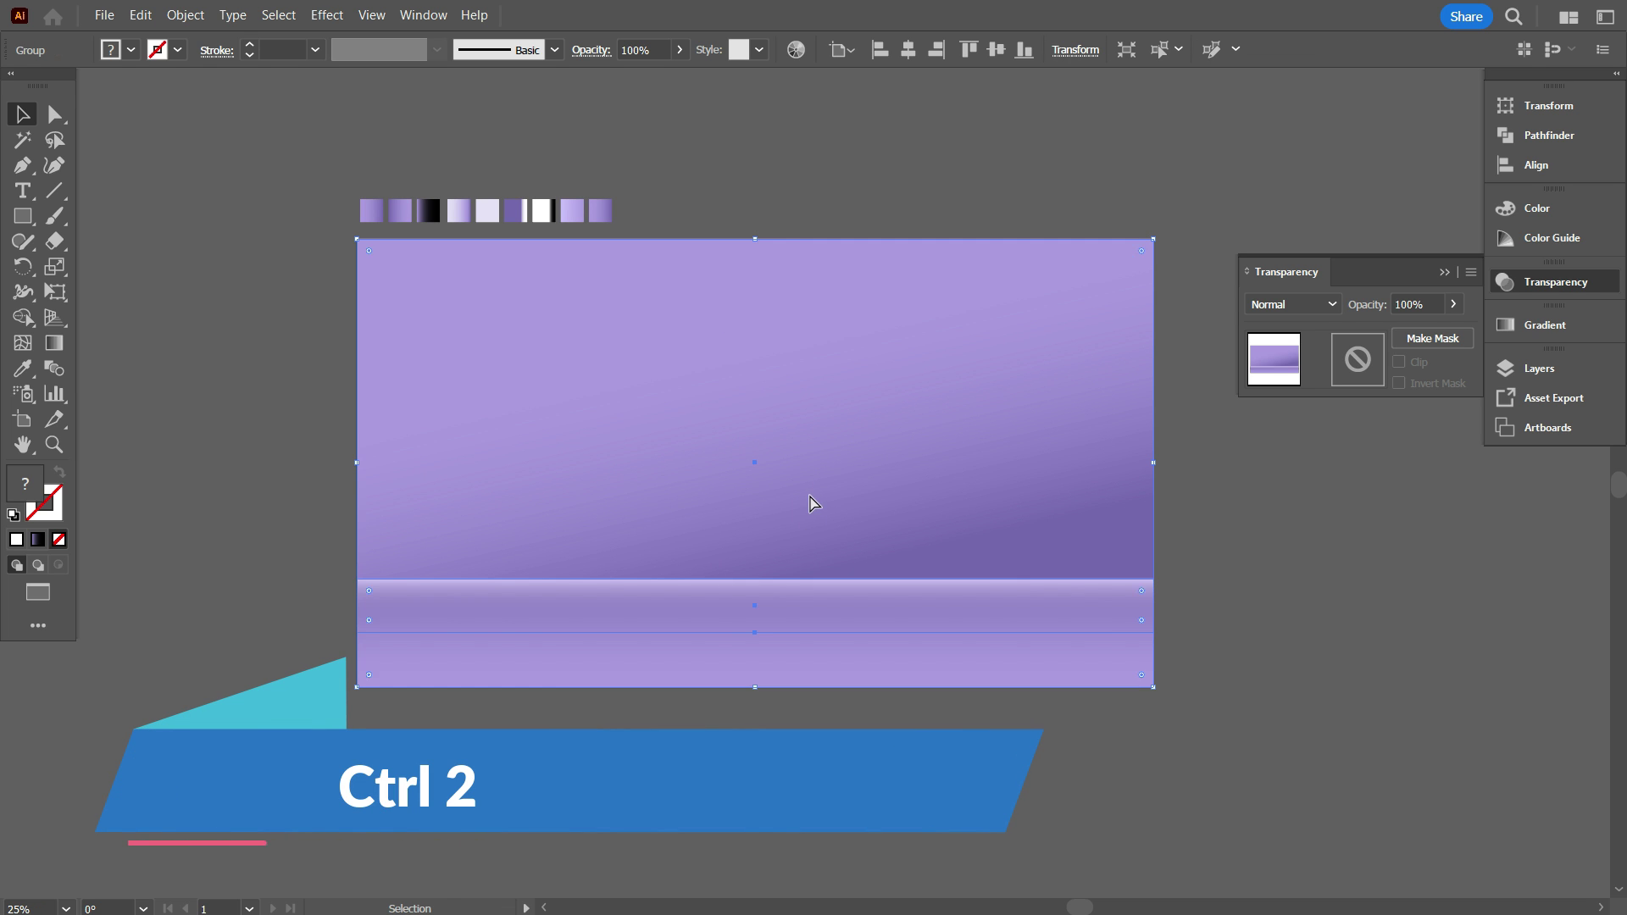
key("ctrl+2")
Draw a wide rectangle in the middle of the background, about a third of the artboard's width and a fifth of its height
scroll(806, 500, "up", 1)
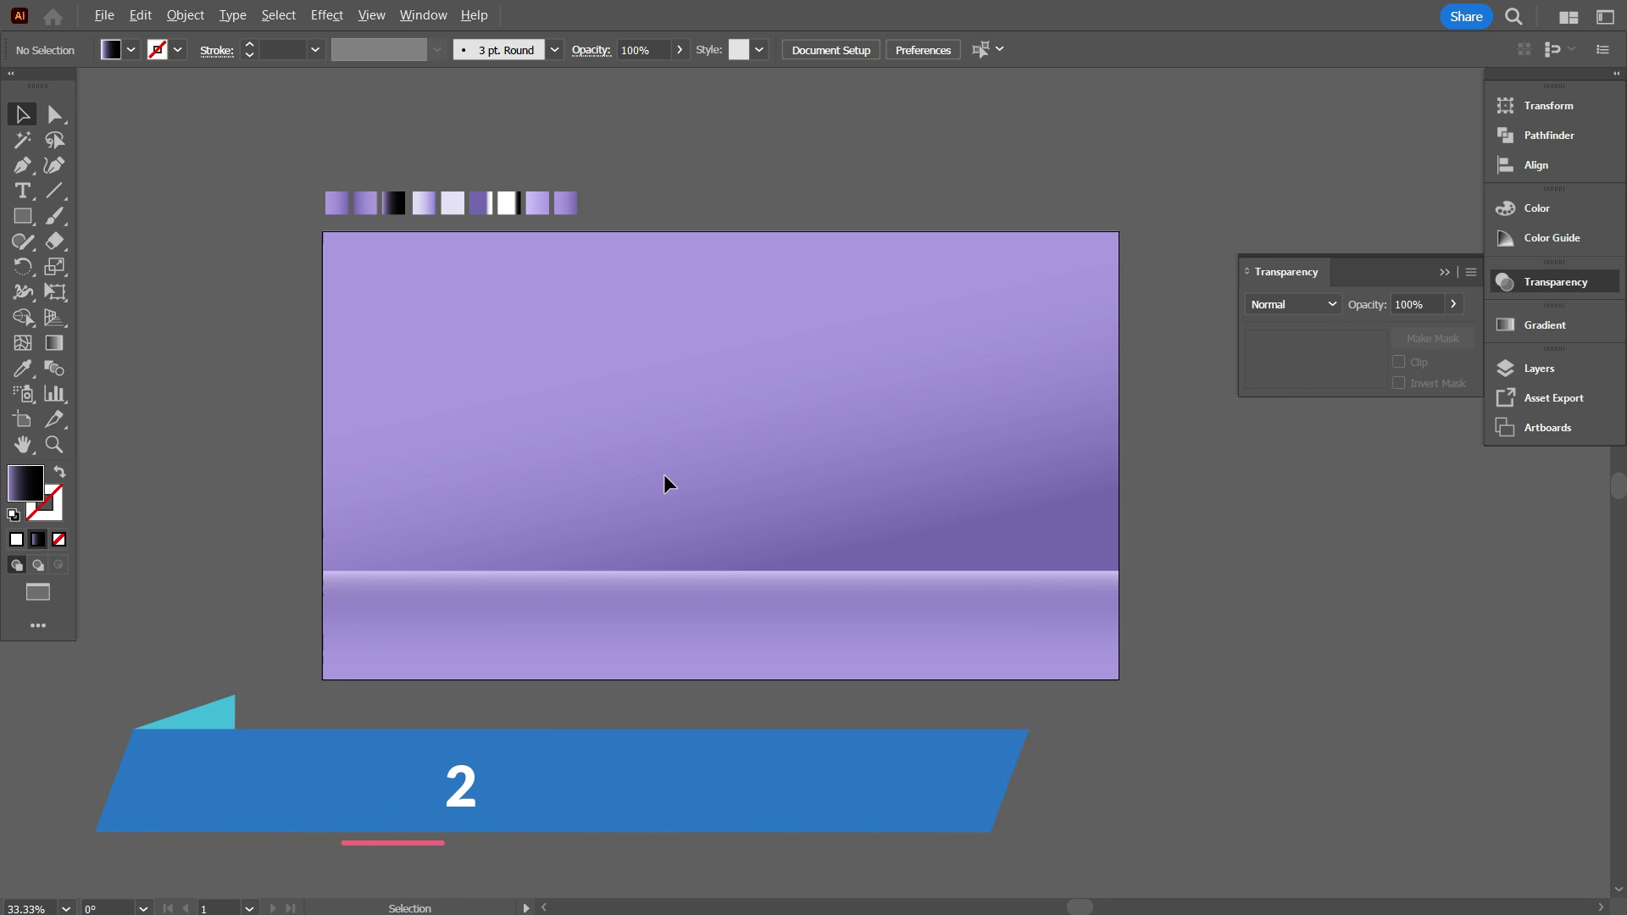
scroll(674, 470, "up", 1)
scroll(675, 469, "down", 1)
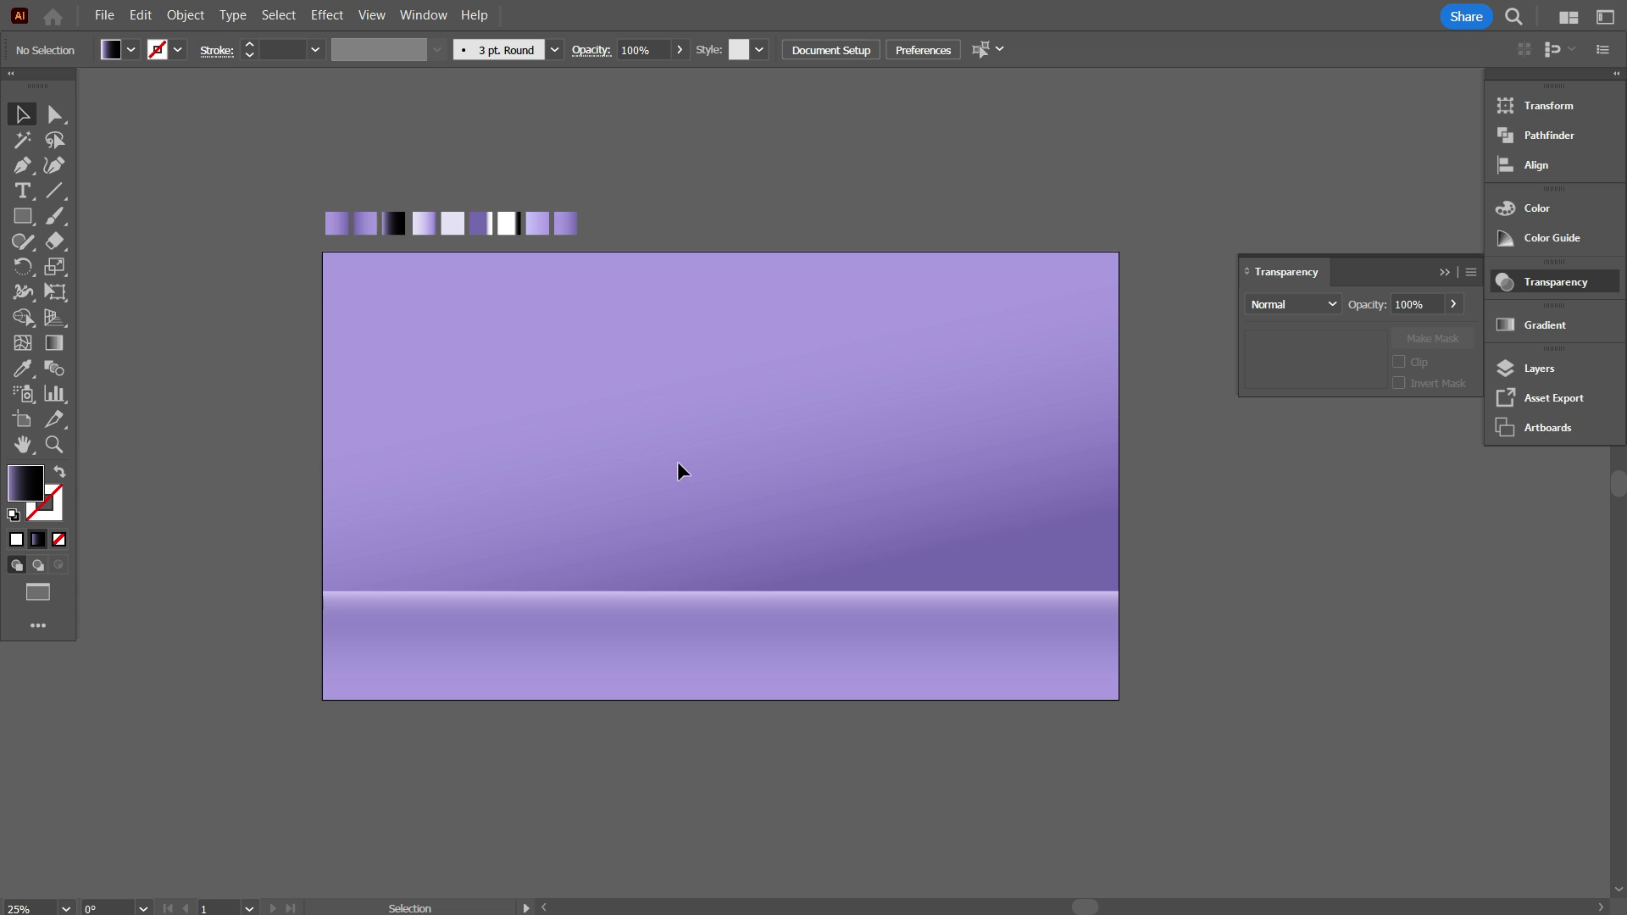
scroll(763, 428, "down", 1)
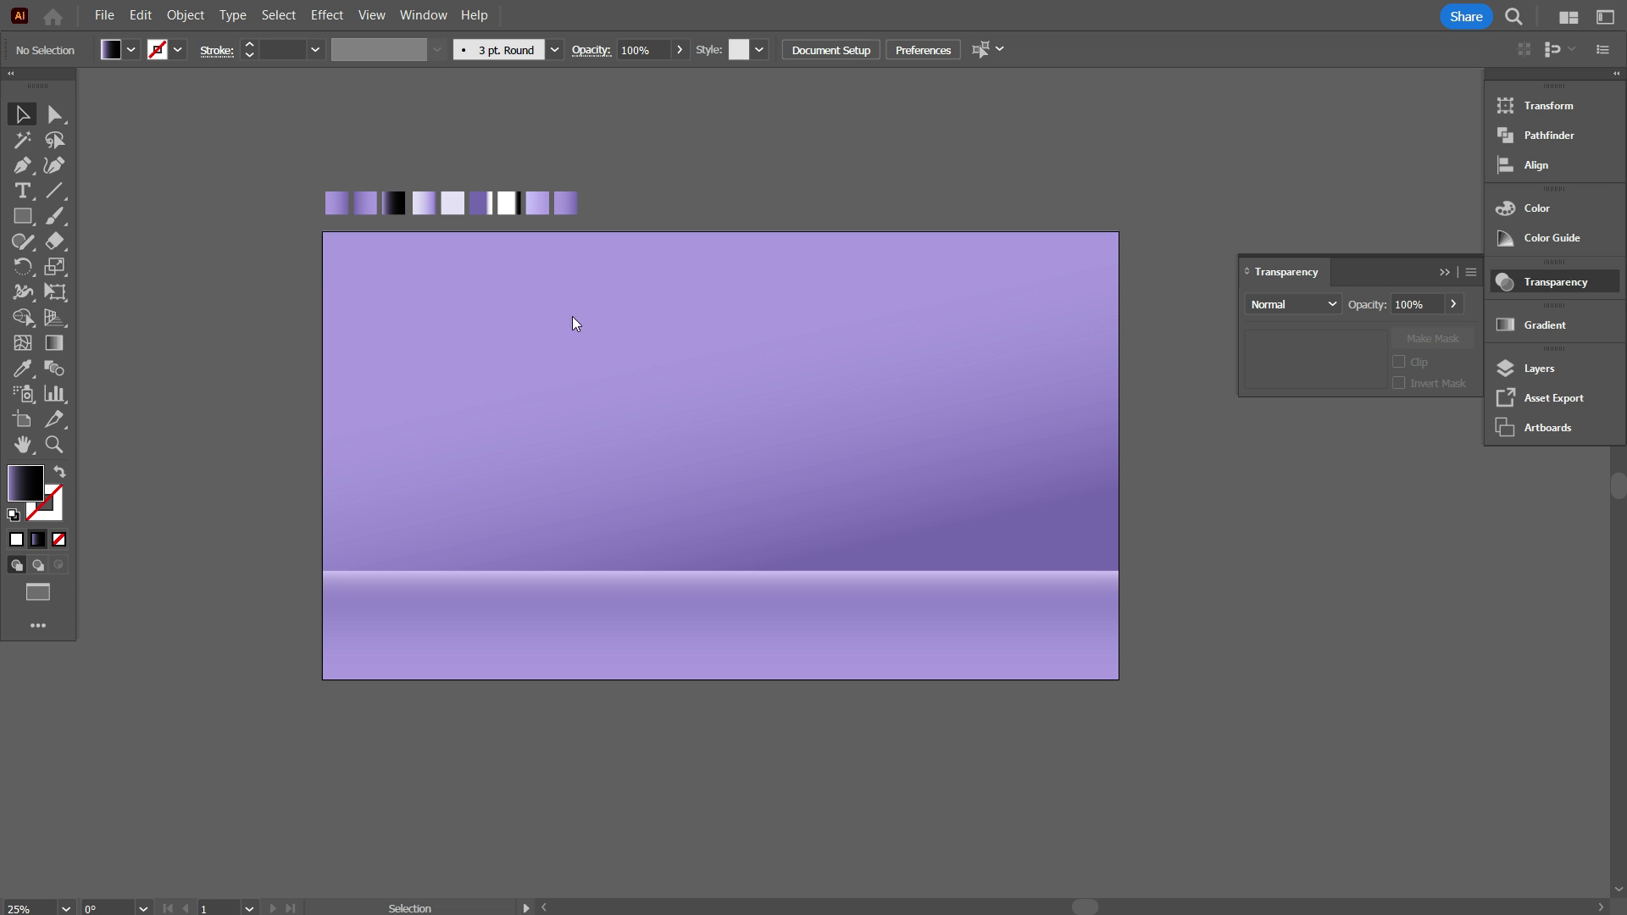
left_click(22, 217)
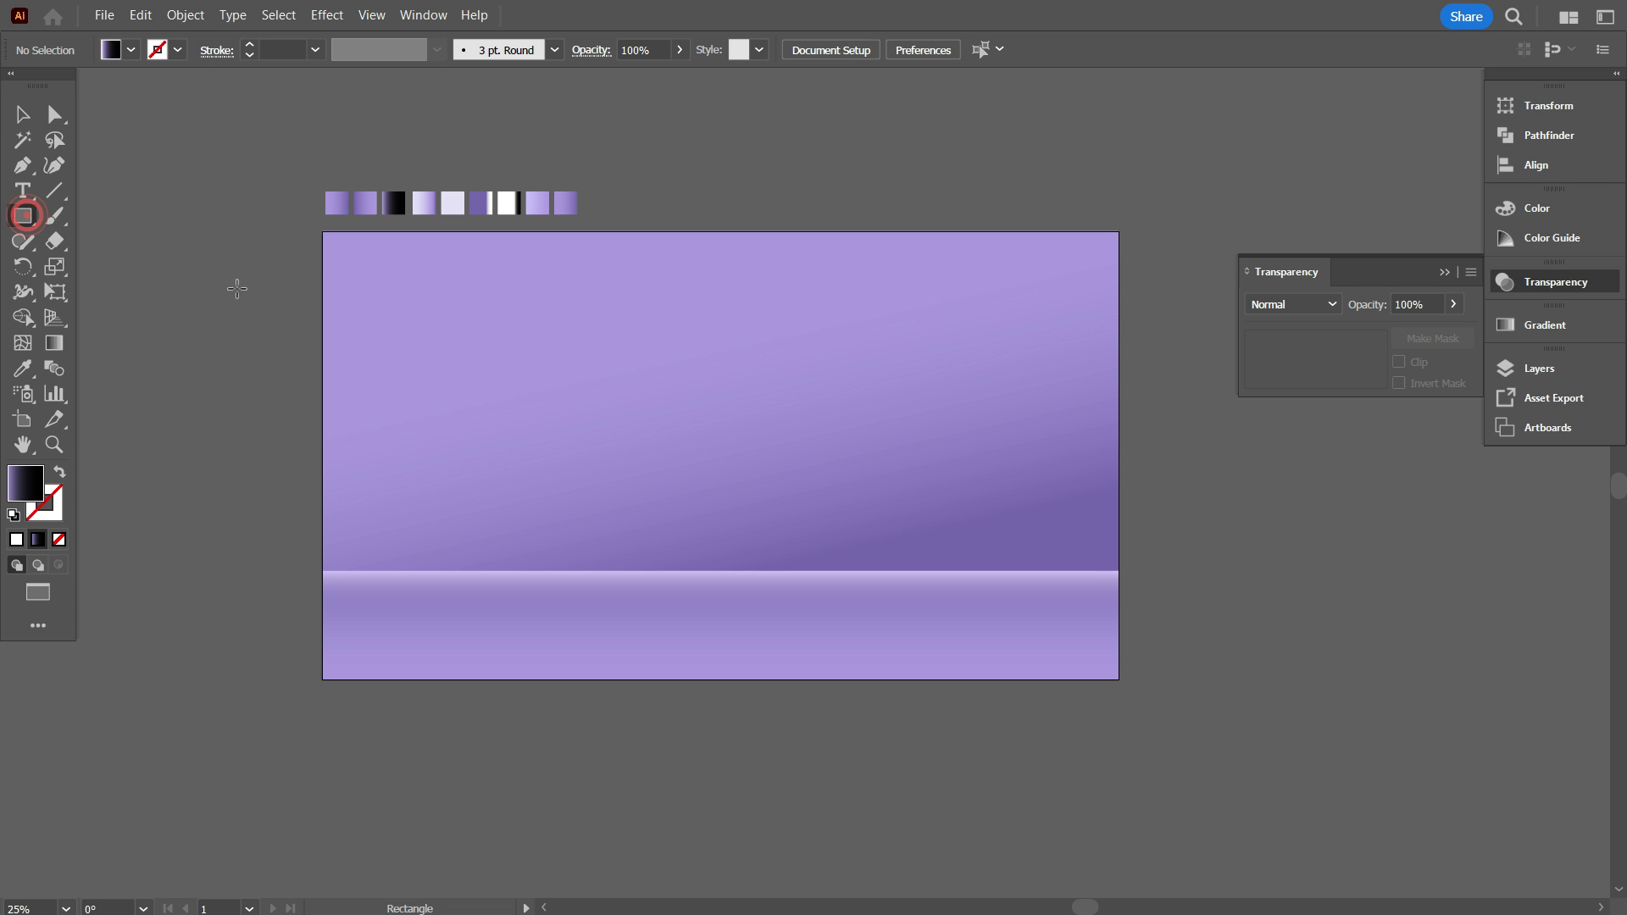
left_click_drag(585, 394, 842, 486)
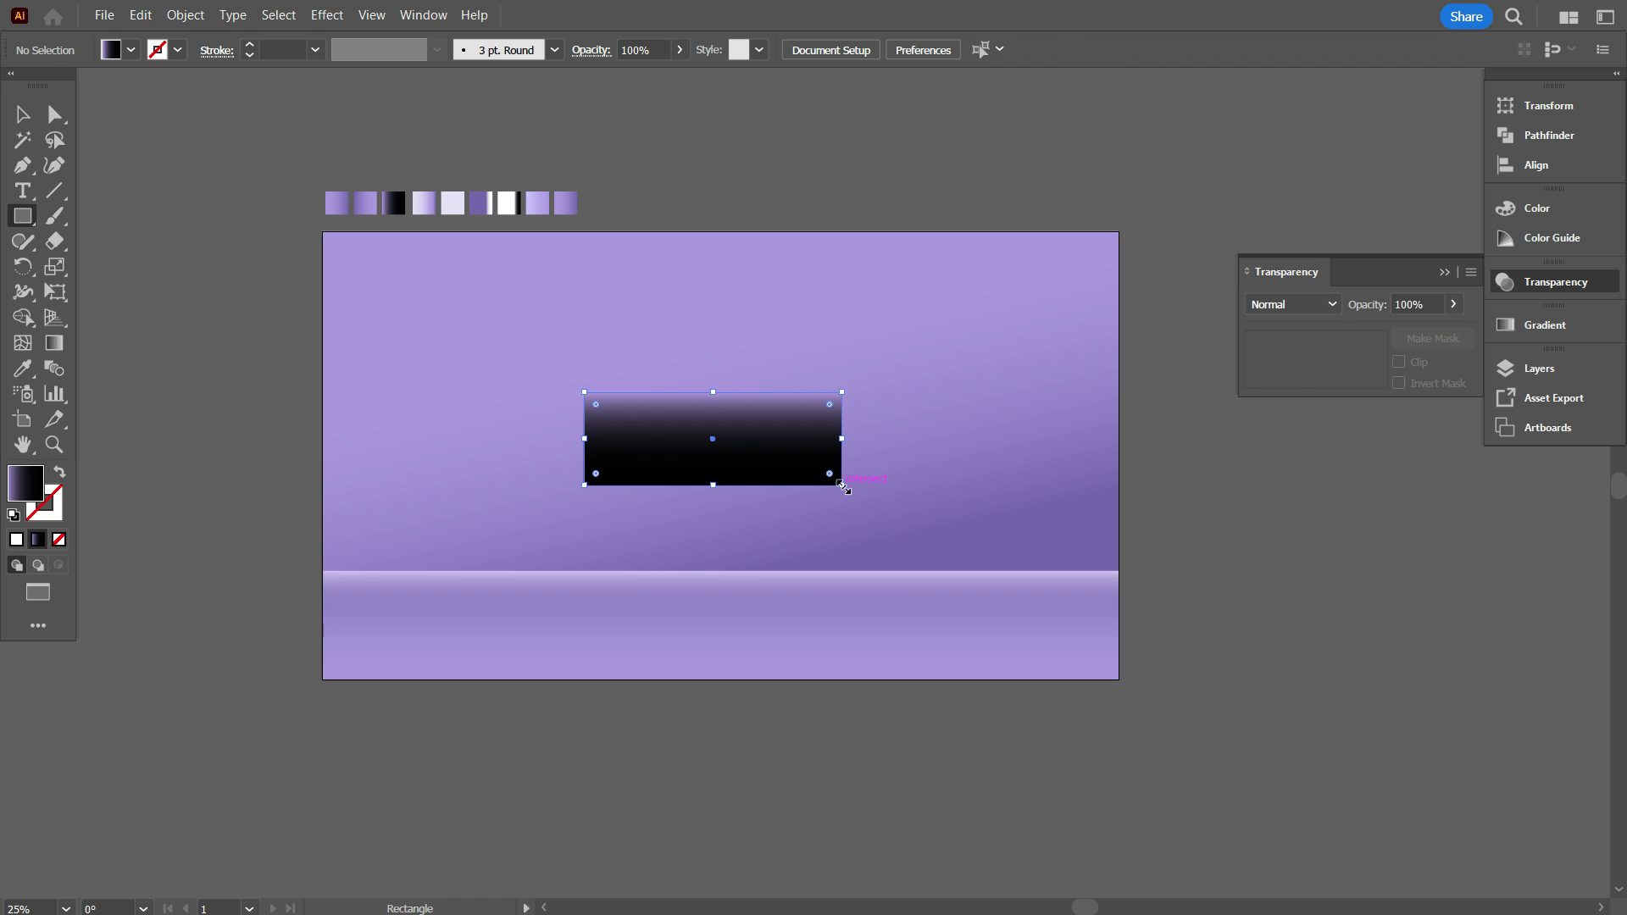
key("v")
Move the new rectangle straight down so its lower edge overlaps the top of the floor
scroll(518, 440, "up", 1)
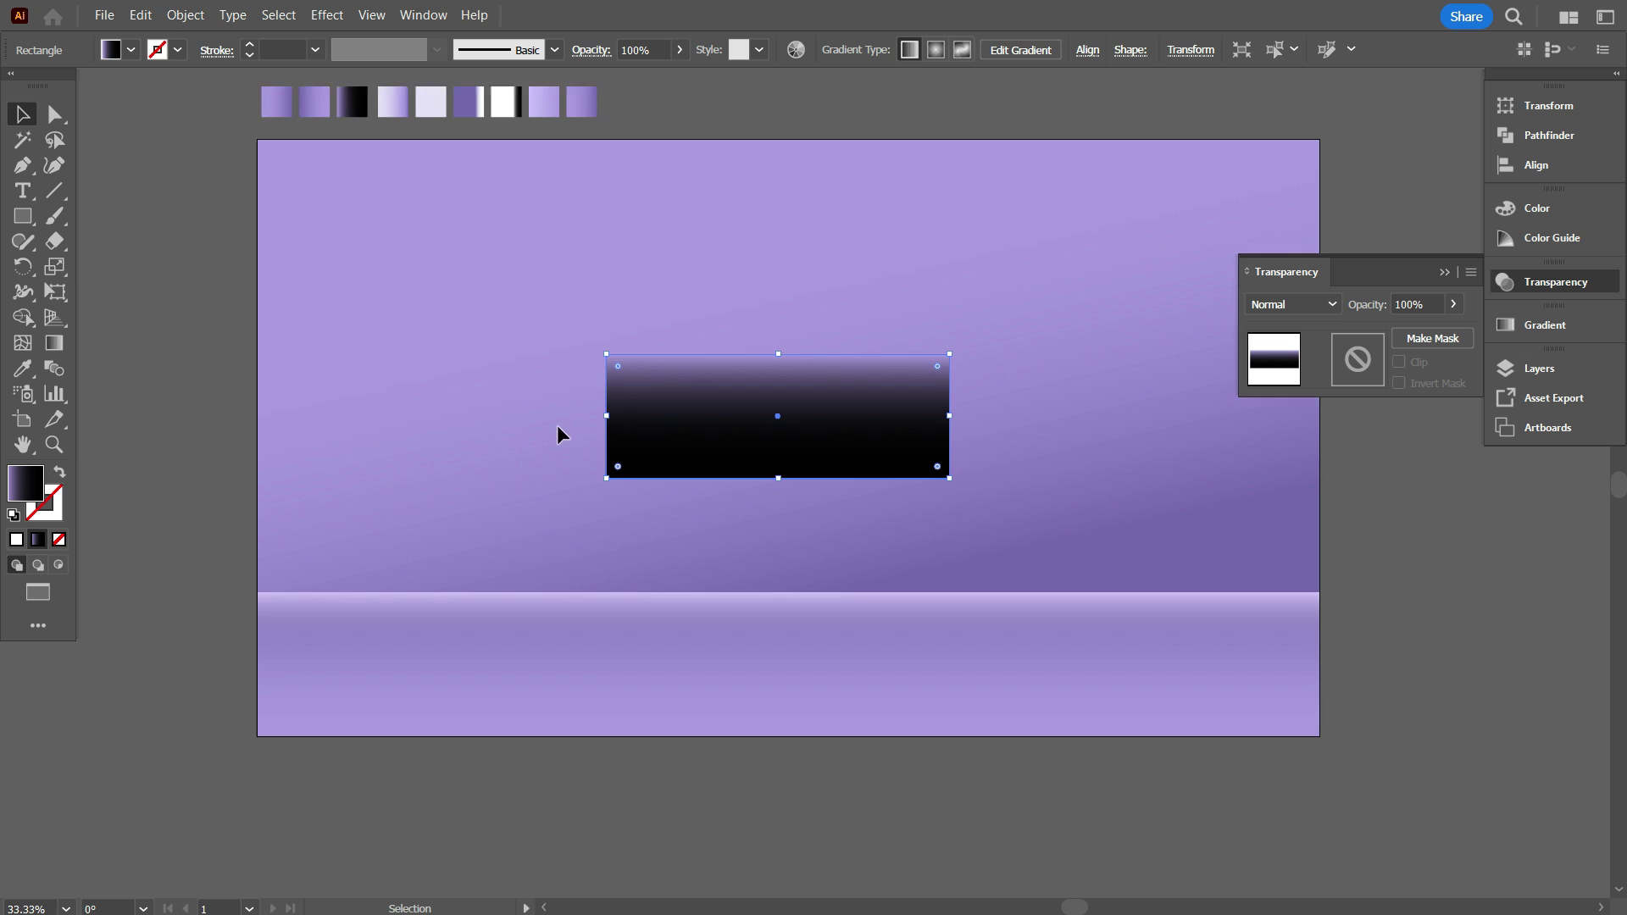
scroll(557, 426, "down", 2)
left_click_drag(751, 434, 752, 542)
scroll(750, 568, "down", 3)
scroll(750, 569, "up", 1)
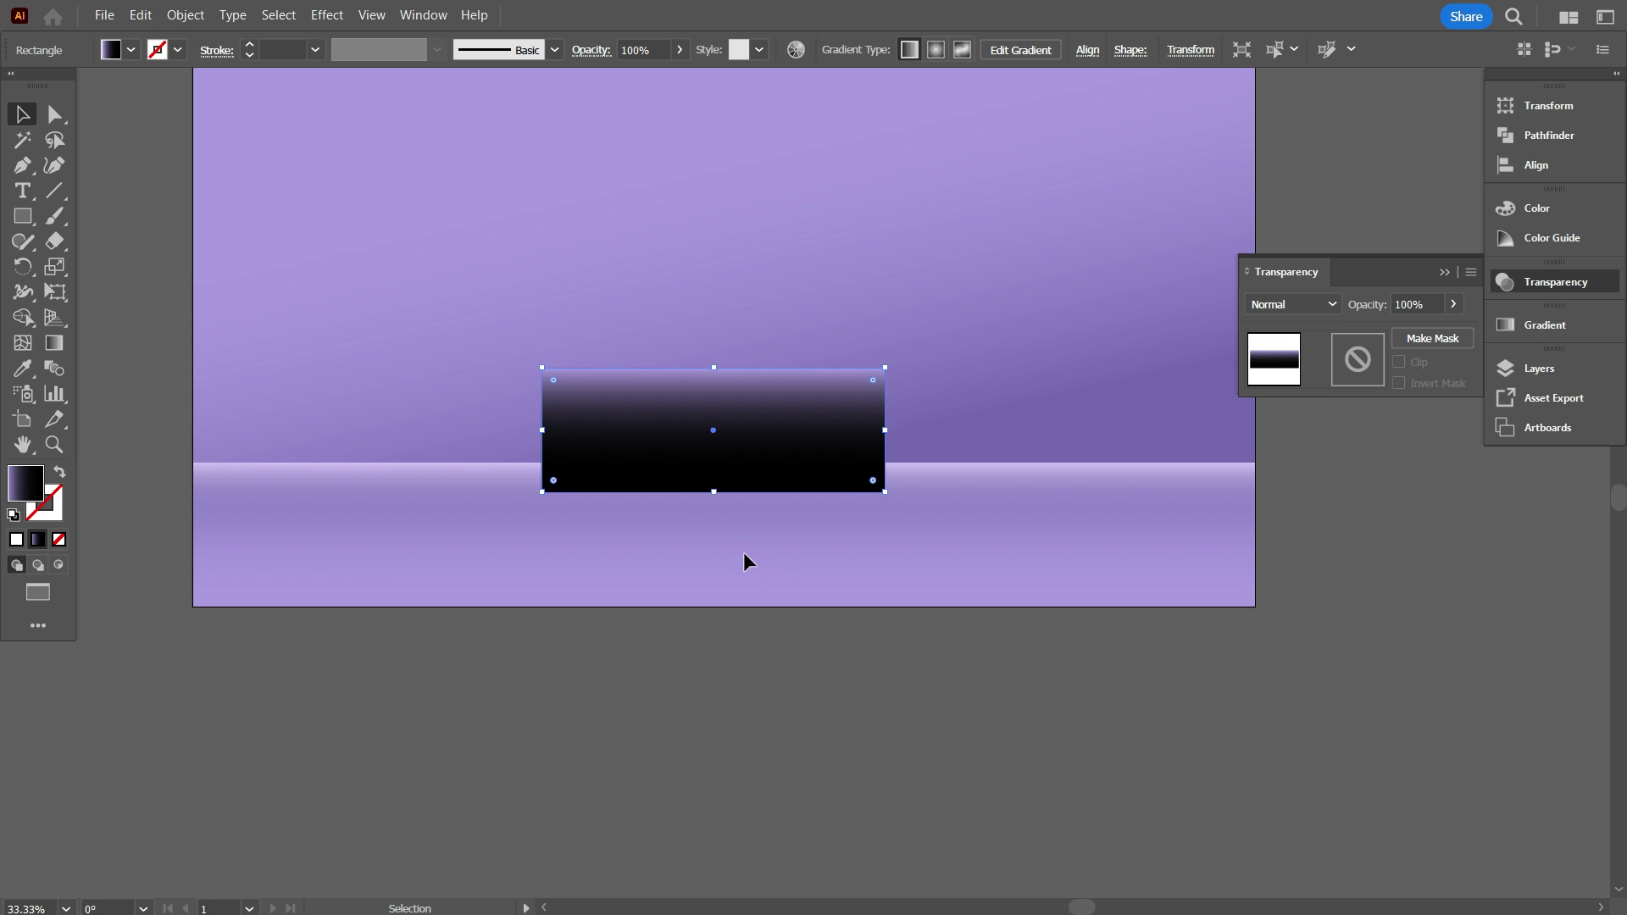
scroll(745, 562, "down", 1)
Fill the rectangle with the light lavender-to-purple gradient sampled from the fourth swatch
left_click(709, 599)
scroll(766, 552, "up", 2)
left_click(811, 494)
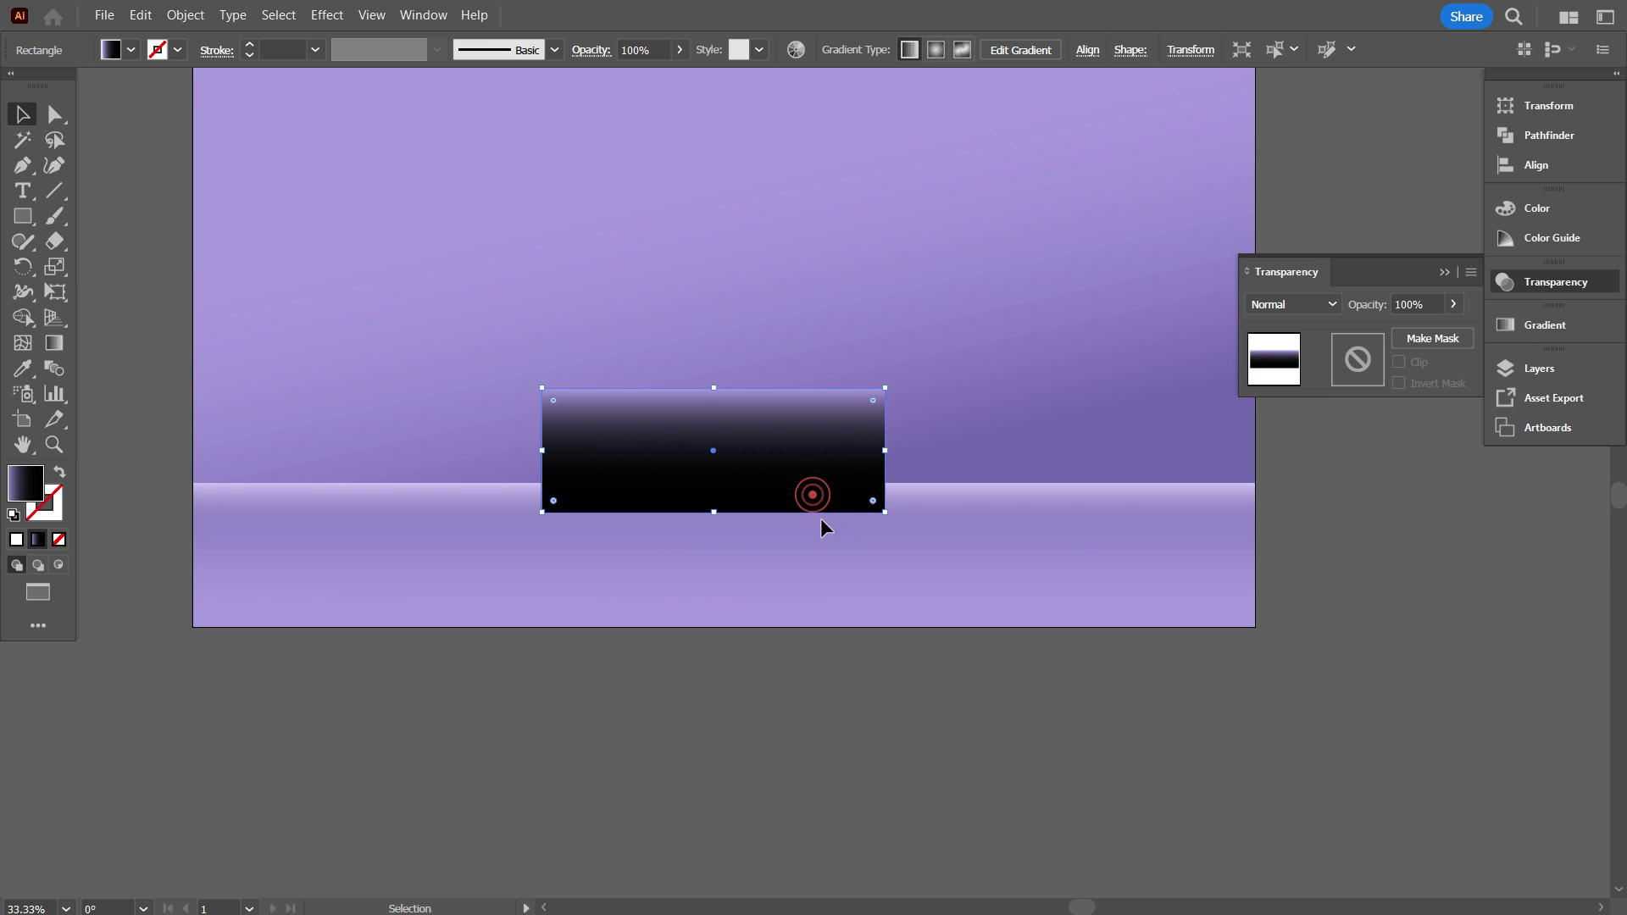
scroll(818, 530, "up", 1)
scroll(800, 517, "up", 3)
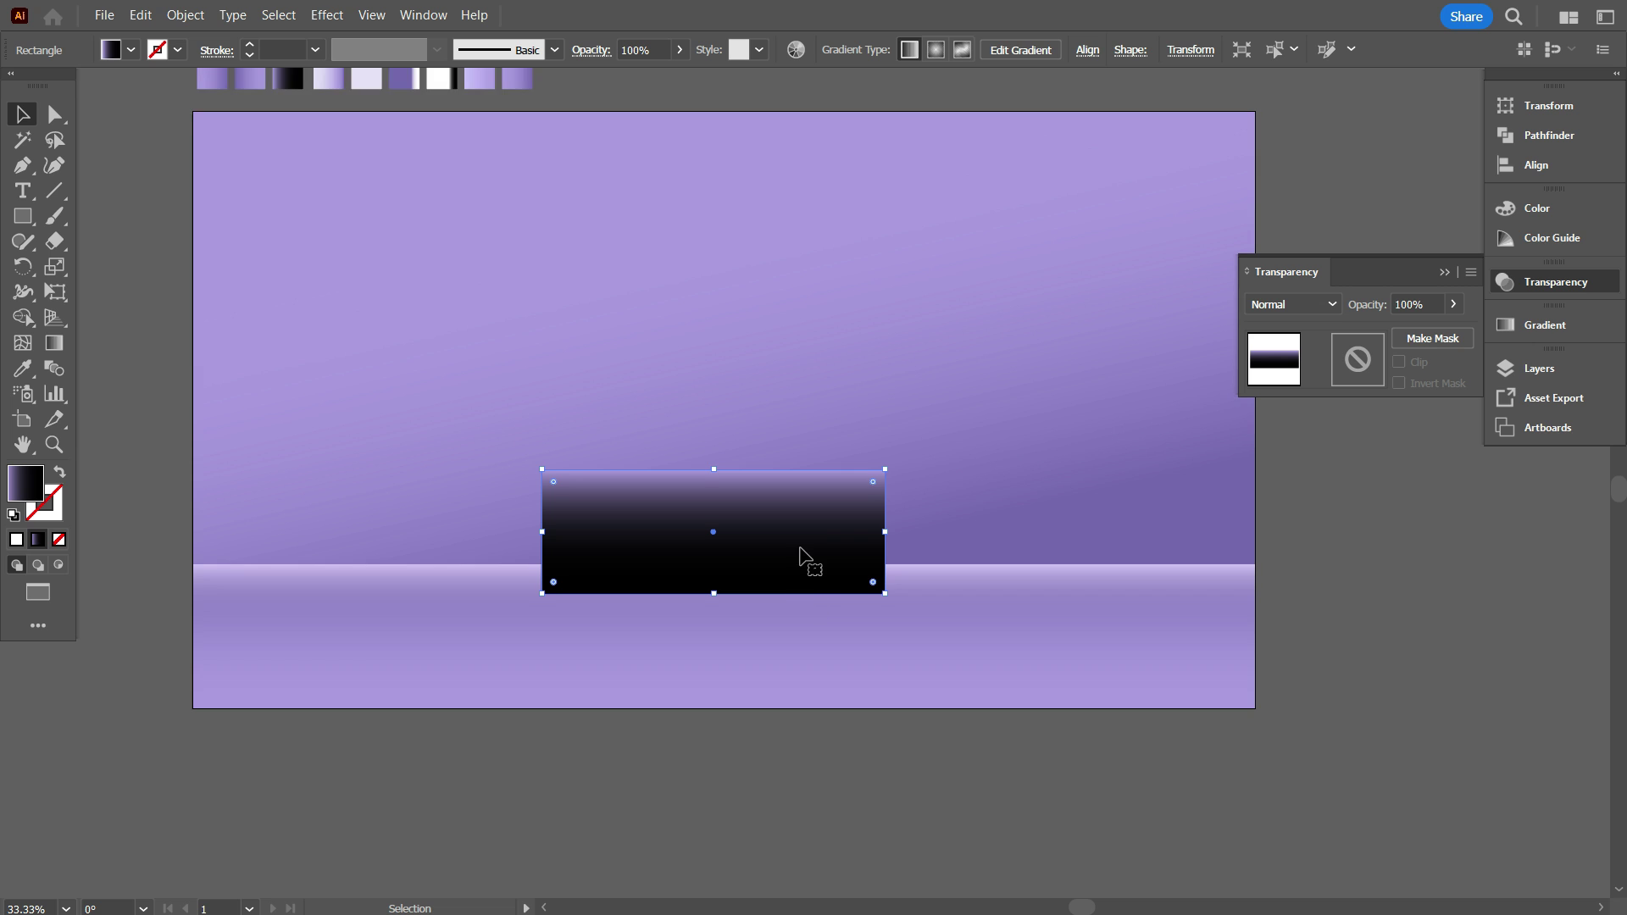
left_click(23, 367)
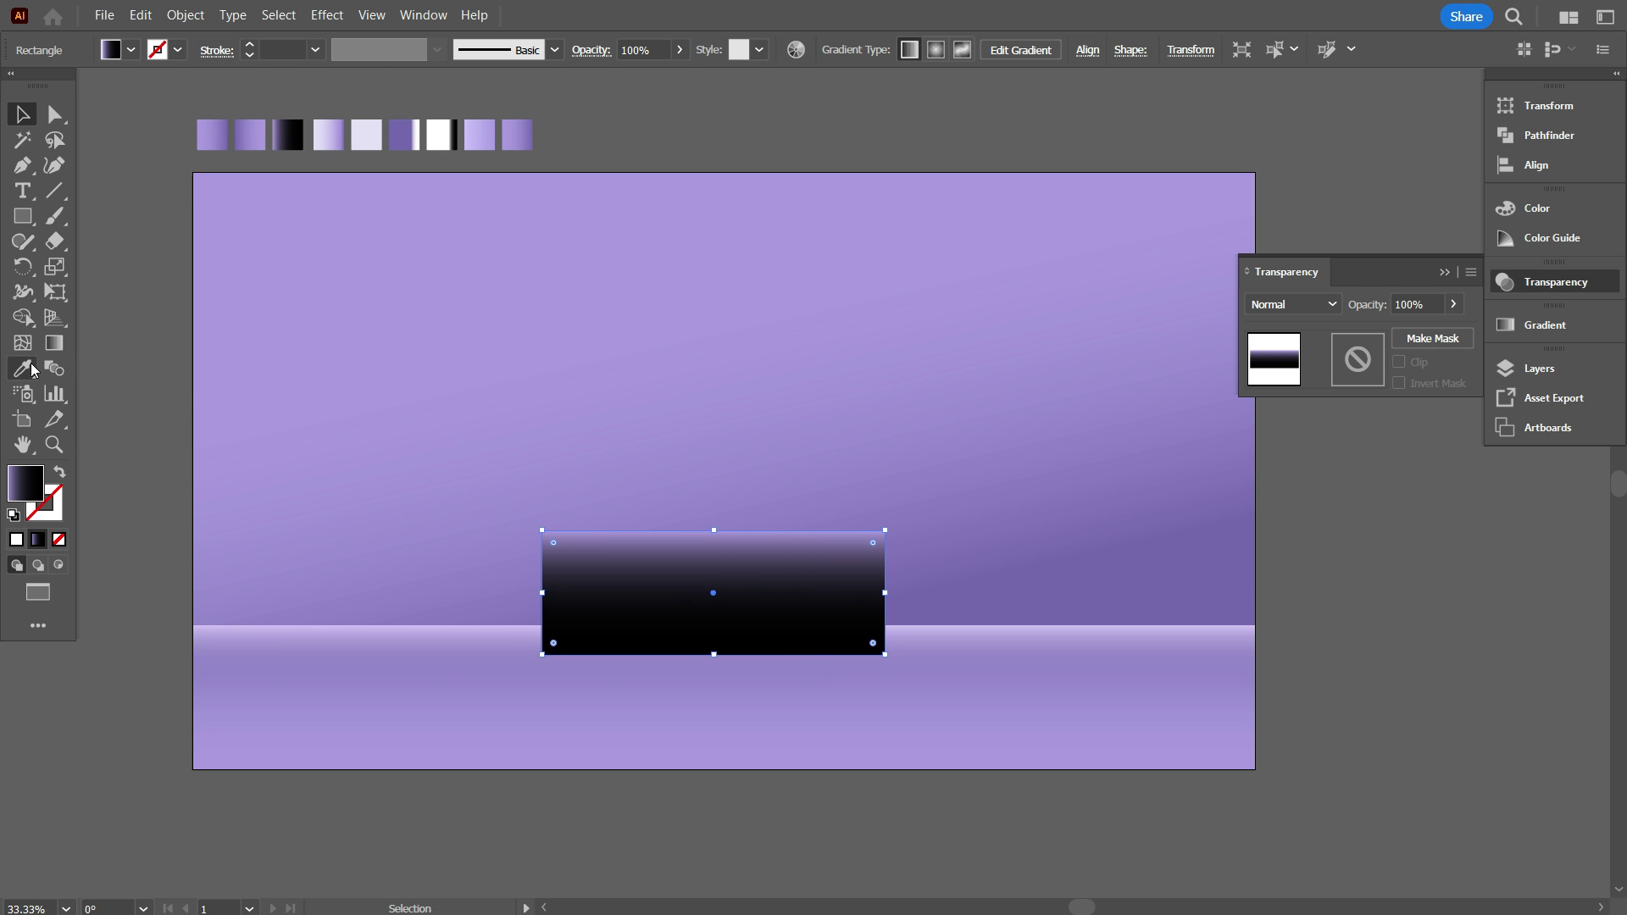
left_click(319, 140)
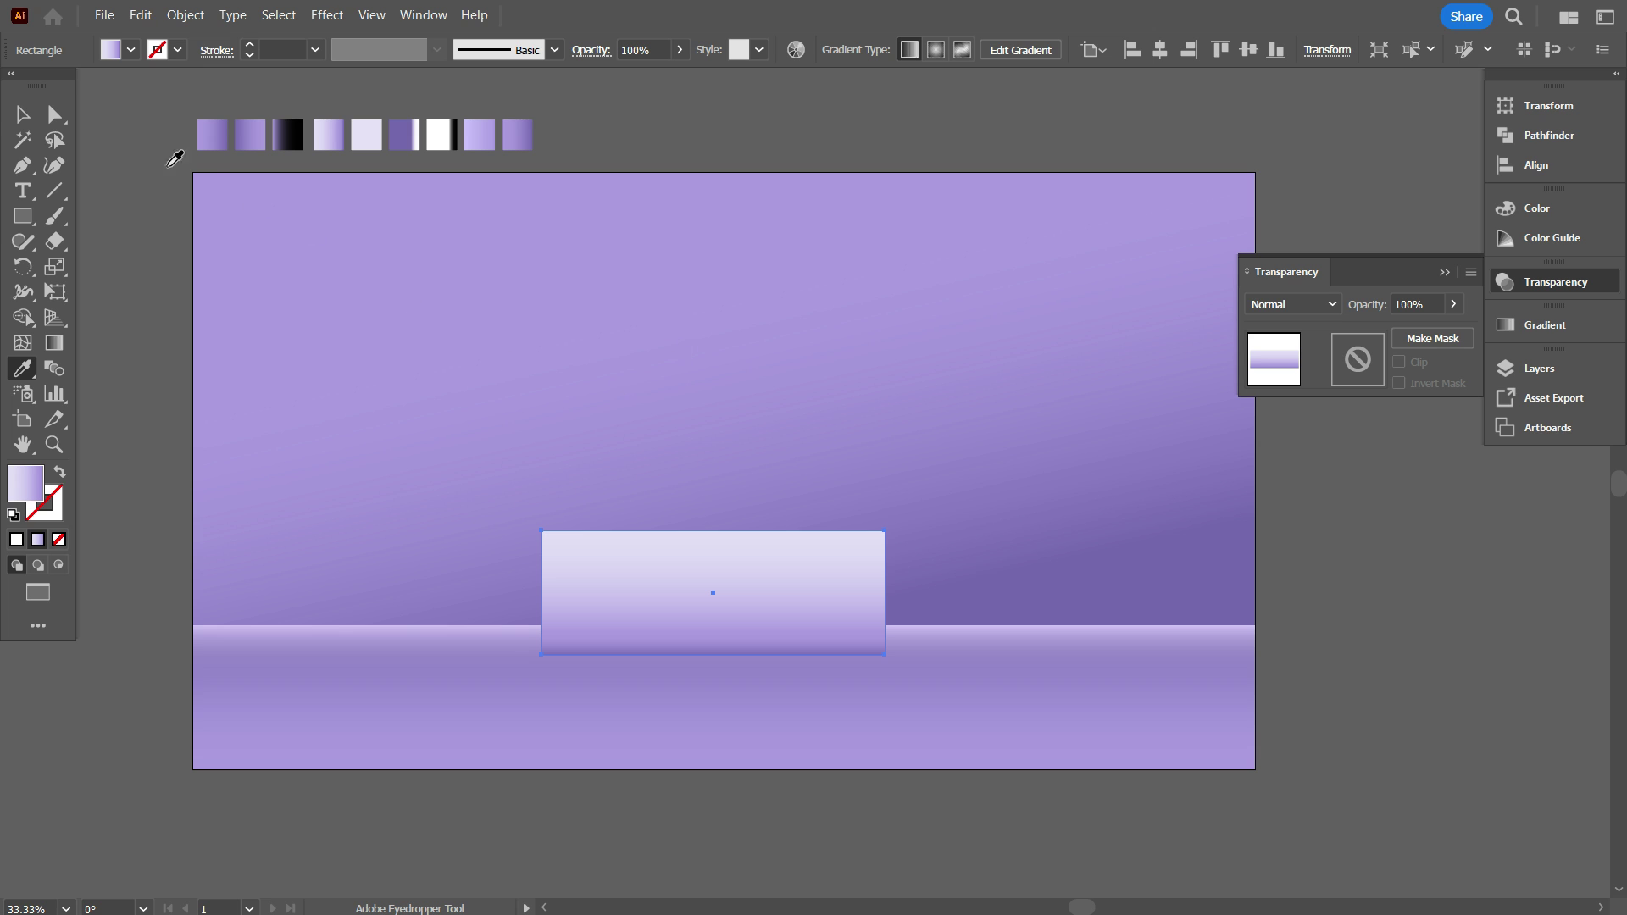
key("v")
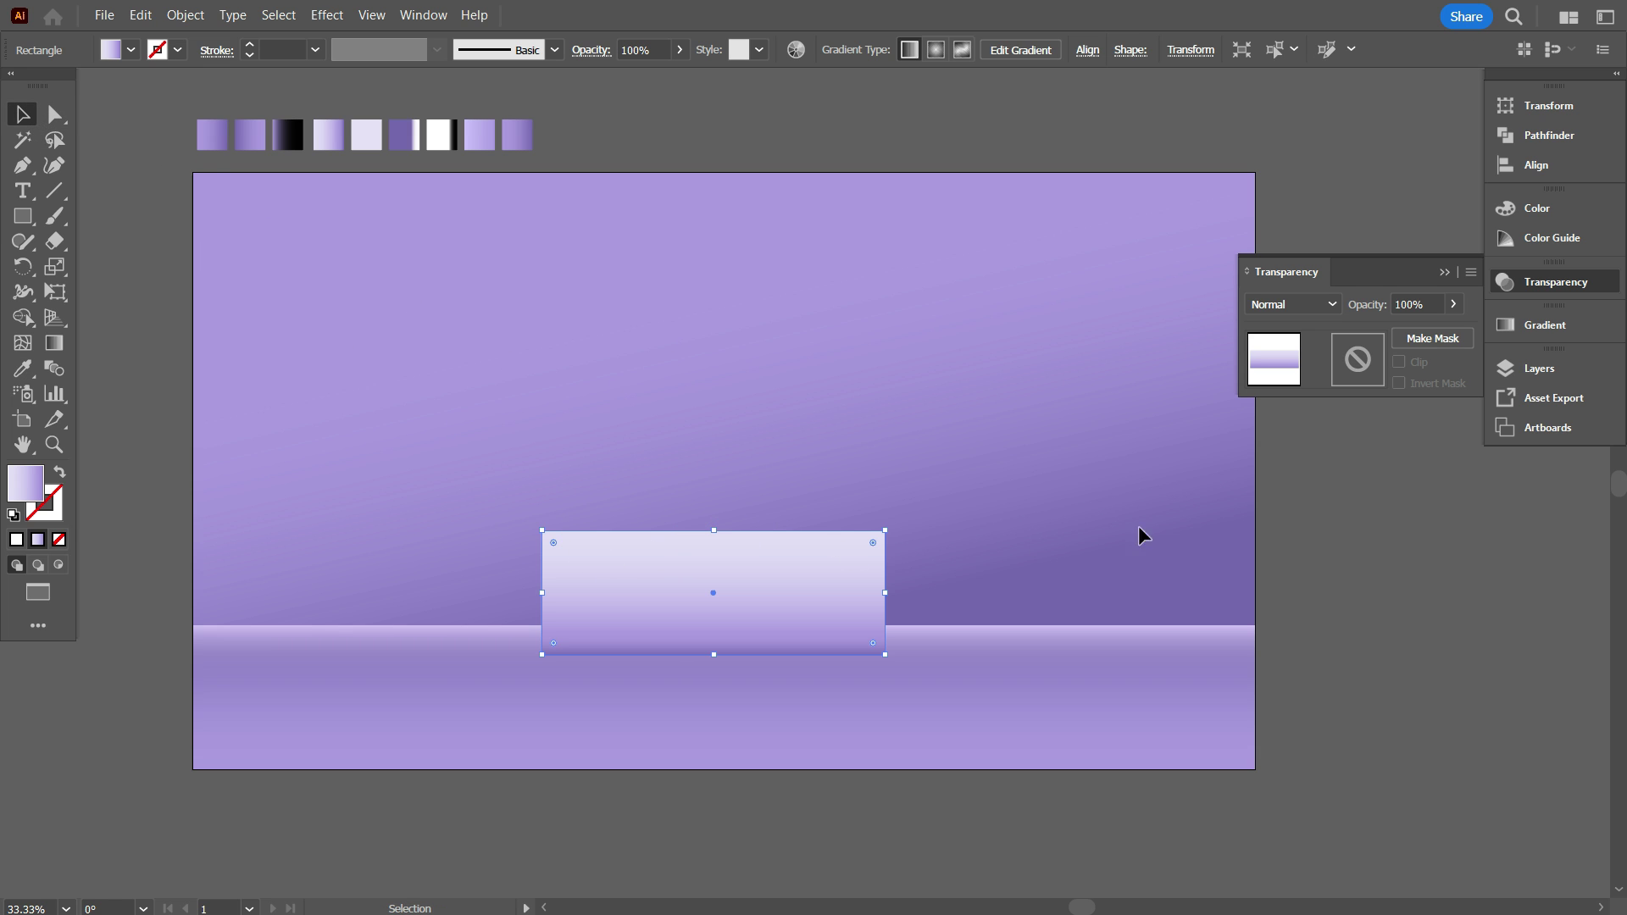
Redraw the rectangle's gradient horizontally at 0° across its full width, from light lavender on the left side to dark purple on the right
left_click(1545, 326)
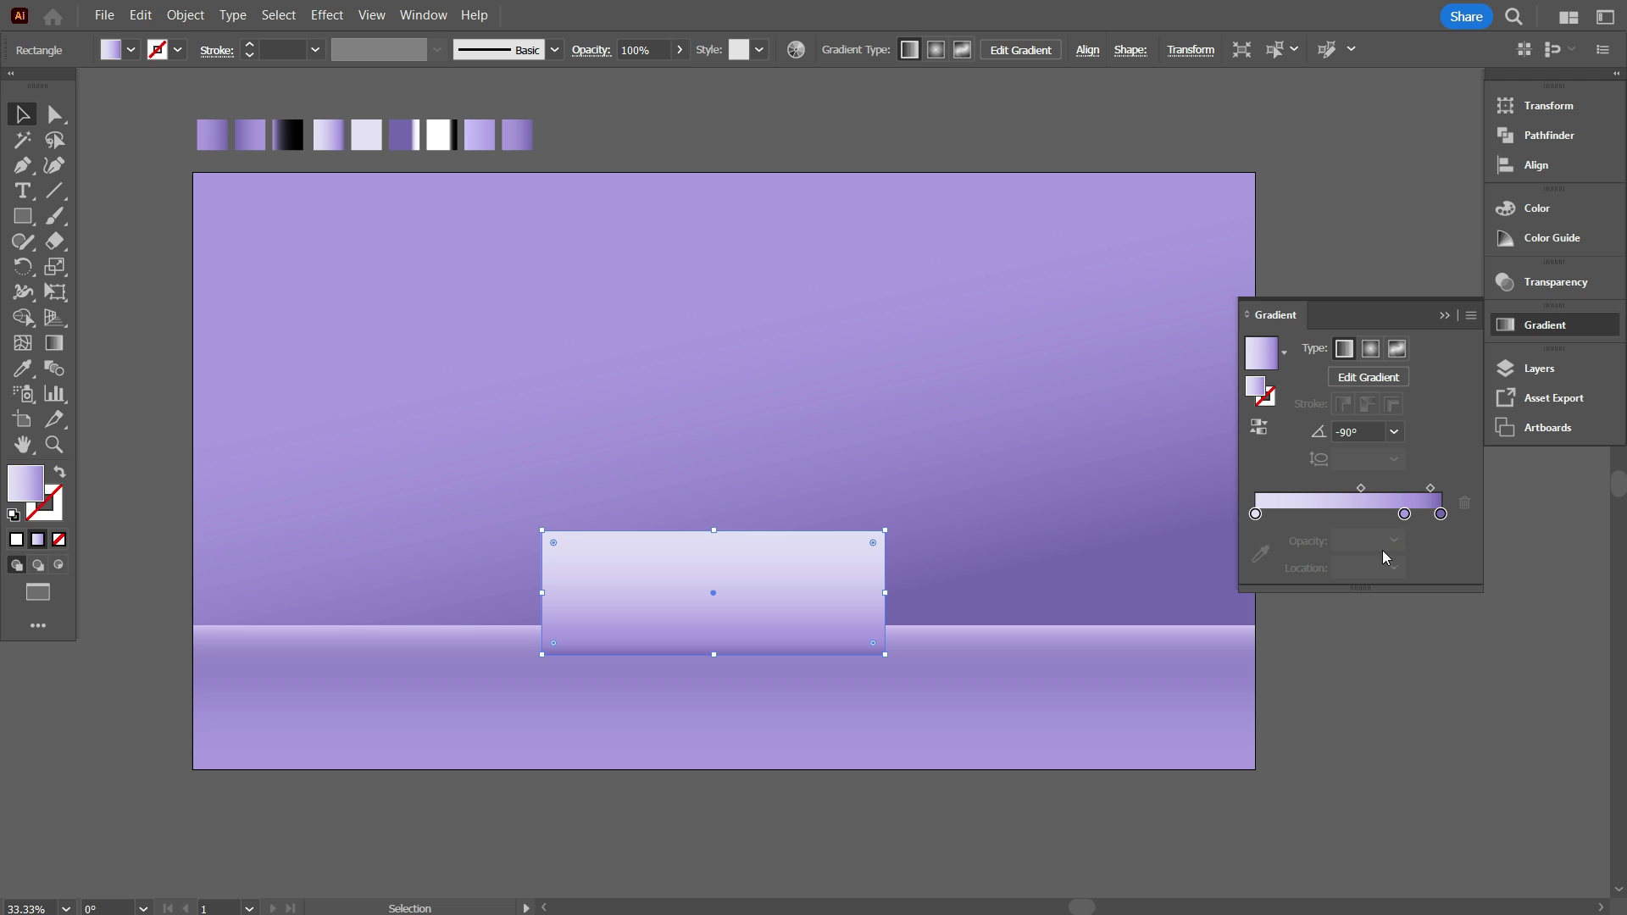
left_click(1048, 569)
scroll(790, 539, "down", 3)
left_click(789, 539)
scroll(790, 537, "down", 3)
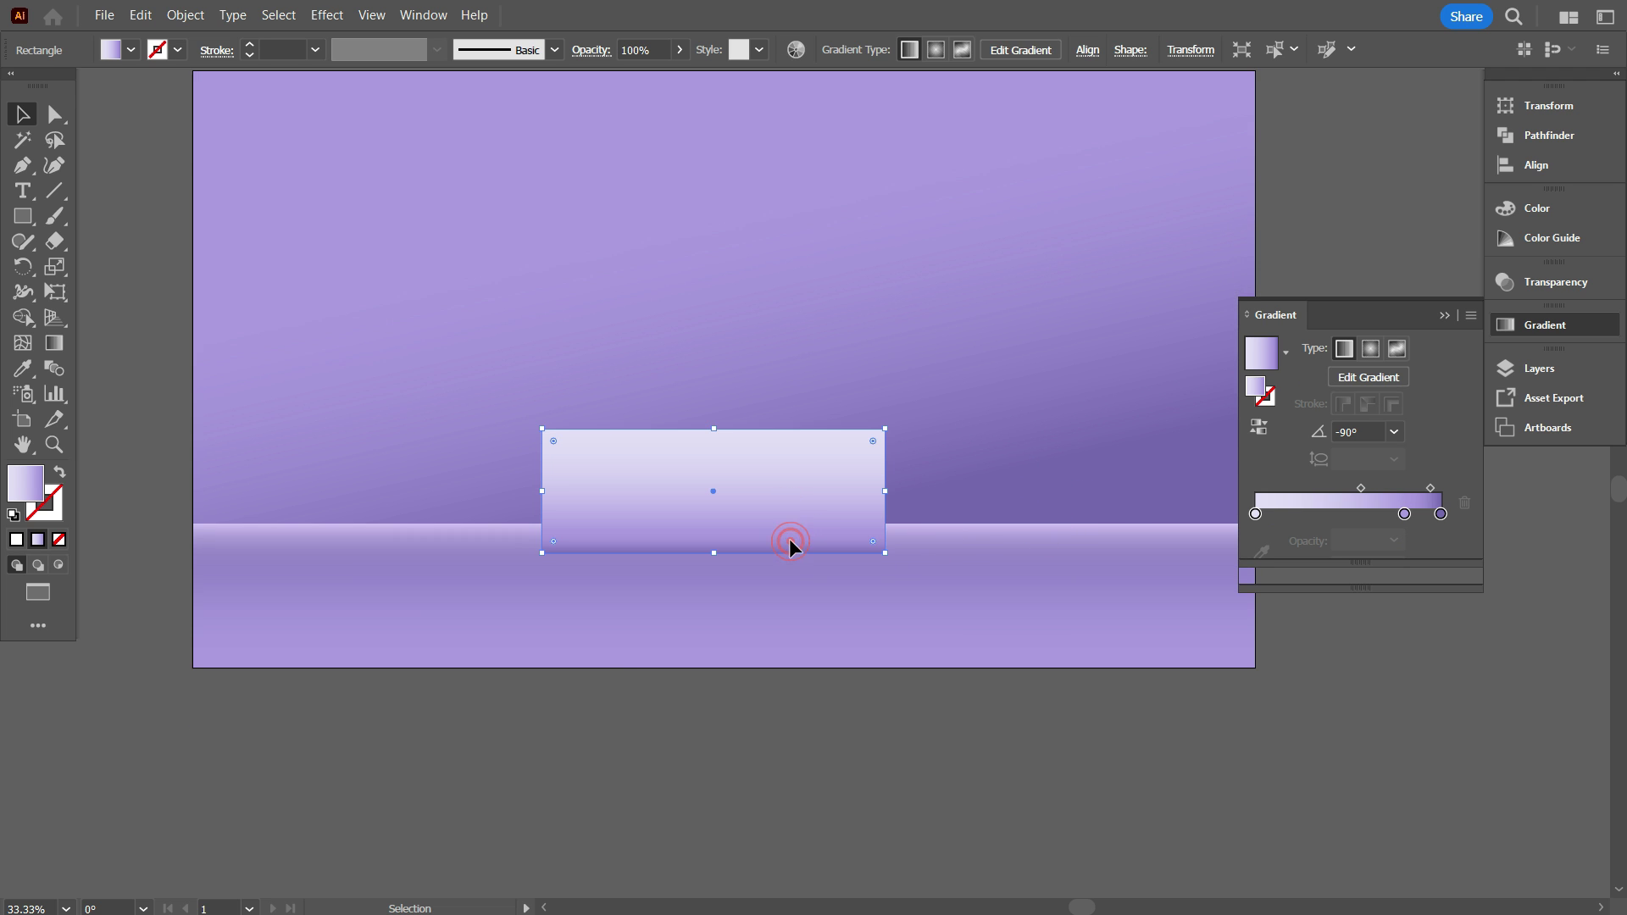
scroll(791, 535, "up", 1)
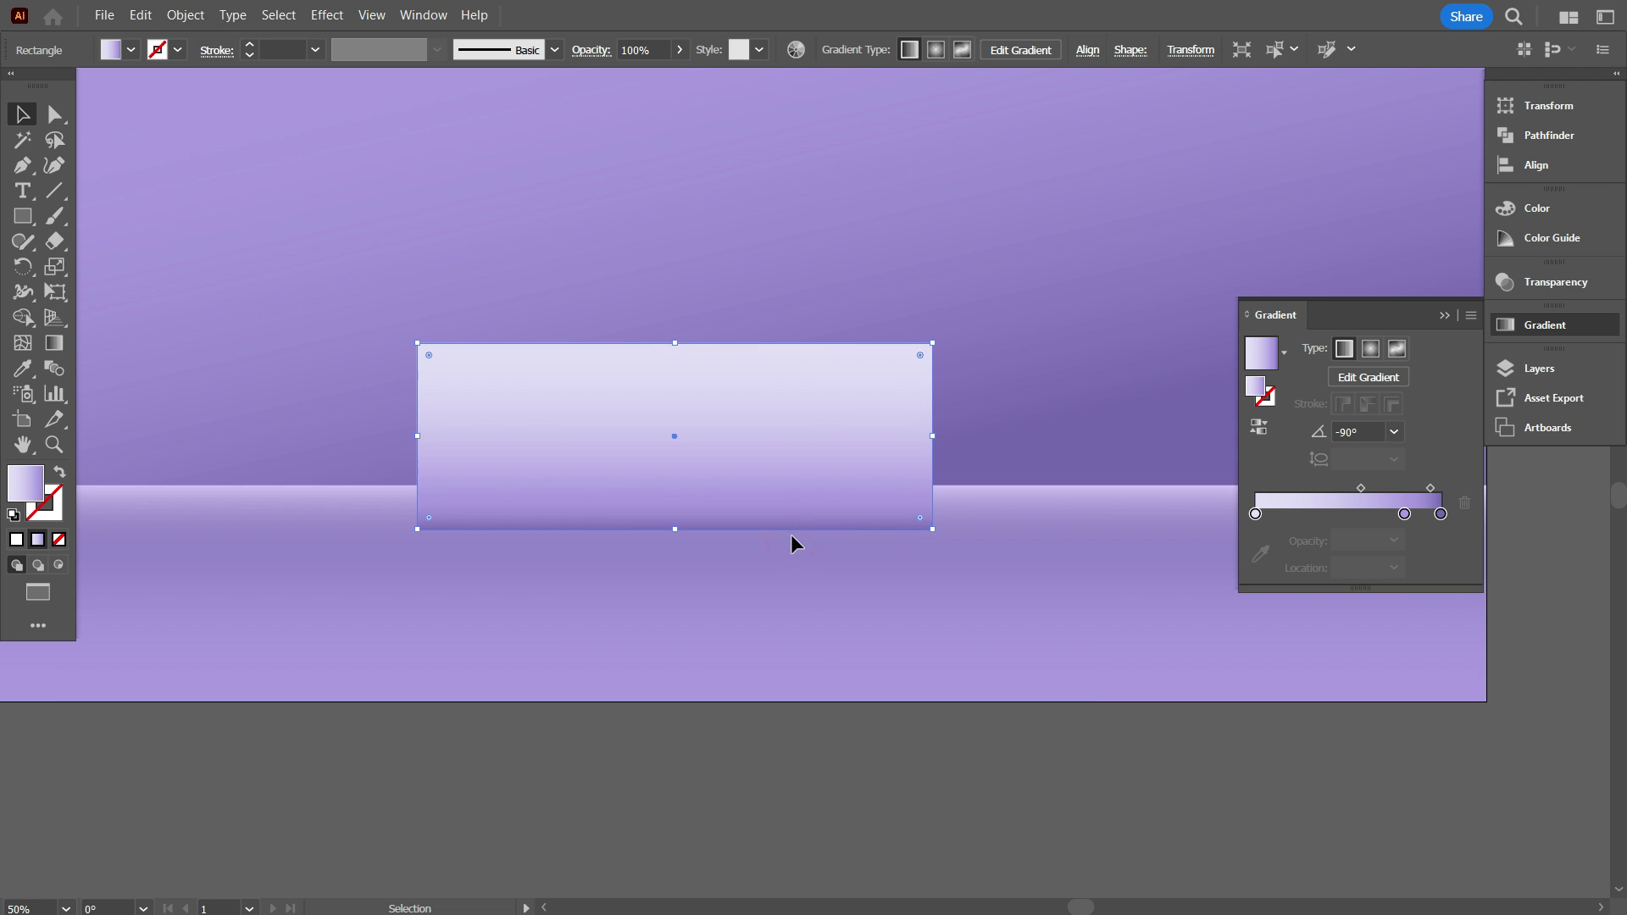
left_click(57, 343)
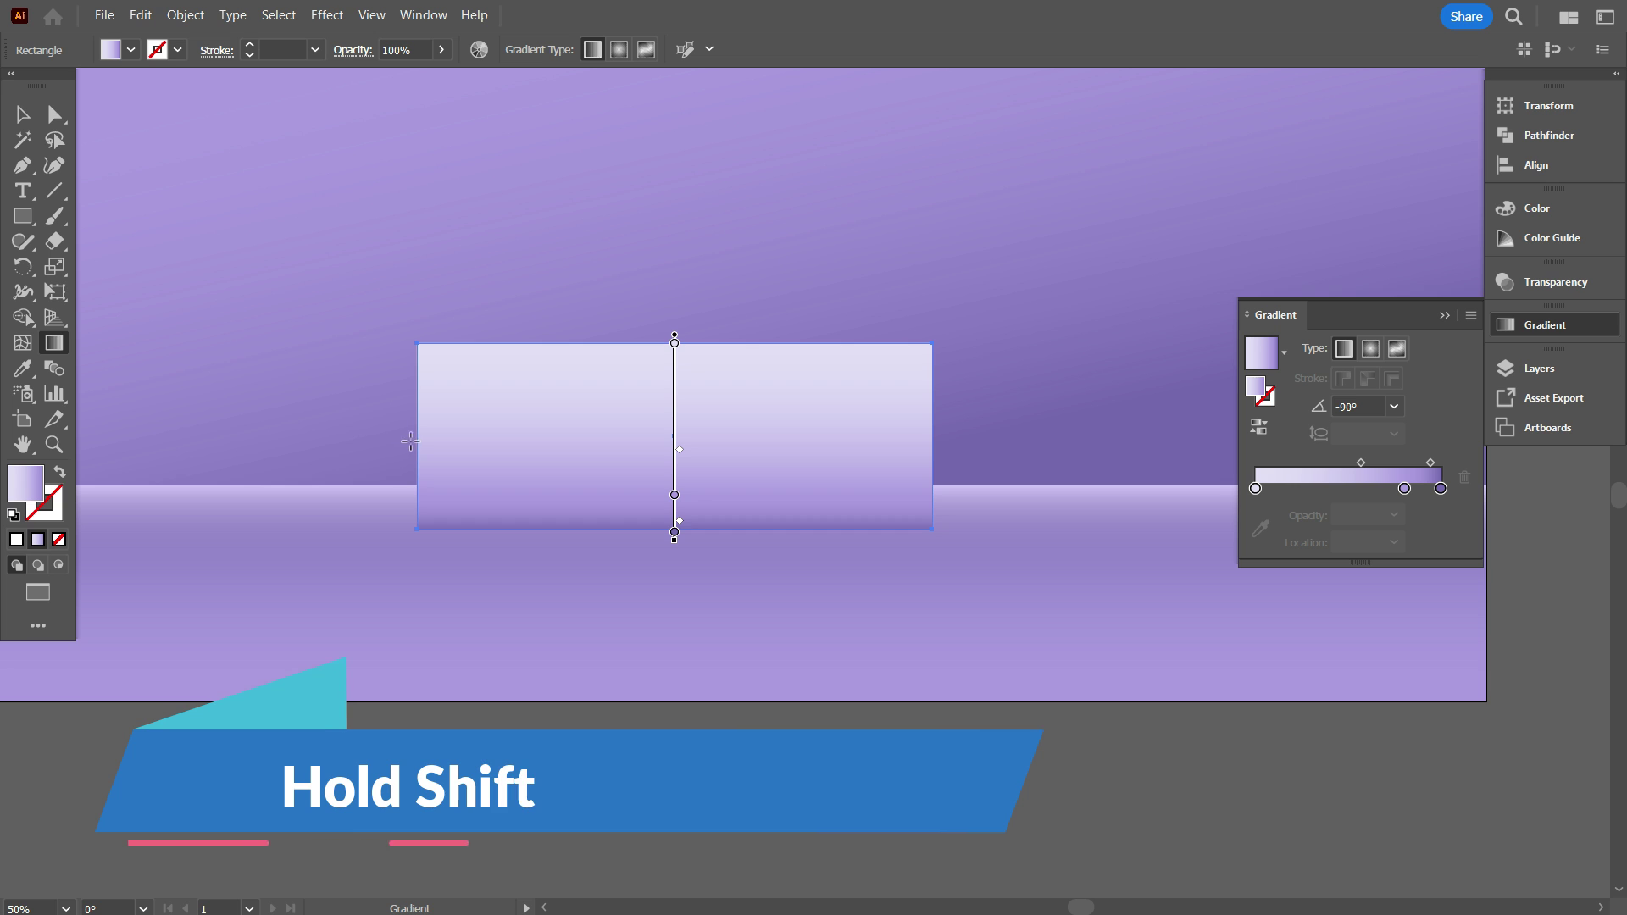
left_click_drag(410, 441, 632, 461)
left_click_drag(794, 480, 932, 502)
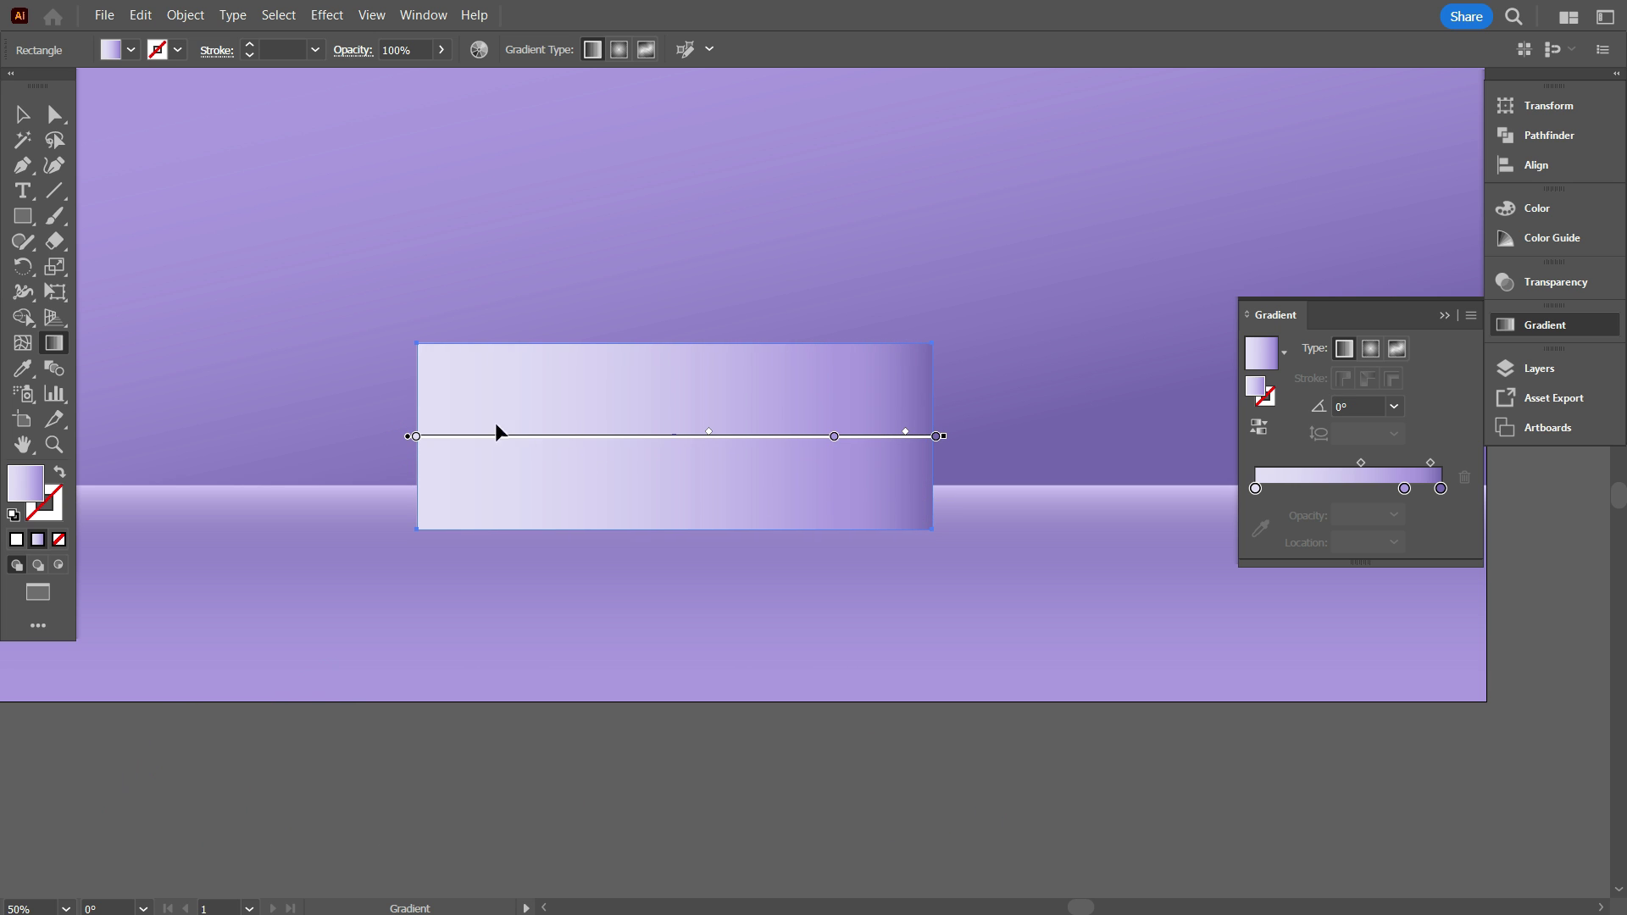
mouse_move(414, 422)
left_mouse_down()
mouse_move(908, 418)
mouse_move(1020, 455)
left_mouse_up()
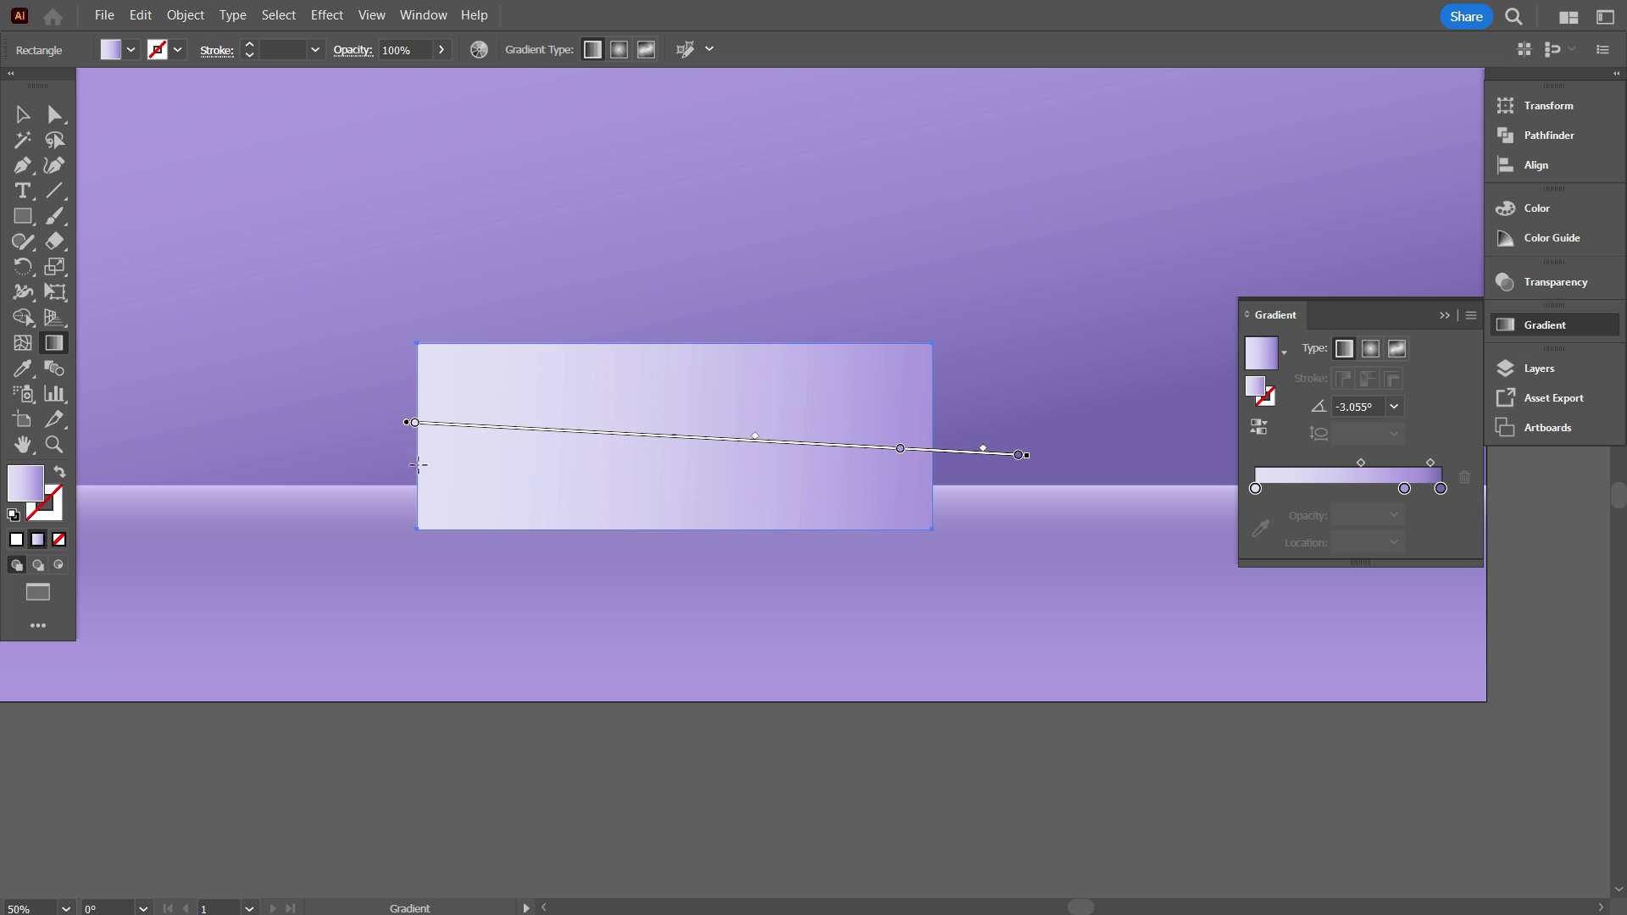
left_click_drag(418, 465, 934, 463)
key("ctrl+minus")
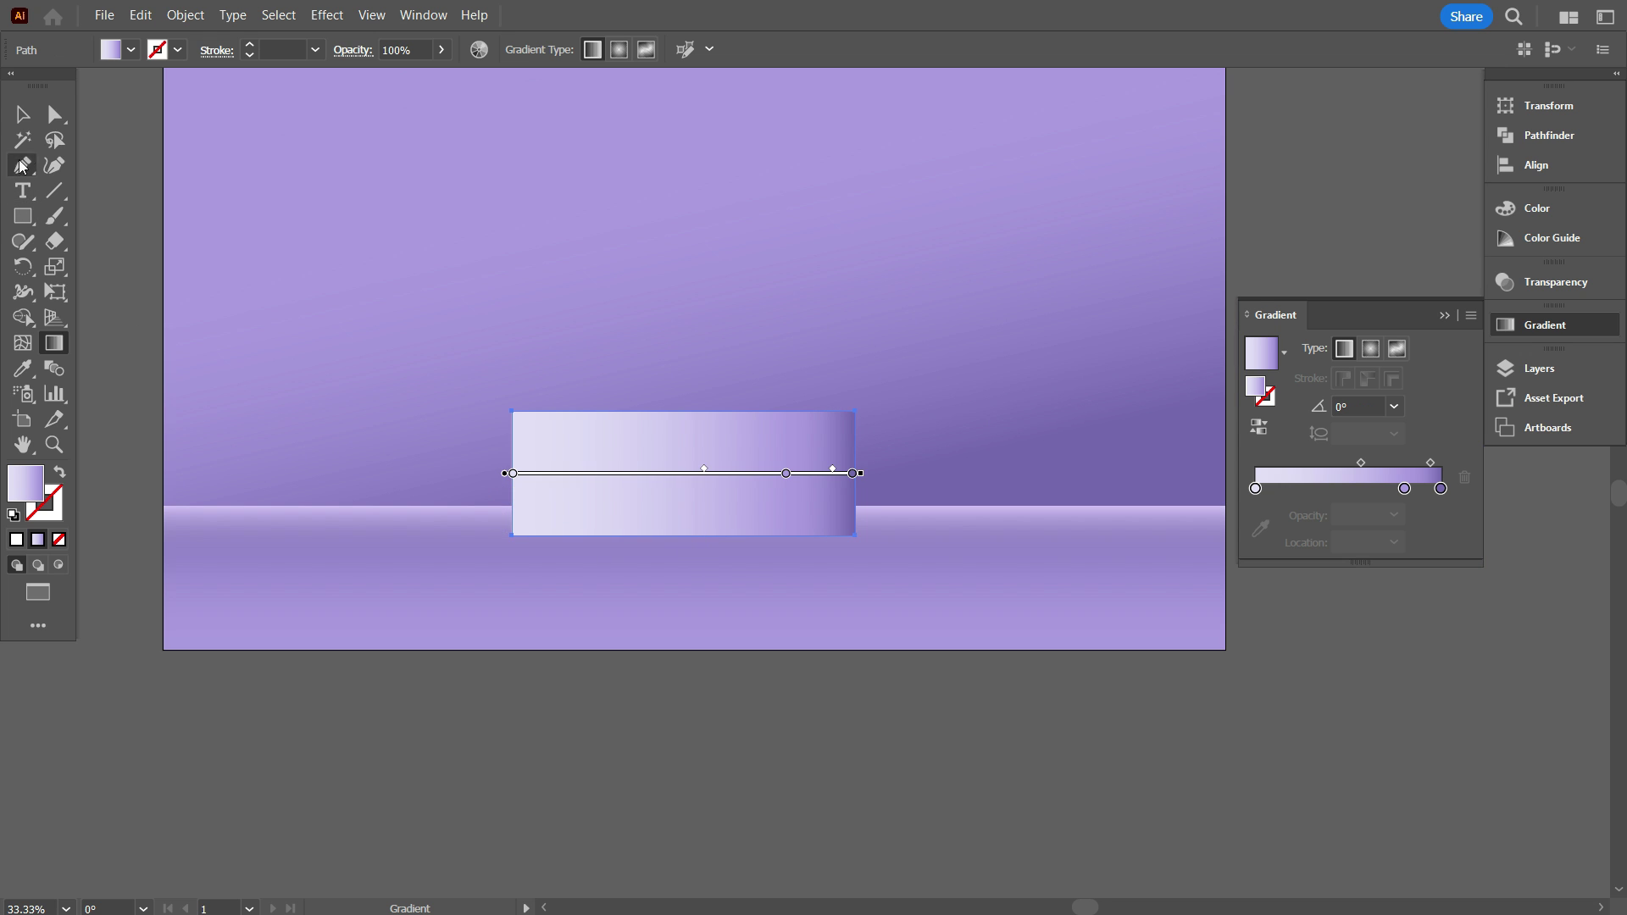
left_click(22, 115)
left_click(473, 280)
Draw a flat ellipse resting on the gradient rectangle's top edge, spanning its full width and about an eighth of its height
scroll(563, 441, "up", 2)
scroll(585, 491, "down", 5)
scroll(584, 491, "up", 1)
scroll(585, 492, "down", 1)
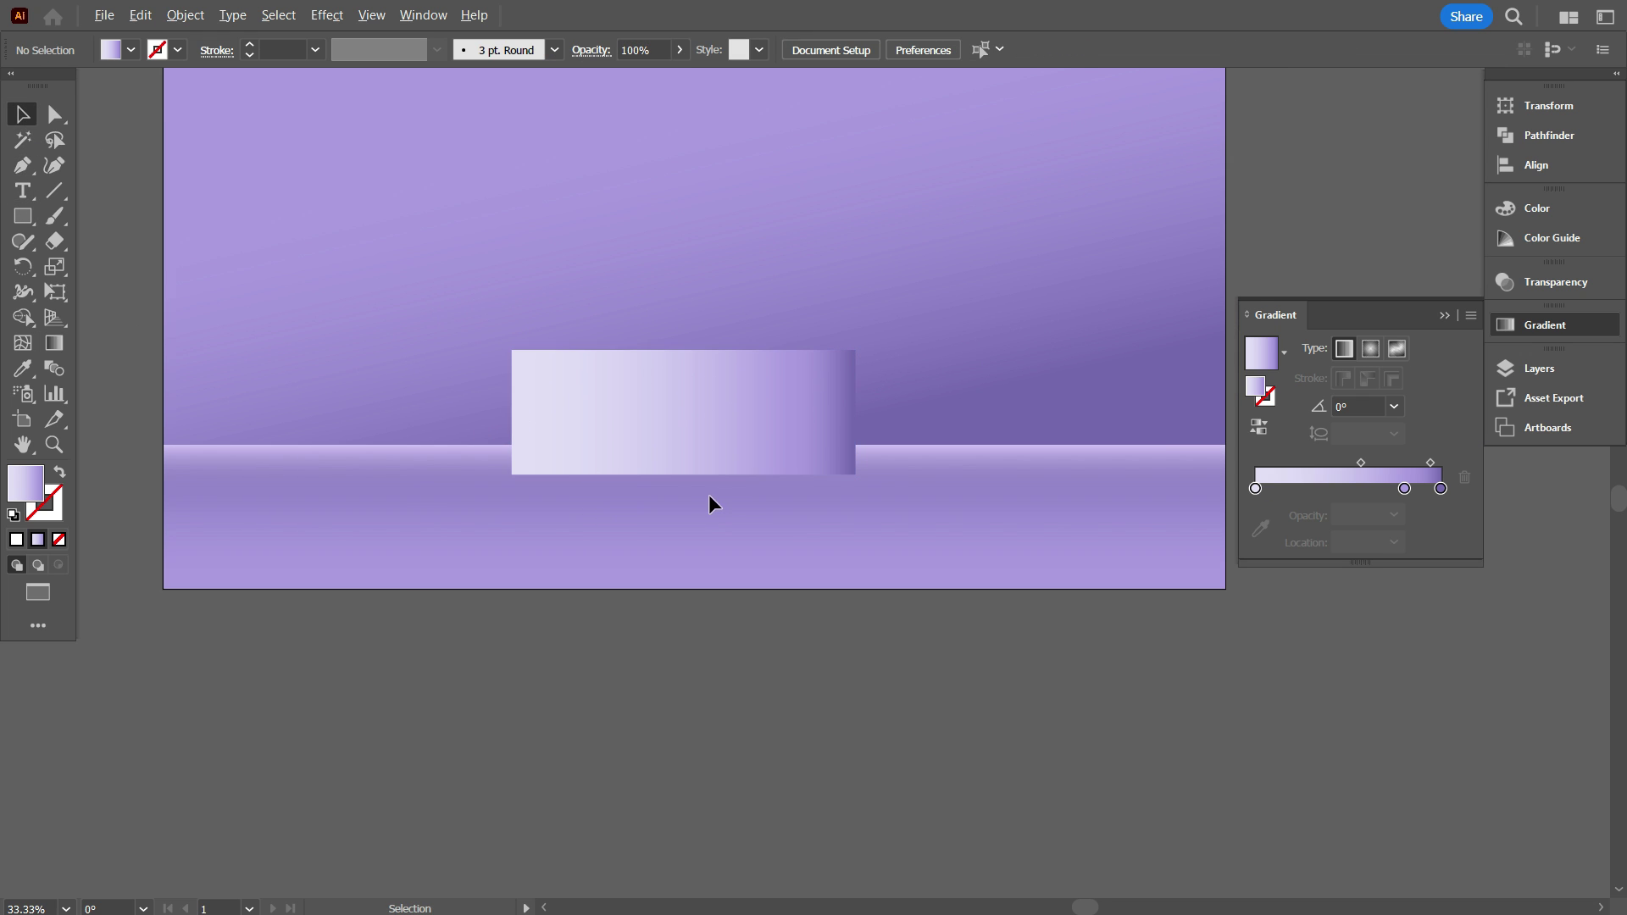
key("ctrl+plus")
scroll(729, 520, "up", 2)
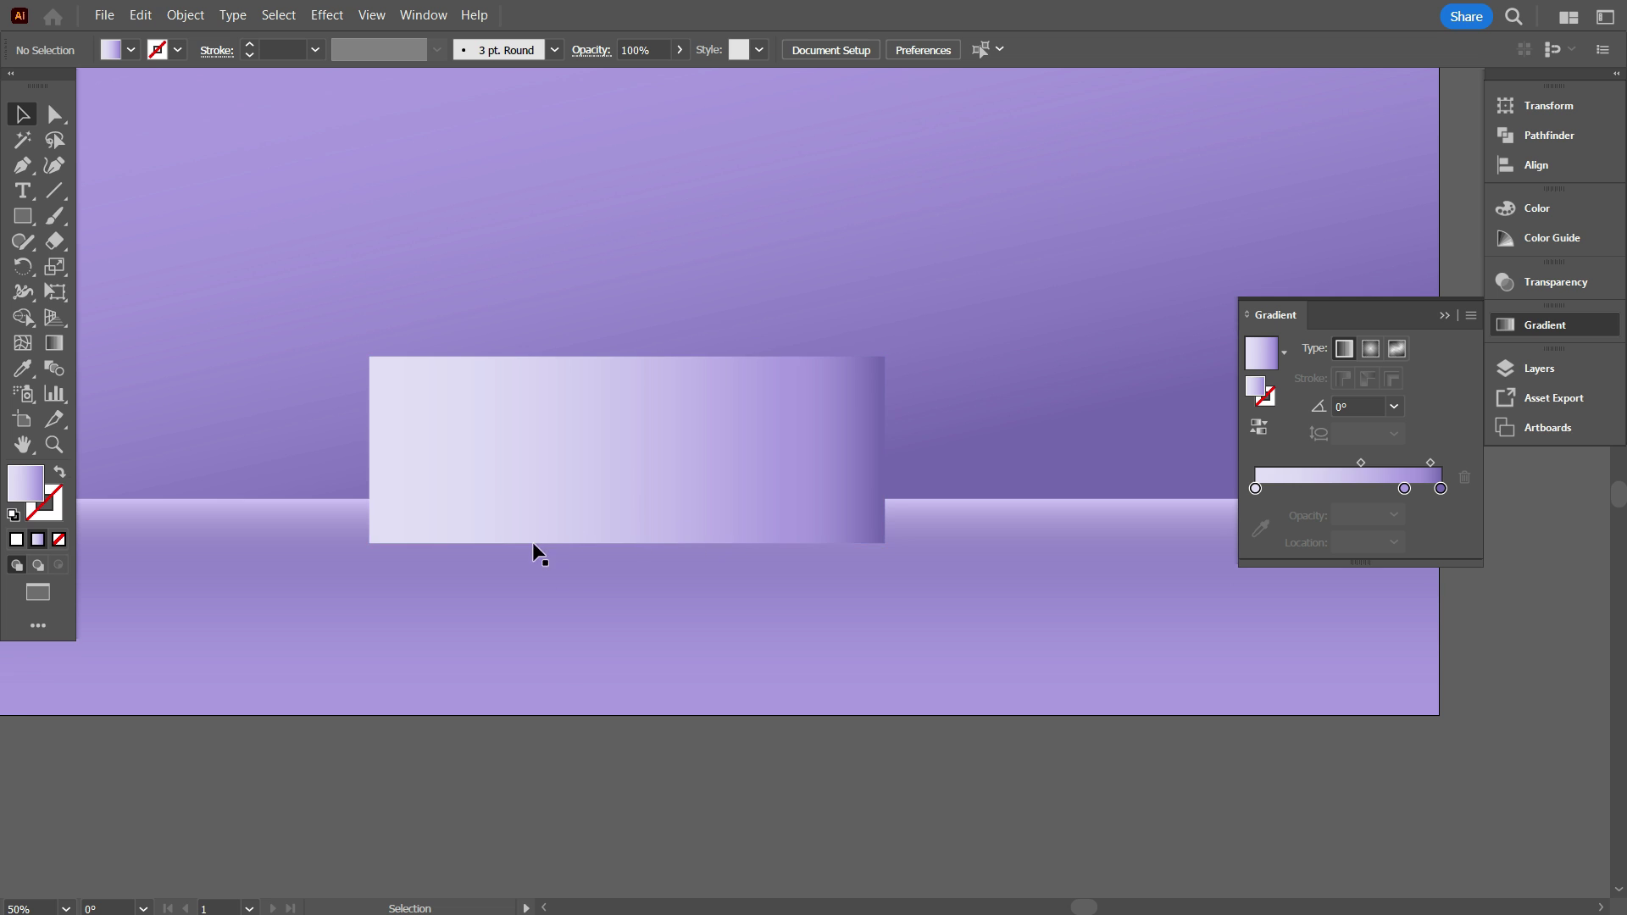
left_click(26, 220)
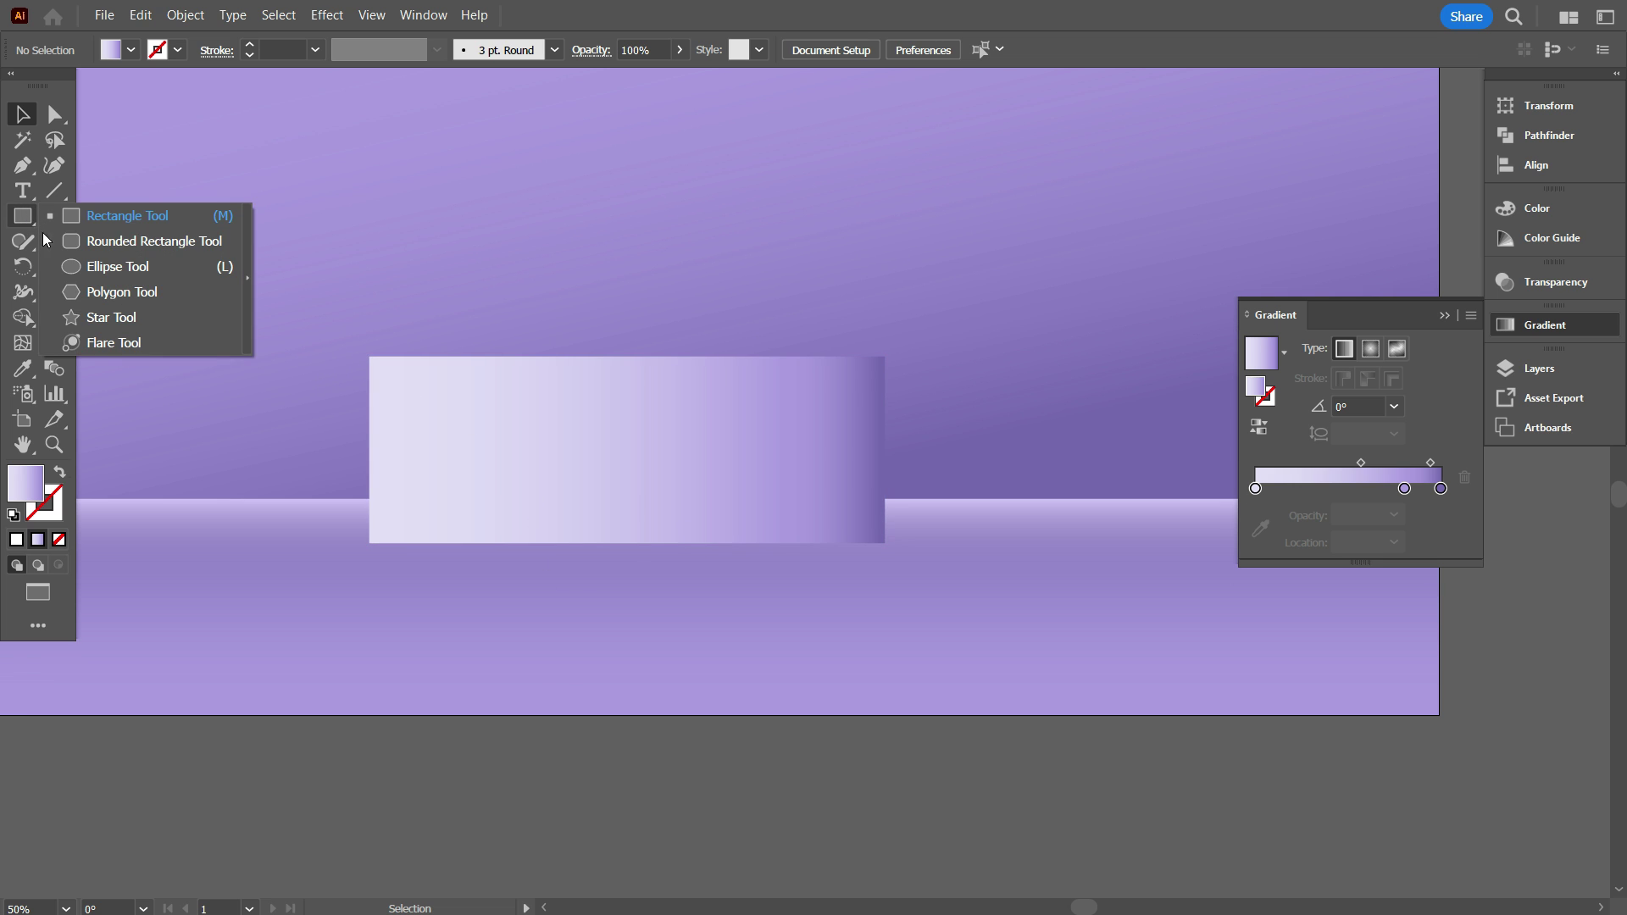
left_click(112, 269)
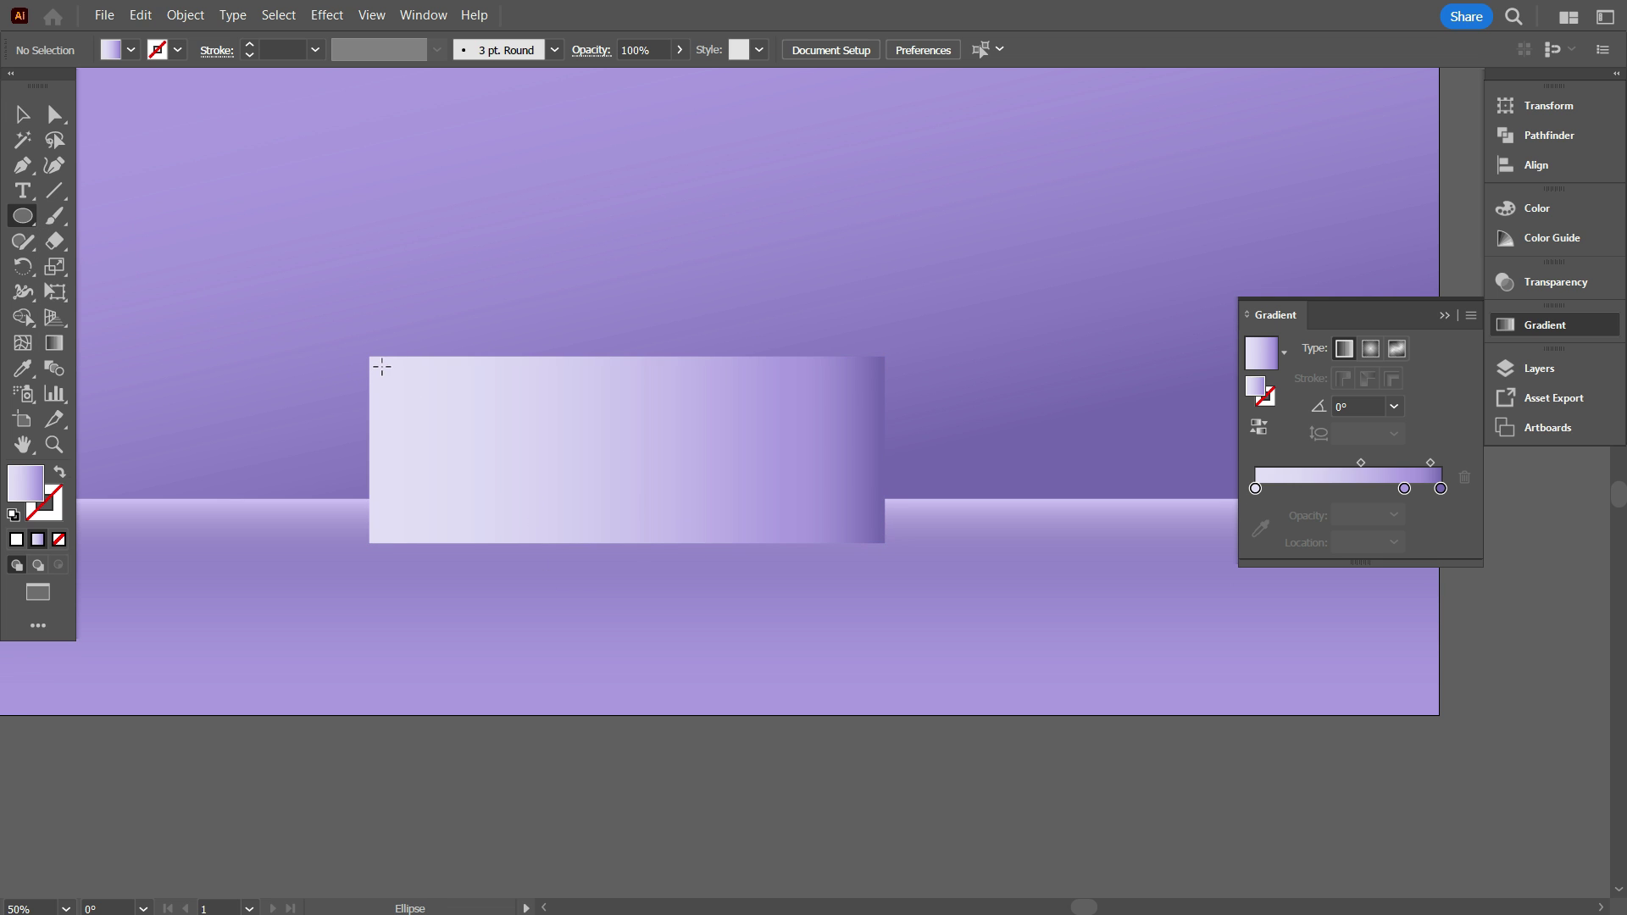
left_click_drag(370, 355, 887, 333)
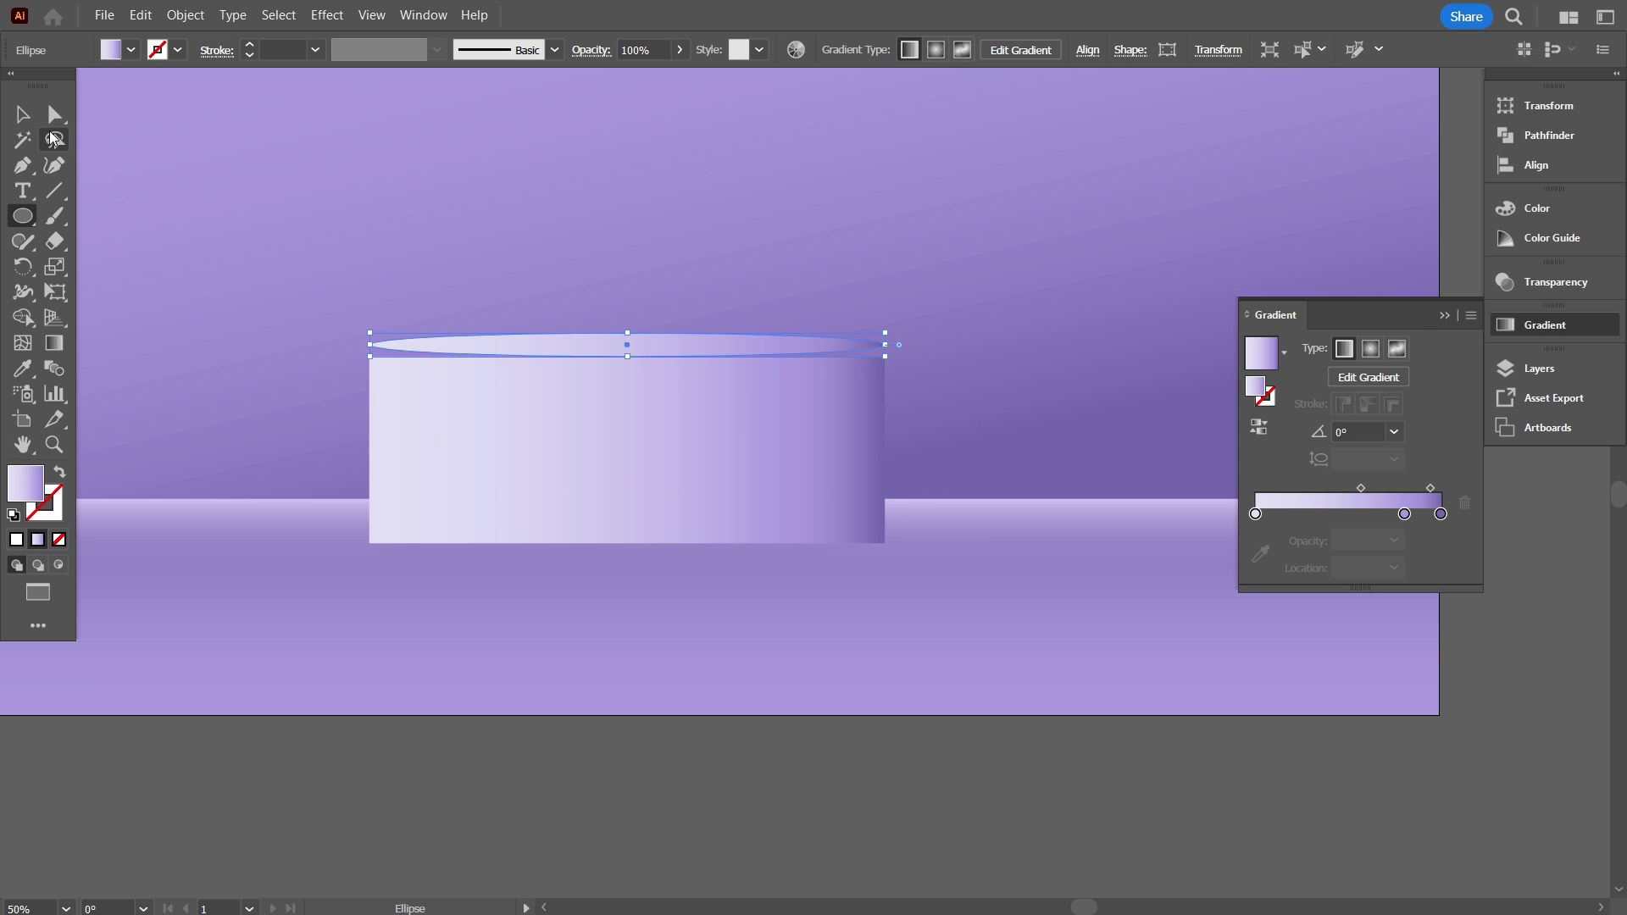
left_click(22, 114)
left_click(411, 192)
scroll(491, 445, "up", 1)
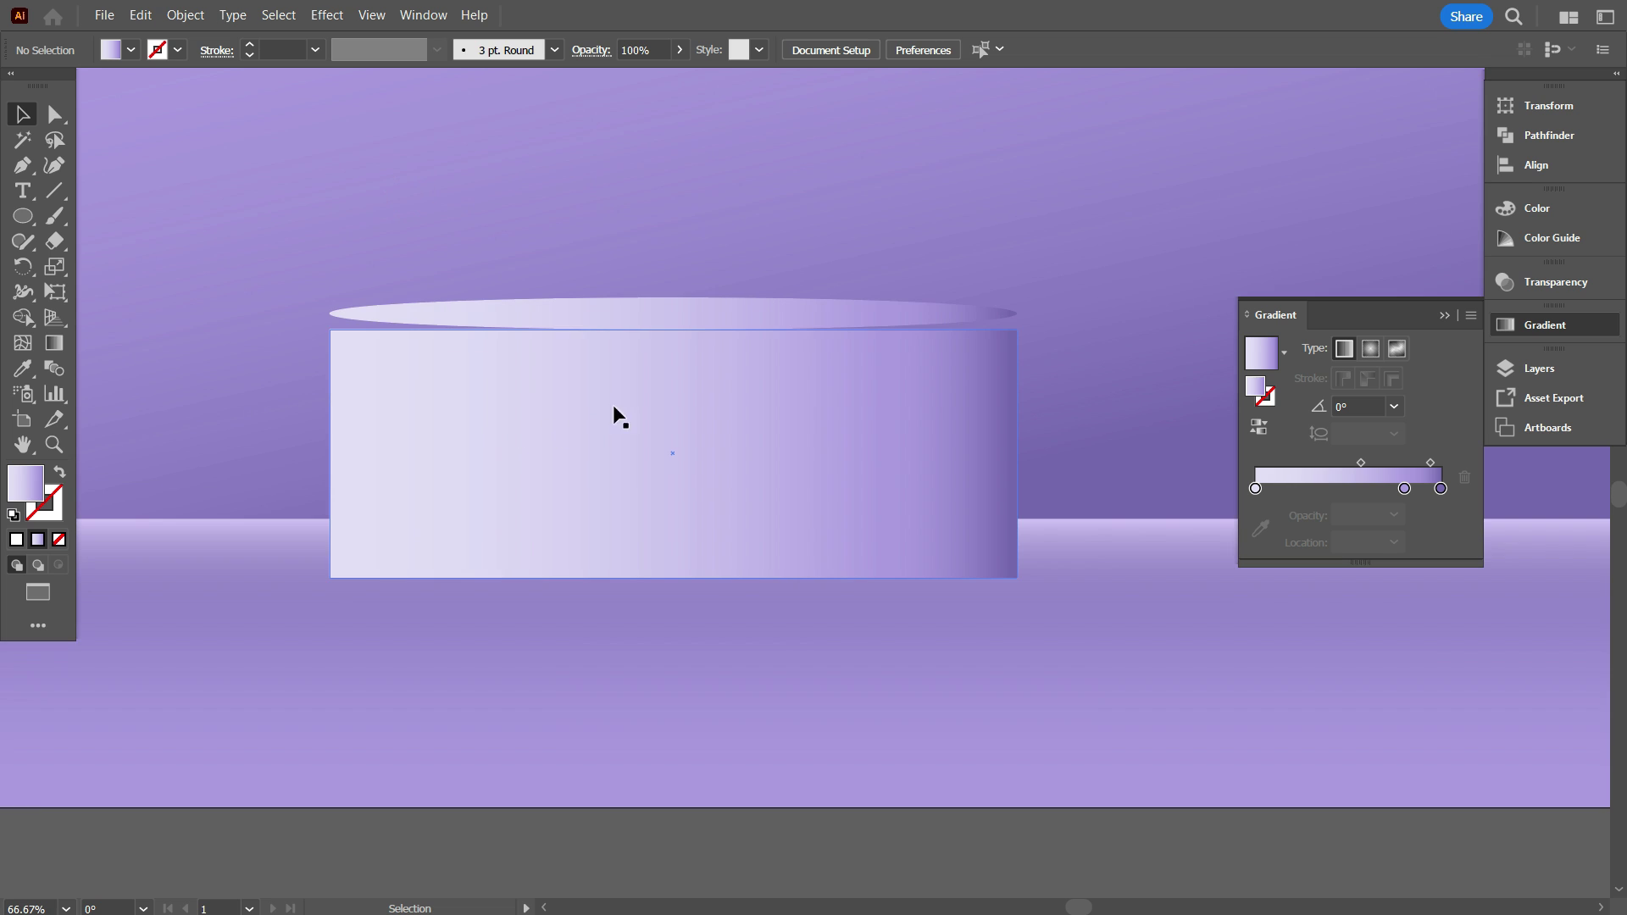
Duplicate the flat ellipse straight down so the copy is centred on the rectangle's bottom edge
left_click(566, 320)
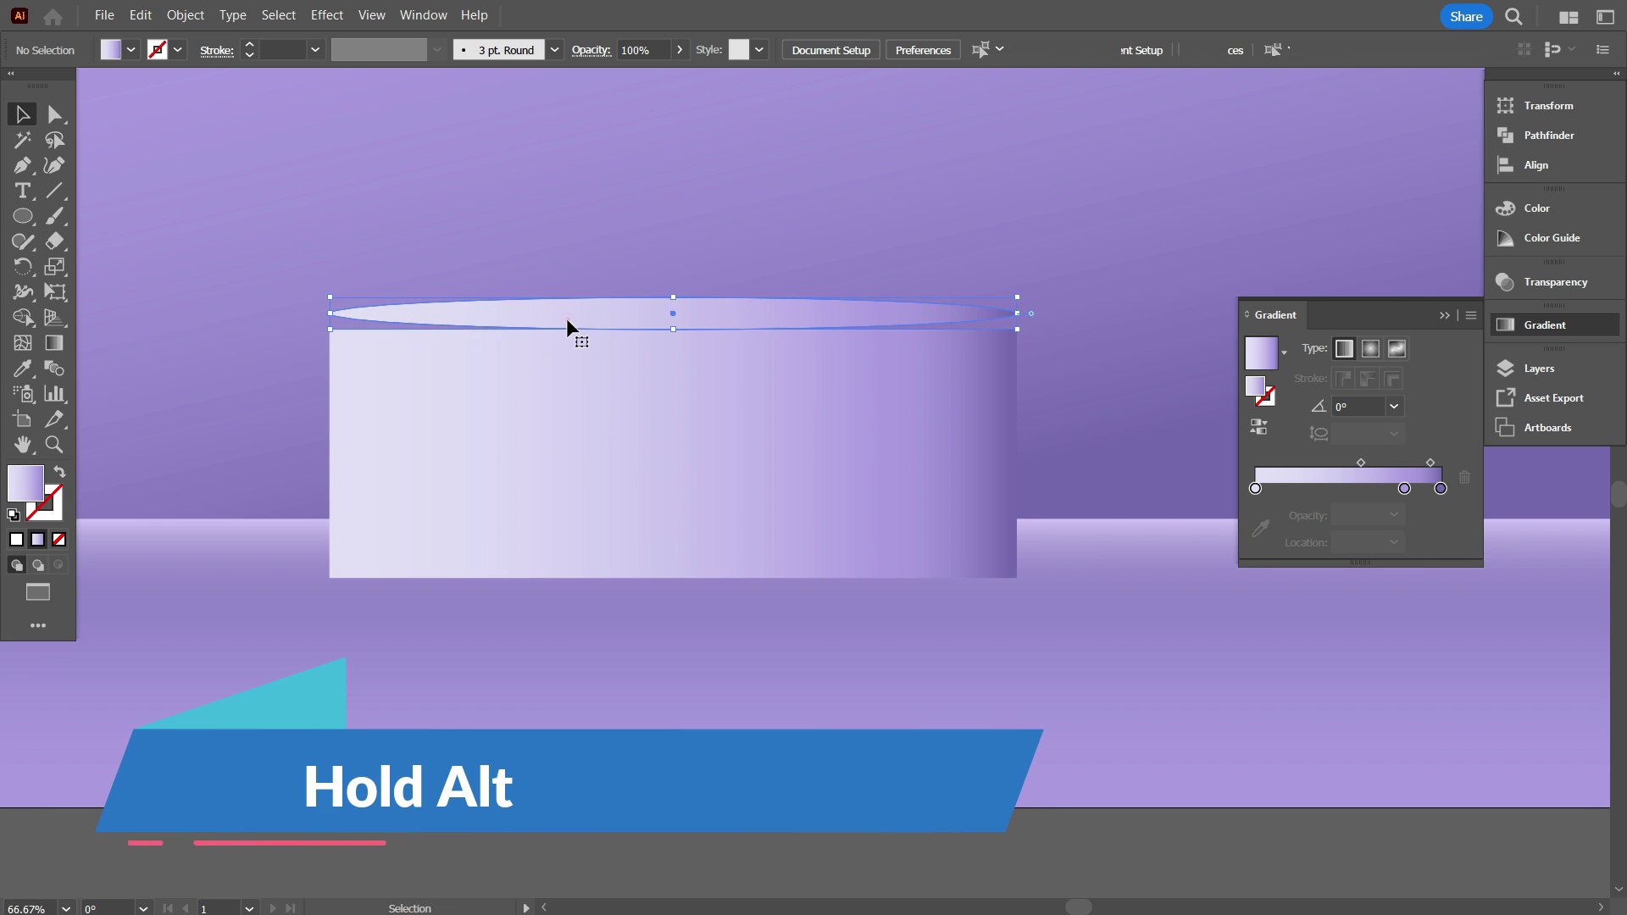
left_click_drag(591, 320, 589, 586)
left_click(653, 680)
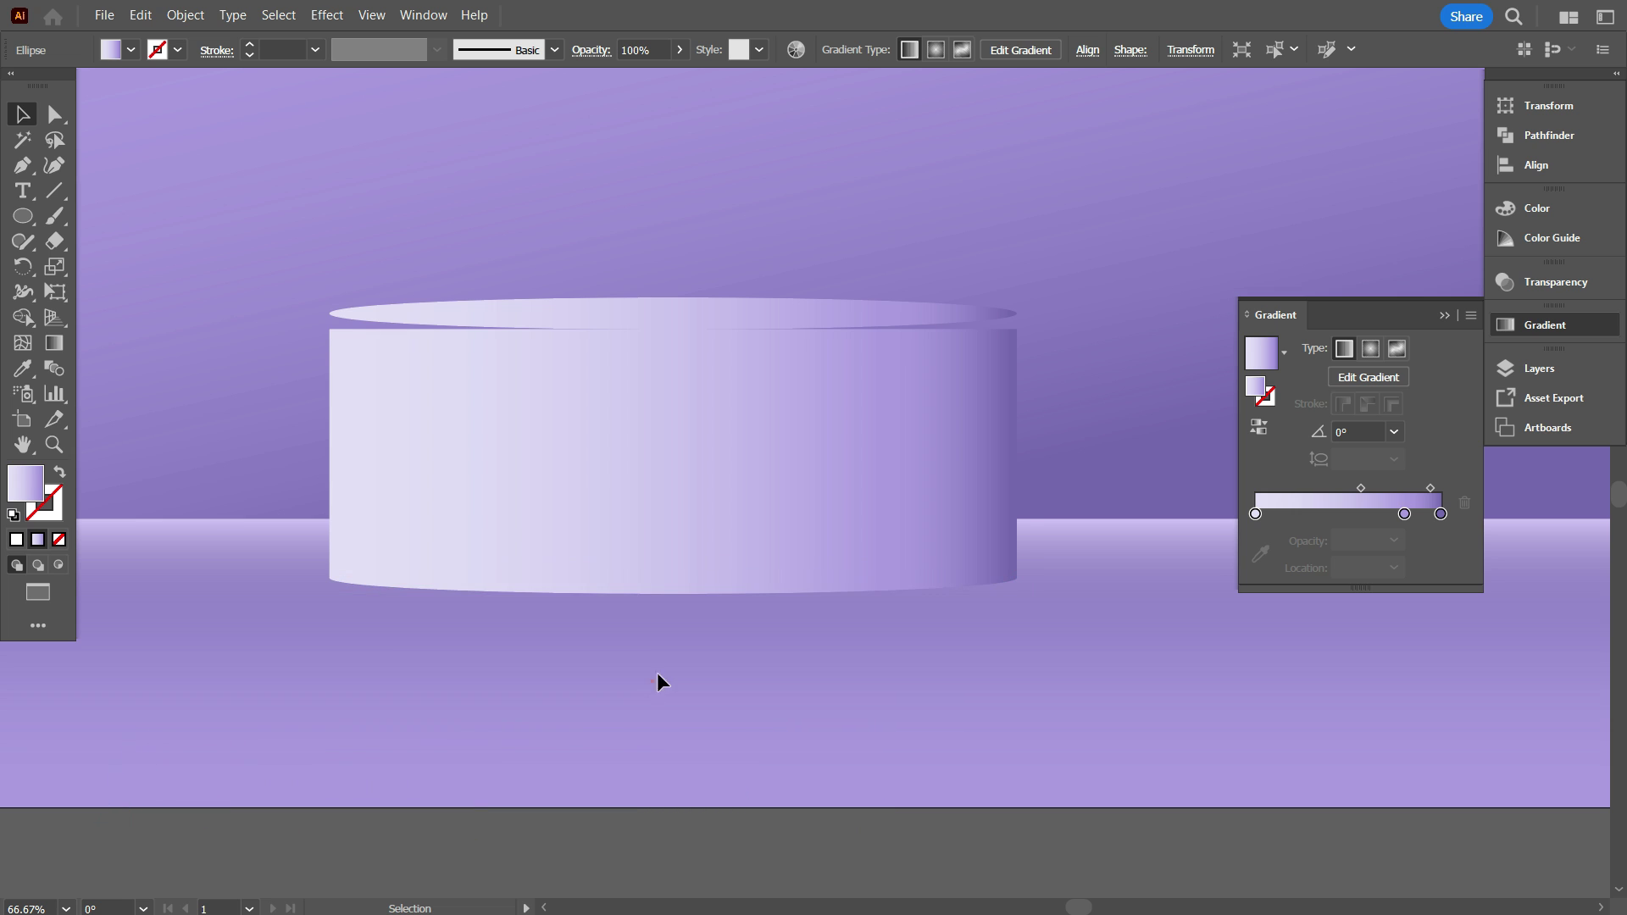
Check in outline view how the lower ellipse's ends line up with the rectangle's bottom corners, then return to the normal preview
scroll(741, 607, "down", 1)
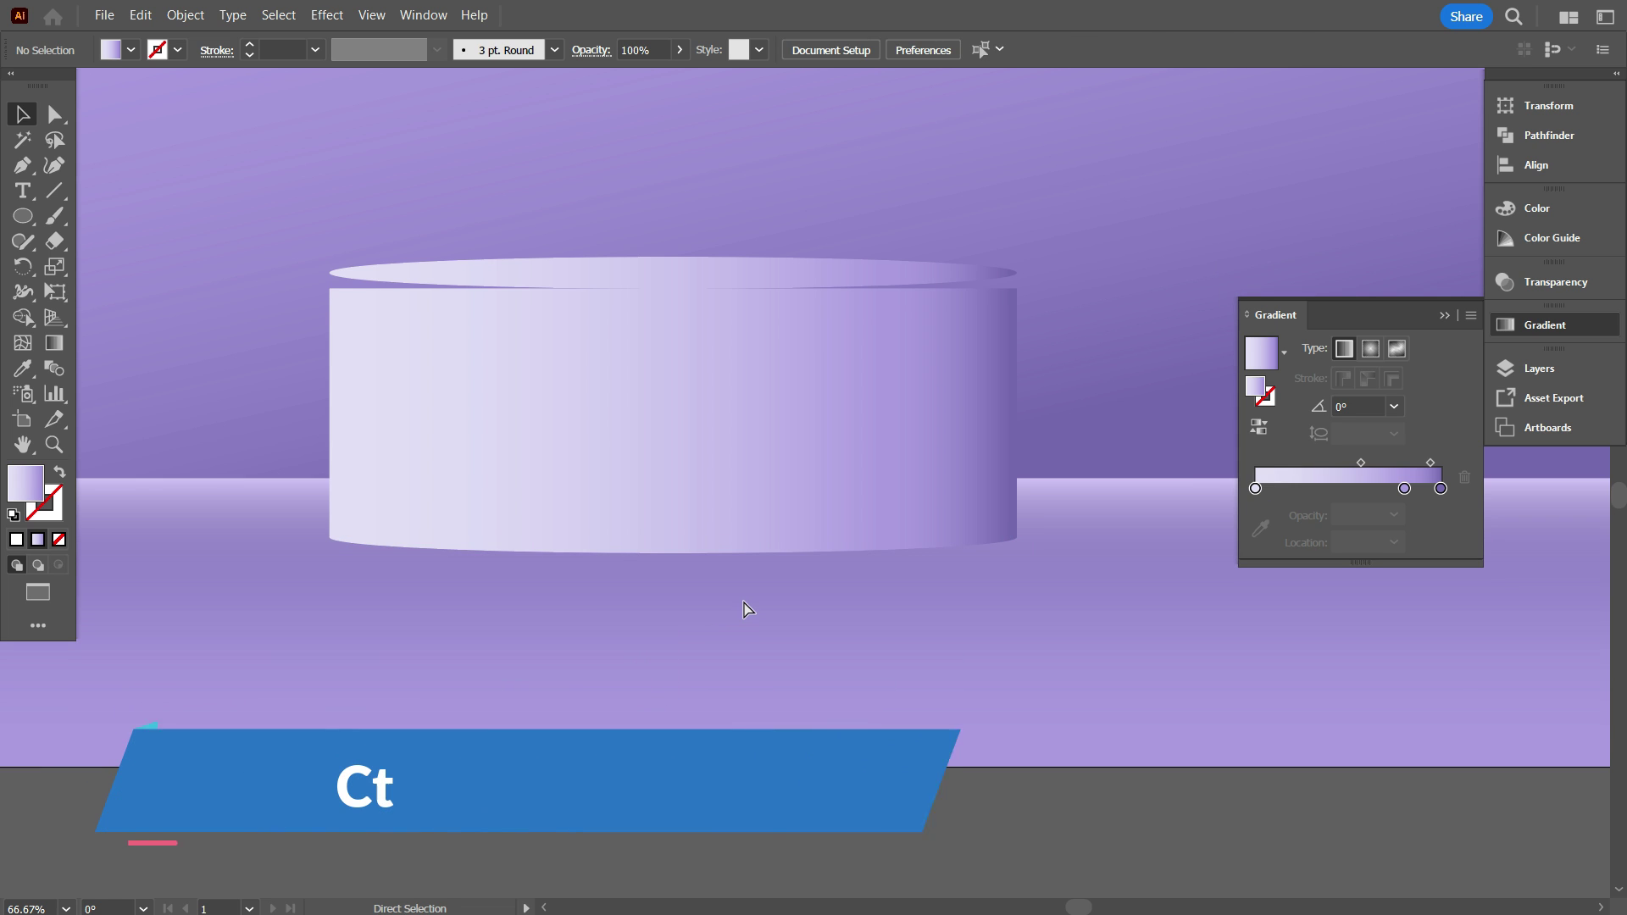
key("ctrl+y")
scroll(906, 586, "up", 3)
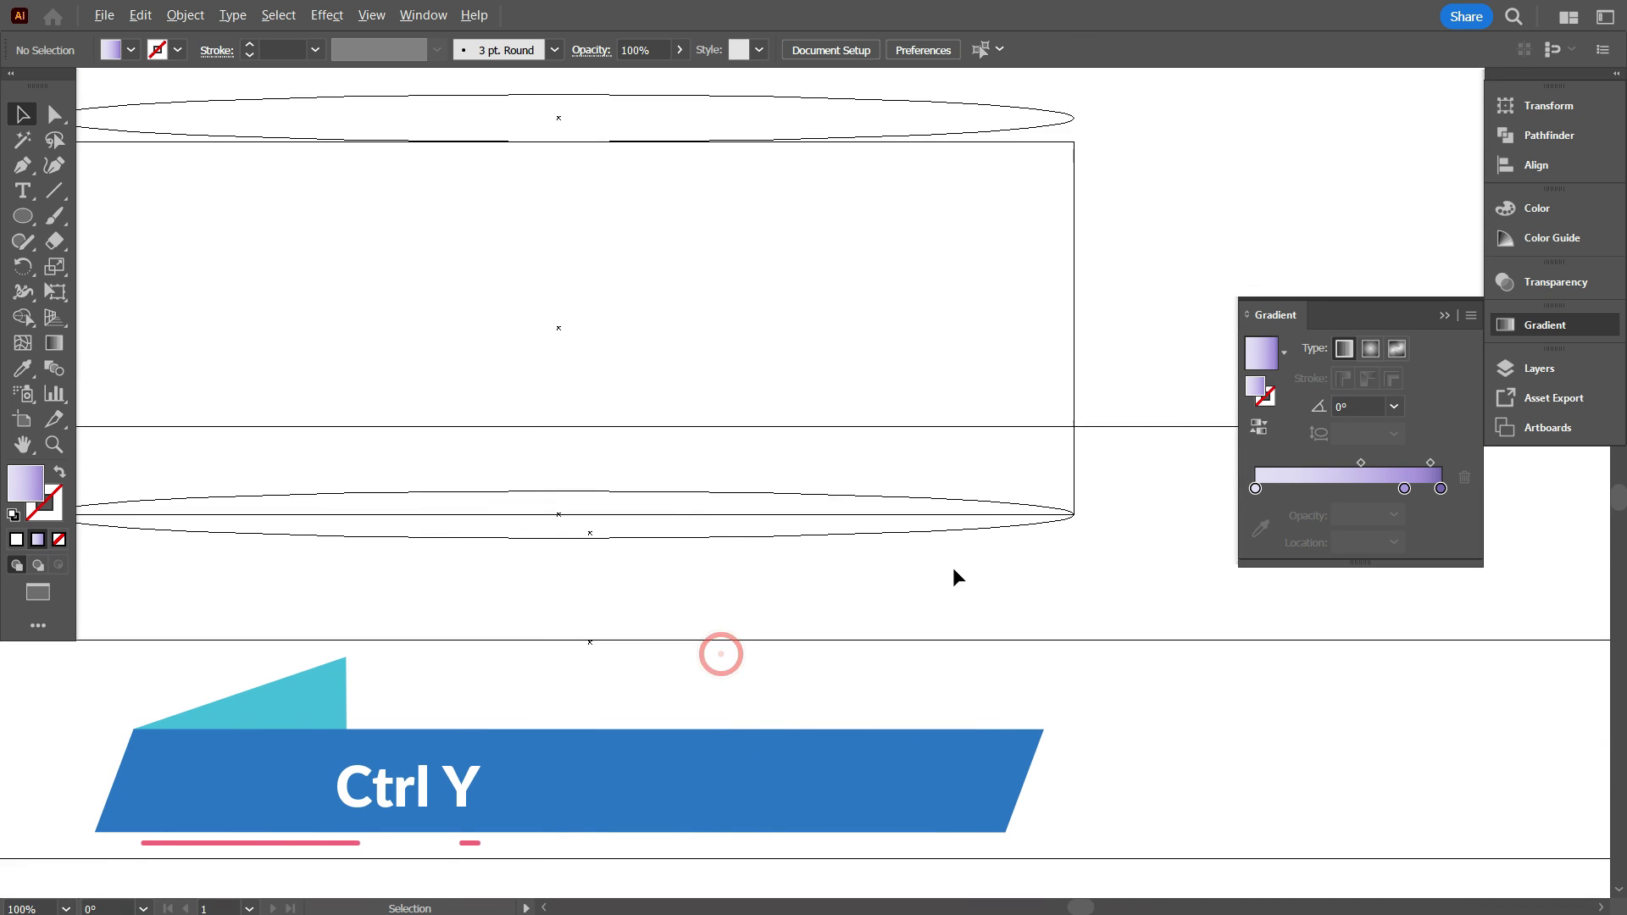
scroll(1197, 468, "up", 3)
scroll(1202, 469, "down", 4)
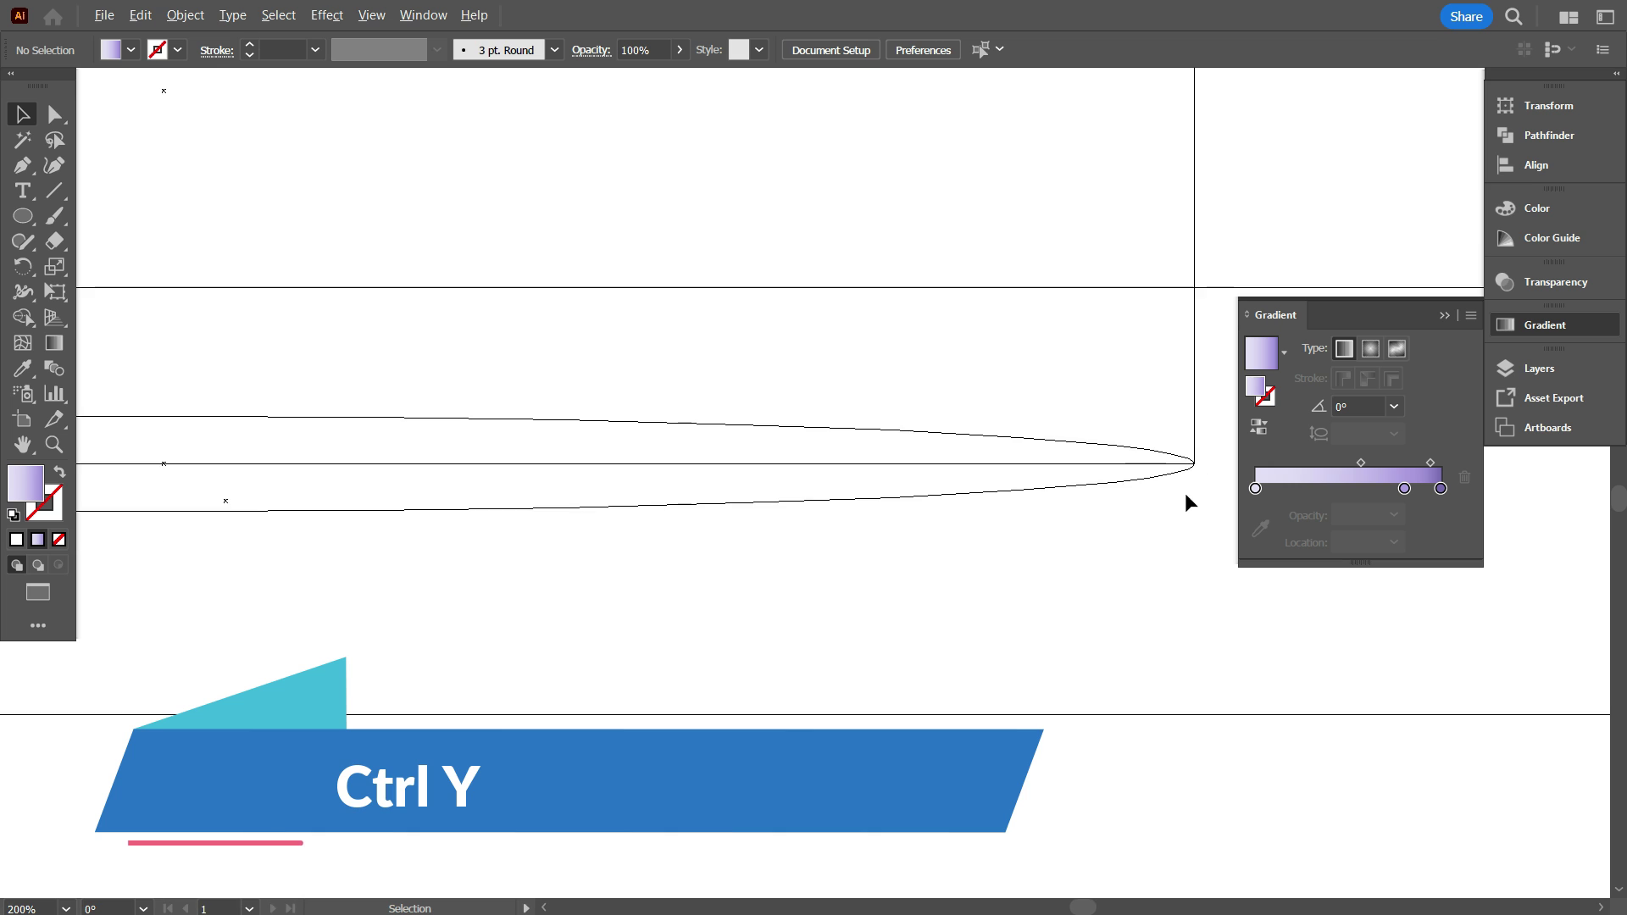
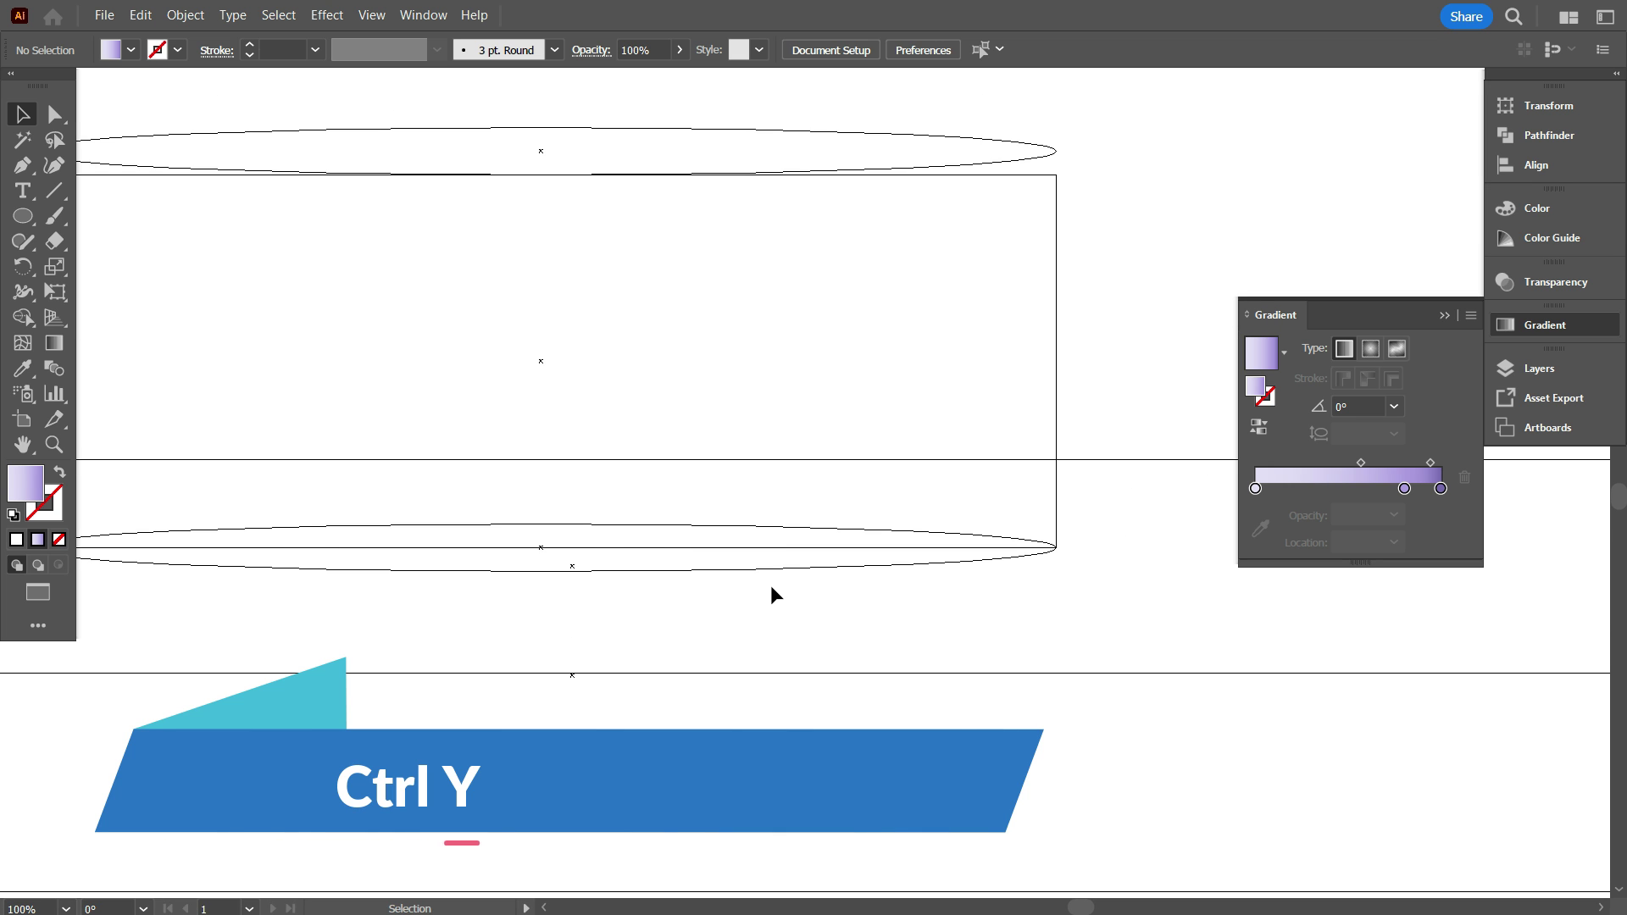
scroll(722, 460, "up", 1)
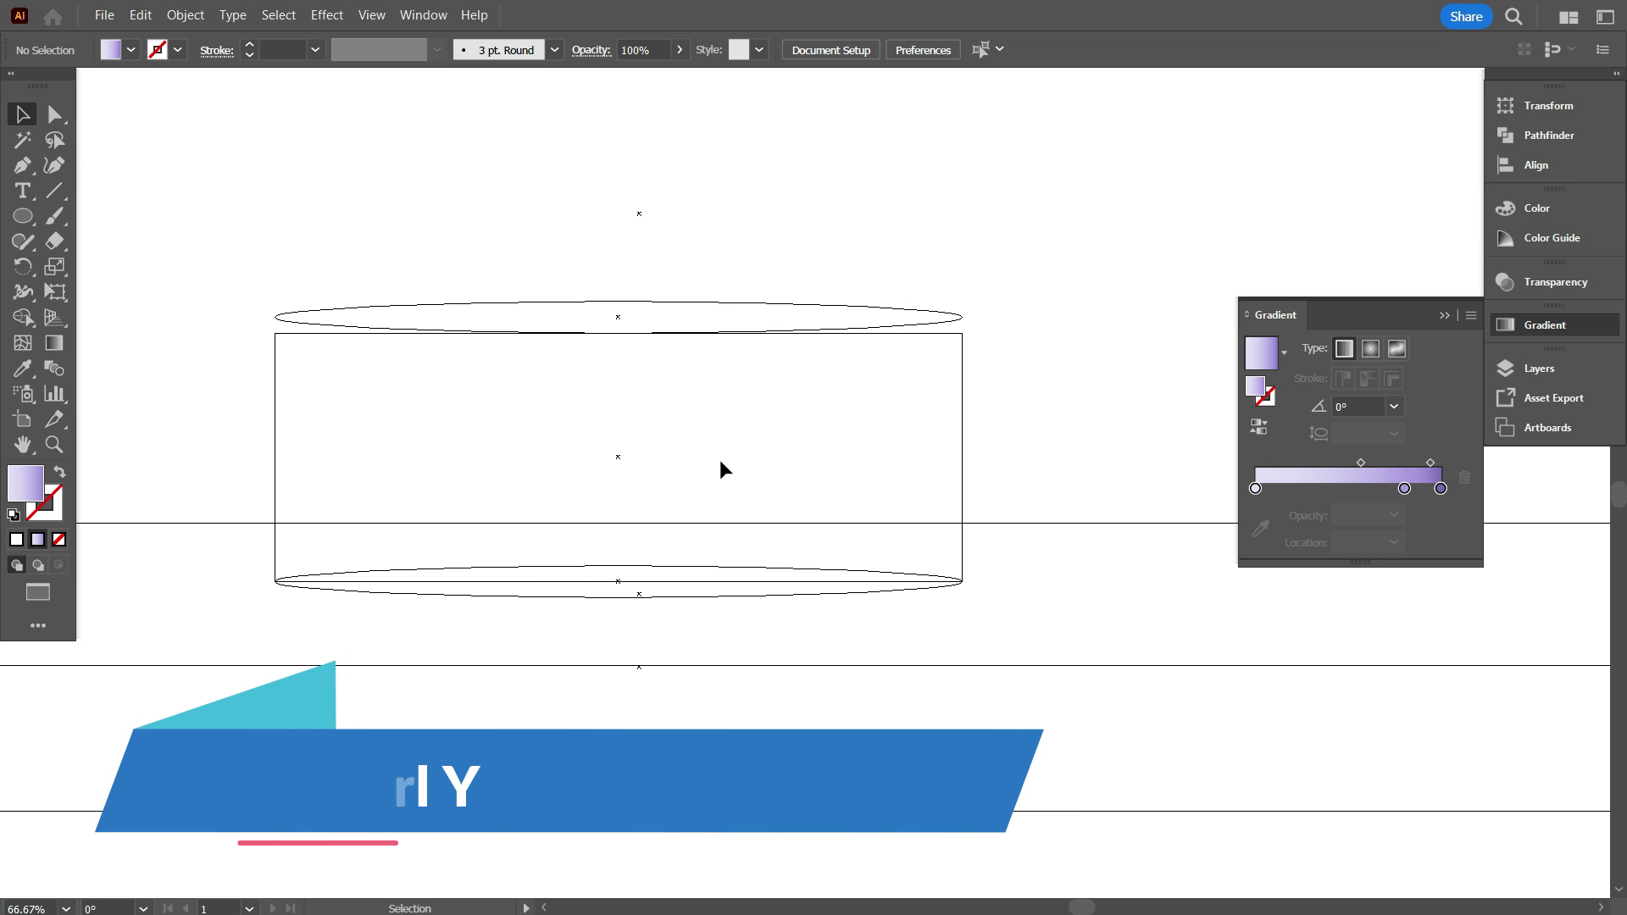
key("ctrl+y")
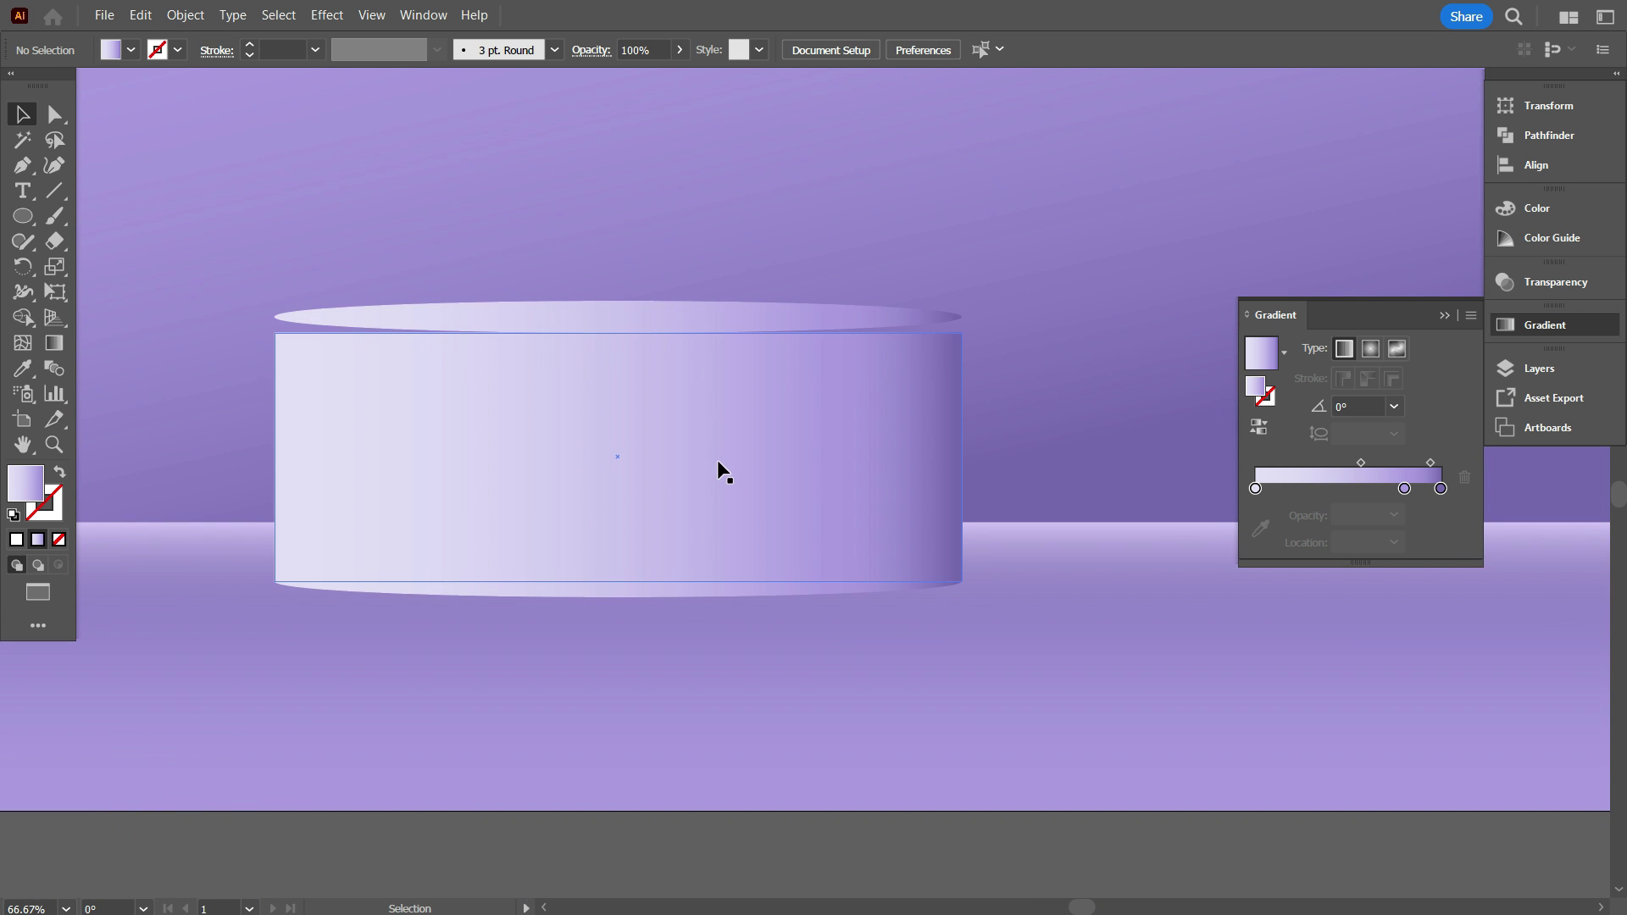
Fill the top ellipse with light lavender #e4e2f7 from the fifth swatch and lower it until it is centred on the rectangle's top edge
left_click(566, 304)
scroll(588, 361, "down", 1)
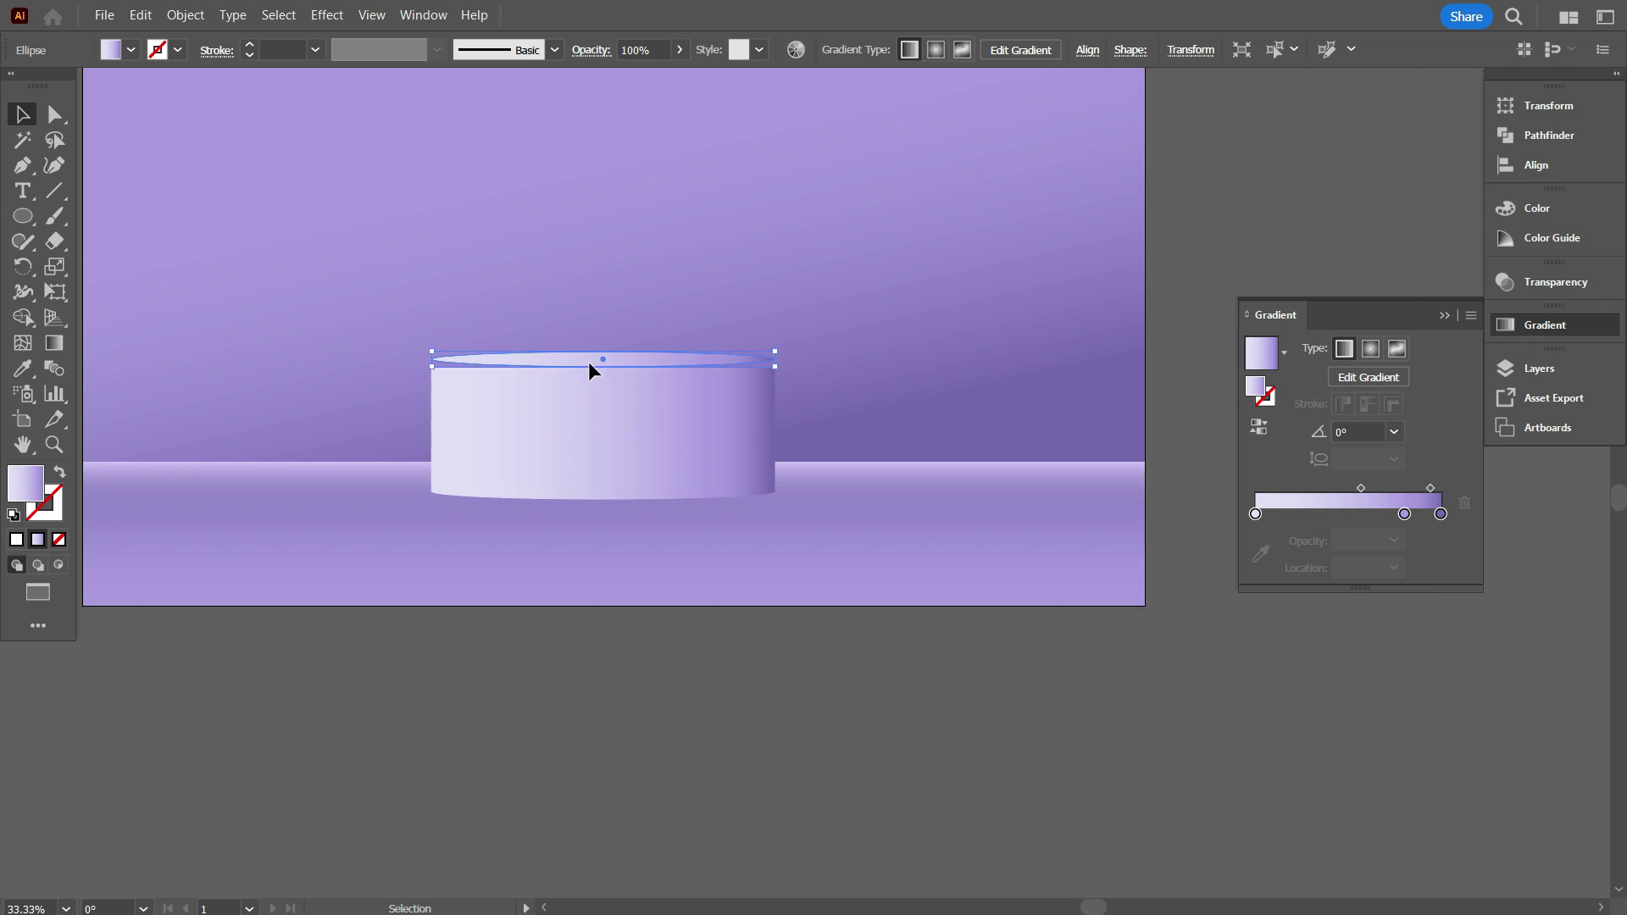
scroll(638, 506, "up", 2)
left_click(15, 541)
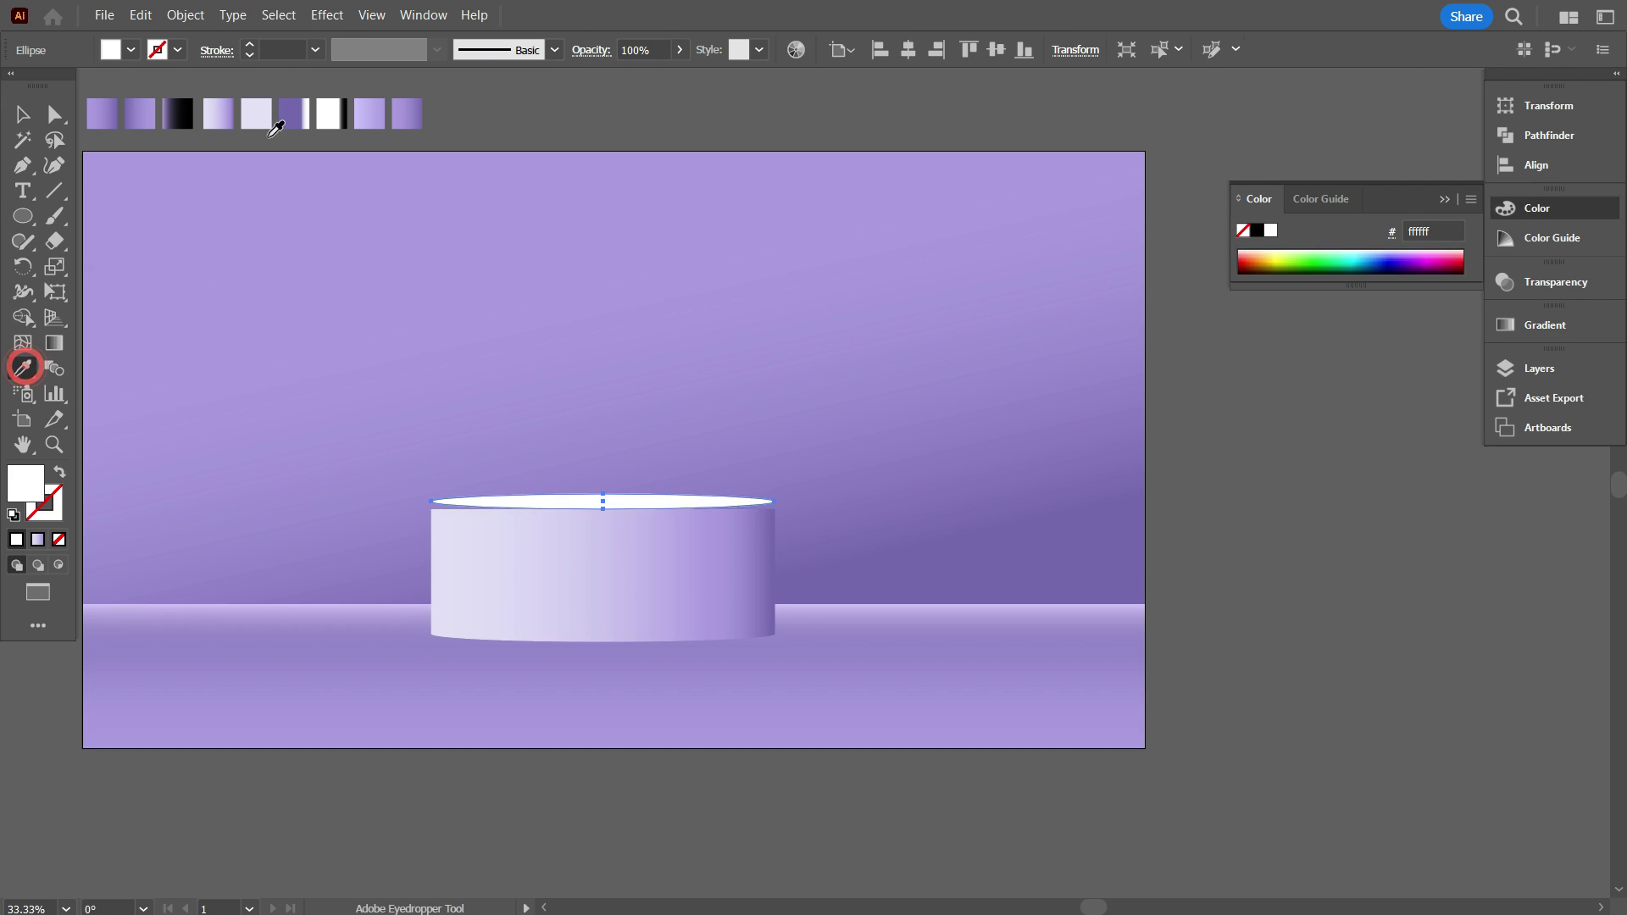
key("ctrl+1")
left_click_drag(601, 256, 600, 276)
left_click(398, 191)
Group the rectangle and both ellipses into a single podium object
key("ctrl+minus")
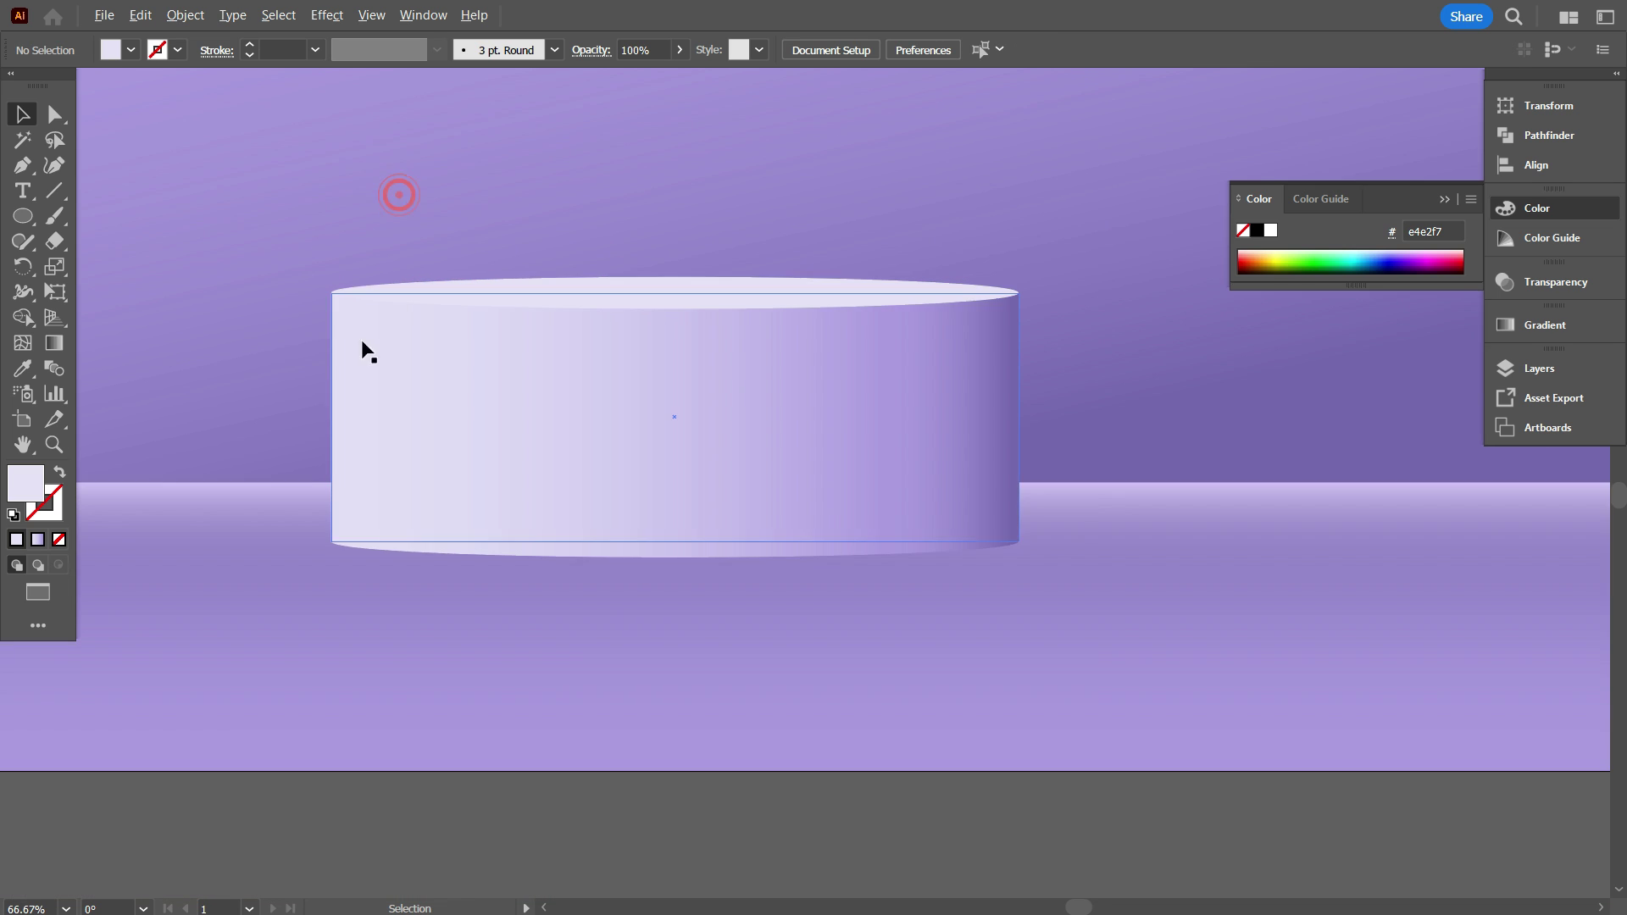
key("ctrl+minus")
key("ctrl+minus")
key("ctrl+minus")
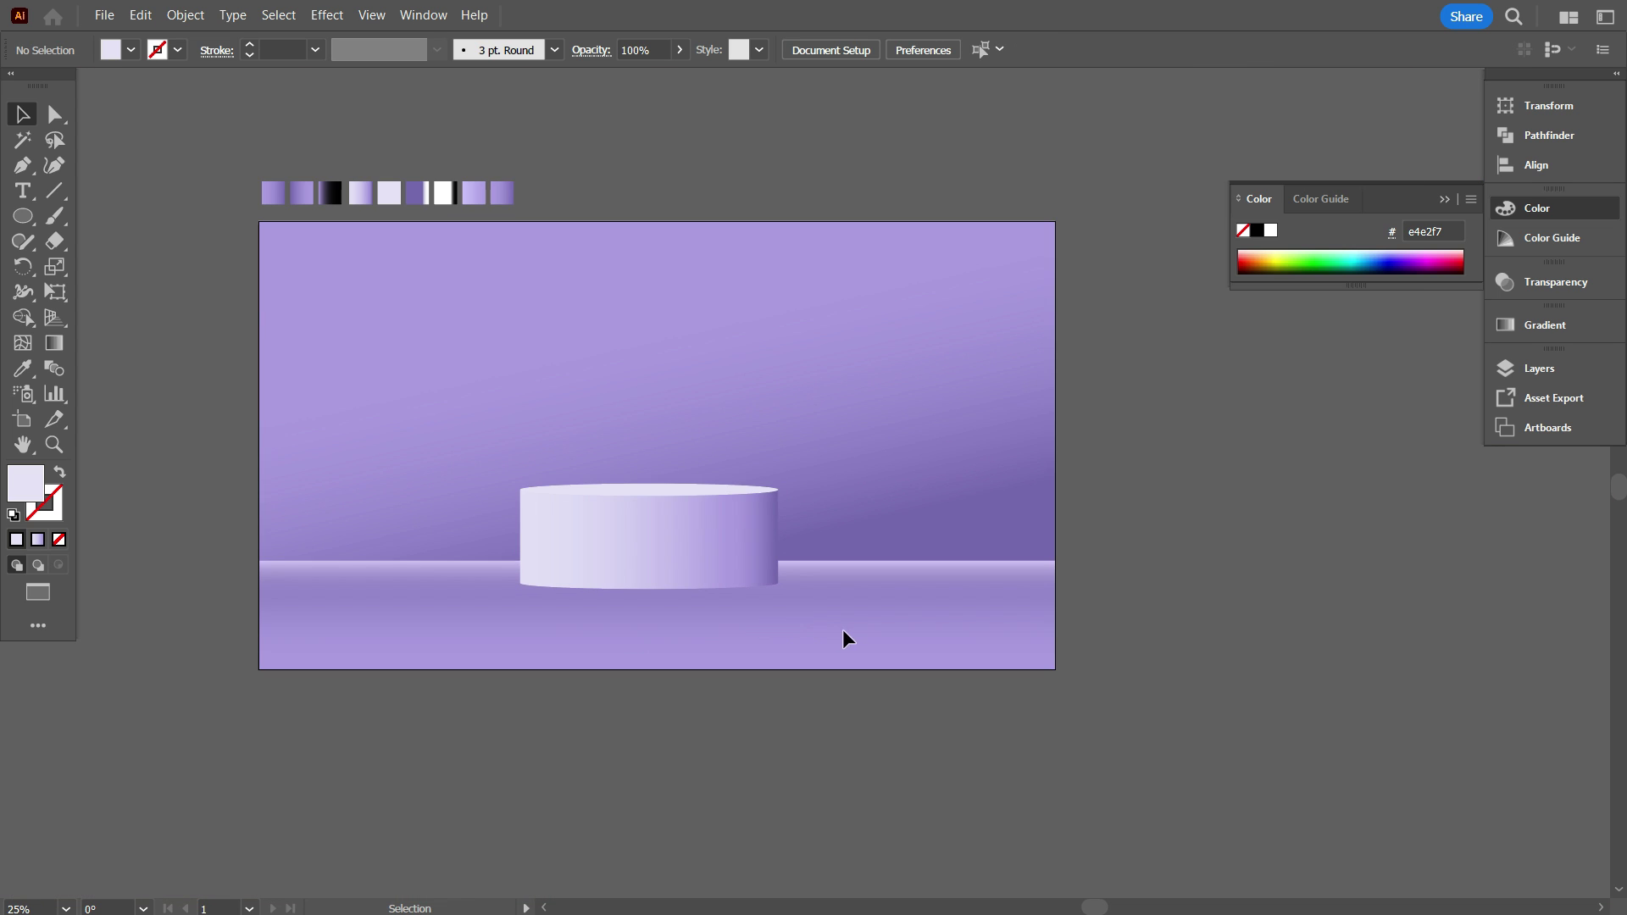
left_click_drag(456, 433, 450, 429)
right_click(734, 354)
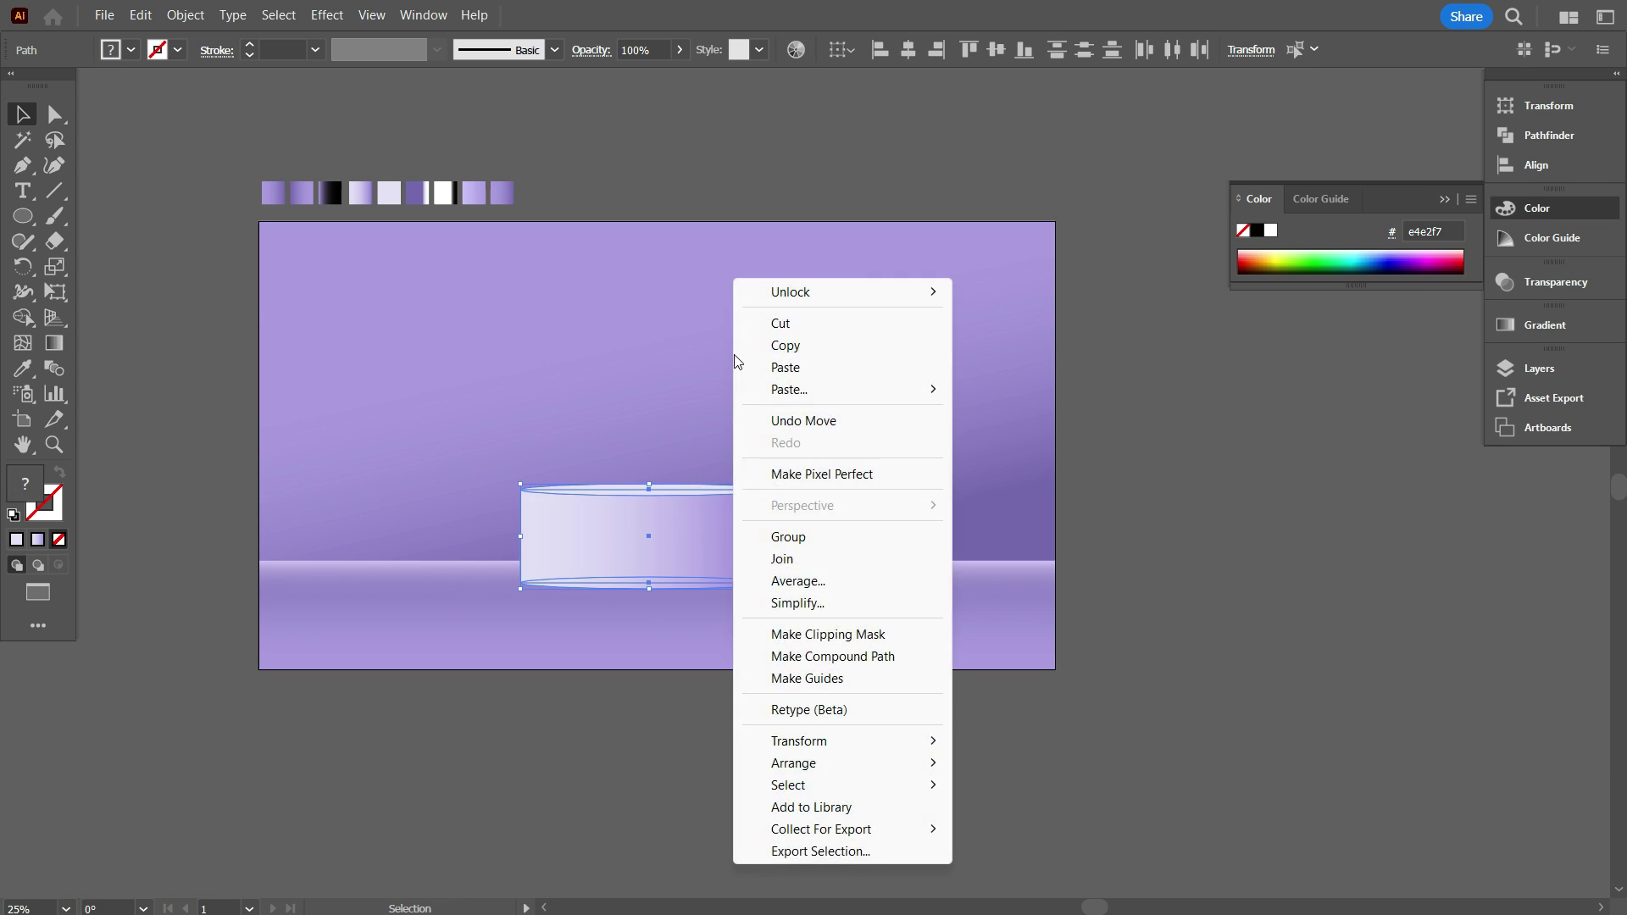
left_click(819, 537)
scroll(819, 533, "down", 2)
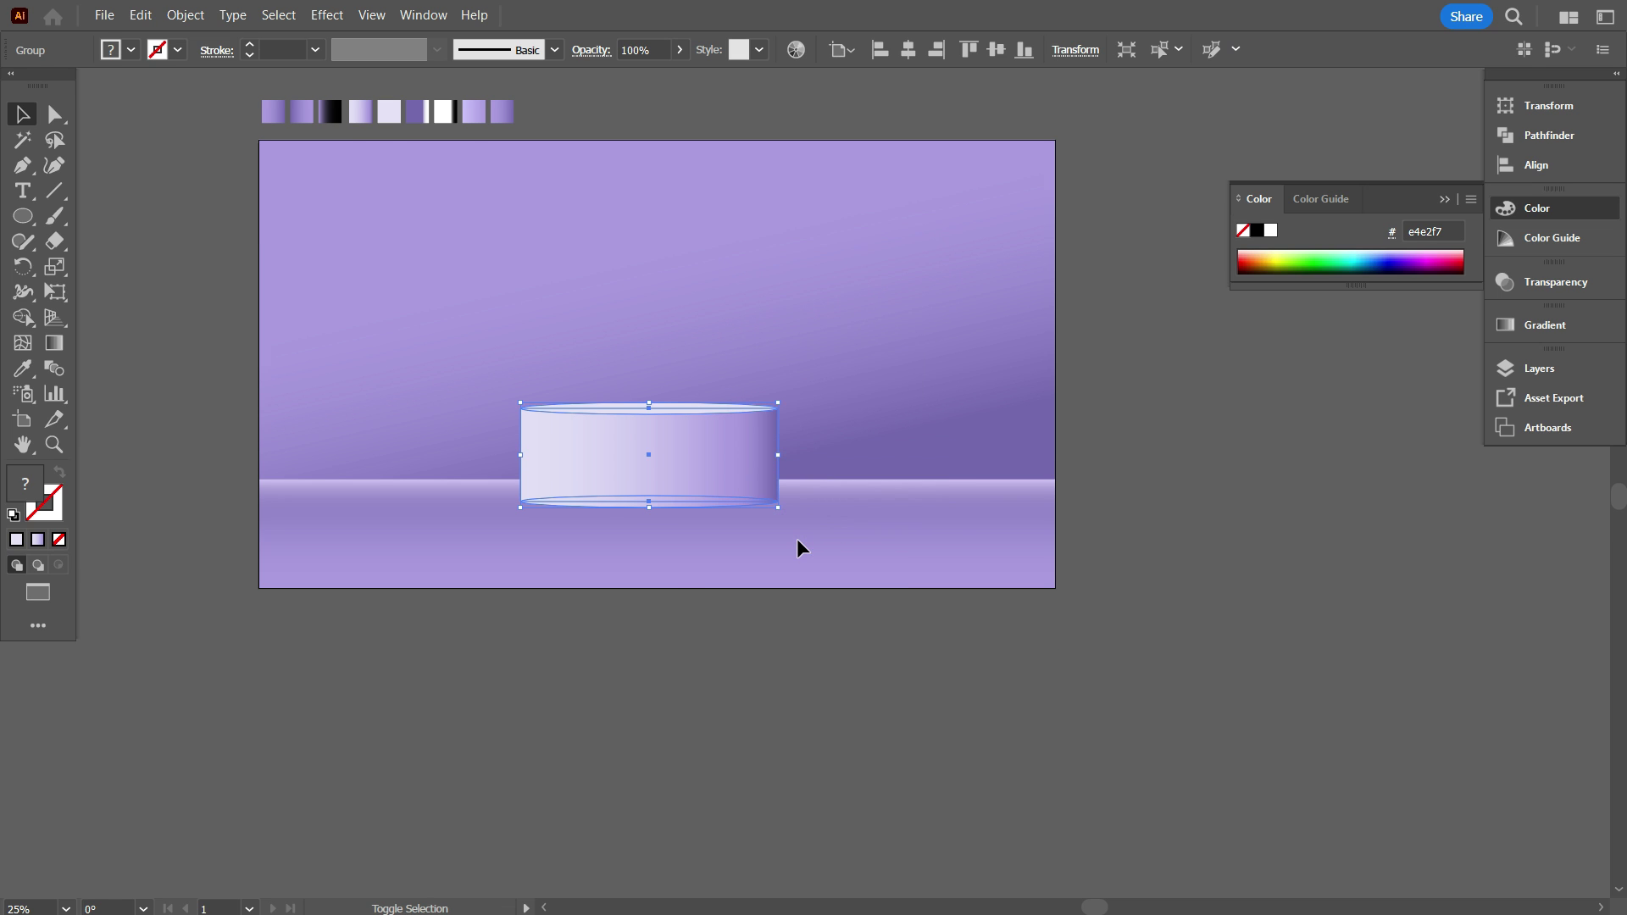
Move the podium group straight down onto the floor by about a quarter of its own height
key("shift+Down")
key("shift+Down")
key("shift+Down")
key("shift+Down")
key("shift+Down")
key("shift+Down")
key("shift+Down")
key("shift+Down")
key("shift+Down")
key("shift+Down")
key("shift+Down")
key("shift+Down")
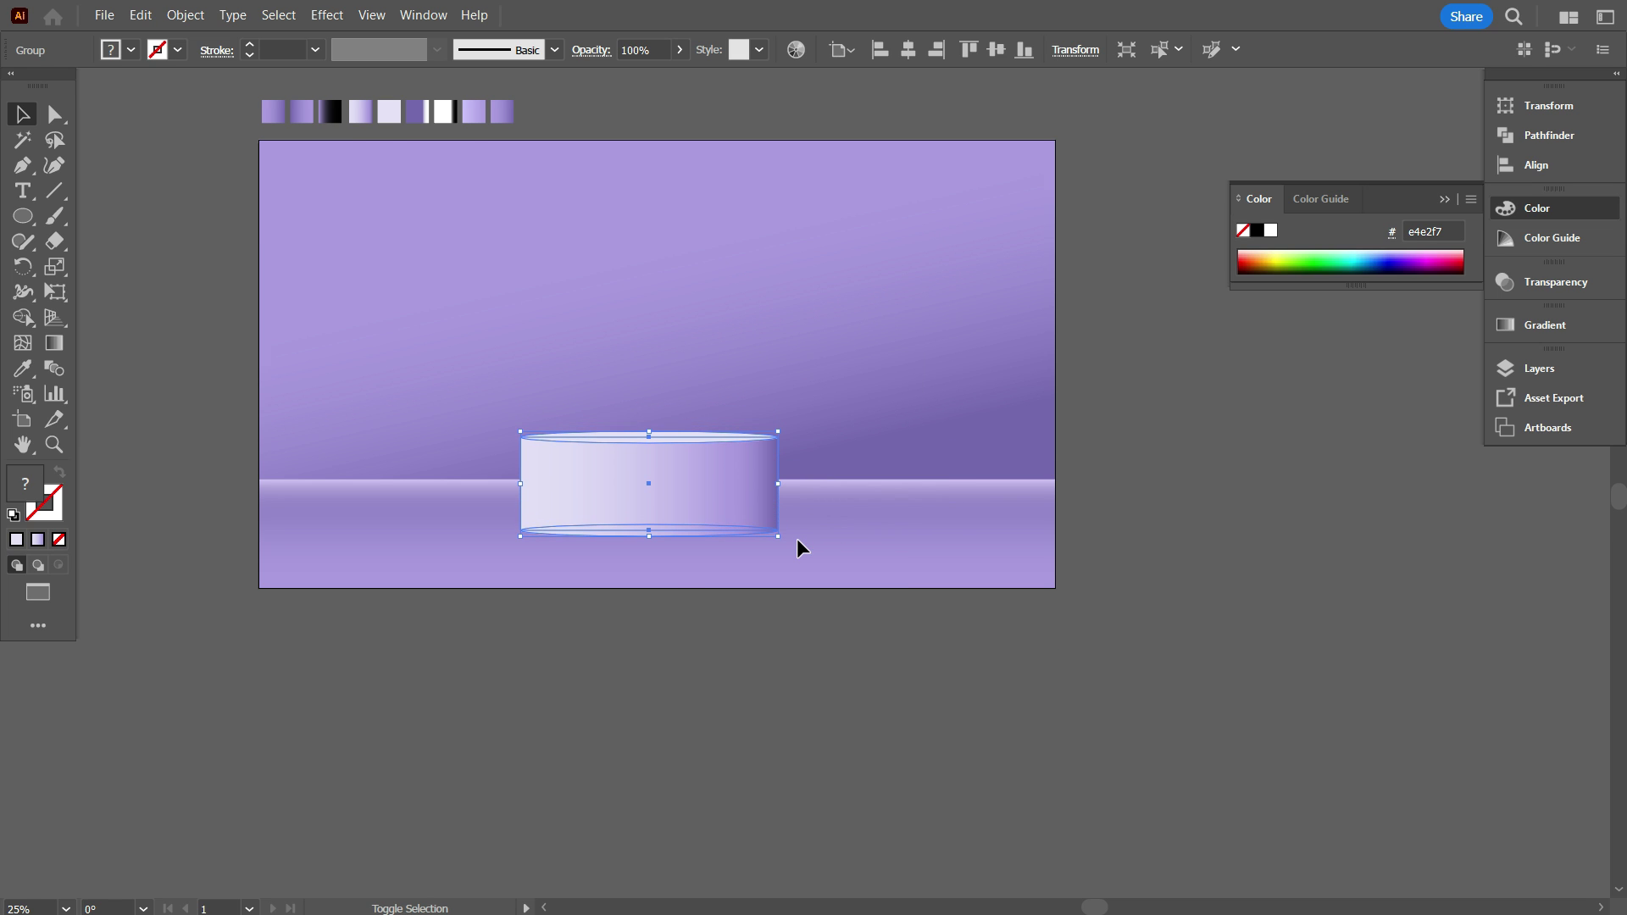
key("shift+Down")
key("shift+Down")
key("shift+Up")
key("shift+Up")
key("shift+Up")
key("shift+Up")
key("shift+Up")
key("shift+Up")
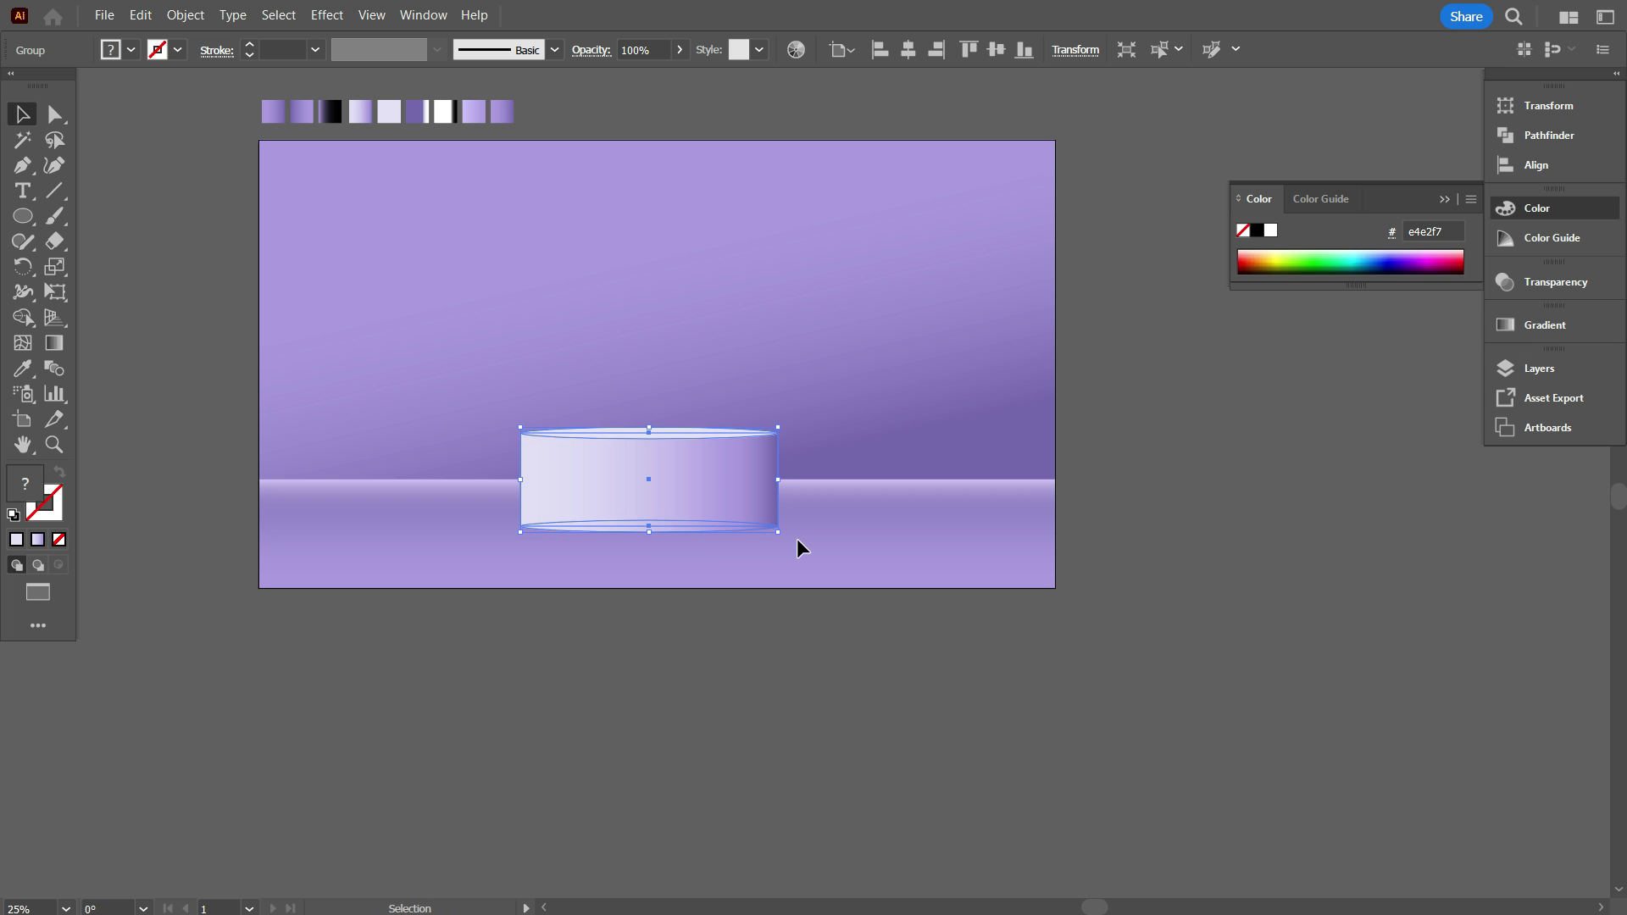
left_click(798, 607)
Draw a circle about a quarter of the artboard's width in the empty area below the artboard's left half
scroll(695, 715, "up", 1)
scroll(678, 714, "up", 1)
scroll(678, 713, "up", 1)
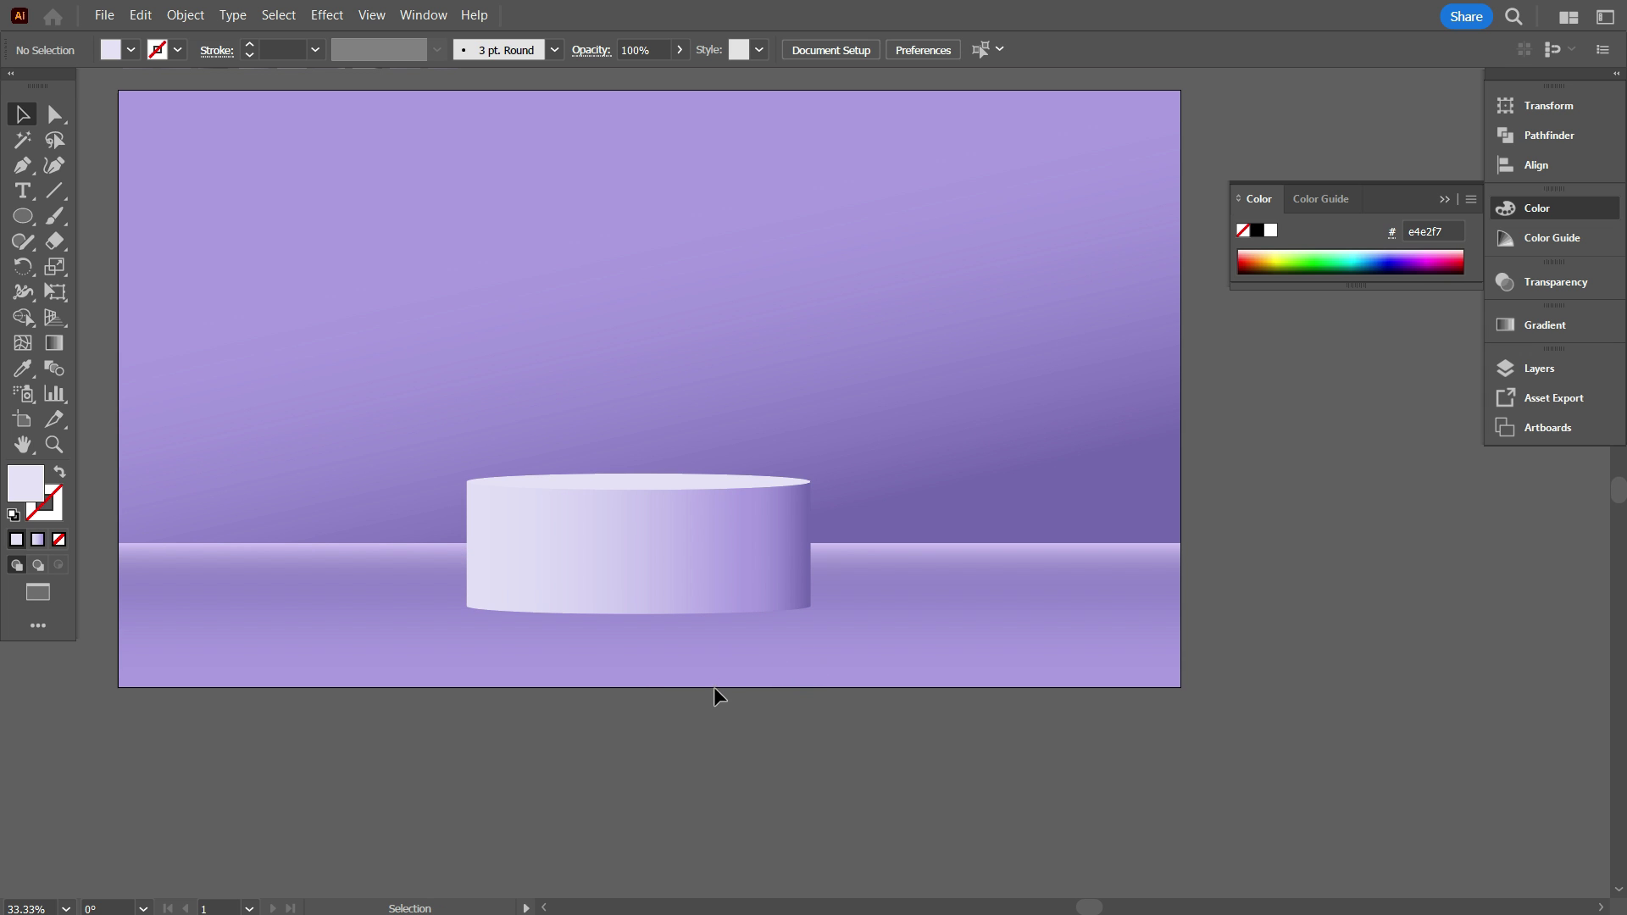
scroll(714, 686, "down", 3)
scroll(587, 664, "left", 2)
scroll(594, 662, "up", 2)
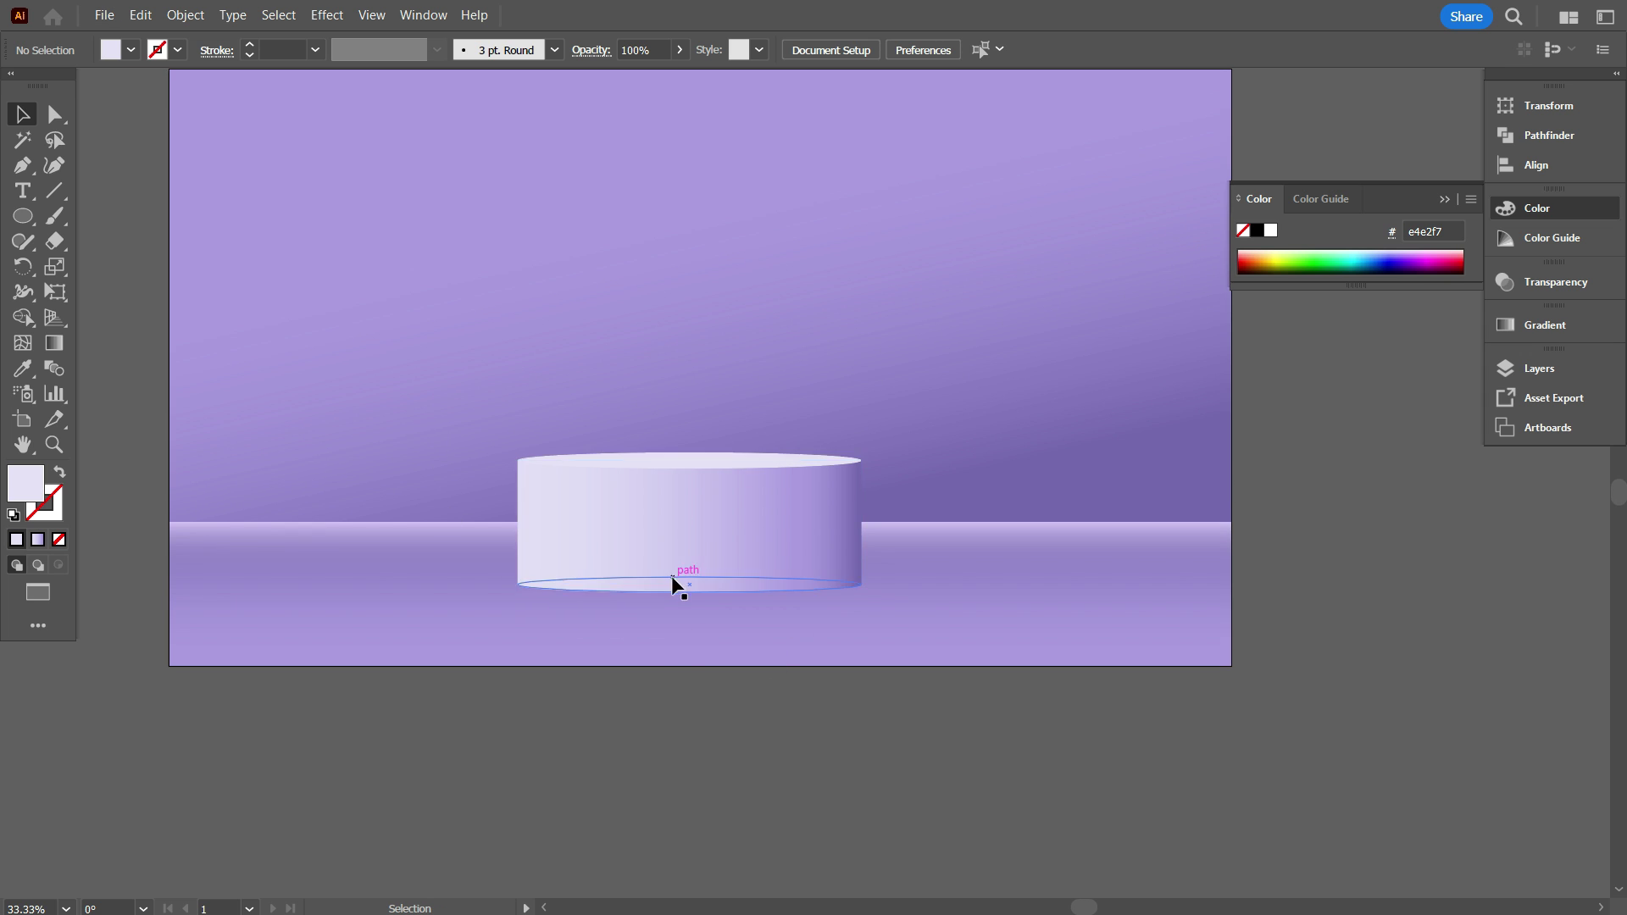
scroll(678, 589, "down", 1)
scroll(713, 608, "down", 1)
scroll(714, 568, "down", 3)
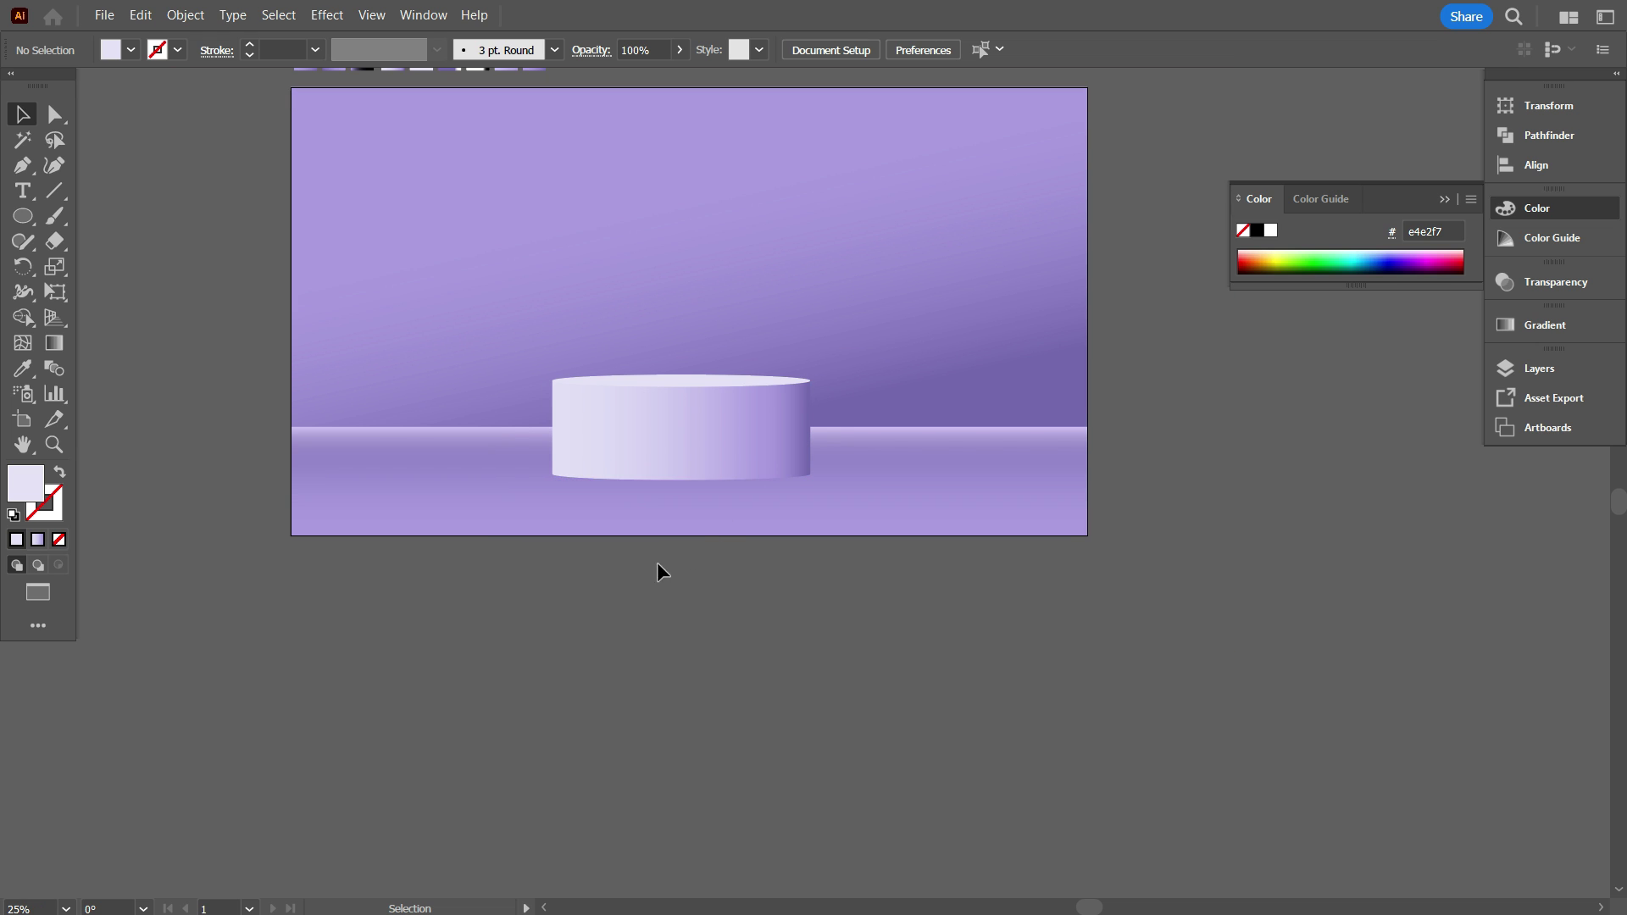
left_click(23, 216)
scroll(498, 683, "down", 2)
left_click_drag(339, 569, 553, 782)
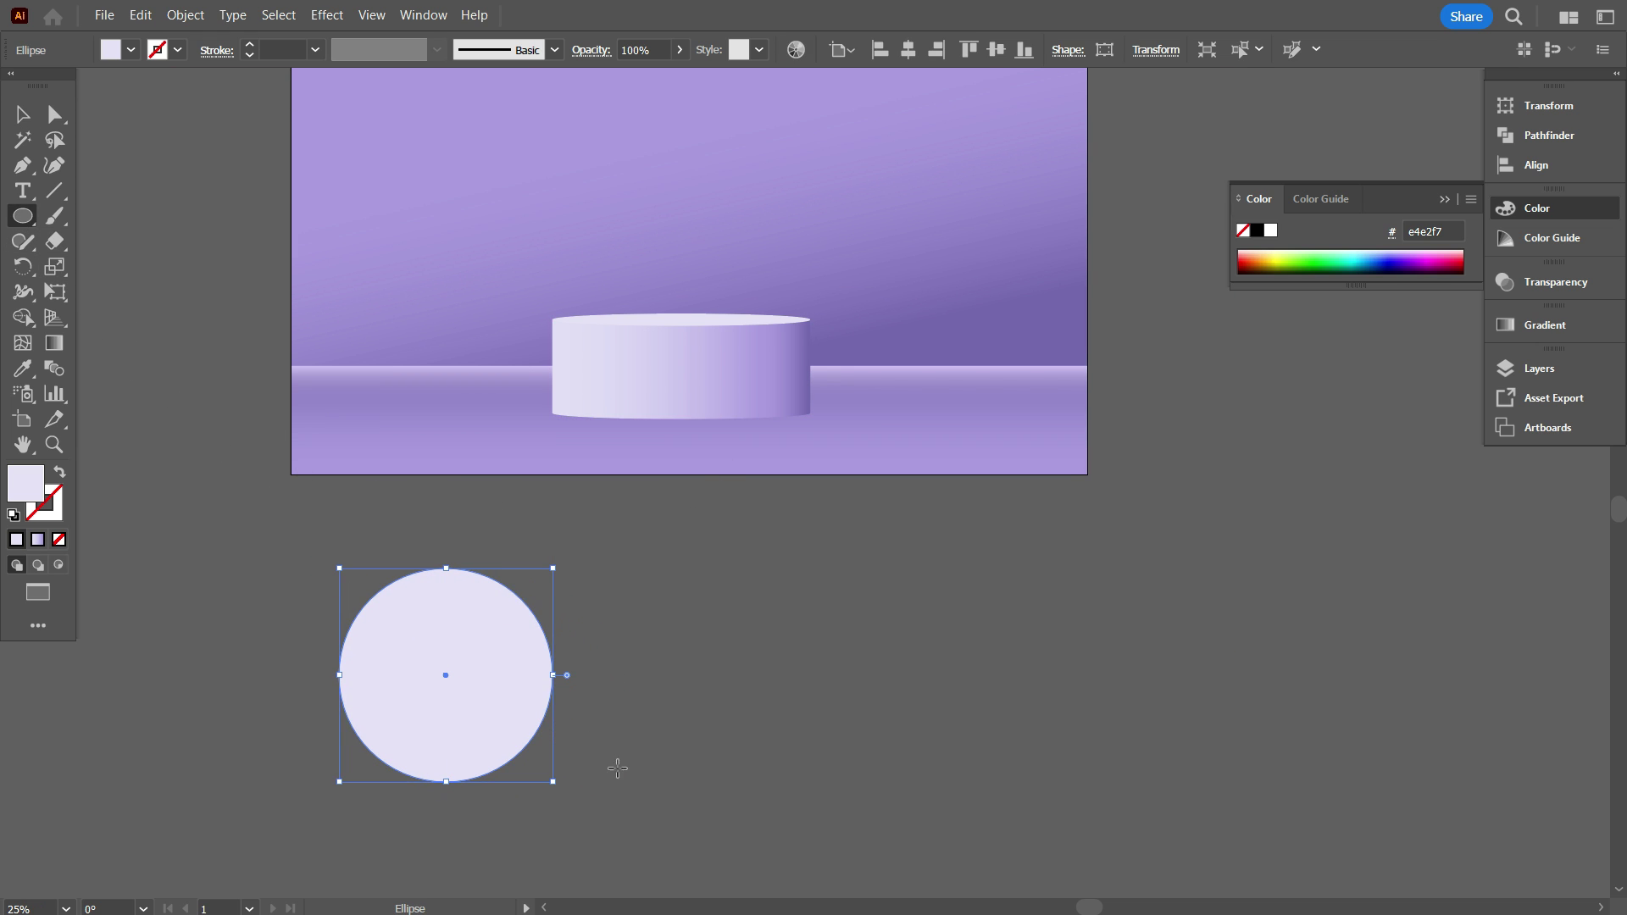
Fill the circle with the purple-to-white gradient sampled from the sixth swatch and change the gradient type to radial
scroll(607, 777, "up", 1)
scroll(603, 746, "down", 1)
scroll(599, 727, "down", 1)
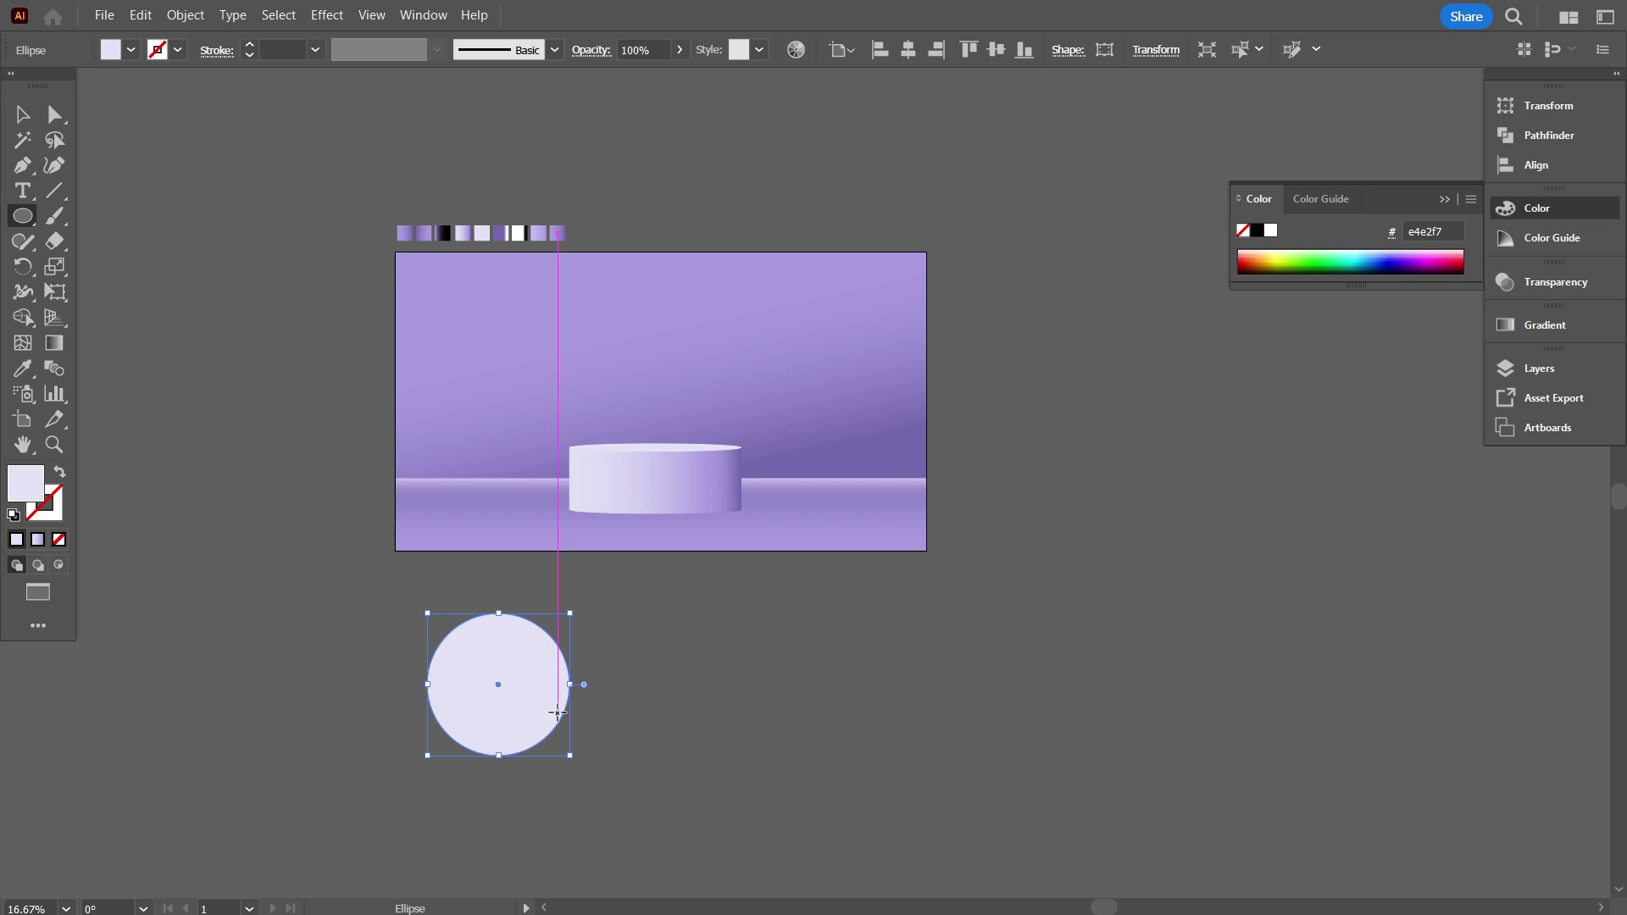
left_click(23, 113)
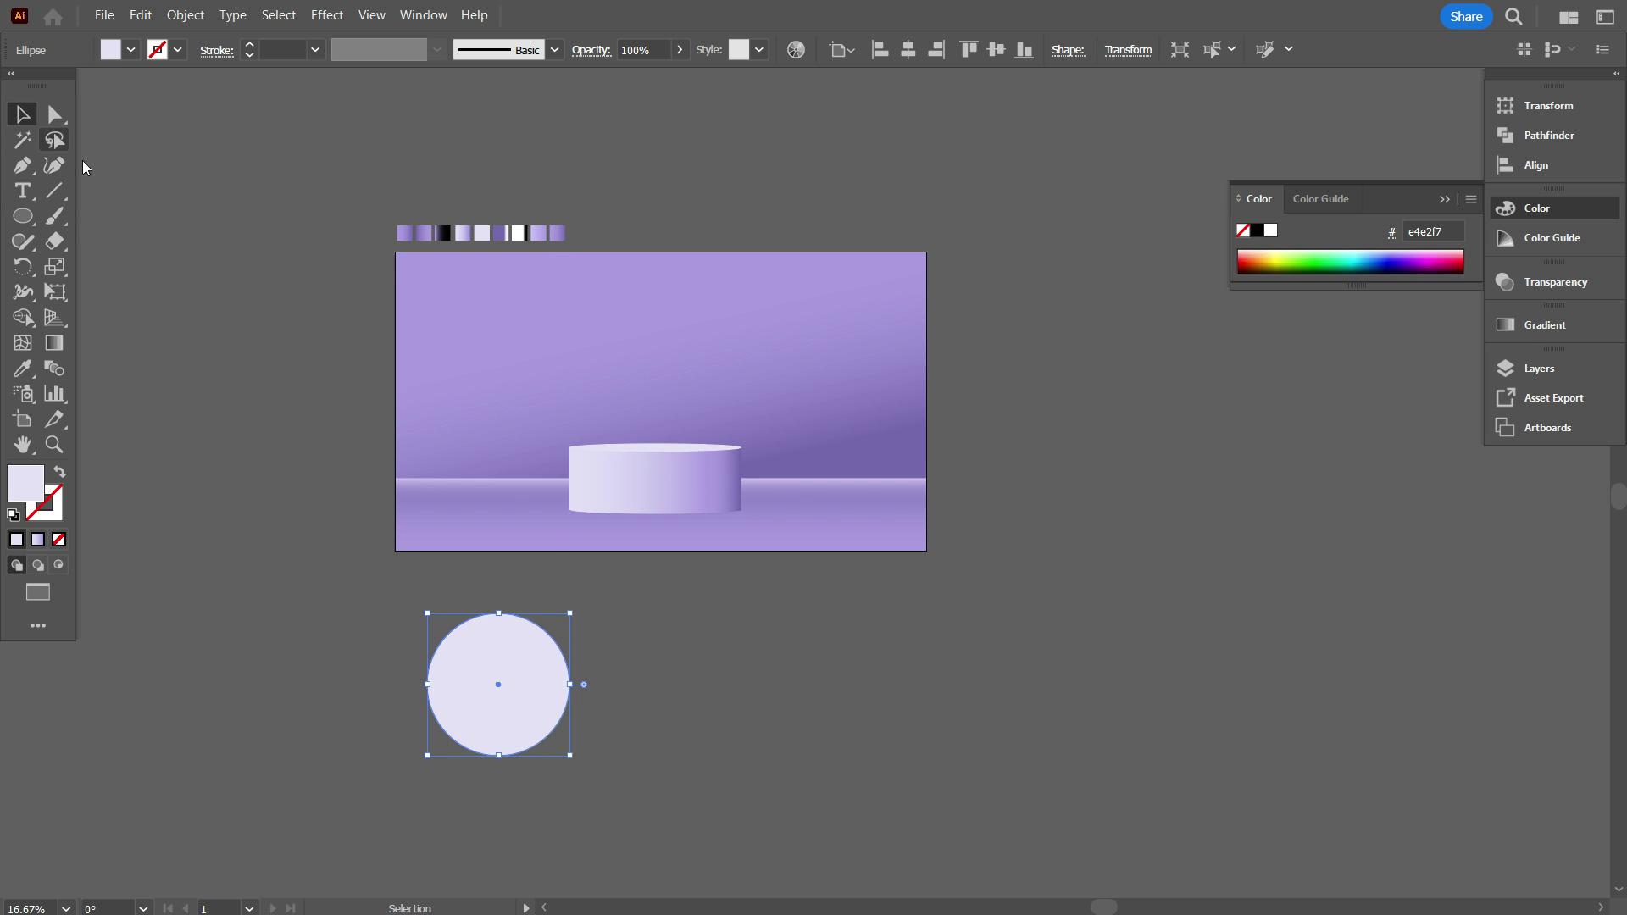
left_click(30, 372)
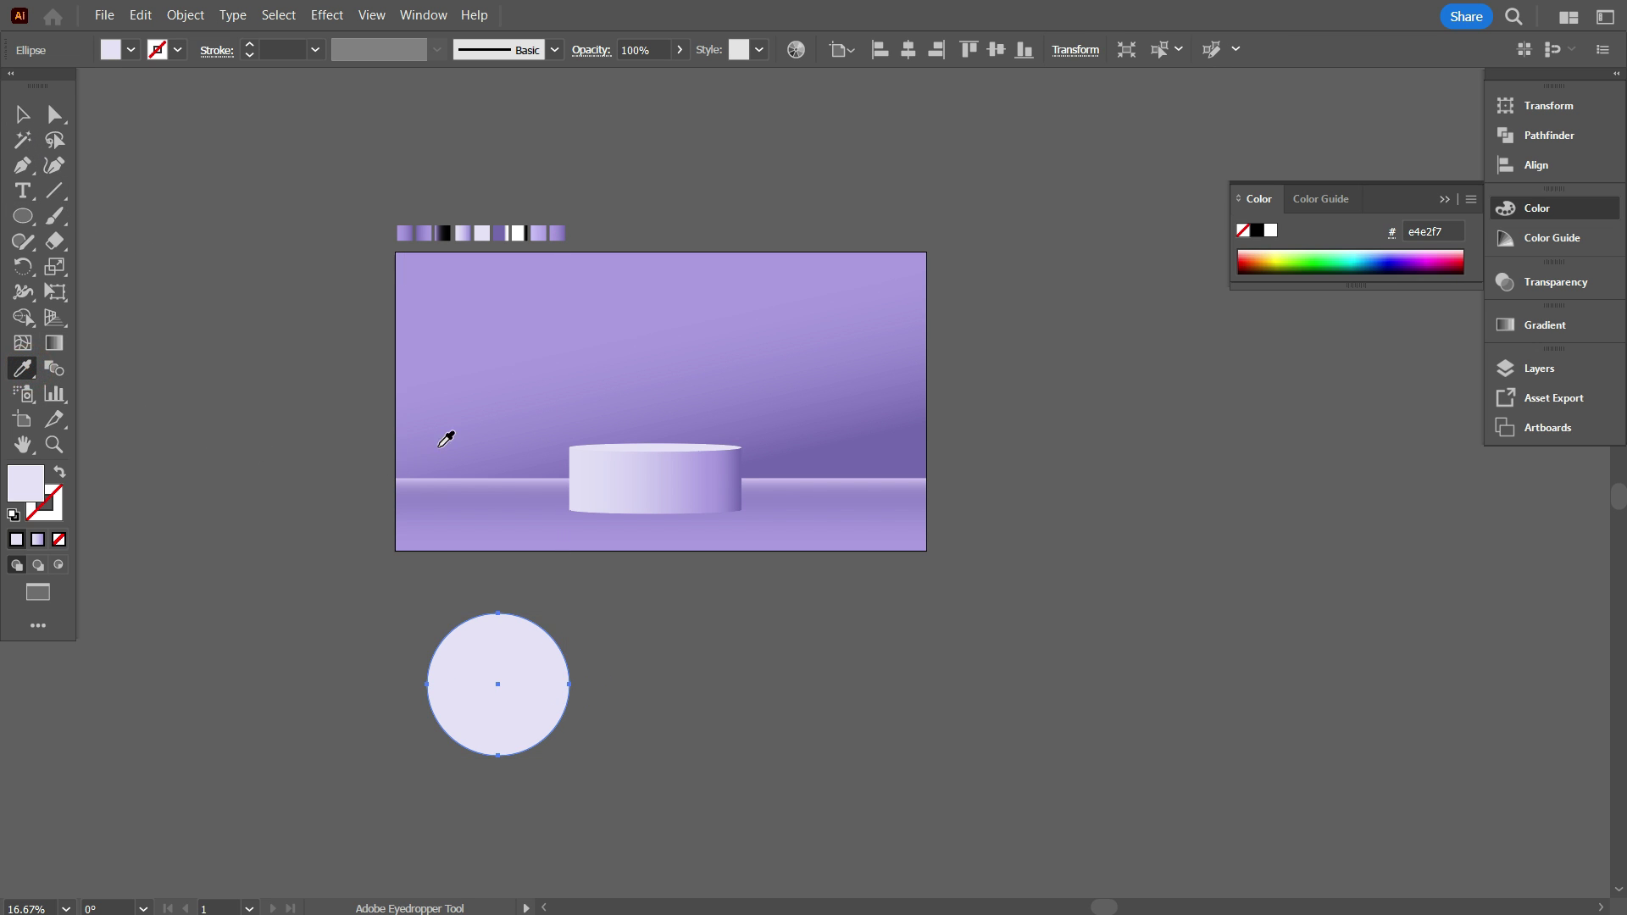
left_click(502, 230)
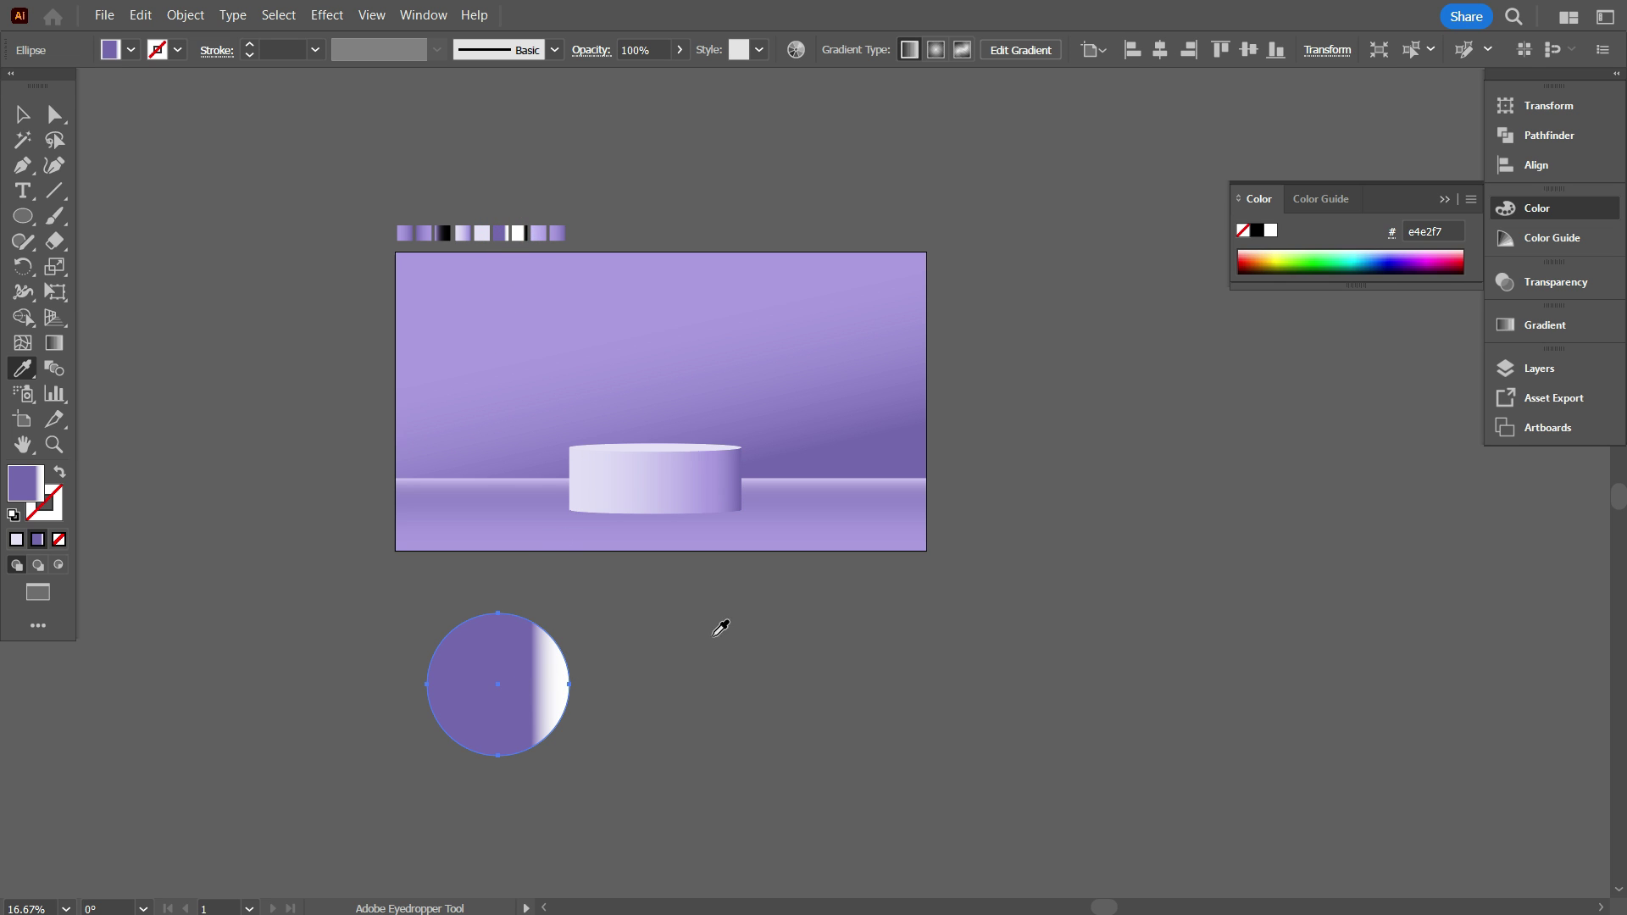
left_click(1566, 324)
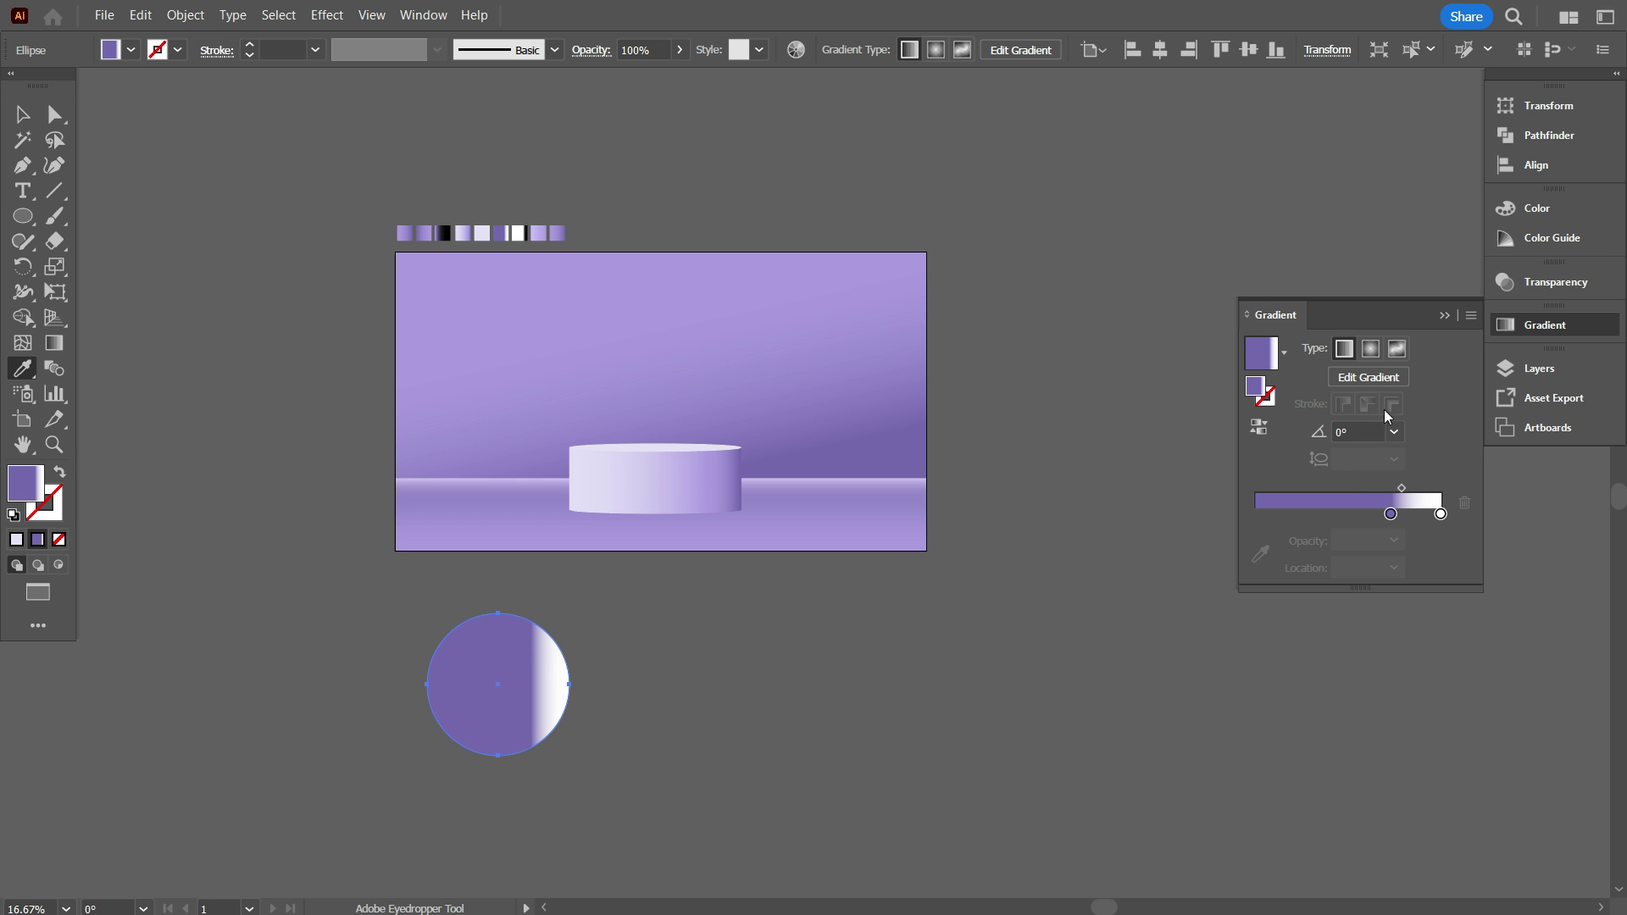
left_click(1372, 350)
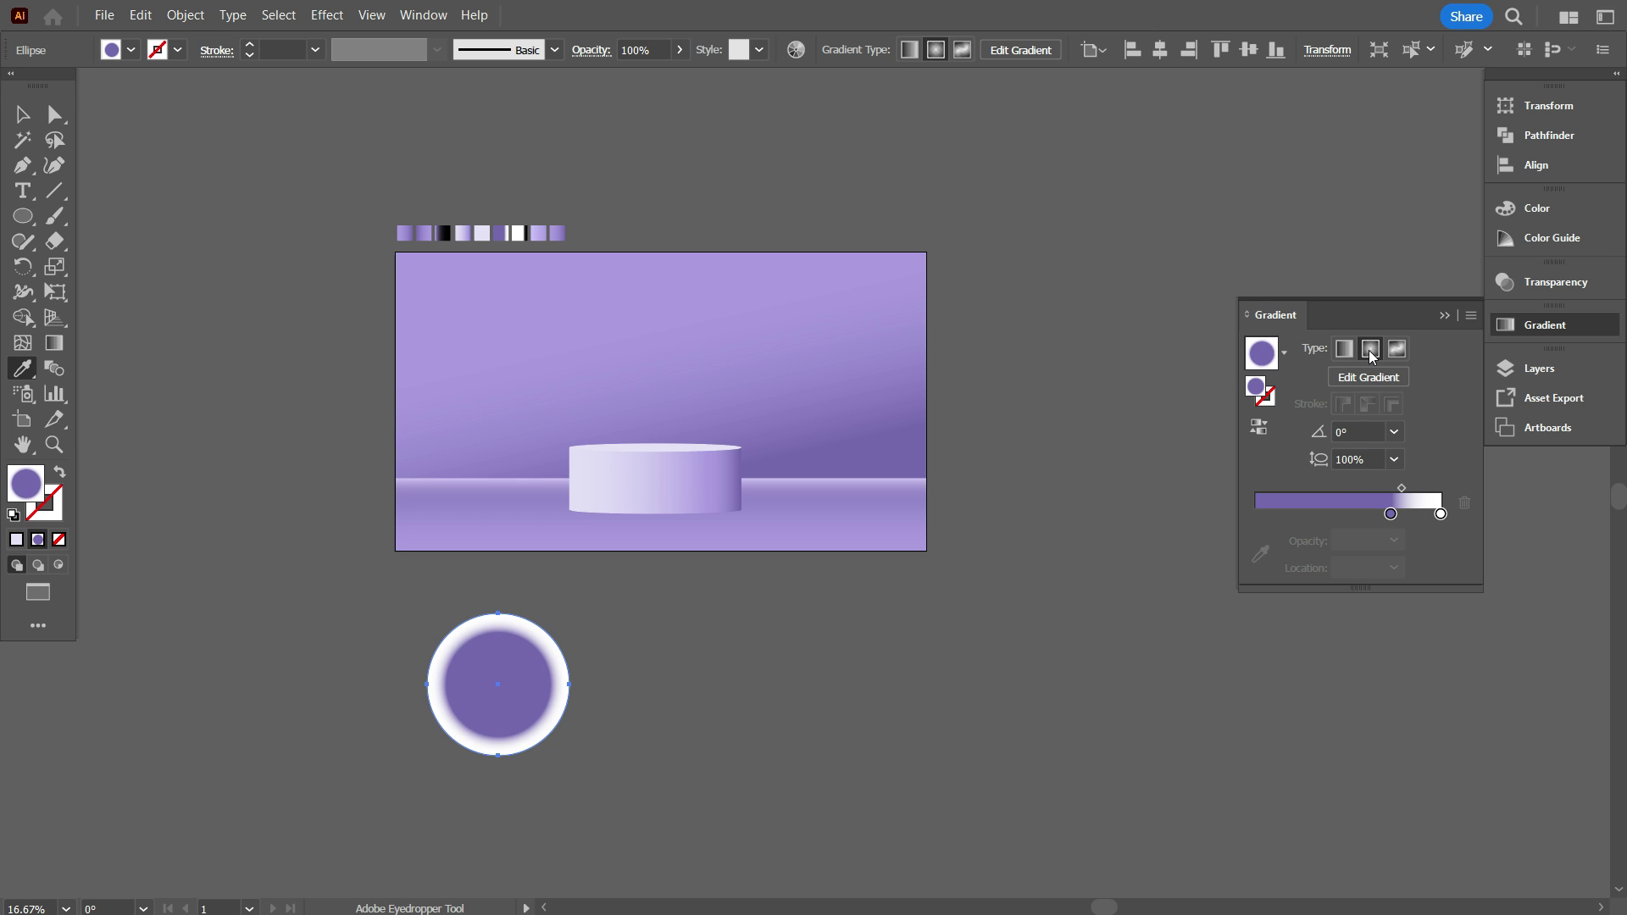
Squash the radial-gradient circle vertically into a very flat ellipse and place a duplicate beside it to the right
left_click(22, 113)
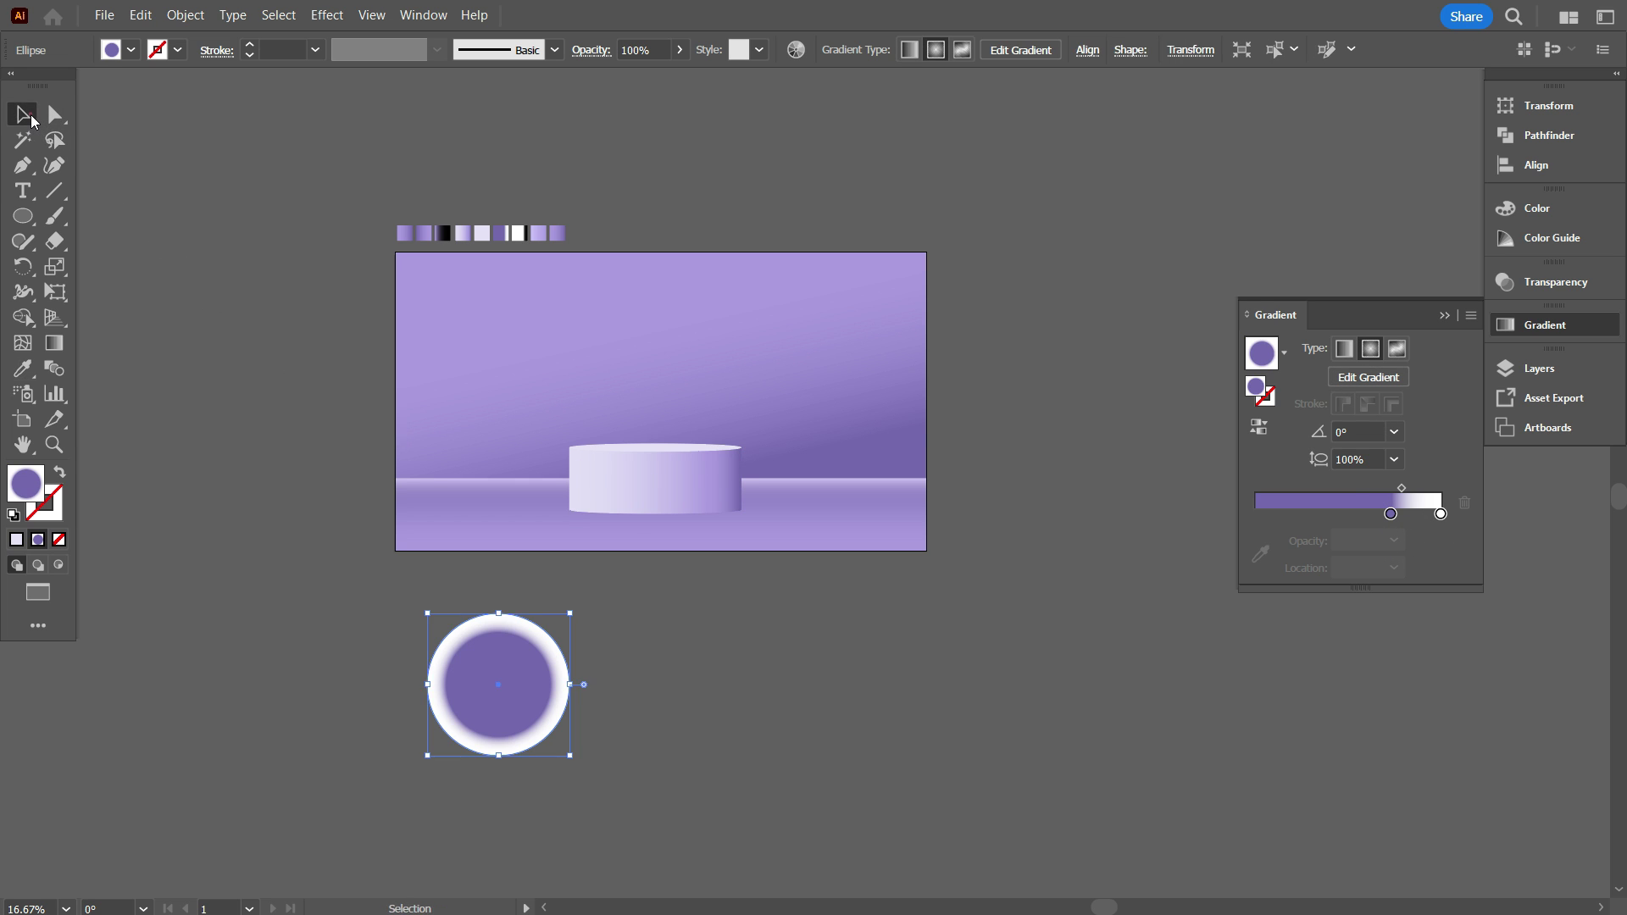
scroll(482, 537, "down", 4)
left_click(547, 676)
scroll(488, 553, "up", 2, "alt")
left_click(532, 468)
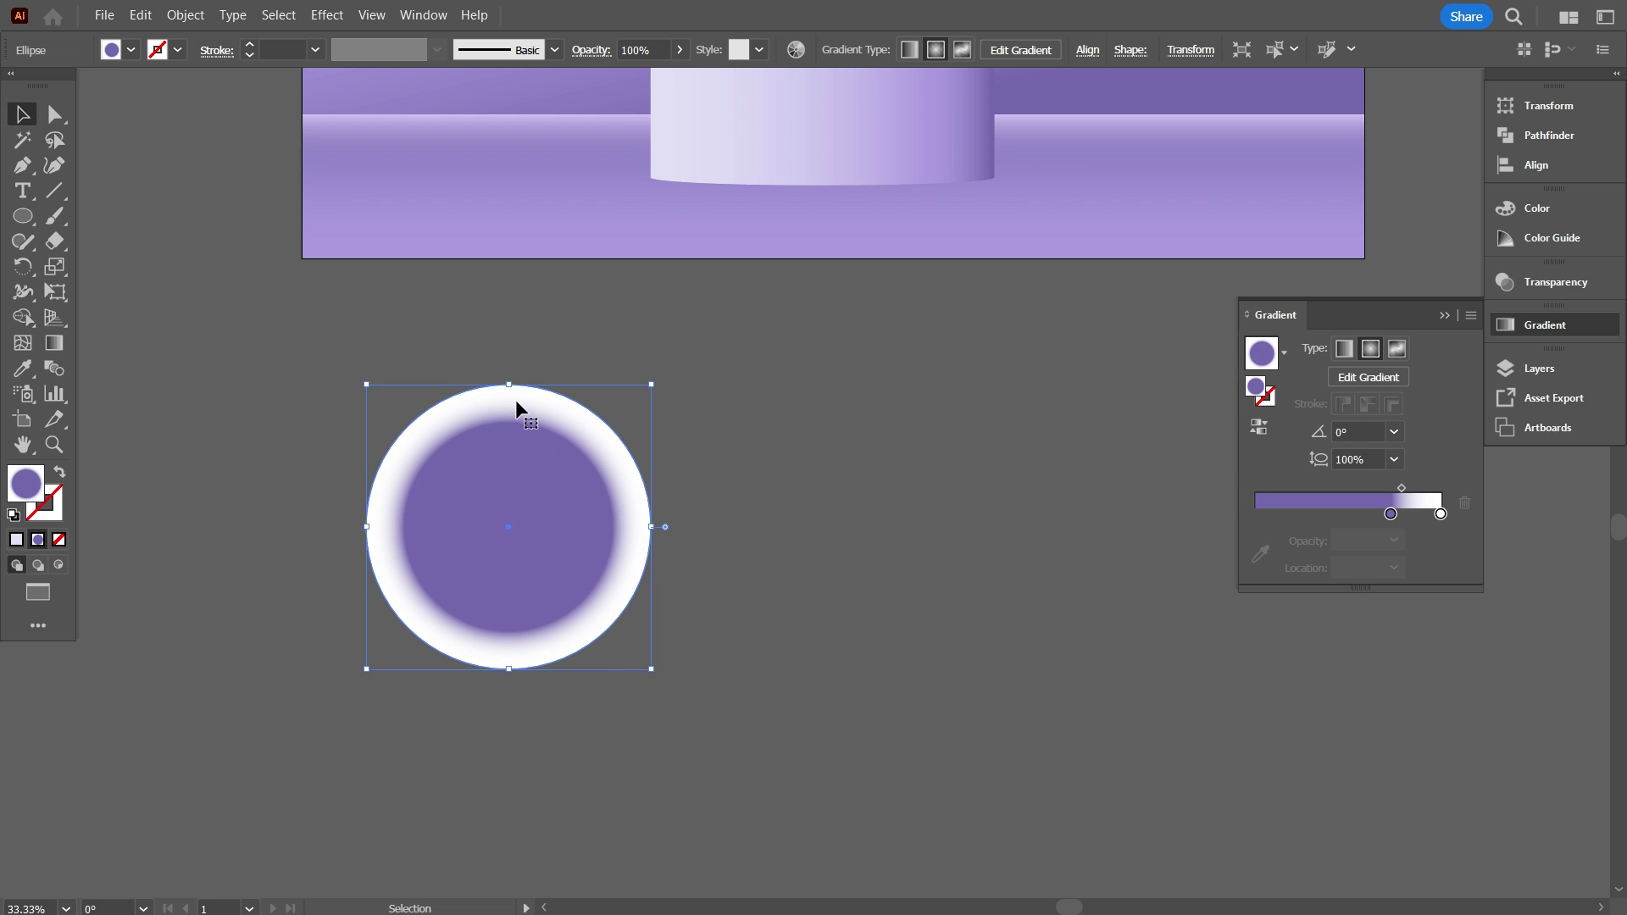
left_click_drag(508, 383, 881, 662)
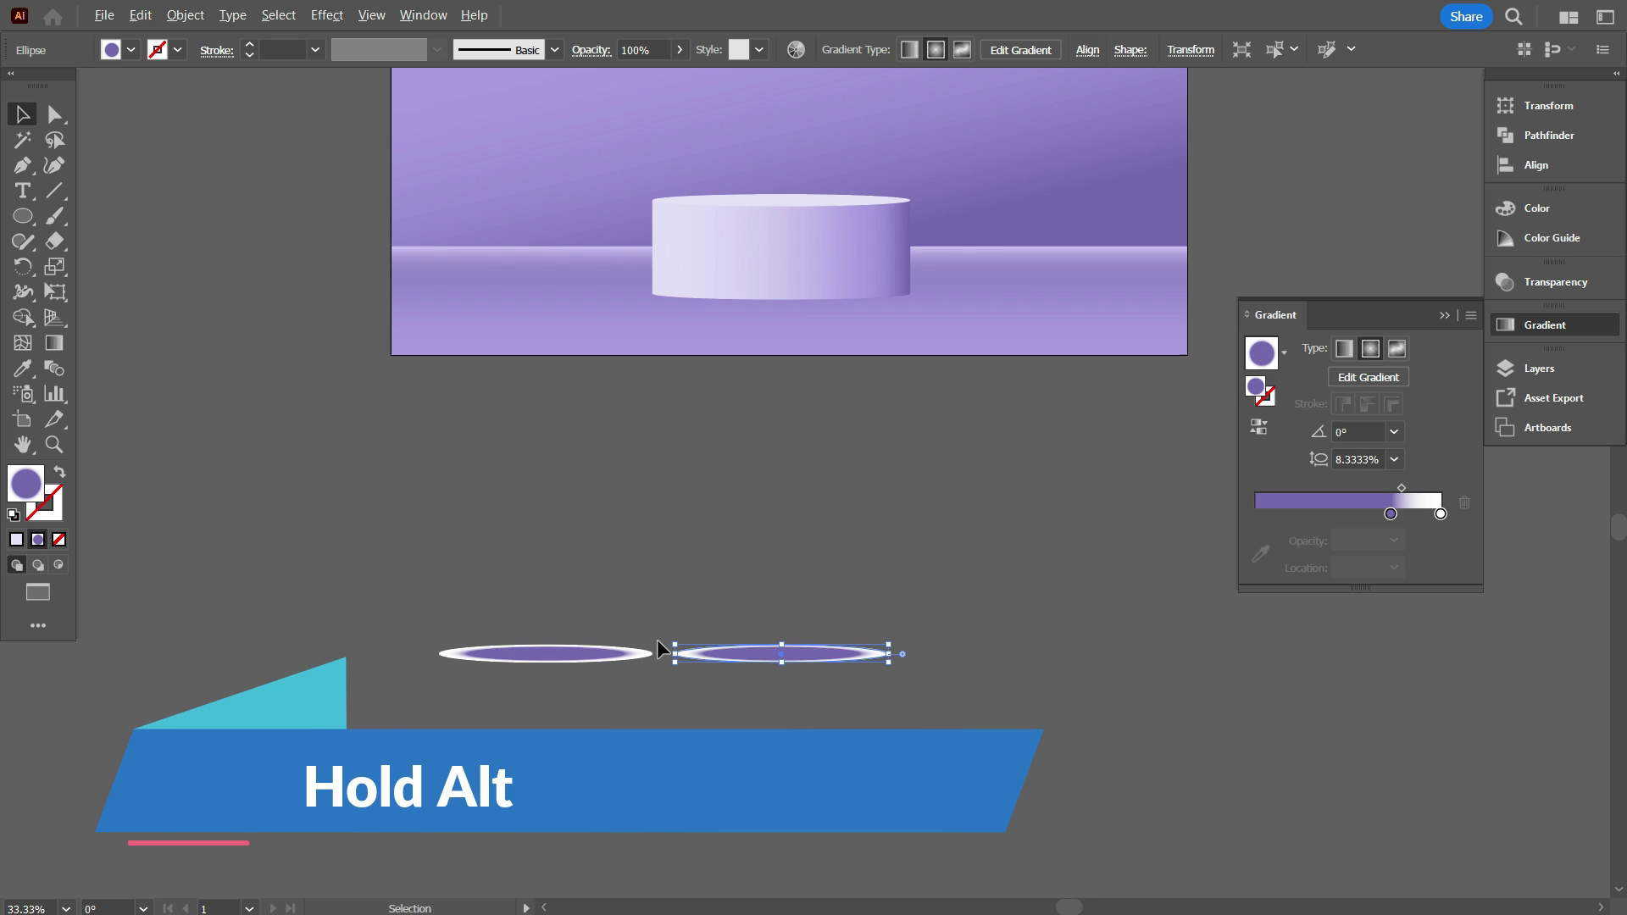
Fill the duplicate ellipse with the white-to-black gradient sampled from the seventh swatch and change the gradient type to radial
scroll(462, 594, "up", 1)
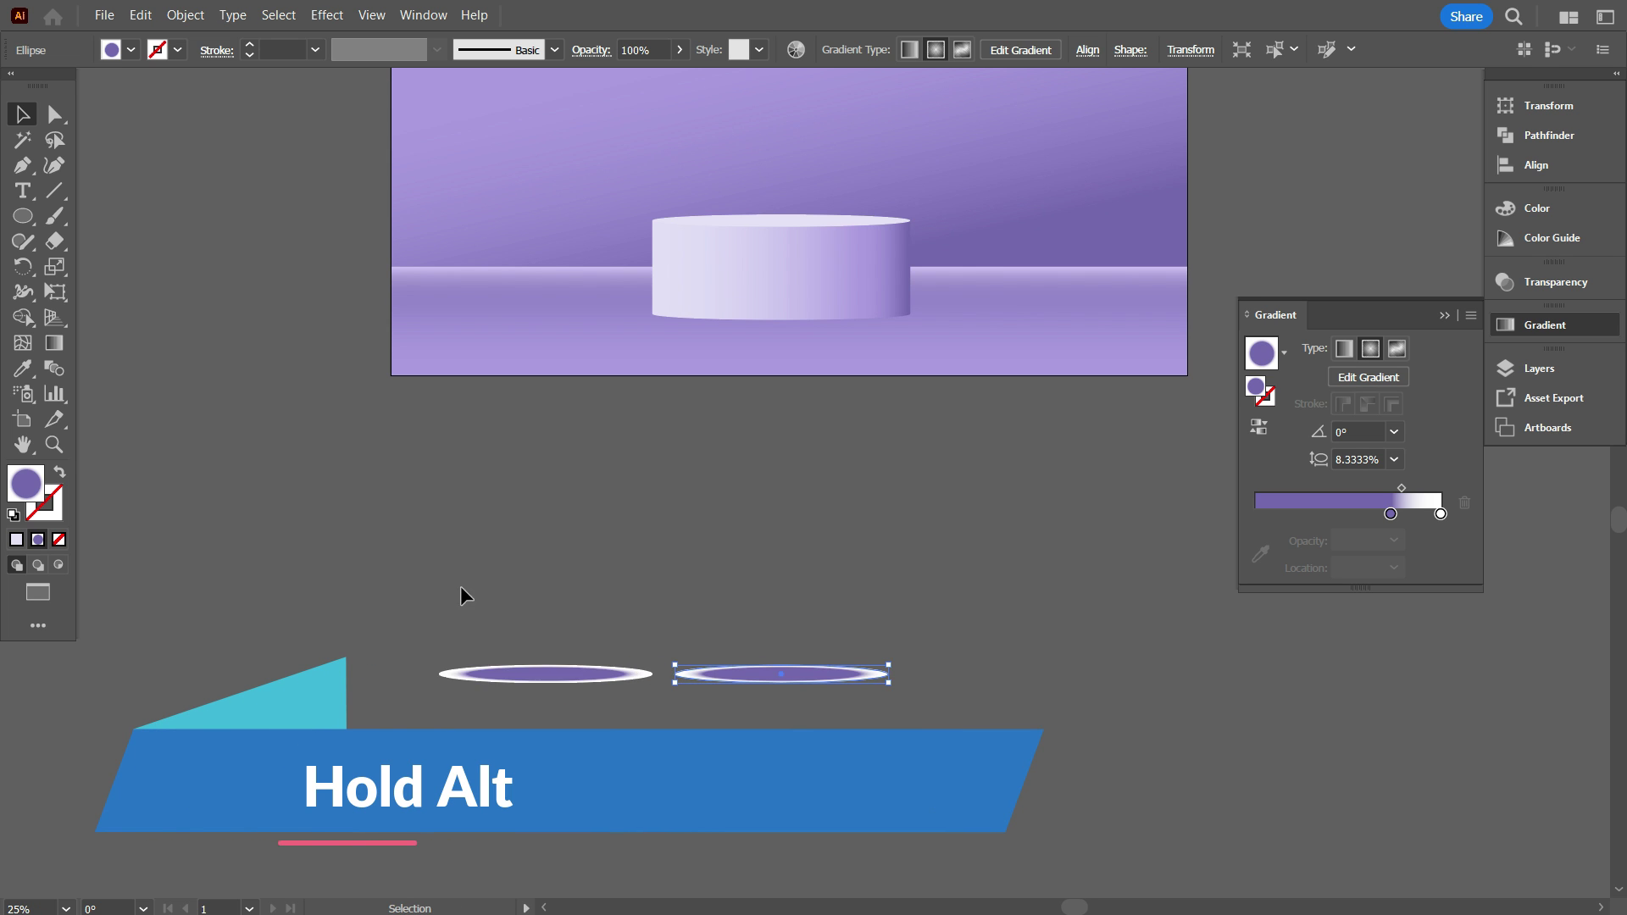
left_click(22, 368)
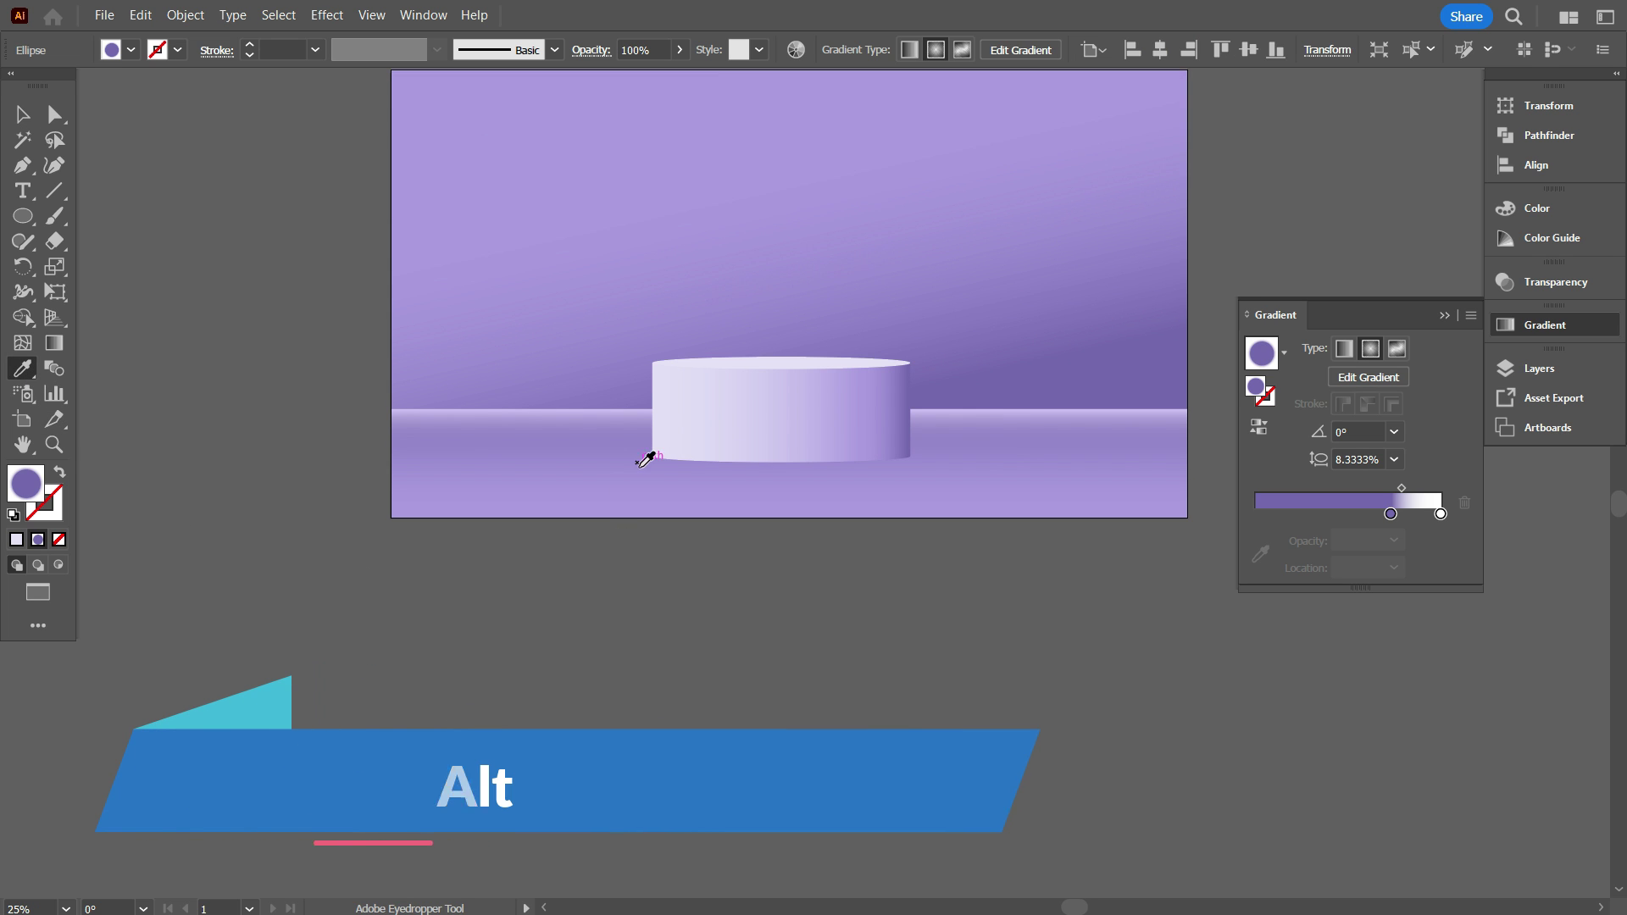
scroll(646, 458, "down", 1)
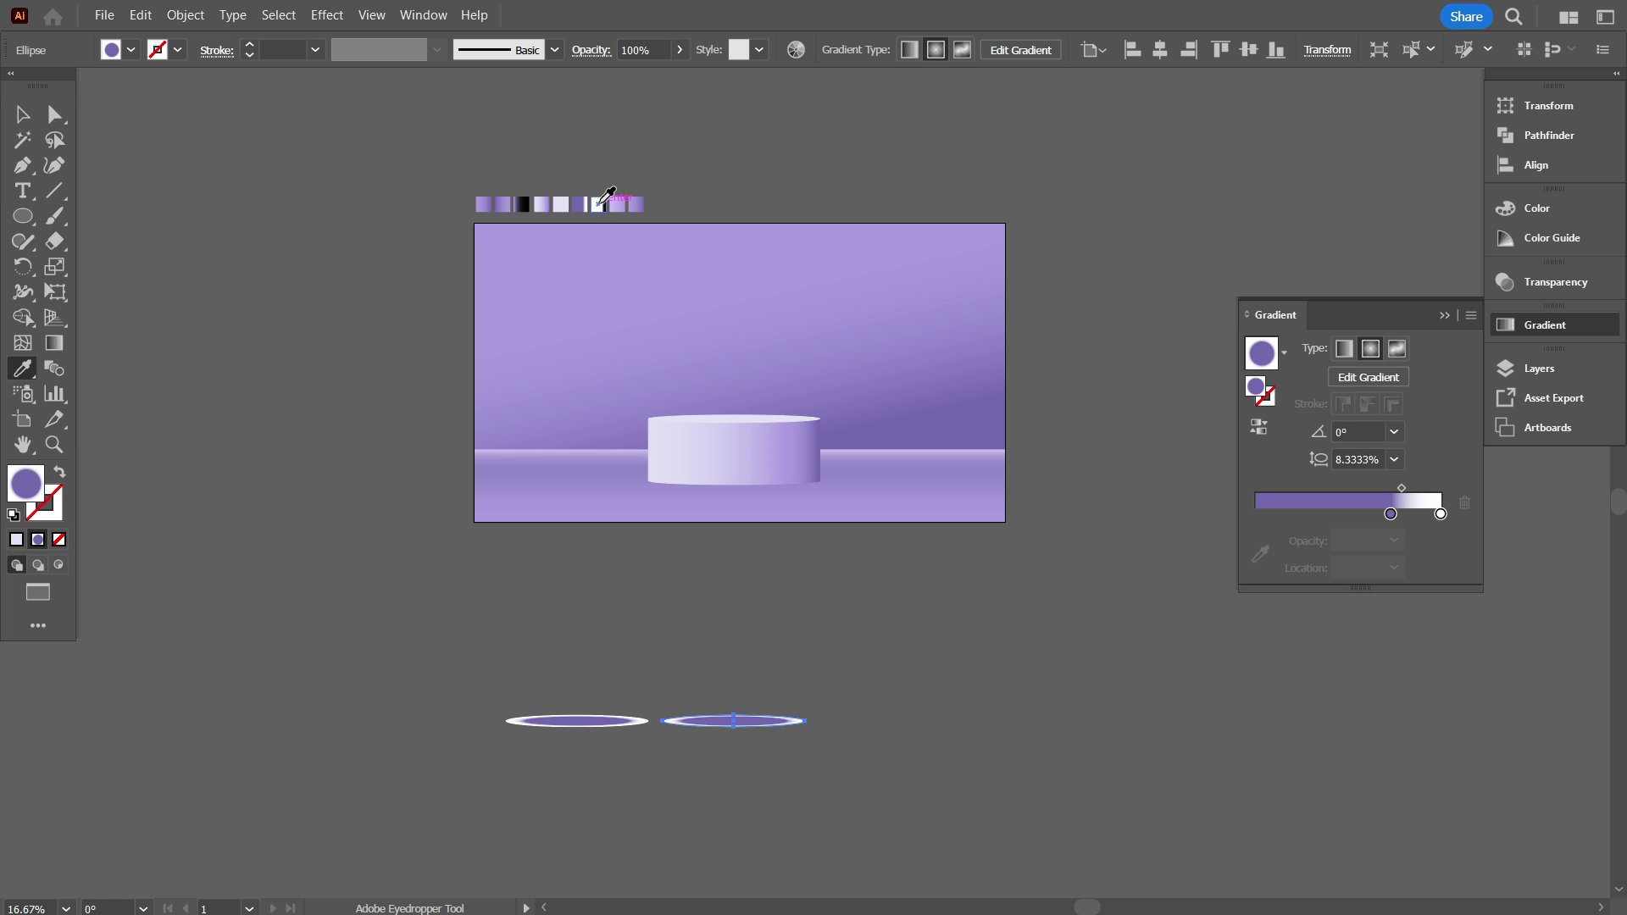
left_click(599, 204)
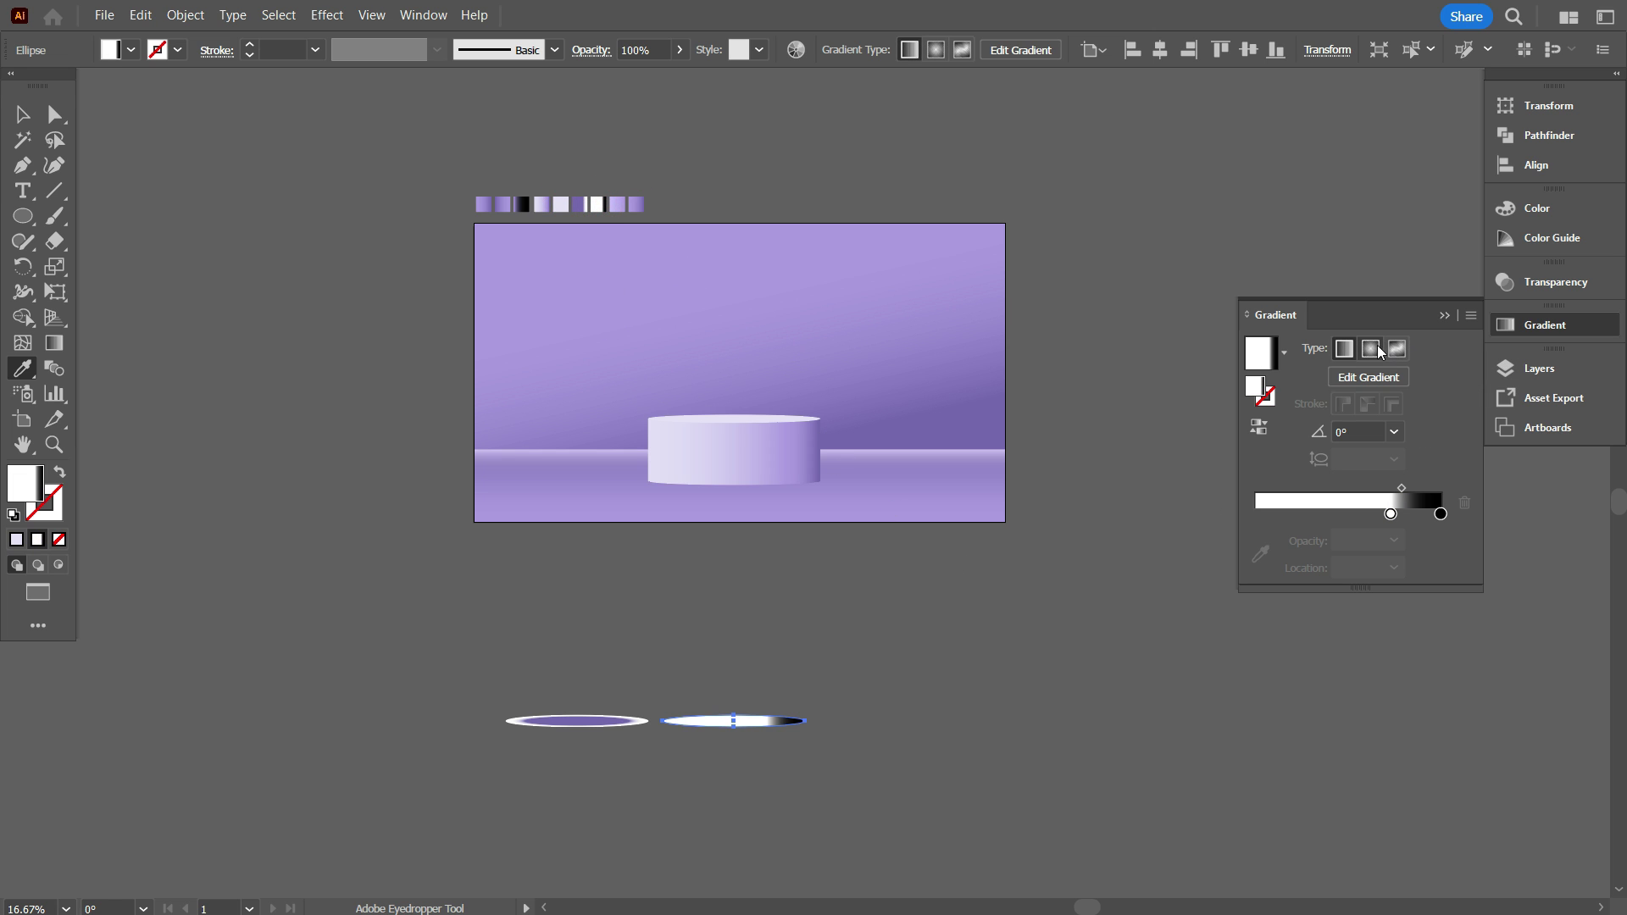
left_click(1373, 349)
left_click(24, 121)
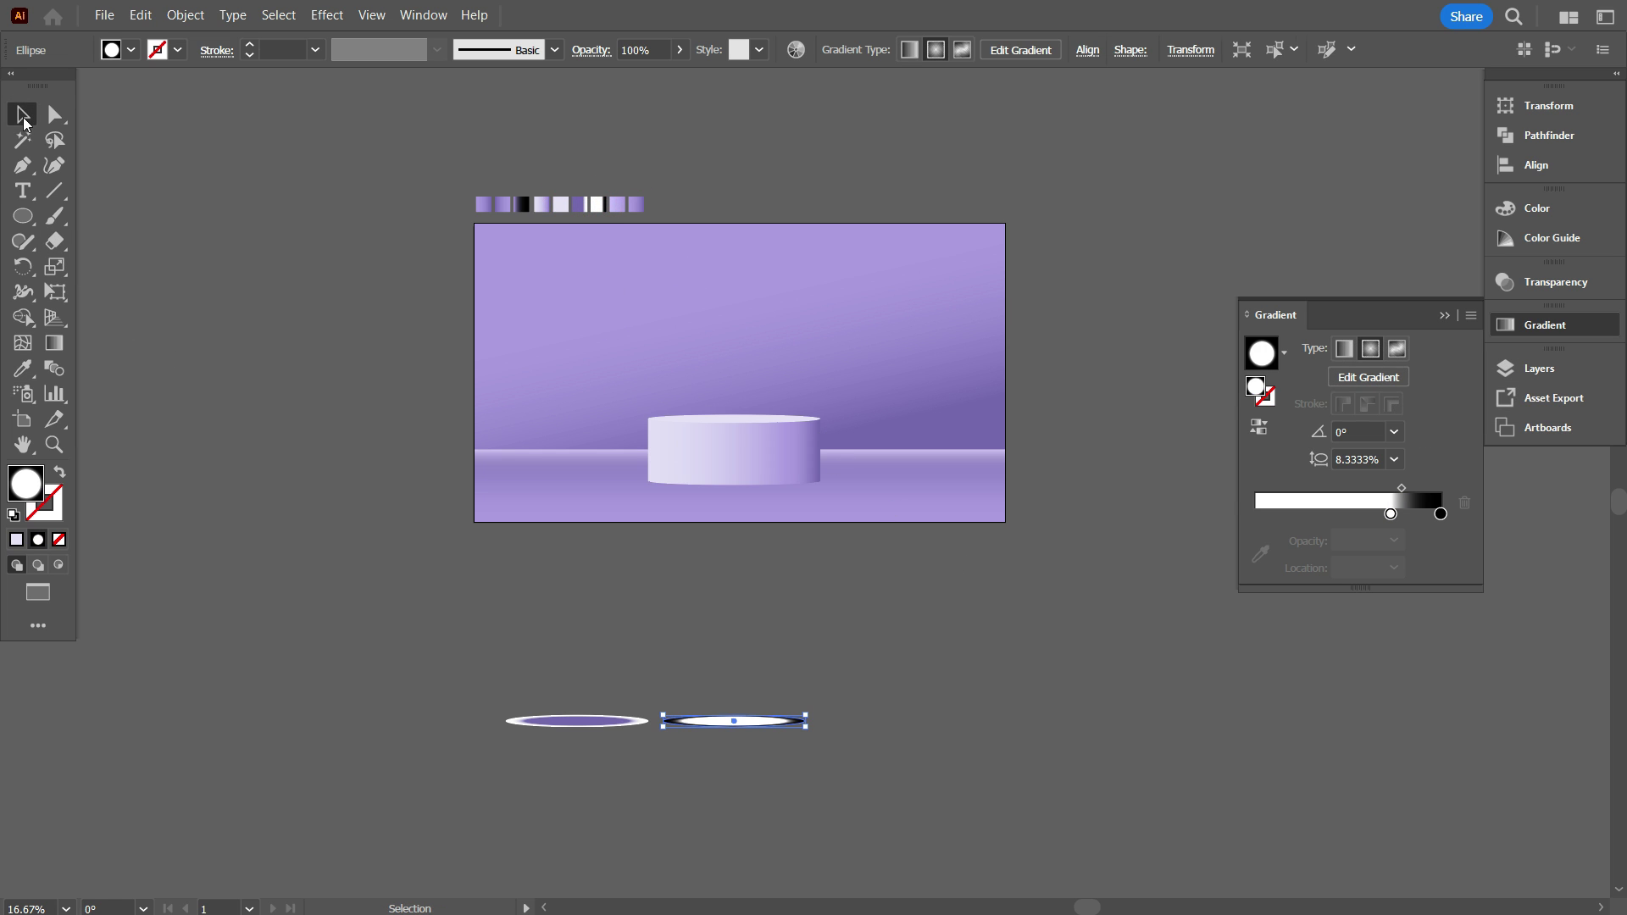
Stack the white-and-black ellipse exactly over the purple one by aligning both on their horizontal and vertical centers
left_click(165, 316)
scroll(666, 734, "up", 2)
left_click_drag(312, 442, 313, 444)
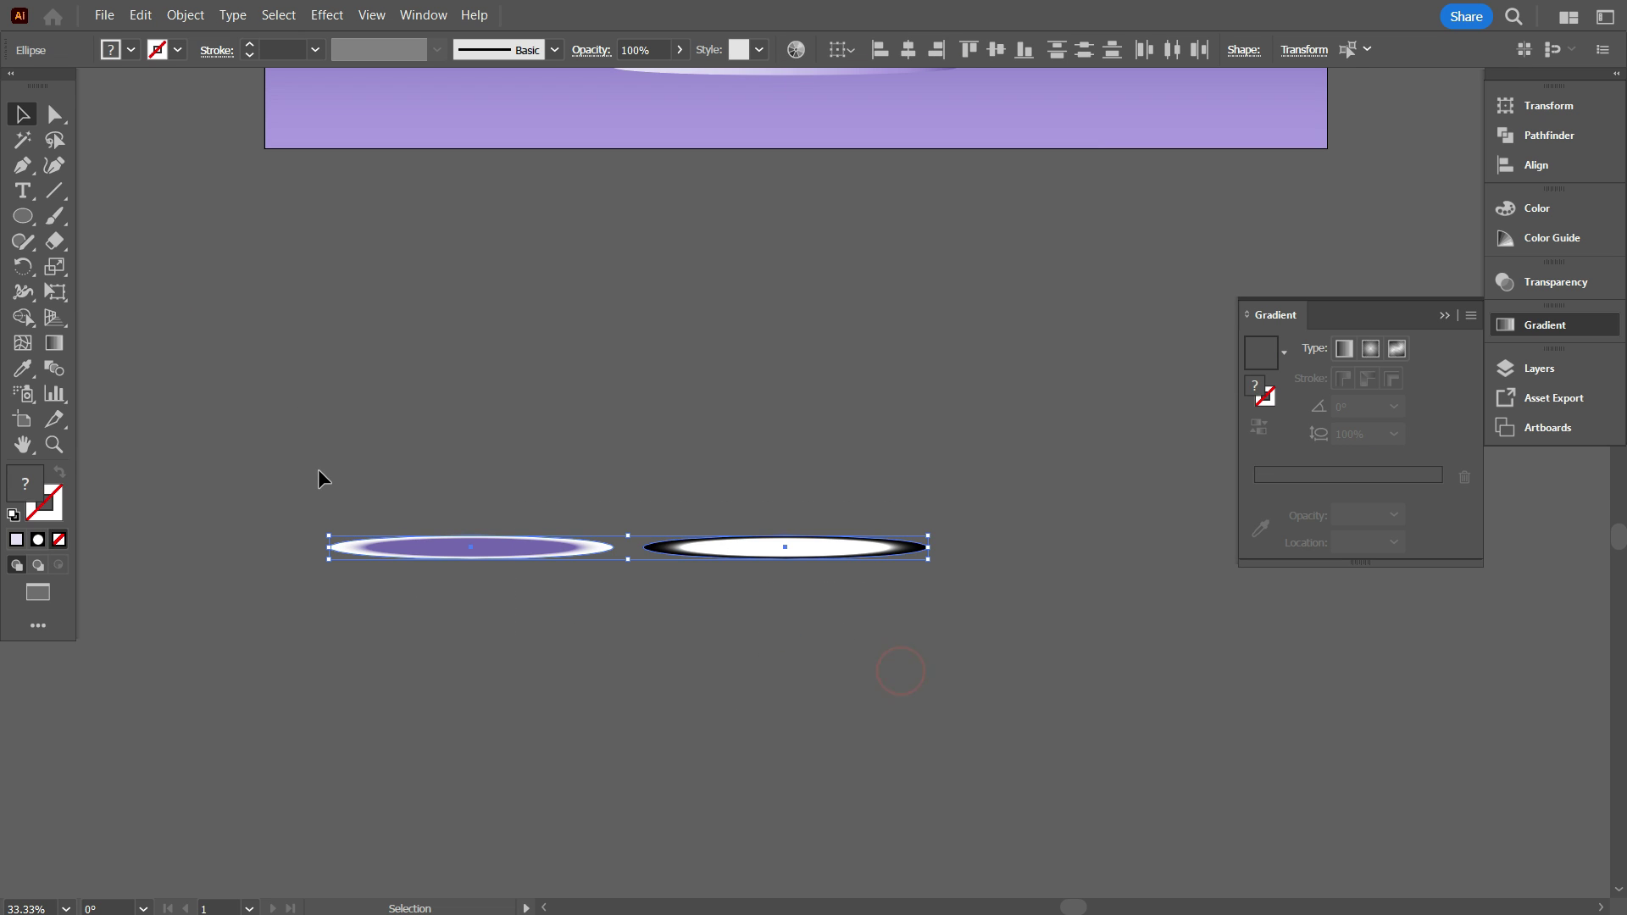
left_click(907, 57)
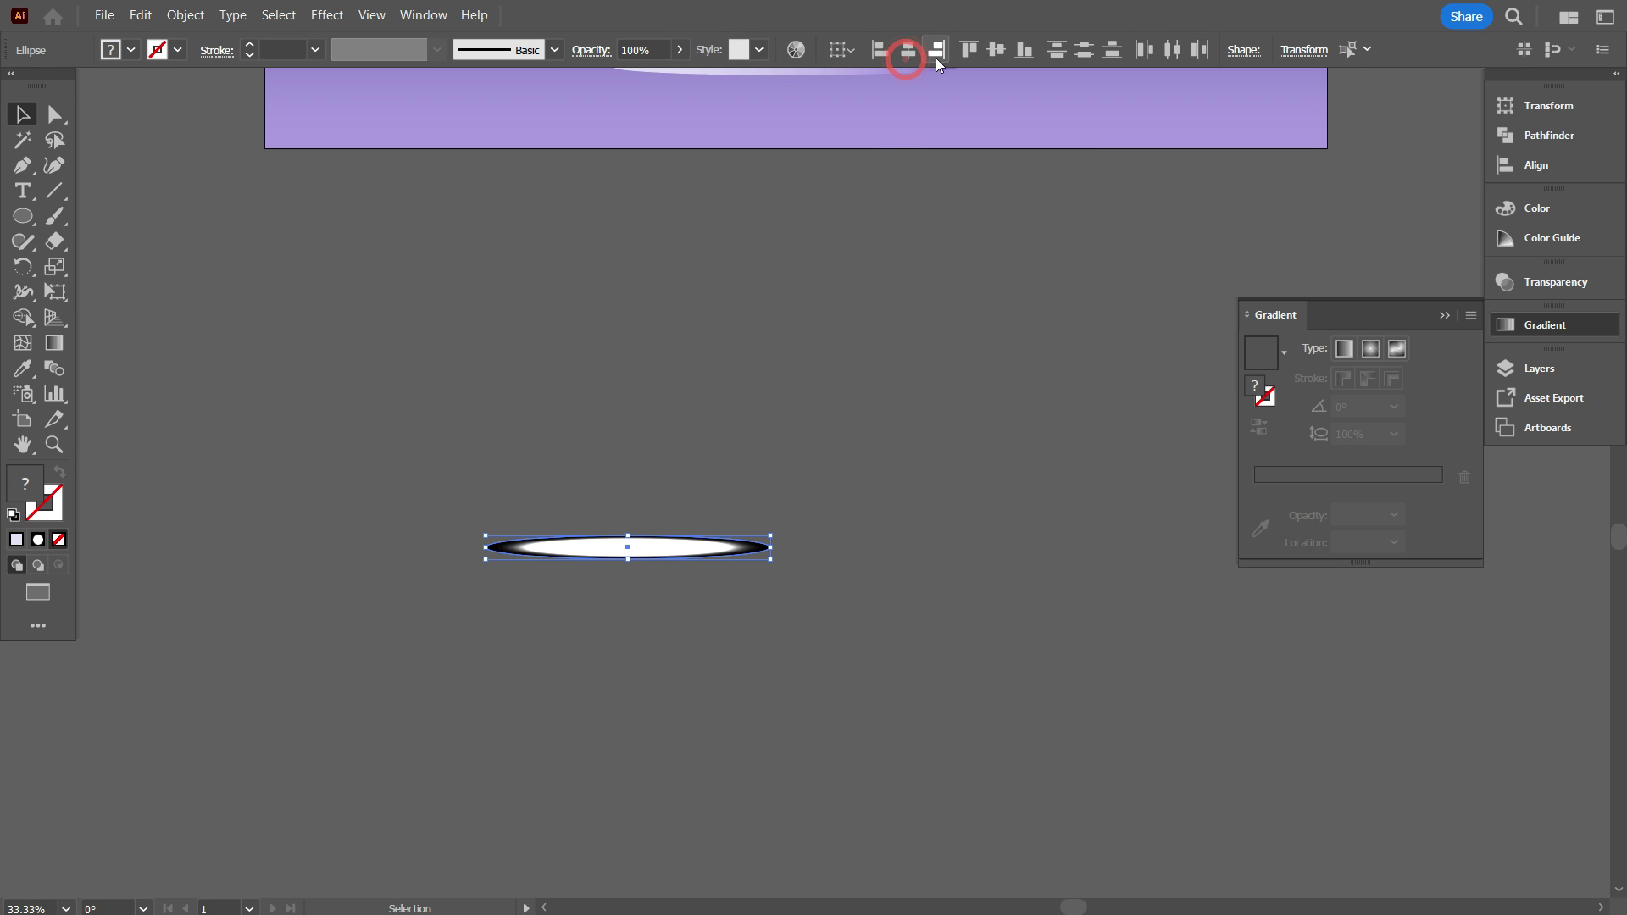
left_click(1003, 49)
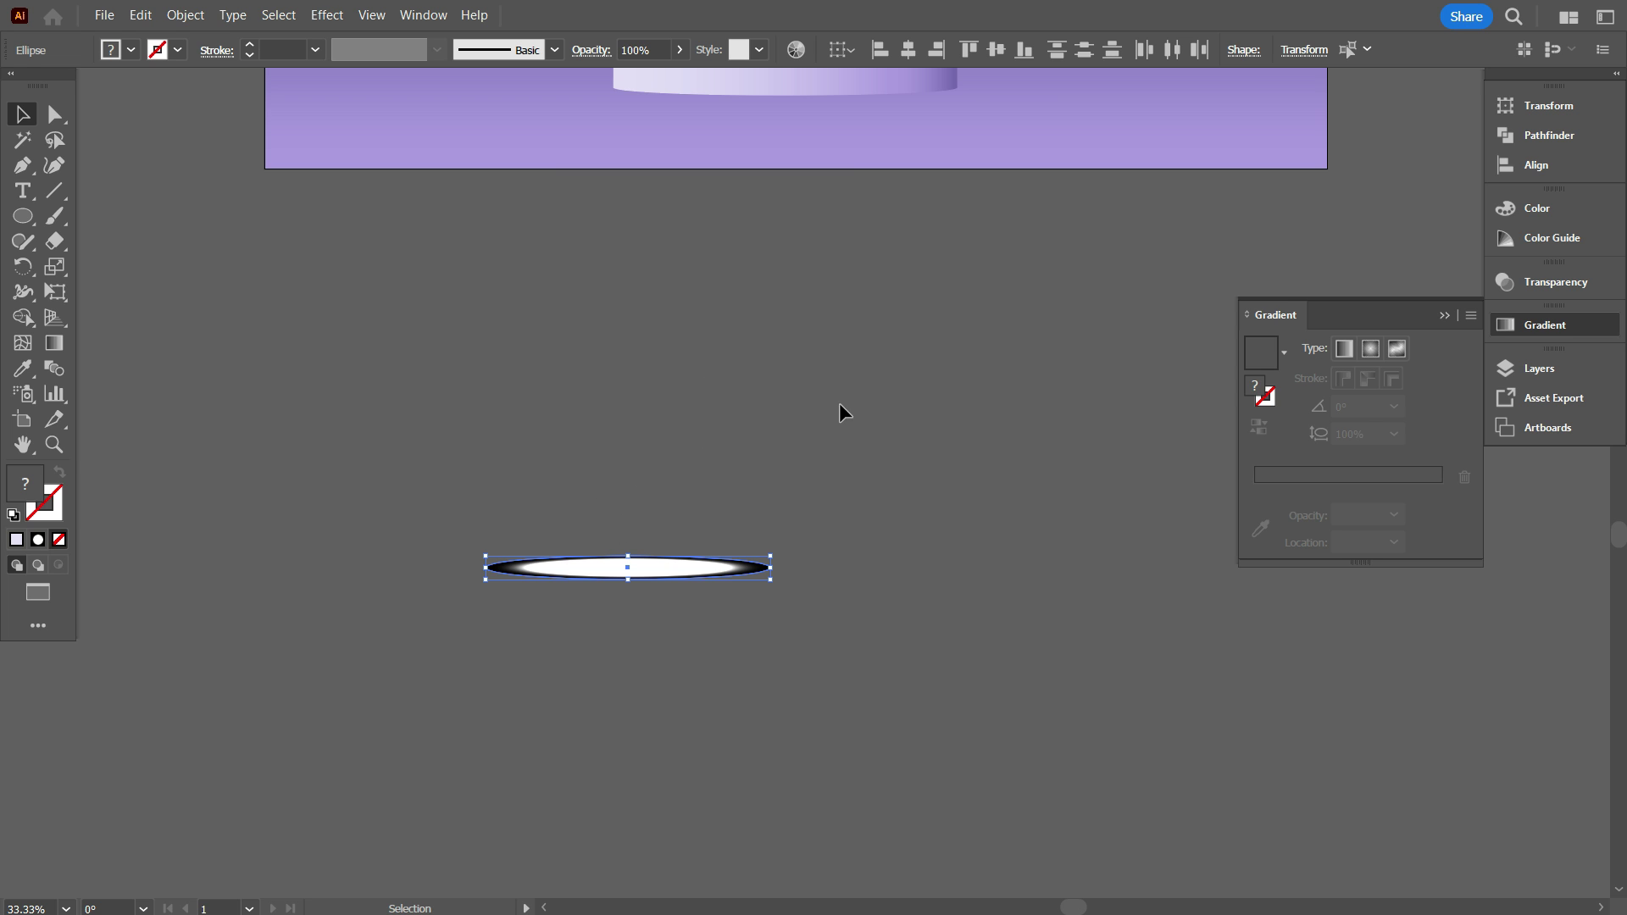
Make an opacity mask from the two stacked ellipses, with Clip on
left_click(1578, 287)
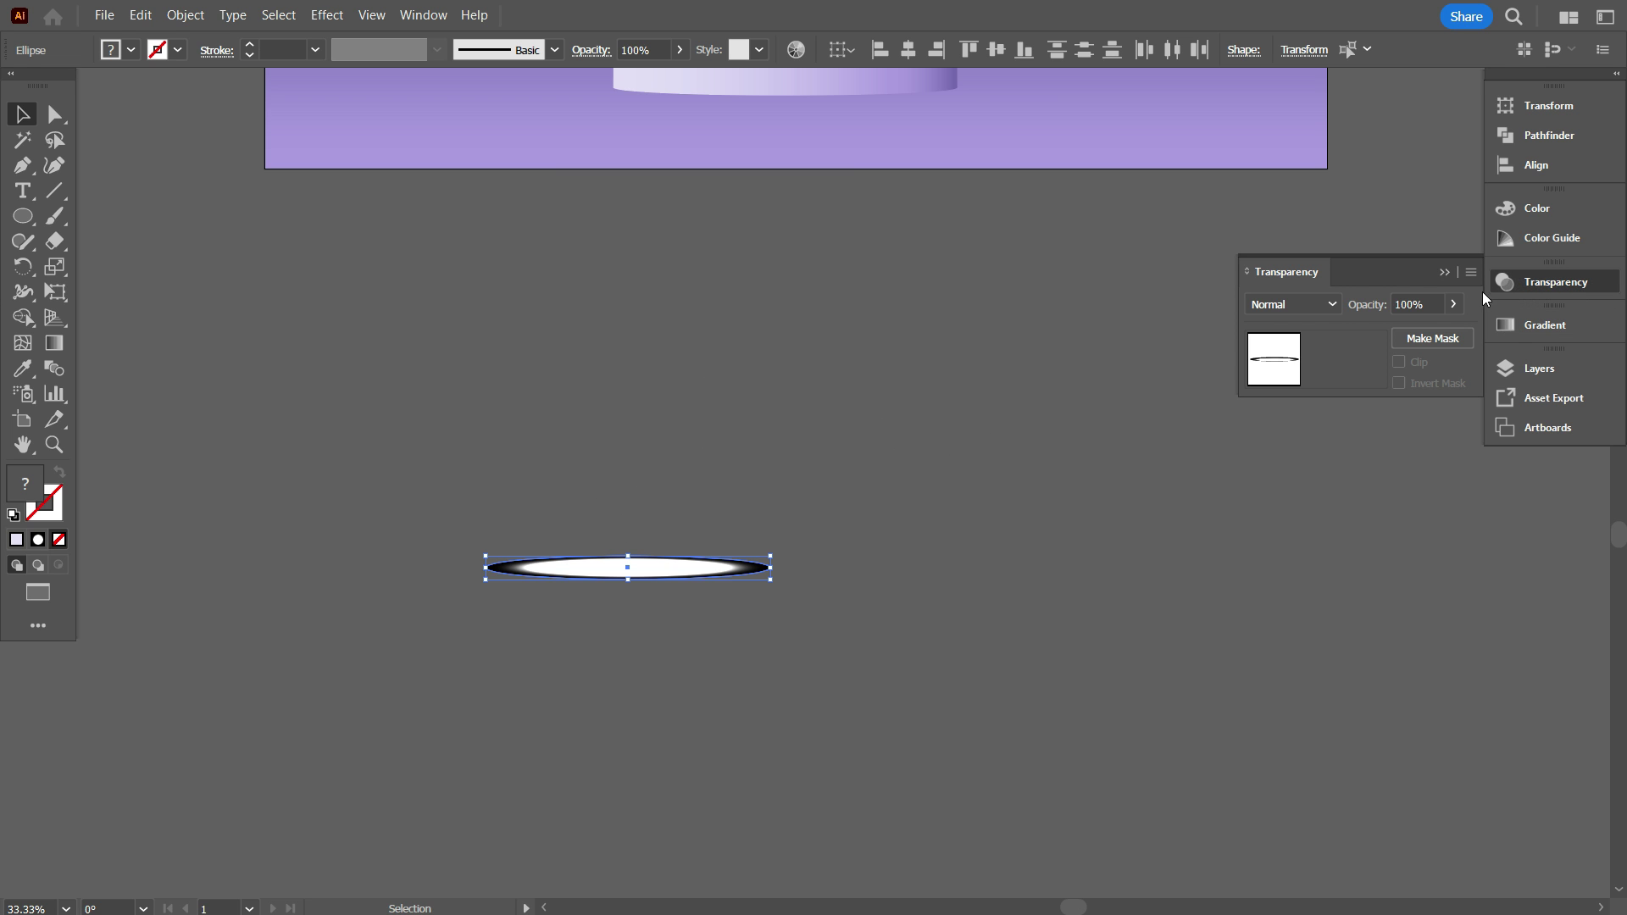
left_click(1429, 340)
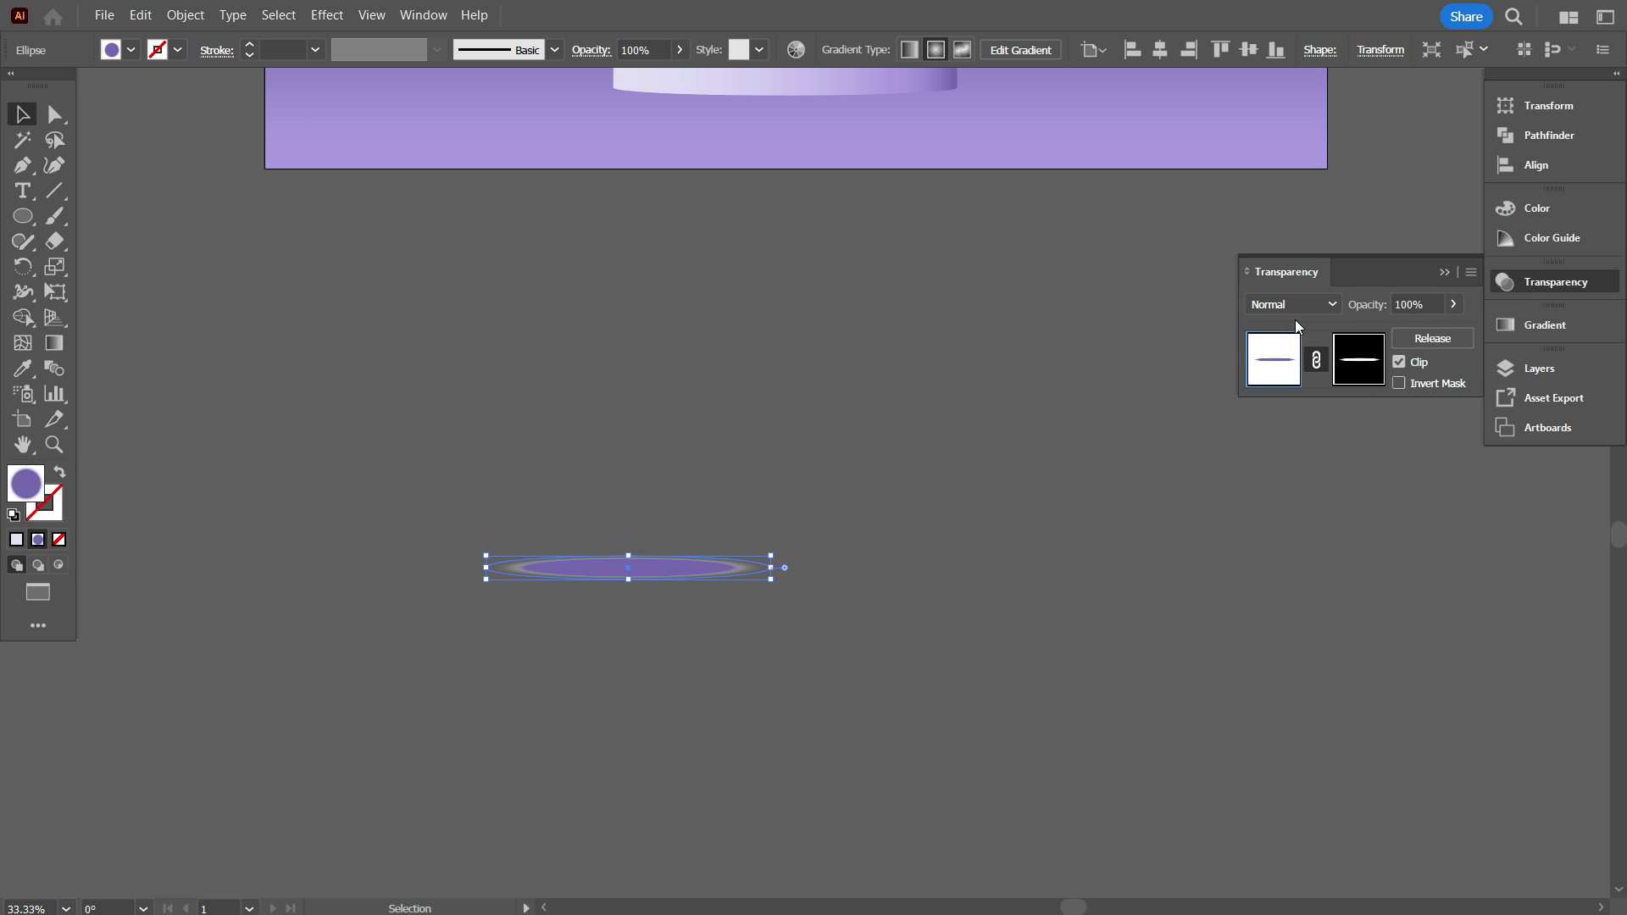
left_click(970, 568)
Move the masked ellipse onto the floor just below the podium's base
scroll(496, 763, "up", 2)
scroll(536, 760, "down", 1)
left_click_drag(571, 735, 654, 401)
scroll(654, 402, "up", 1)
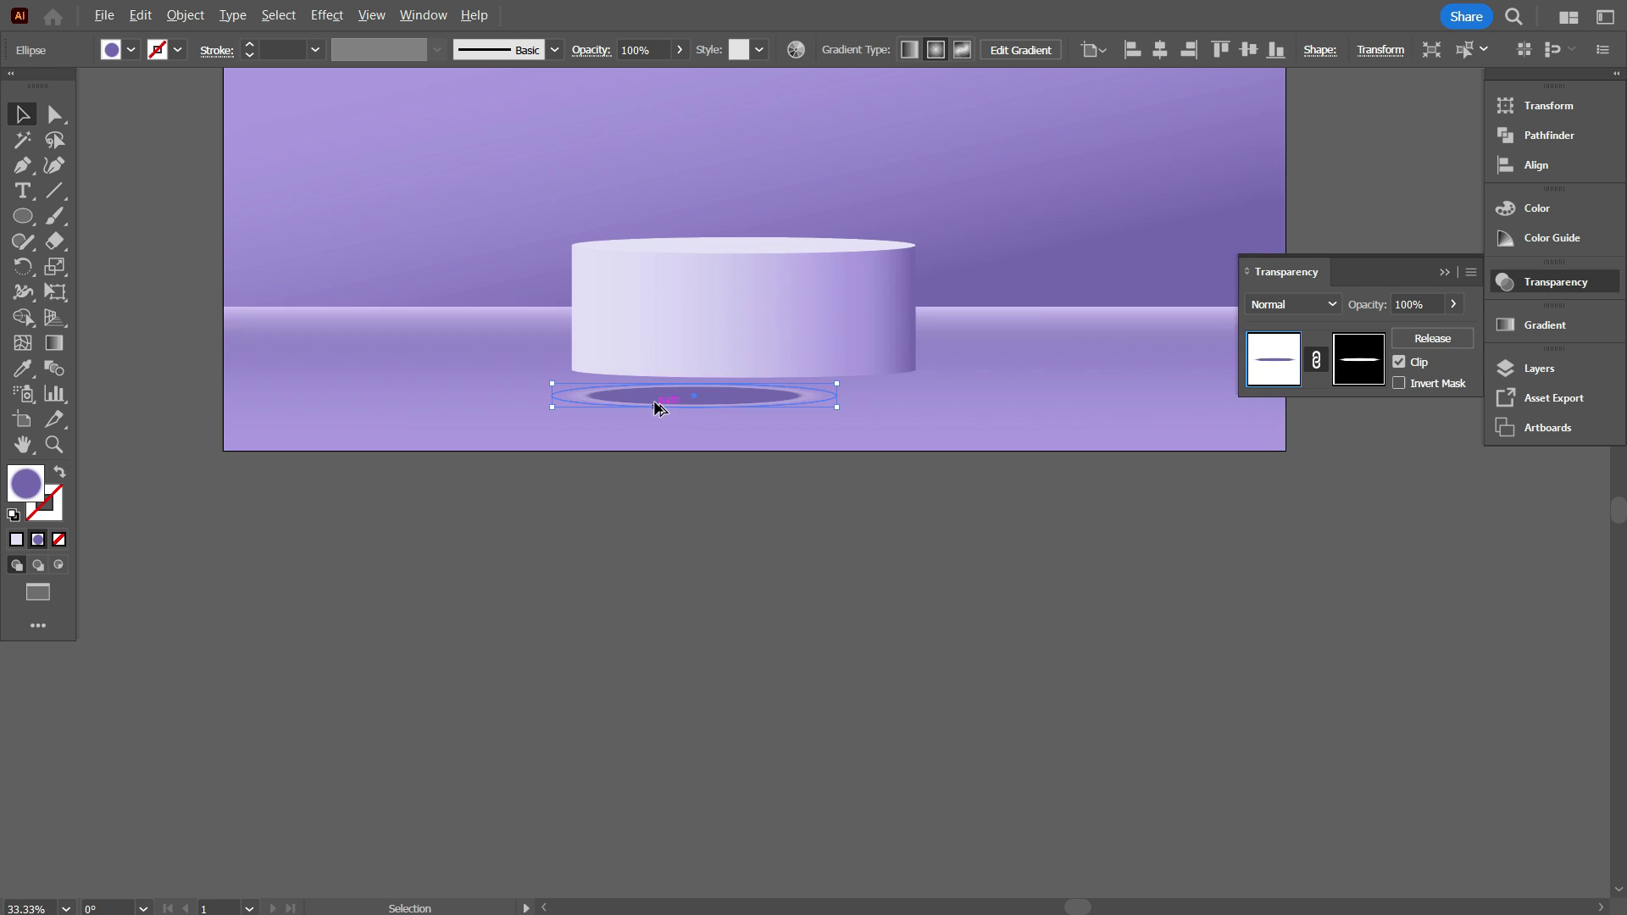
scroll(655, 402, "up", 2)
scroll(596, 448, "down", 1)
left_click(641, 607)
Enlarge the masked ellipse to about 1.6 times the podium's width and center it over the podium's base
left_click(702, 451)
left_click_drag(822, 453, 1061, 468)
left_click_drag(889, 471, 818, 449)
scroll(727, 462, "up", 1)
scroll(716, 424, "up", 2)
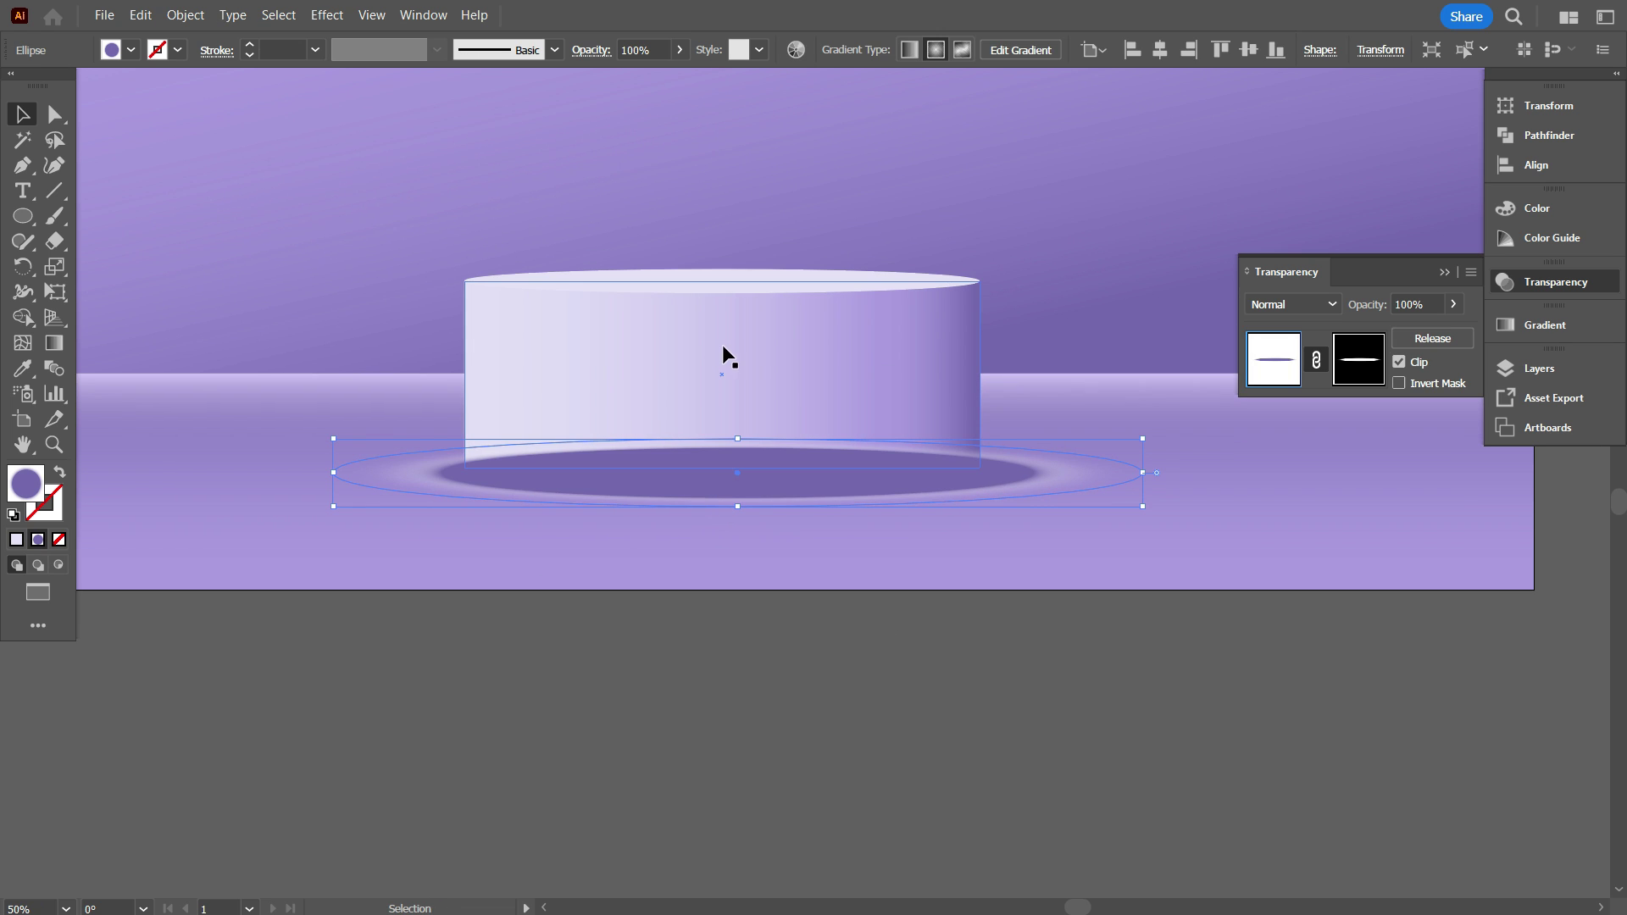
Bring the podium group to the front so it sits above the shadow ellipse
left_click(661, 637)
left_click(795, 348)
scroll(795, 348, "down", 1)
right_click(785, 339)
mouse_move(848, 759)
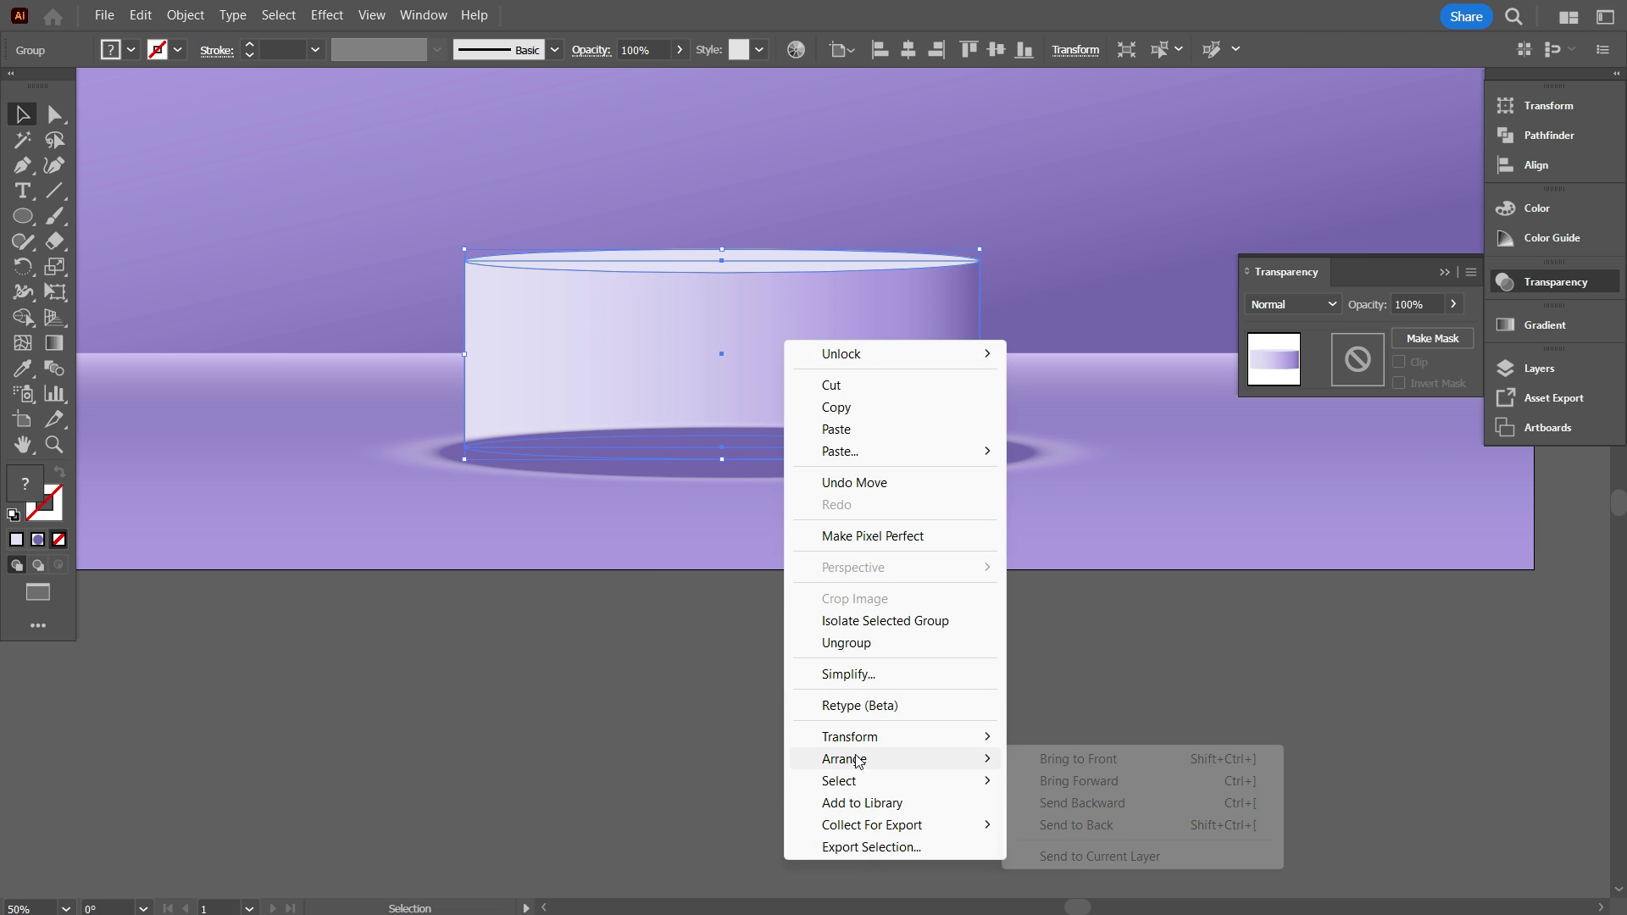
left_click(1119, 749)
left_click(927, 675)
Shrink the shadow ellipse slightly, place it just below the podium's base, and set its blending mode to Multiply
left_click_drag(888, 483, 873, 465)
left_click_drag(729, 479, 836, 492)
left_click(1300, 310)
left_click(1302, 312)
left_click(1294, 377)
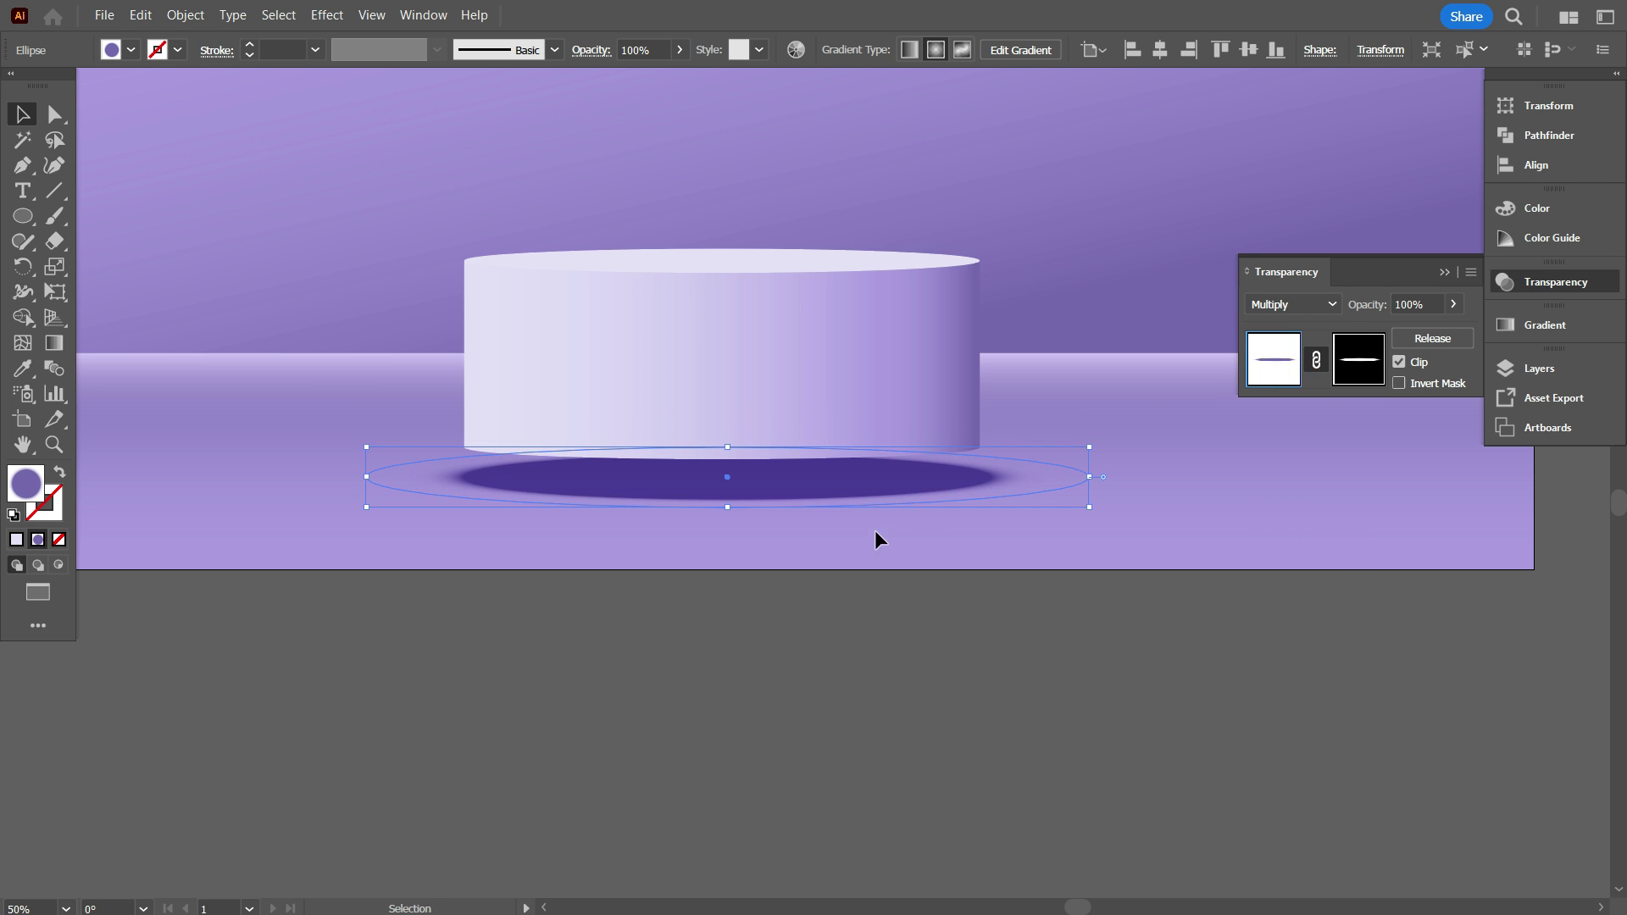
Flatten the shadow ellipse to about three quarters of its height and tuck it under the podium, about 1.4 times the podium's width
mouse_move(733, 513)
left_mouse_down()
mouse_move(732, 482)
mouse_move(740, 516)
left_mouse_up()
mouse_move(750, 490)
left_mouse_down()
mouse_move(755, 464)
mouse_move(738, 521)
mouse_move(754, 460)
left_mouse_up()
scroll(754, 466, "up", 1)
left_click_drag(1155, 489, 1086, 486)
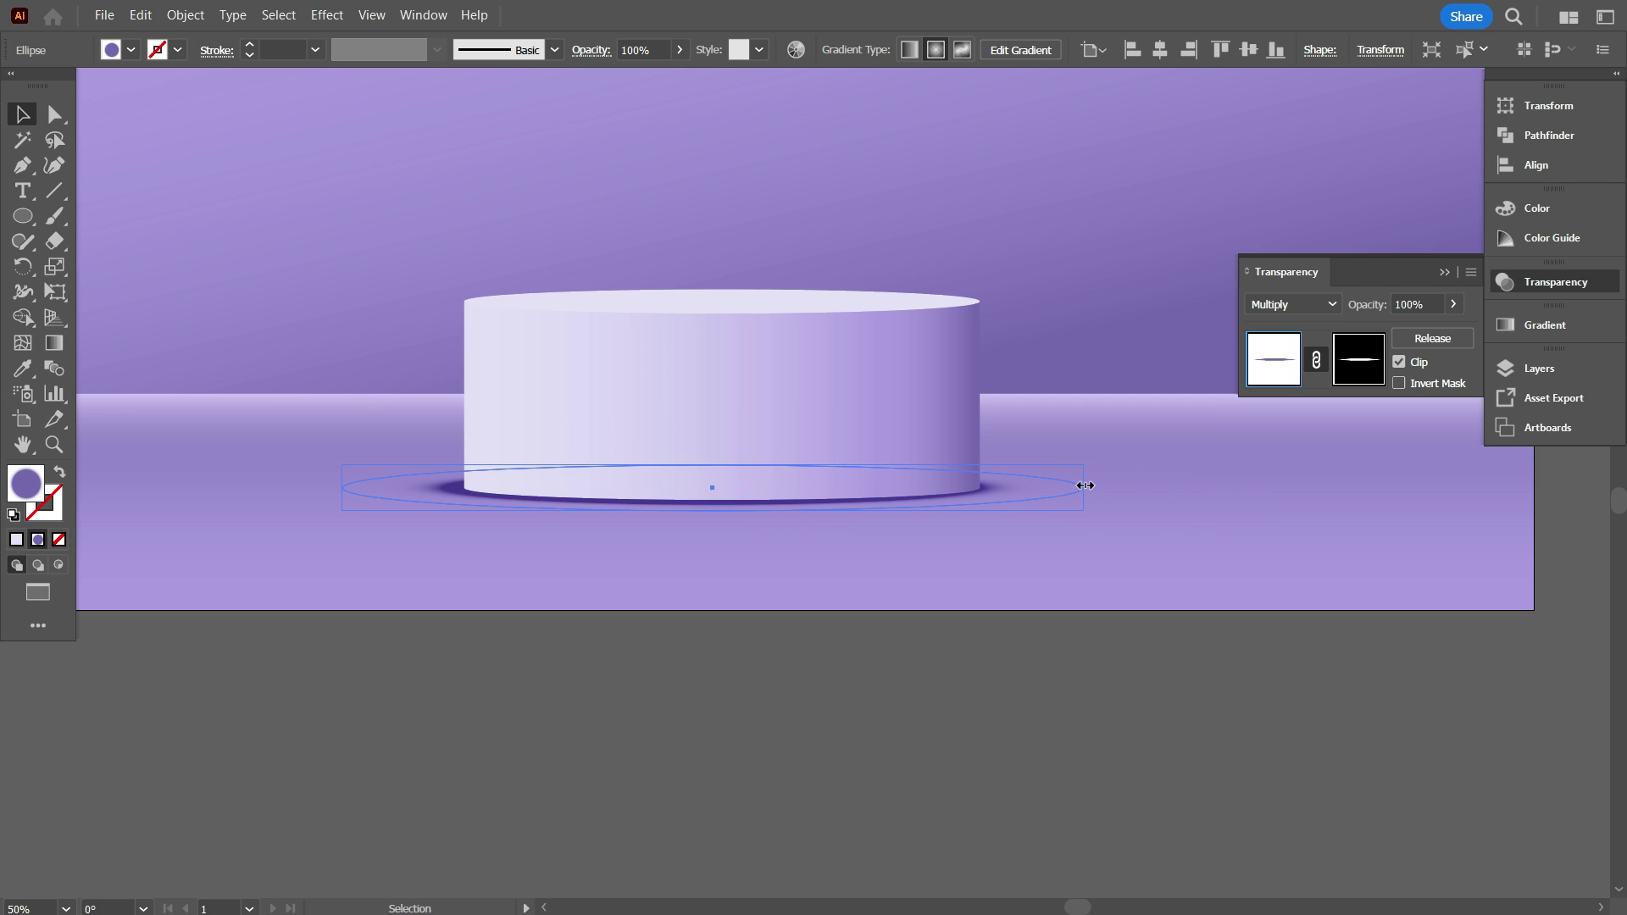
left_click_drag(343, 491, 365, 492)
left_click(502, 634)
Group the podium together with its shadow ellipse
scroll(693, 610, "down", 2)
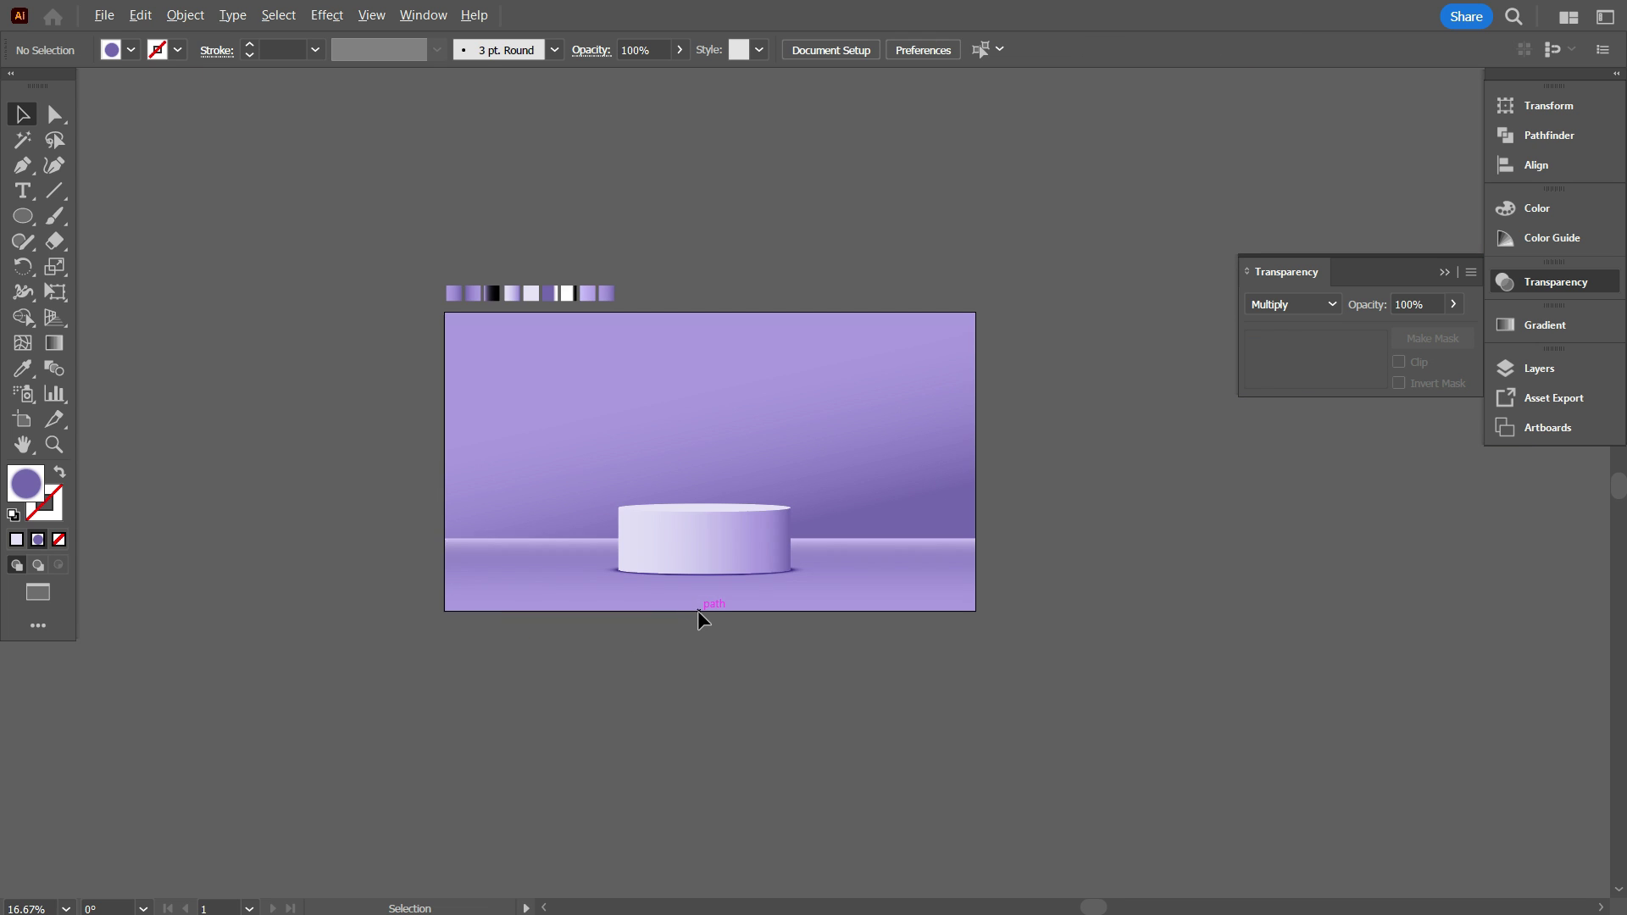
left_click_drag(806, 655, 616, 403)
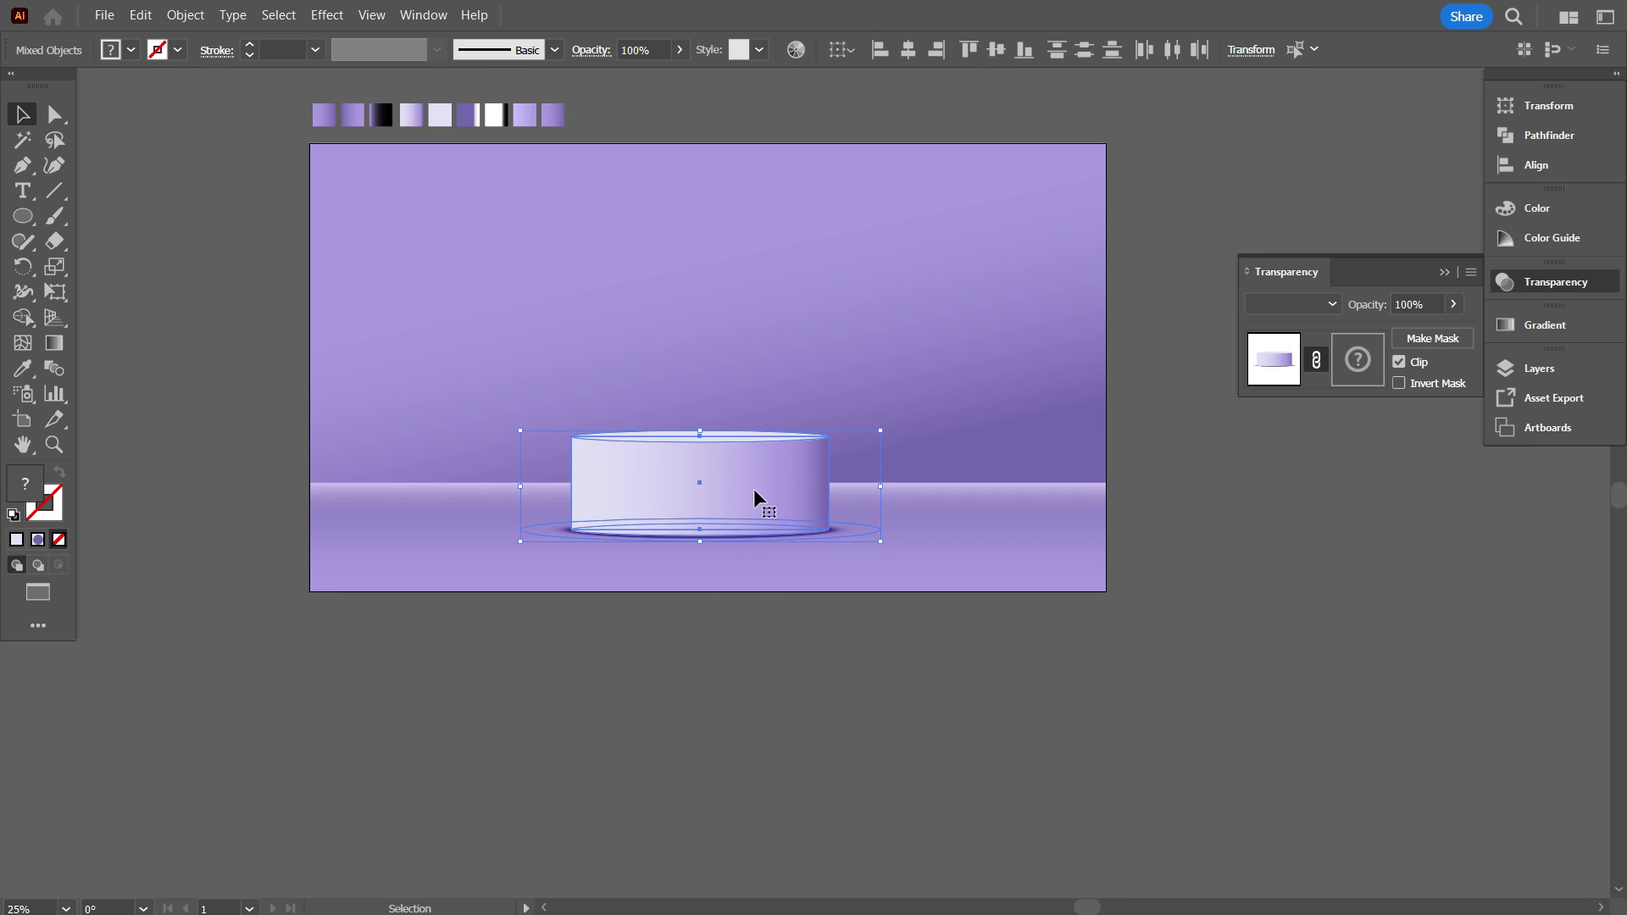
right_click(796, 329)
left_click(883, 610)
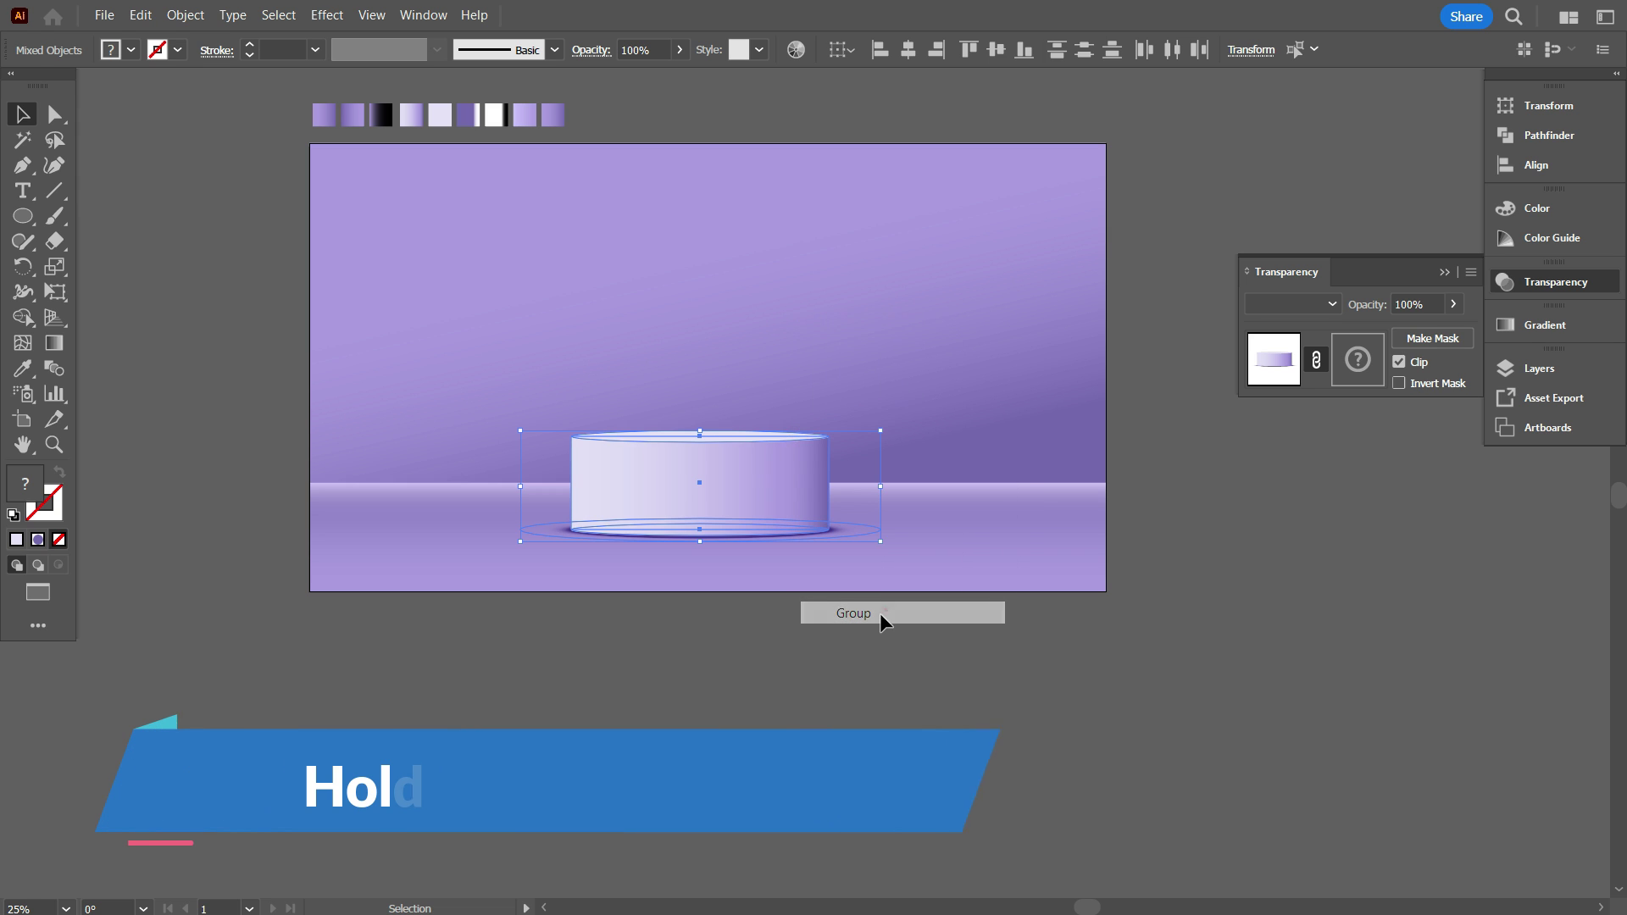
Duplicate the podium group, scale the copy to about half size, and place one small podium on each side of the large one
left_click_drag(755, 521, 559, 534)
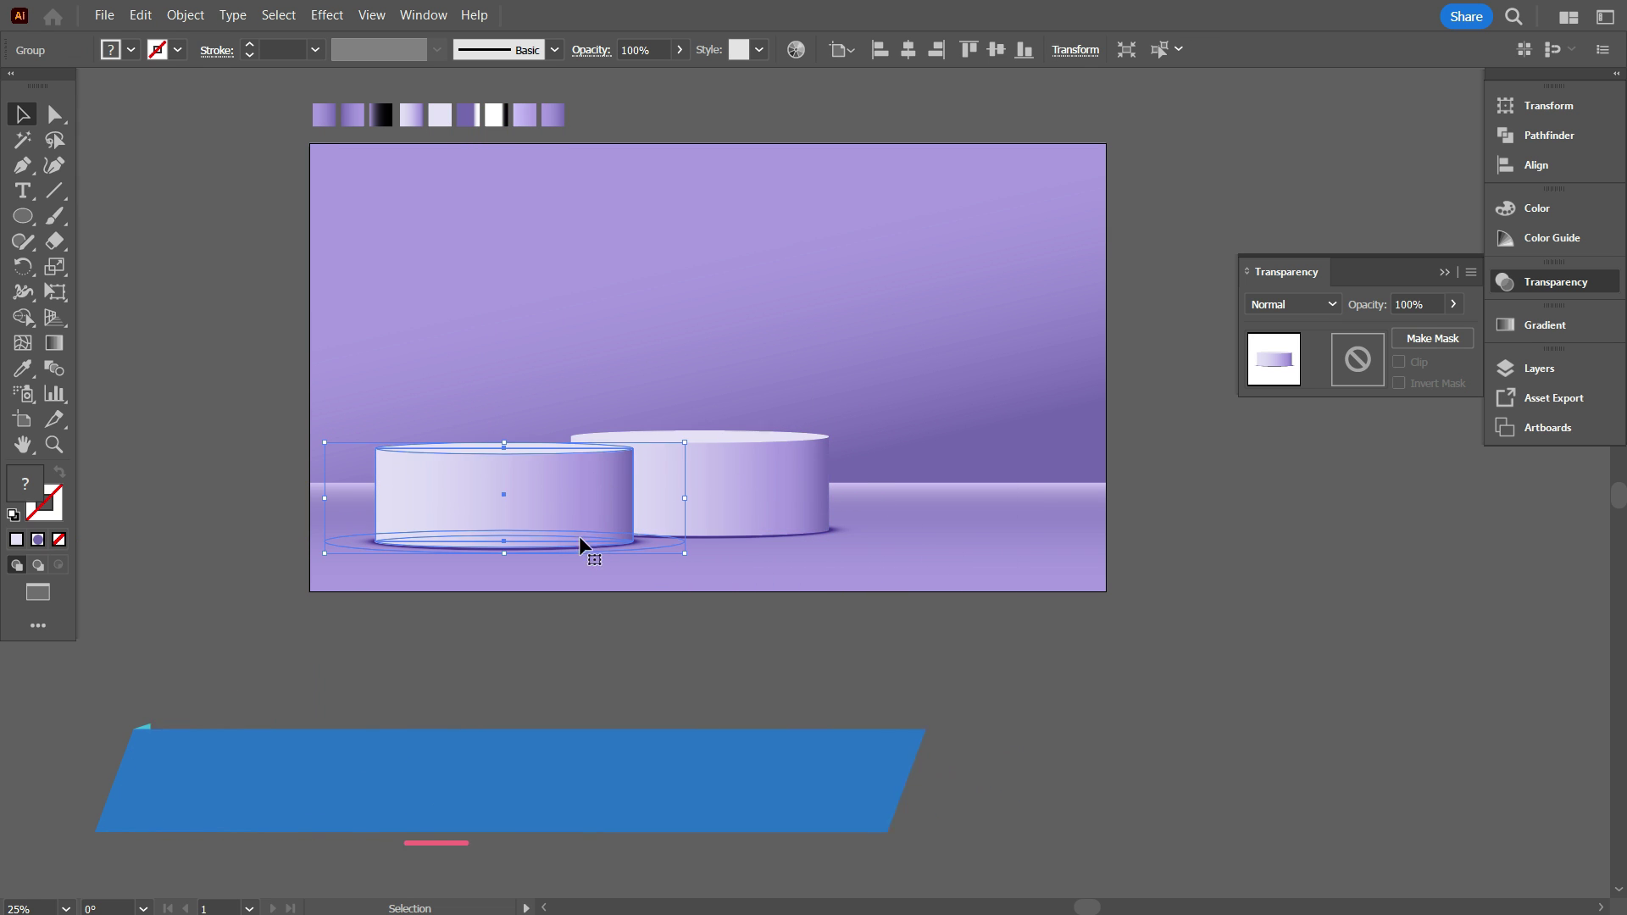
scroll(705, 576, "up", 1)
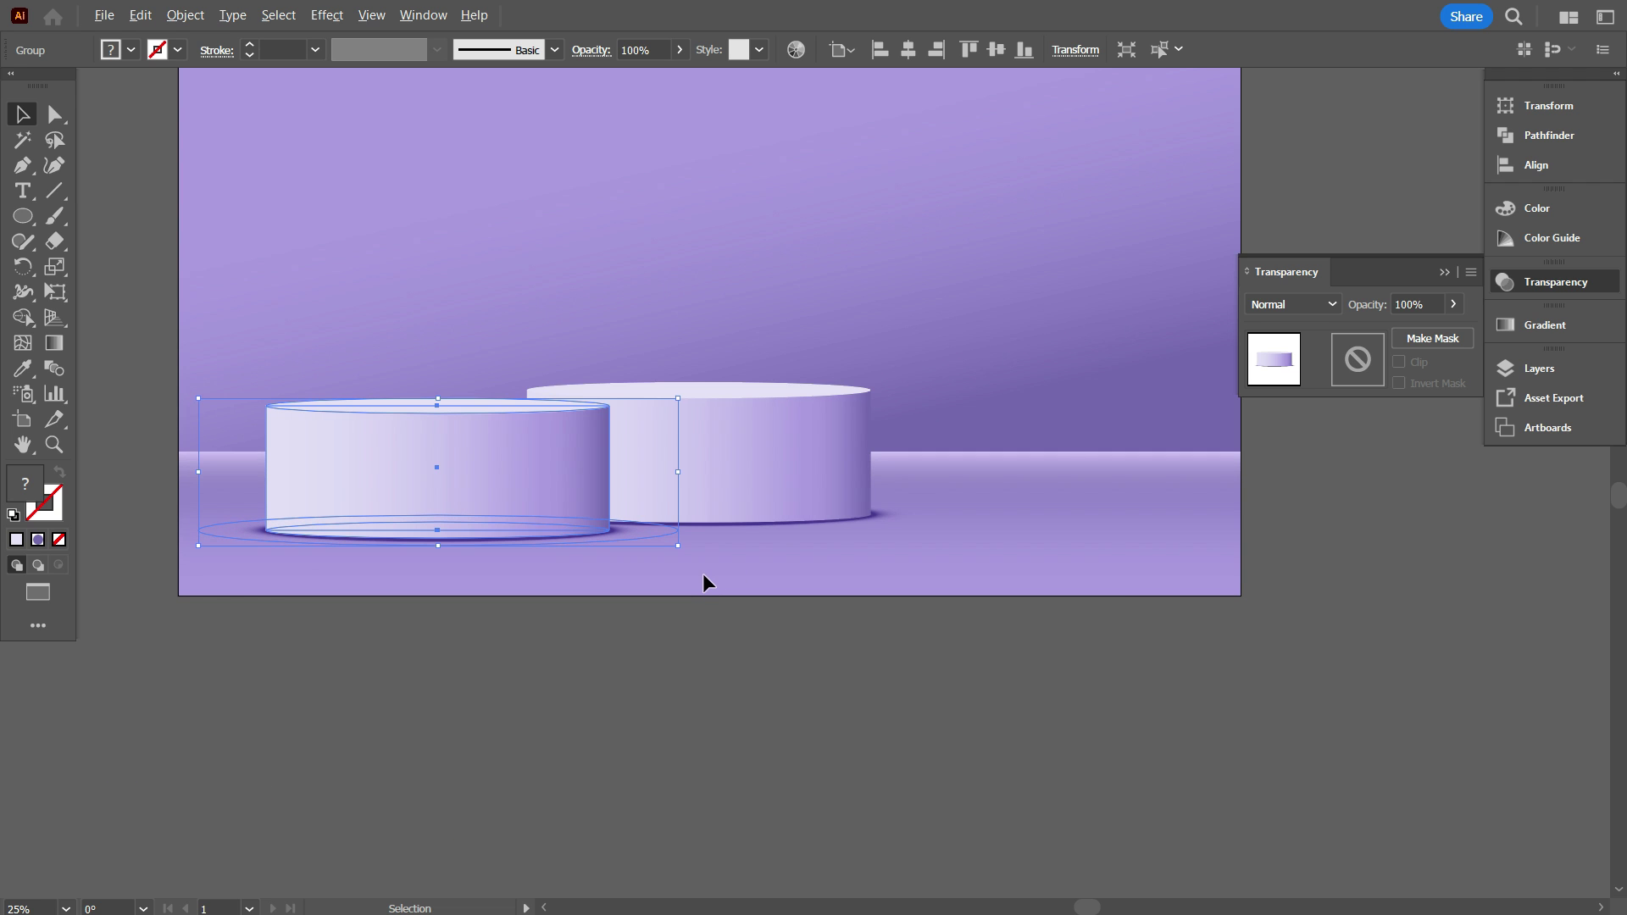
left_click_drag(678, 399, 431, 462)
left_click(469, 577)
left_click_drag(327, 522, 937, 464)
left_click_drag(398, 527, 519, 470)
Align the top edges of the two small podiums and group them
left_click(801, 609)
left_click(912, 440)
left_click(489, 451, "shift")
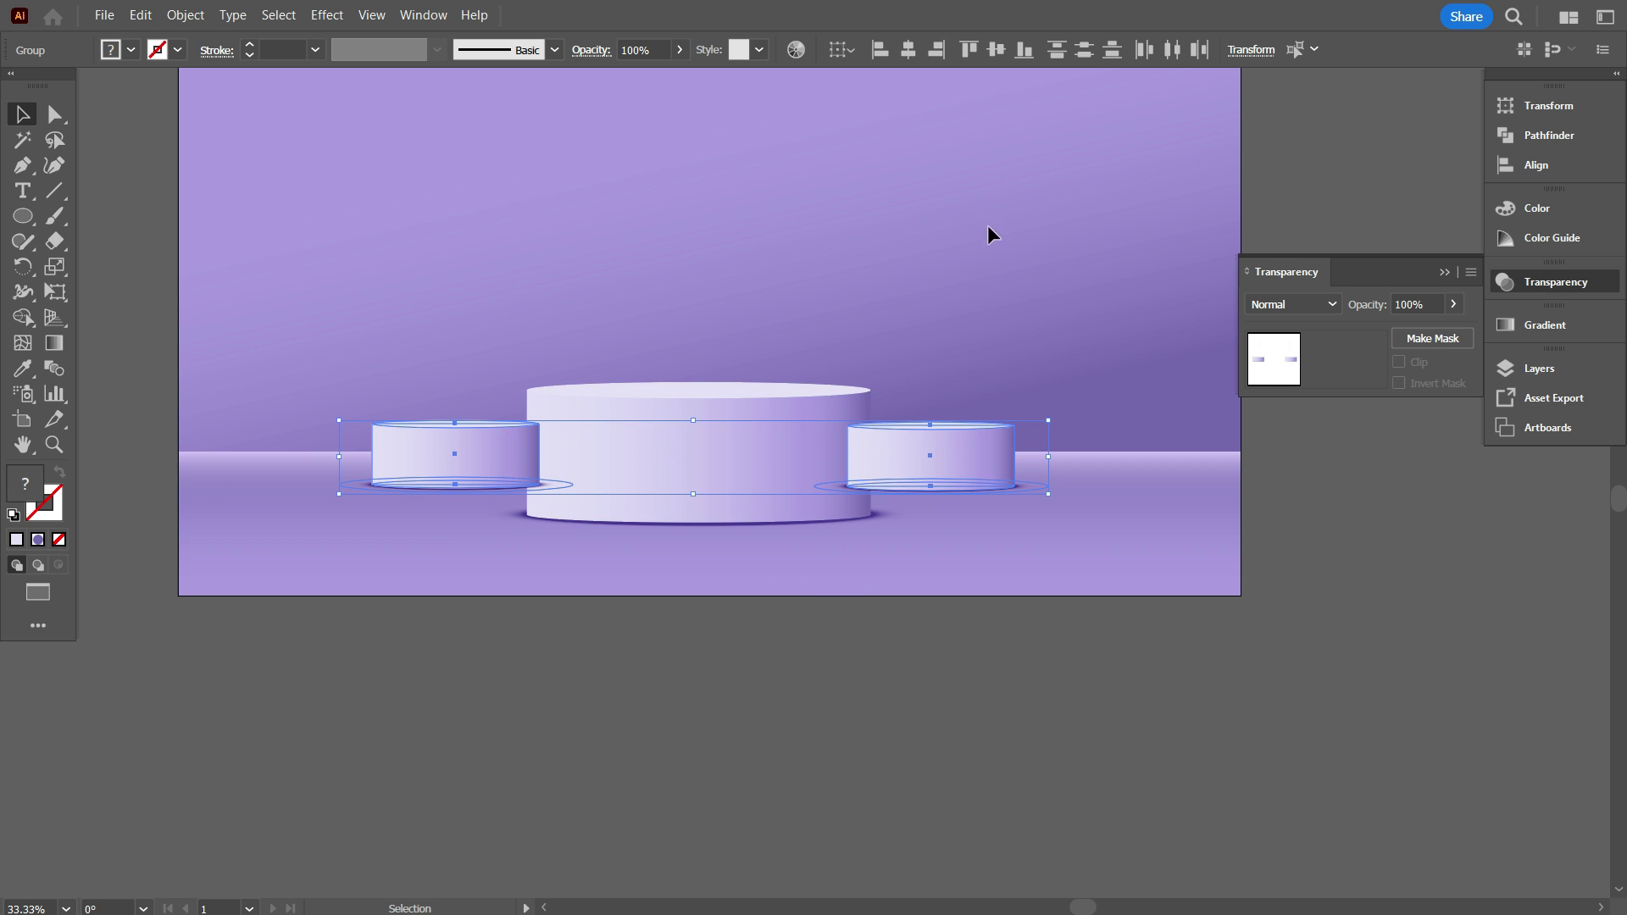
left_click(968, 51)
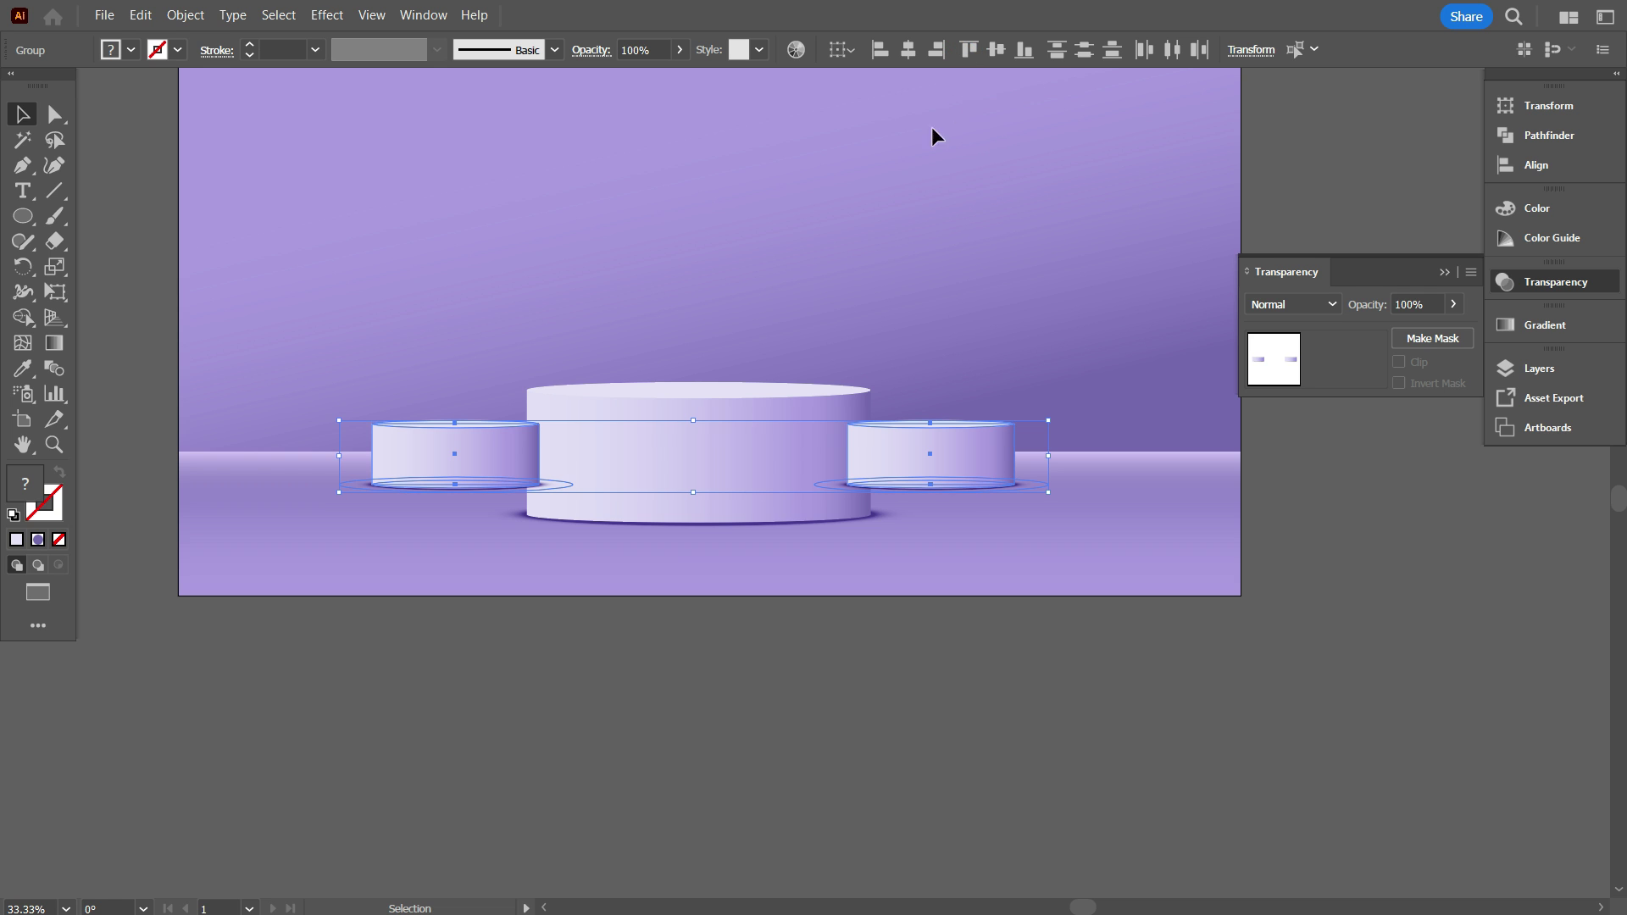
right_click(760, 195)
left_click(848, 483)
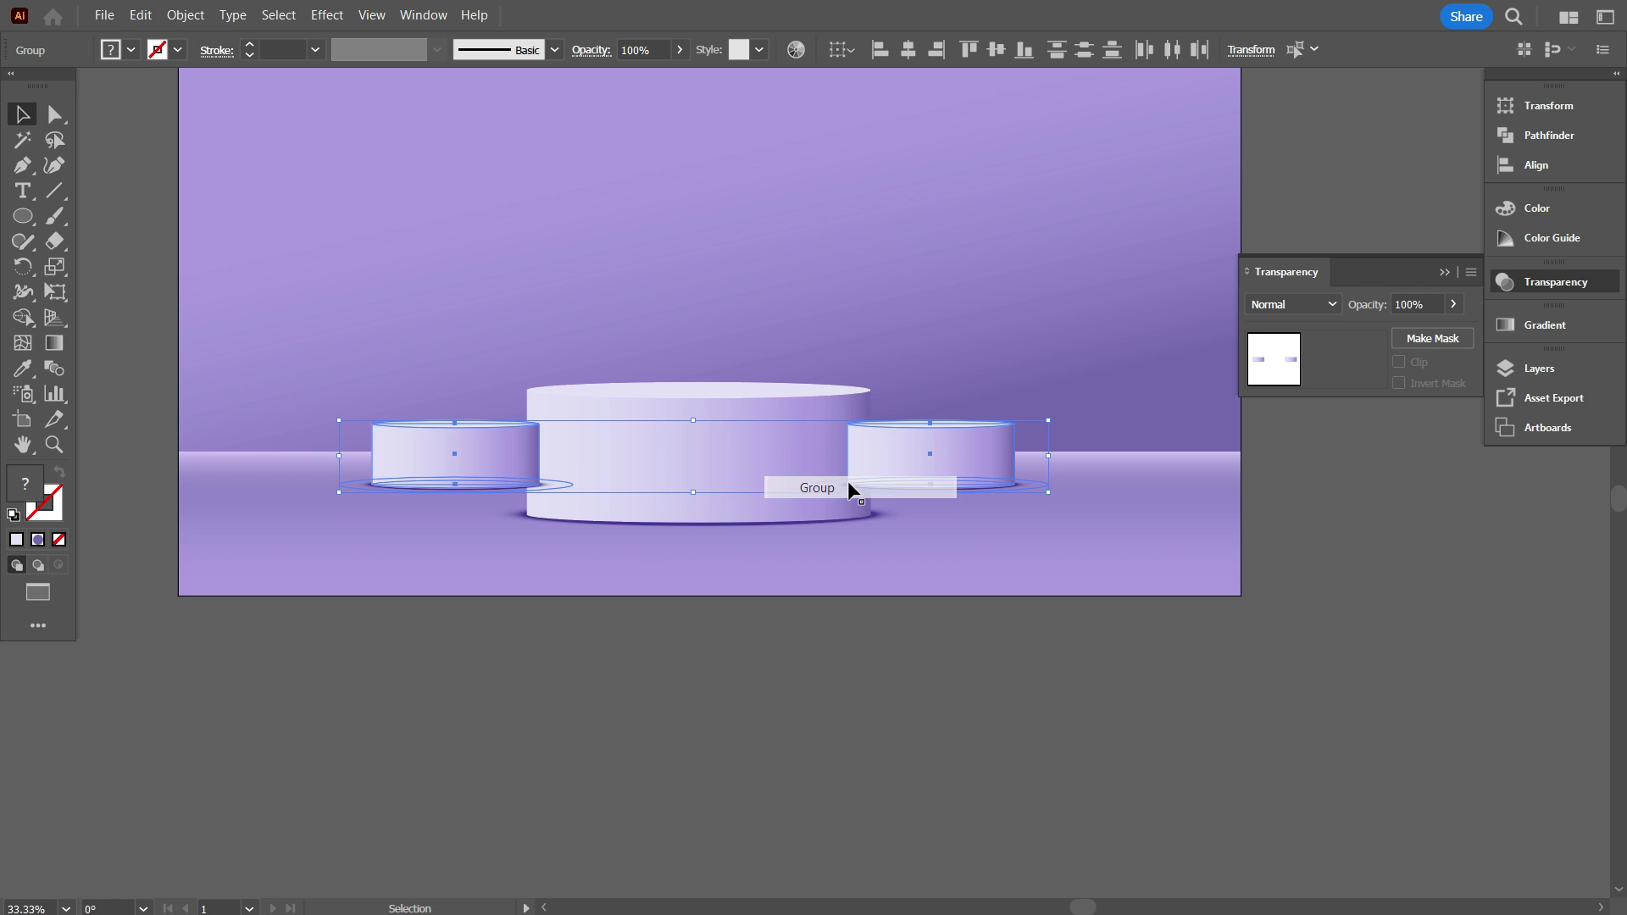
left_click(837, 622)
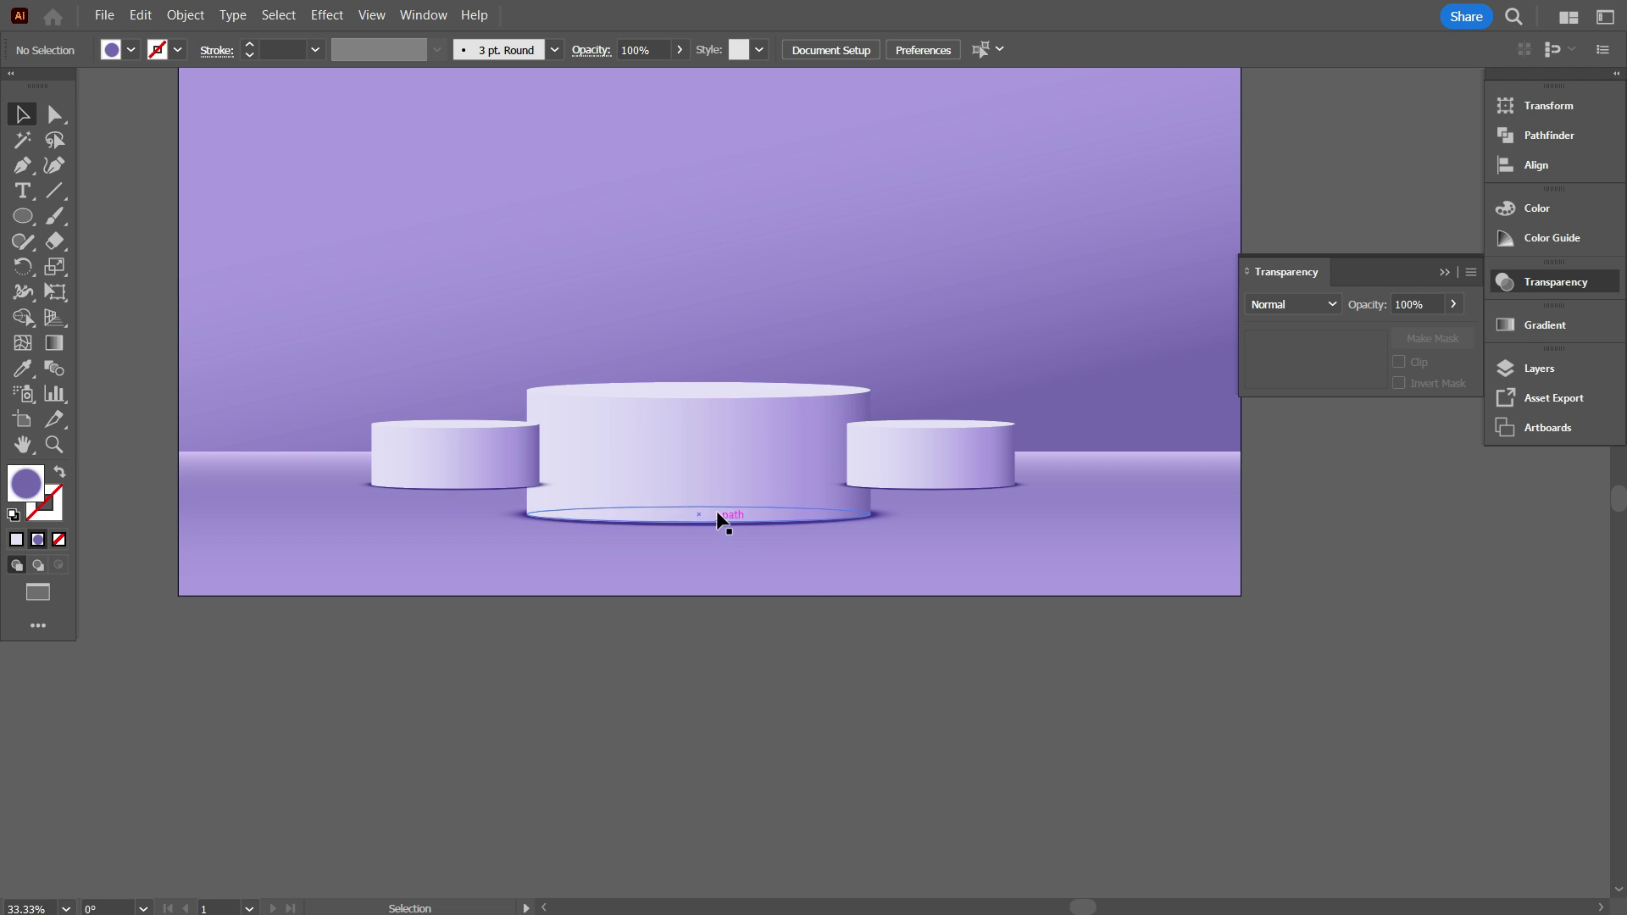
Bring the large center podium to the front of the two small ones
left_click(722, 489)
right_click(738, 424)
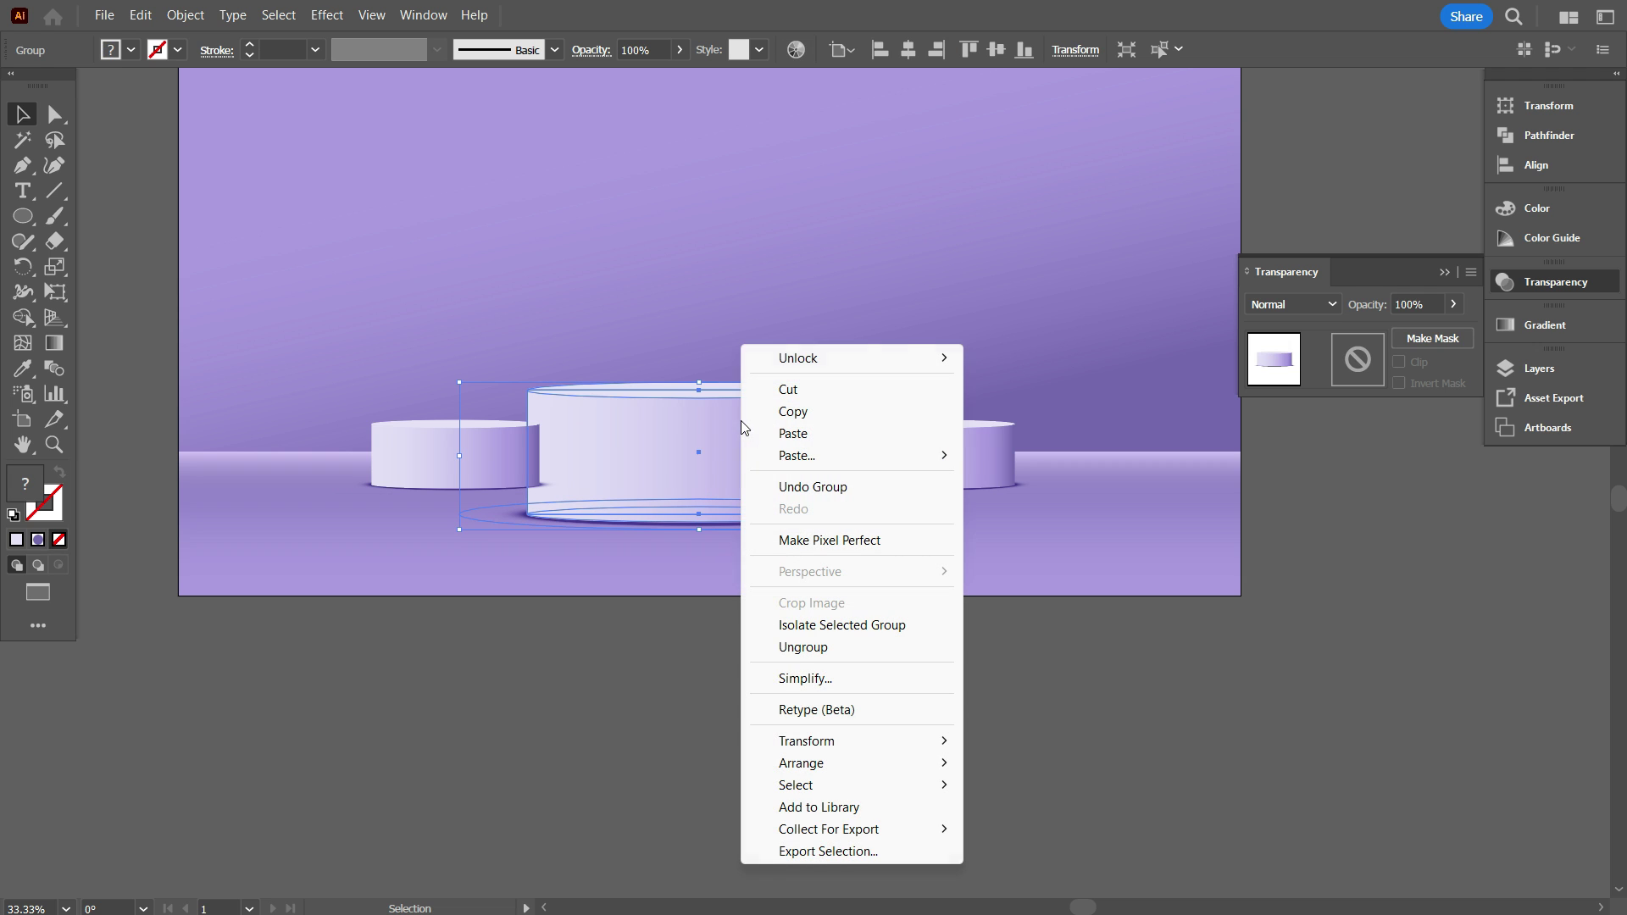
mouse_move(812, 766)
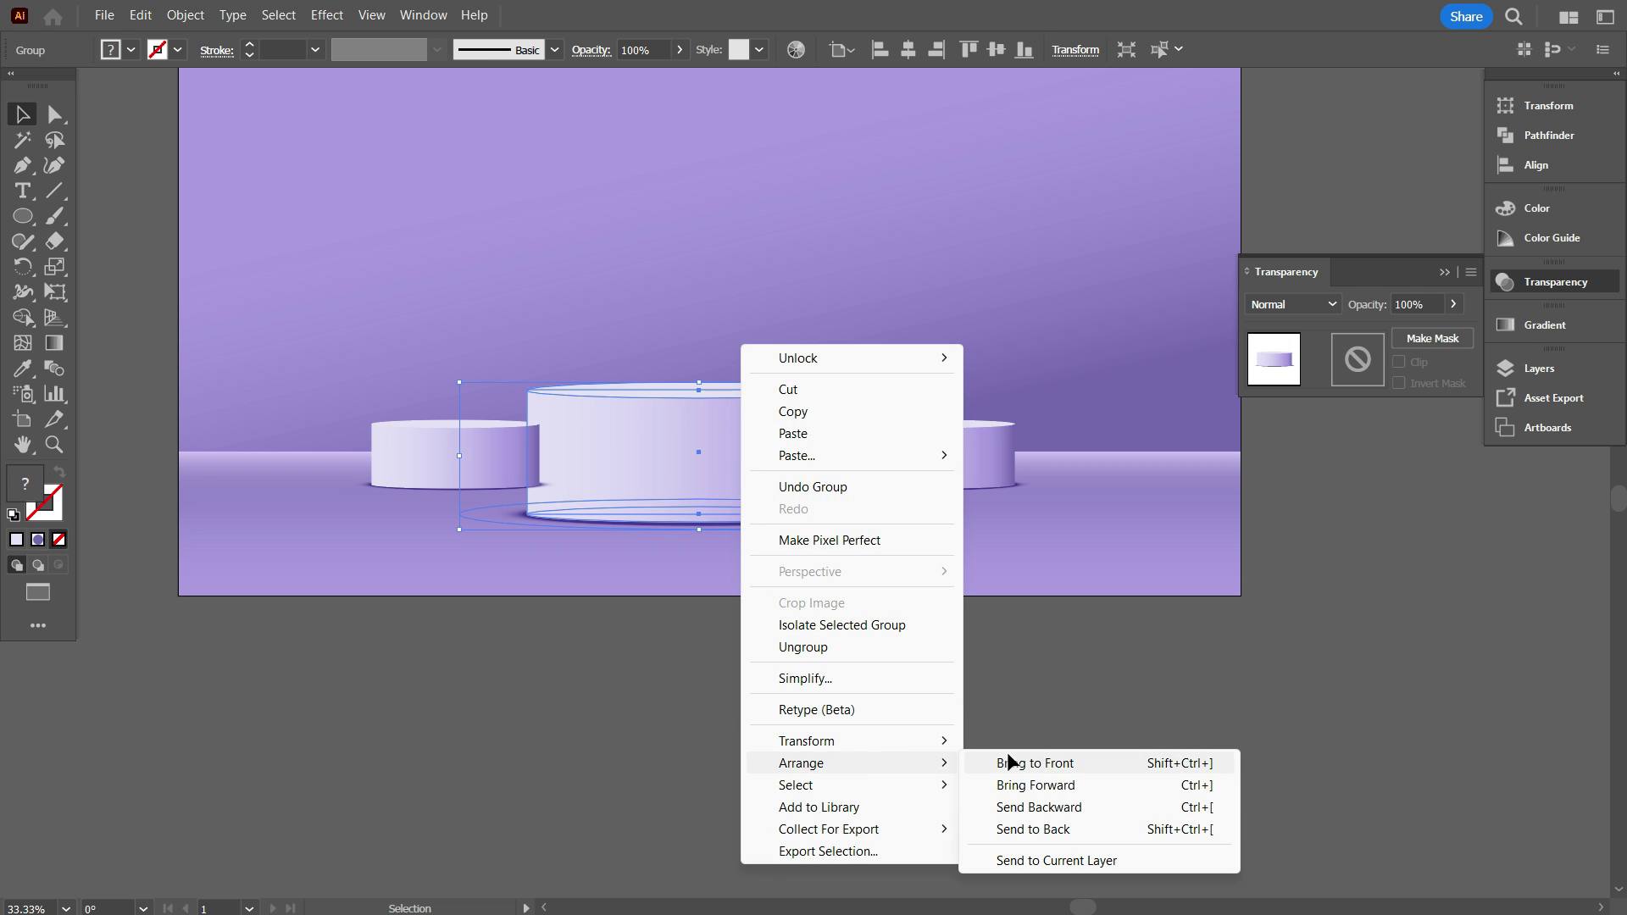
left_click(1017, 763)
left_click(1007, 751)
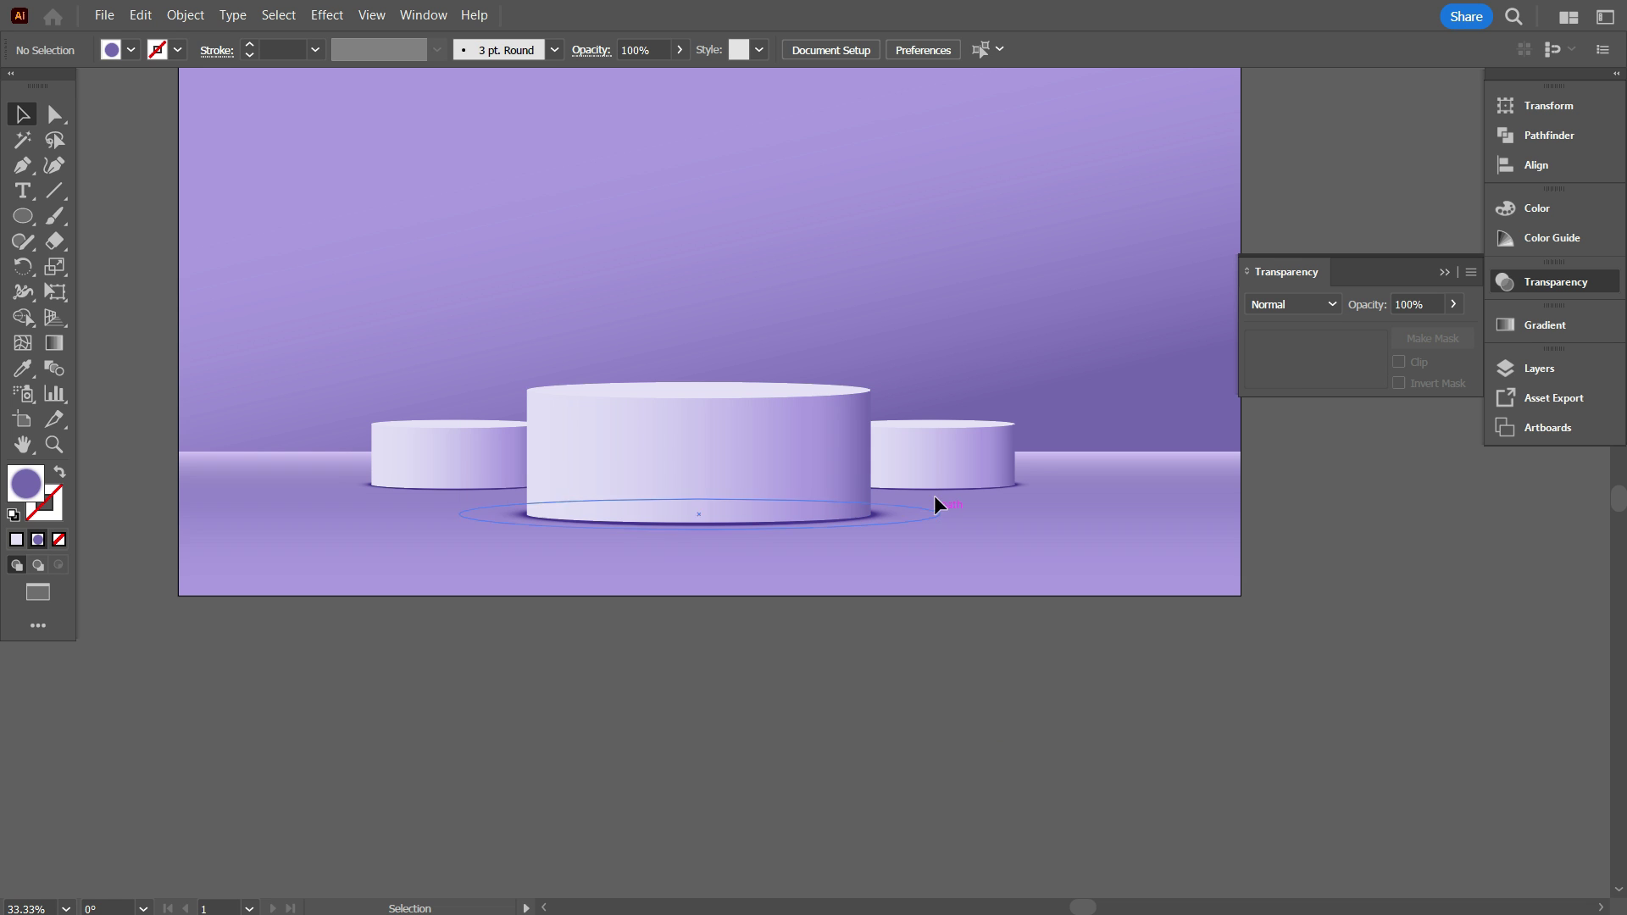
Center the large podium and the small podium pair horizontally on each other
left_click(961, 467)
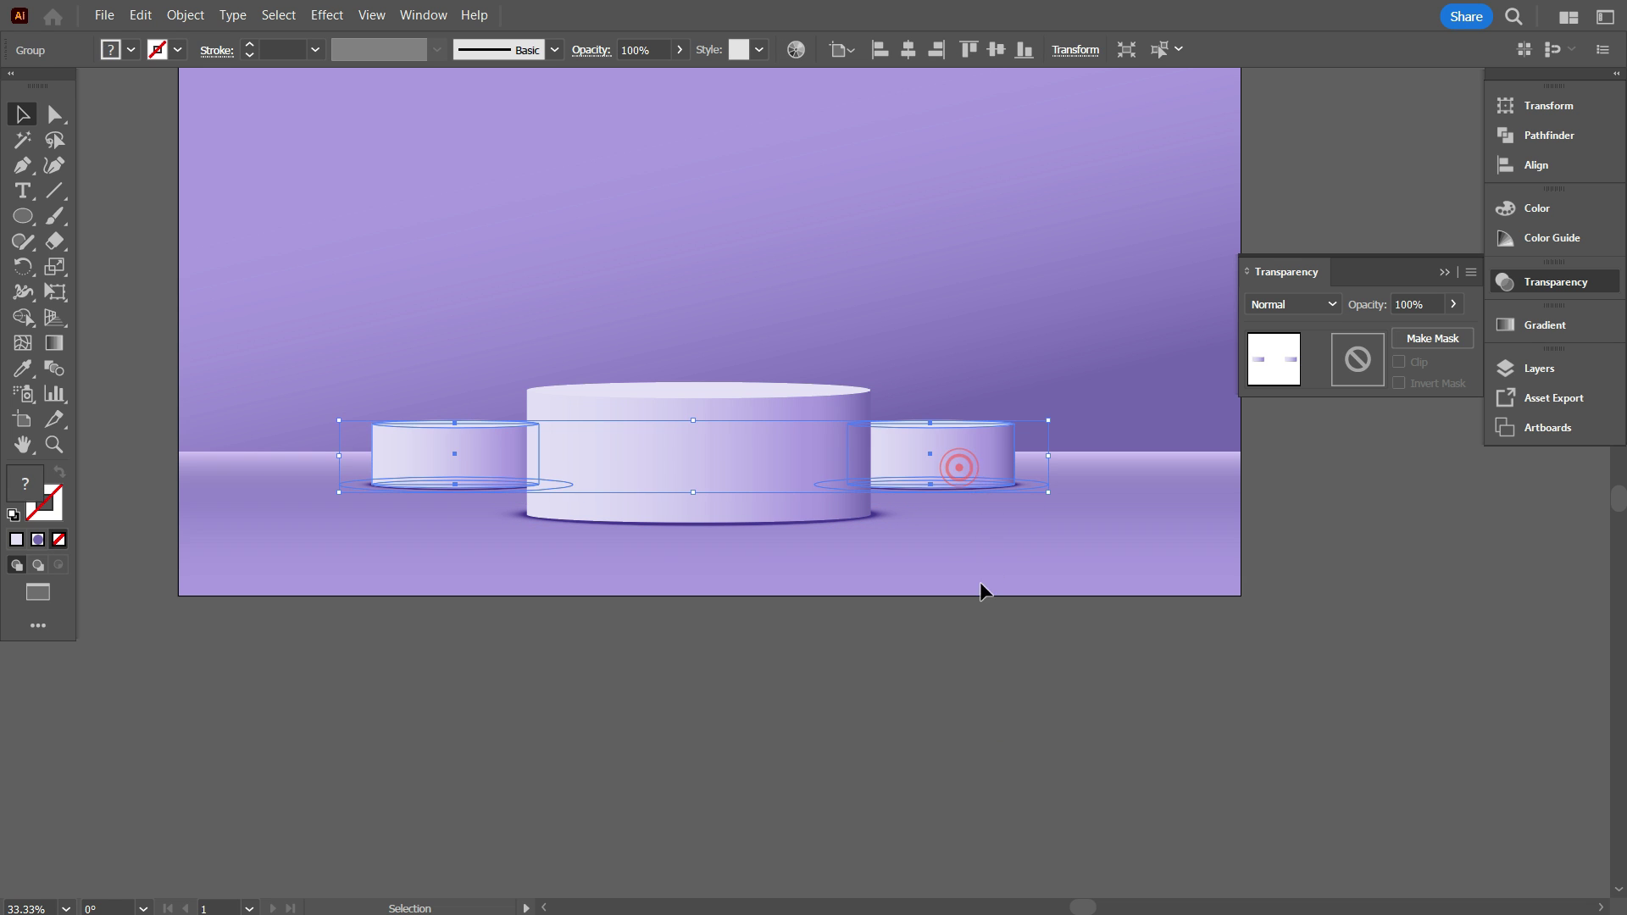
left_click(721, 524, "shift")
left_click(906, 51)
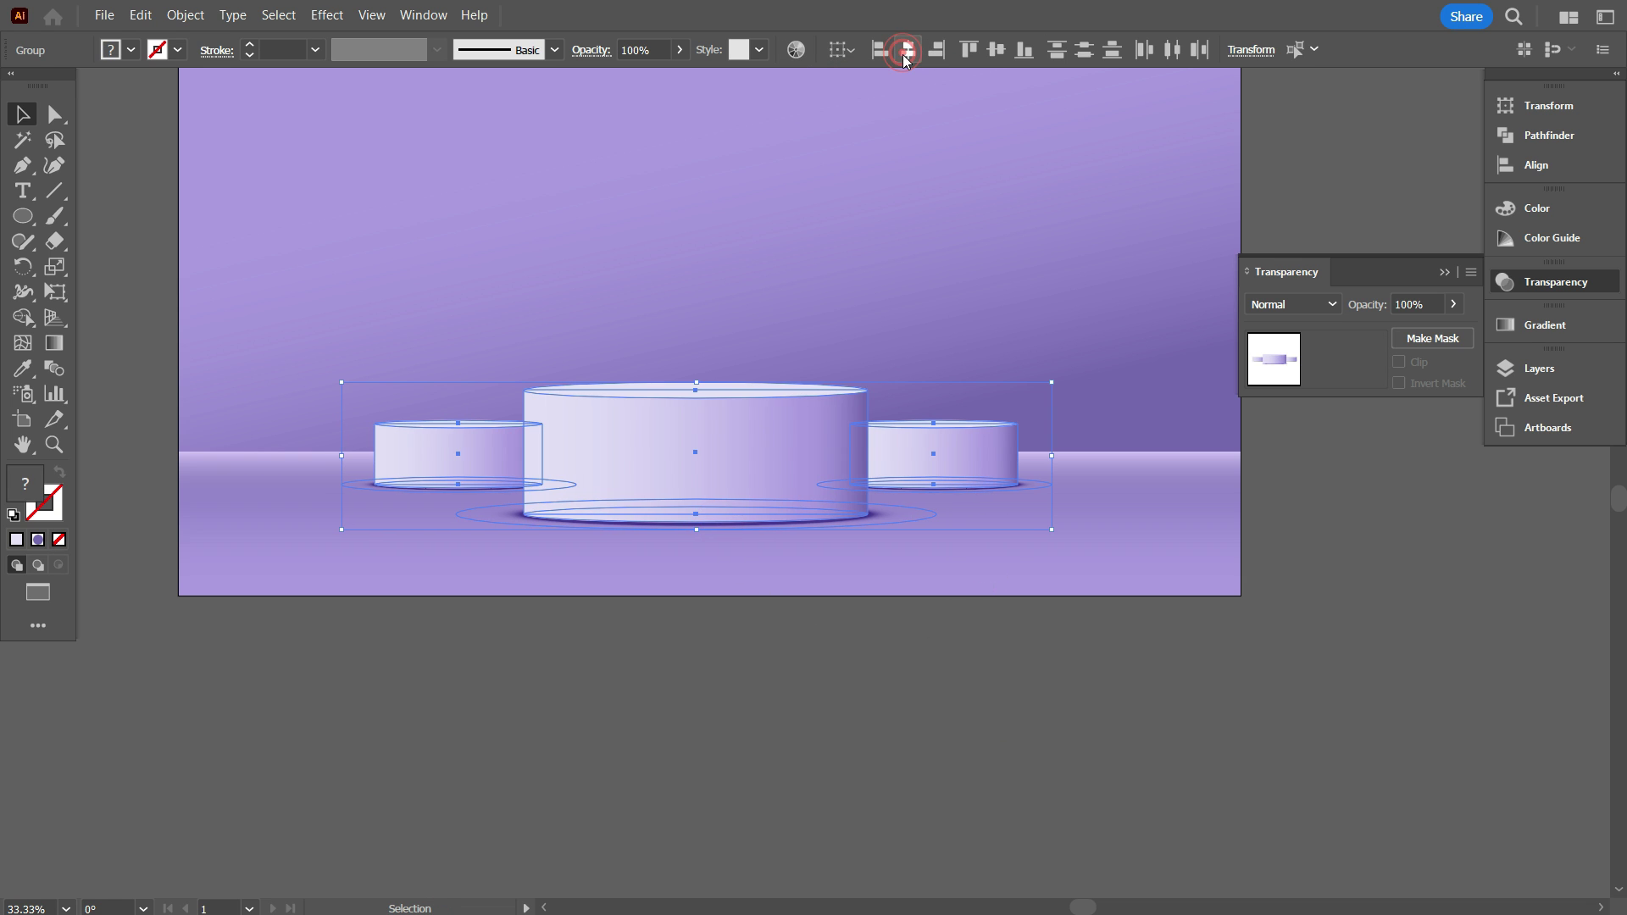
scroll(842, 365, "up", 2)
Group all three podiums and center the group horizontally on the artboard
right_click(831, 195)
left_click(895, 485)
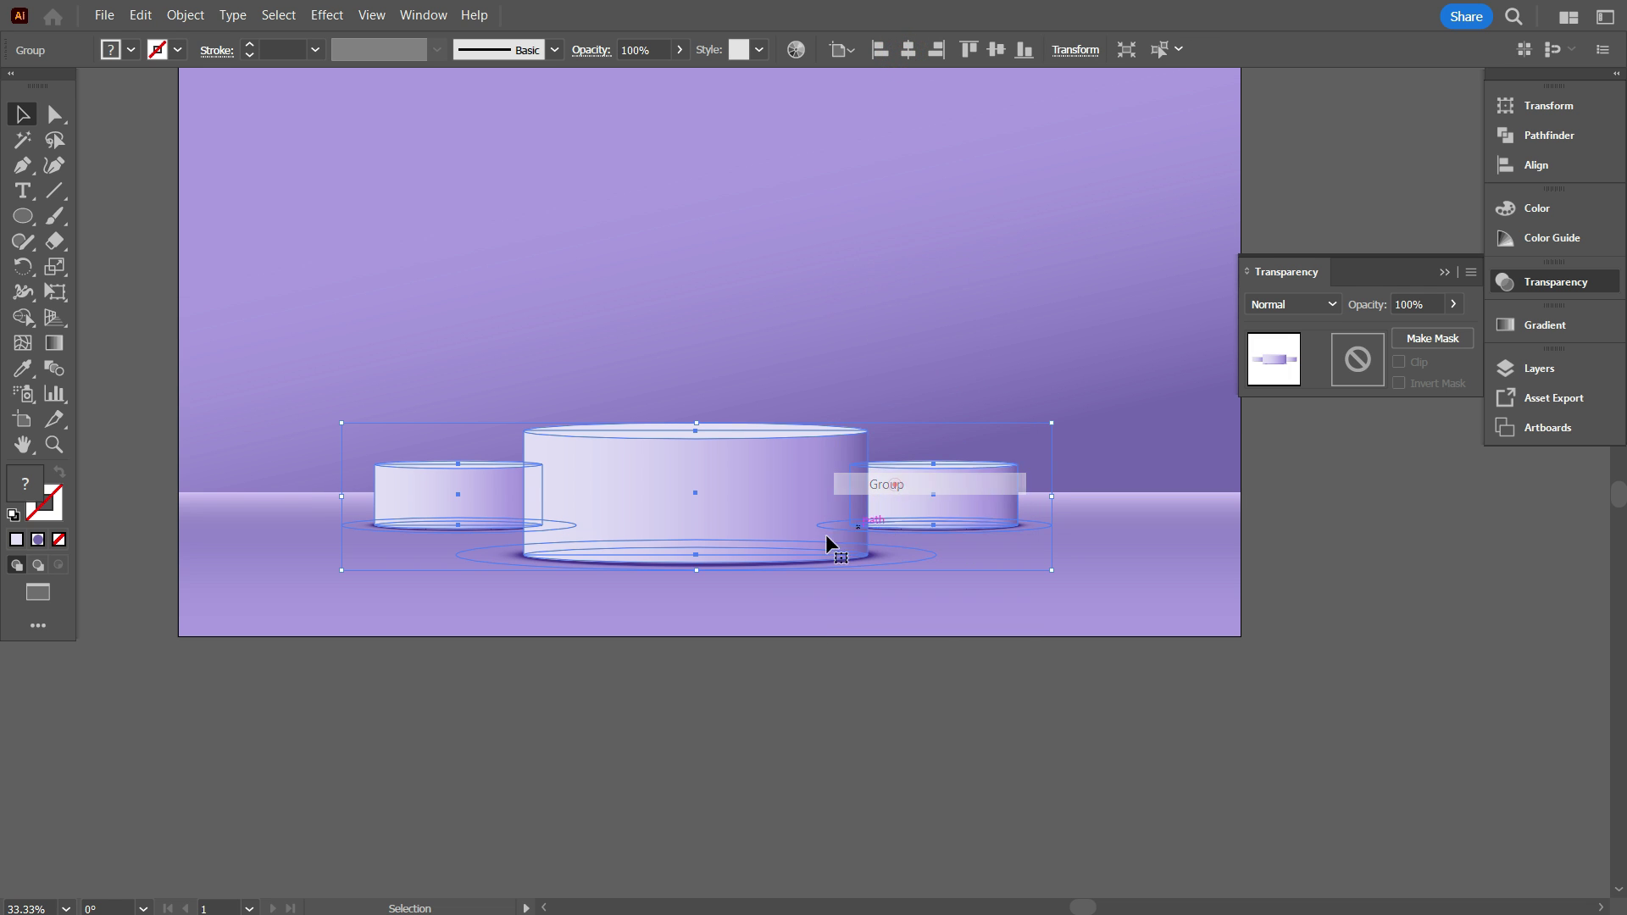
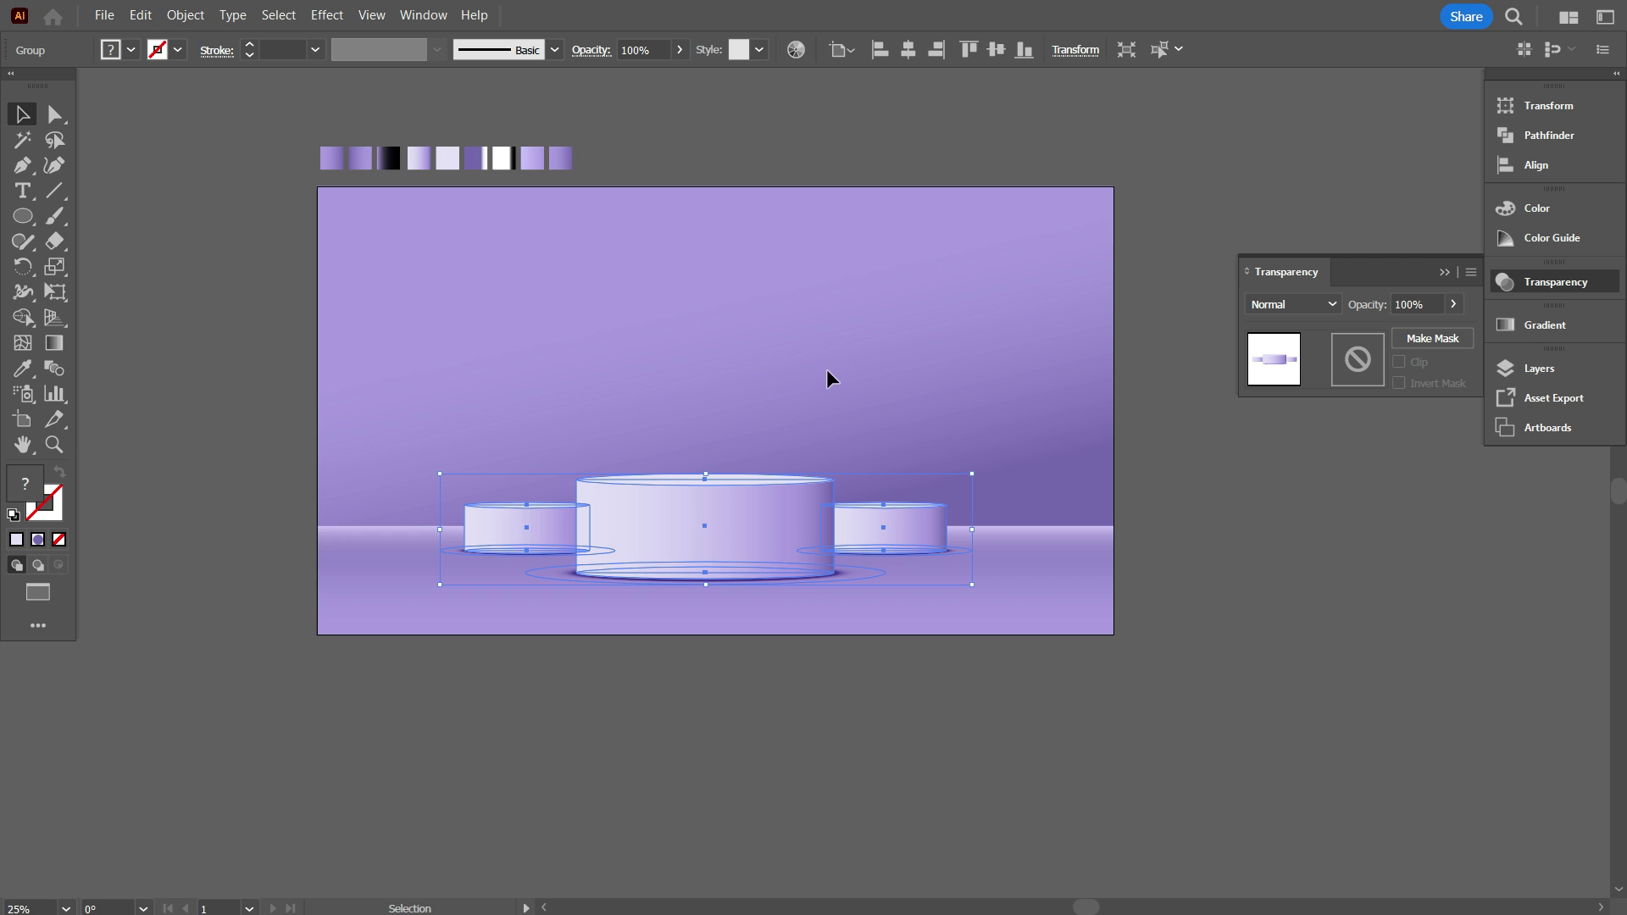
left_click(911, 51)
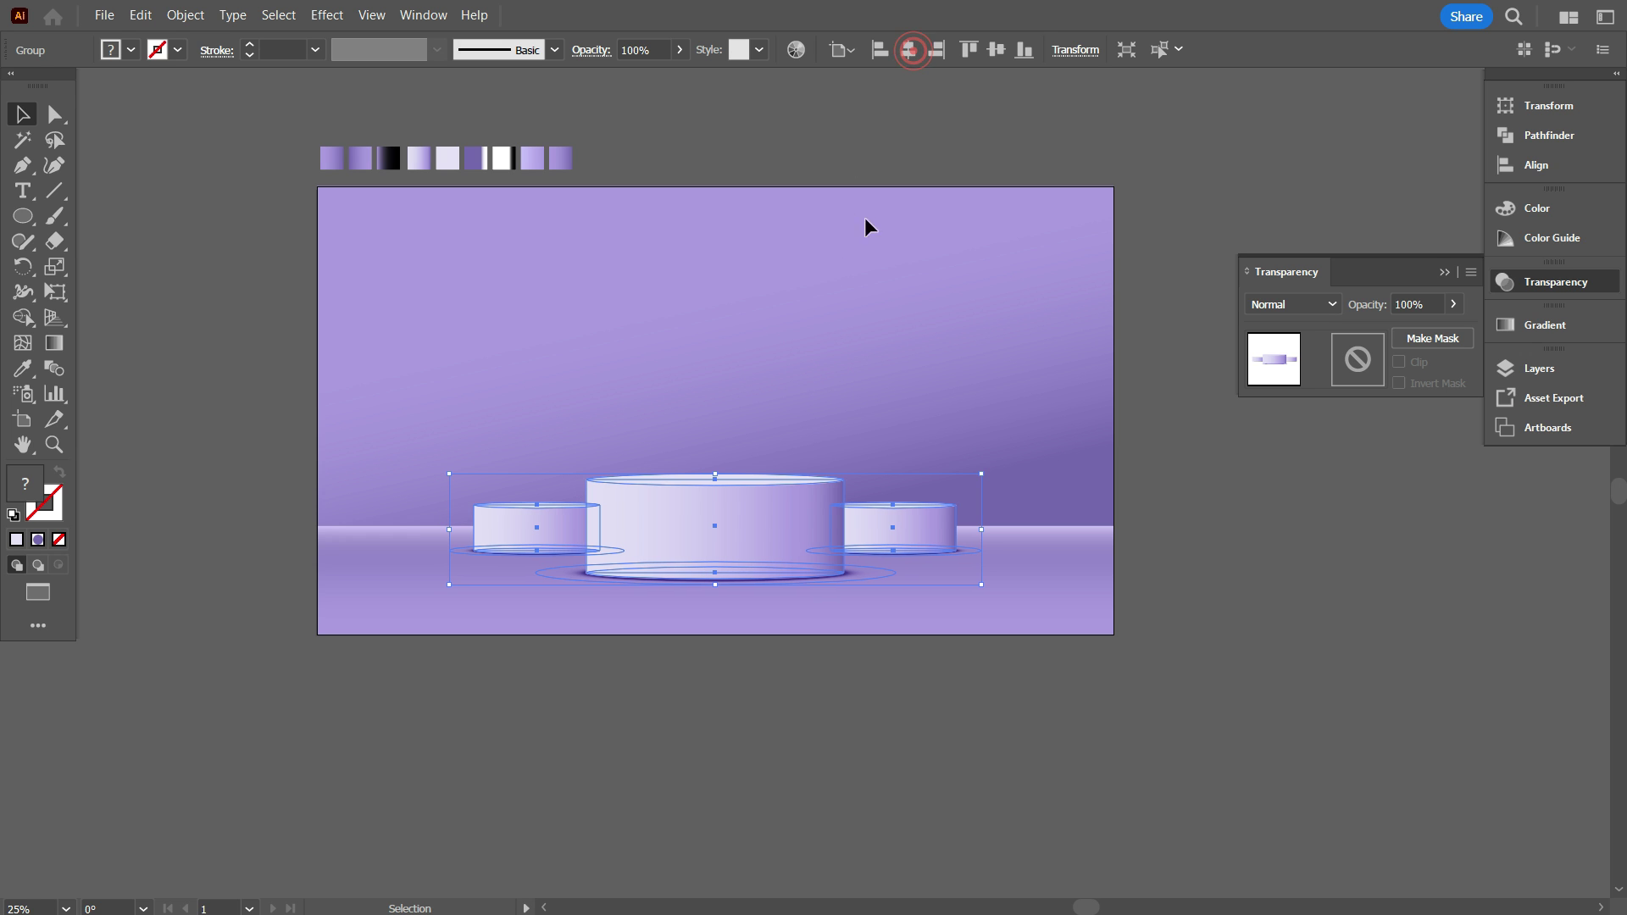
left_click(812, 682)
Examine the podiums and their floor shadows up close and in the whole composition
key("ctrl+=")
scroll(694, 679, "up", 1)
scroll(670, 632, "up", 3)
scroll(800, 771, "down", 2)
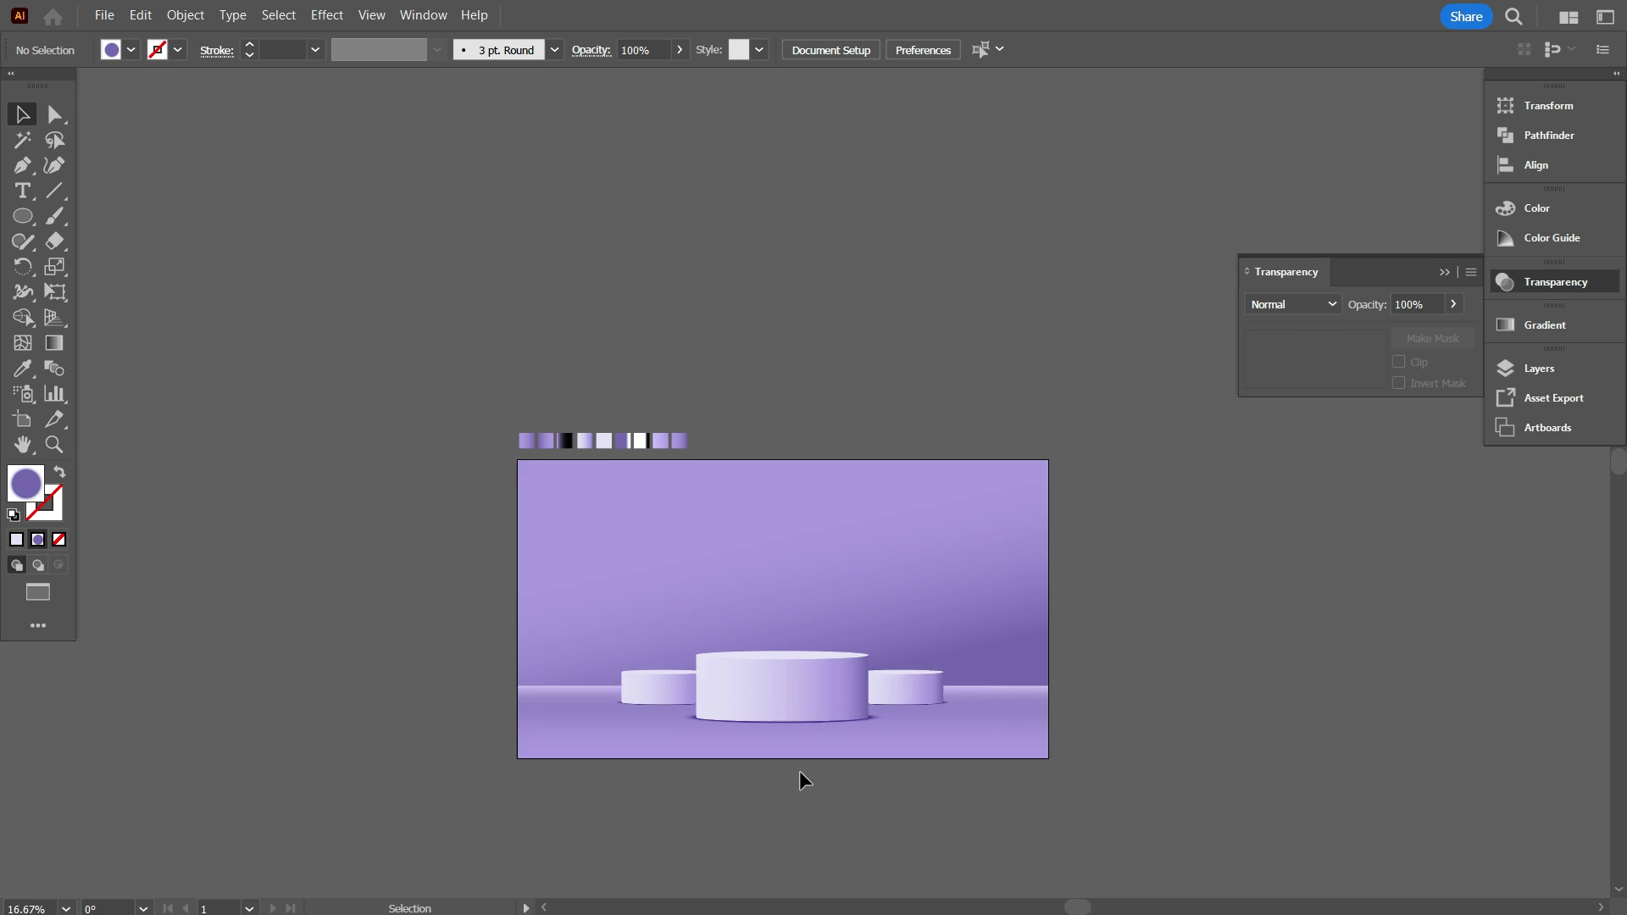
scroll(831, 765, "up", 3)
scroll(1020, 593, "down", 3)
scroll(907, 474, "up", 3)
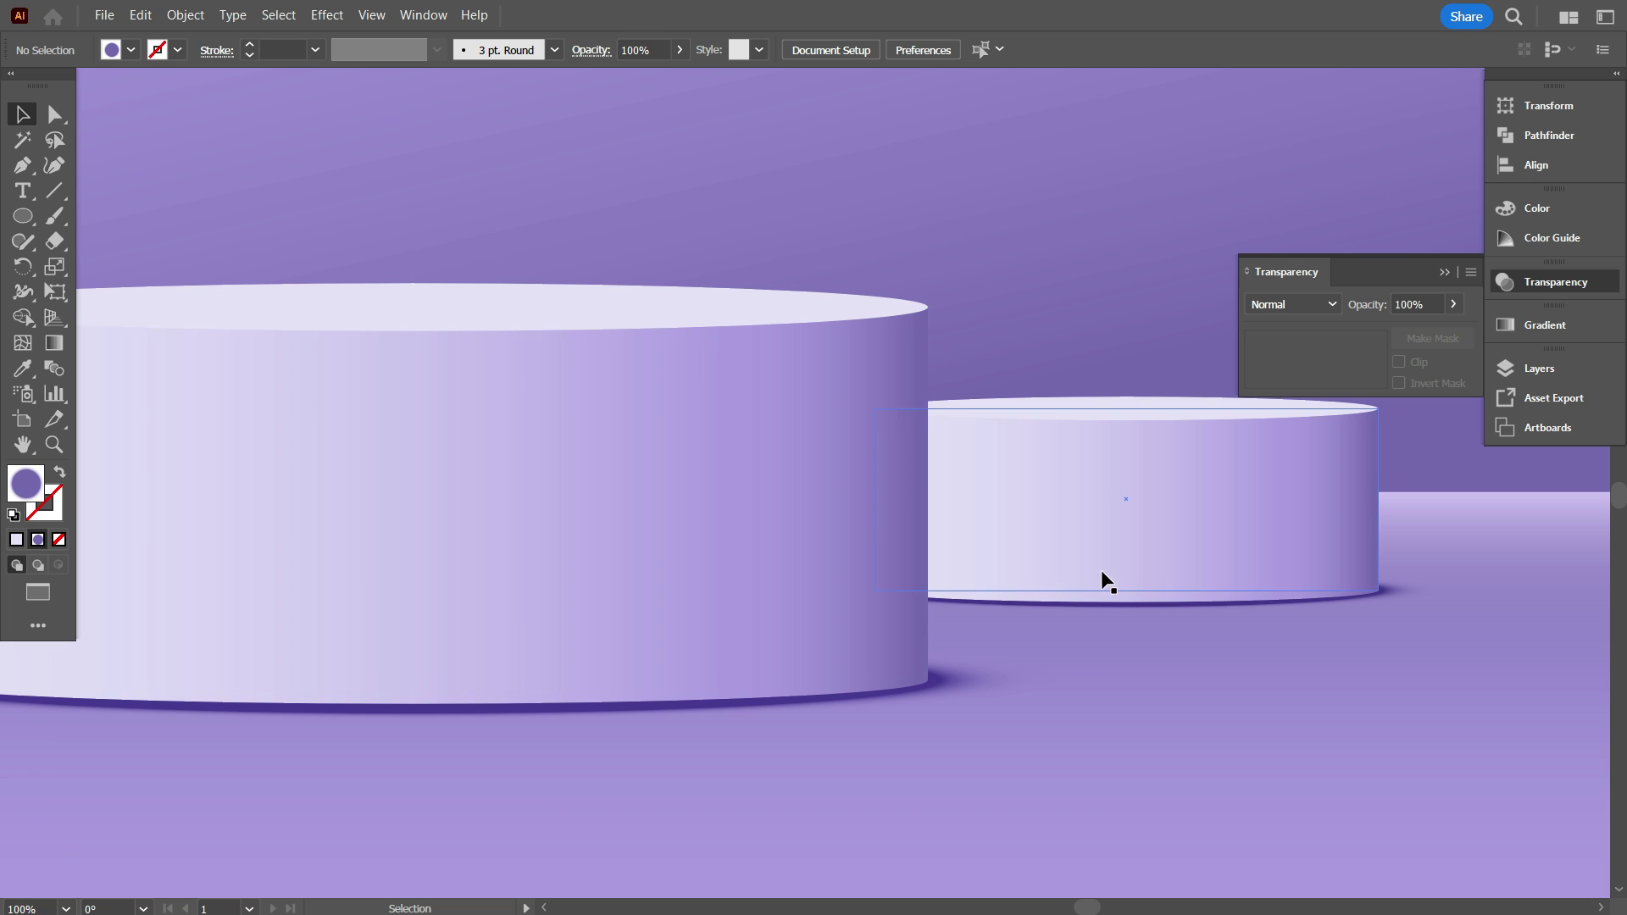
scroll(1101, 570, "down", 3)
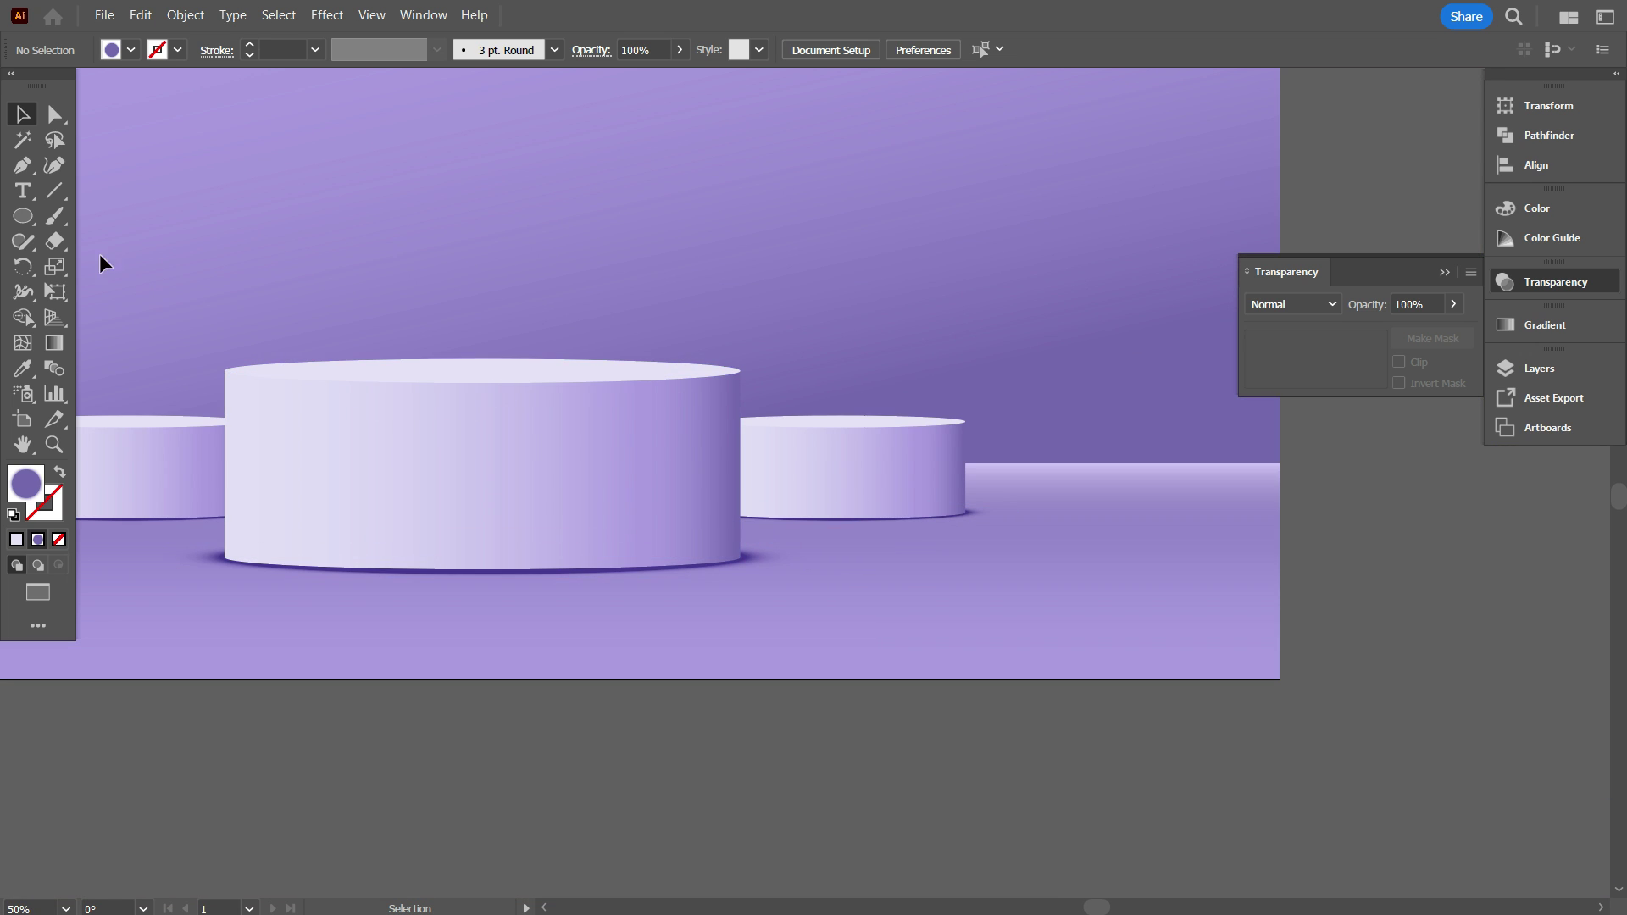
Draw a closed right triangle with the Pen tool against the large podium's right edge, overlapping the right small podium
left_click(23, 165)
scroll(847, 509, "up", 3)
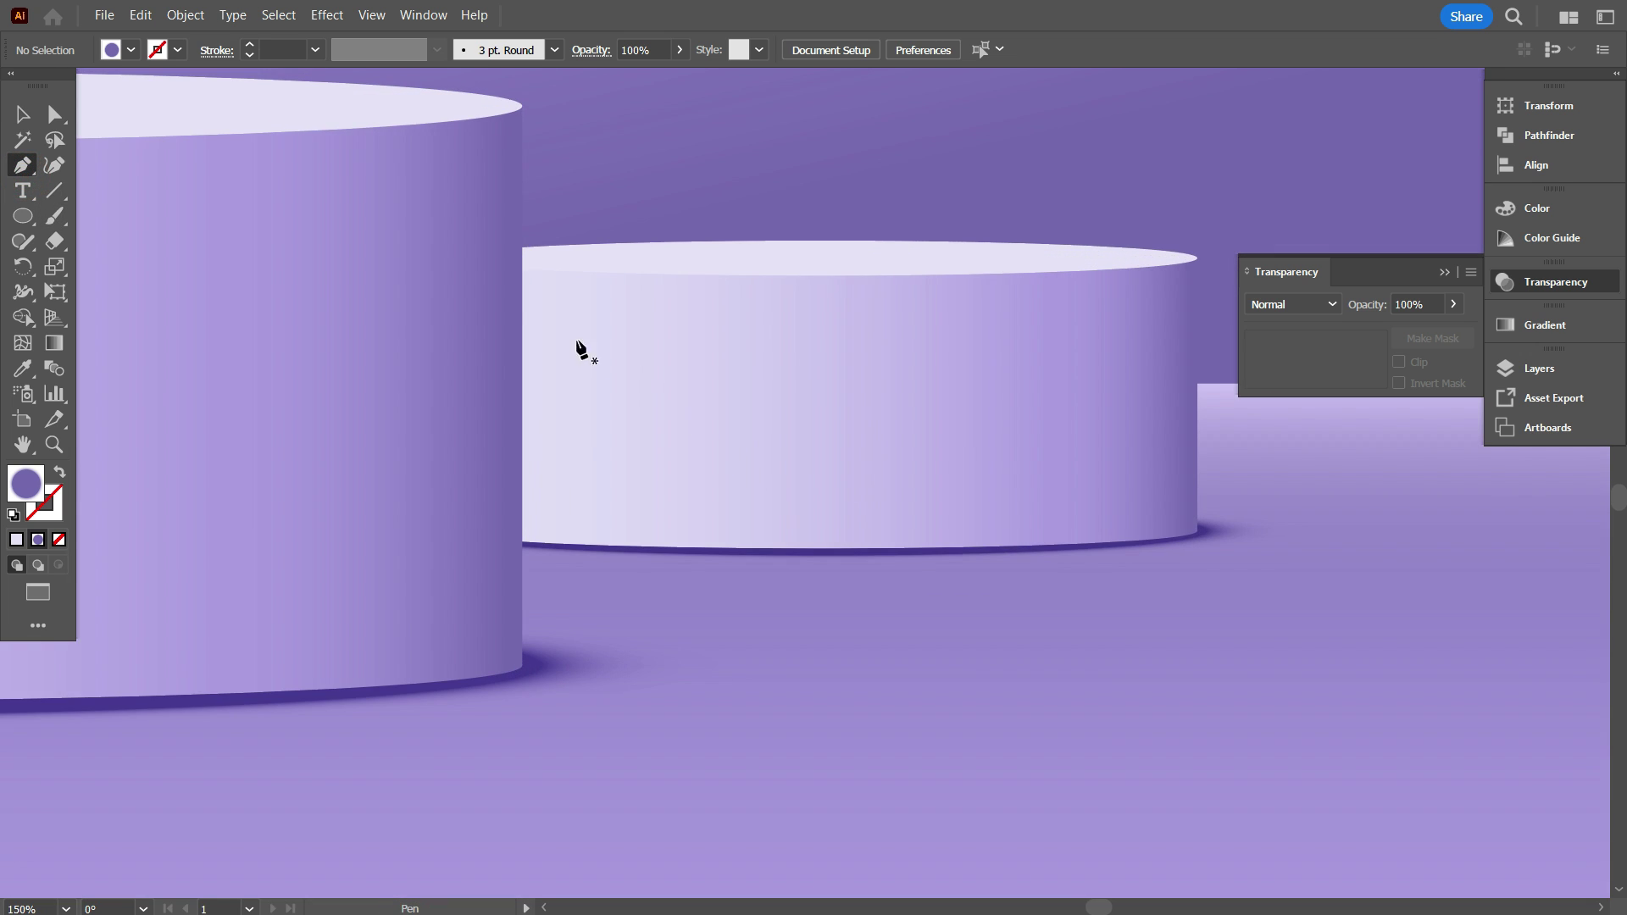
left_click(521, 300)
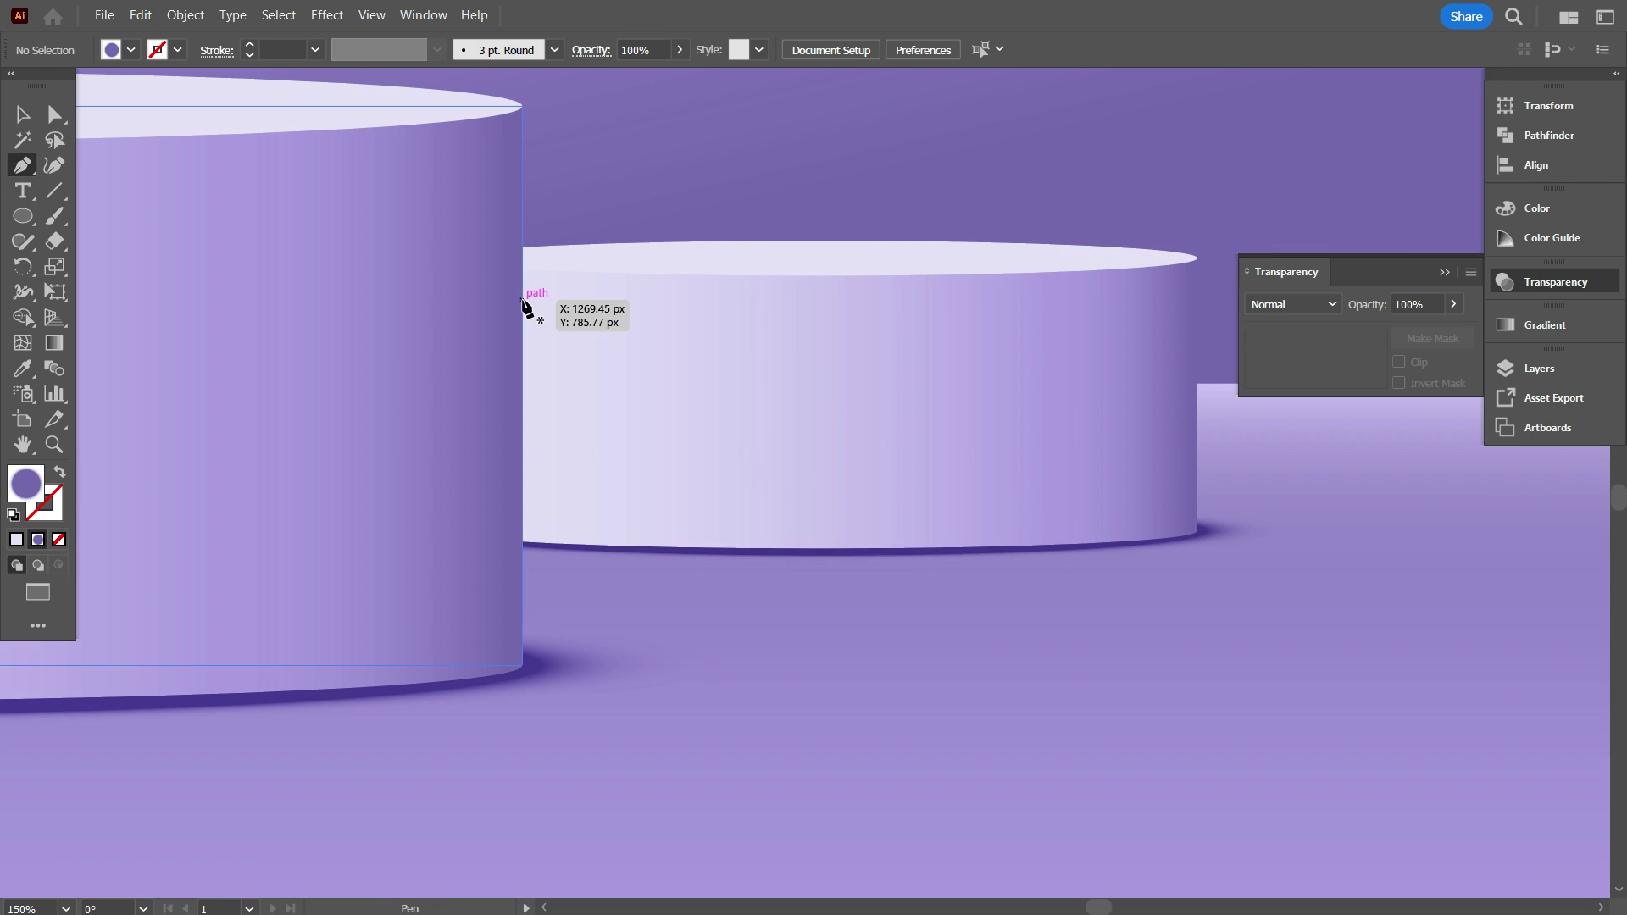
left_click(528, 549)
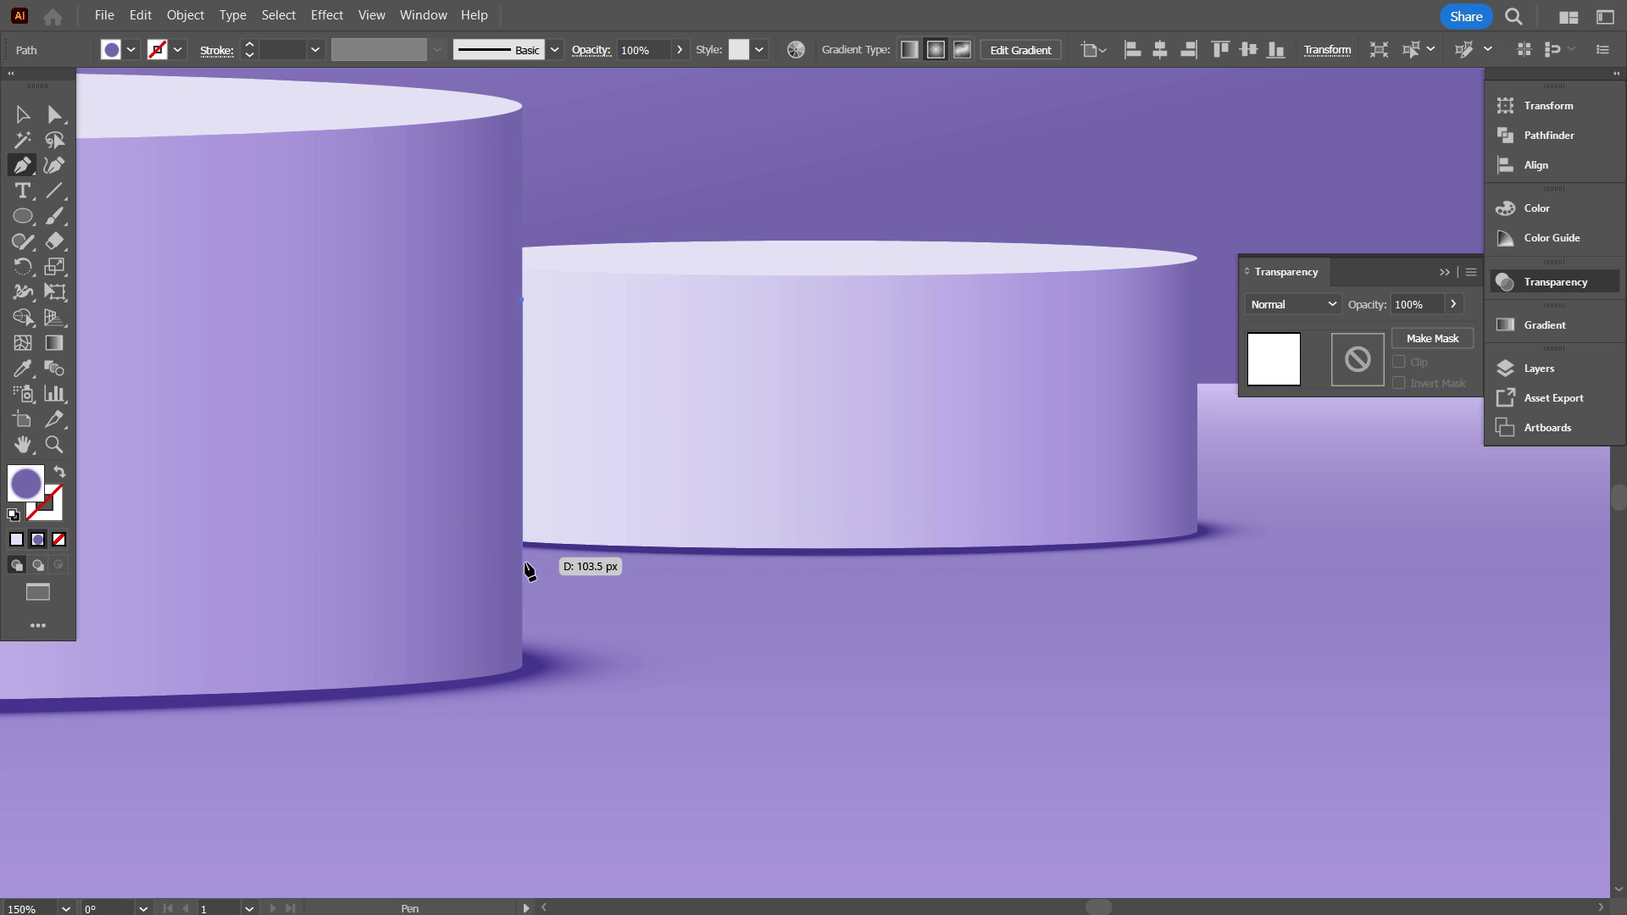
left_click(522, 592)
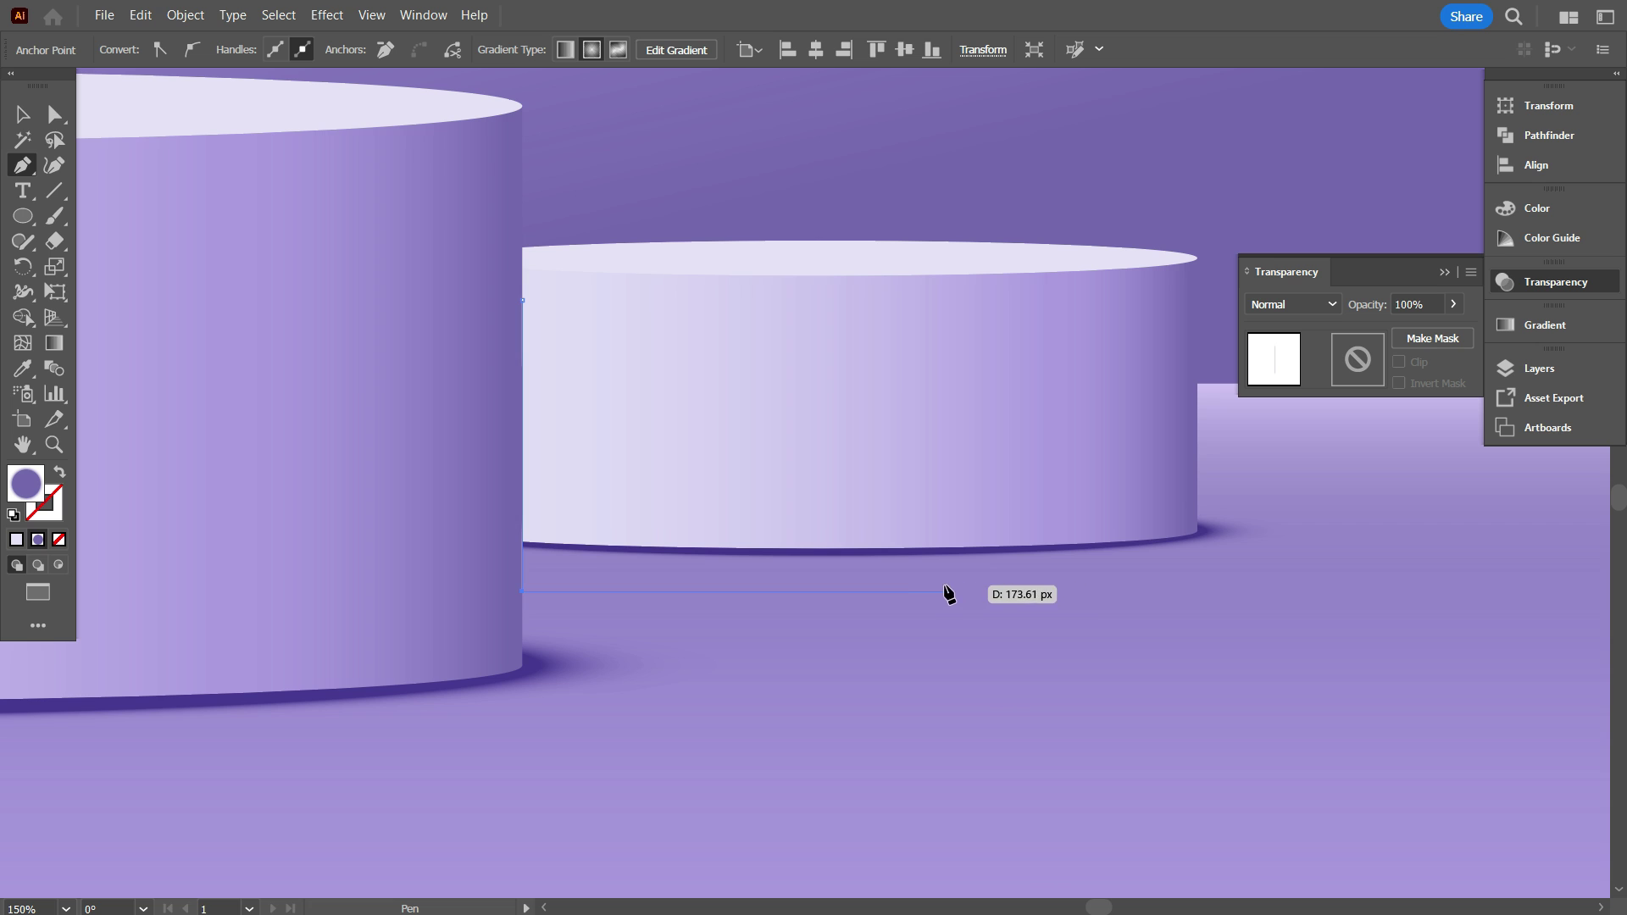
left_click(850, 592)
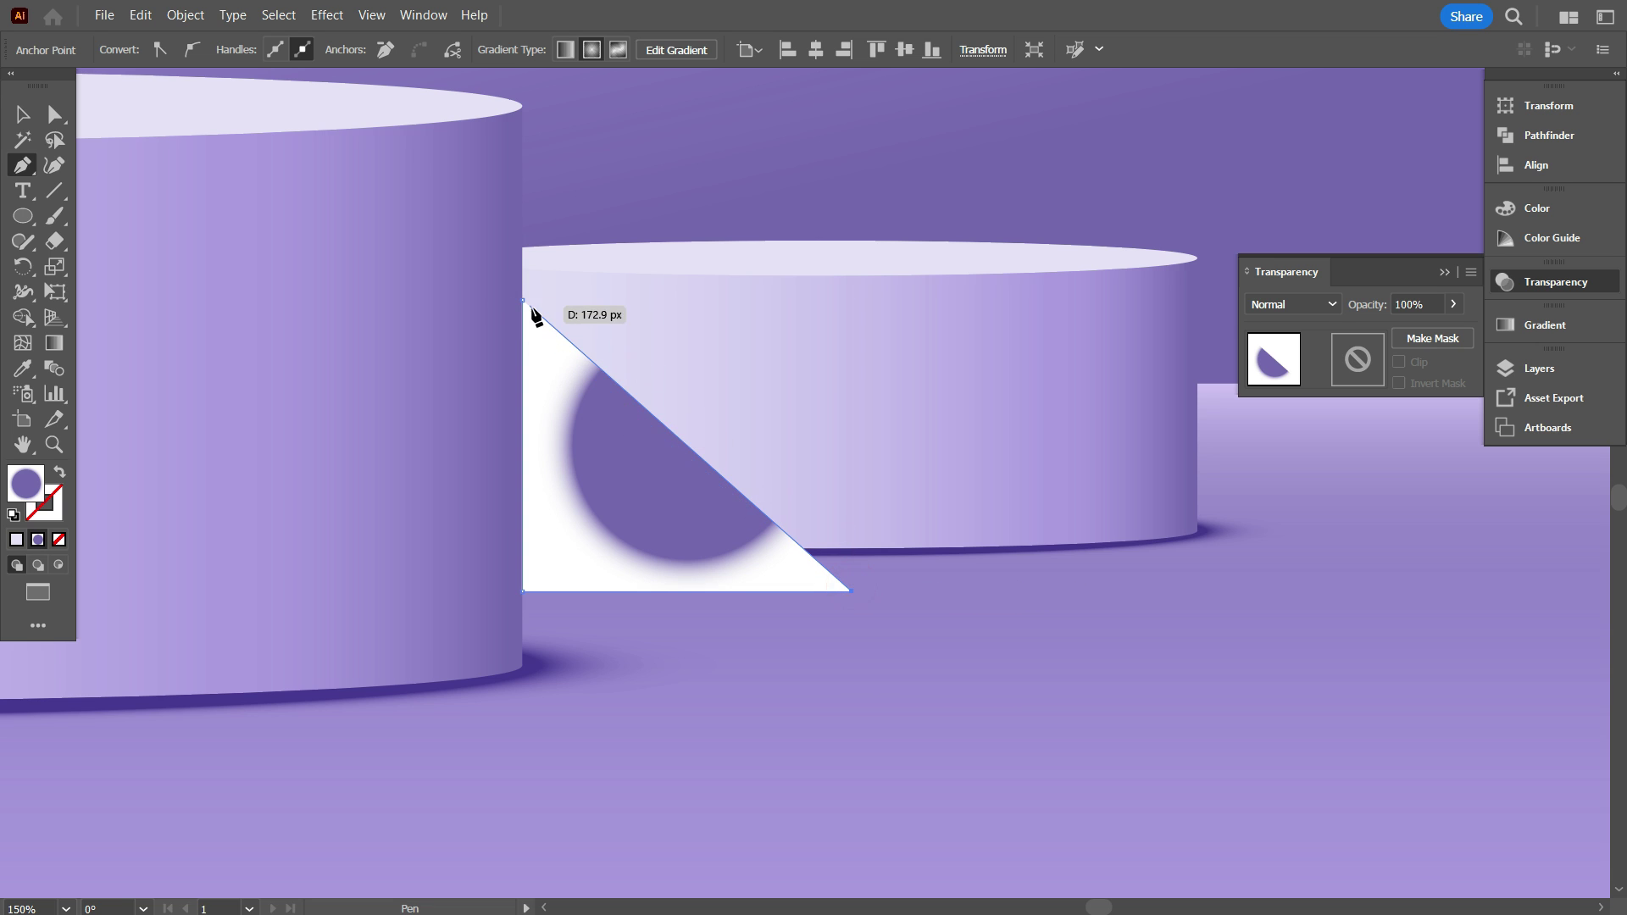
left_click(522, 300)
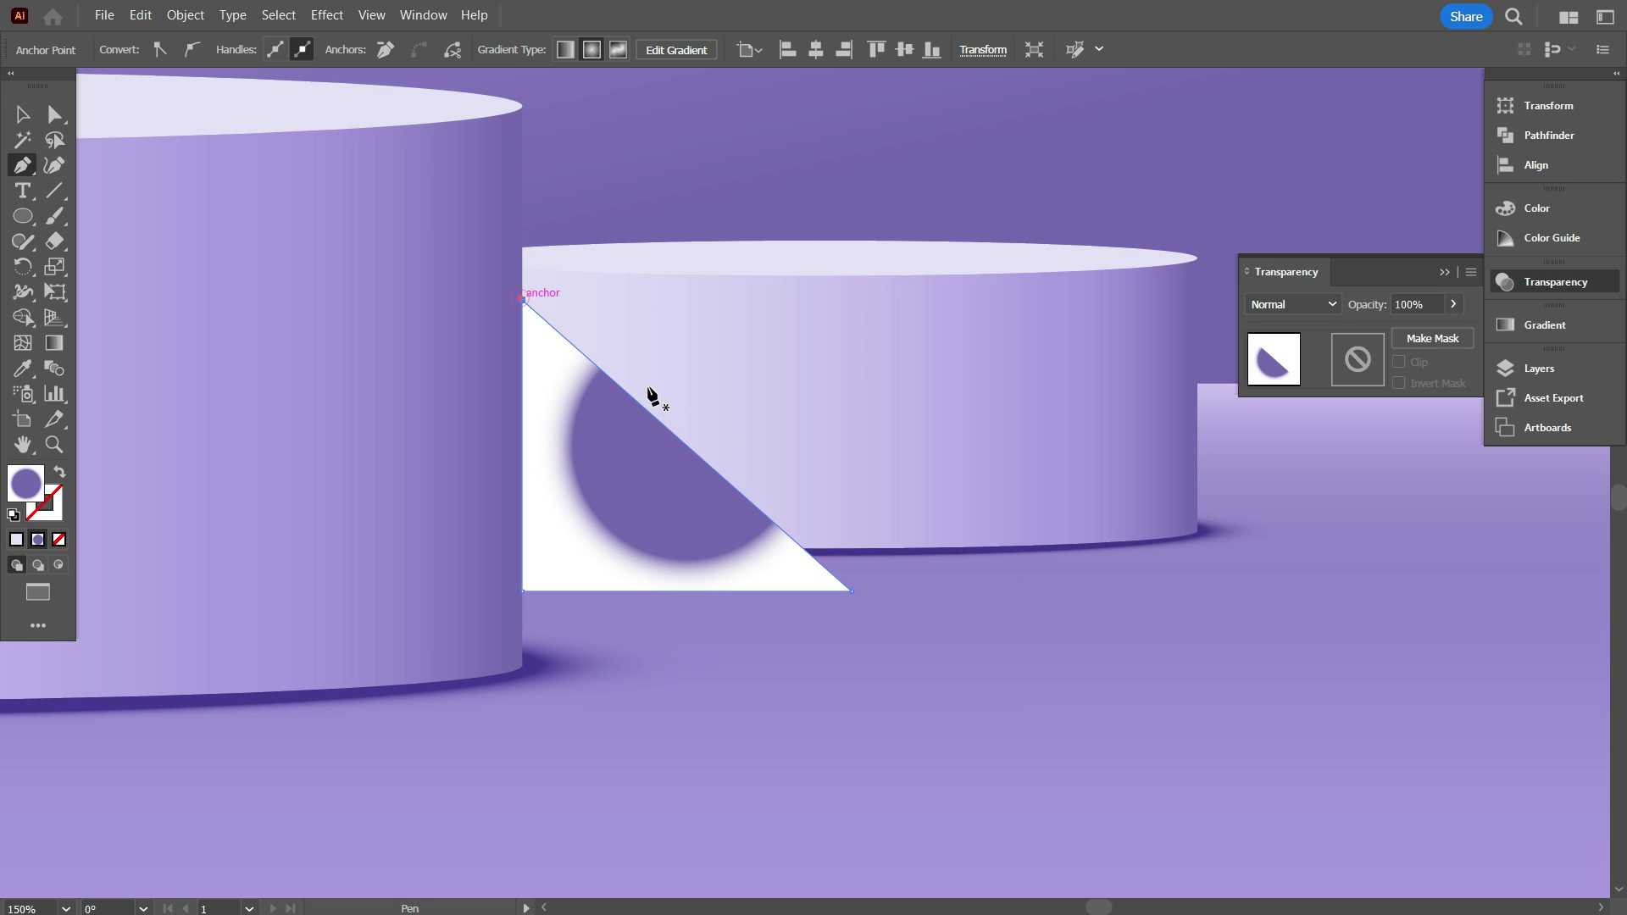
Move the triangle off the artboard into the empty area below it
scroll(763, 445, "down", 4)
scroll(861, 467, "down", 3)
left_click(13, 125)
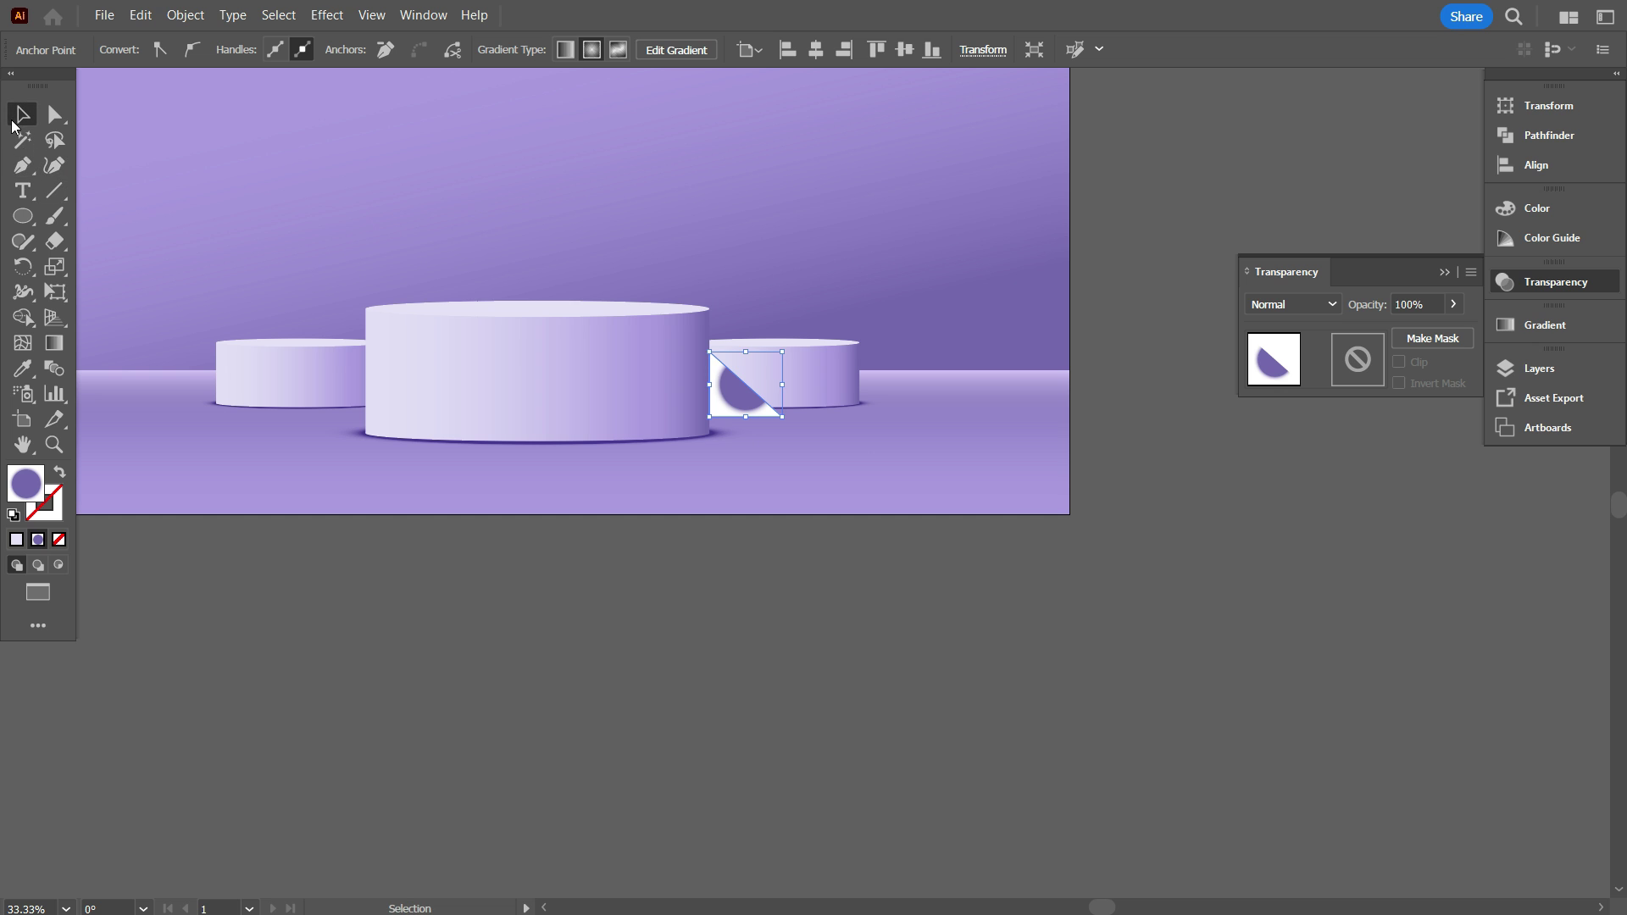
left_click_drag(712, 414, 664, 660)
left_click(671, 683)
scroll(749, 663, "down", 1)
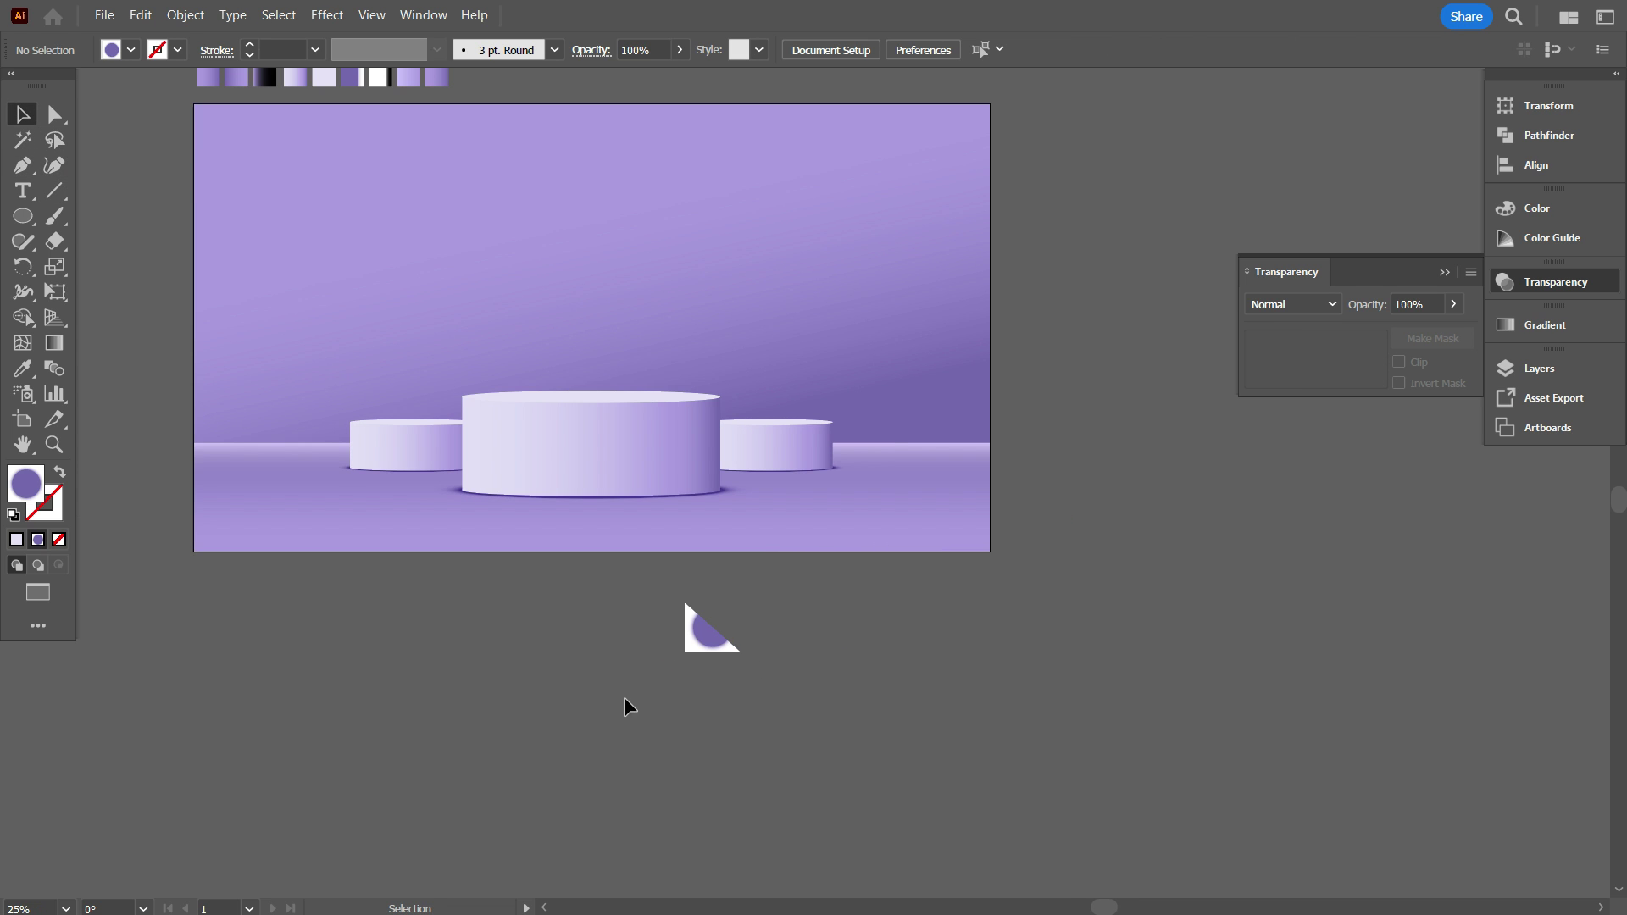
Replace the triangle's gradient fill with the solid light lavender e4e2f7
scroll(627, 699, "up", 1)
scroll(751, 637, "up", 1, "alt")
scroll(715, 581, "down", 1)
left_click(713, 564)
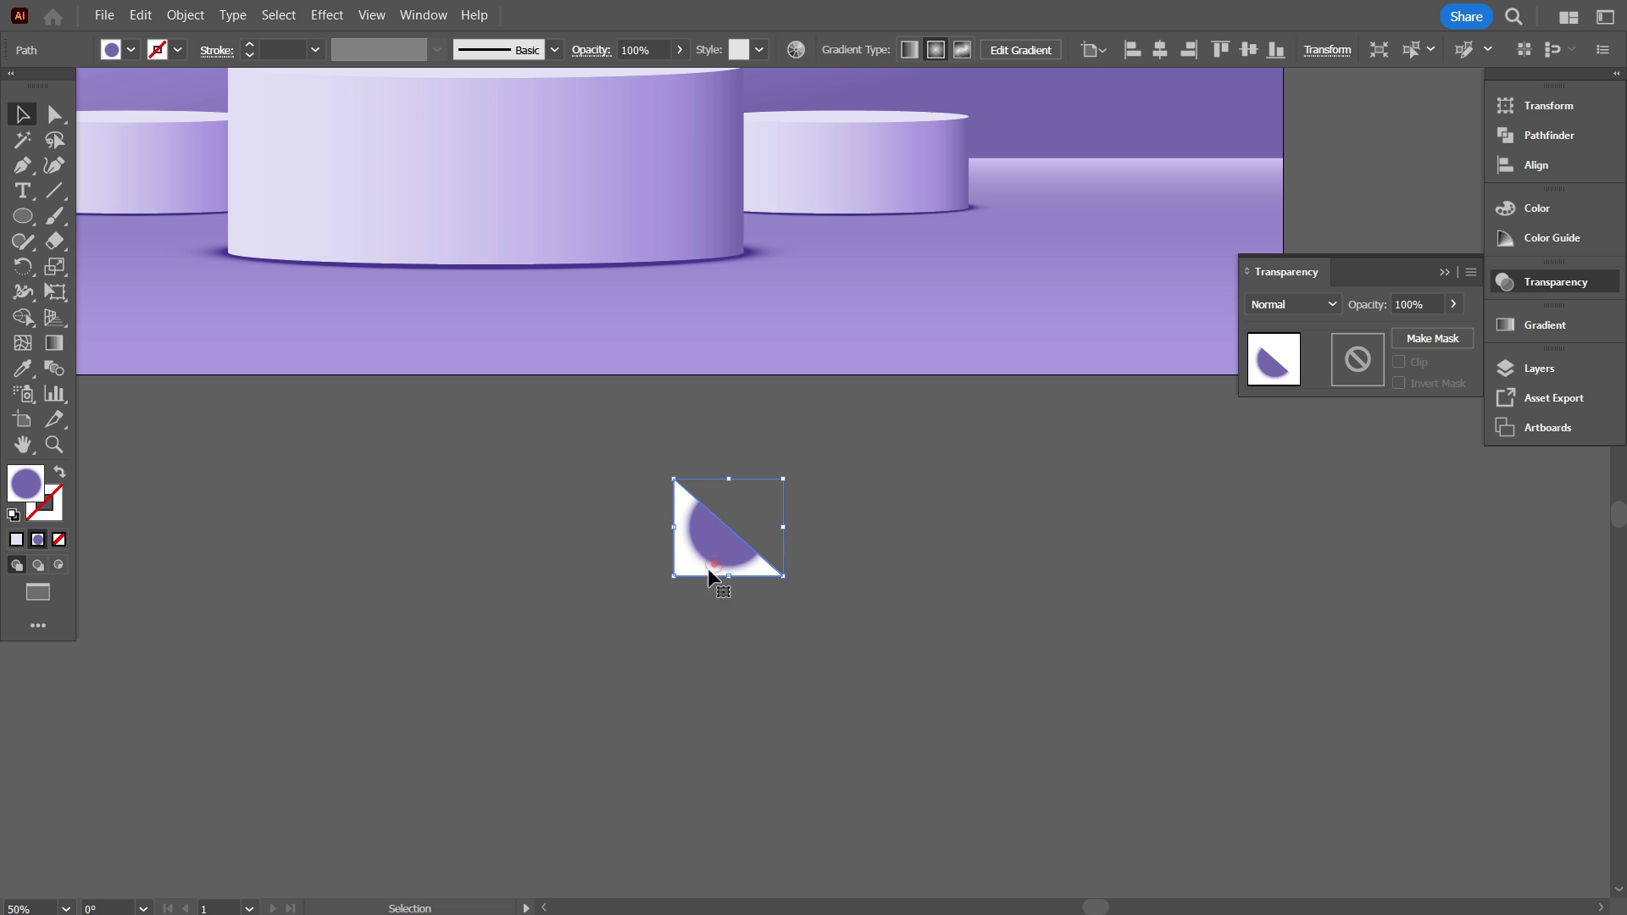
left_click(16, 540)
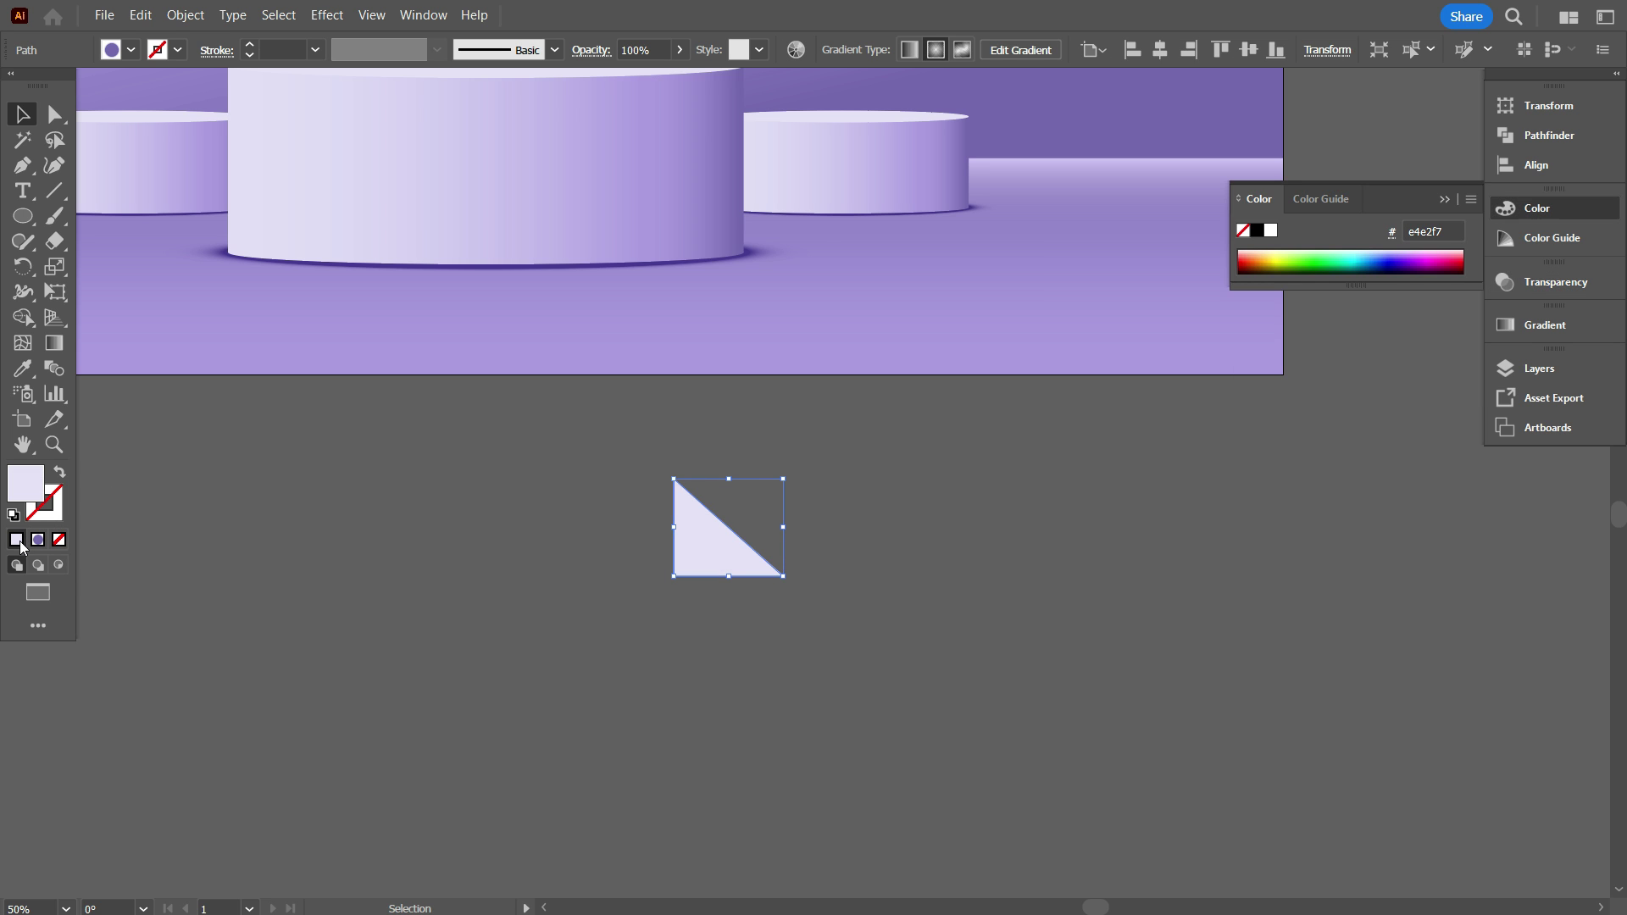
scroll(652, 529, "up", 1, "alt")
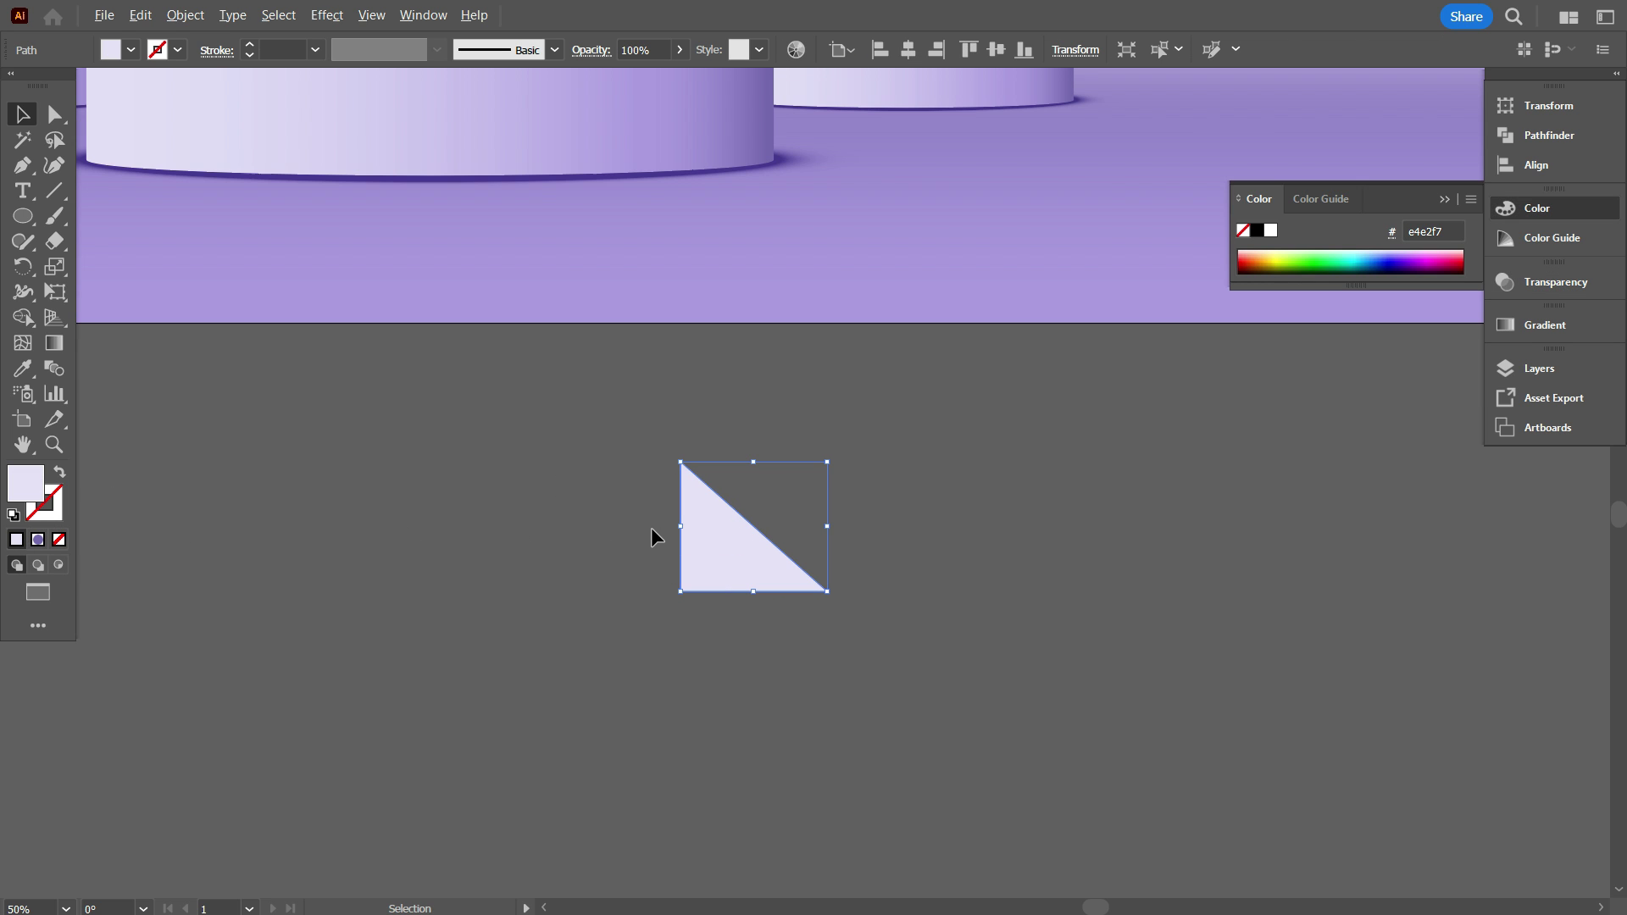
left_click(23, 346)
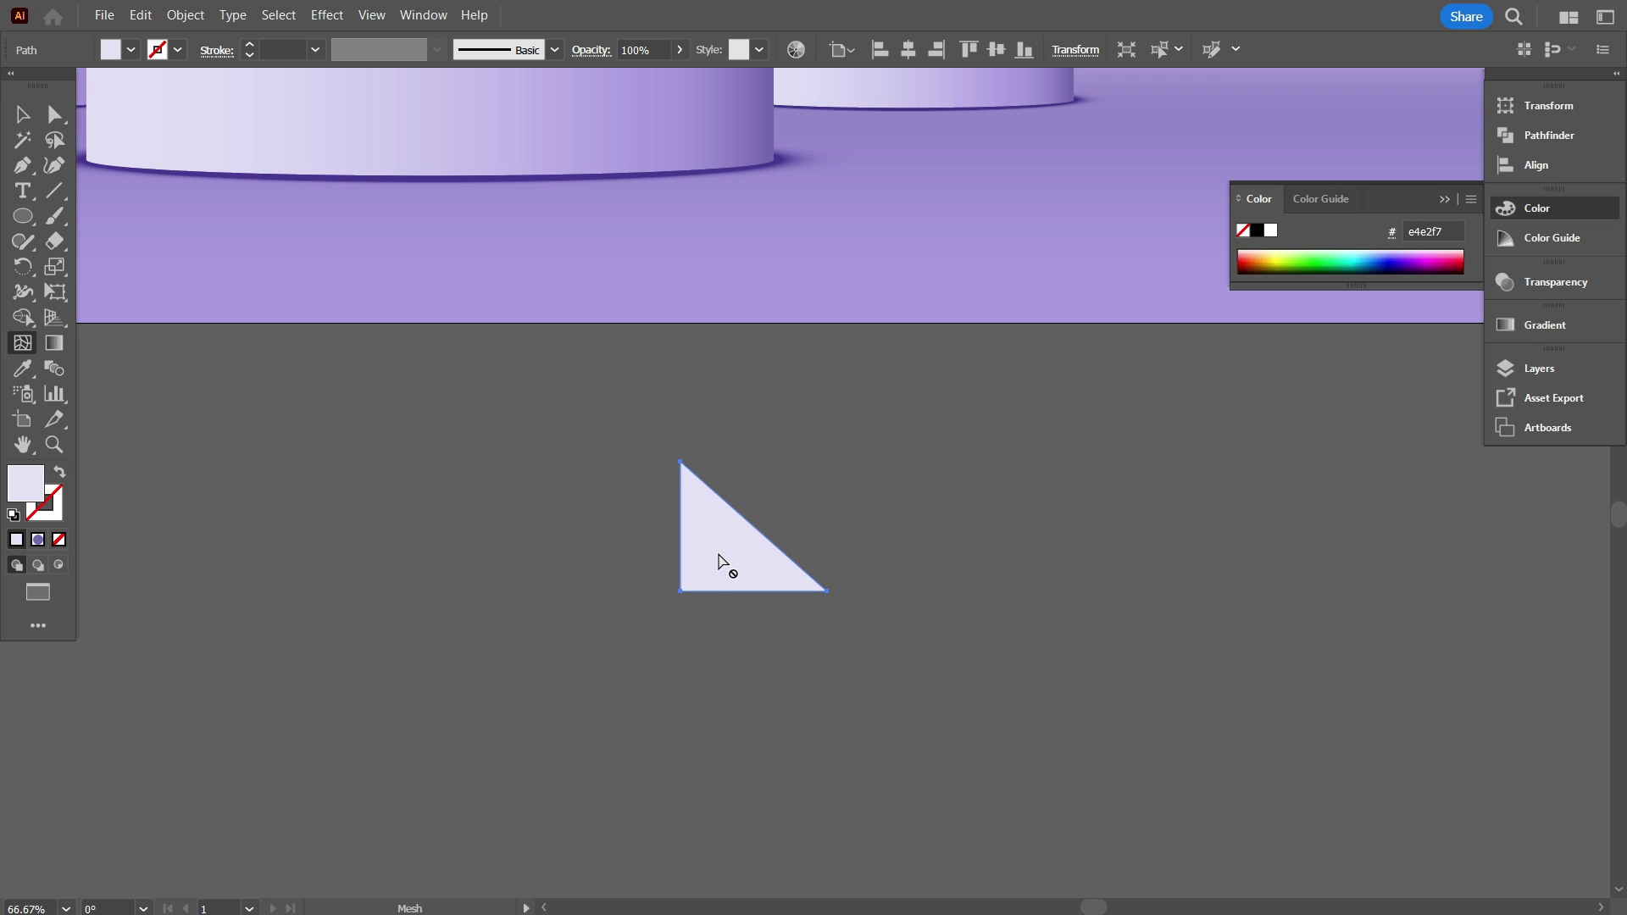
scroll(711, 559, "up", 3, "alt")
left_click(627, 567)
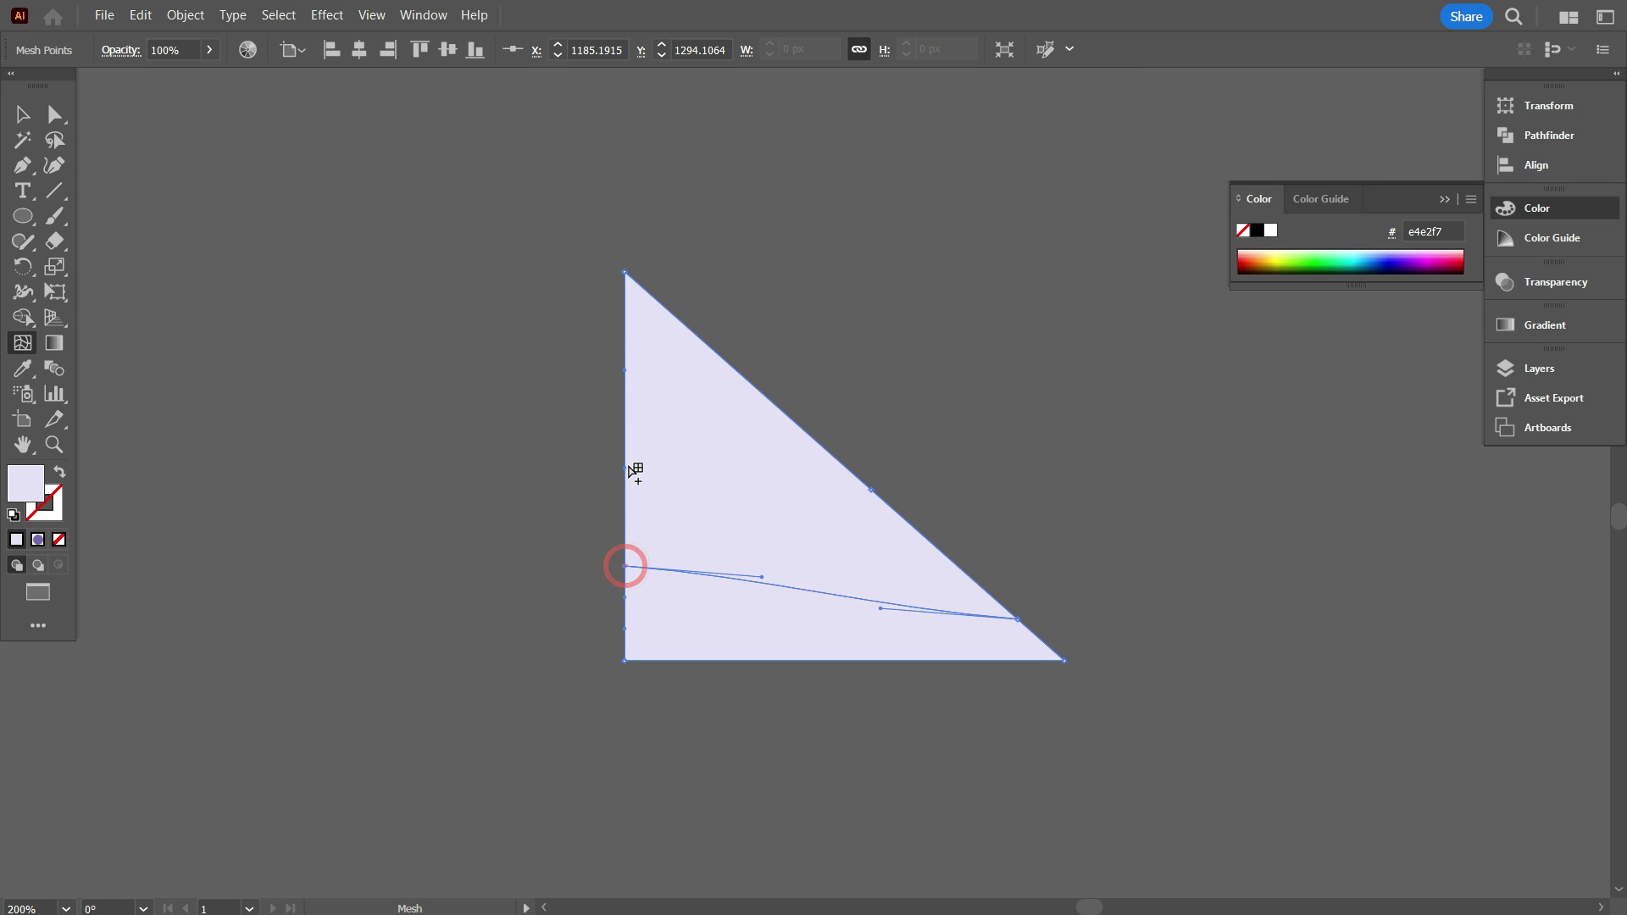
left_click(628, 464)
left_click(628, 347)
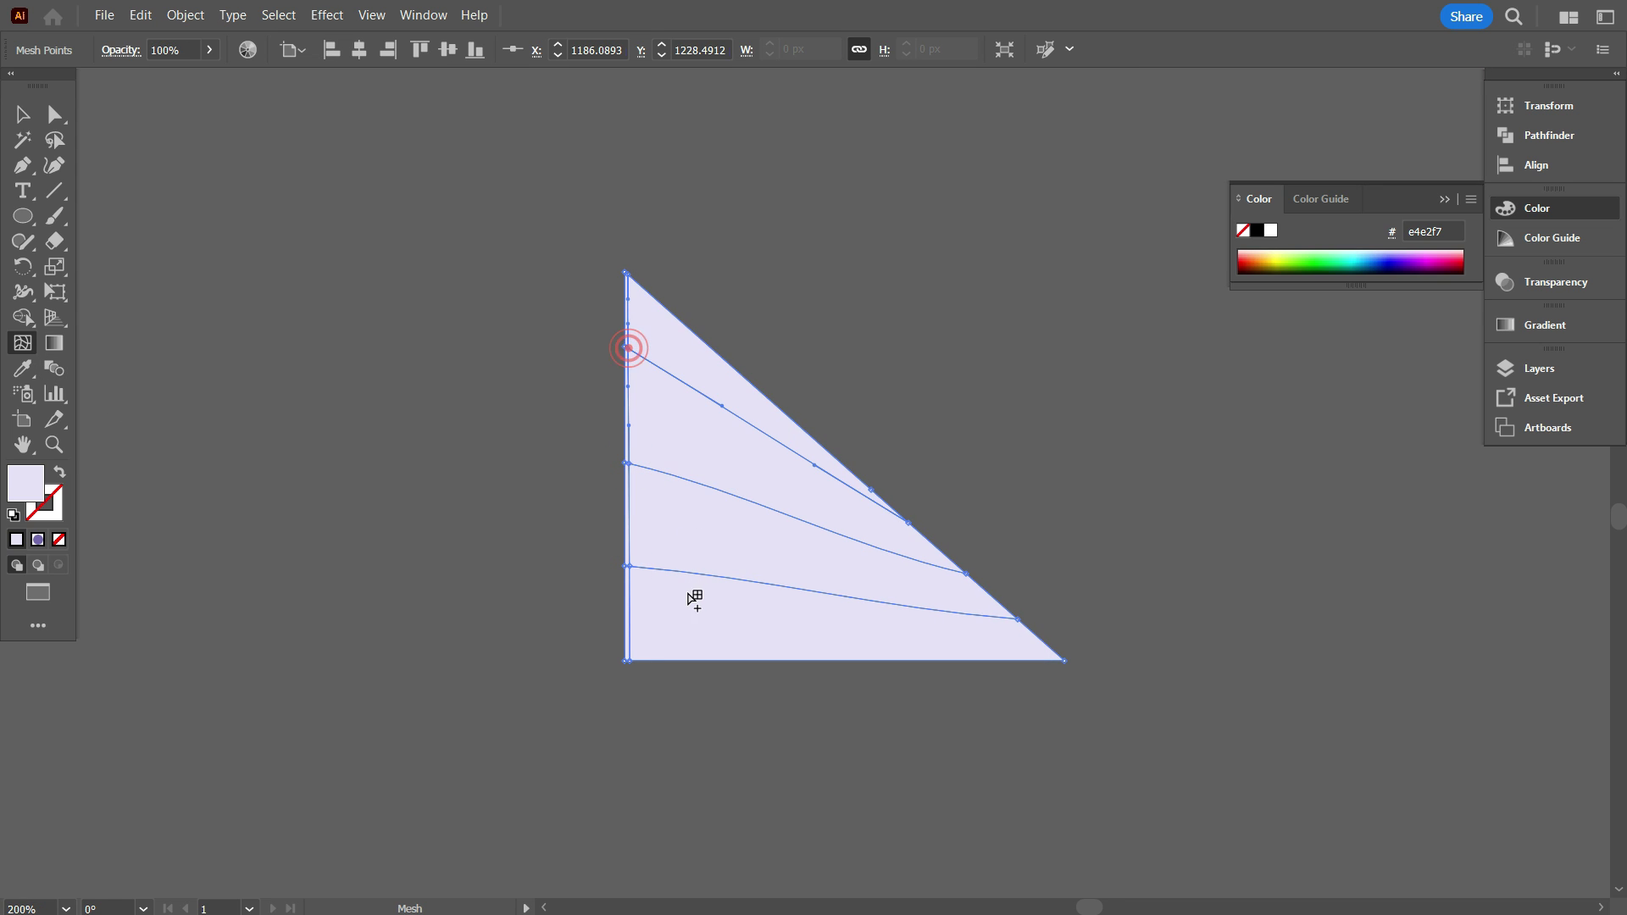
key("ctrl+z")
key("ctrl+z")
key("ctrl+z")
key("ctrl+z")
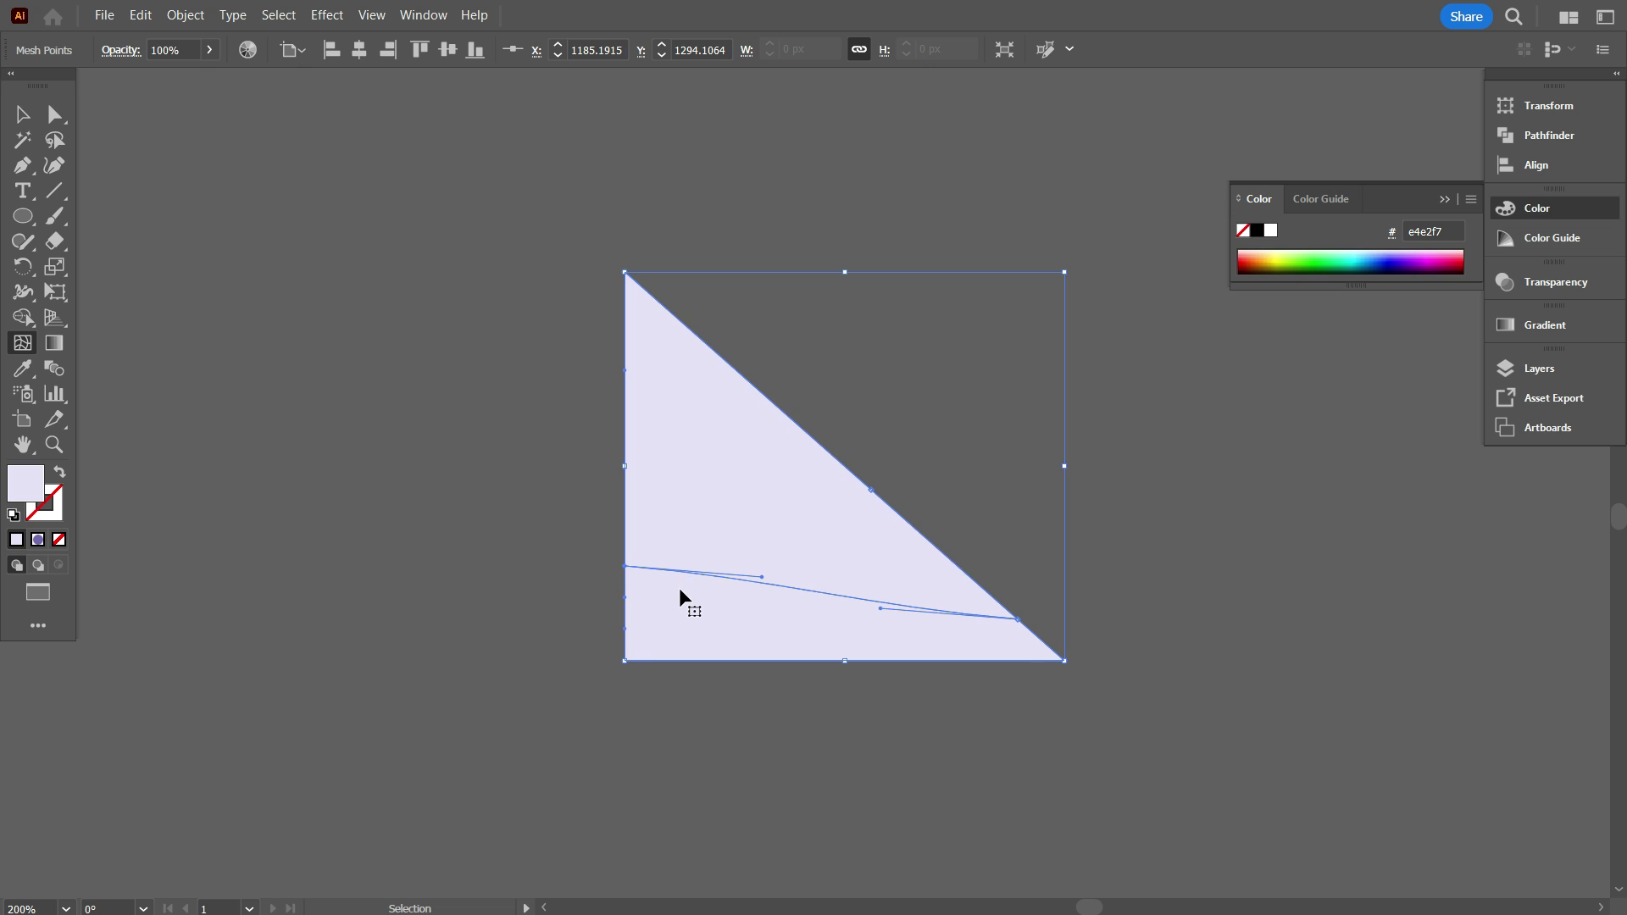
Add three evenly spaced gradient mesh lines to the triangle, starting from its vertical edge
left_click(627, 570)
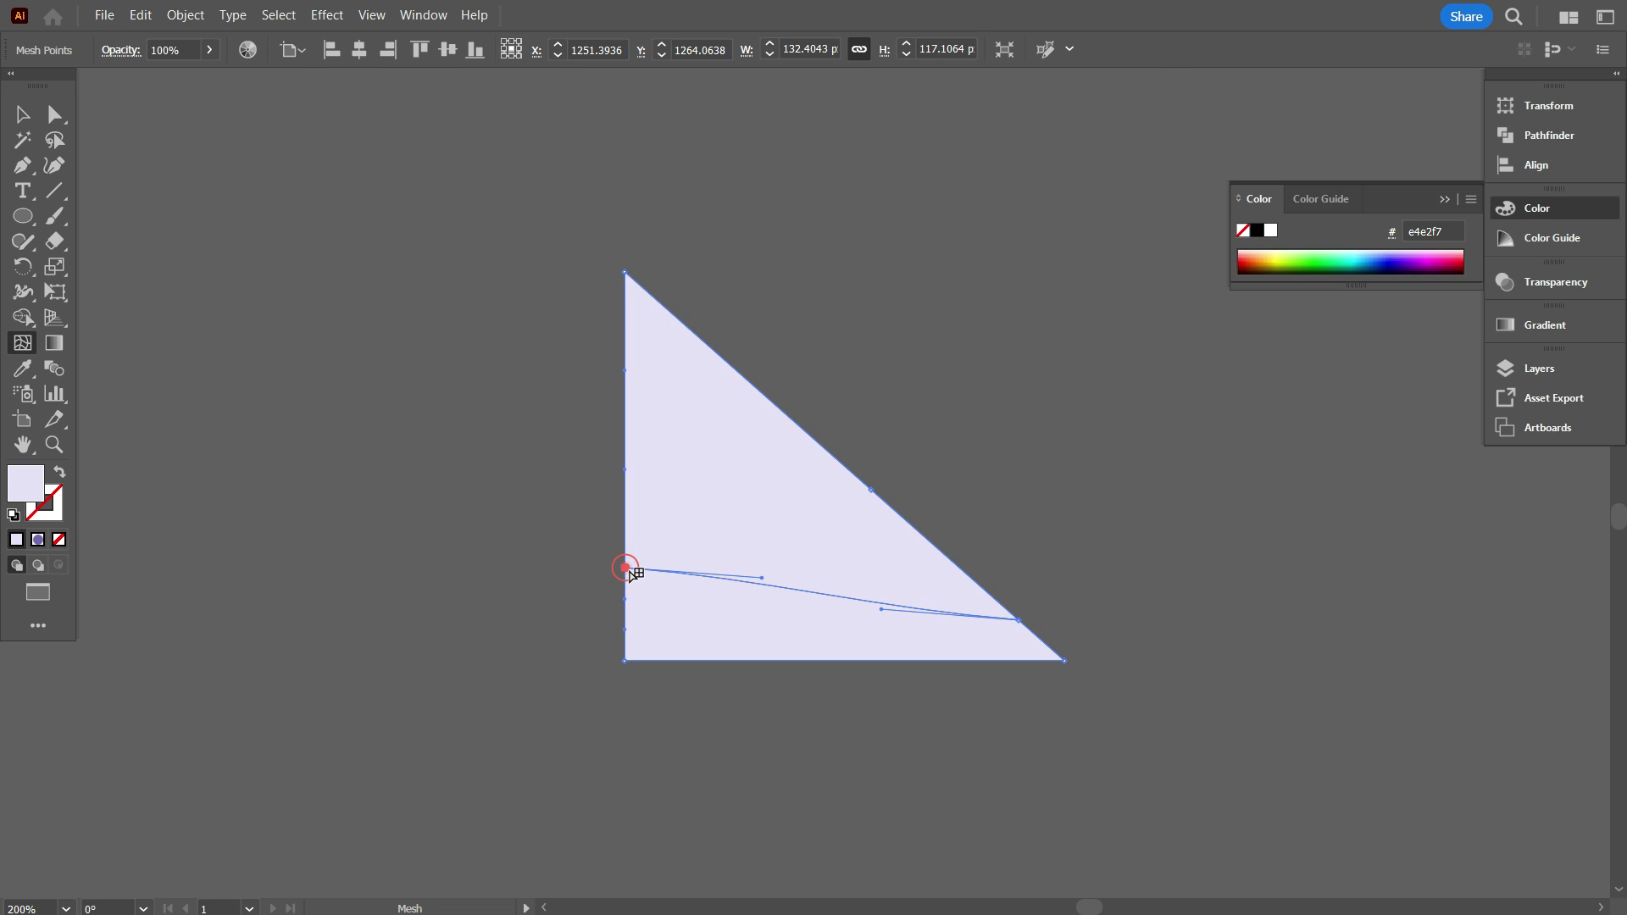
left_click(627, 463)
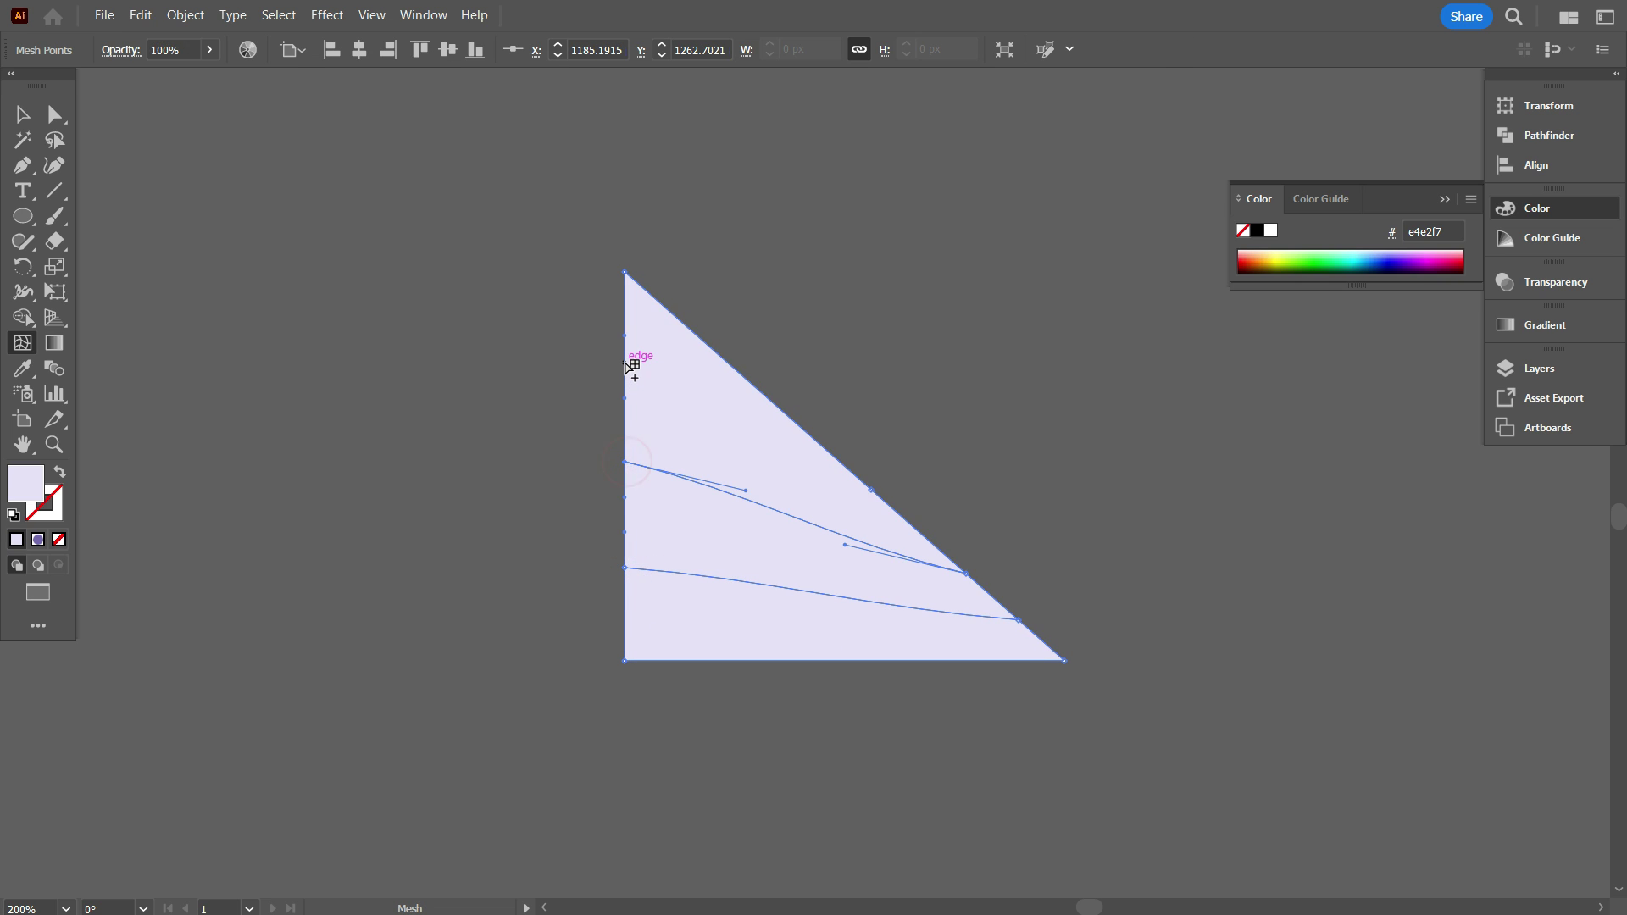
left_click(626, 363)
left_click(23, 115)
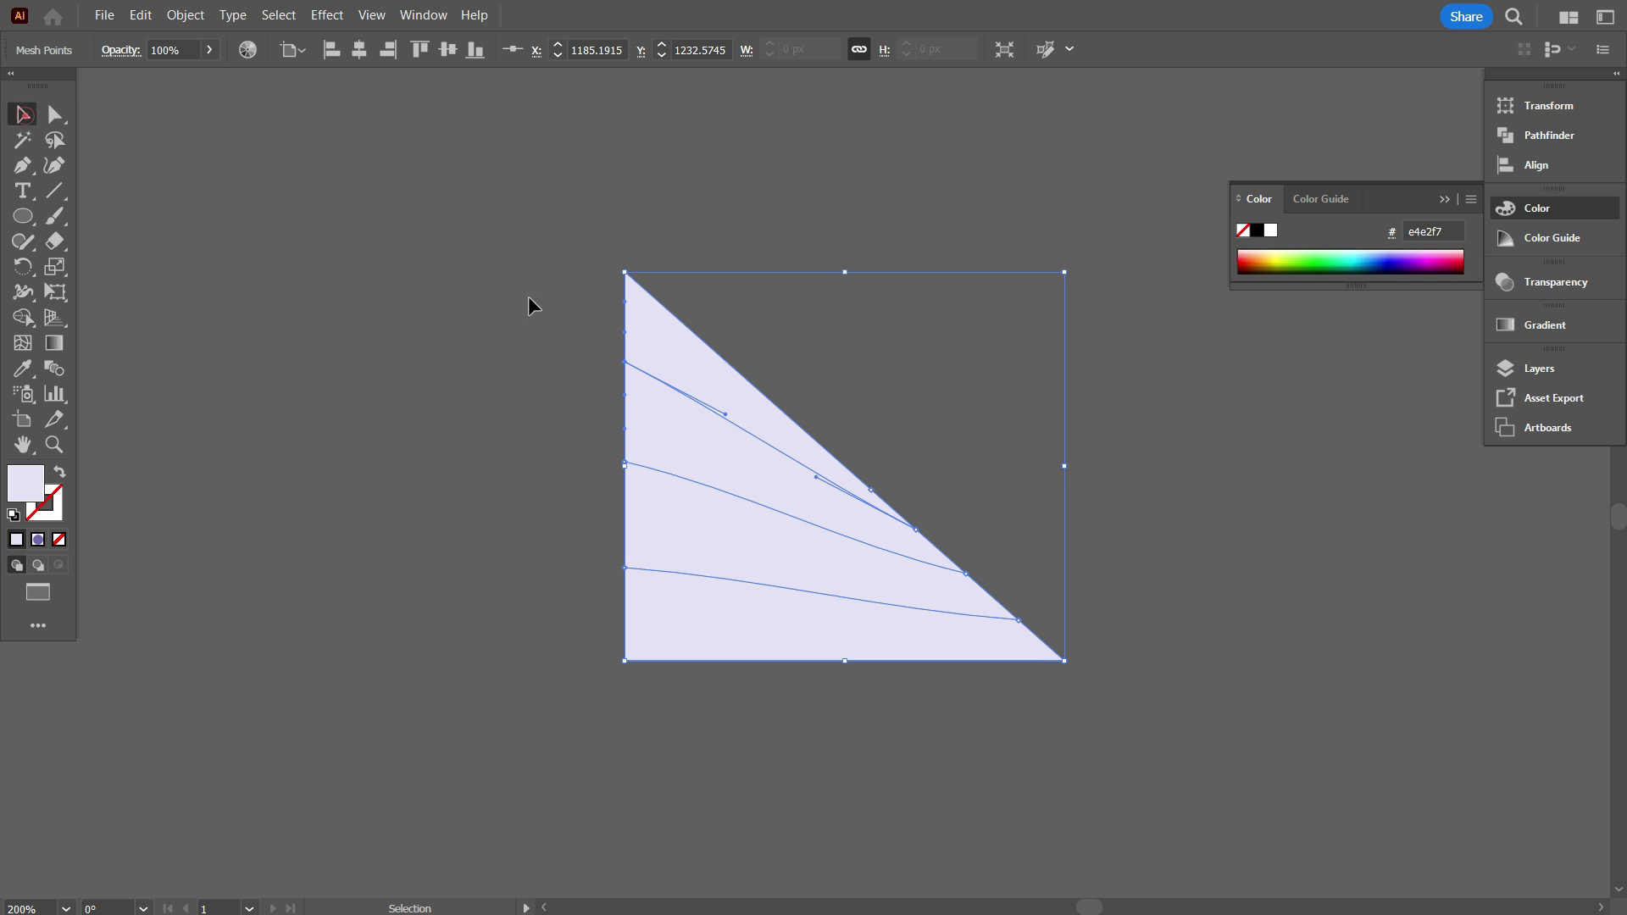
left_click(472, 359)
scroll(719, 414, "down", 1)
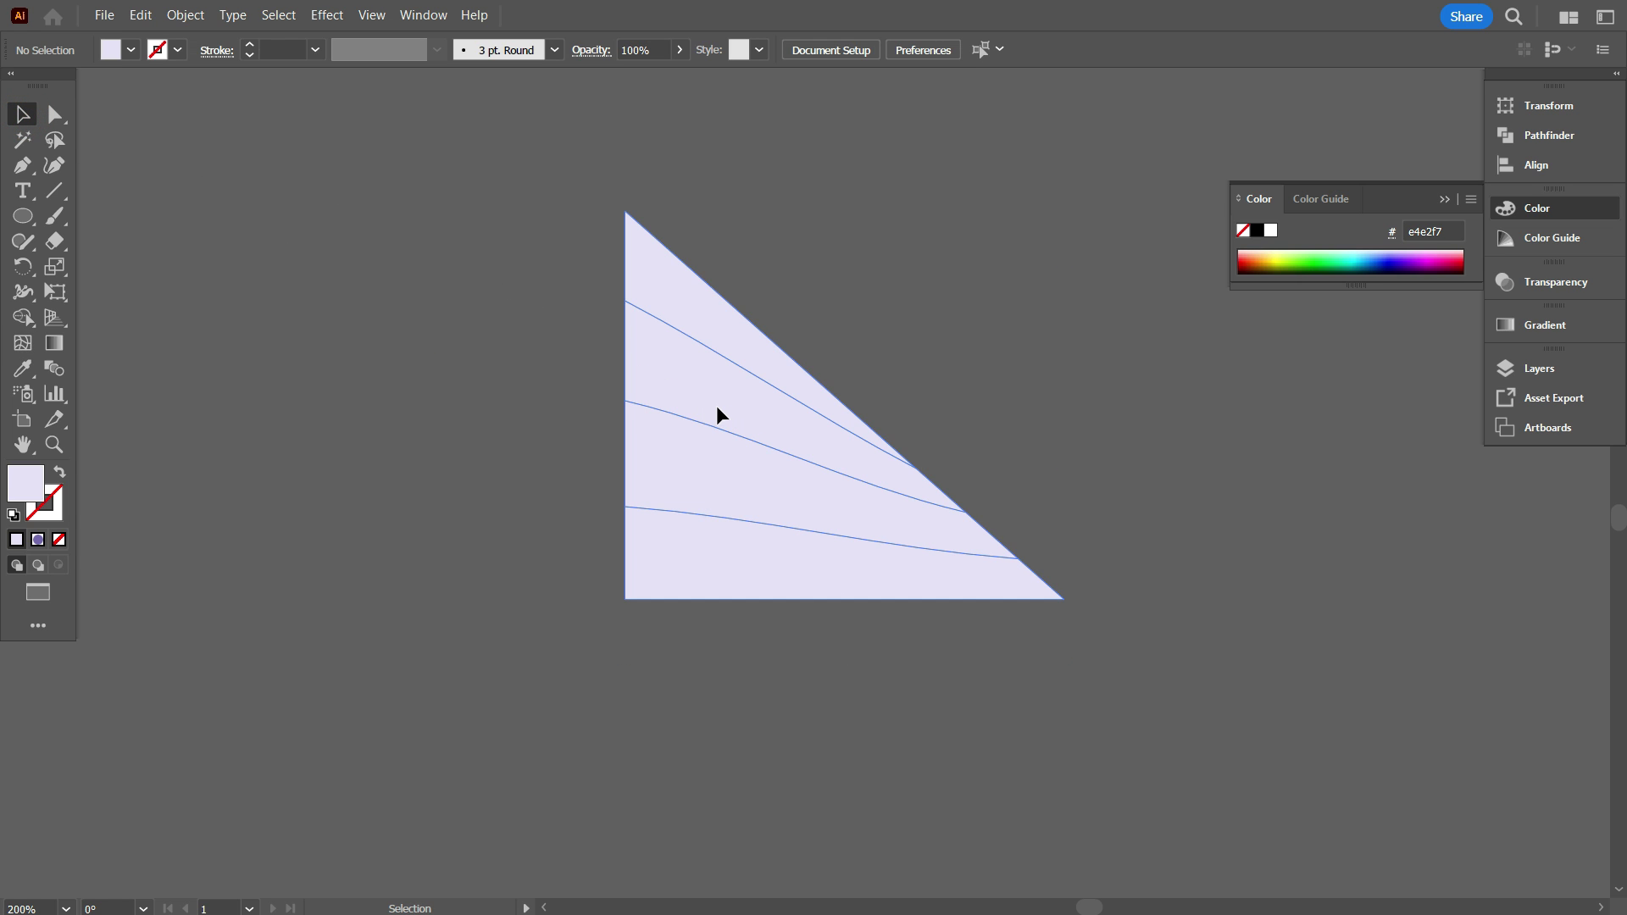
Select the mesh points along the triangle's vertical edge and colour them purple 8885c9
left_click(720, 407)
left_click(54, 116)
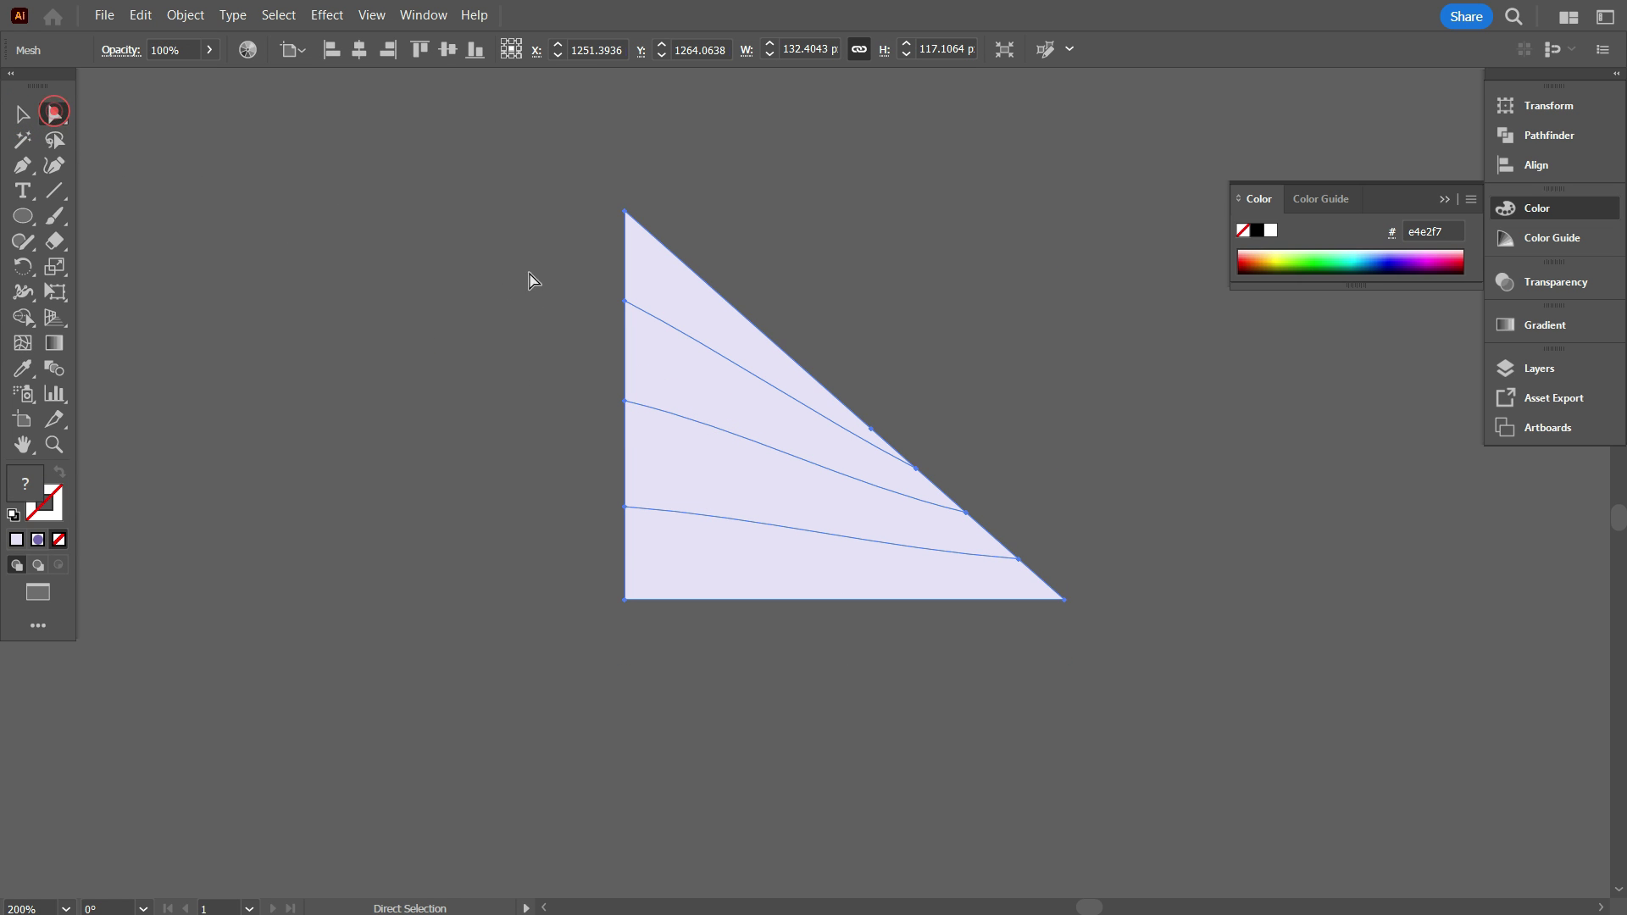
left_click_drag(656, 486, 655, 492)
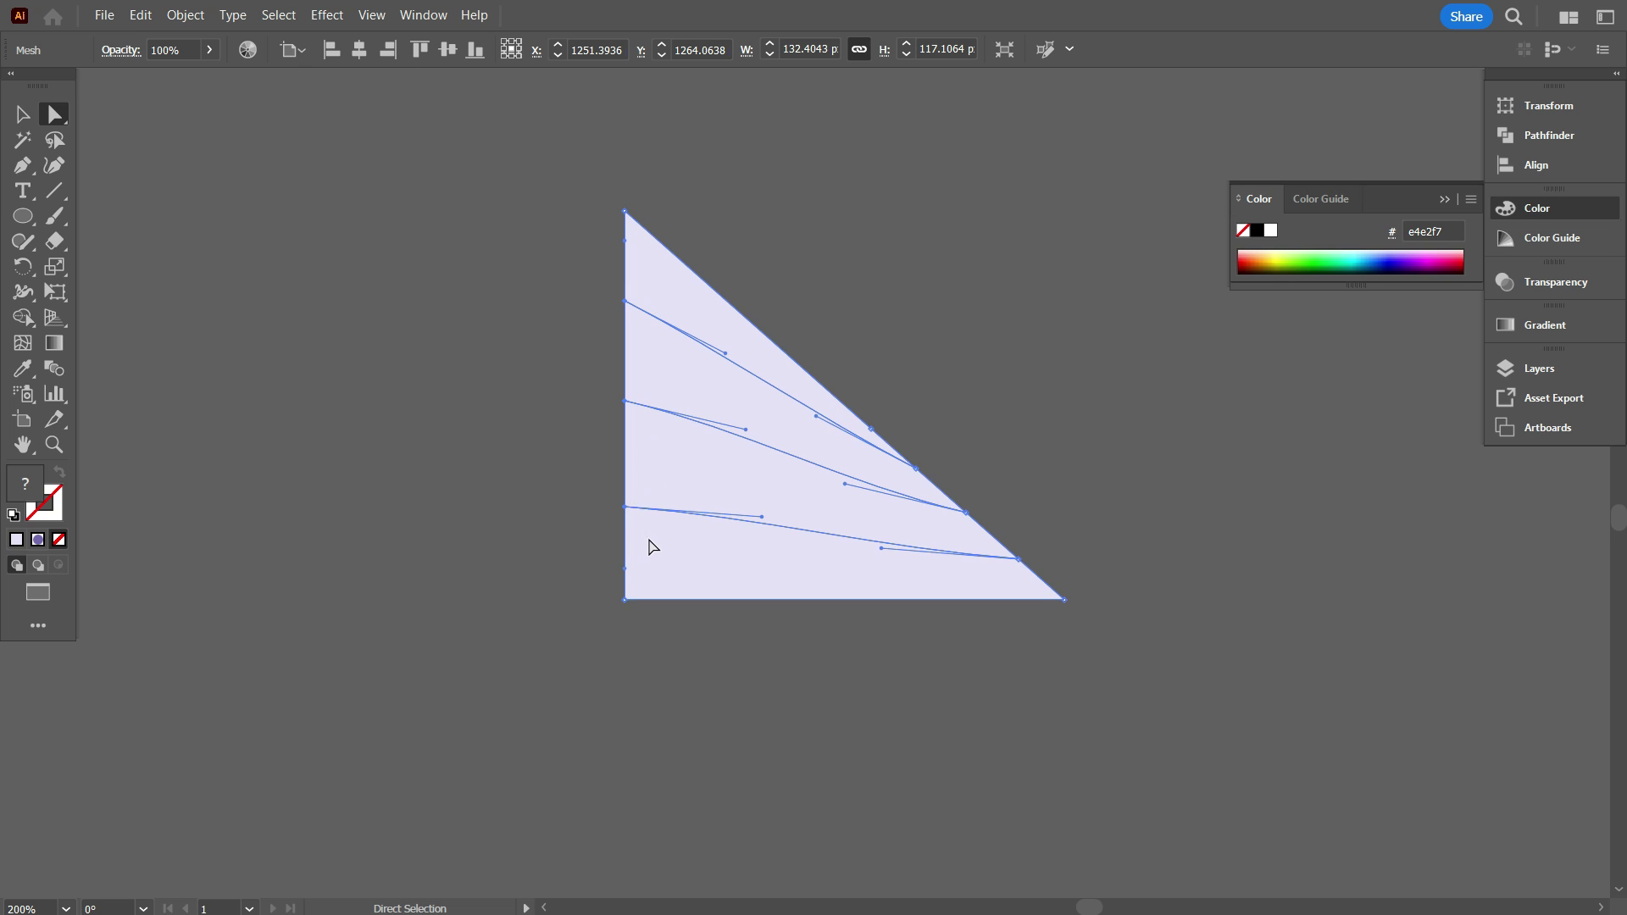
key("ctrl+1")
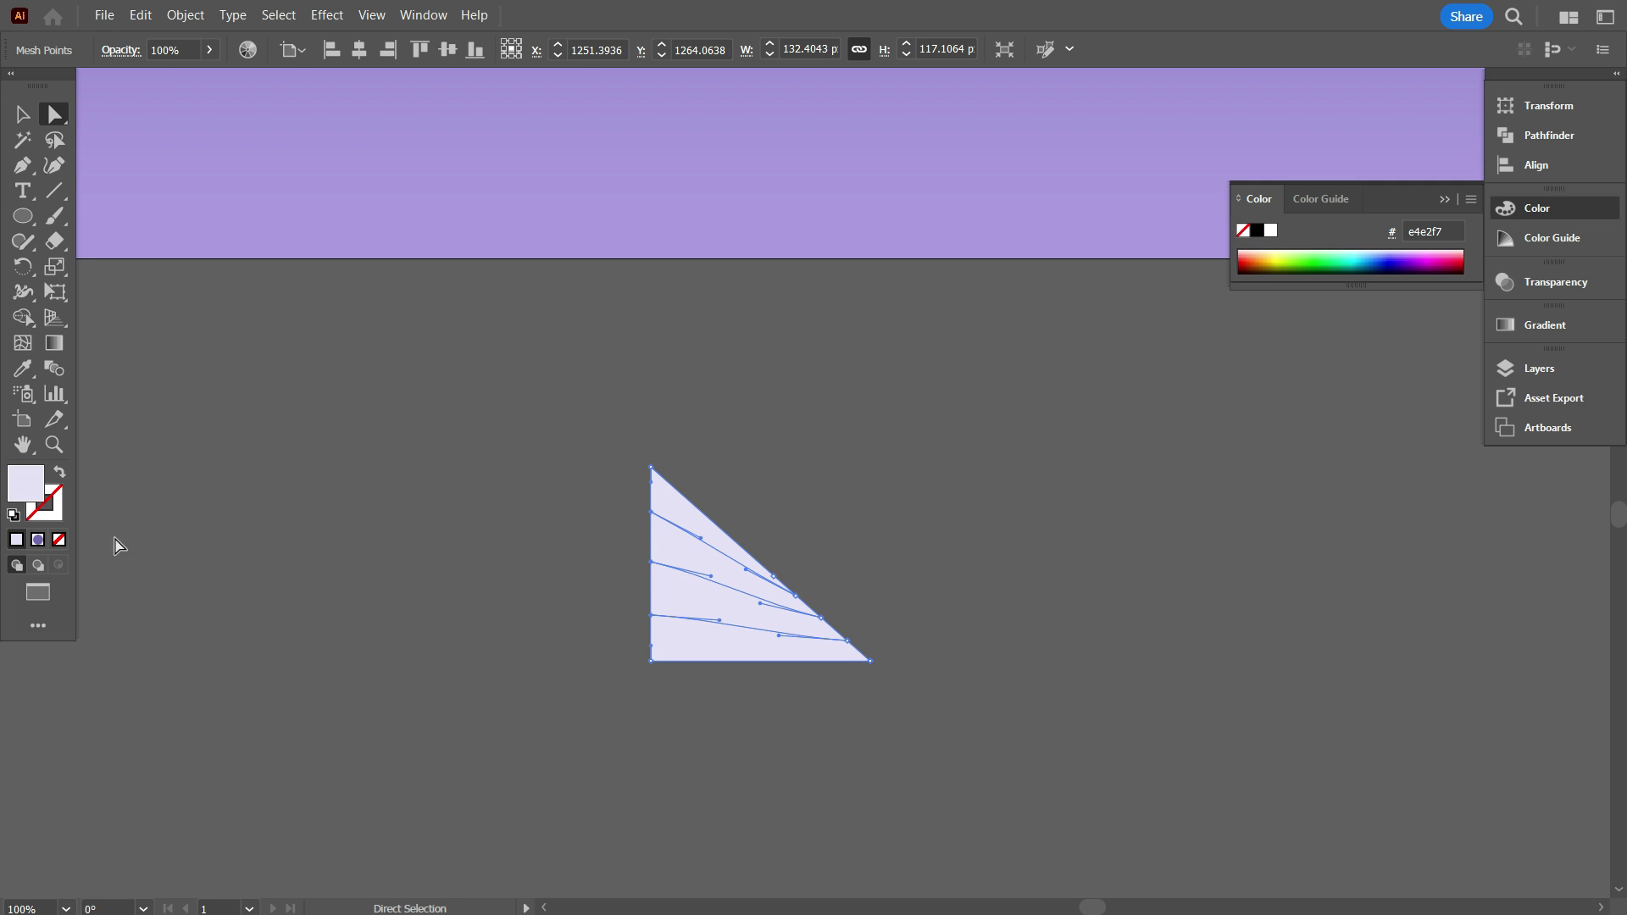
scroll(500, 530, "down", 2)
scroll(415, 595, "up", 1)
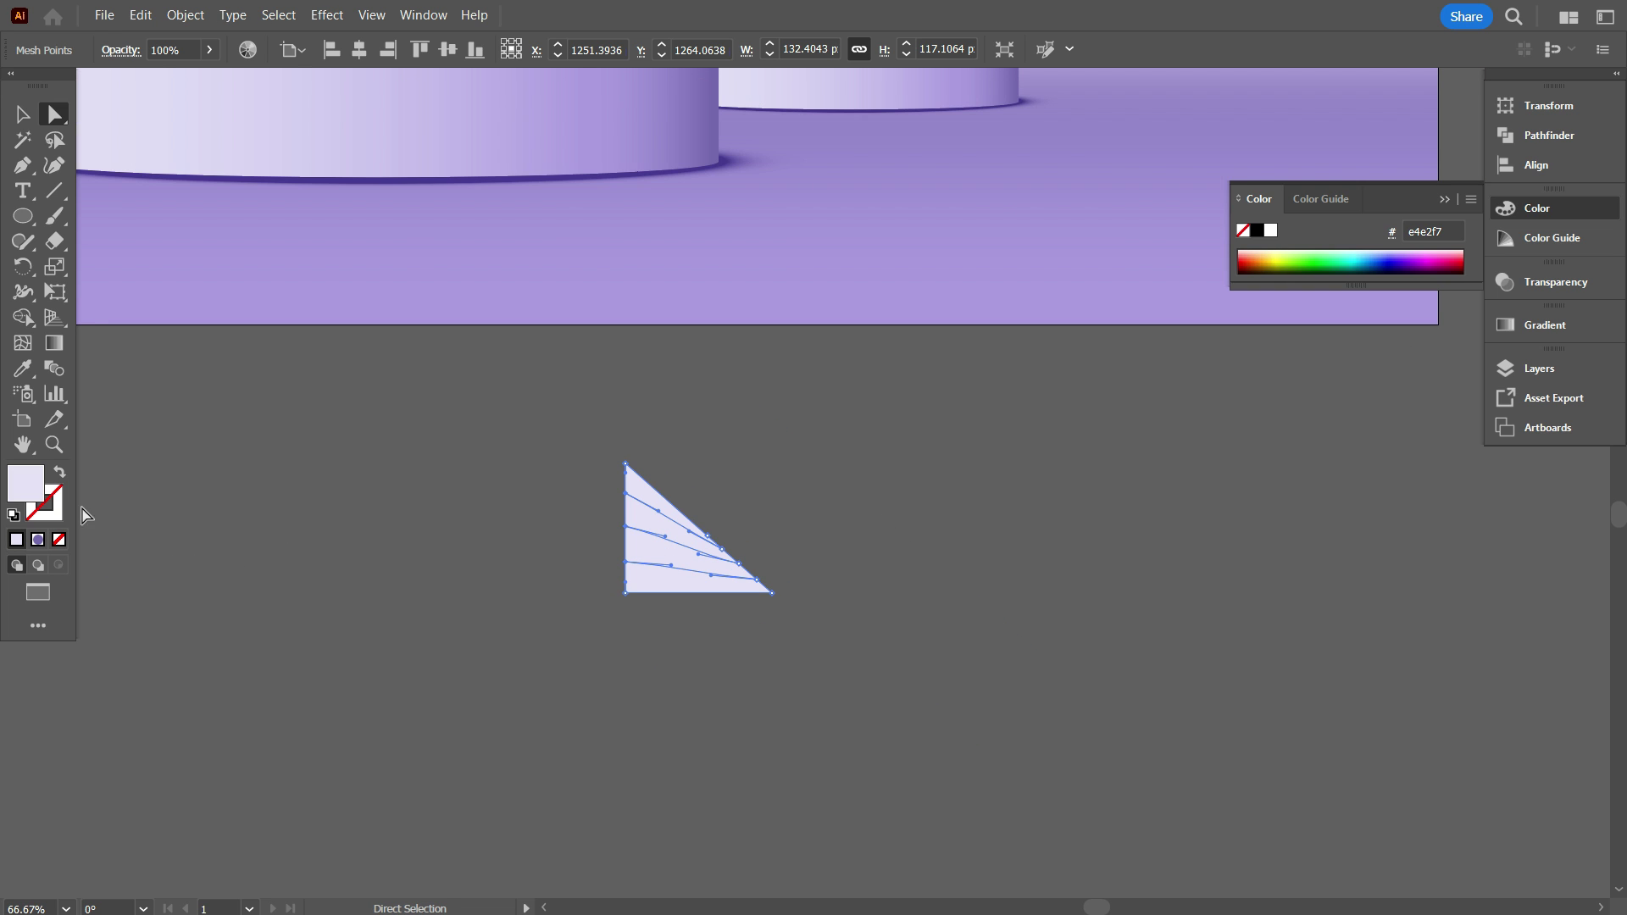
double_click(34, 477)
left_click(951, 563)
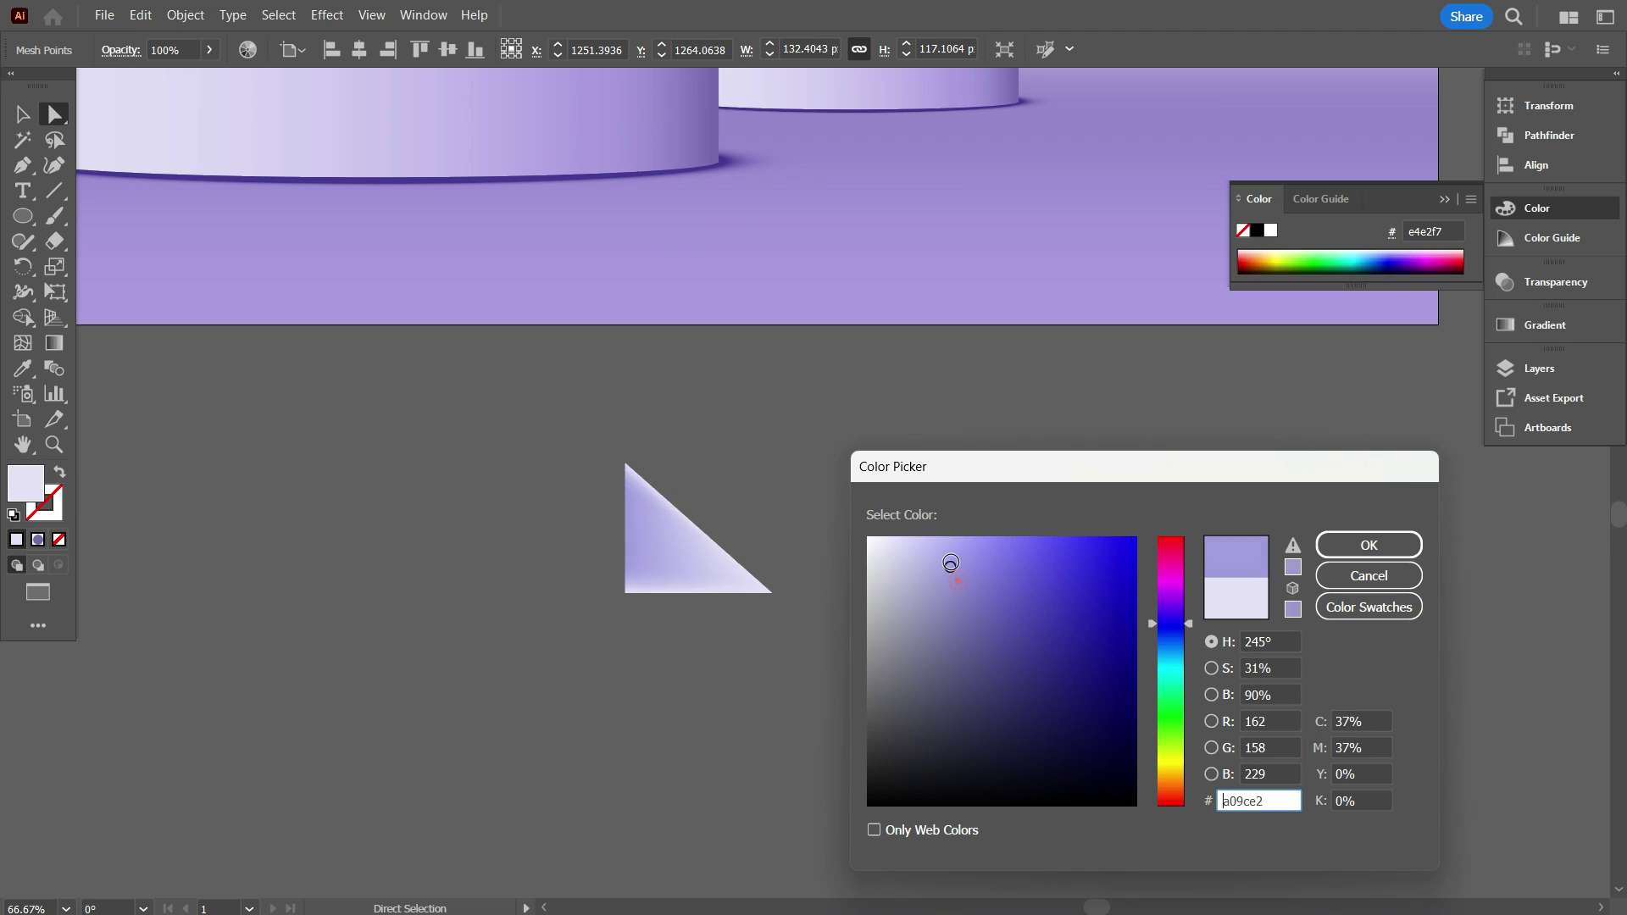
mouse_move(951, 563)
left_mouse_down()
mouse_move(995, 537)
mouse_move(978, 570)
left_mouse_up()
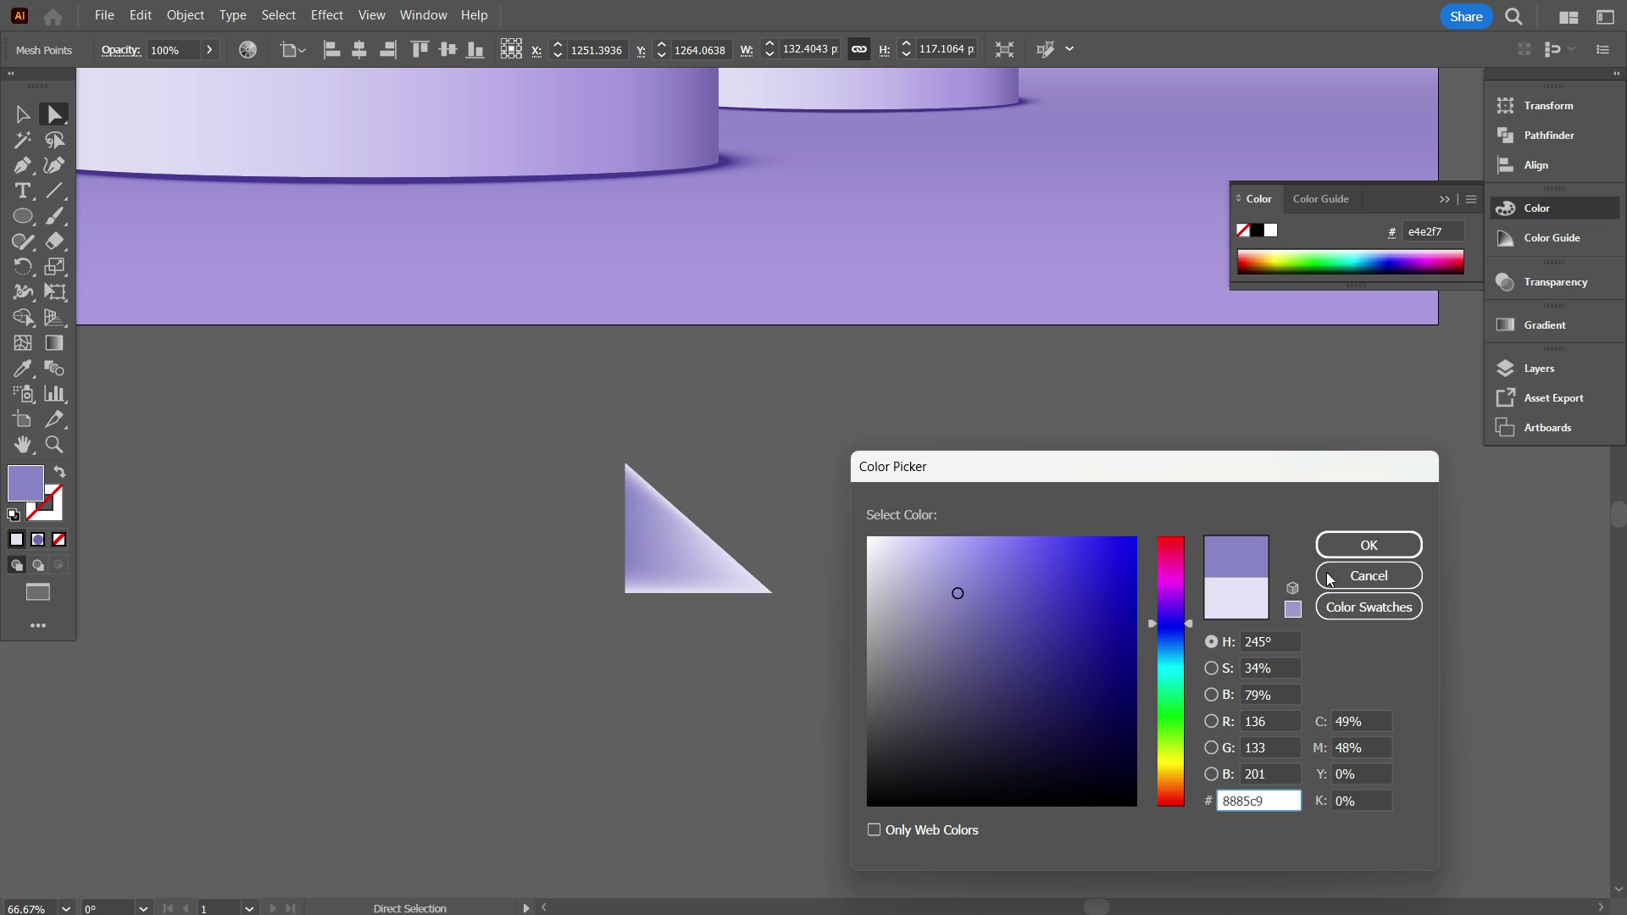
left_click(1369, 546)
Place the mesh triangle back on the artboard with its vertical edge against the large podium's right side
scroll(685, 628, "down", 2)
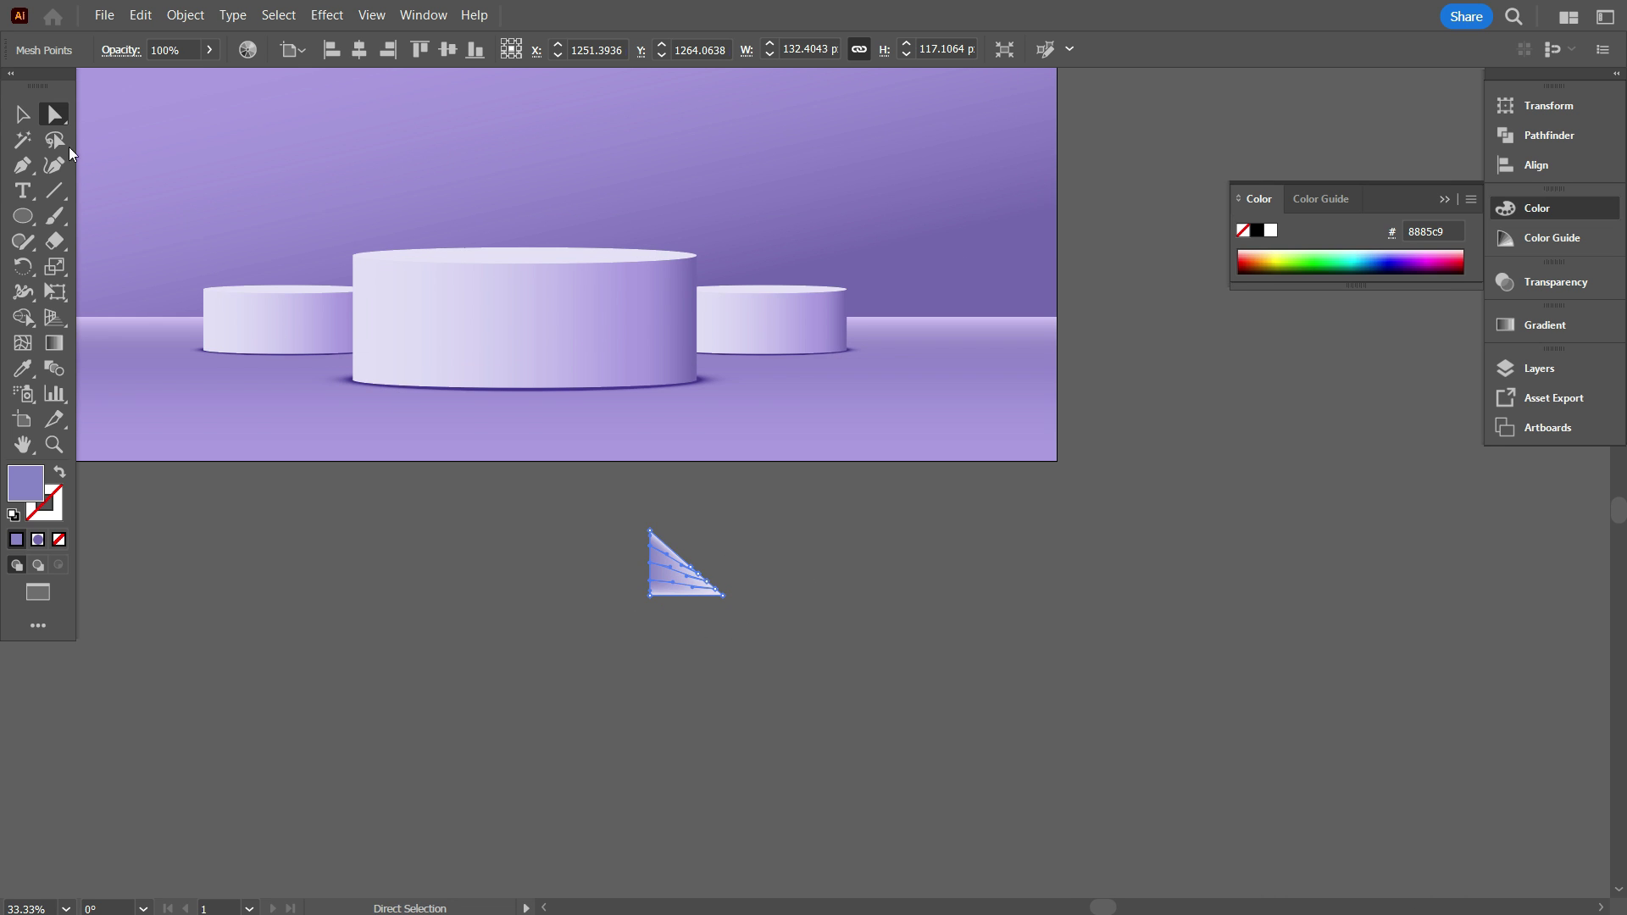
key("v")
left_click(329, 448)
scroll(593, 564, "up", 2)
left_click_drag(768, 598, 884, 175)
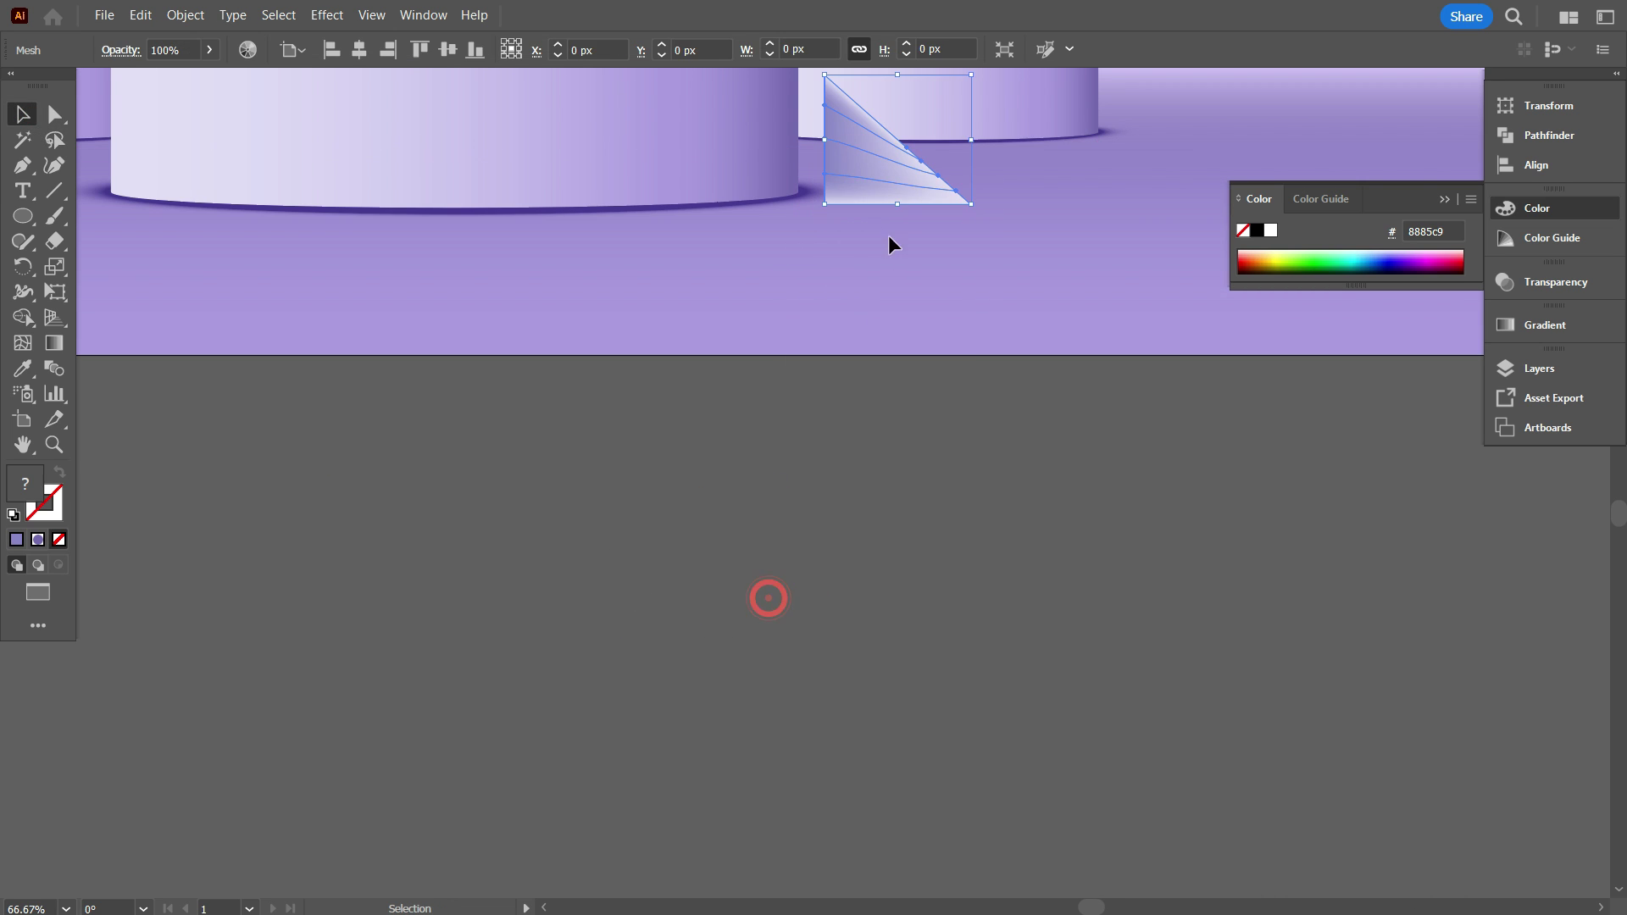
scroll(889, 245, "up", 5)
mouse_move(881, 409)
left_mouse_down()
mouse_move(851, 375)
mouse_move(861, 409)
left_mouse_up()
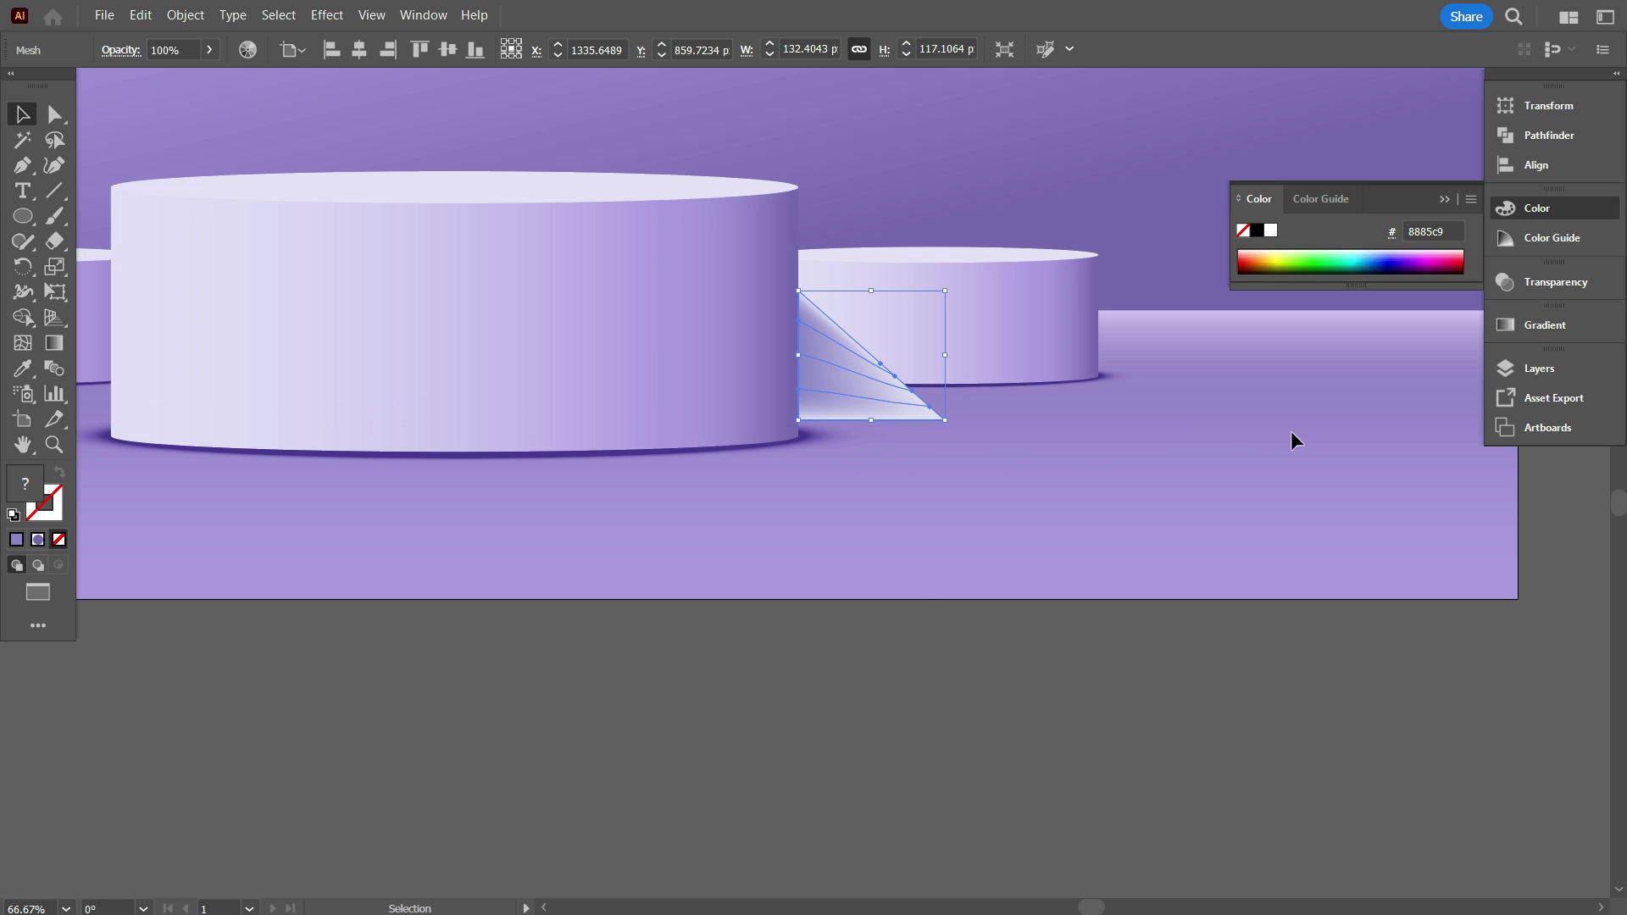
Try the Screen blending mode on the triangle, then set it to Multiply
left_click(1540, 283)
left_click(1289, 305)
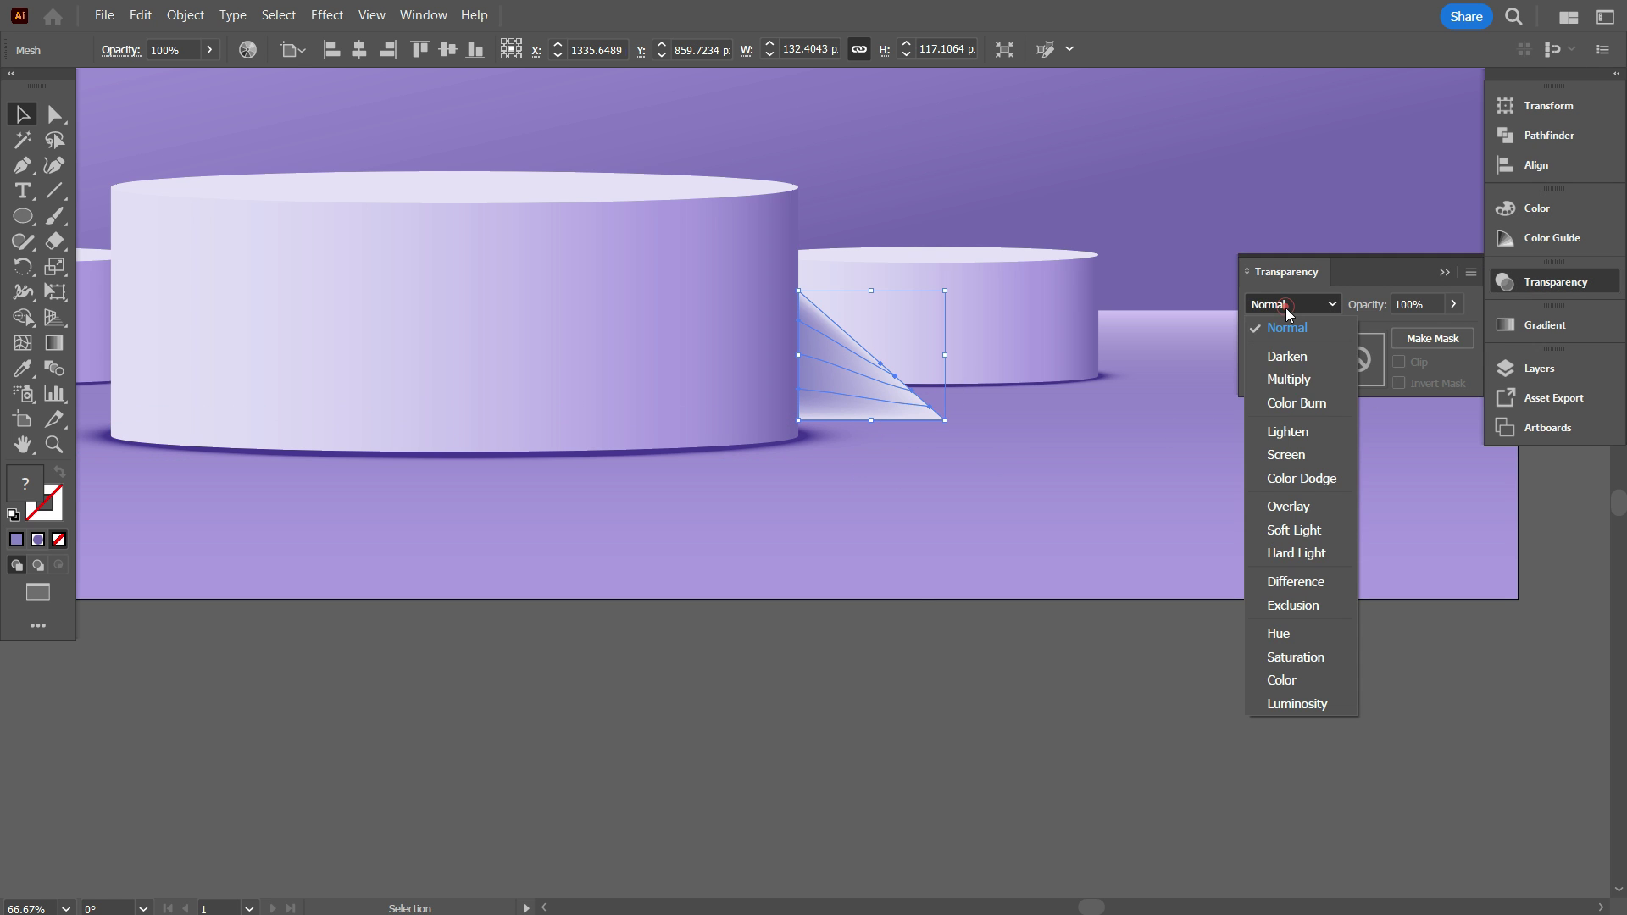
left_click(1295, 453)
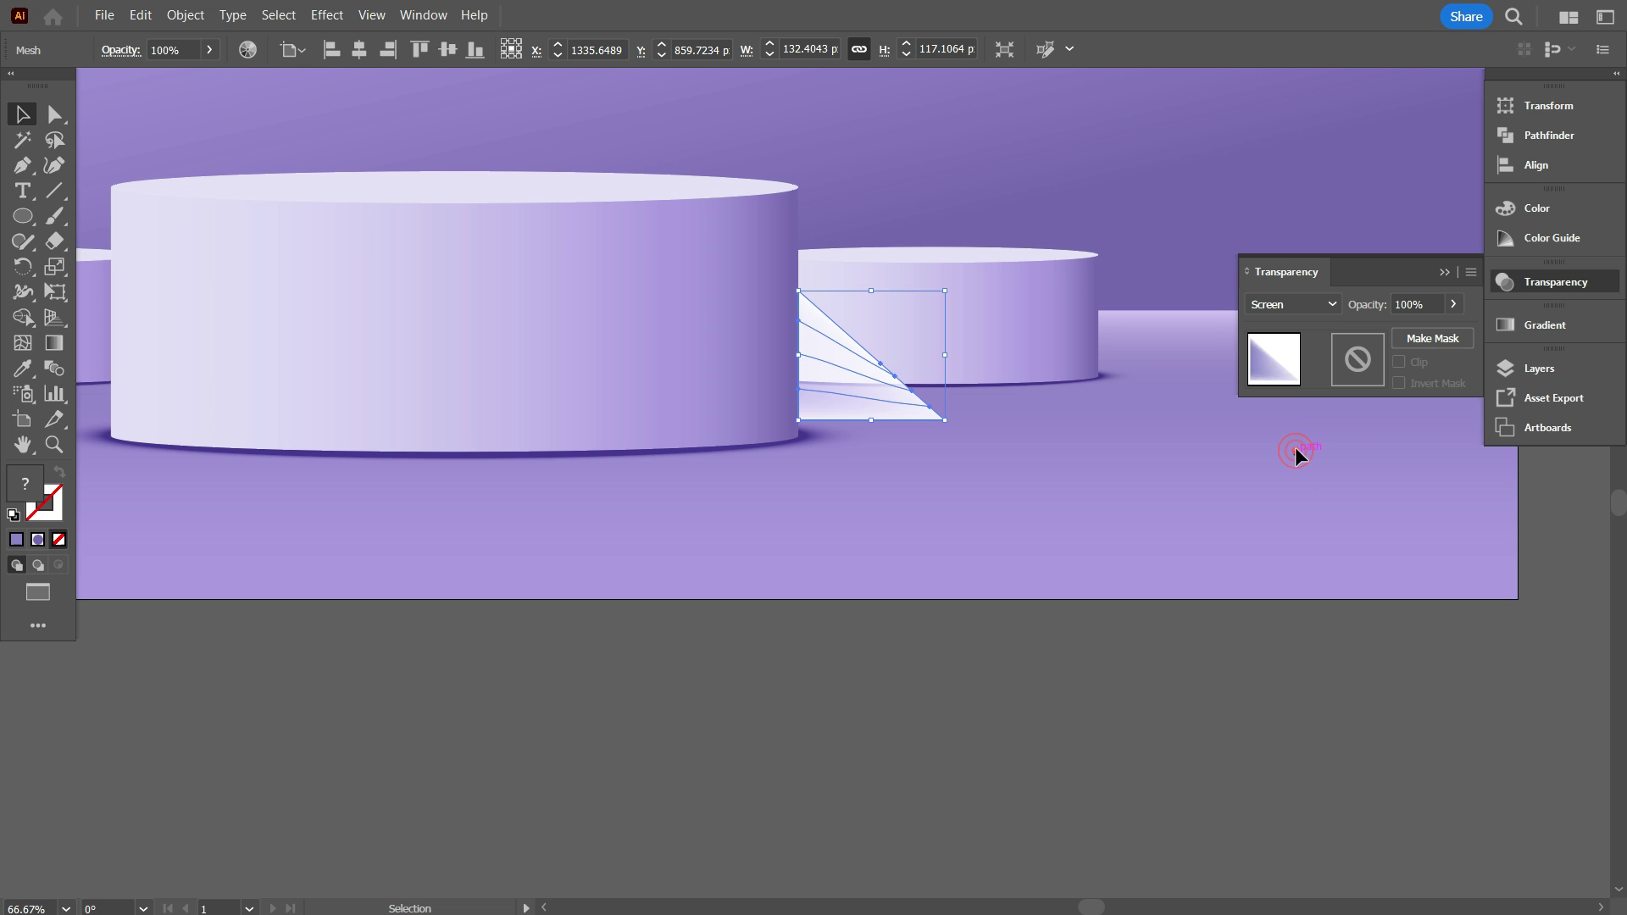
left_click(1290, 305)
left_click(1281, 323)
left_click(991, 744)
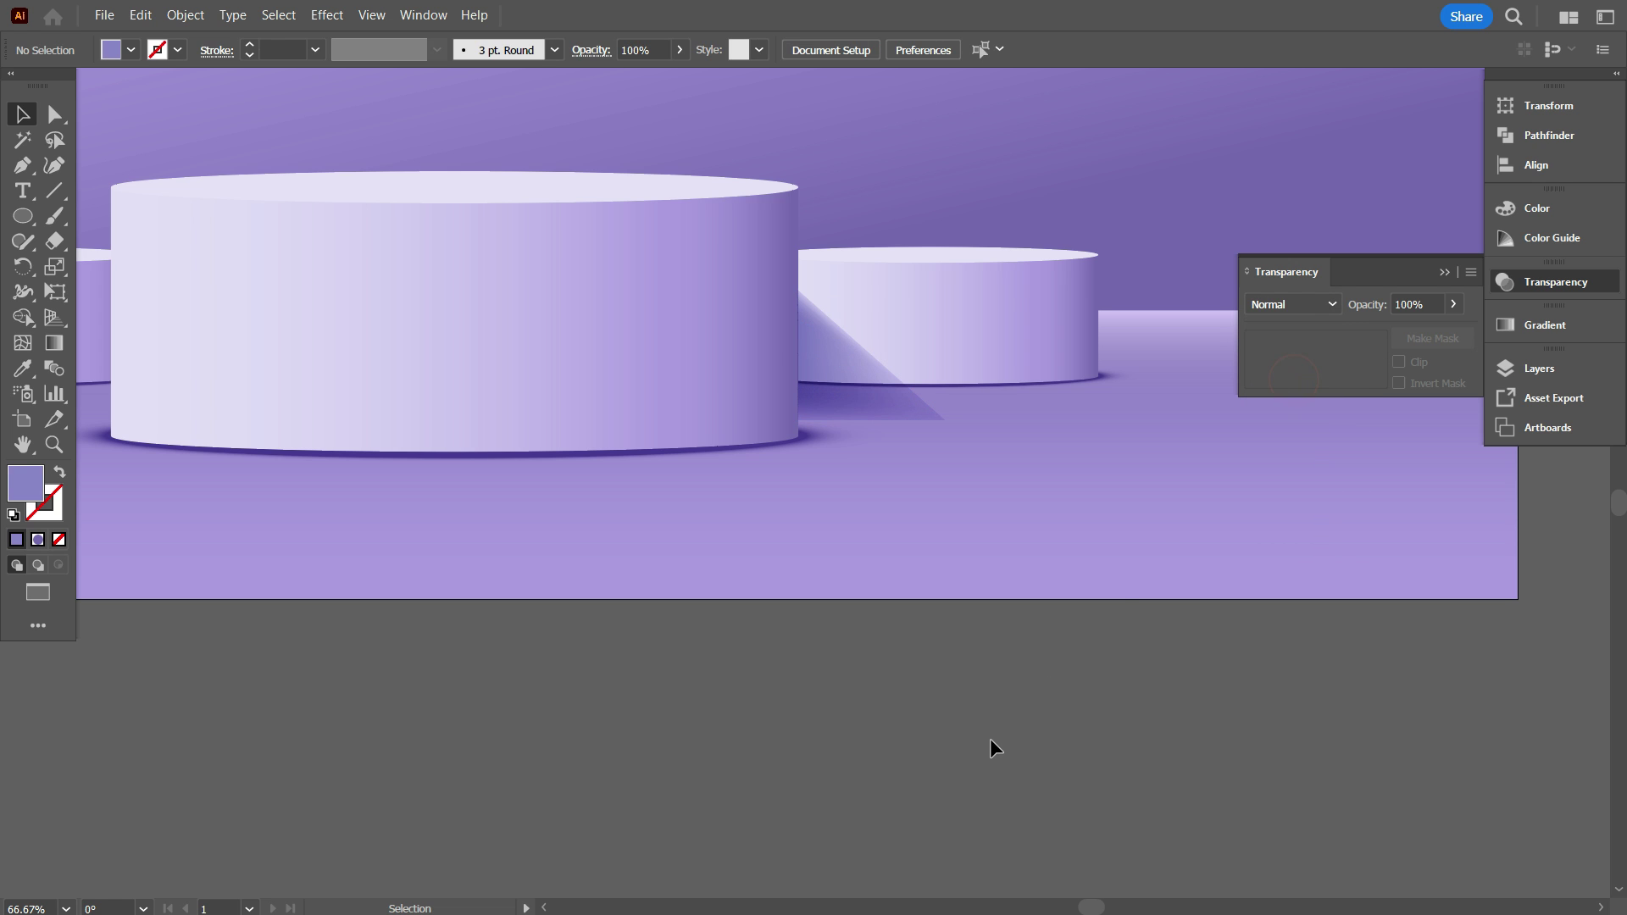
Reposition the triangle shadow behind the large podium so it ends at the right small podium's base
left_click_drag(862, 406, 867, 673)
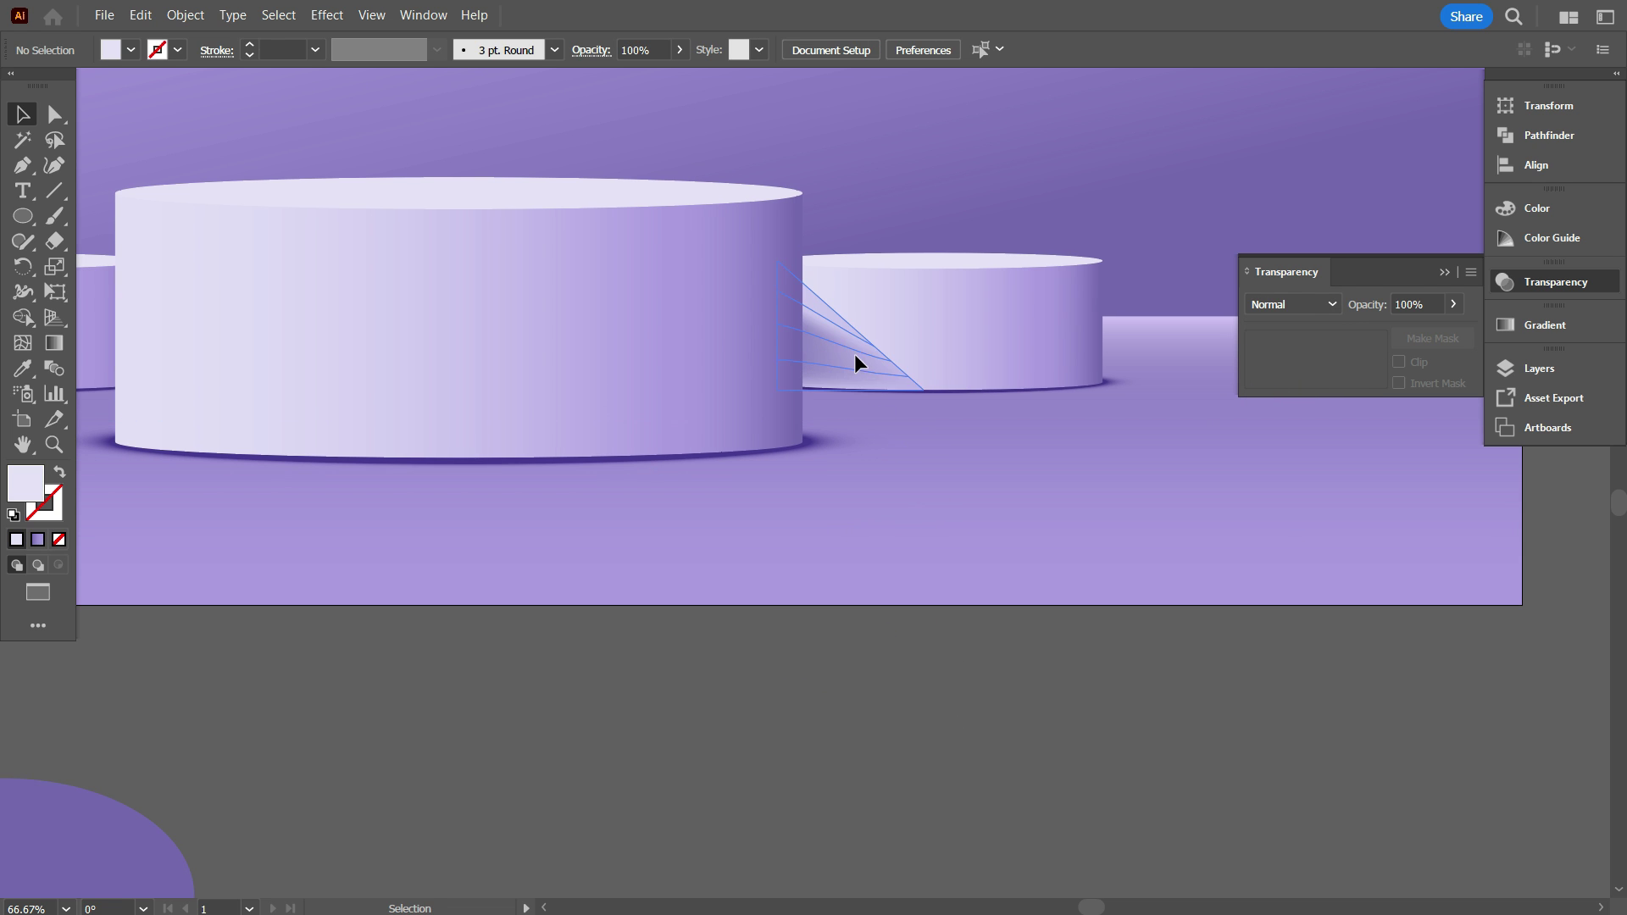
left_click(855, 355)
left_click(1538, 325)
left_click(937, 582)
Delete the leftover purple ellipse below the artboard
scroll(887, 607, "down", 2)
scroll(888, 604, "down", 3)
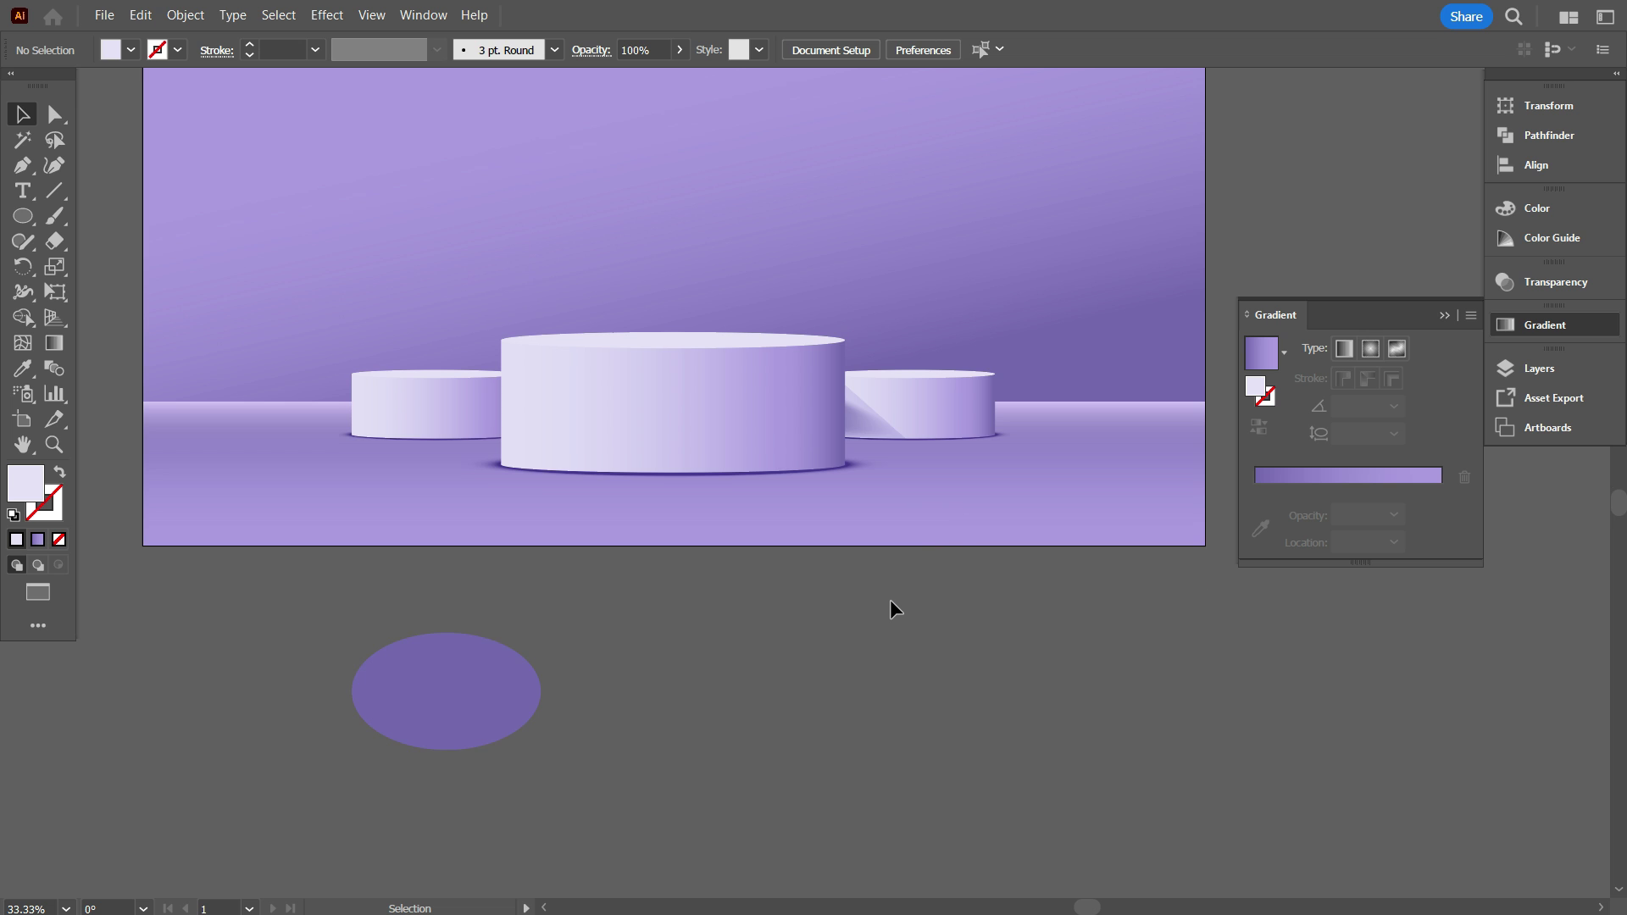
scroll(886, 602, "down", 2)
left_click(410, 677)
scroll(739, 686, "down", 2)
left_click(749, 685)
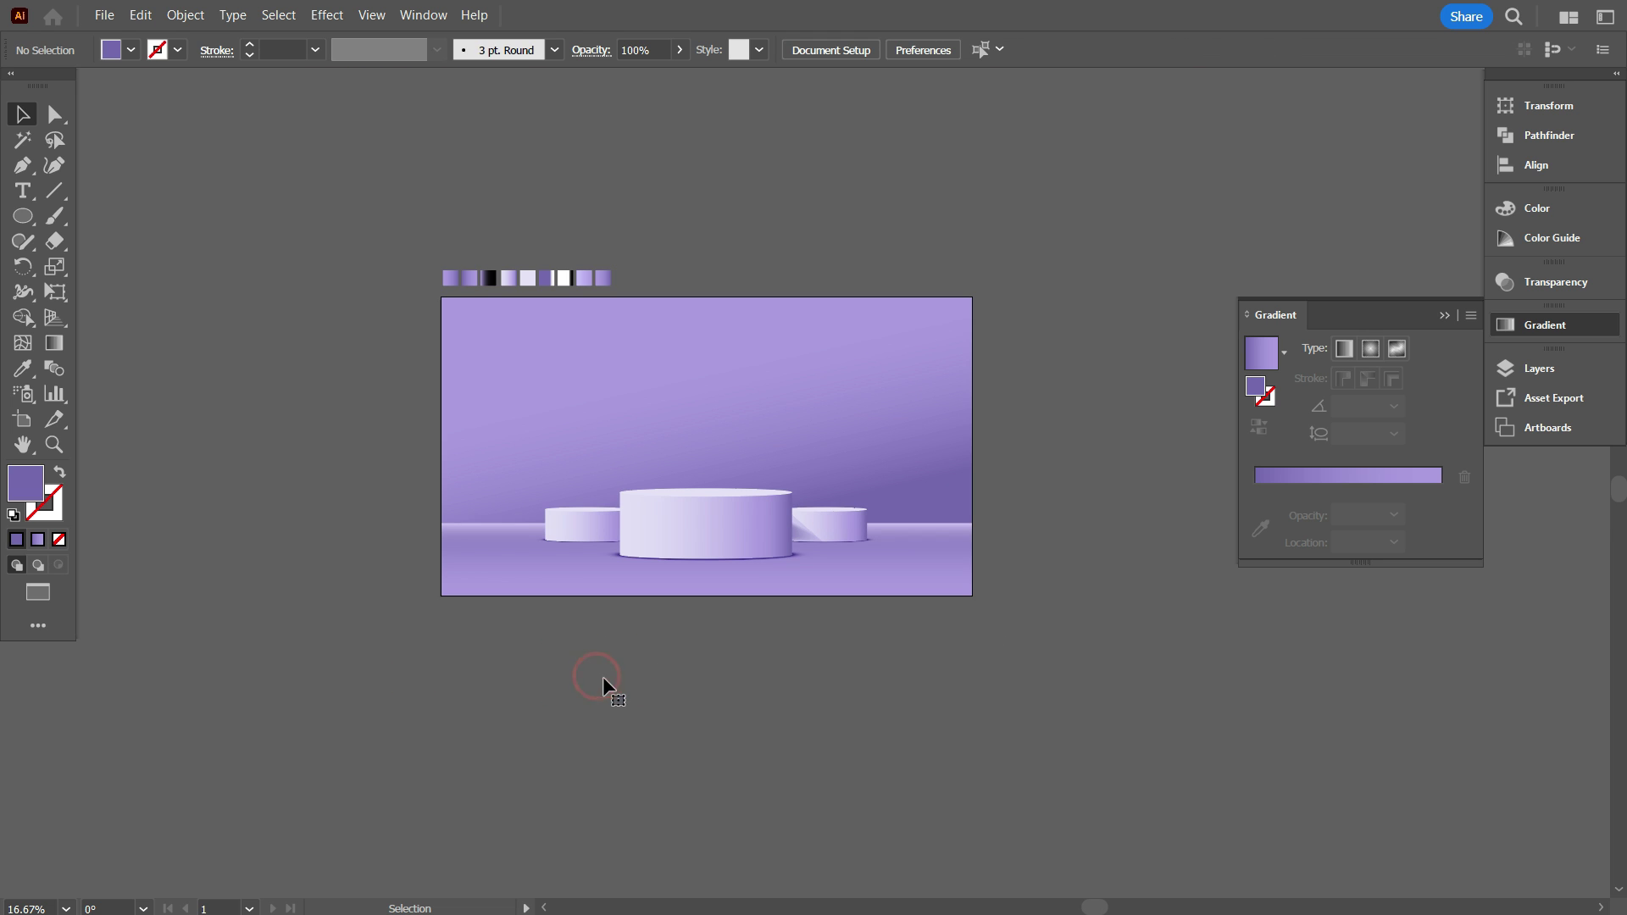
scroll(780, 711, "up", 1)
scroll(735, 730, "up", 1)
scroll(708, 740, "up", 1)
scroll(708, 741, "down", 1)
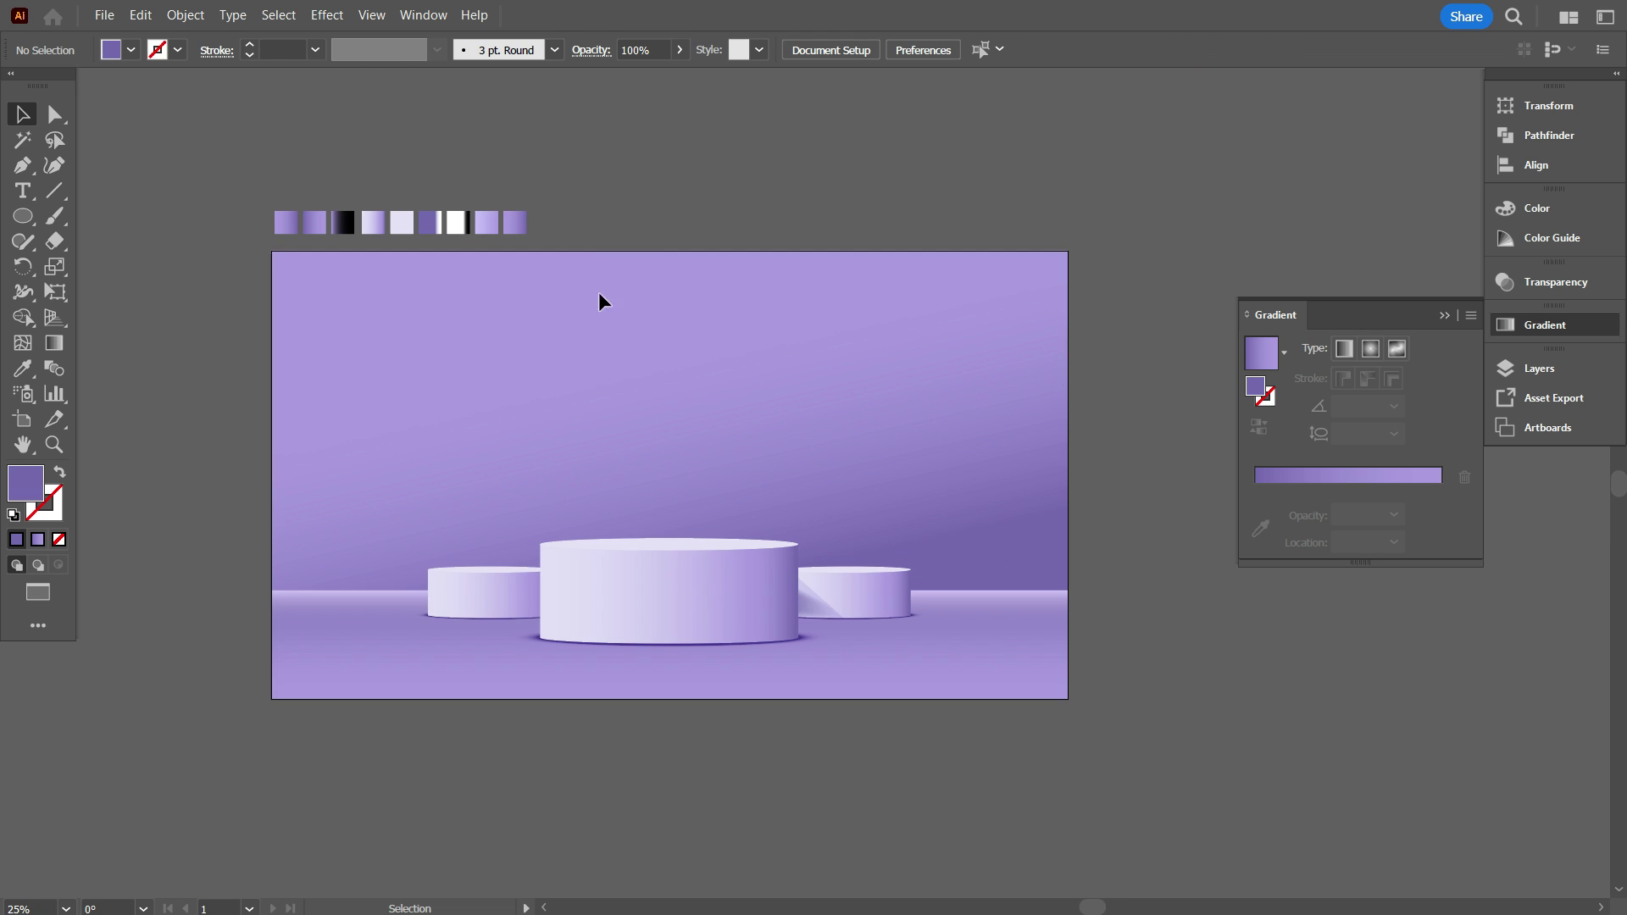
Draw a solid purple rectangle over the middle of the artboard, from its top edge down across the podiums
scroll(610, 531, "down", 1)
scroll(621, 549, "up", 1)
left_click_drag(20, 230, 142, 215)
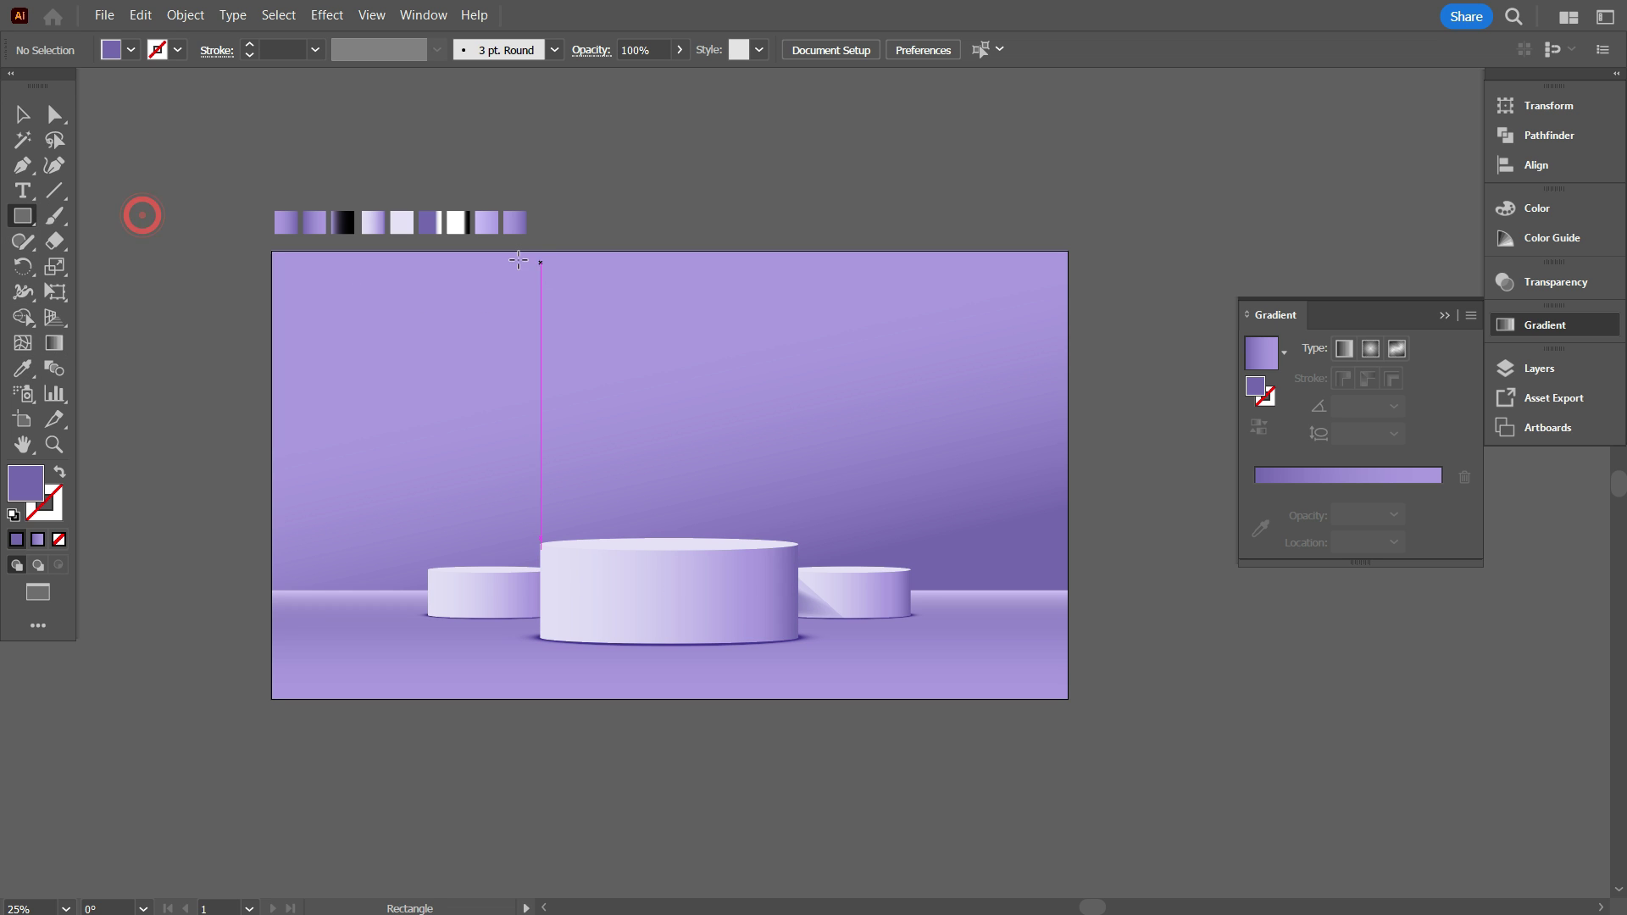
mouse_move(502, 252)
left_mouse_down()
mouse_move(589, 563)
mouse_move(828, 588)
mouse_move(831, 628)
left_mouse_up()
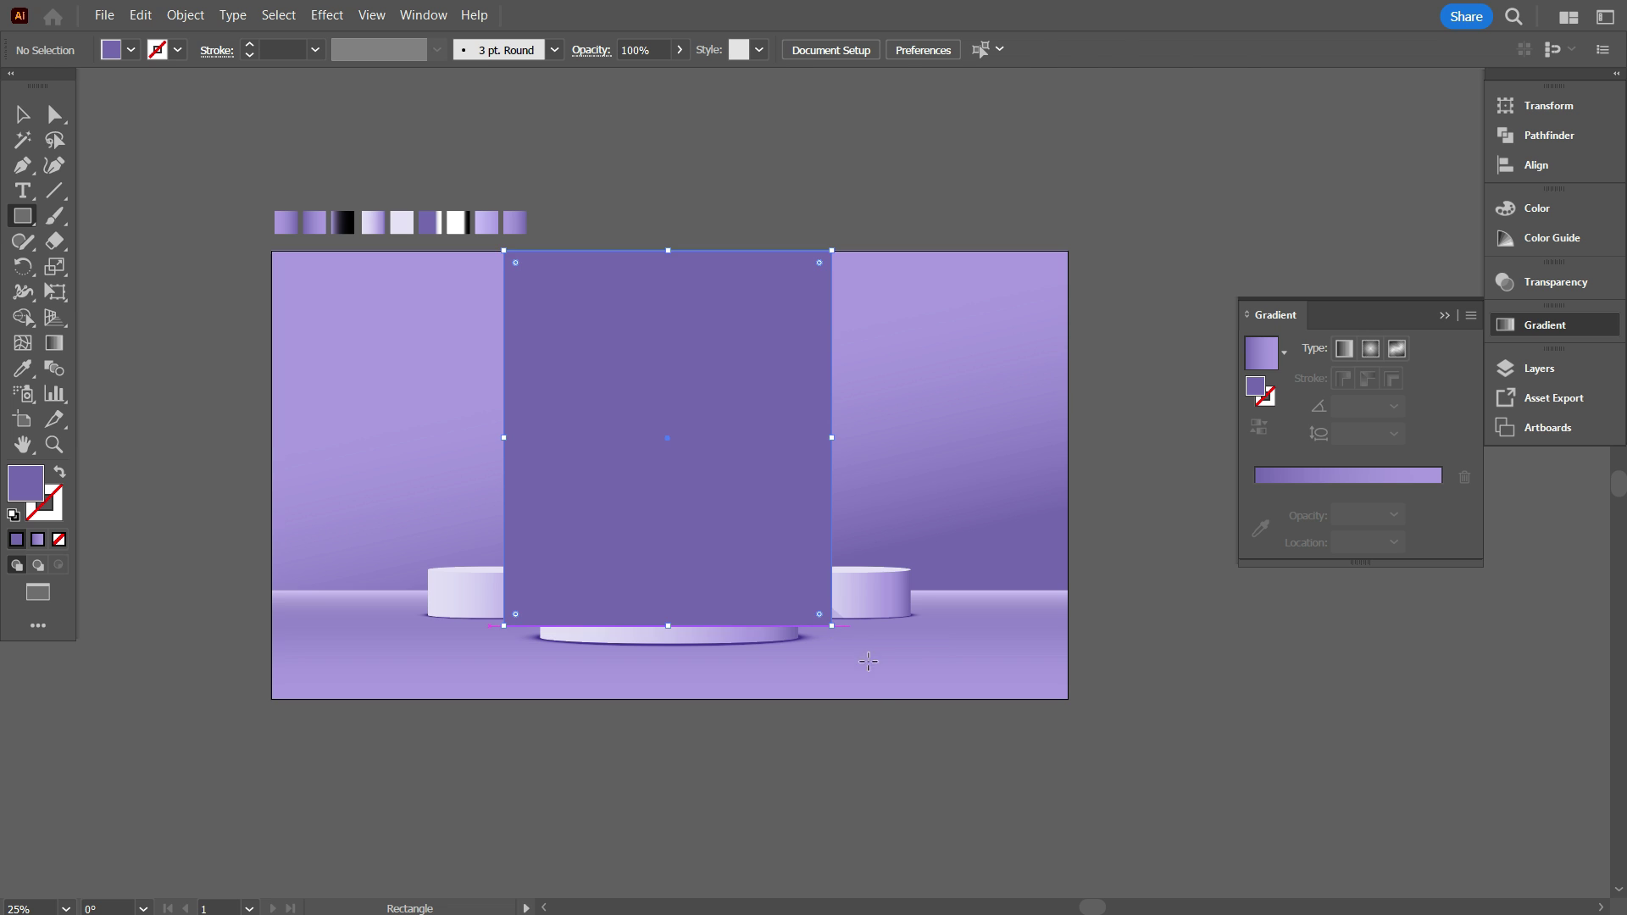
left_click(22, 118)
scroll(361, 306, "down", 1)
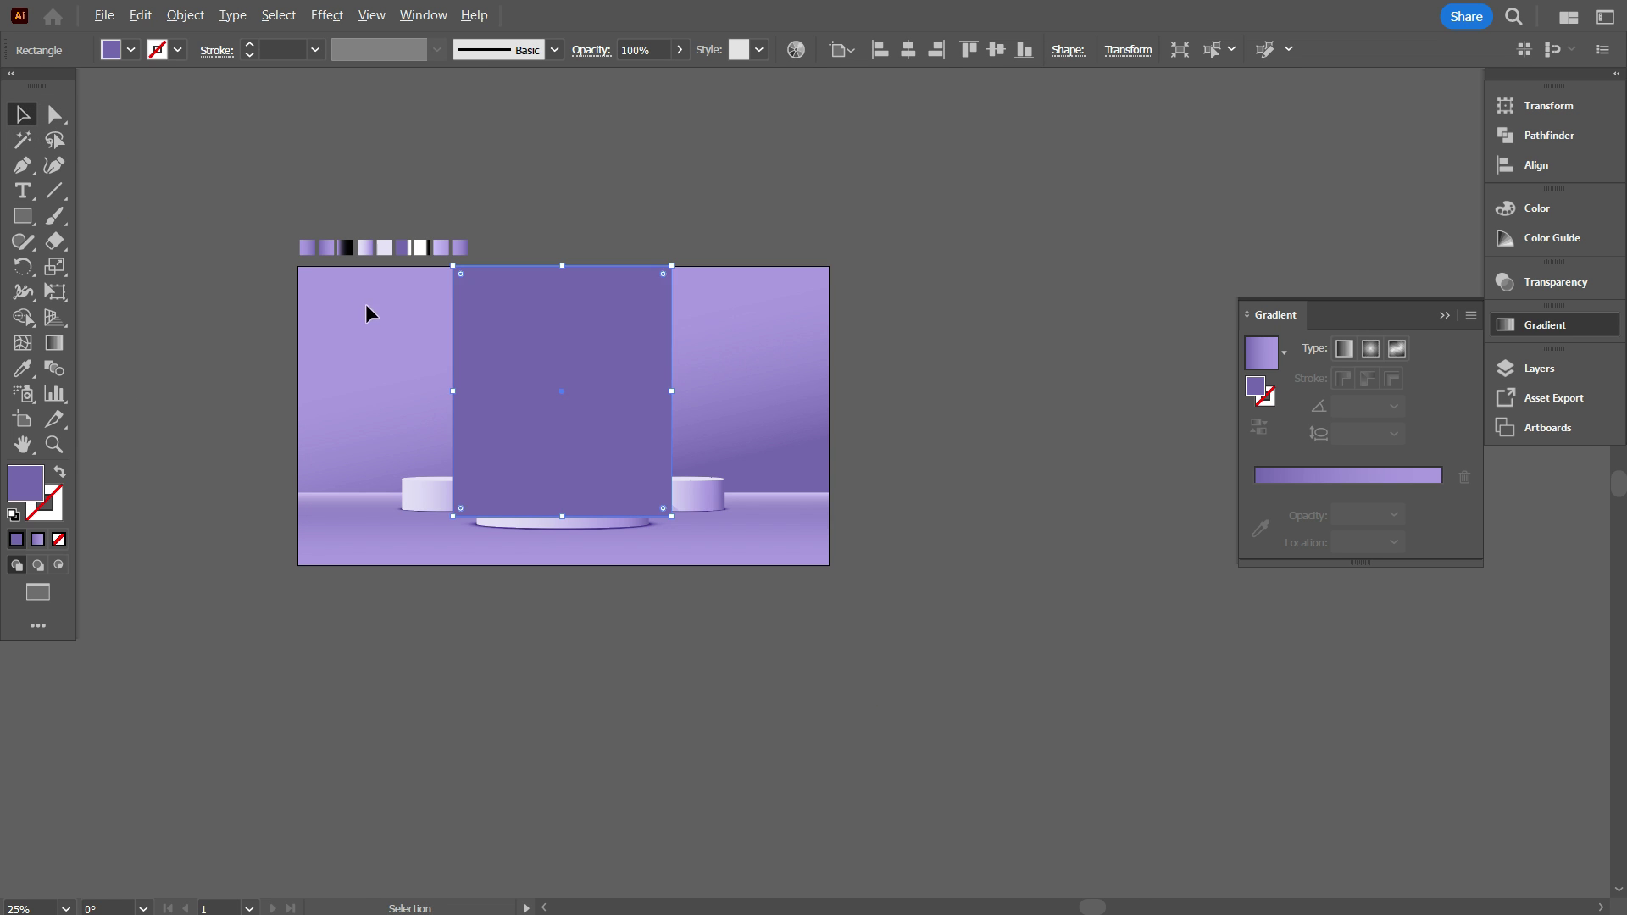
Duplicate the purple rectangle outside the artboard's right edge and move the original off the artboard beside the copy
left_click(523, 710)
left_click(598, 443)
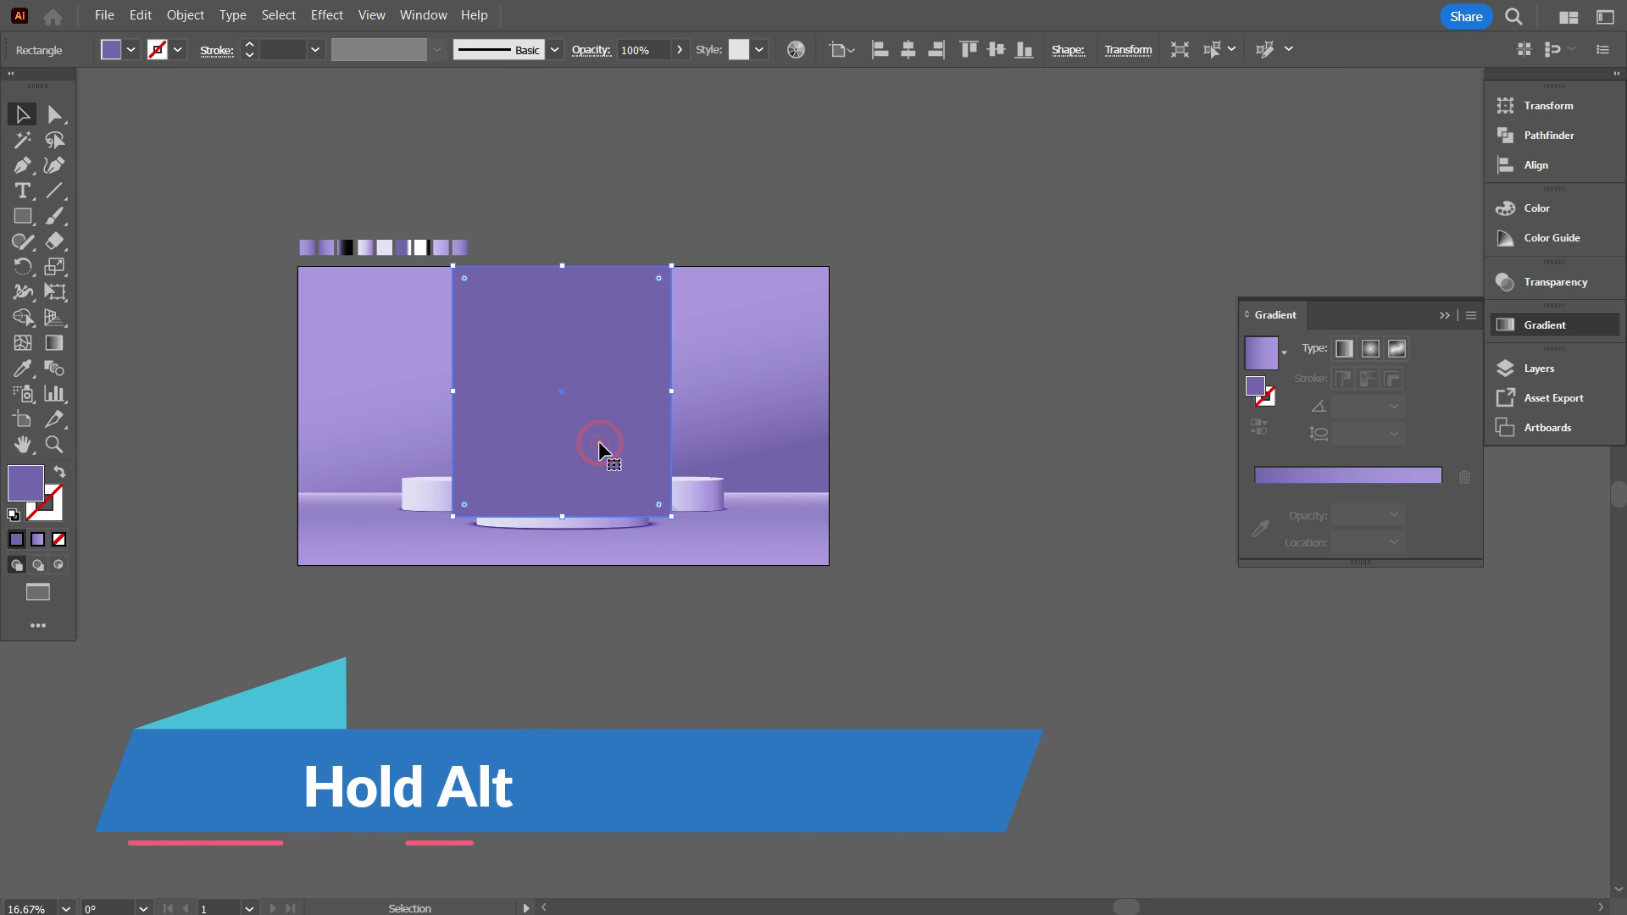
left_click_drag(567, 412, 978, 426)
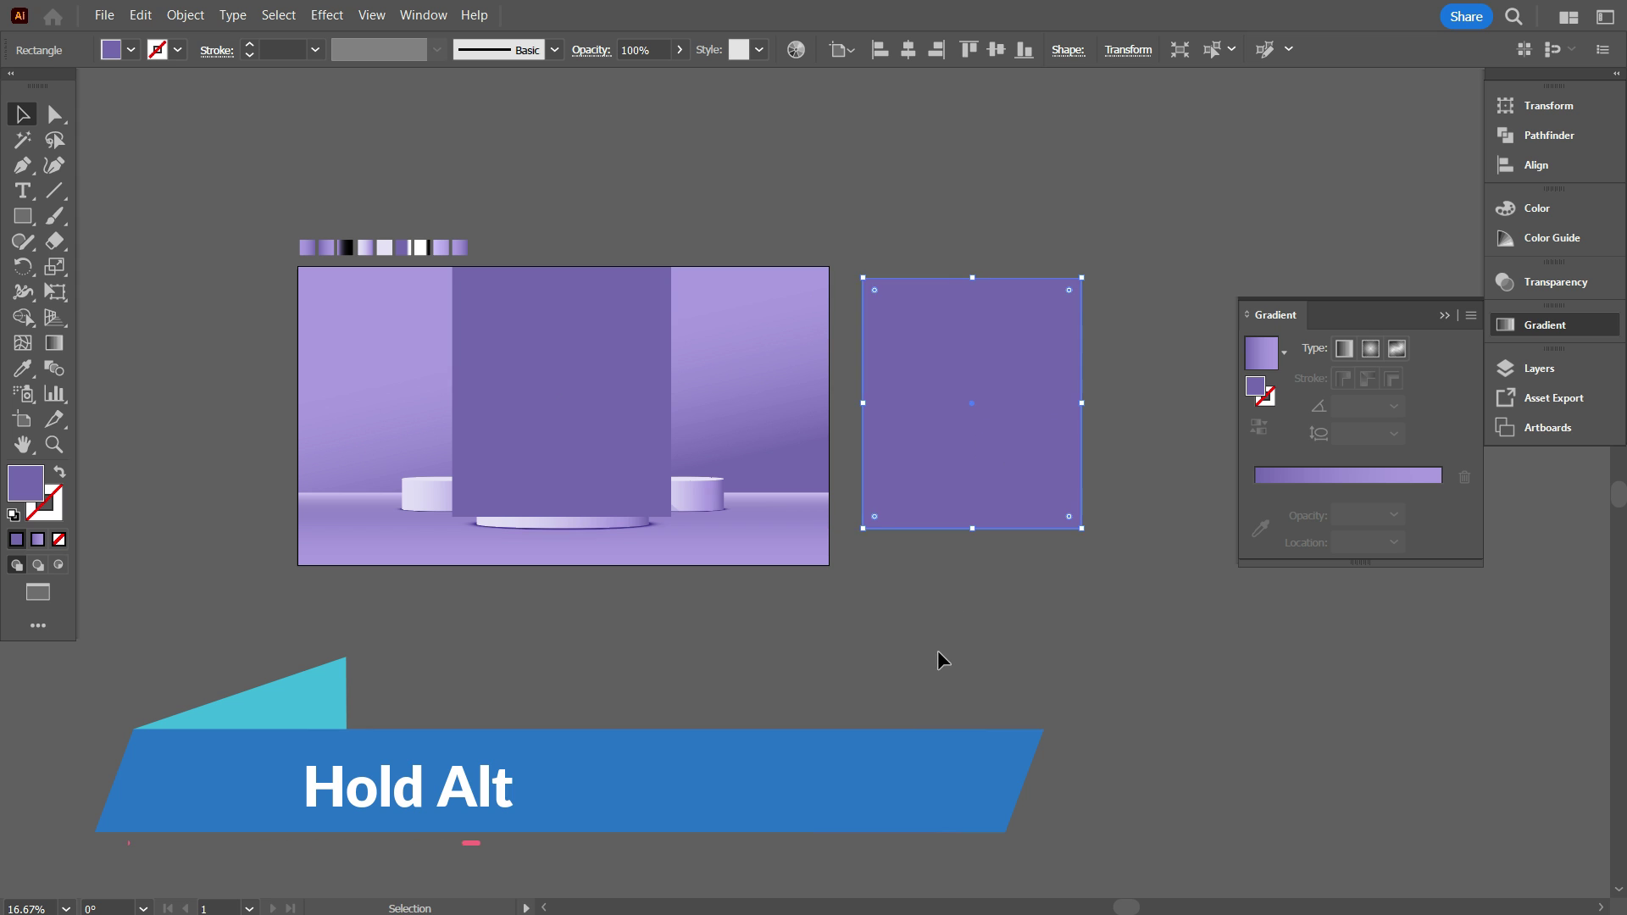
left_click(938, 651)
scroll(561, 447, "down", 1)
left_click_drag(521, 449, 1177, 455)
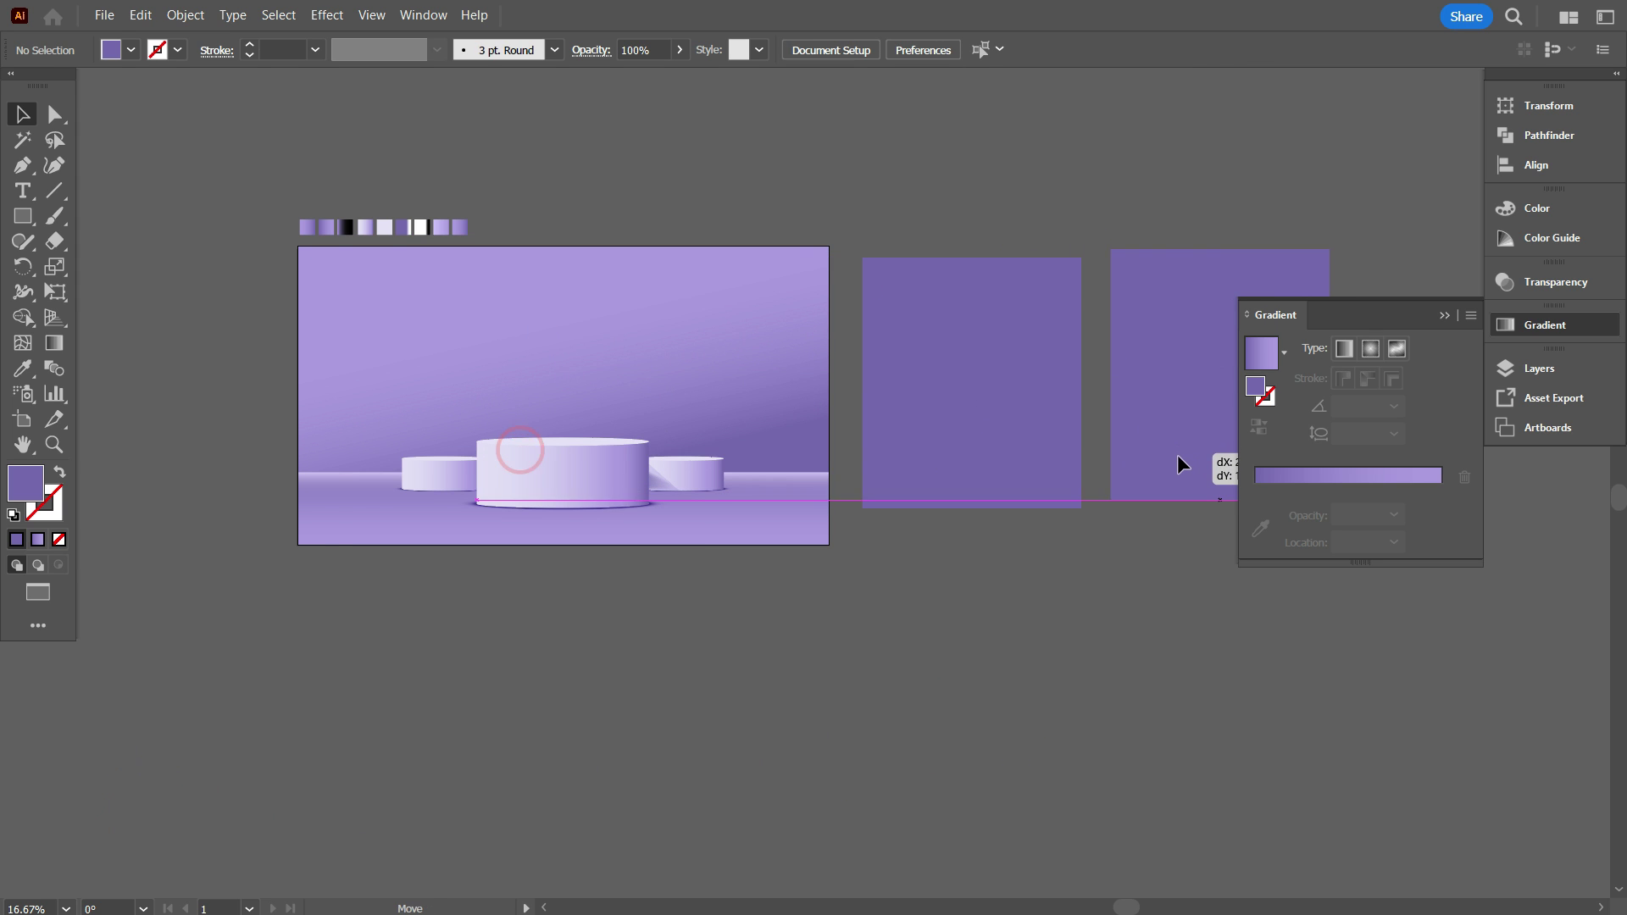
left_click(1093, 597)
left_click_drag(1056, 616, 945, 569)
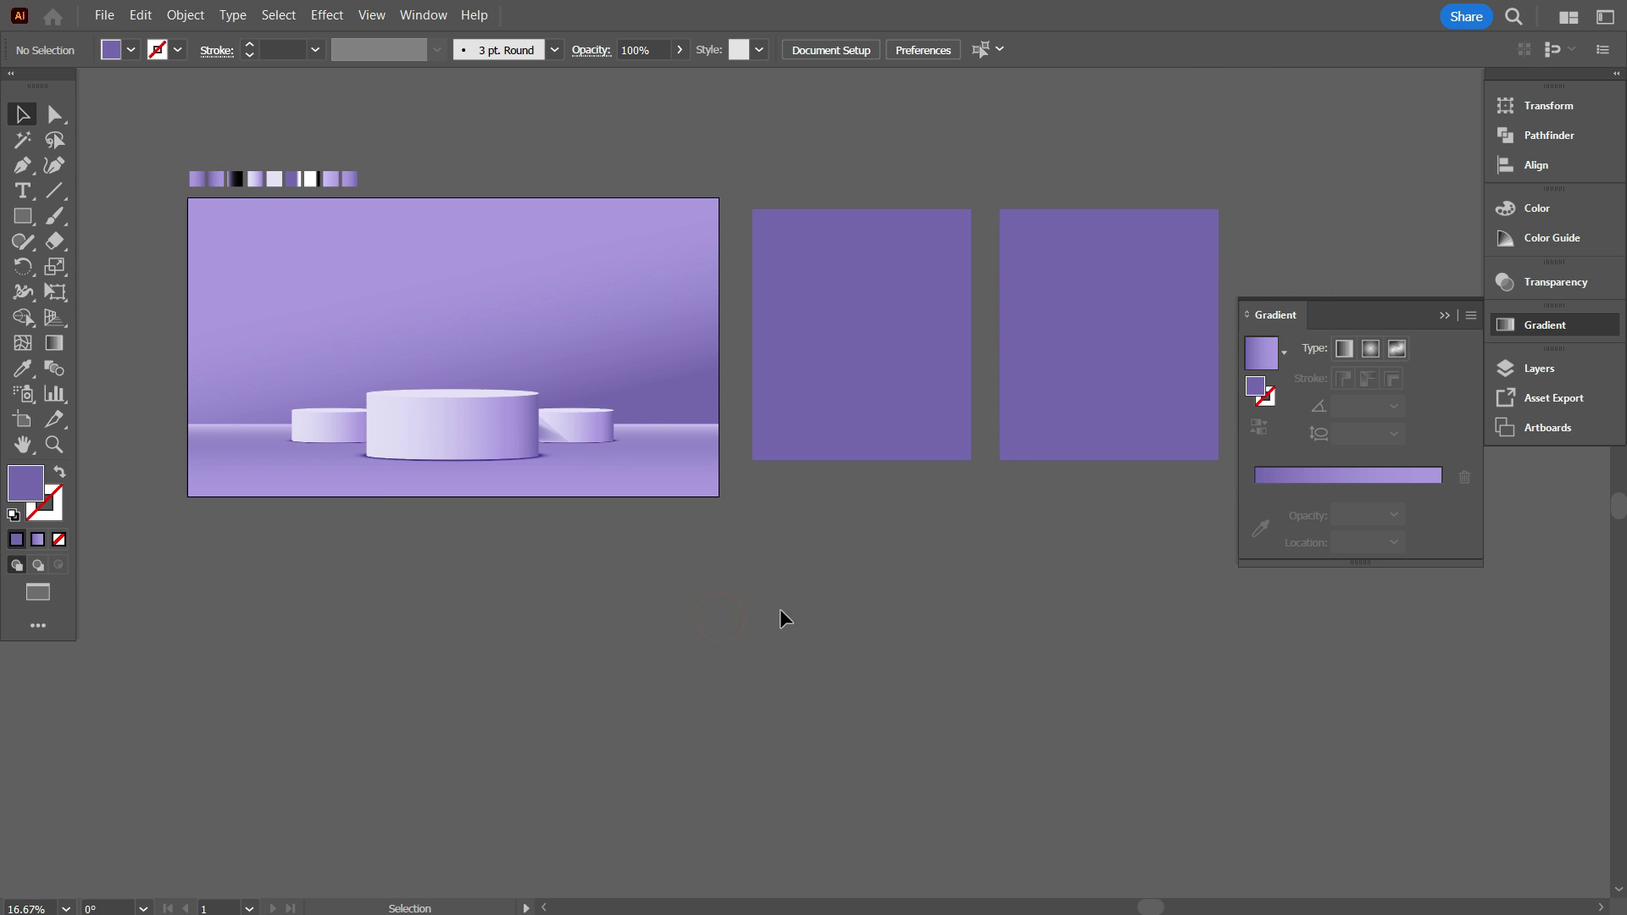
Sample the light lavender gradient swatch onto the first rectangle and the lilac-to-dark-purple gradient swatch onto the second
left_click(865, 381)
left_click(23, 369)
left_click(331, 178)
left_click(1050, 387, "ctrl")
left_click(350, 179)
left_click(23, 114)
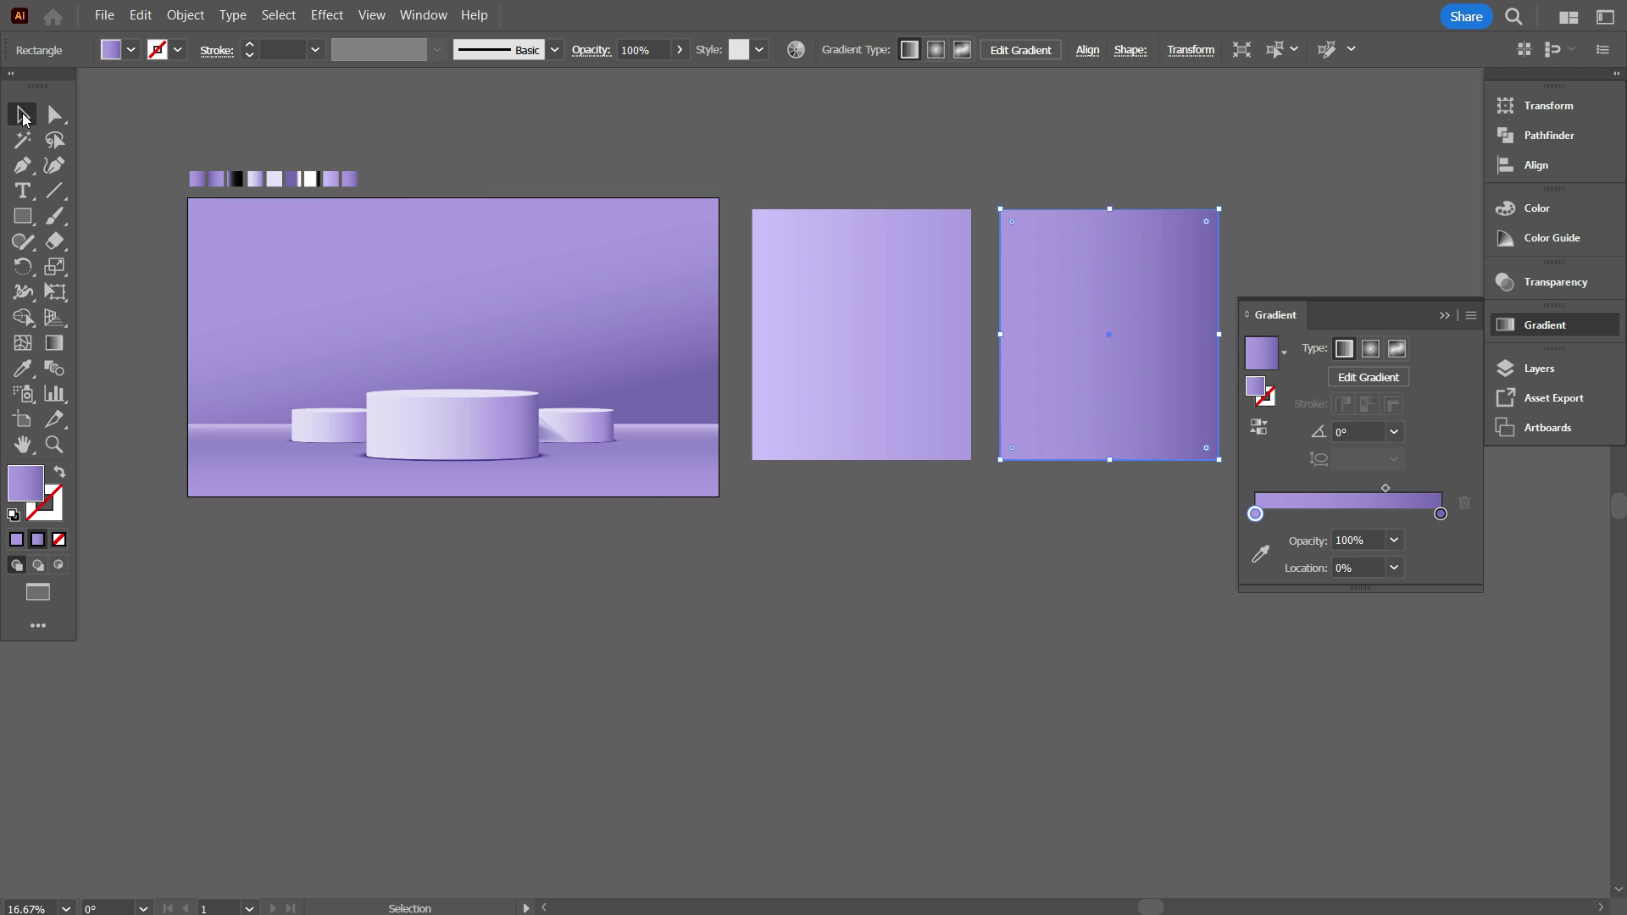
Narrow the darker gradient rectangle slightly from its left edge
left_click(909, 641)
scroll(1116, 590, "up", 2)
scroll(1102, 602, "down", 1)
left_click_drag(1005, 705, 877, 715)
left_click(819, 450)
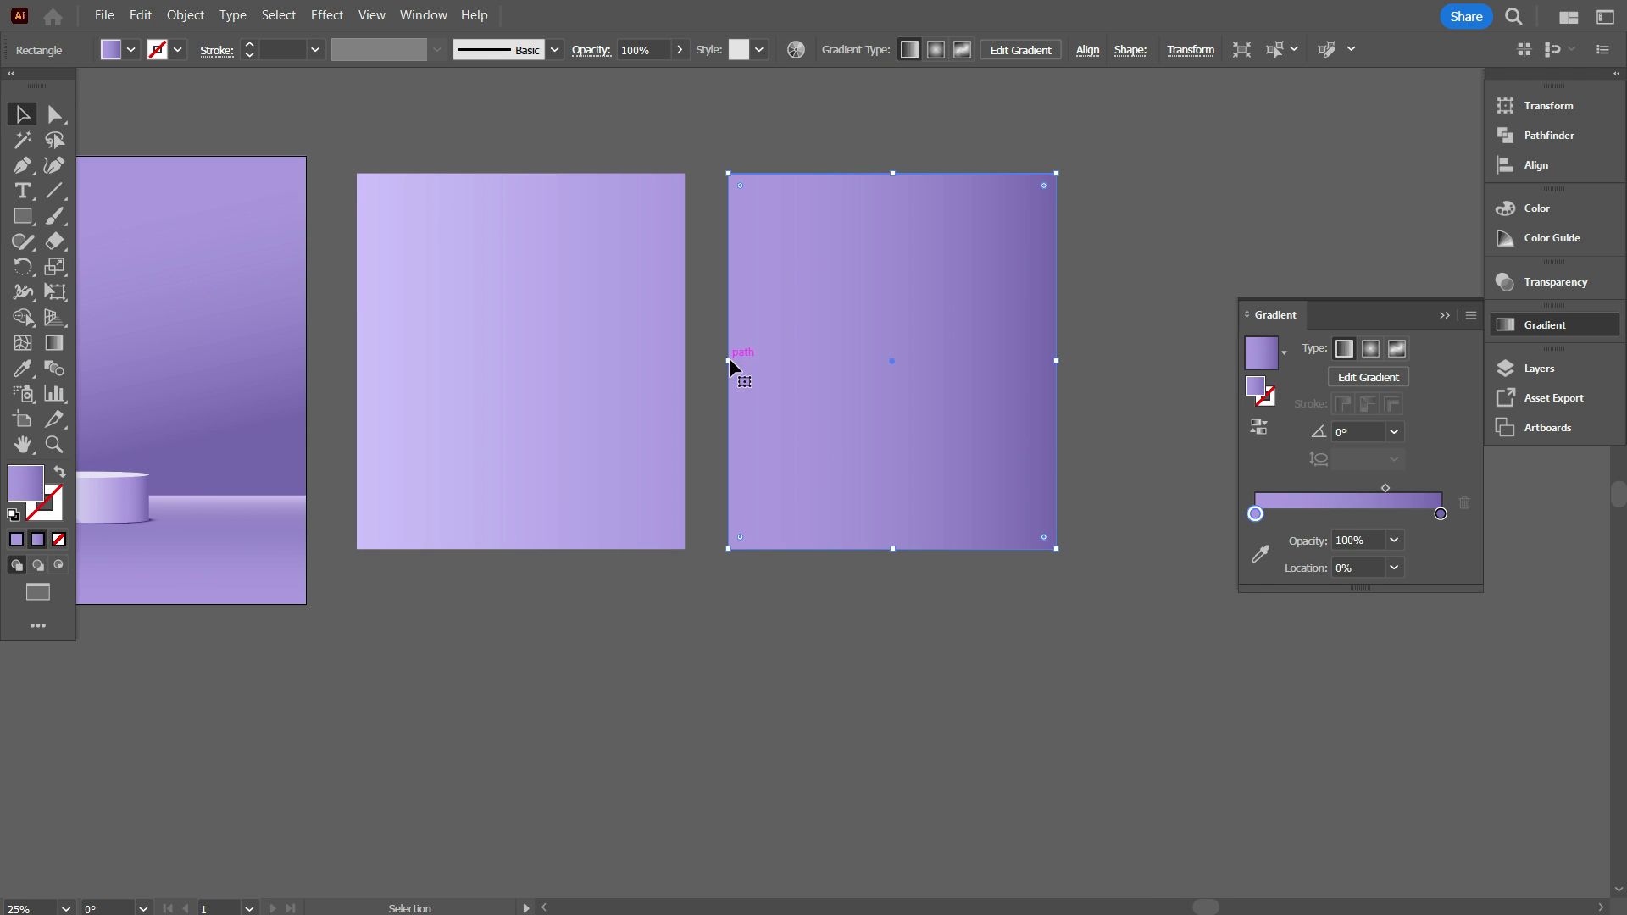
left_click_drag(729, 362, 740, 364)
left_click_drag(814, 625, 661, 517)
scroll(822, 623, "down", 3)
left_click(869, 597)
Draw a small square below the two gradient rectangles and fully round its two right corners
scroll(864, 627, "up", 1)
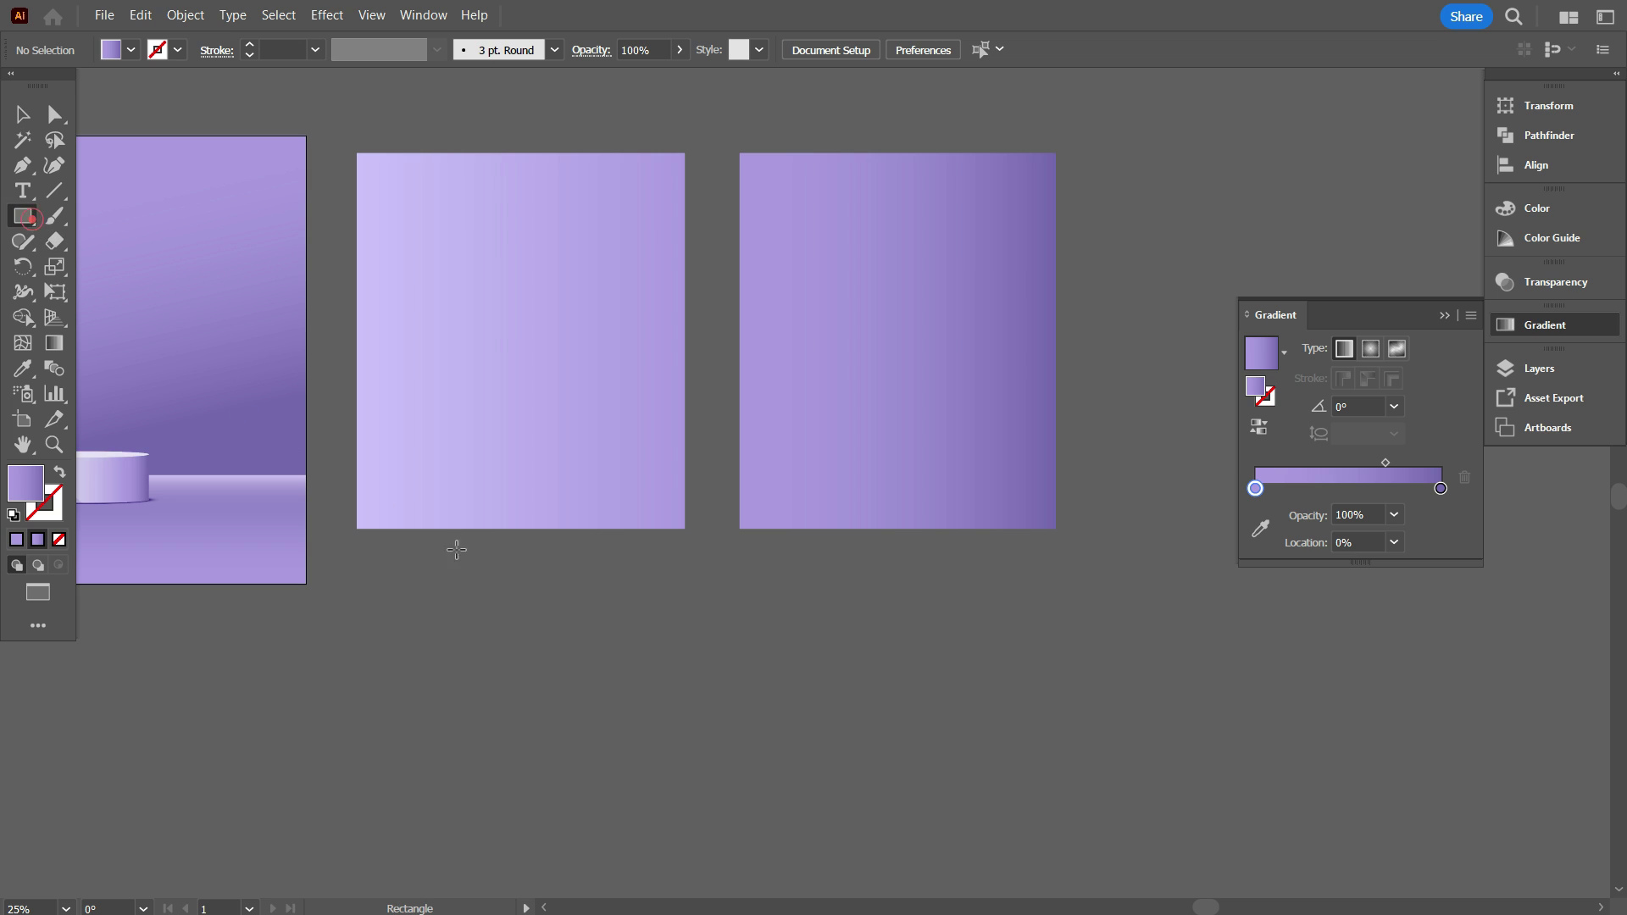
left_click_drag(520, 570, 729, 777)
scroll(735, 746, "down", 1)
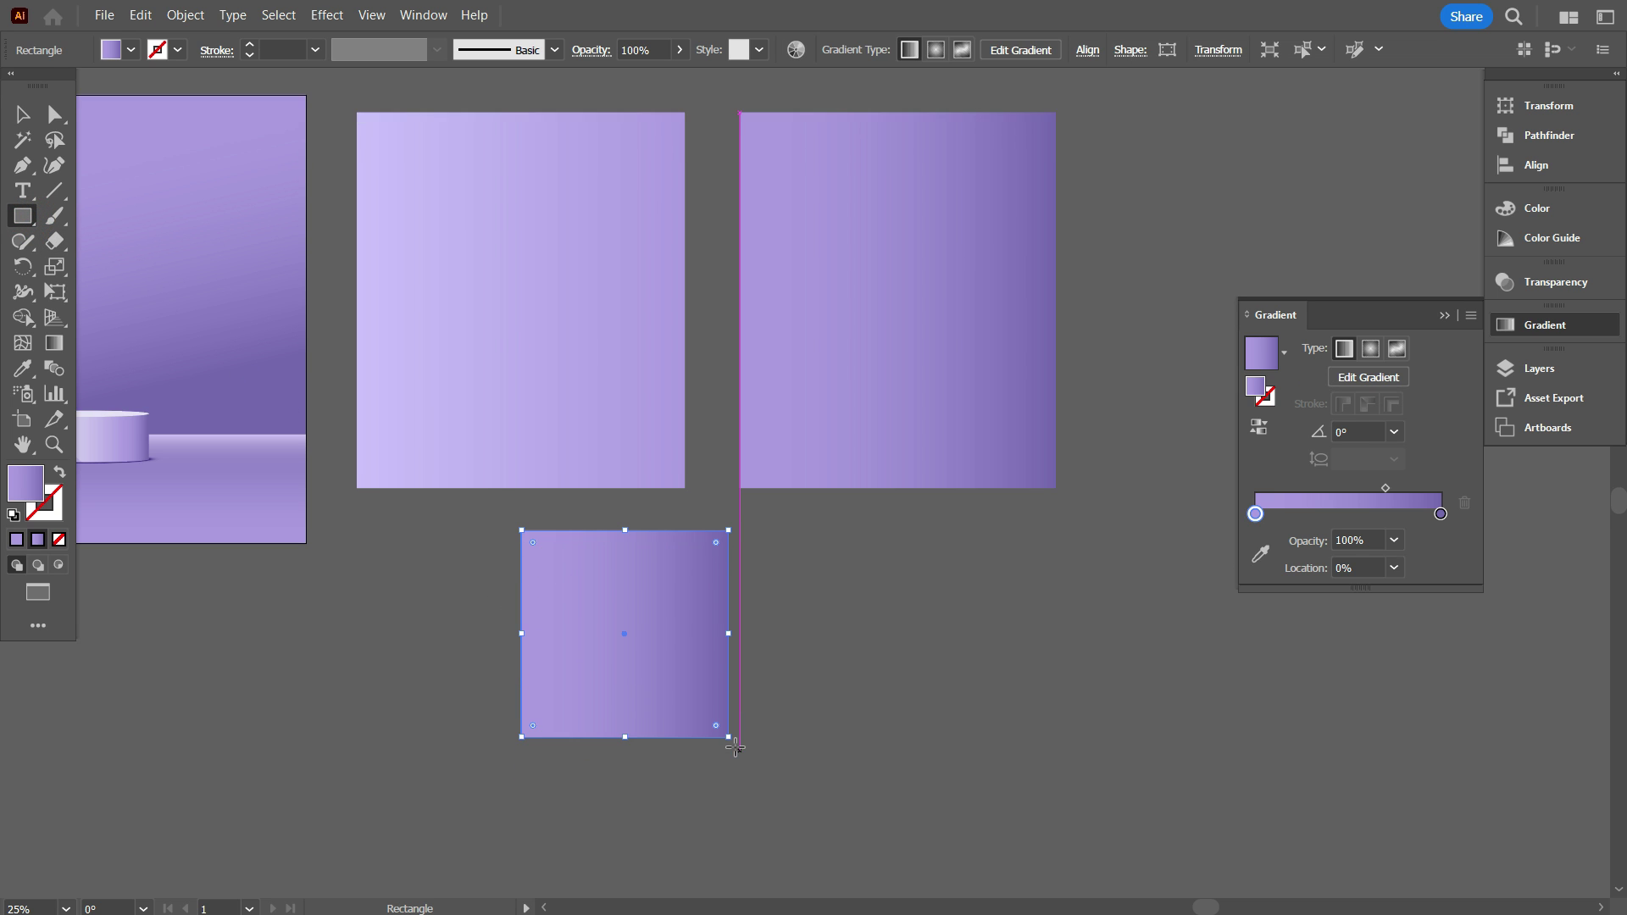
scroll(599, 745, "down", 1)
scroll(599, 745, "up", 2)
scroll(665, 624, "down", 1)
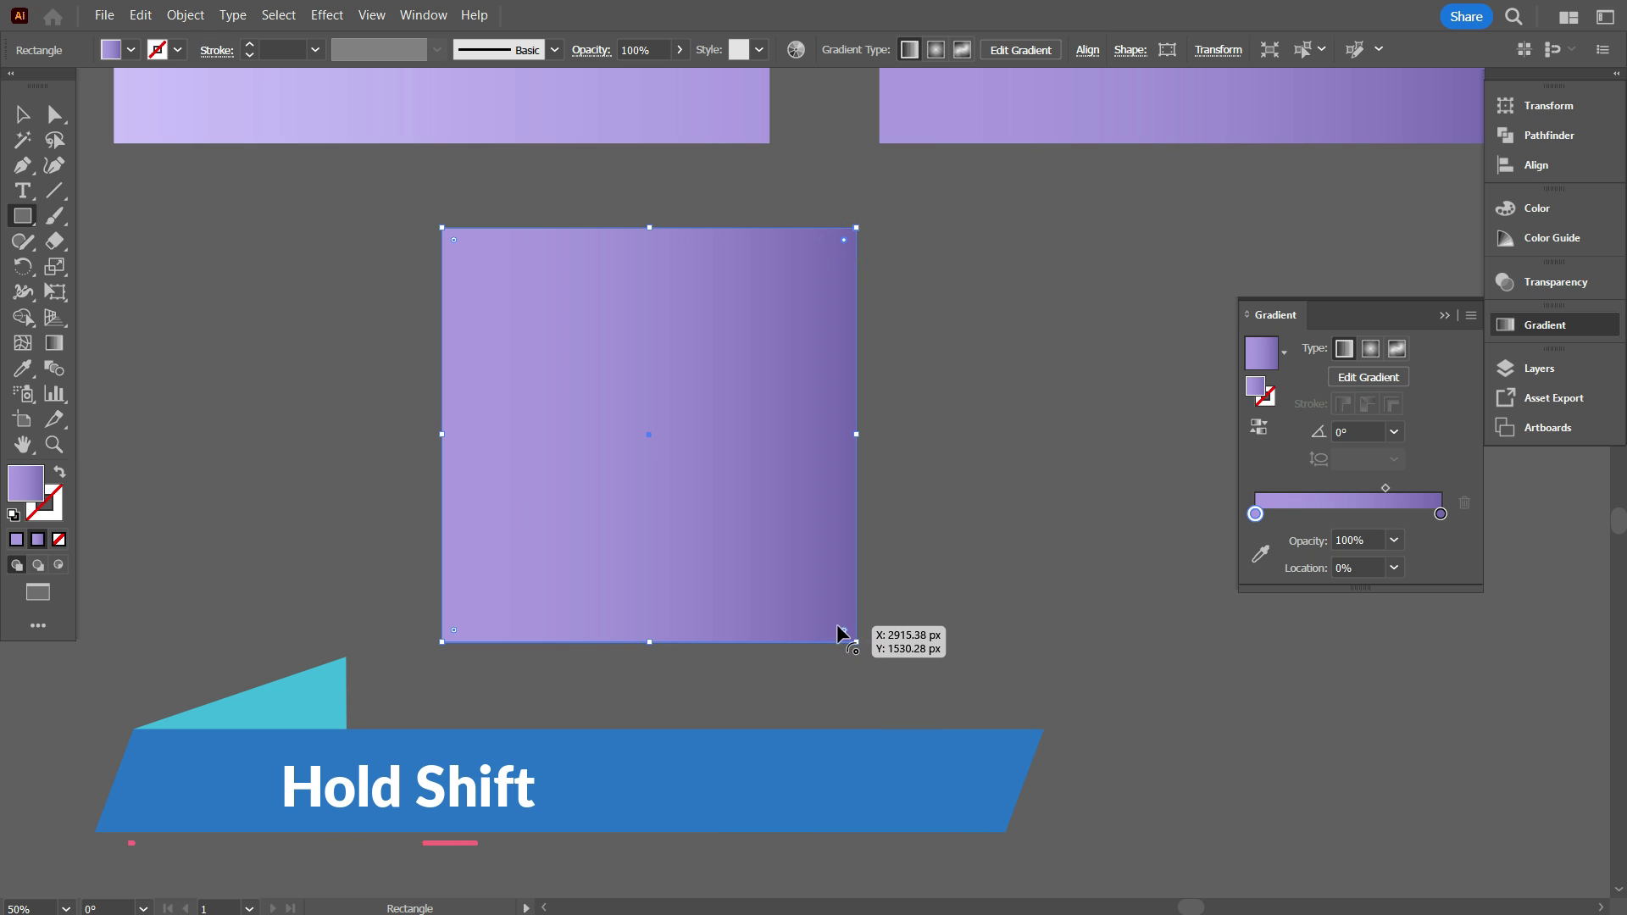
left_click_drag(845, 634, 315, 449)
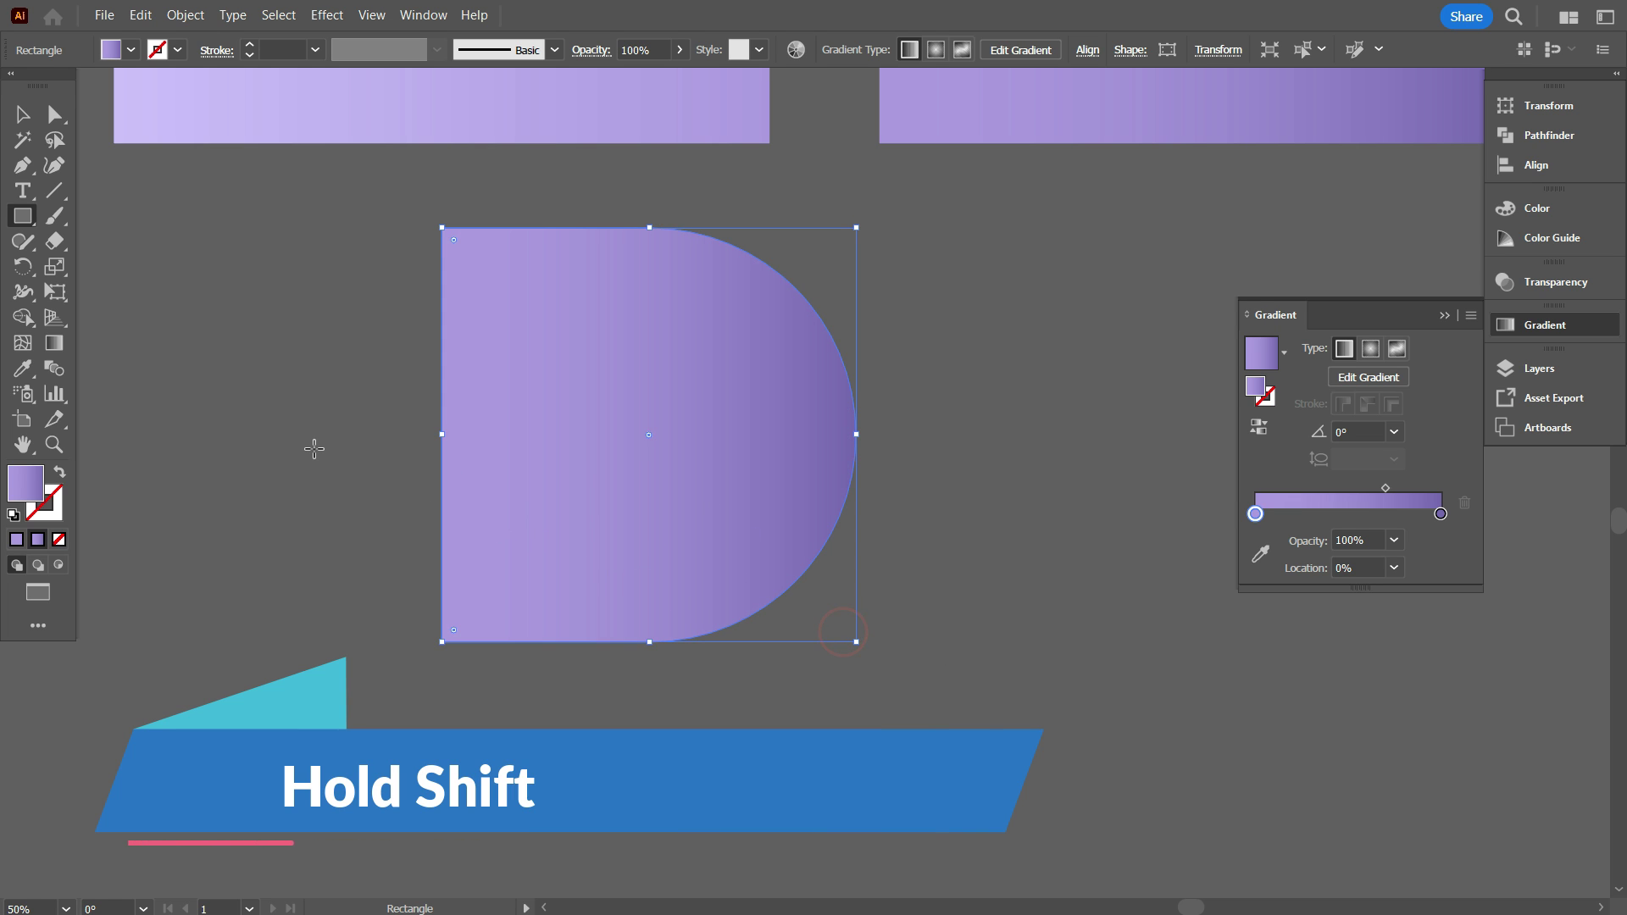
left_click(22, 113)
left_click(179, 279)
Narrow the D-shaped piece horizontally into roughly a half-disc with a straight left edge
scroll(480, 489, "up", 1)
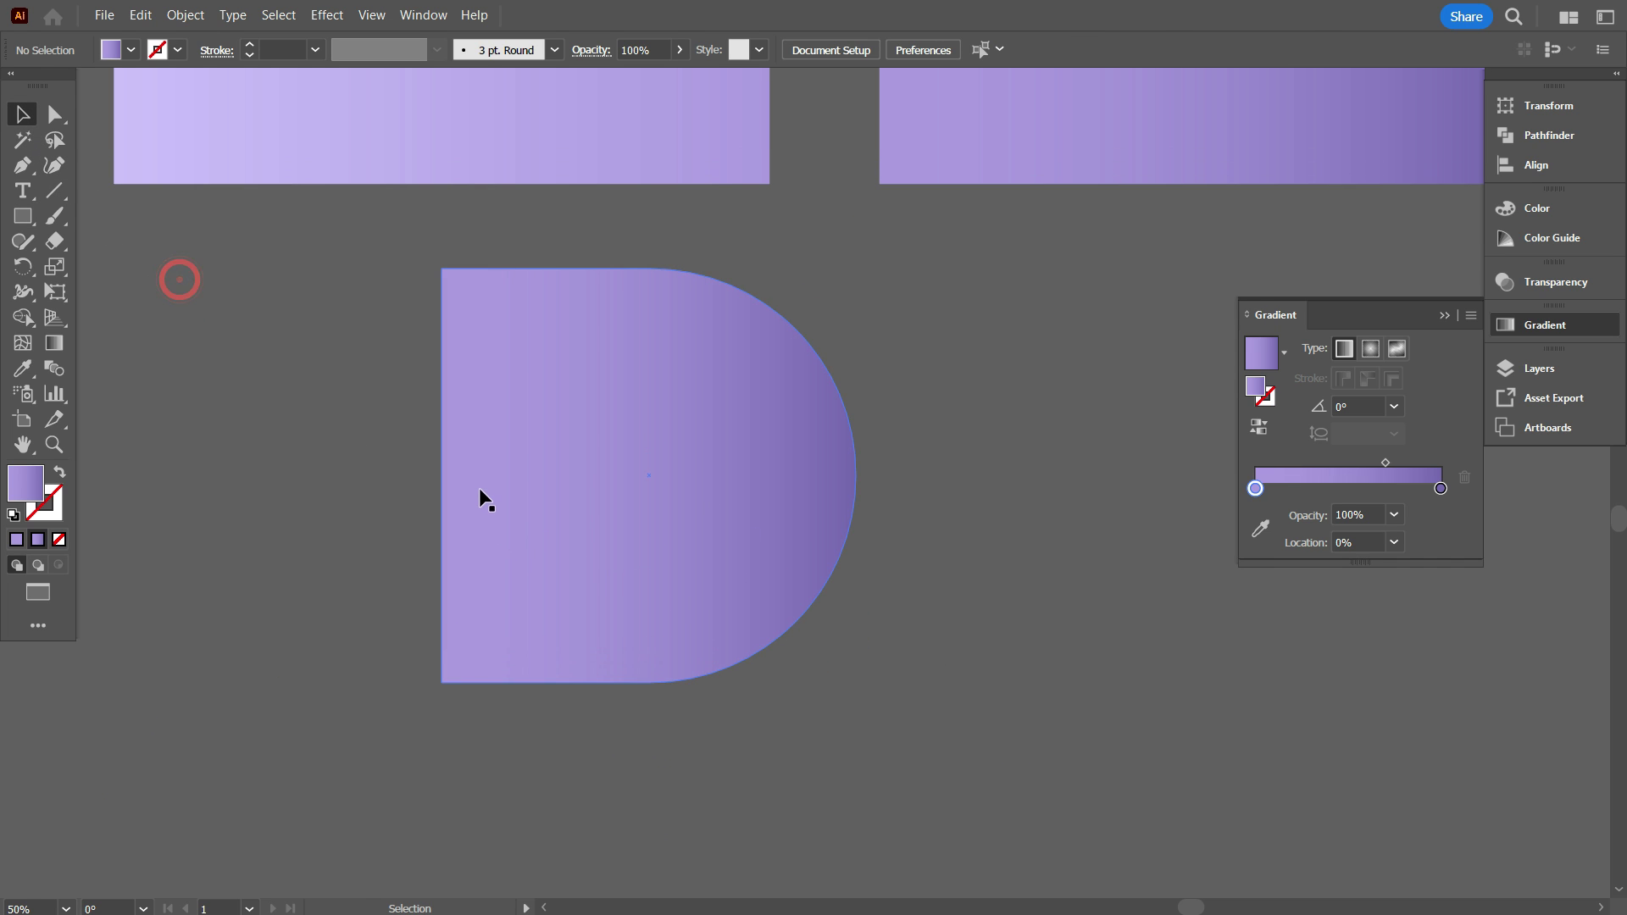
left_click(639, 512)
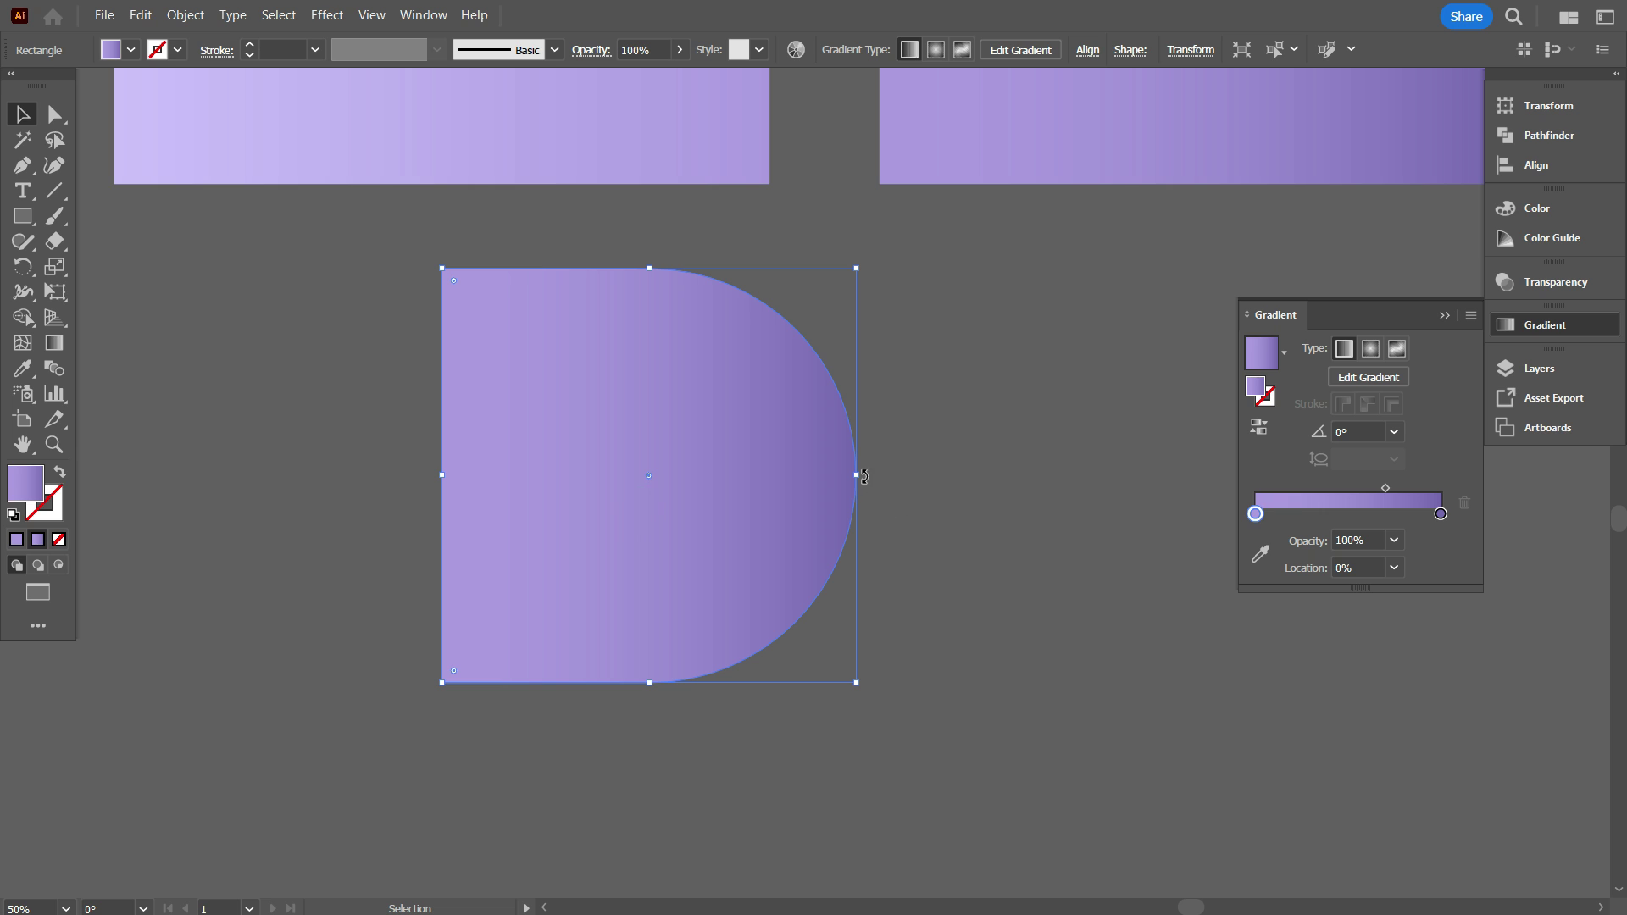
left_click_drag(864, 477, 670, 523)
left_click(811, 628)
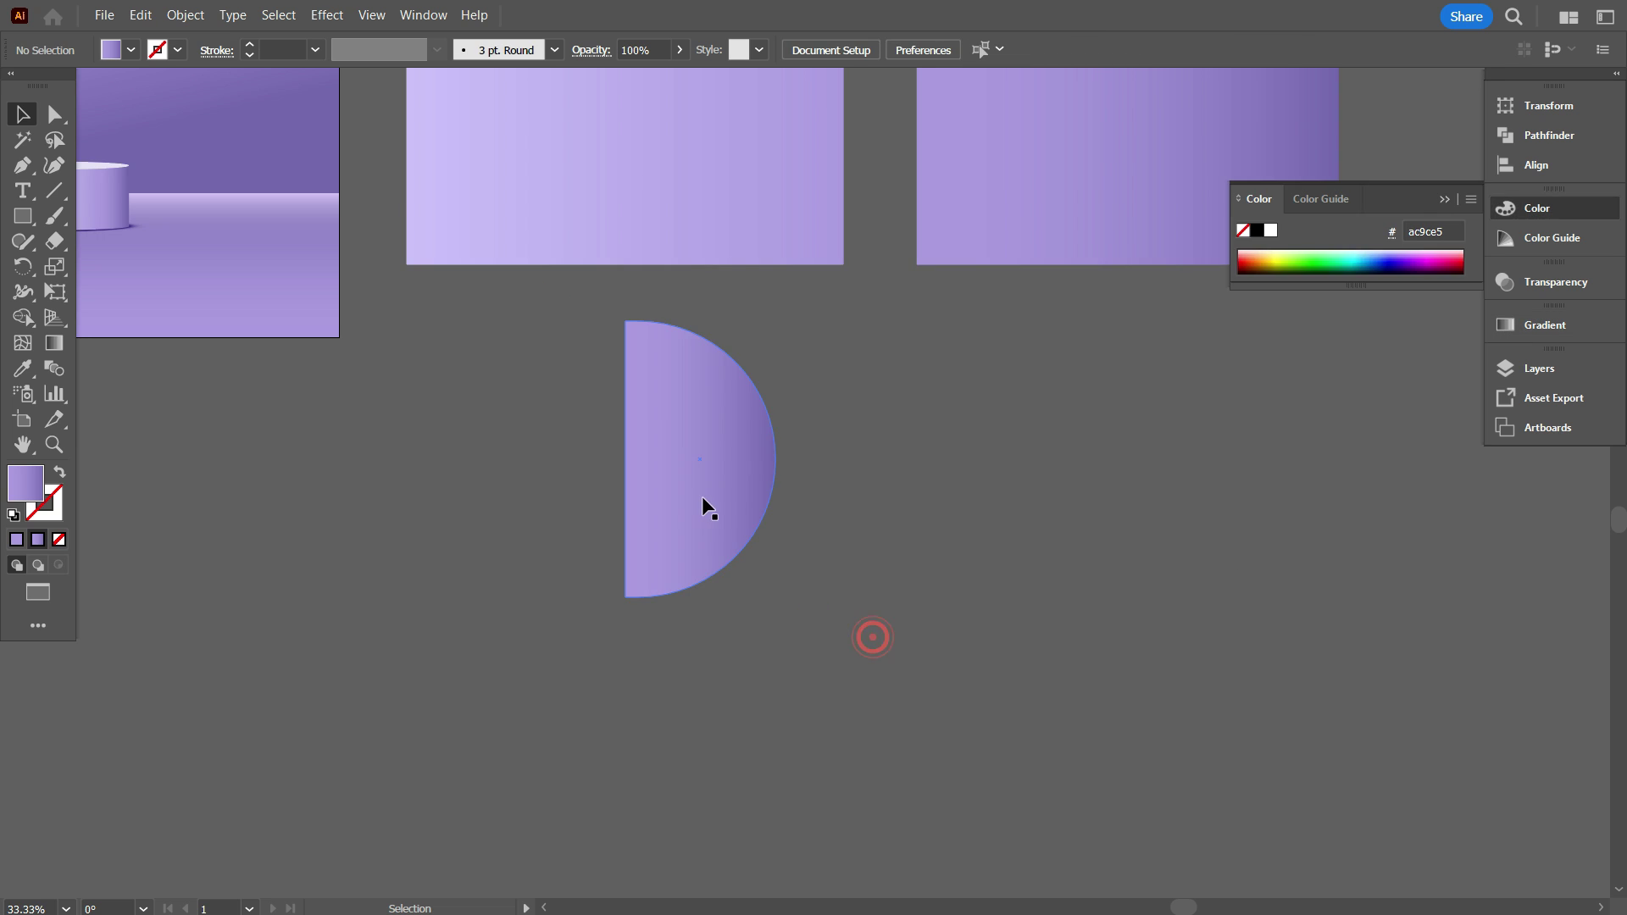
Change the half-disc's gradient to a solid white fill, ffffff
left_click(701, 497)
scroll(710, 508, "up", 1)
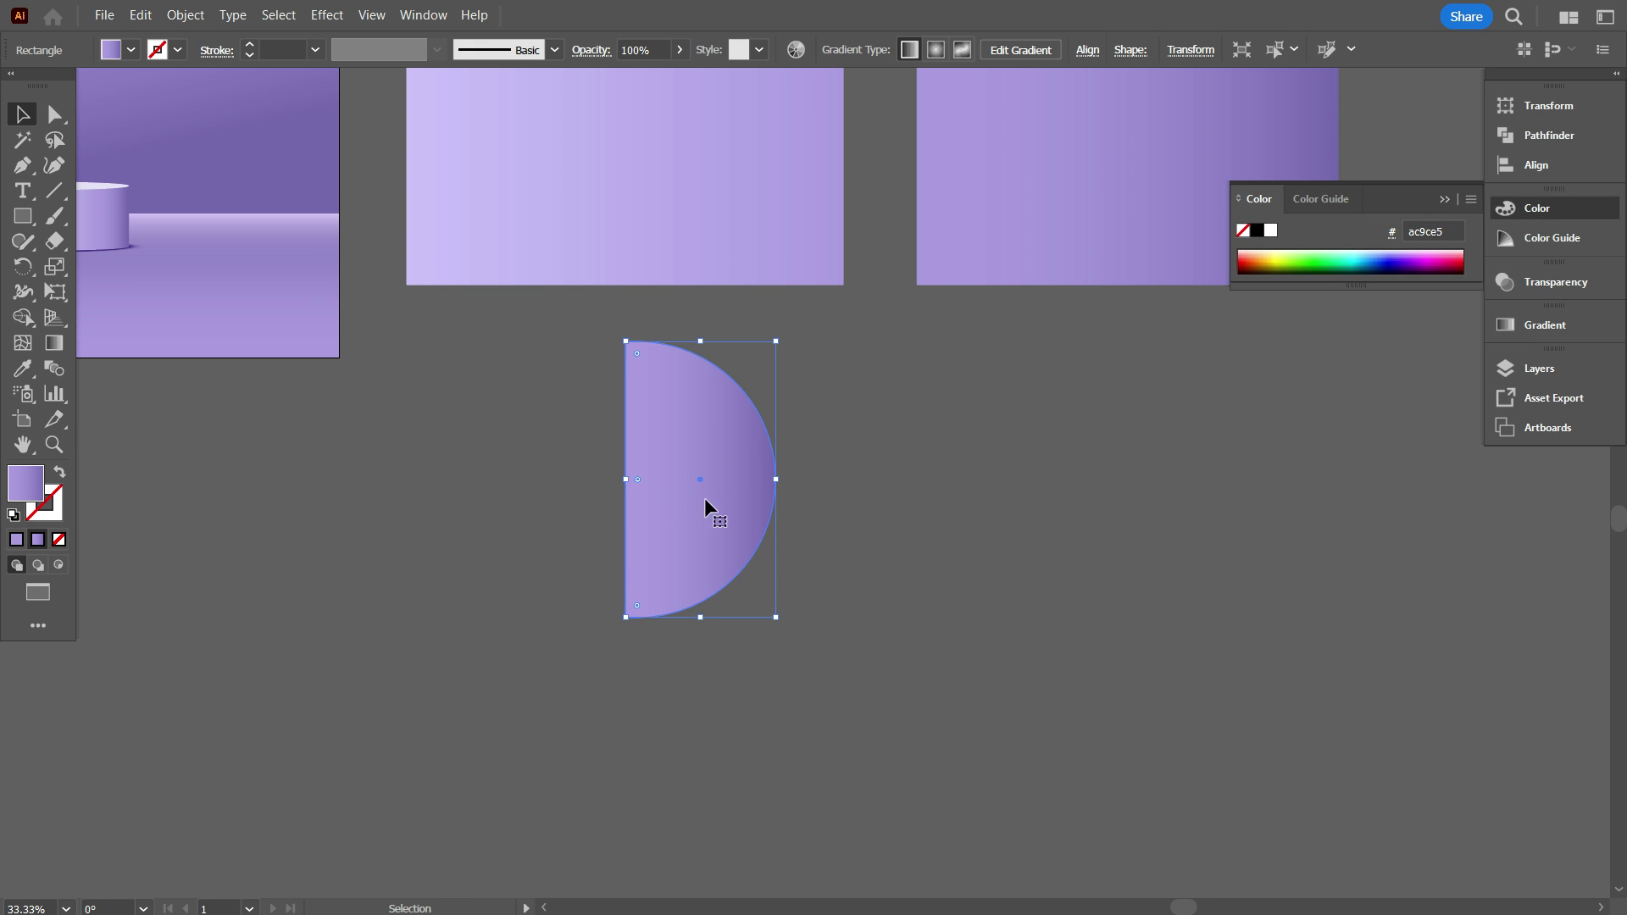
left_click(17, 542)
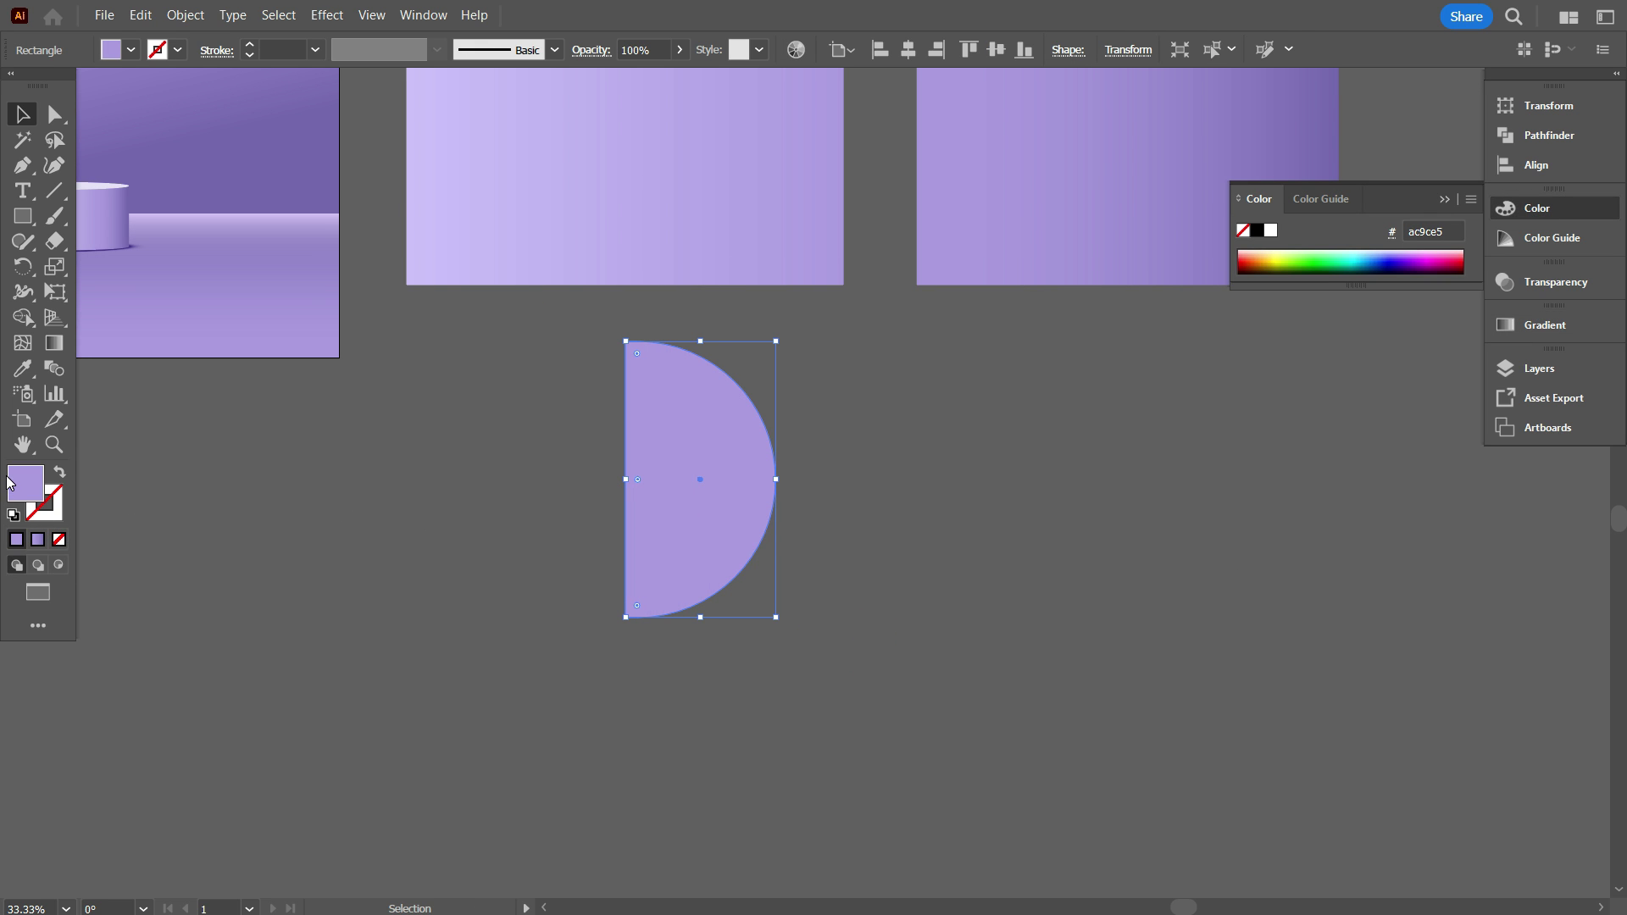
double_click(25, 492)
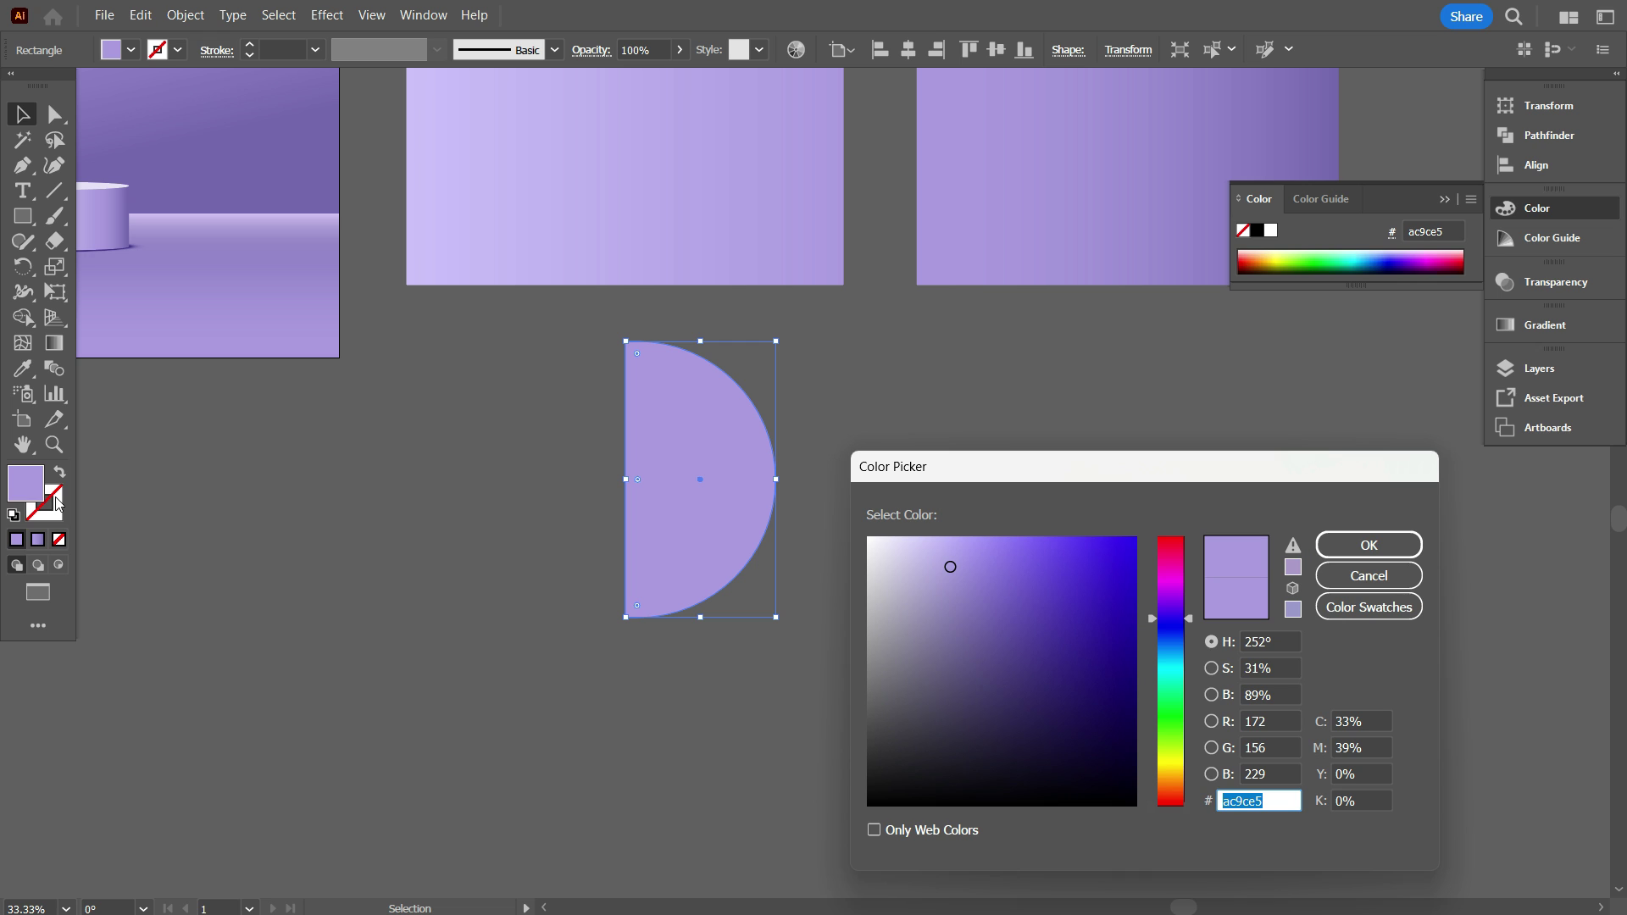
left_click_drag(1002, 621, 867, 538)
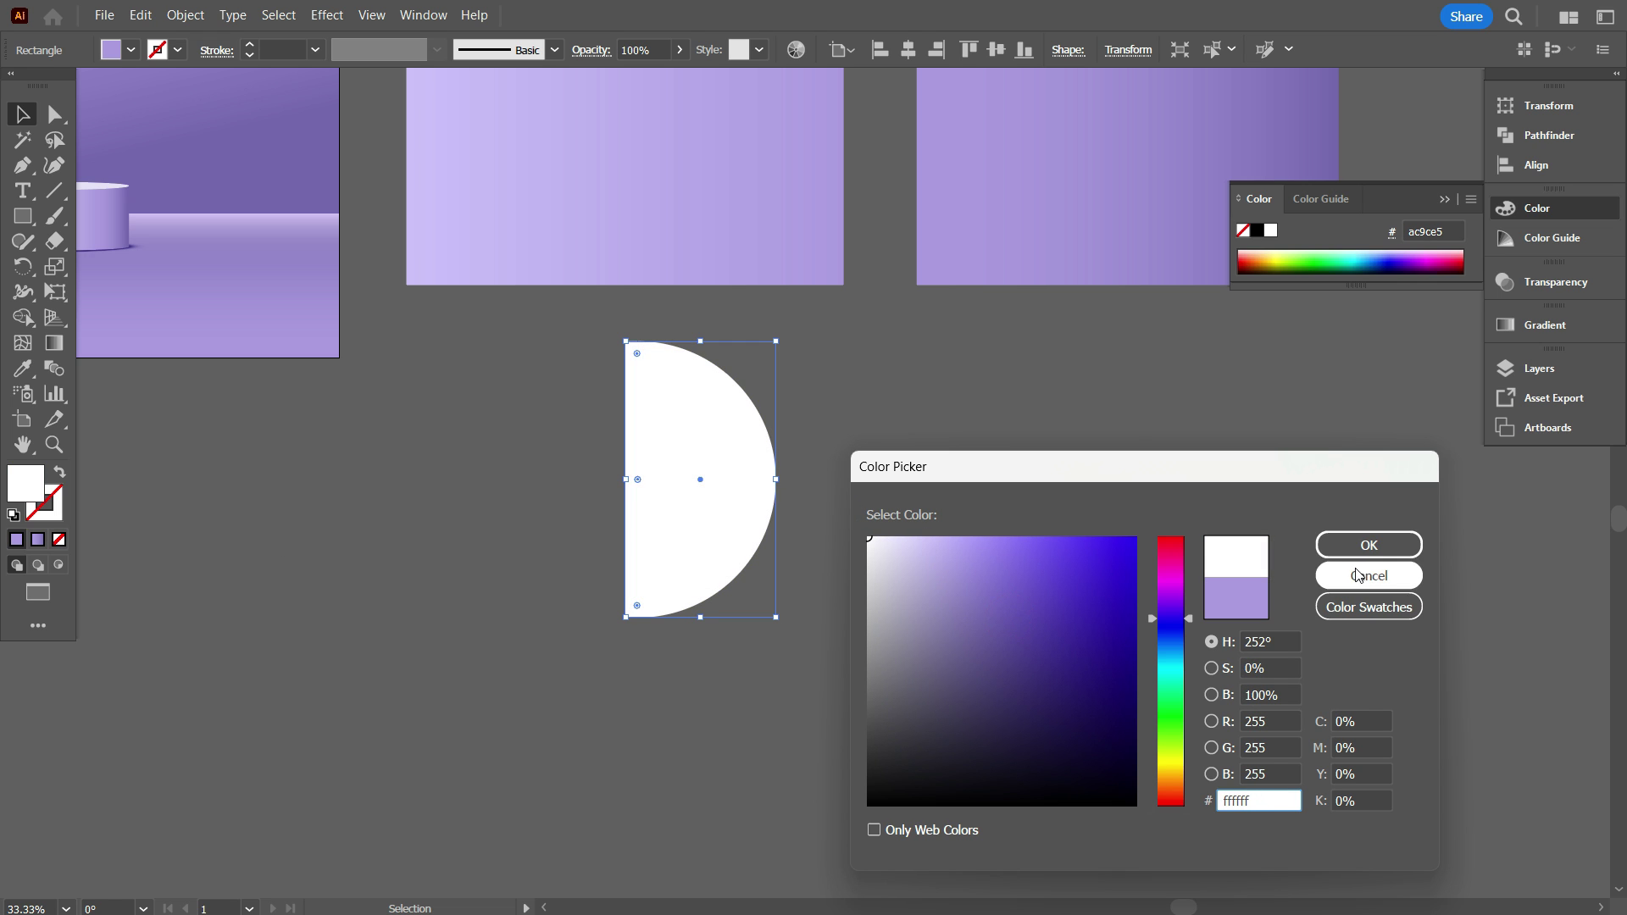
left_click(1369, 545)
left_click(1014, 591)
Add mesh lines to the half-disc: two vertical near the straight edge, one toward the curve, and one horizontal across the middle
scroll(622, 670, "up", 1)
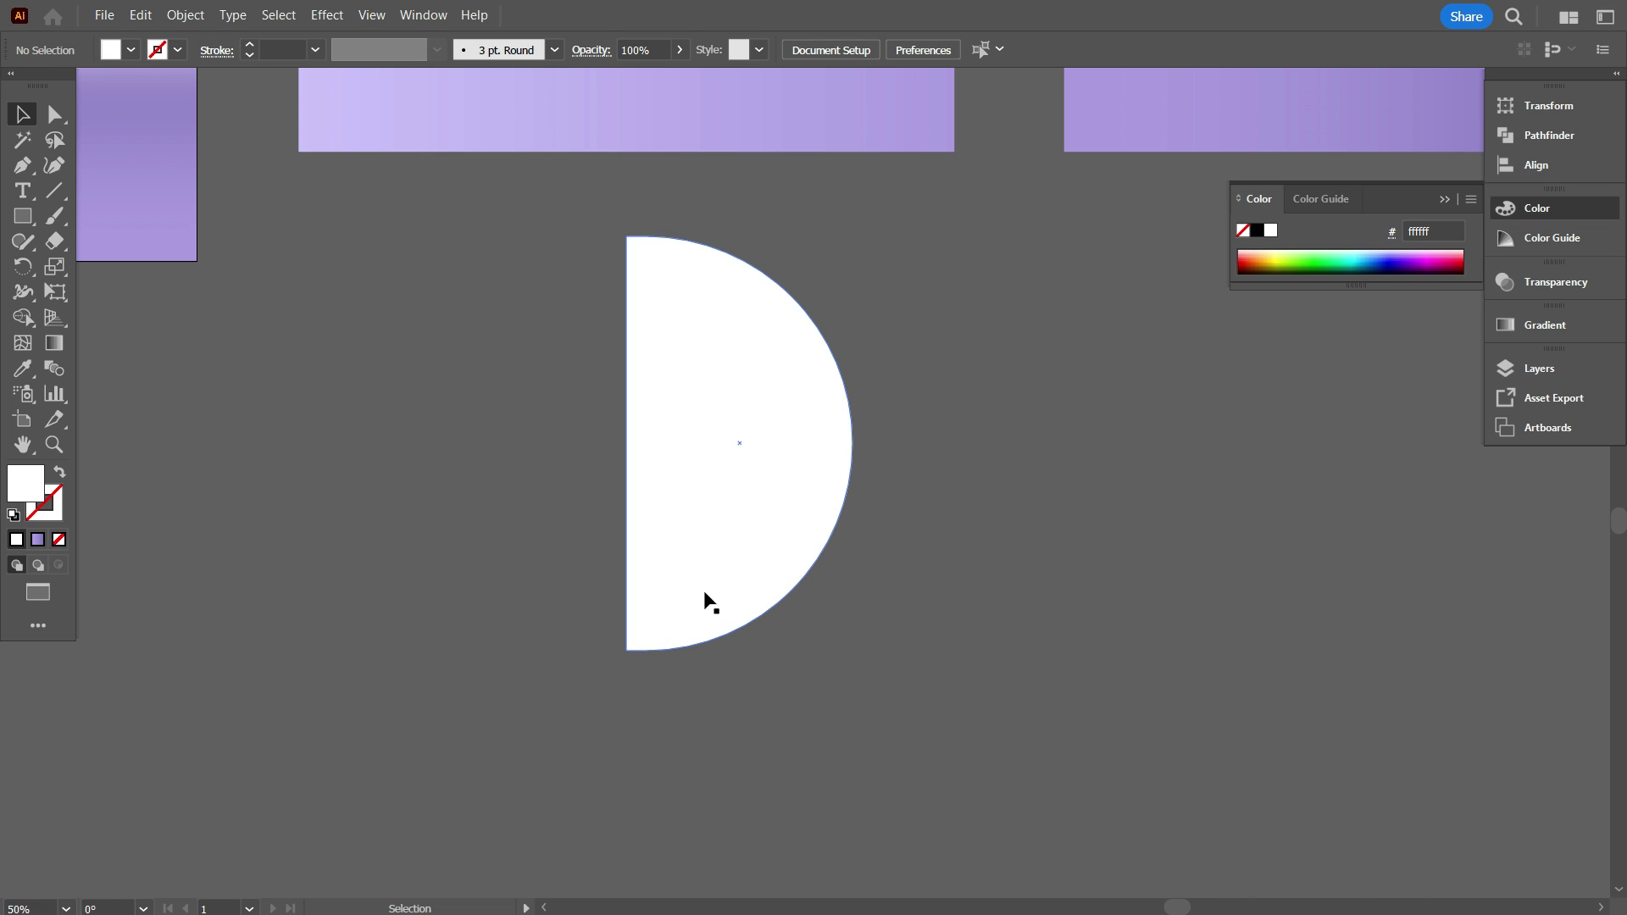
left_click(722, 464)
scroll(674, 536, "up", 2)
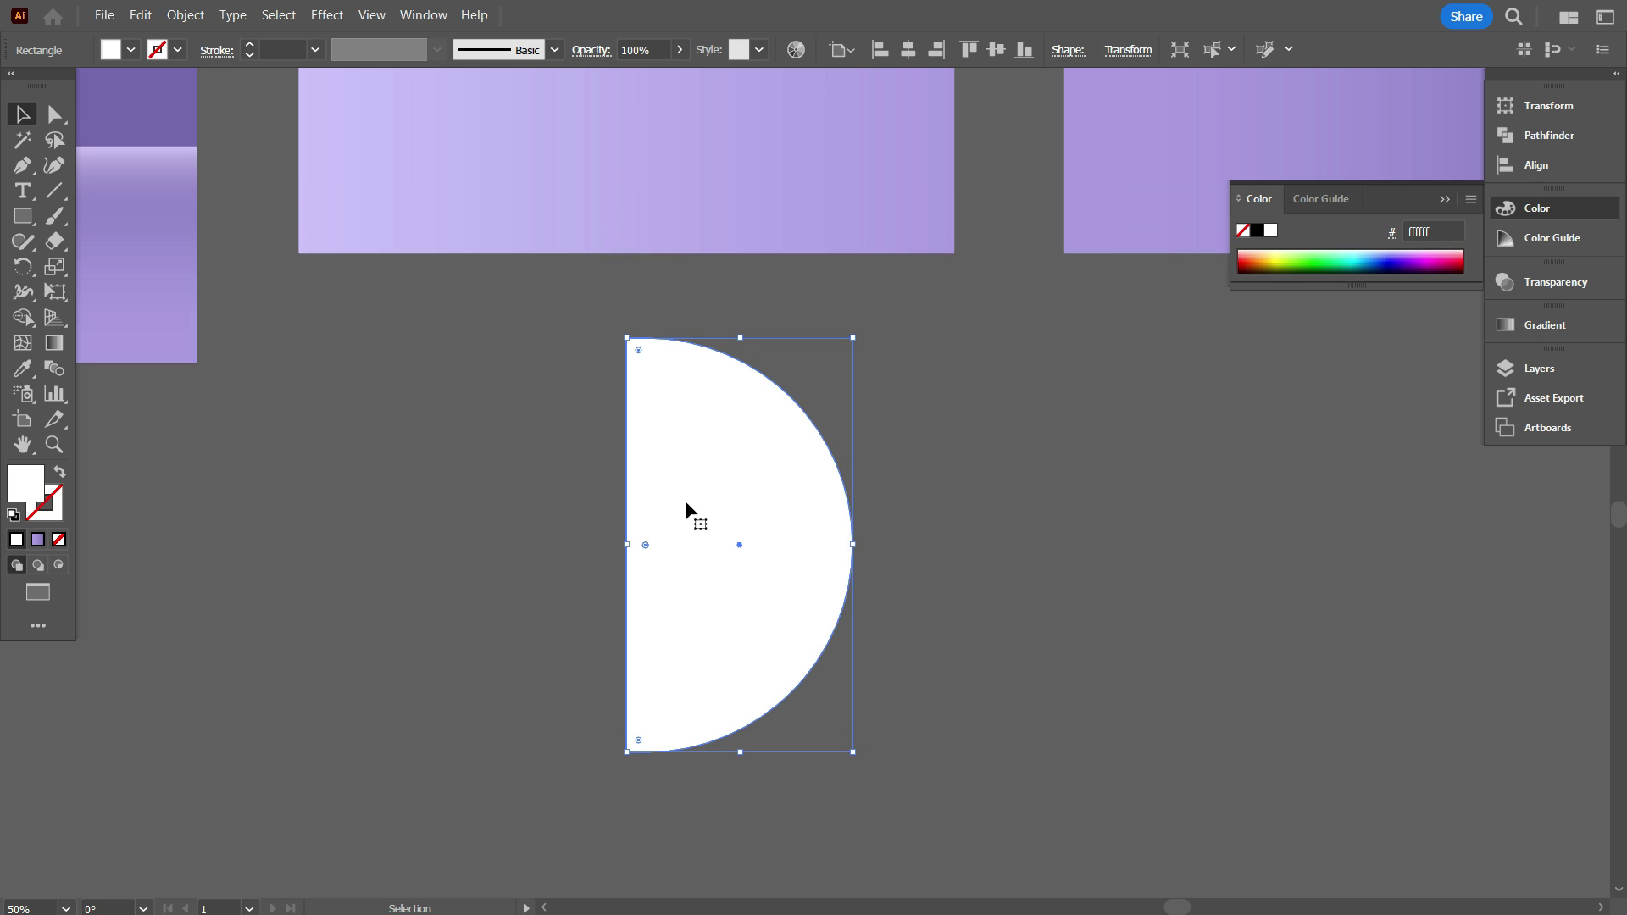
left_click(14, 349)
left_click(648, 341)
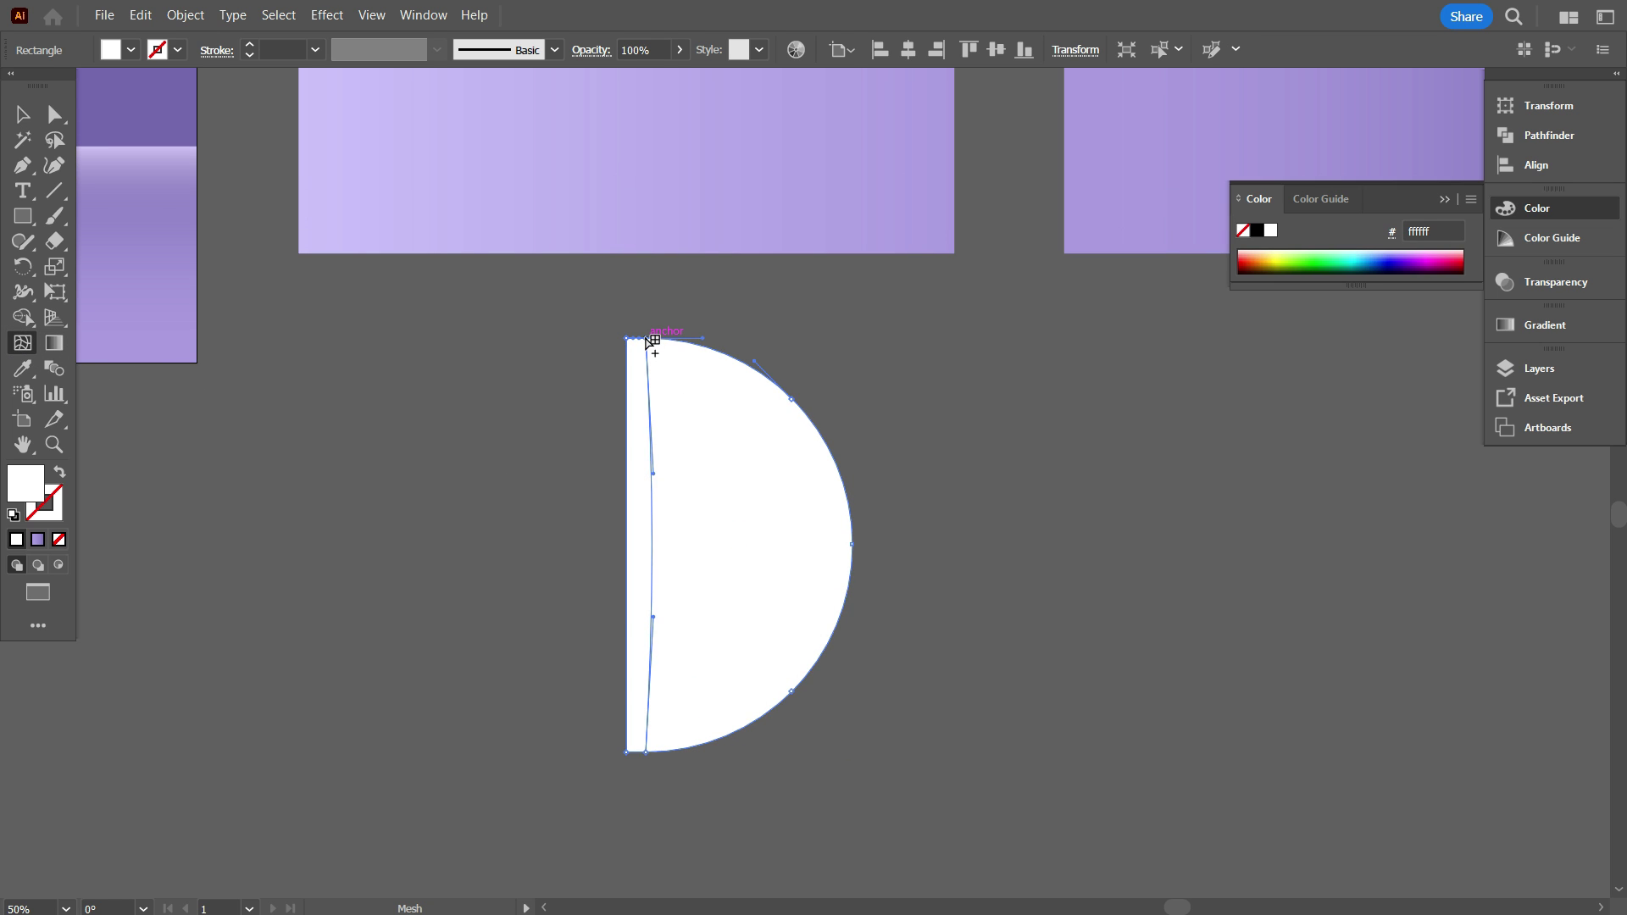
left_click(657, 340)
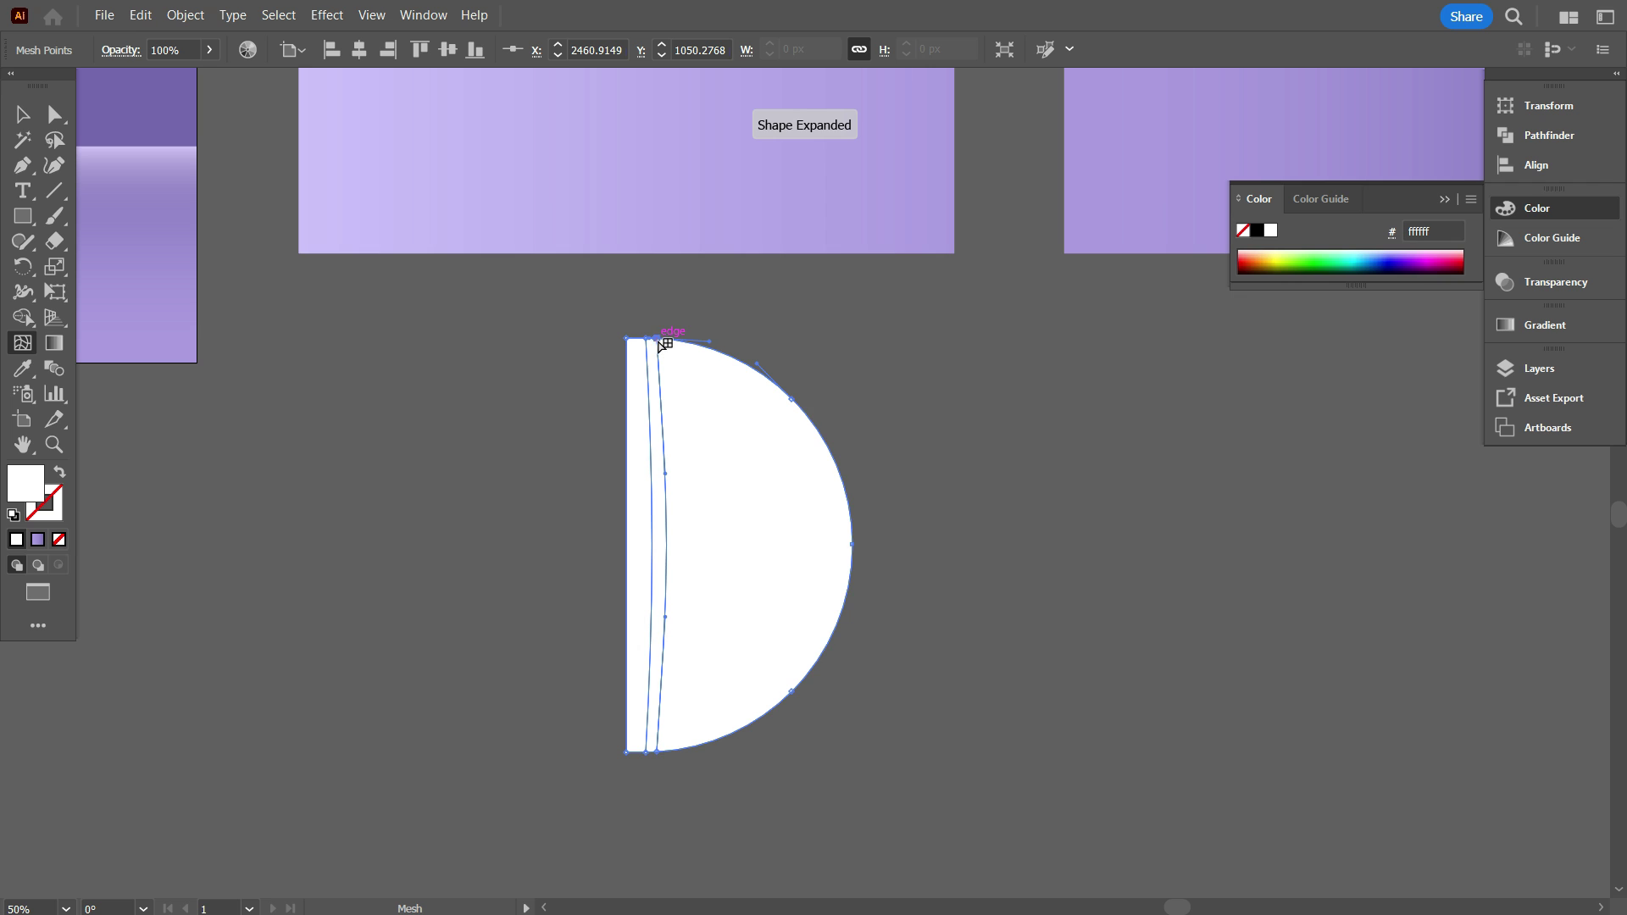
left_click(752, 371)
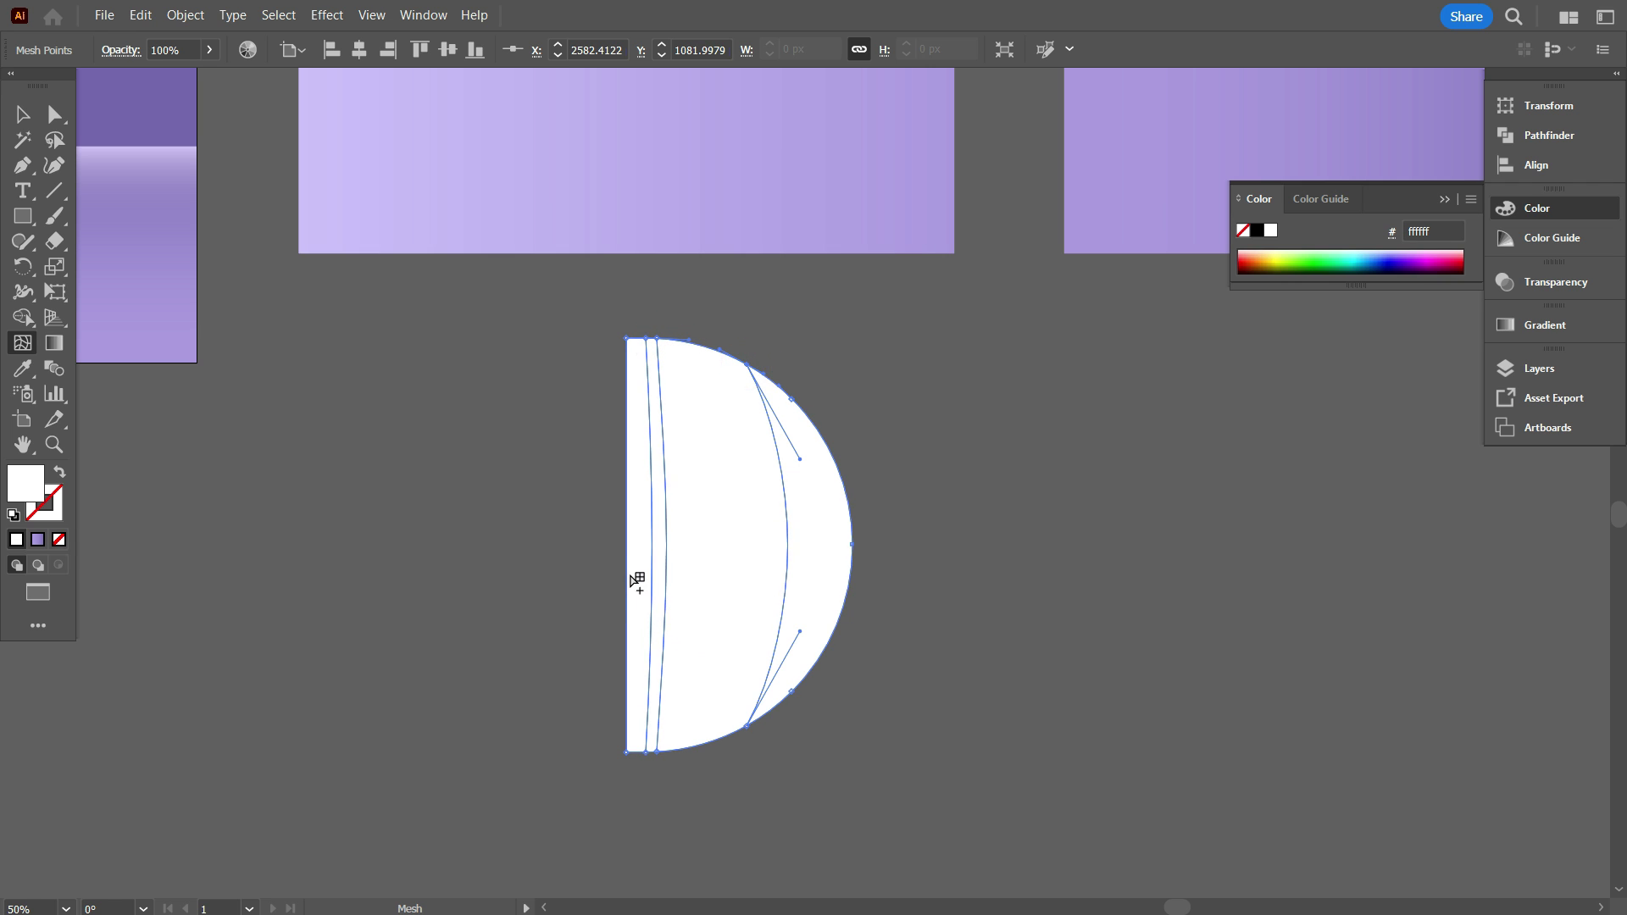
left_click(628, 545)
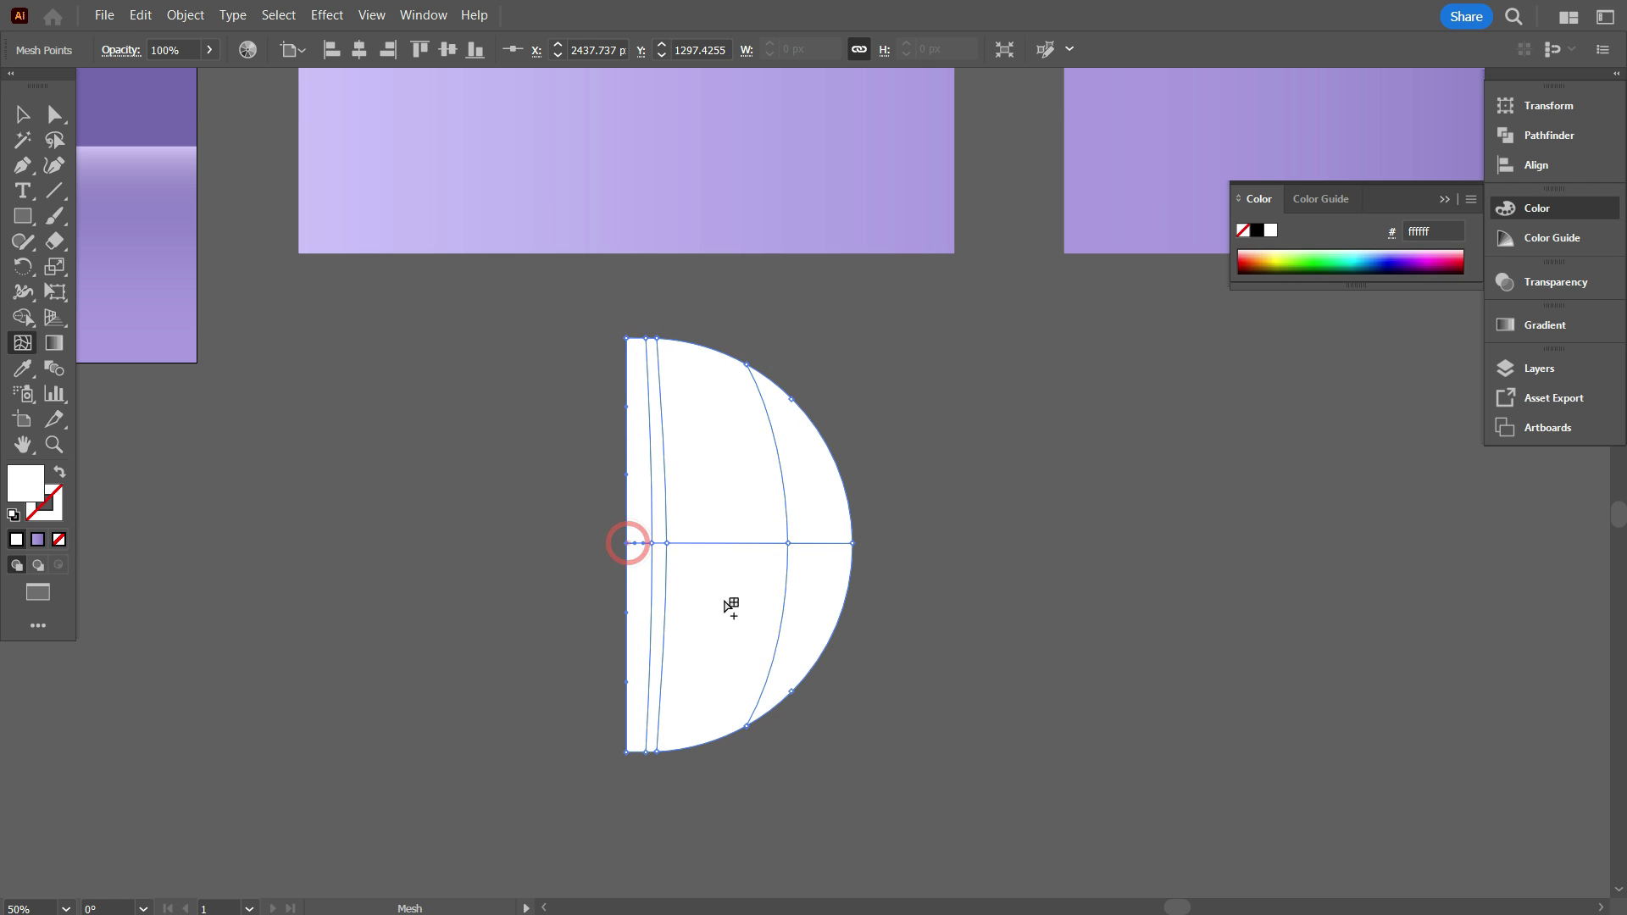
Color the top mesh point of the half-disc's second vertical line with the dark purple 7467b2 from the right rectangle
scroll(711, 593, "down", 1)
key("a")
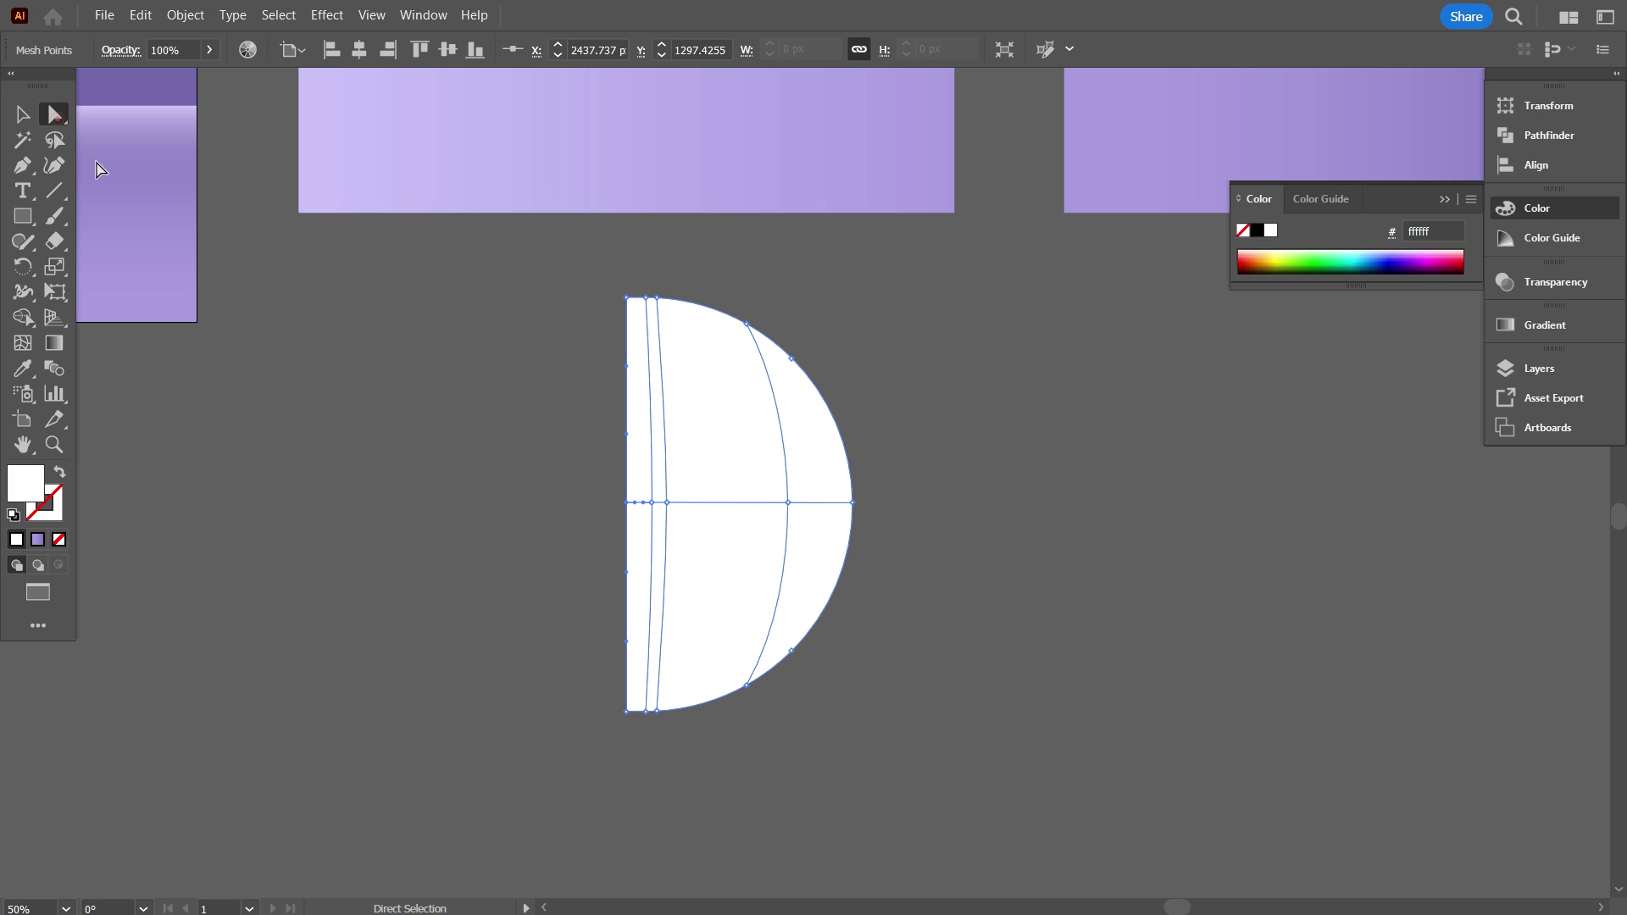
left_click(397, 371)
scroll(477, 439, "down", 2)
scroll(502, 440, "up", 3)
left_click(23, 115)
left_click(203, 279)
left_click(712, 418)
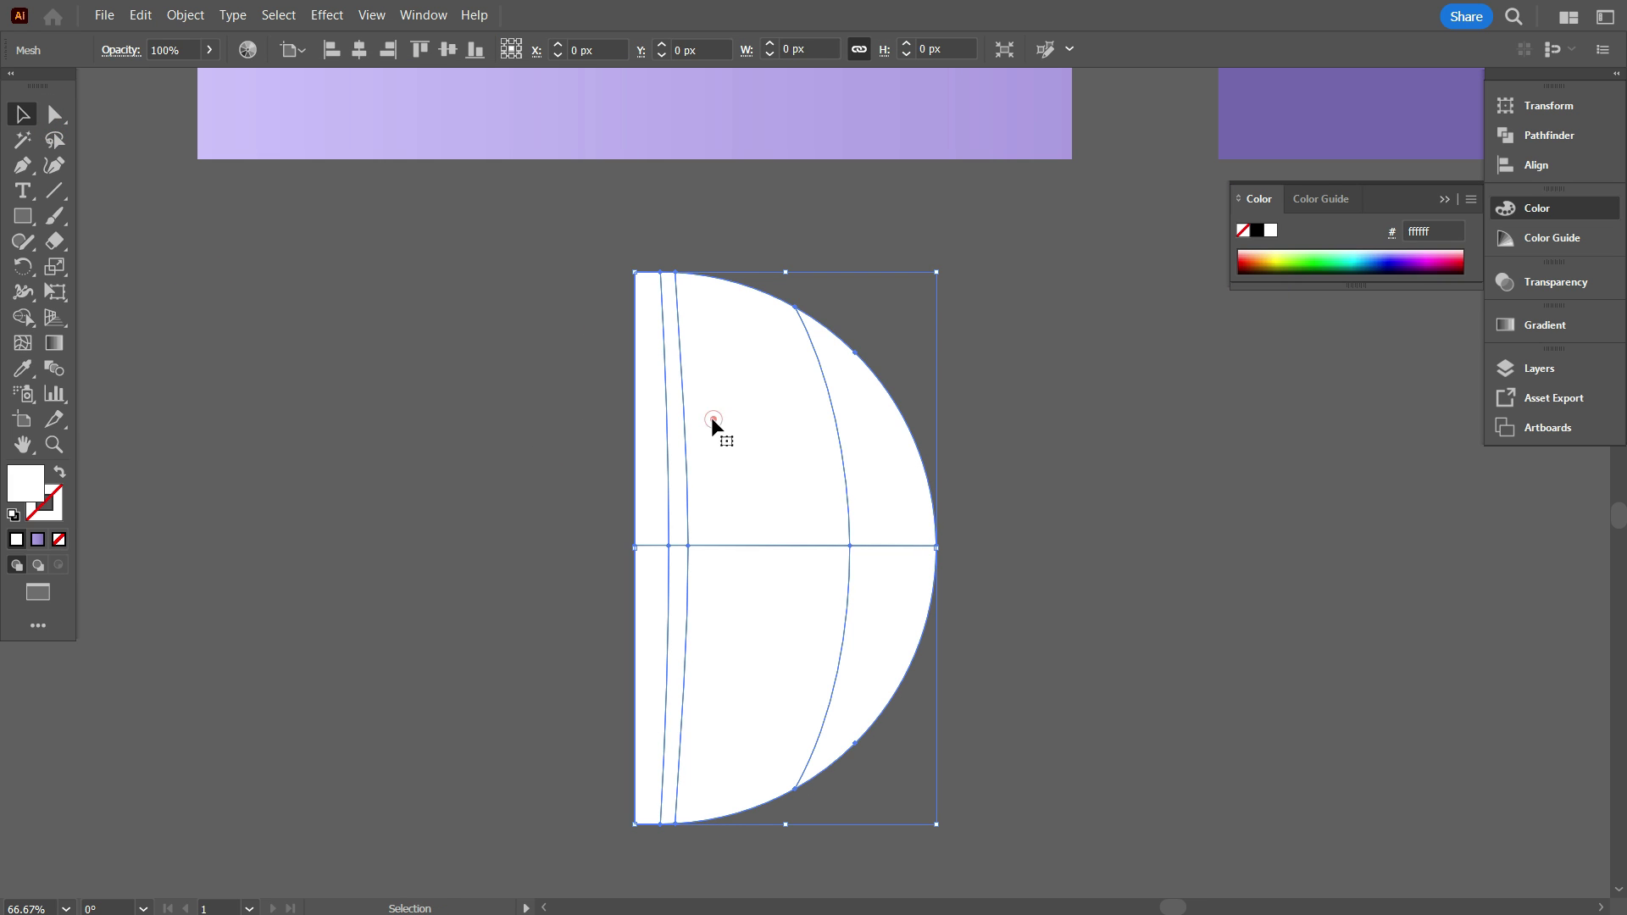
key("a")
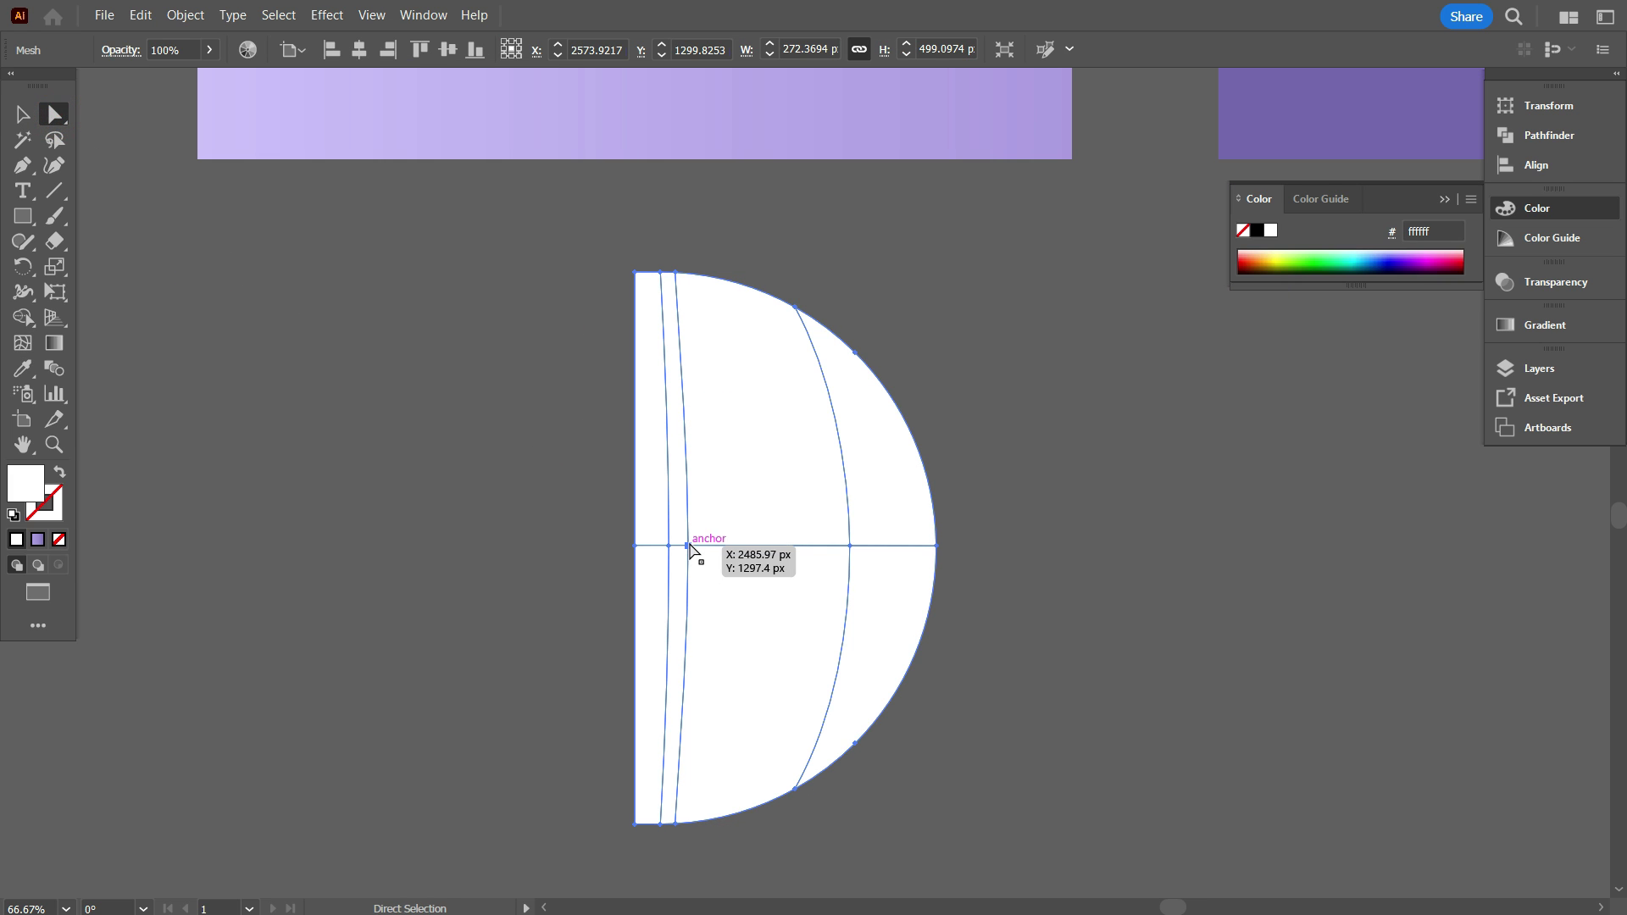
left_click(675, 272)
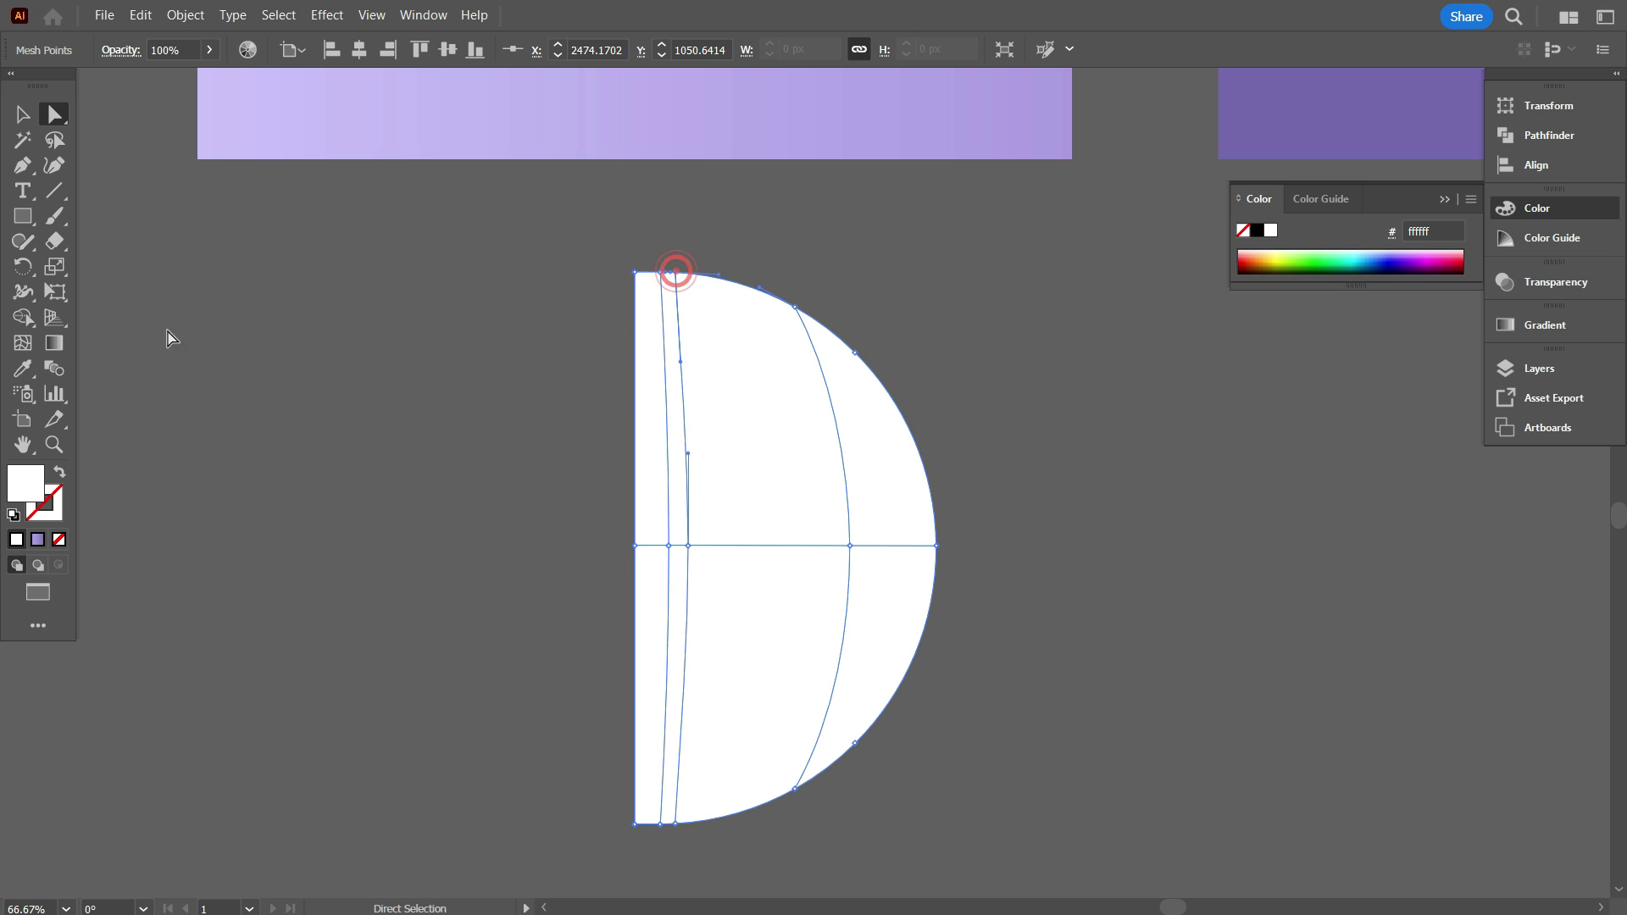
left_click(24, 370)
left_click(1334, 110)
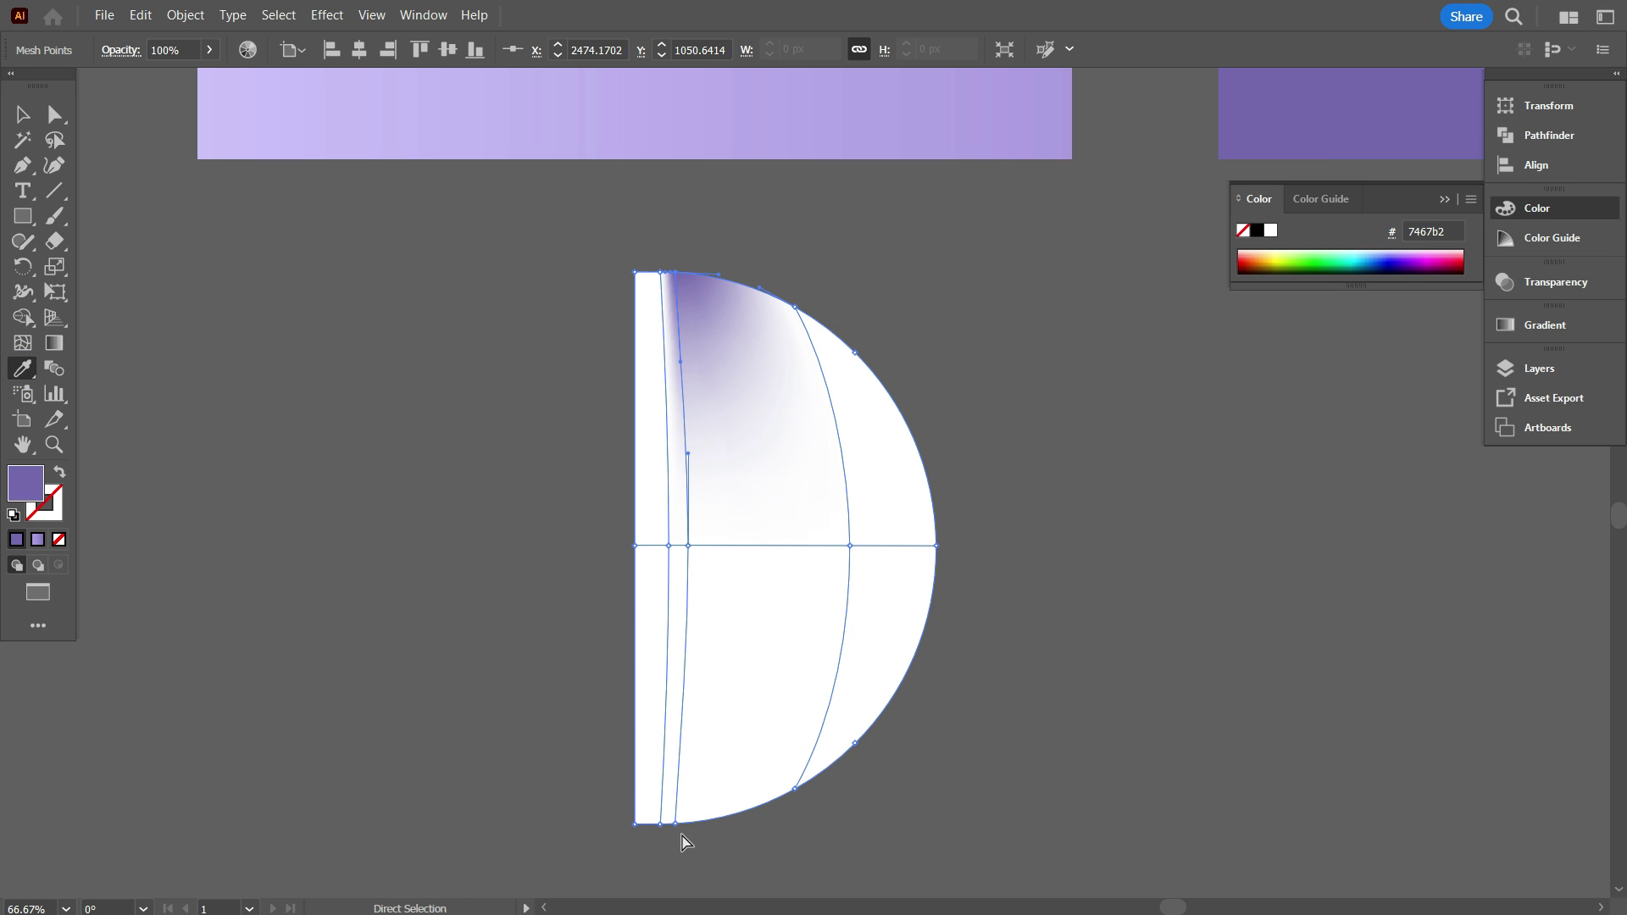
Try the dark purple on the bottom mesh point of the second vertical line and undo it
left_click(676, 823, "ctrl")
left_click(1255, 149)
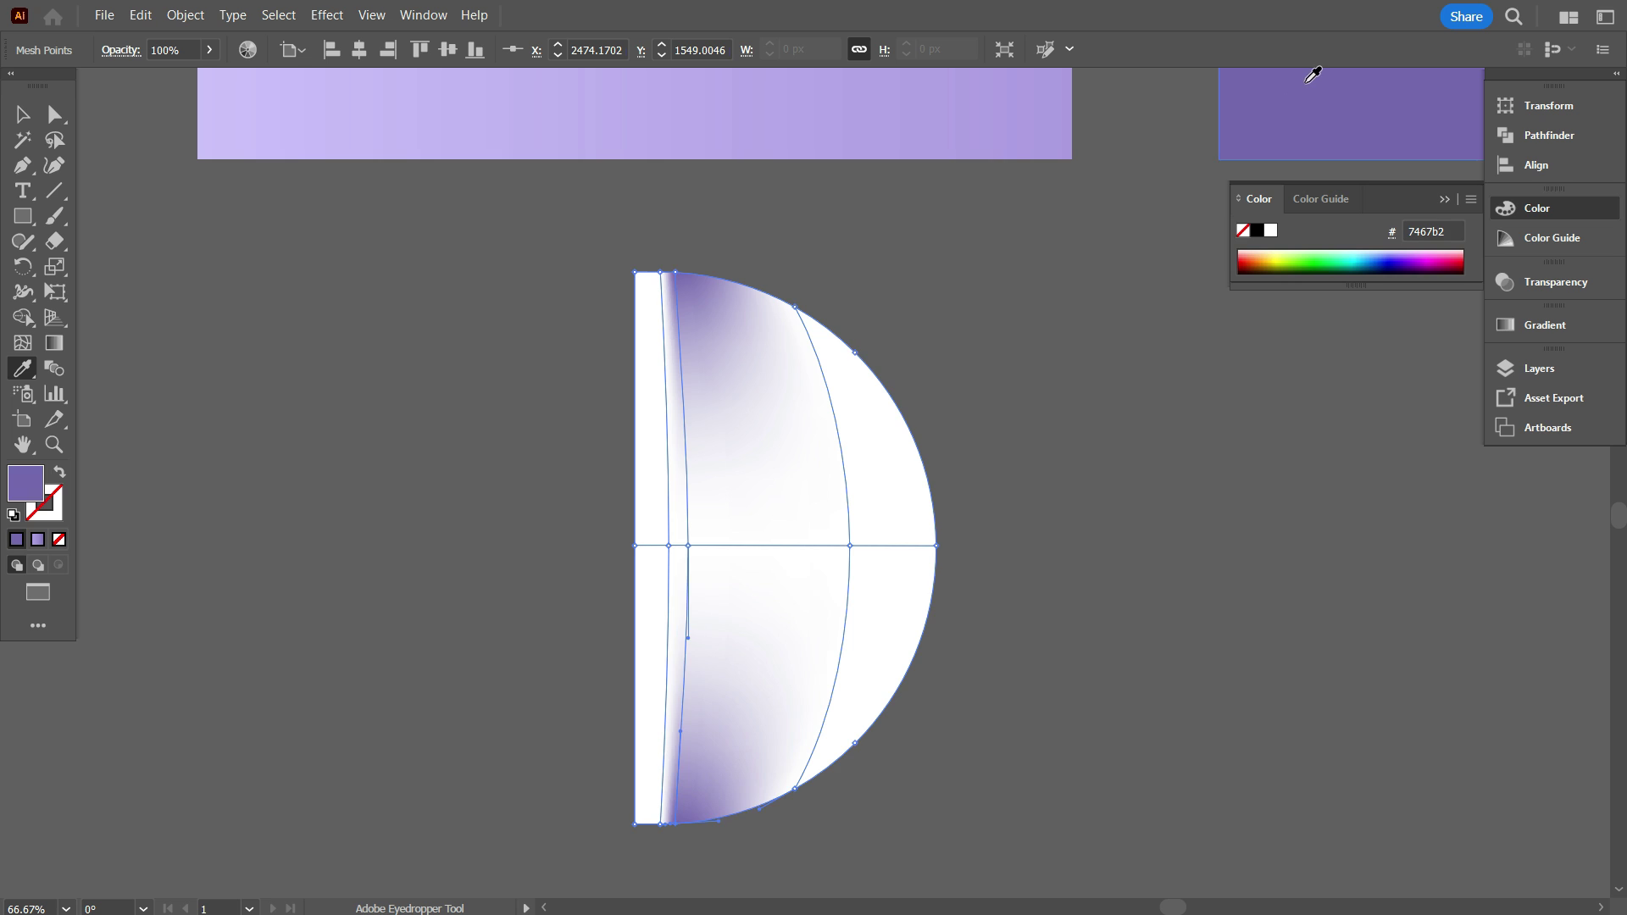
left_click(686, 545, "ctrl")
key("ctrl+z")
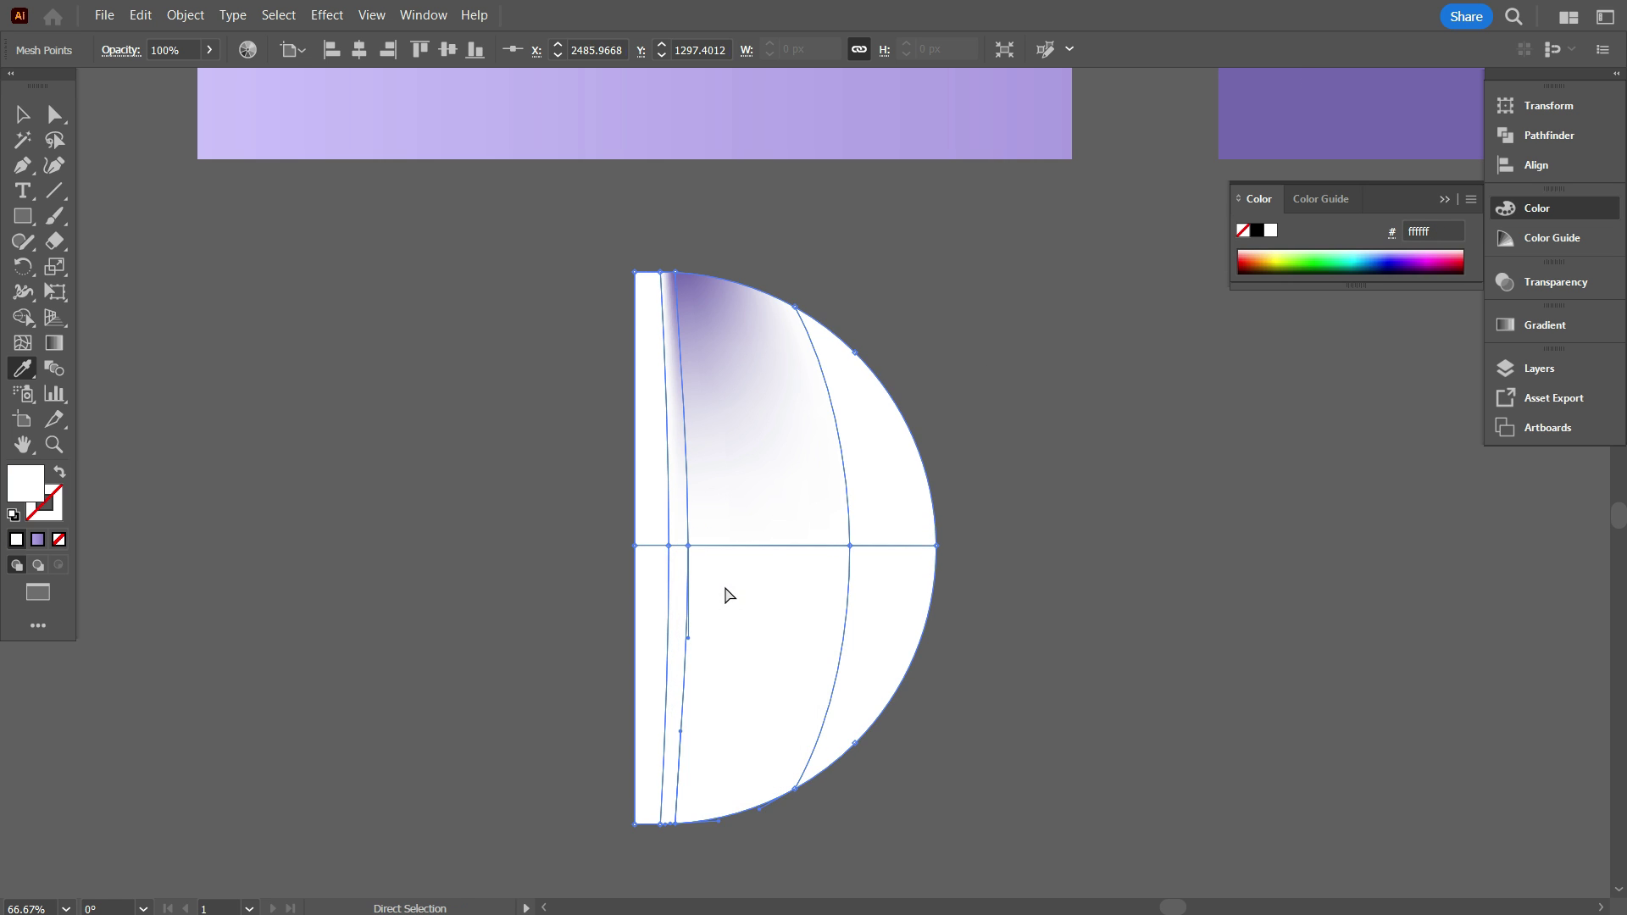
Color the middle mesh point of the second vertical line with the dark purple 7467b2
left_click(687, 546, "ctrl")
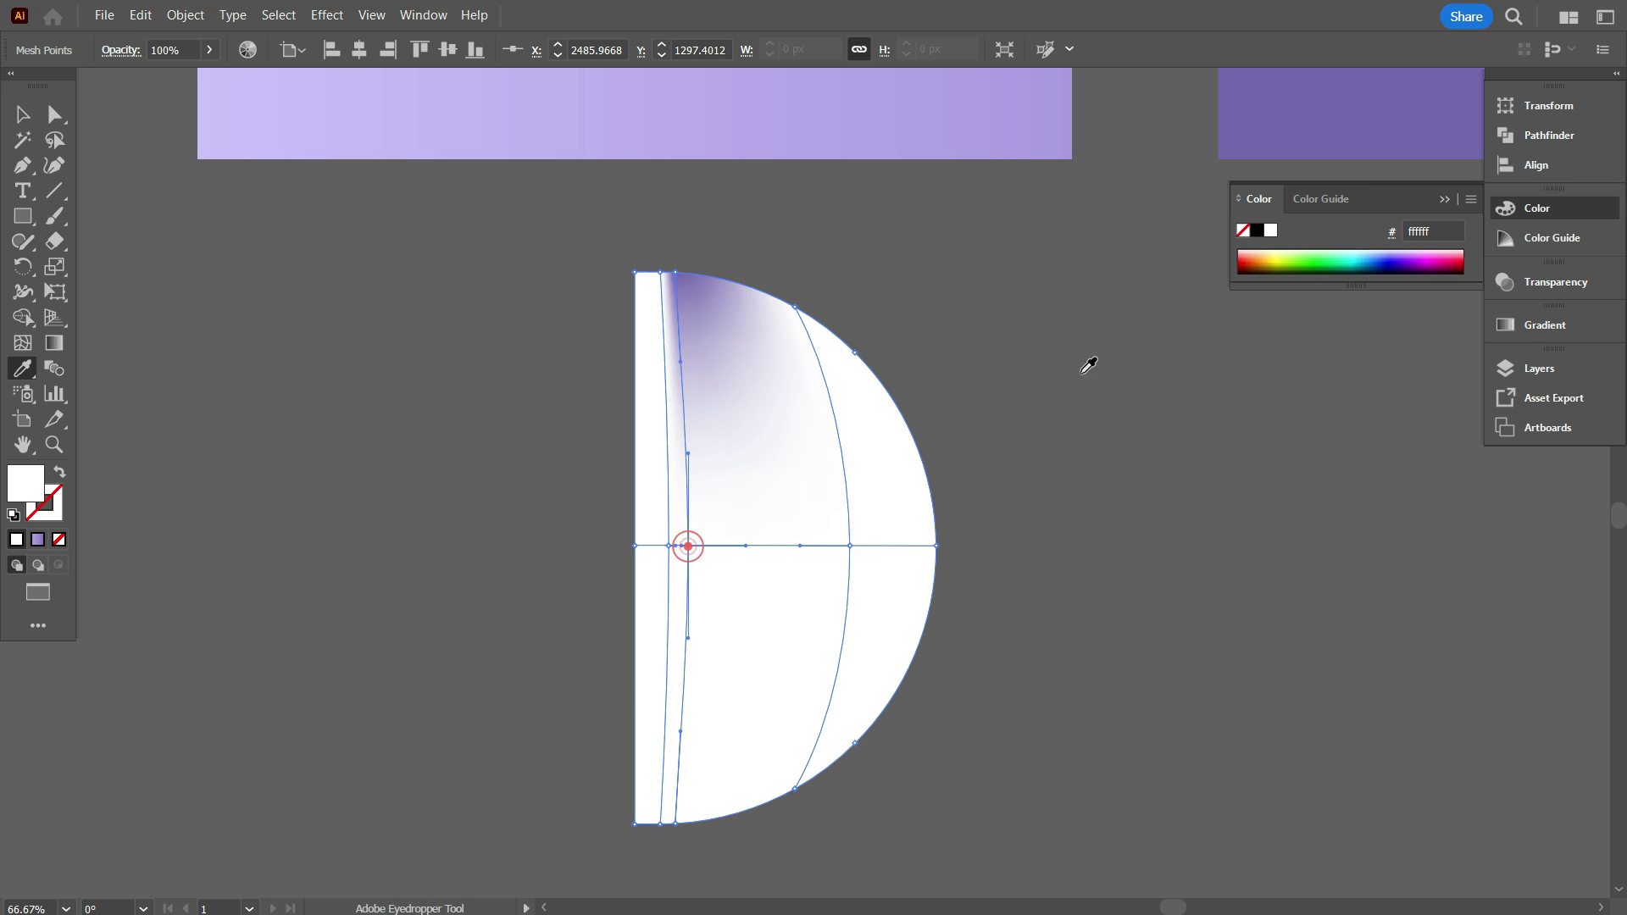
left_click(1277, 107)
scroll(1093, 421, "down", 3)
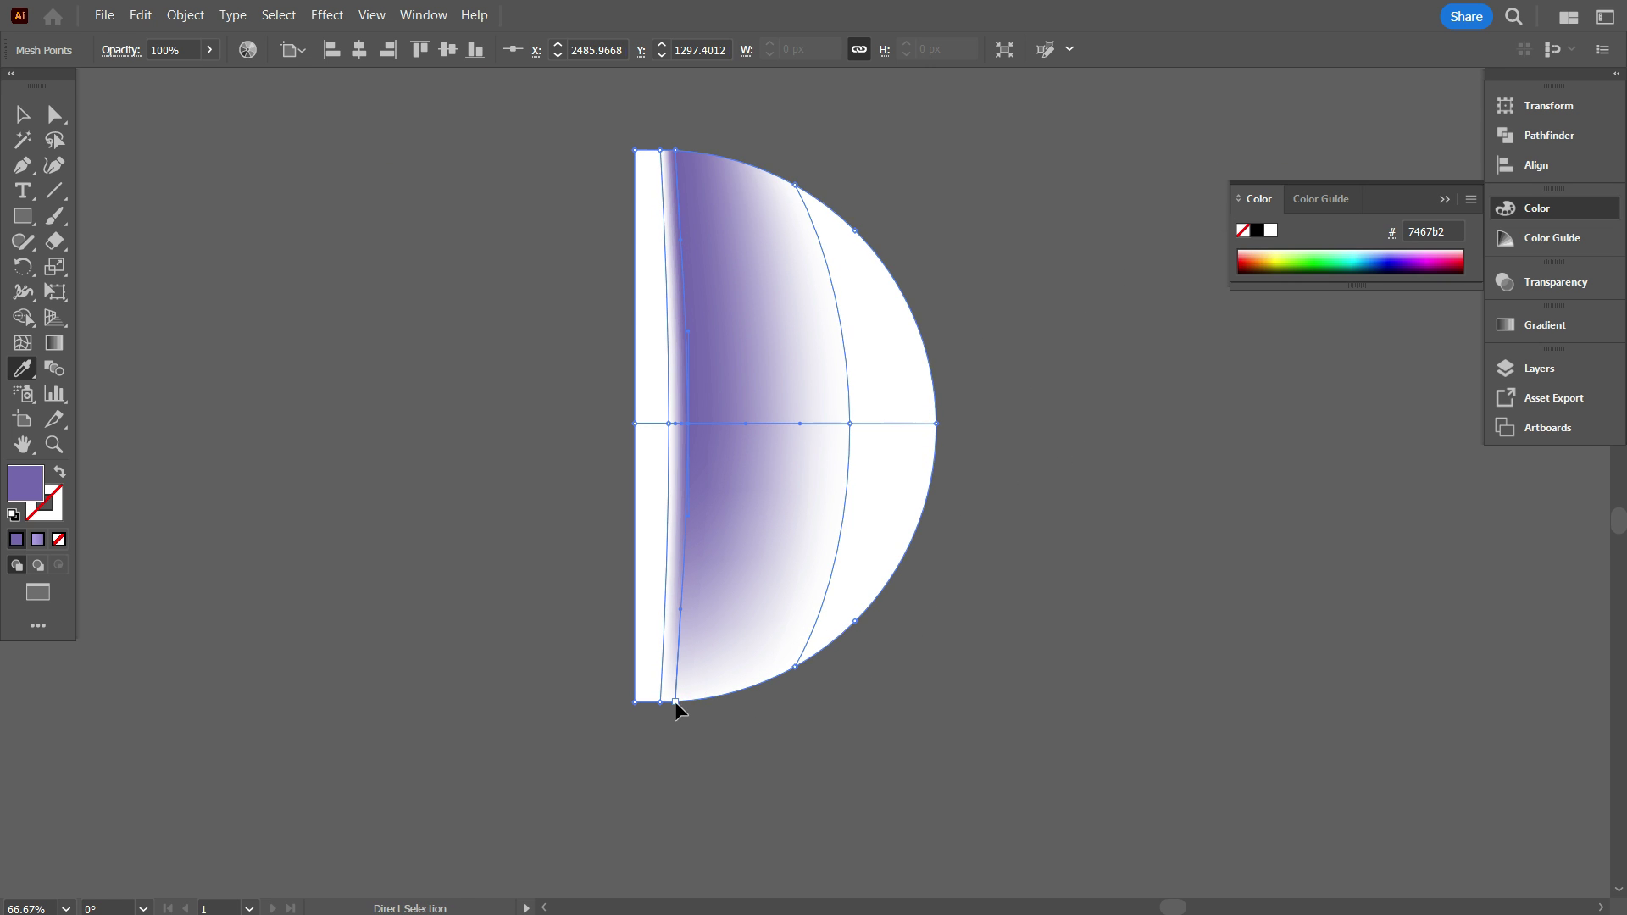
Color the bottom mesh point of the half-disc's second vertical line with the dark purple 7467b2 from the right rectangle
left_click(674, 700, "ctrl")
scroll(1039, 370, "up", 4)
left_click(1268, 133)
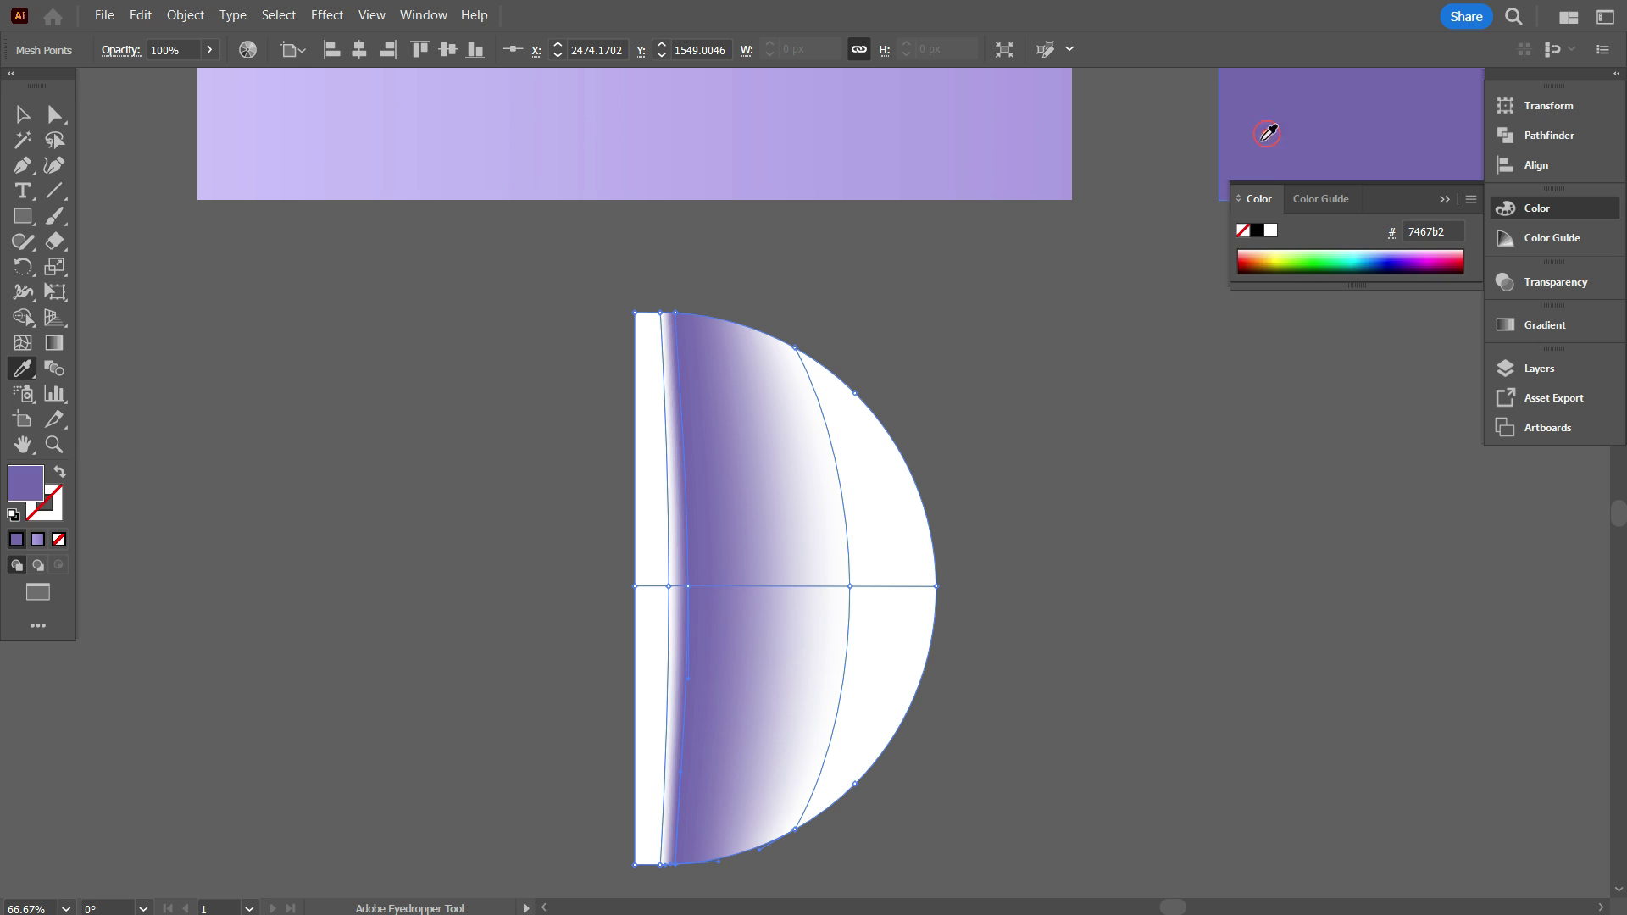
scroll(795, 317, "up", 1)
left_click(21, 117)
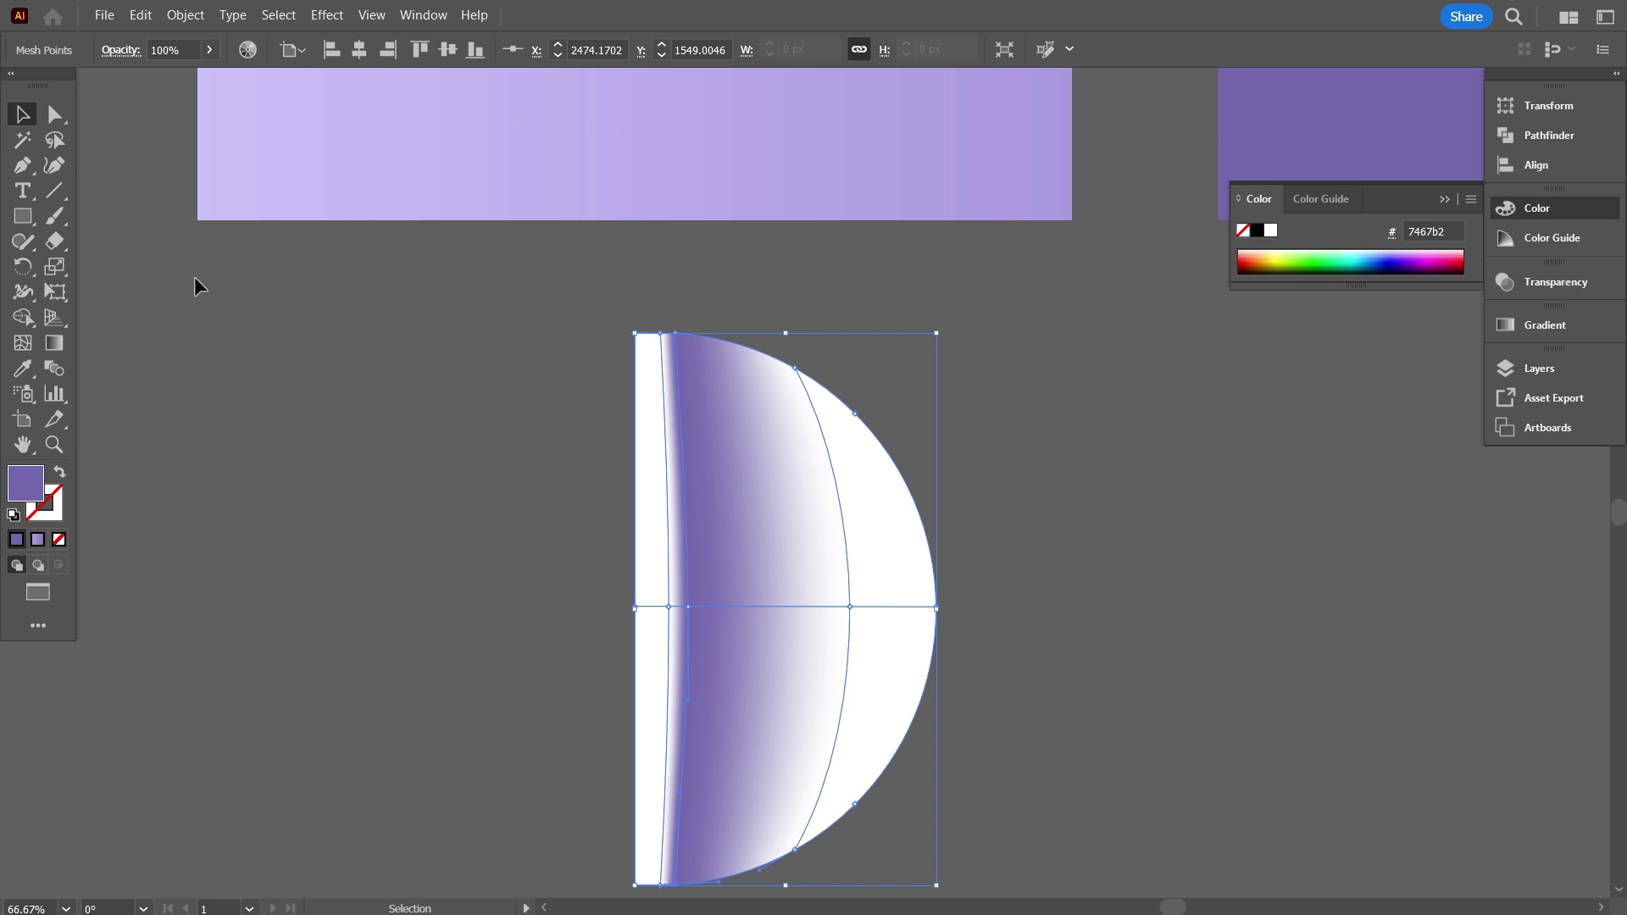
left_click(219, 297)
Squeeze the mesh-shaded half-disc horizontally into a thin sliver about 16 px wide, keeping its height
scroll(745, 512, "down", 1)
scroll(814, 585, "down", 2)
scroll(831, 585, "down", 1)
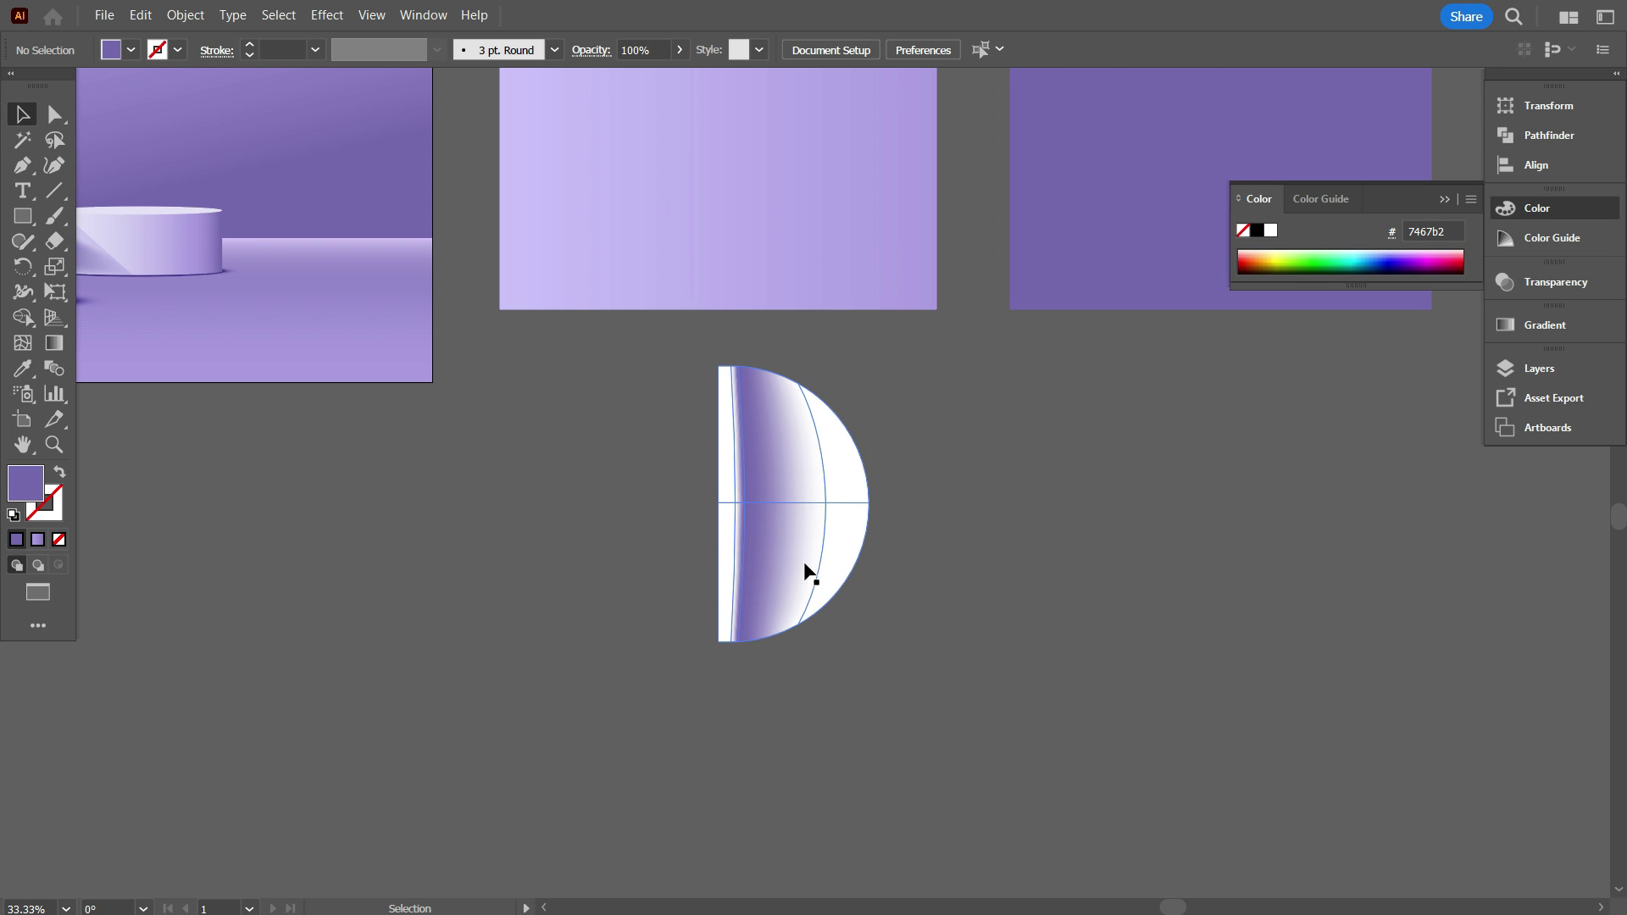
scroll(811, 518, "up", 3)
left_click(811, 519)
left_click_drag(869, 564, 679, 545)
scroll(749, 551, "up", 5)
scroll(785, 558, "up", 2)
left_click_drag(809, 455, 789, 455)
scroll(717, 484, "up", 3)
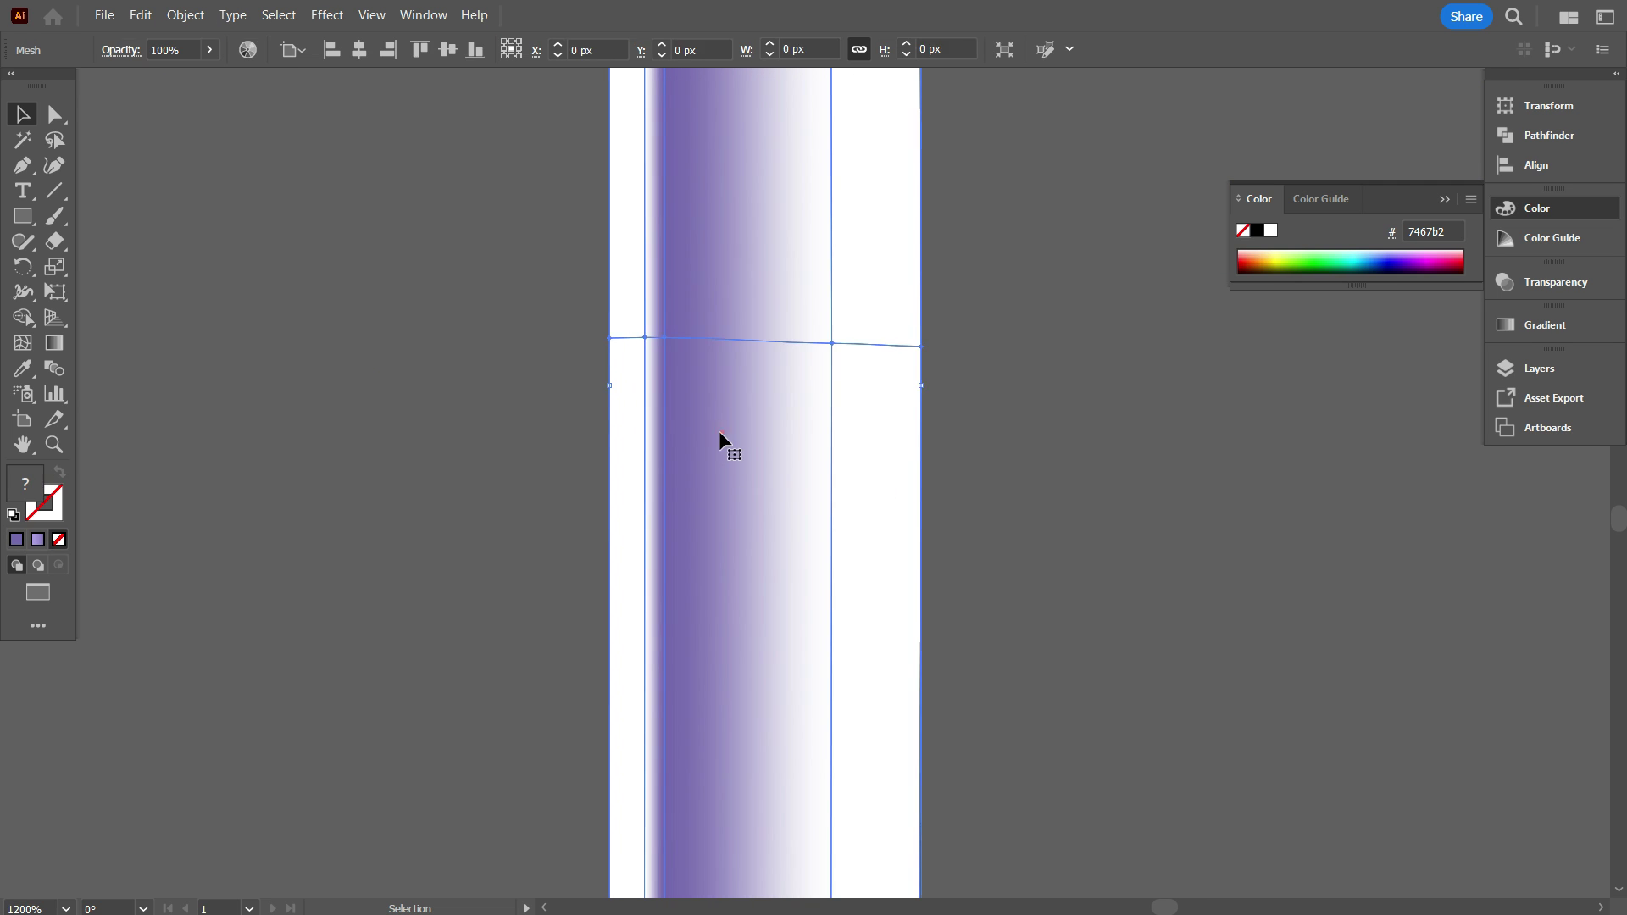
Adjust the middle mesh points beside the sliver's straight edge with direct selection
scroll(719, 431, "up", 2)
key("a")
left_click_drag(647, 420, 605, 424)
left_click(629, 420)
left_click(559, 432)
scroll(656, 466, "down", 9)
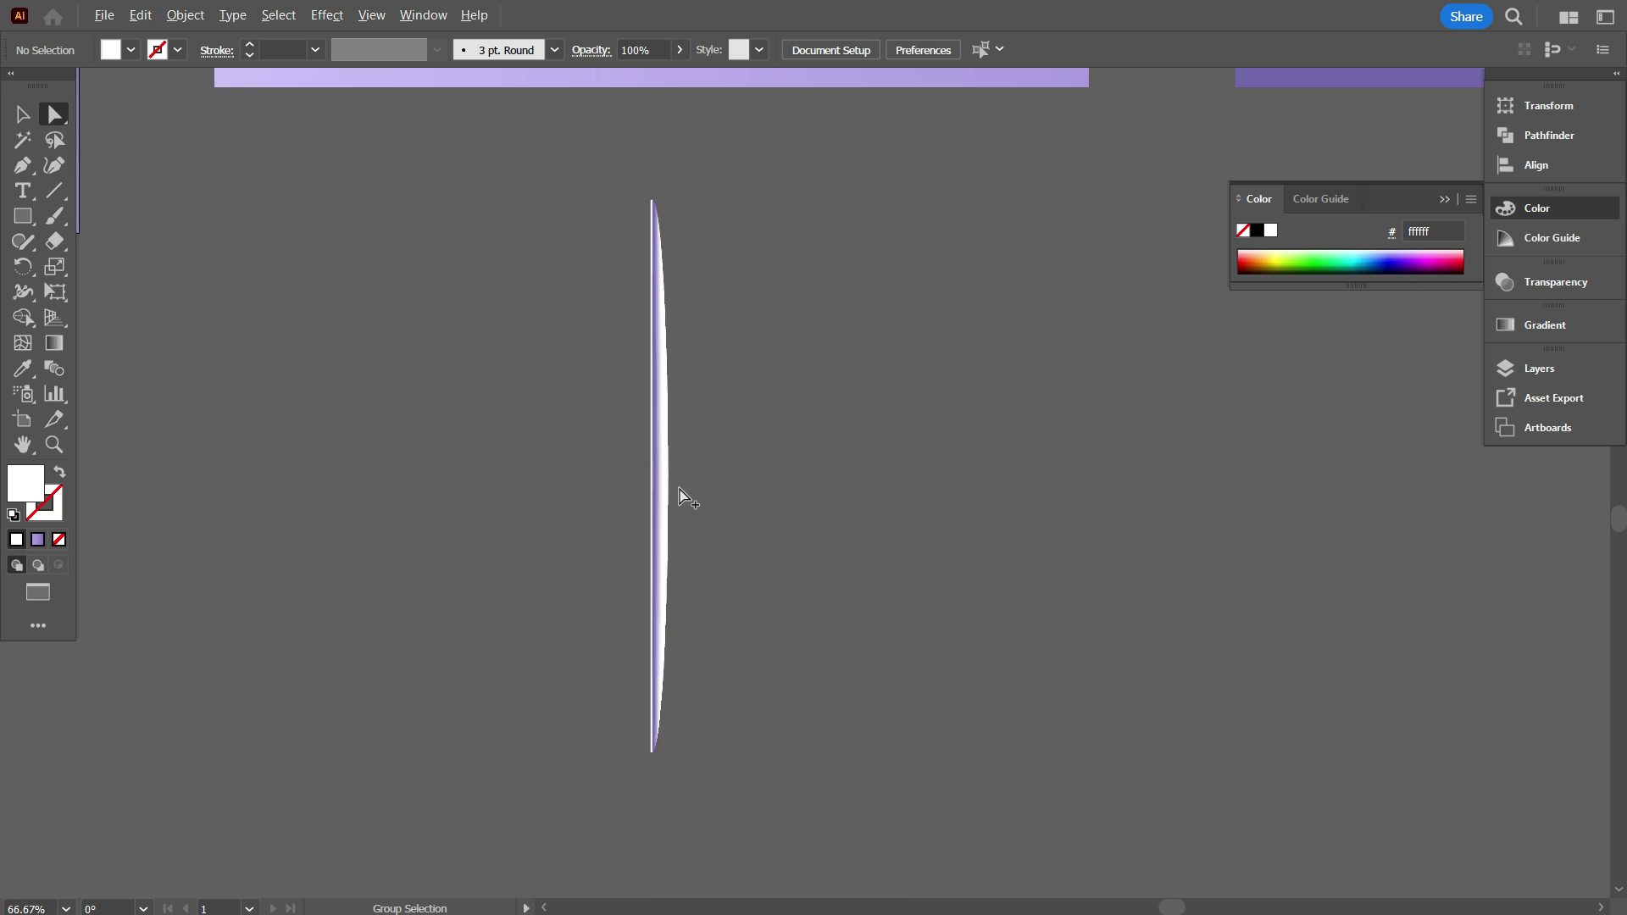
Move the sliver beyond the outer edge of the dark purple rectangle and stretch it to about 1111 px tall
key("v")
scroll(581, 576, "down", 2)
left_click_drag(728, 635, 518, 521)
scroll(543, 517, "down", 1)
left_click_drag(608, 610, 1093, 425)
scroll(610, 678, "up", 1)
left_click_drag(607, 683, 1198, 231)
scroll(1197, 256, "up", 4)
left_click_drag(1173, 300, 1179, 629)
scroll(1178, 551, "down", 3)
left_click_drag(1177, 390, 1187, 758)
left_click(1009, 641)
scroll(652, 627, "down", 2)
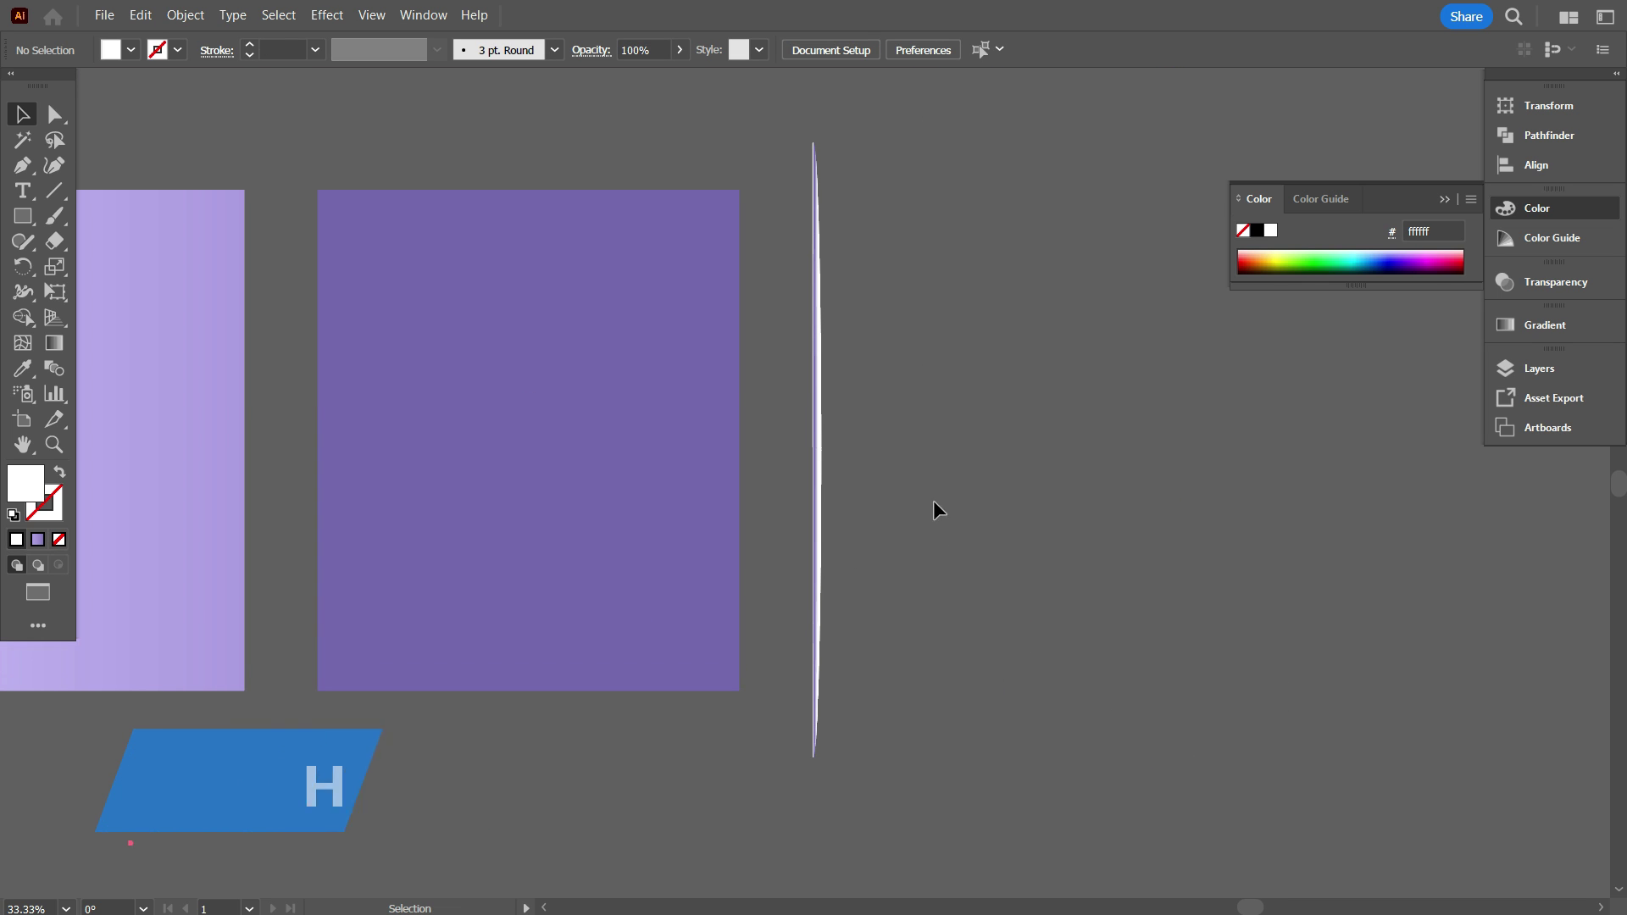
Duplicate the sliver horizontally so the copy sits right beside the original
left_click(818, 415)
scroll(821, 461, "up", 3)
scroll(821, 461, "up", 3)
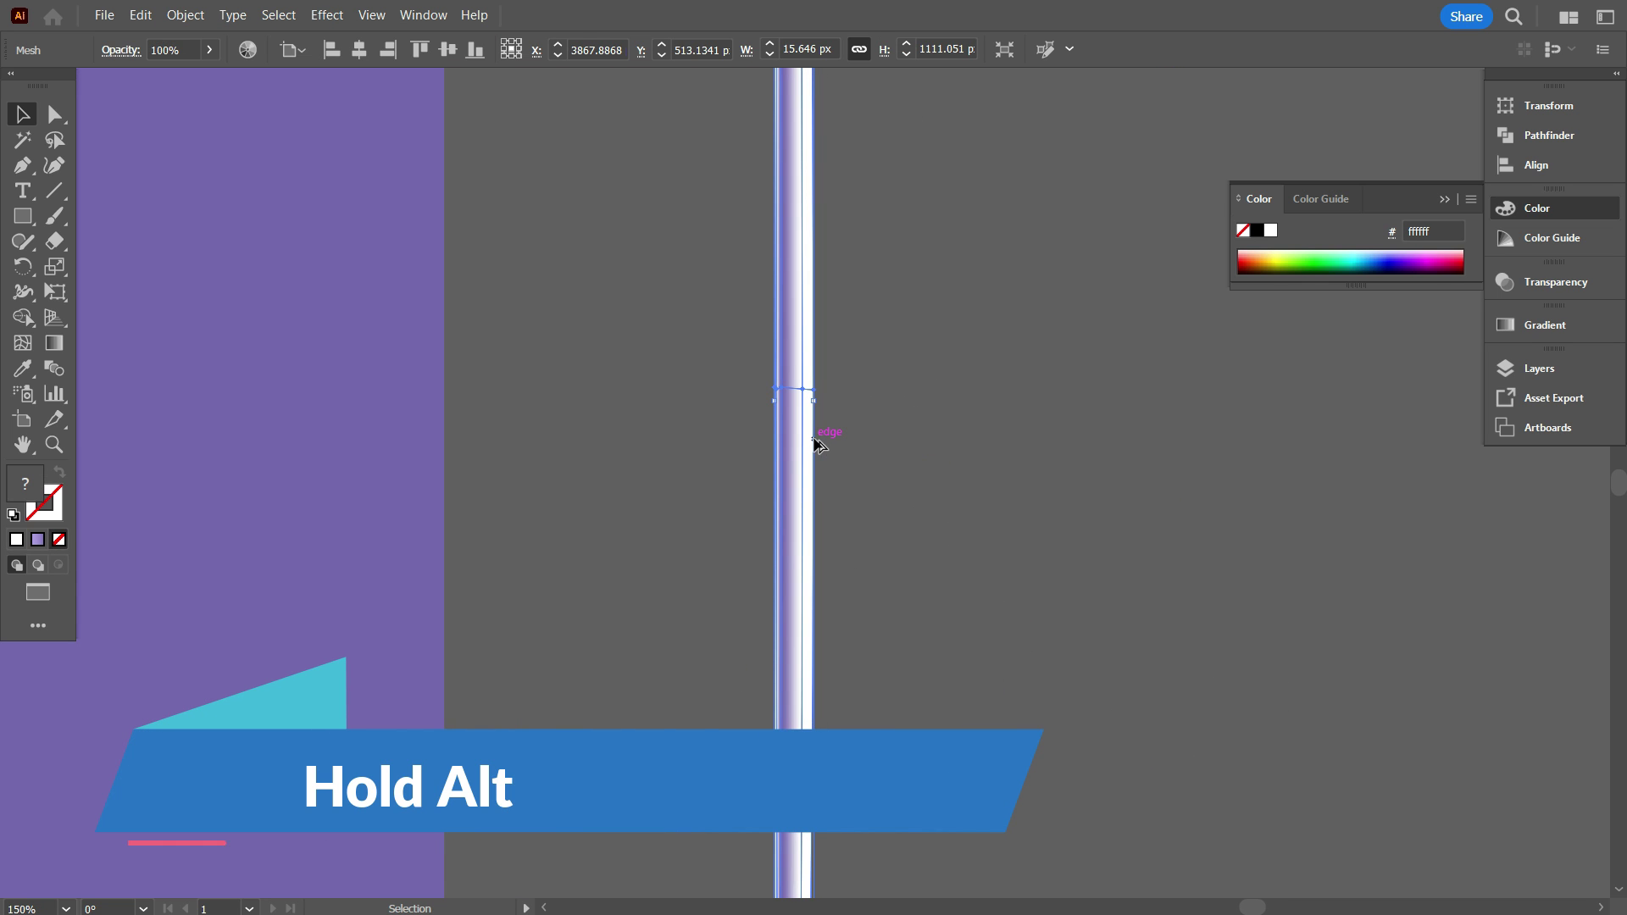
left_click_drag(781, 421, 866, 428)
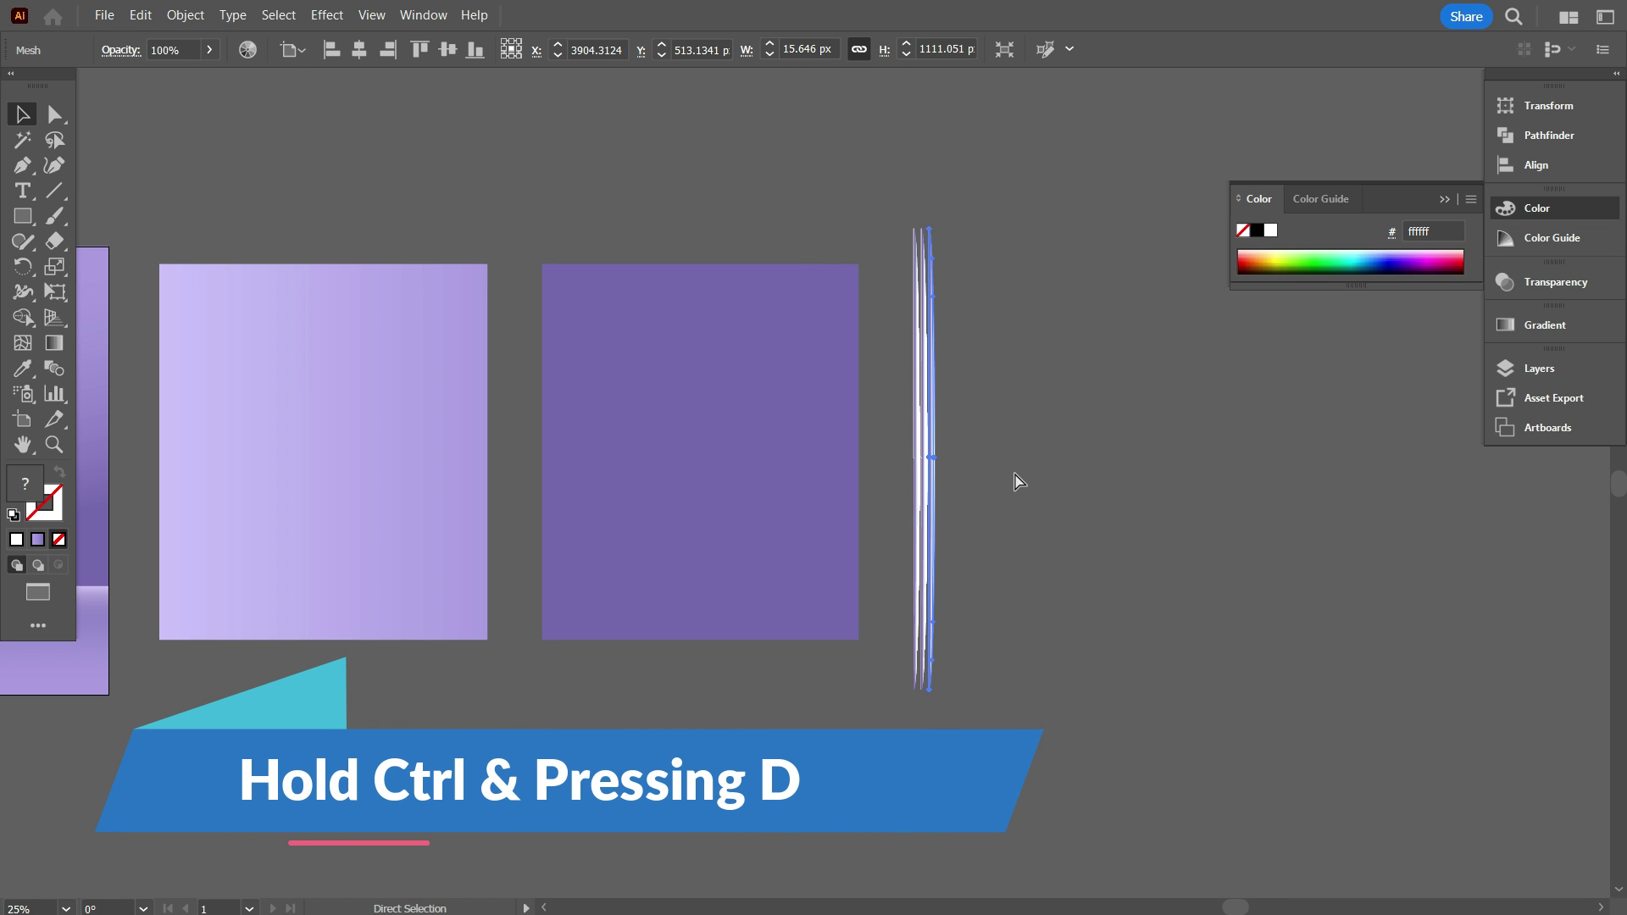
Repeat the sliver duplication until the evenly spaced row spans about 944 px
key("ctrl+d")
key("ctrl+d")
key("ctrl+d")
key("ctrl+d")
key("ctrl+d")
key("ctrl+d")
key("ctrl+d")
key("ctrl+d")
key("ctrl+d")
key("ctrl+d")
key("ctrl+d")
key("ctrl+d")
key("ctrl+d")
key("ctrl+d")
key("ctrl+d")
key("ctrl+d")
key("ctrl+d")
key("ctrl+d")
key("ctrl+d")
key("ctrl+d")
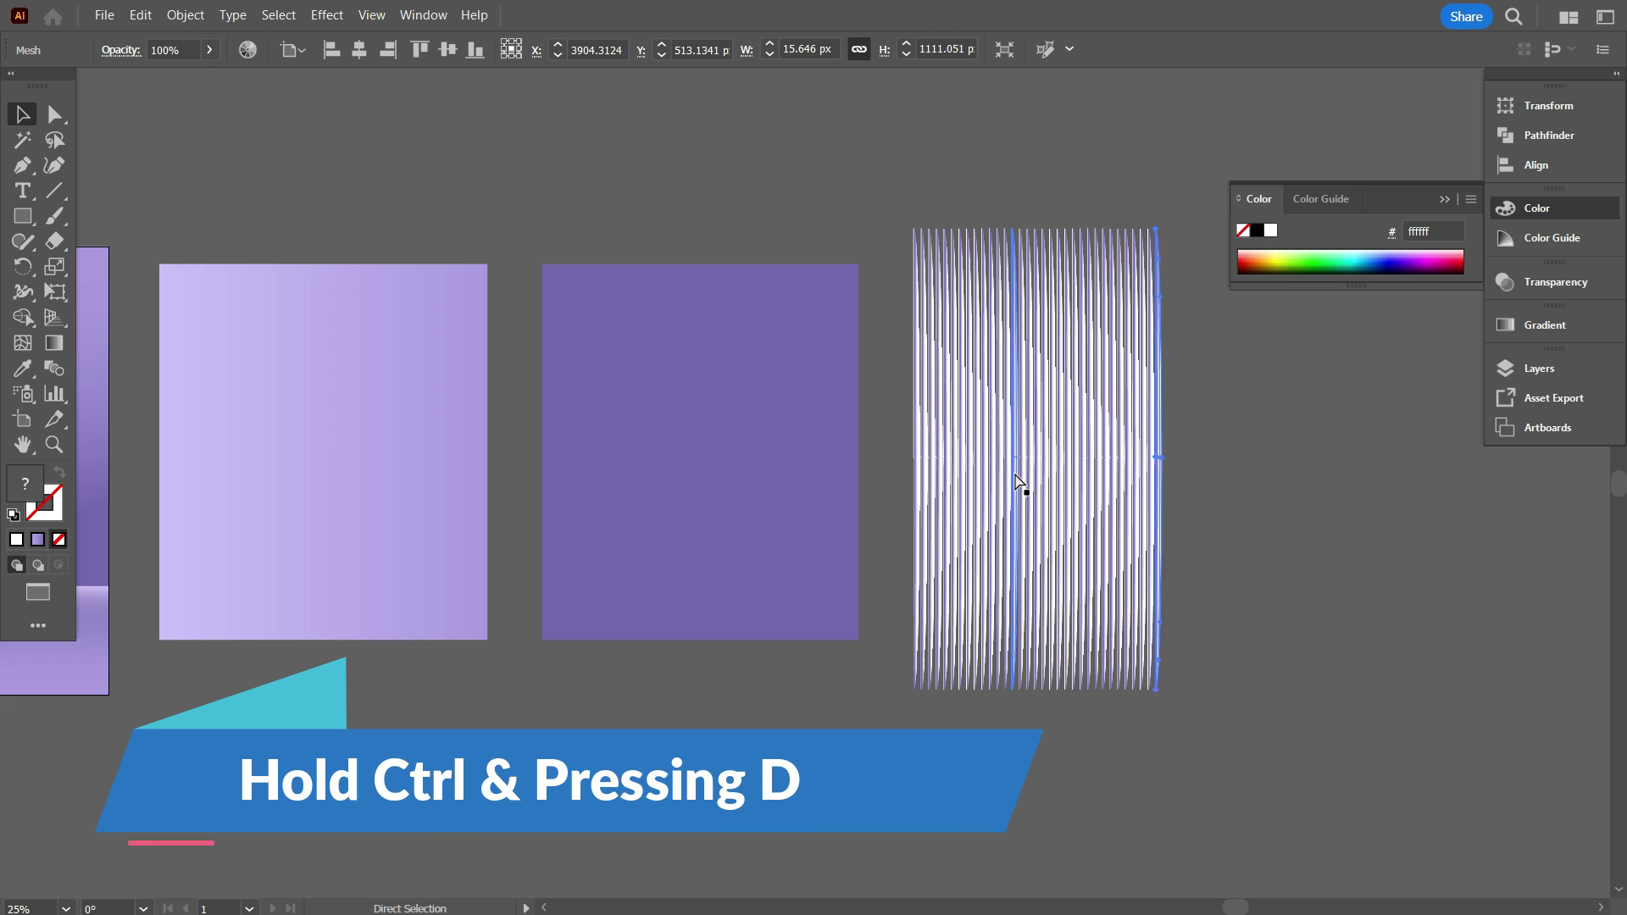
key("ctrl+d")
key("ctrl+d")
key("ctrl+d")
key("ctrl+d")
key("ctrl+d")
key("ctrl+d")
key("ctrl+d")
key("ctrl+d")
key("ctrl+d")
key("ctrl+d")
key("ctrl+d")
key("ctrl+d")
key("ctrl+d")
key("ctrl+d")
key("ctrl+d")
key("ctrl+d")
key("ctrl+d")
key("ctrl+d")
key("ctrl+d")
key("ctrl+d")
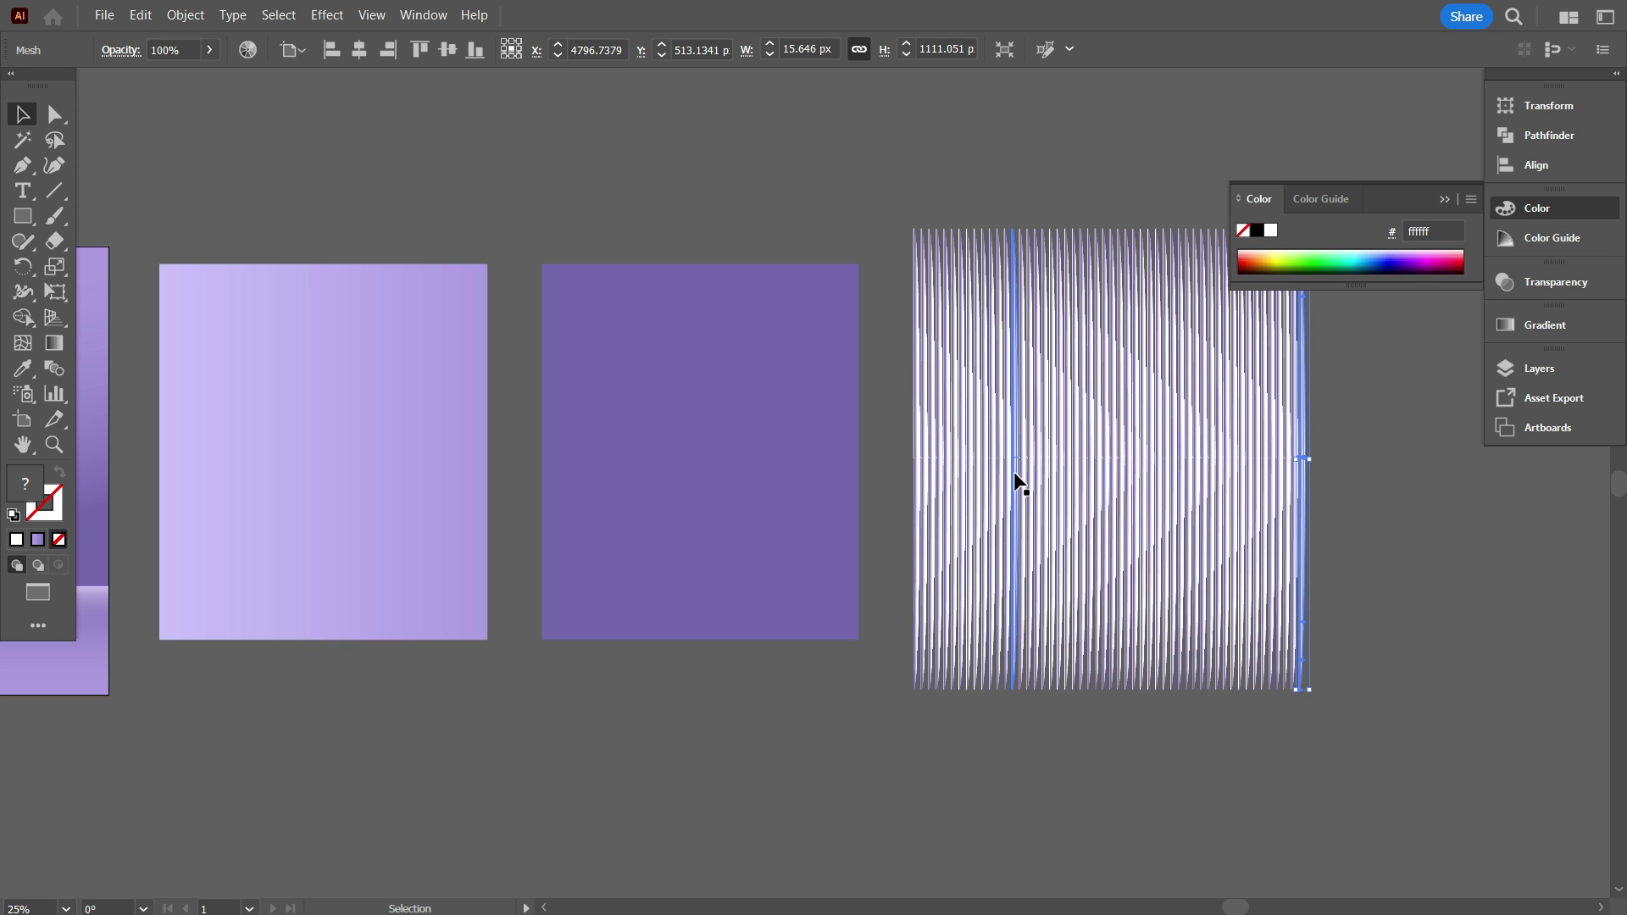
Select the whole row of slivers and group them
scroll(968, 322, "up", 1)
left_click(814, 232)
left_click_drag(879, 200, 1380, 712)
key("ctrl+g")
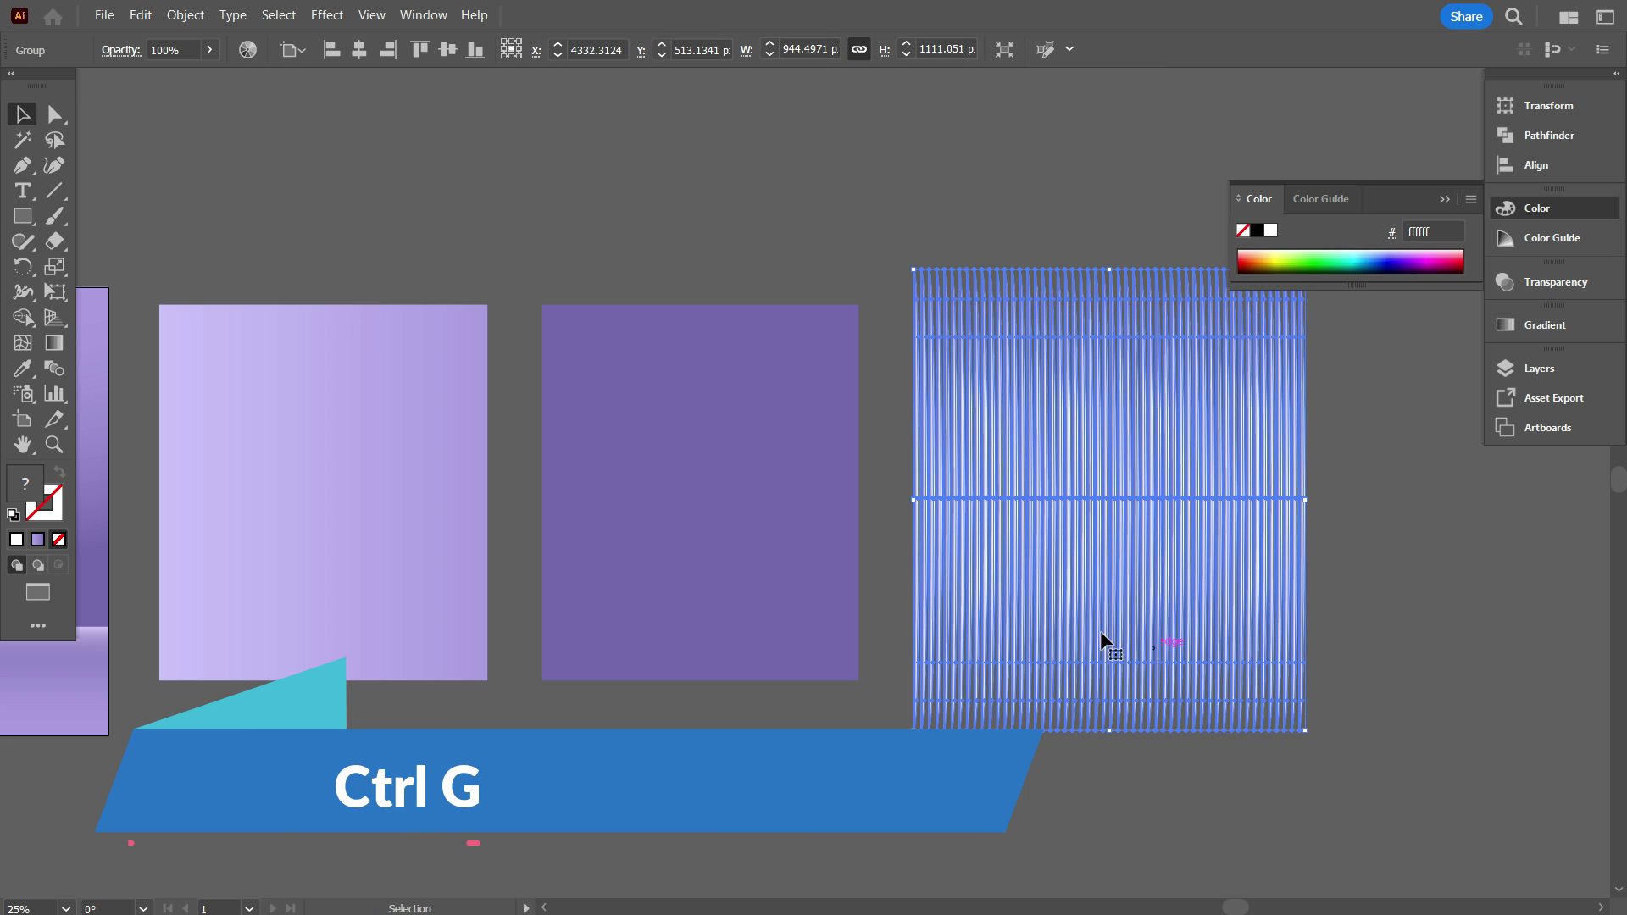
Align the sliver group with the dark purple rectangle and shift it to cover the rectangle on all sides
left_click(744, 483, "shift")
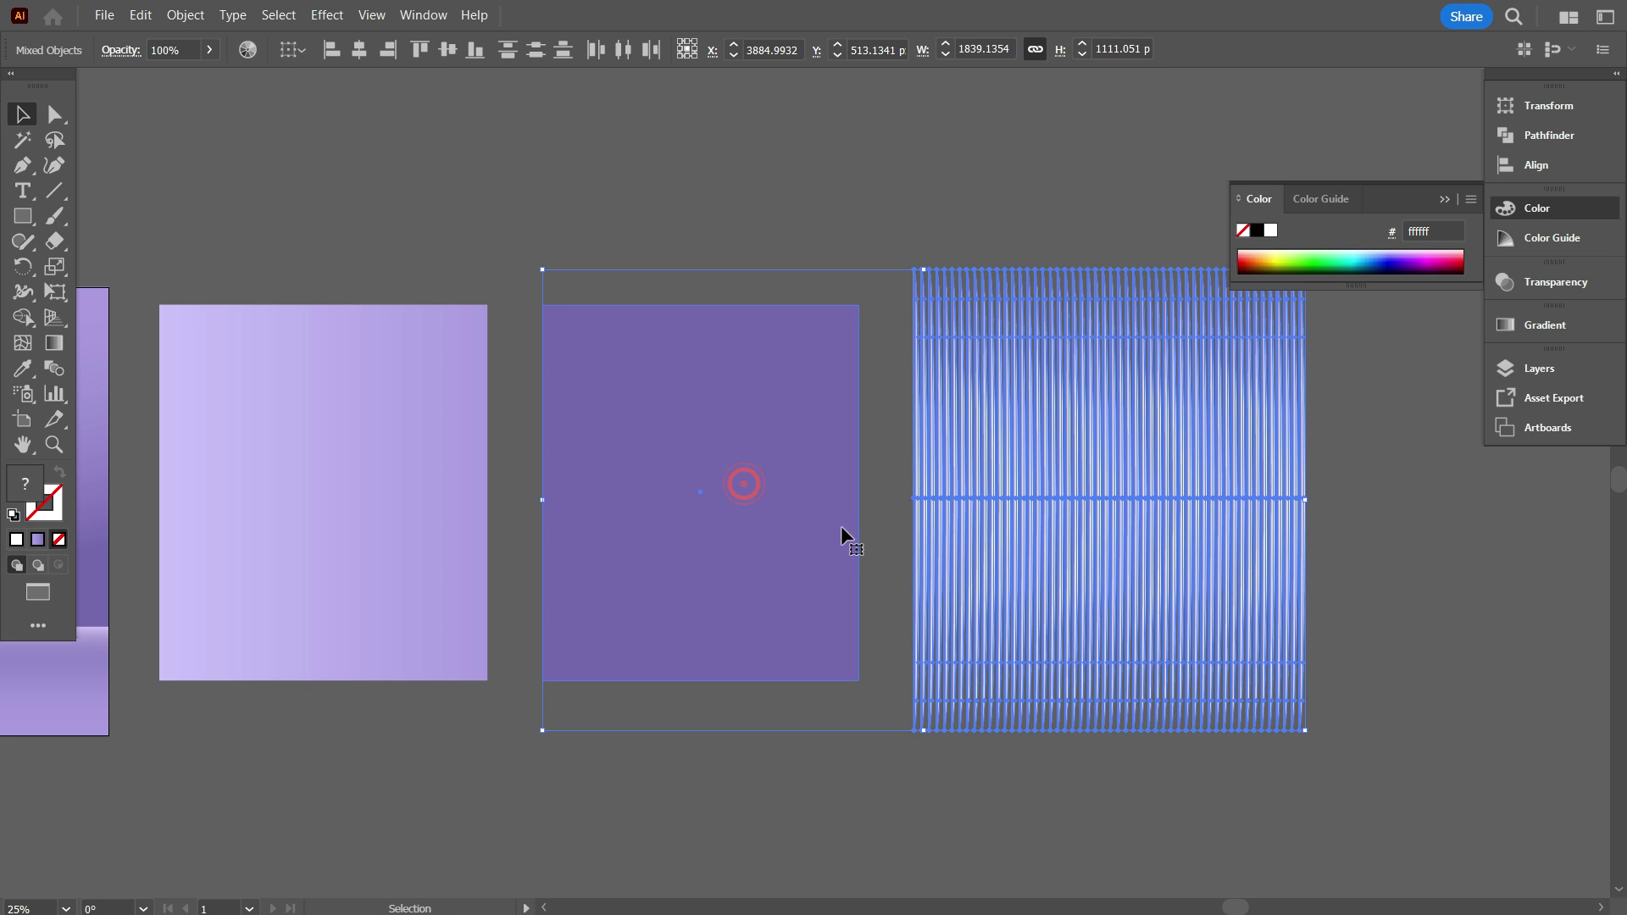
left_click(335, 53)
left_click(446, 49)
left_click(574, 190)
scroll(814, 559, "down", 2)
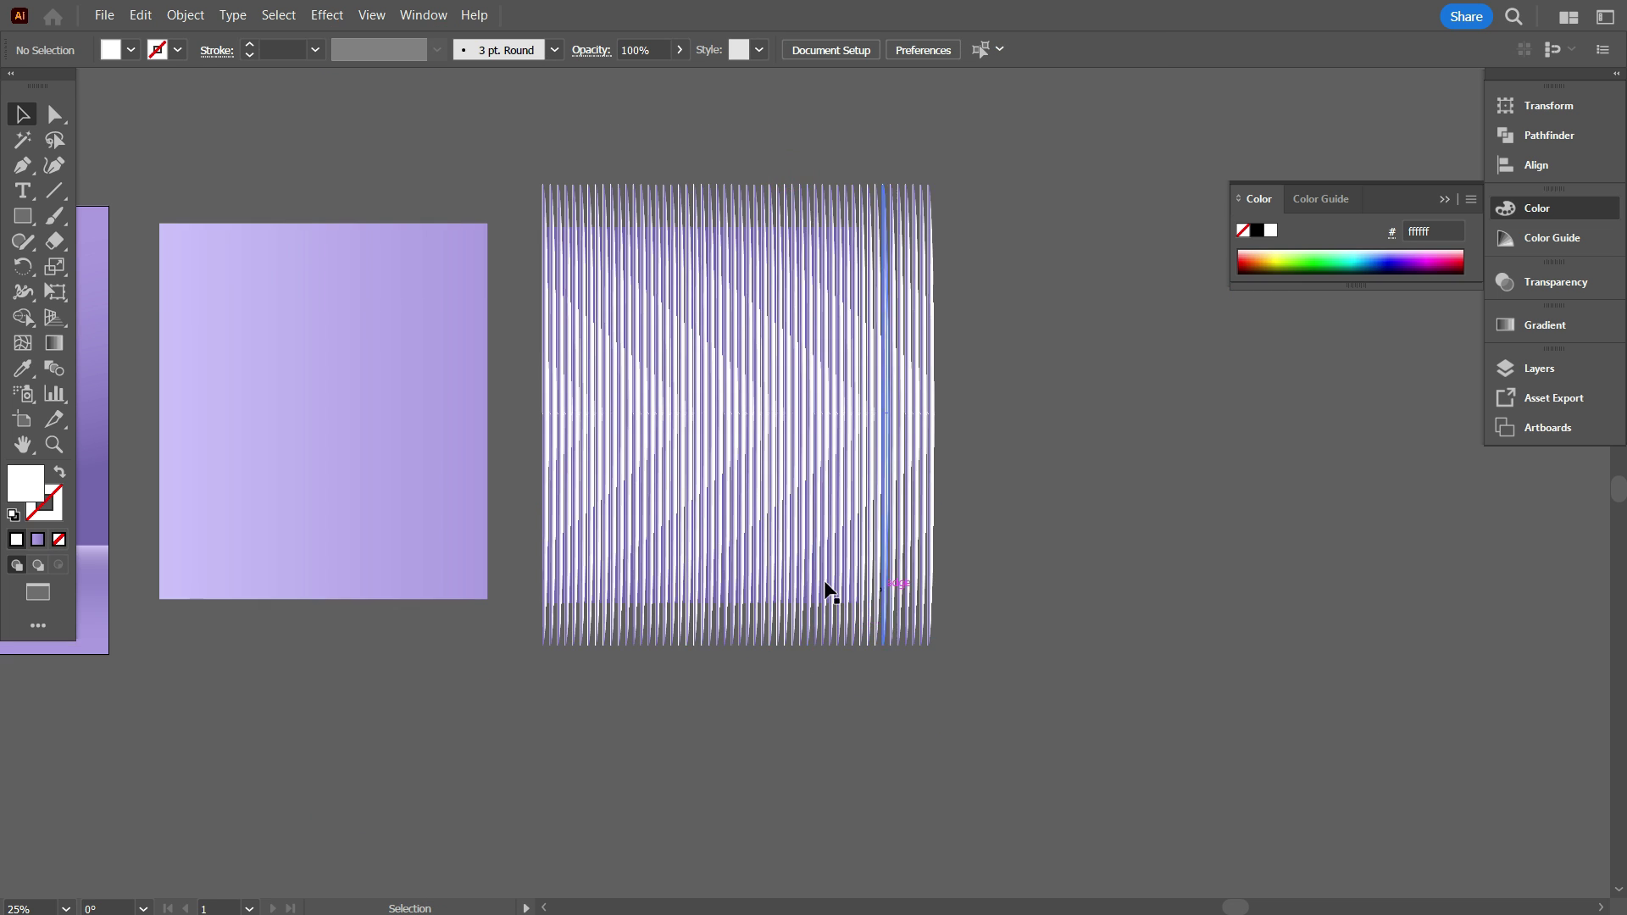
scroll(824, 584, "up", 2)
scroll(879, 679, "down", 2)
left_click_drag(735, 491, 451, 499)
Set the sliver group's blending mode to Multiply, comparing it with Screen before keeping Multiply
left_click(1556, 286)
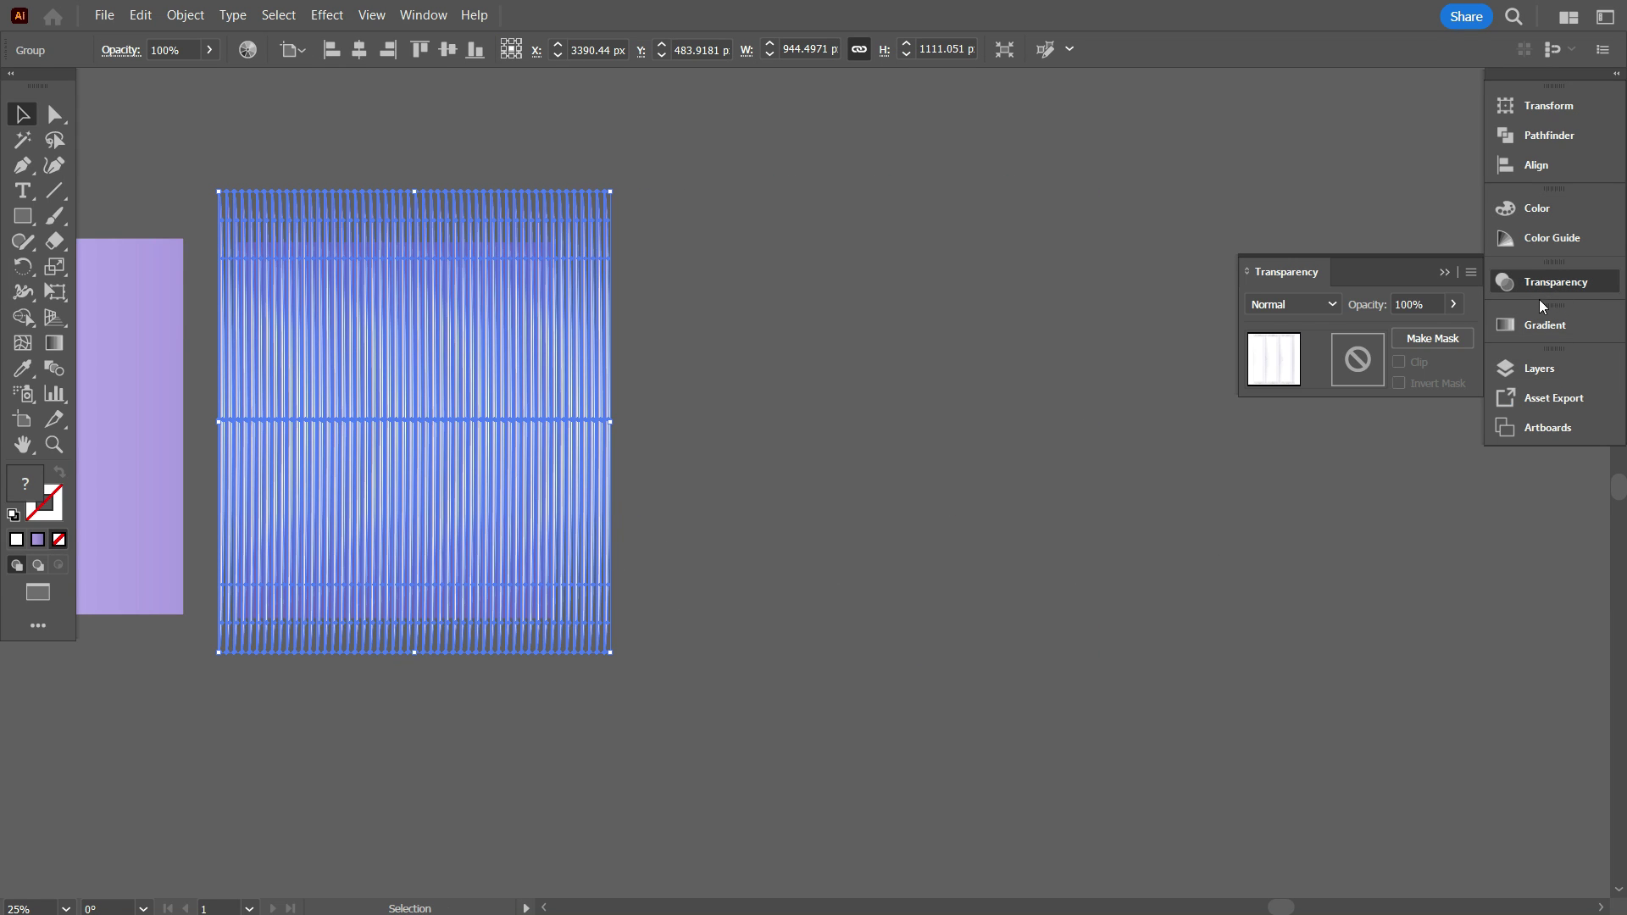
left_click(1285, 305)
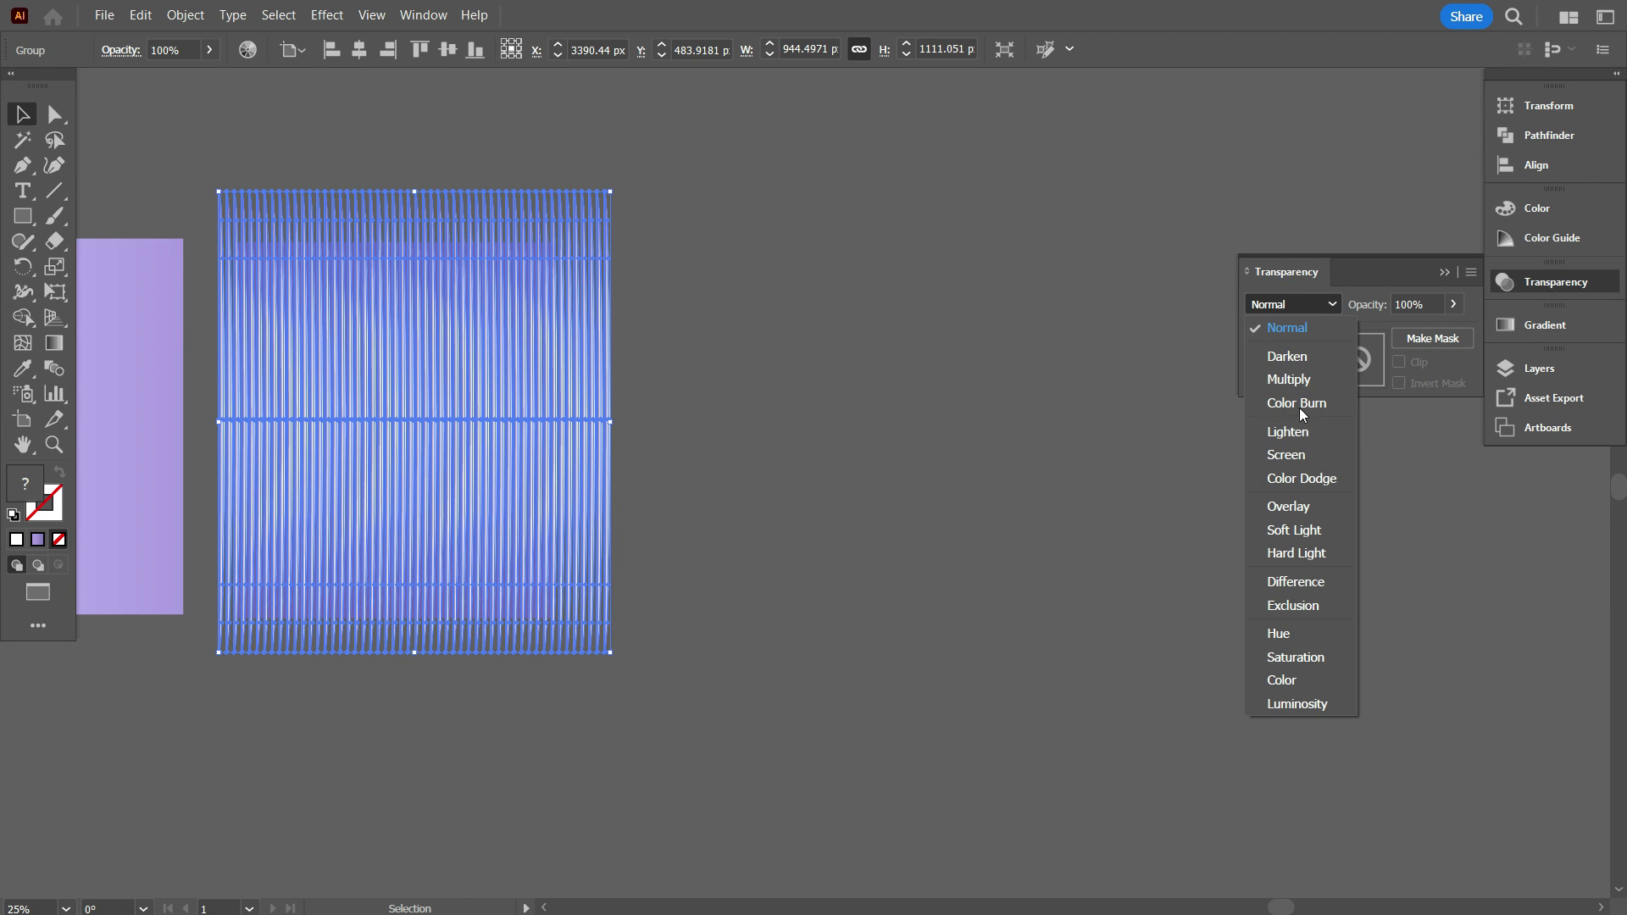
left_click(1297, 380)
left_click(1293, 306)
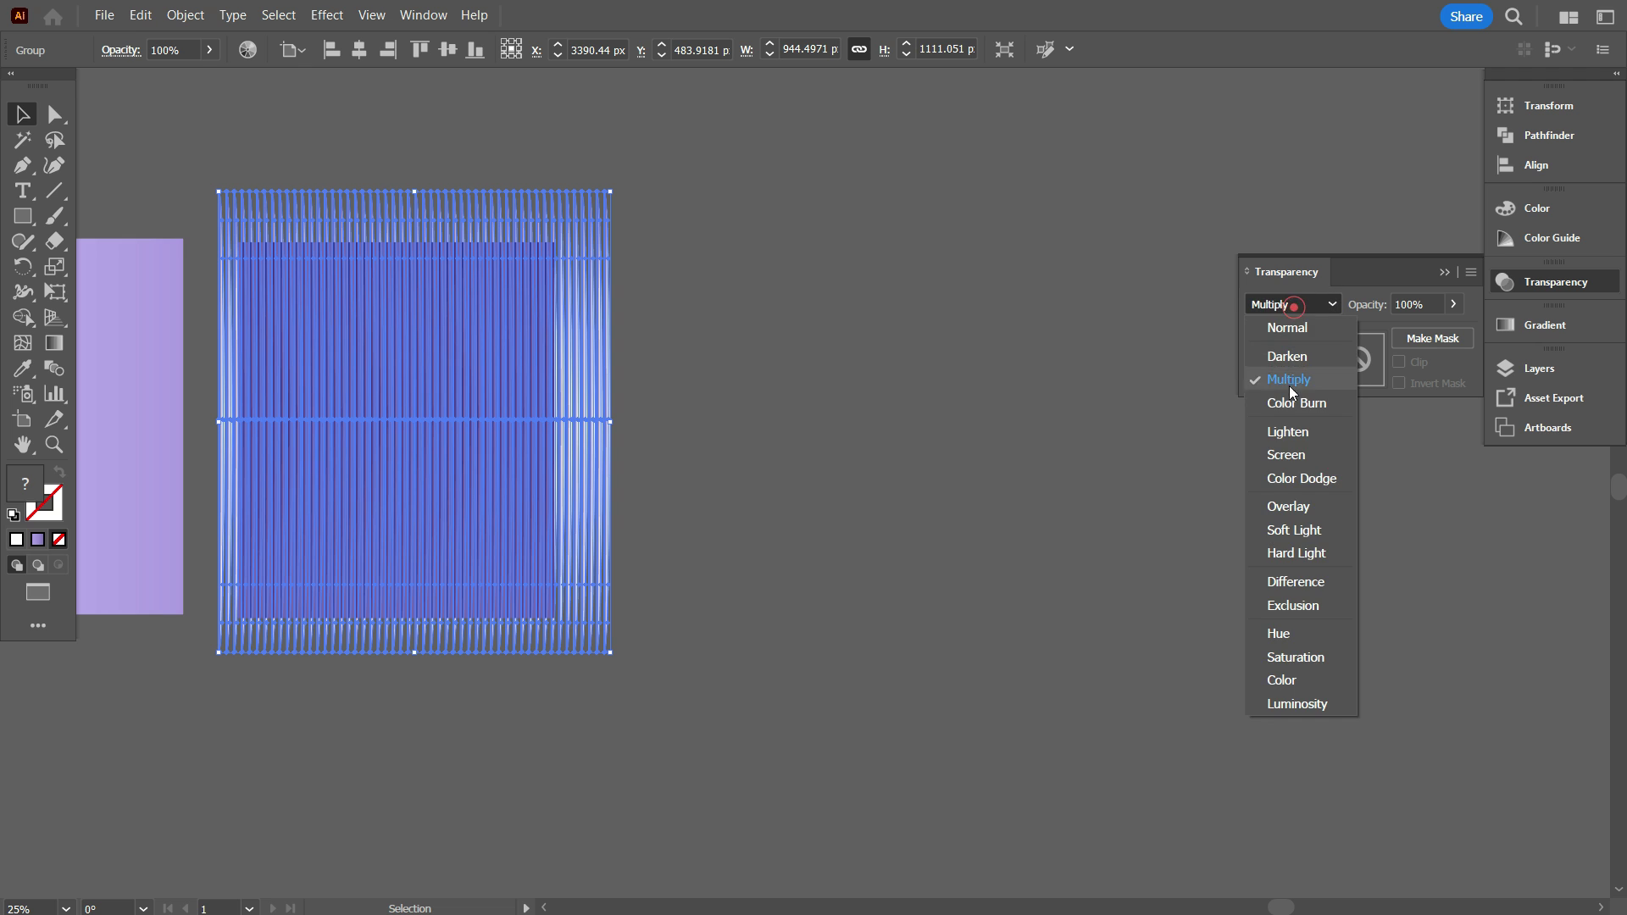
left_click(1297, 459)
left_click(1273, 304)
left_click(1289, 380)
left_click(1127, 458)
scroll(311, 468, "up", 3)
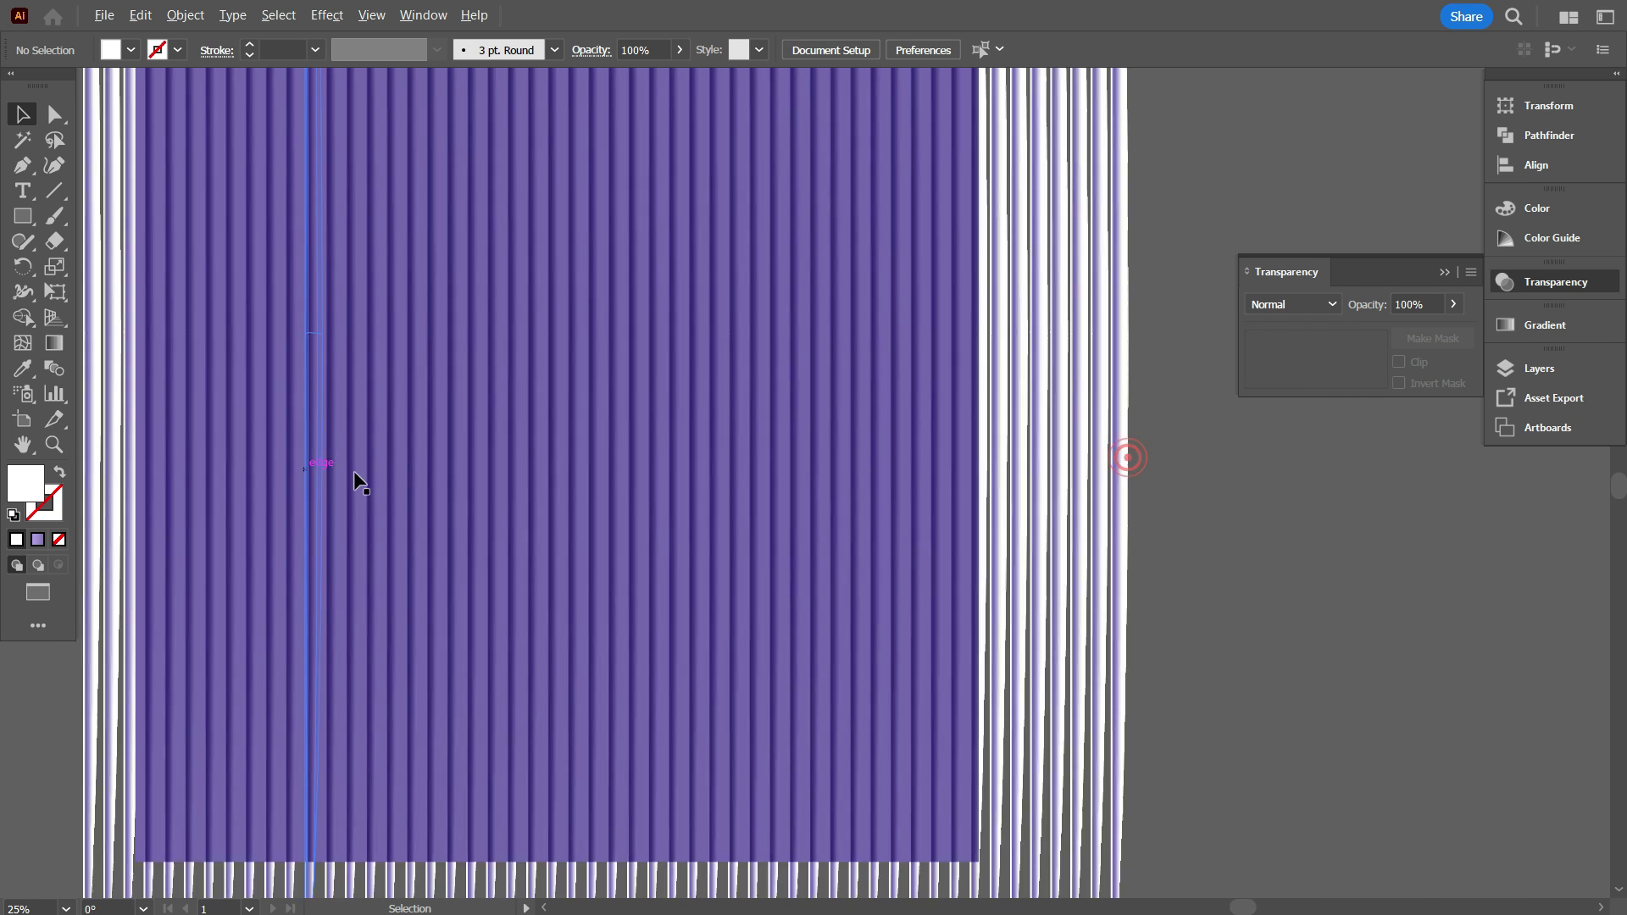
scroll(769, 464, "down", 3)
scroll(683, 487, "up", 2)
scroll(684, 490, "down", 2)
scroll(651, 552, "up", 5)
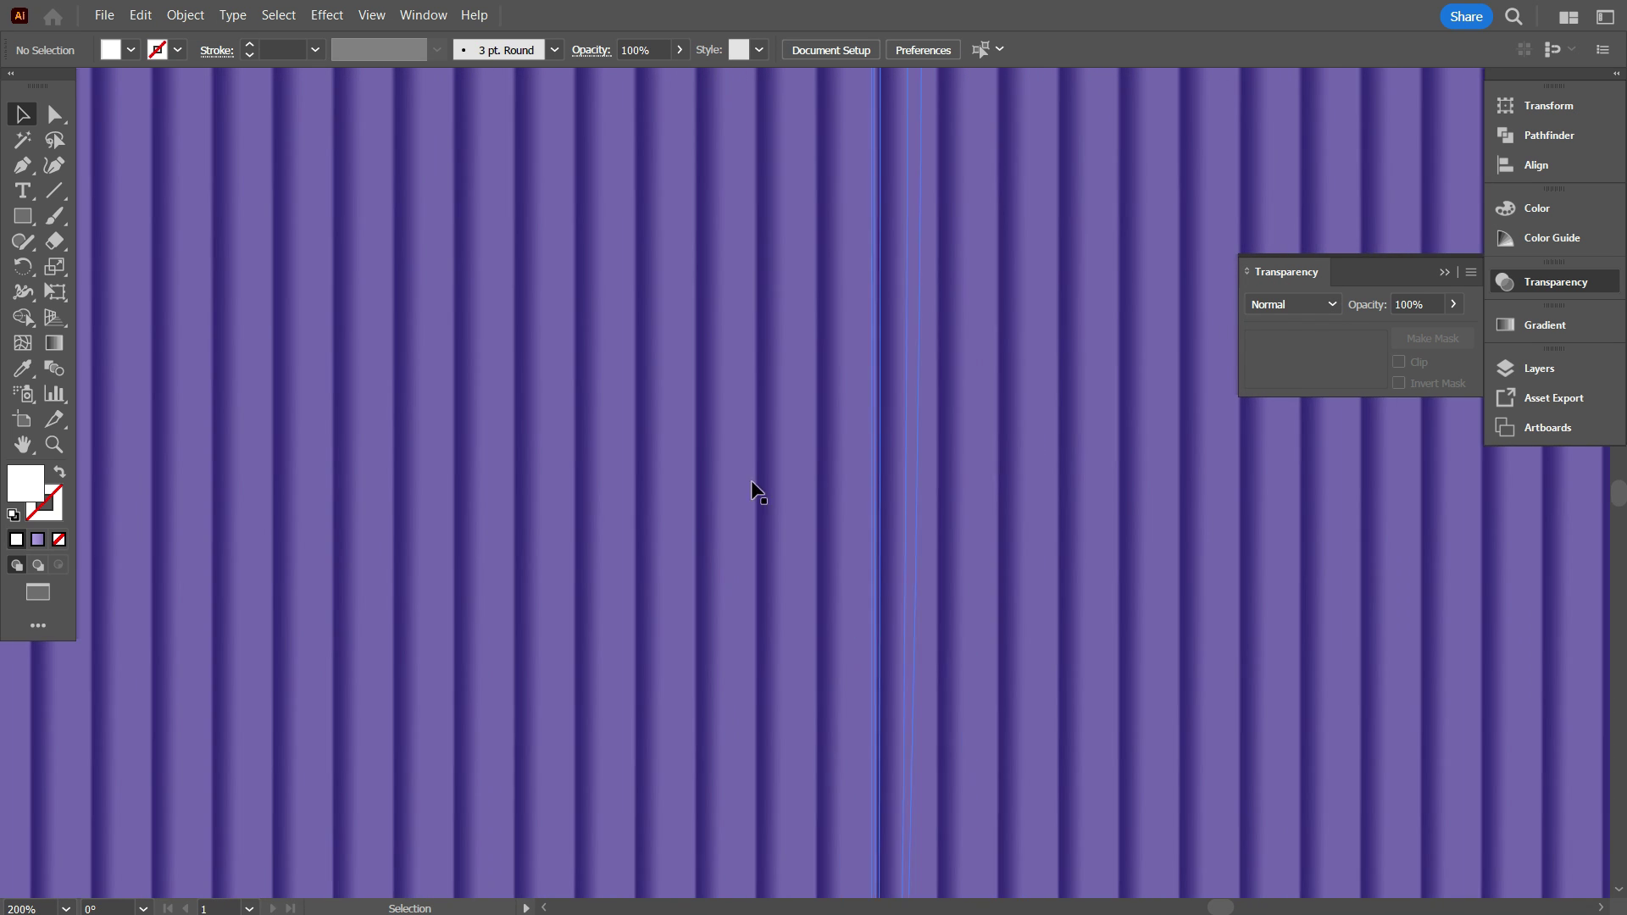
scroll(756, 491, "down", 6)
scroll(805, 488, "down", 2)
Try the sliver group over the light gradient rectangle instead of the dark purple one
left_click_drag(863, 500, 1171, 501)
left_click(1024, 628)
scroll(937, 595, "down", 1)
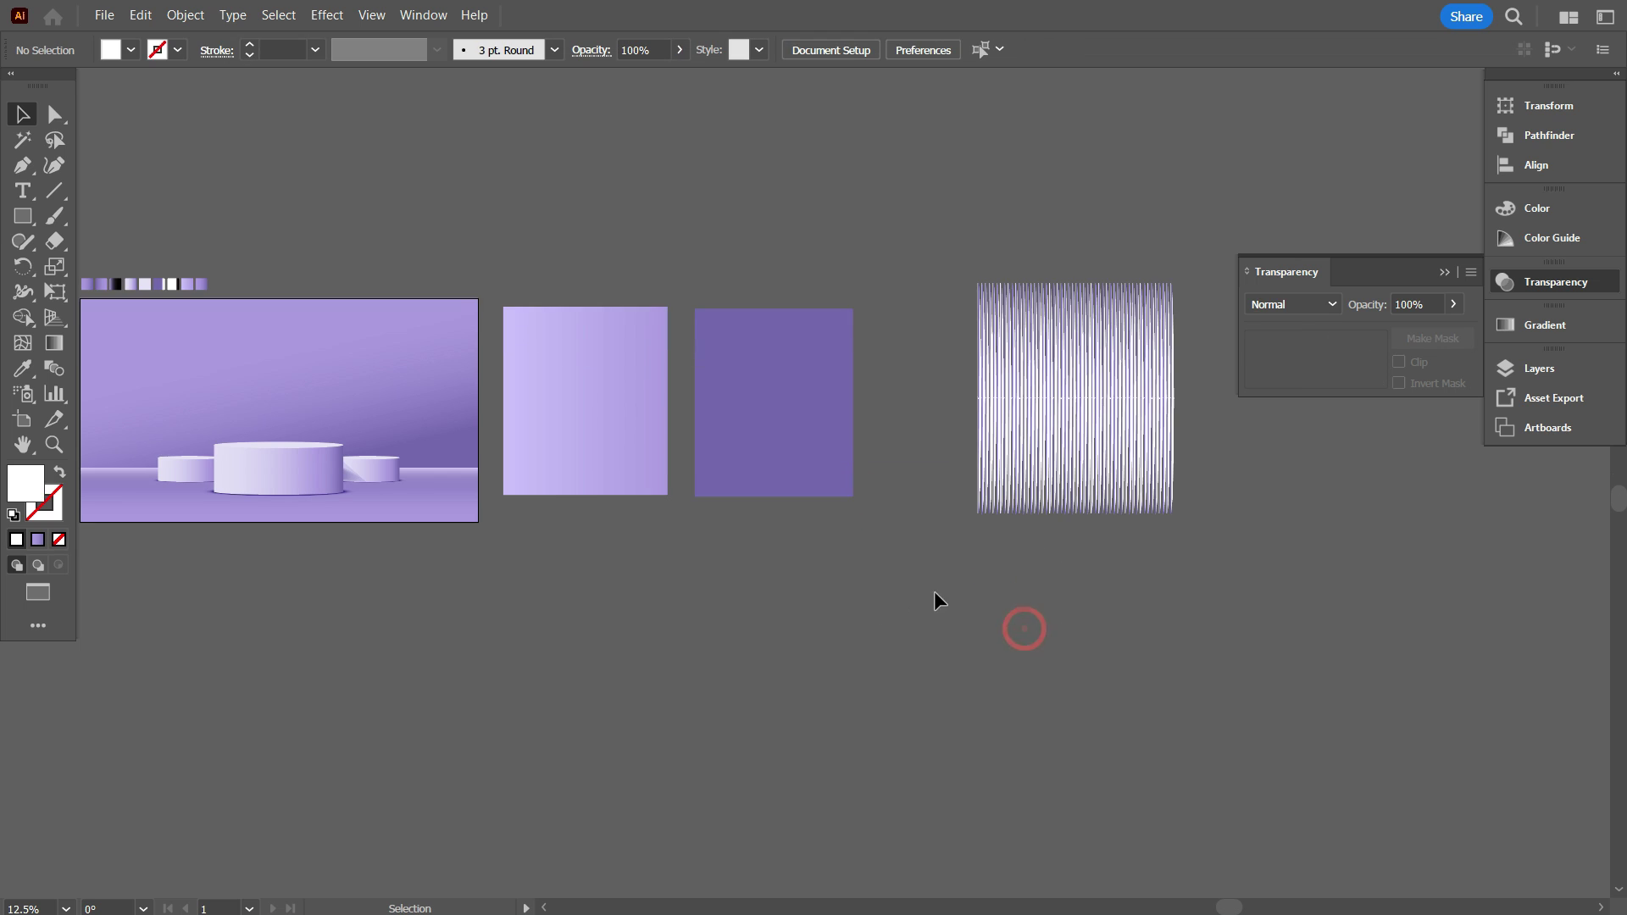
left_click(941, 595)
scroll(847, 589, "right", 3)
left_click_drag(915, 457, 480, 467)
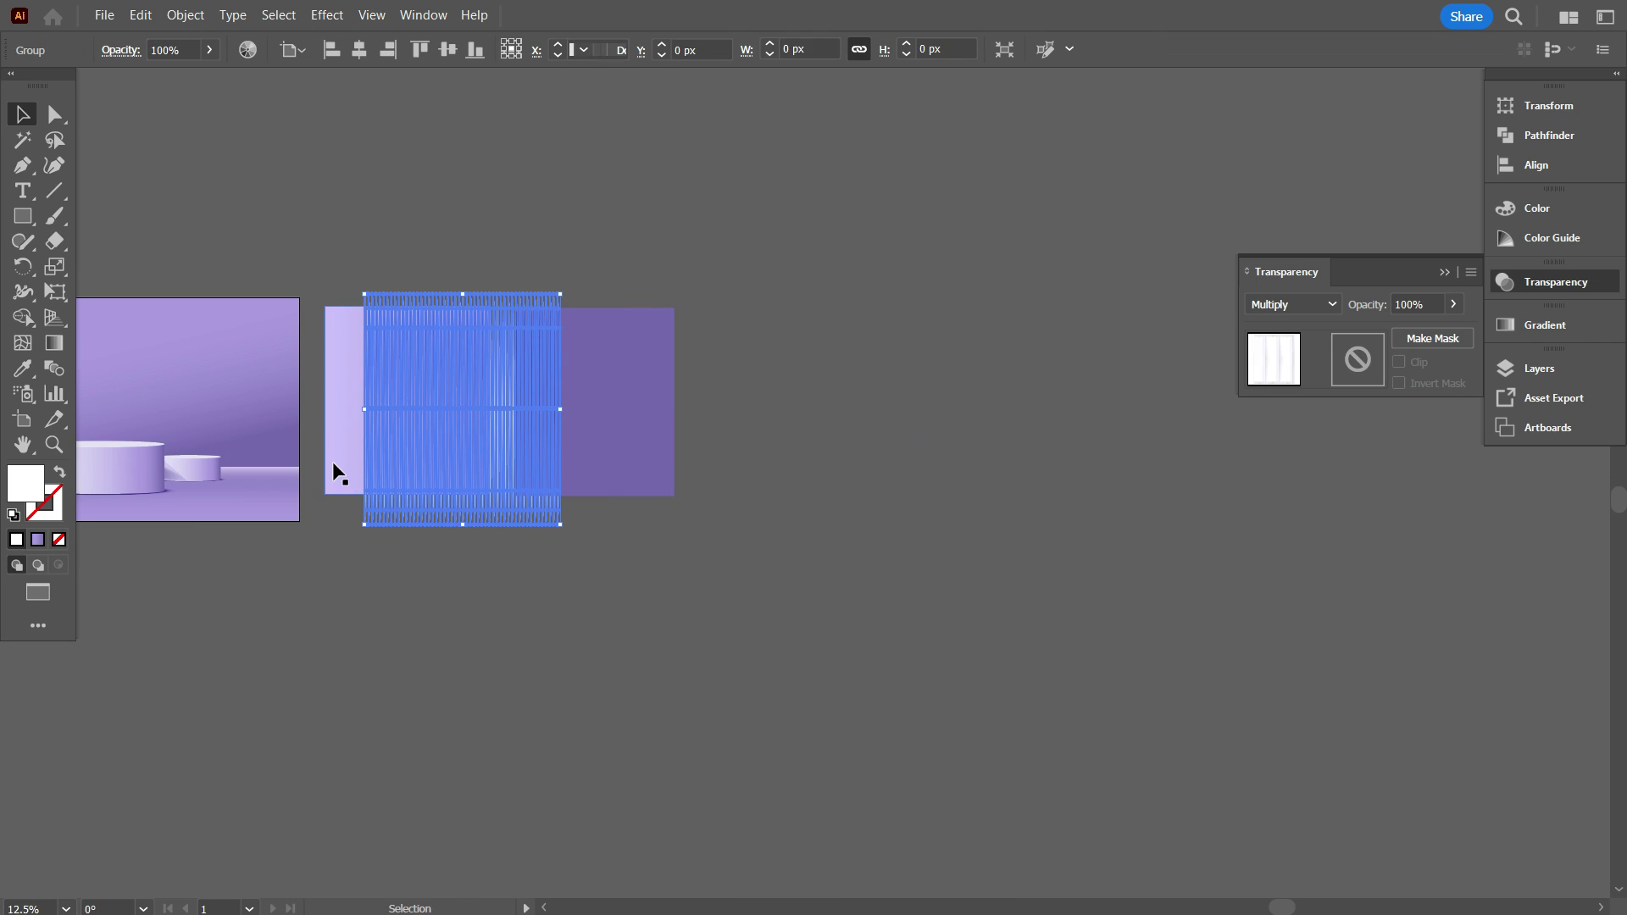
scroll(333, 440, "up", 3)
left_click(421, 641)
scroll(427, 547, "up", 2)
scroll(431, 551, "down", 3)
Move the dark purple rectangle farther from the light gradient rectangle and pull the sliver group down below them
left_click_drag(811, 514, 980, 505)
scroll(972, 627, "down", 2)
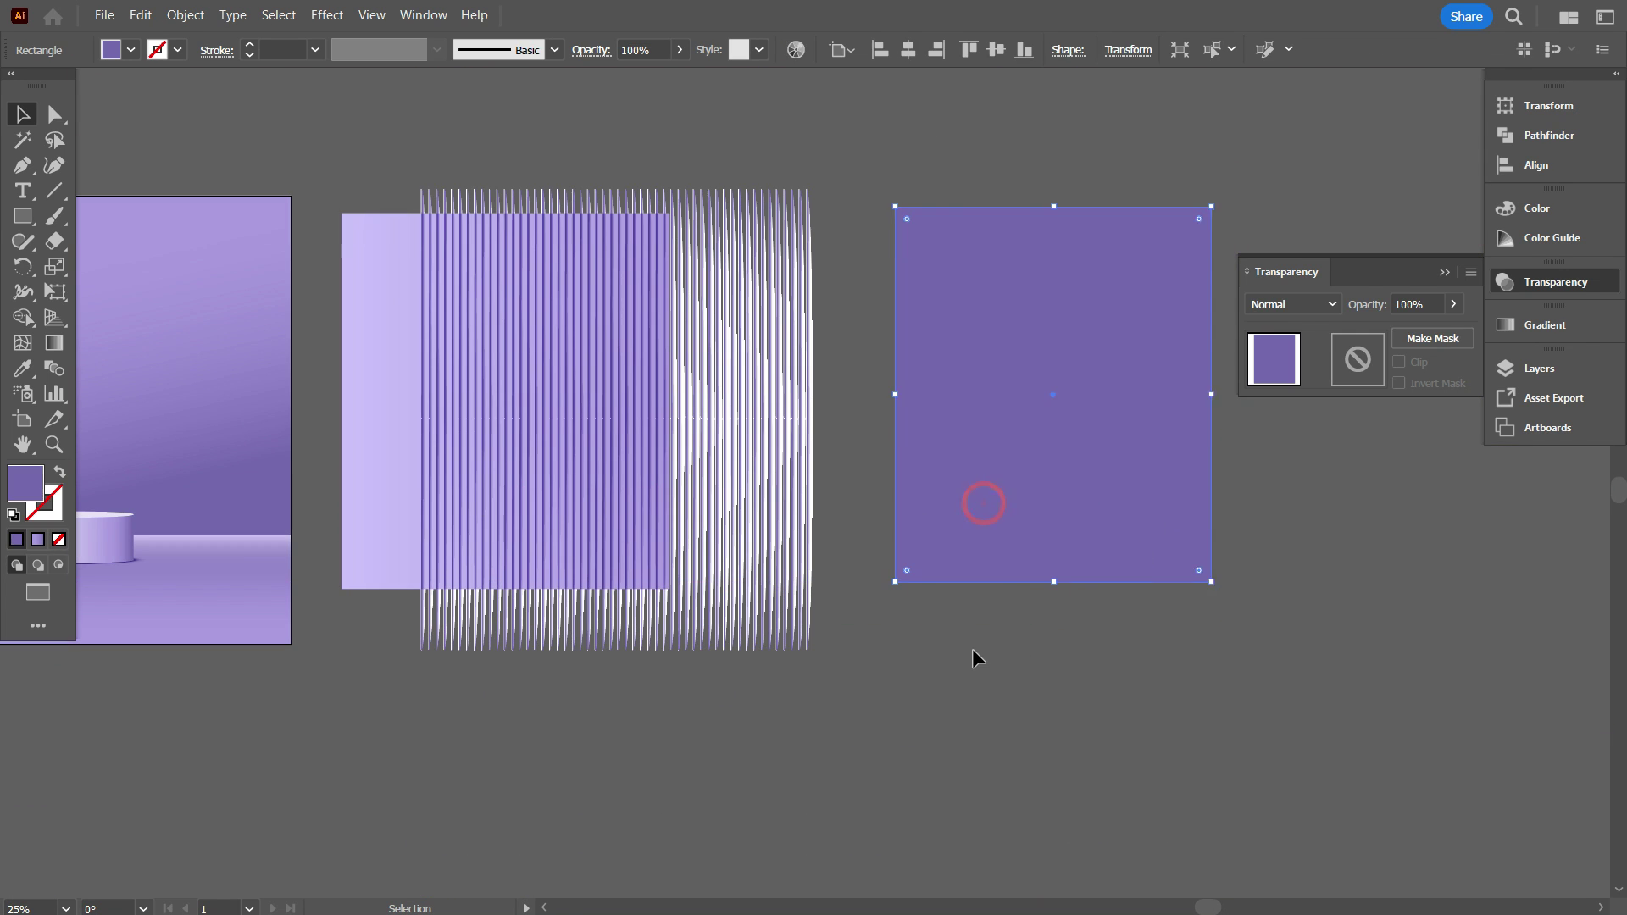
left_click(963, 653)
scroll(703, 676, "left", 3)
left_click(690, 680)
scroll(848, 610, "down", 2)
scroll(829, 474, "down", 2)
left_click_drag(829, 476, 1001, 650)
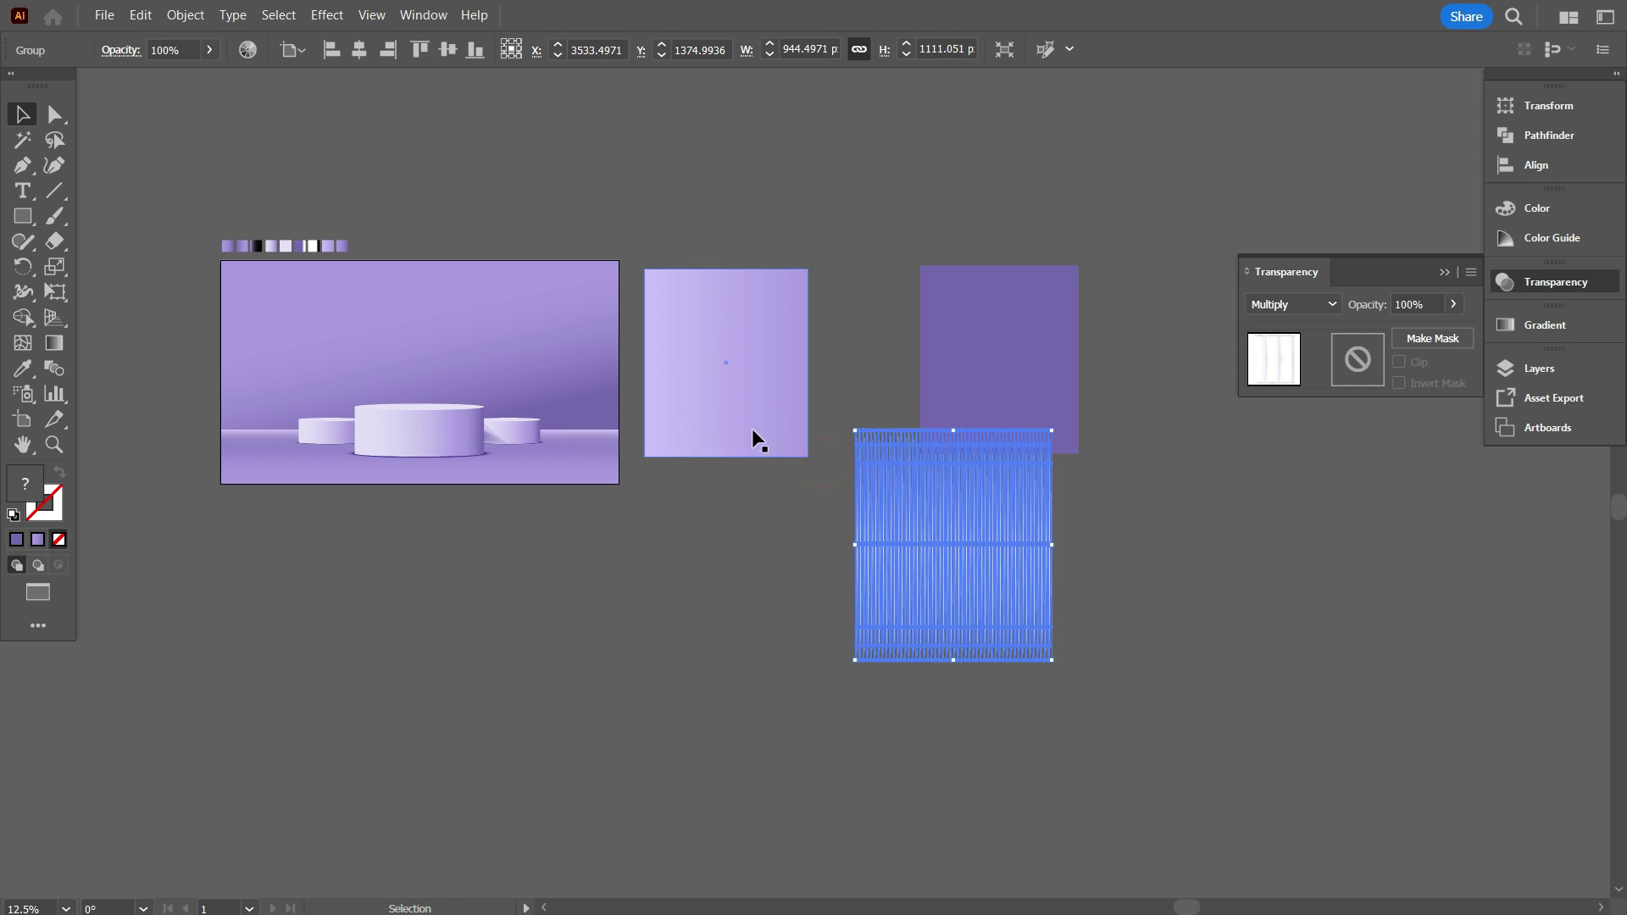
Duplicate the light gradient rectangle below the original and place the sliver group beside the copy
left_click(751, 429)
scroll(749, 420, "down", 2)
left_click_drag(735, 321, 678, 628)
scroll(736, 624, "down", 1)
left_click_drag(904, 494, 885, 602)
scroll(811, 678, "up", 1)
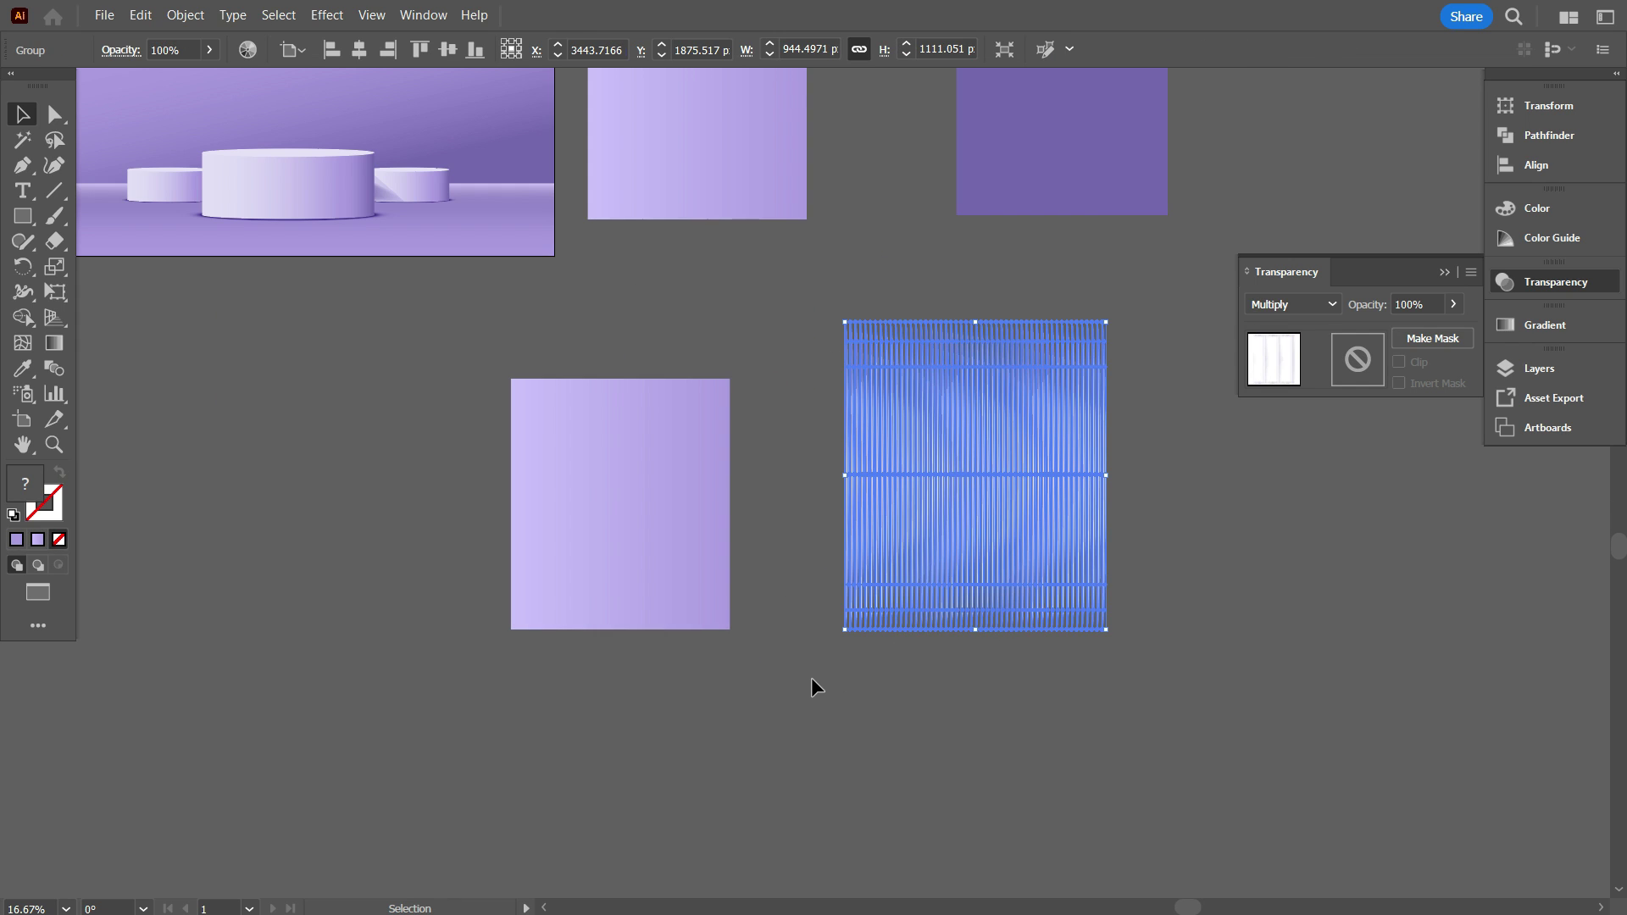
Bring the copied light gradient rectangle to the front of the stacking order
right_click(659, 497)
left_click(730, 588)
left_click(730, 588)
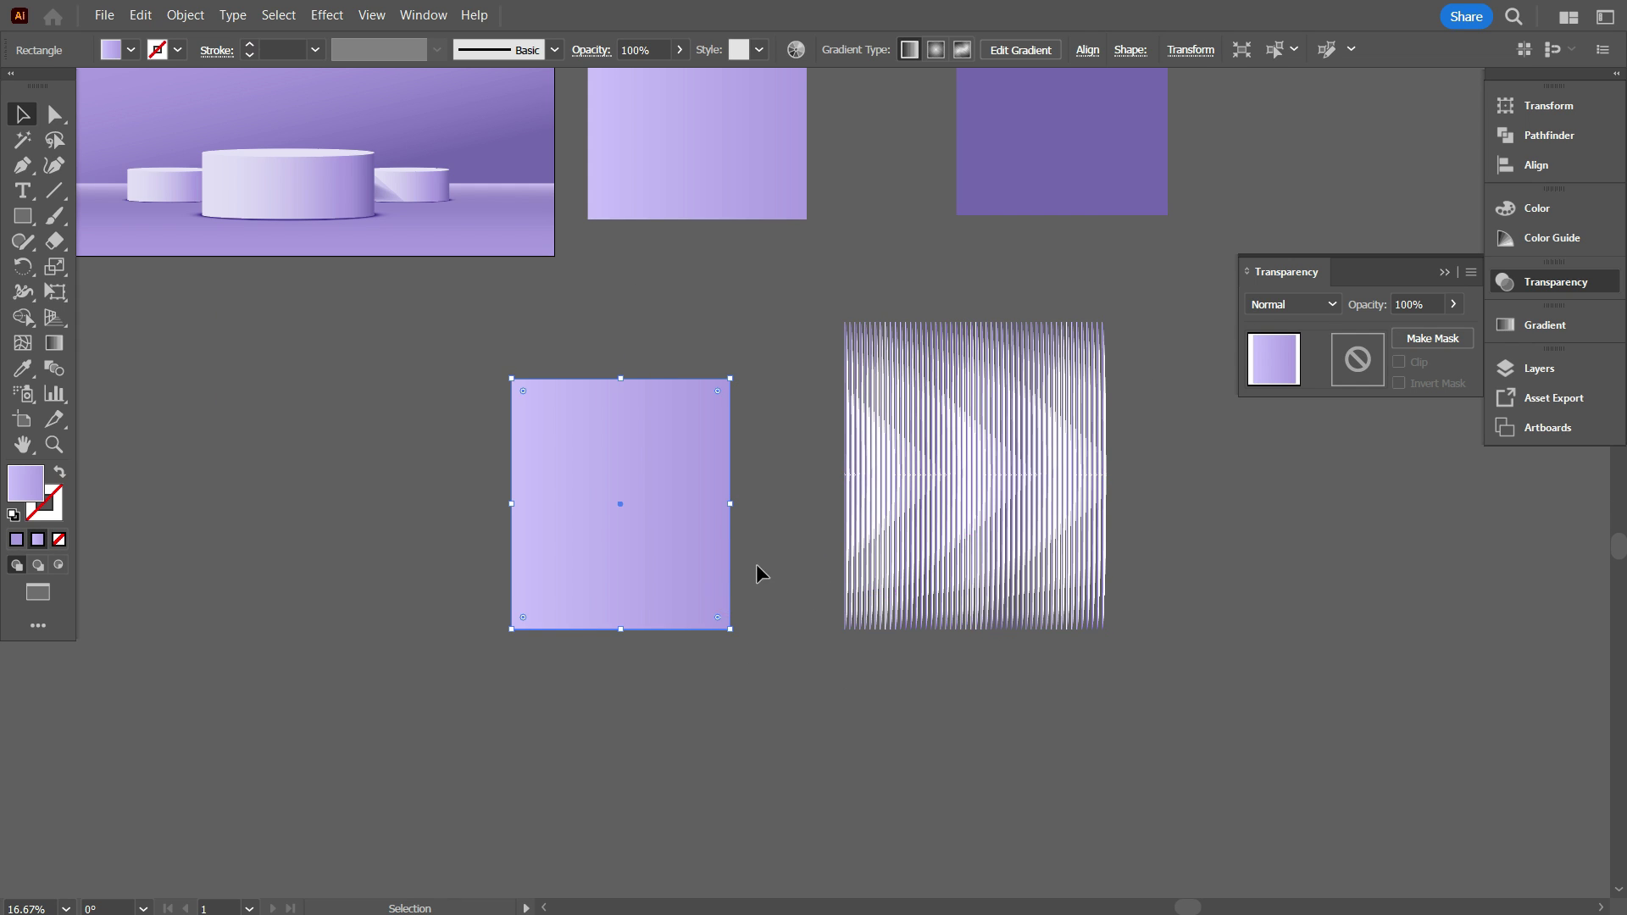
right_click(683, 525)
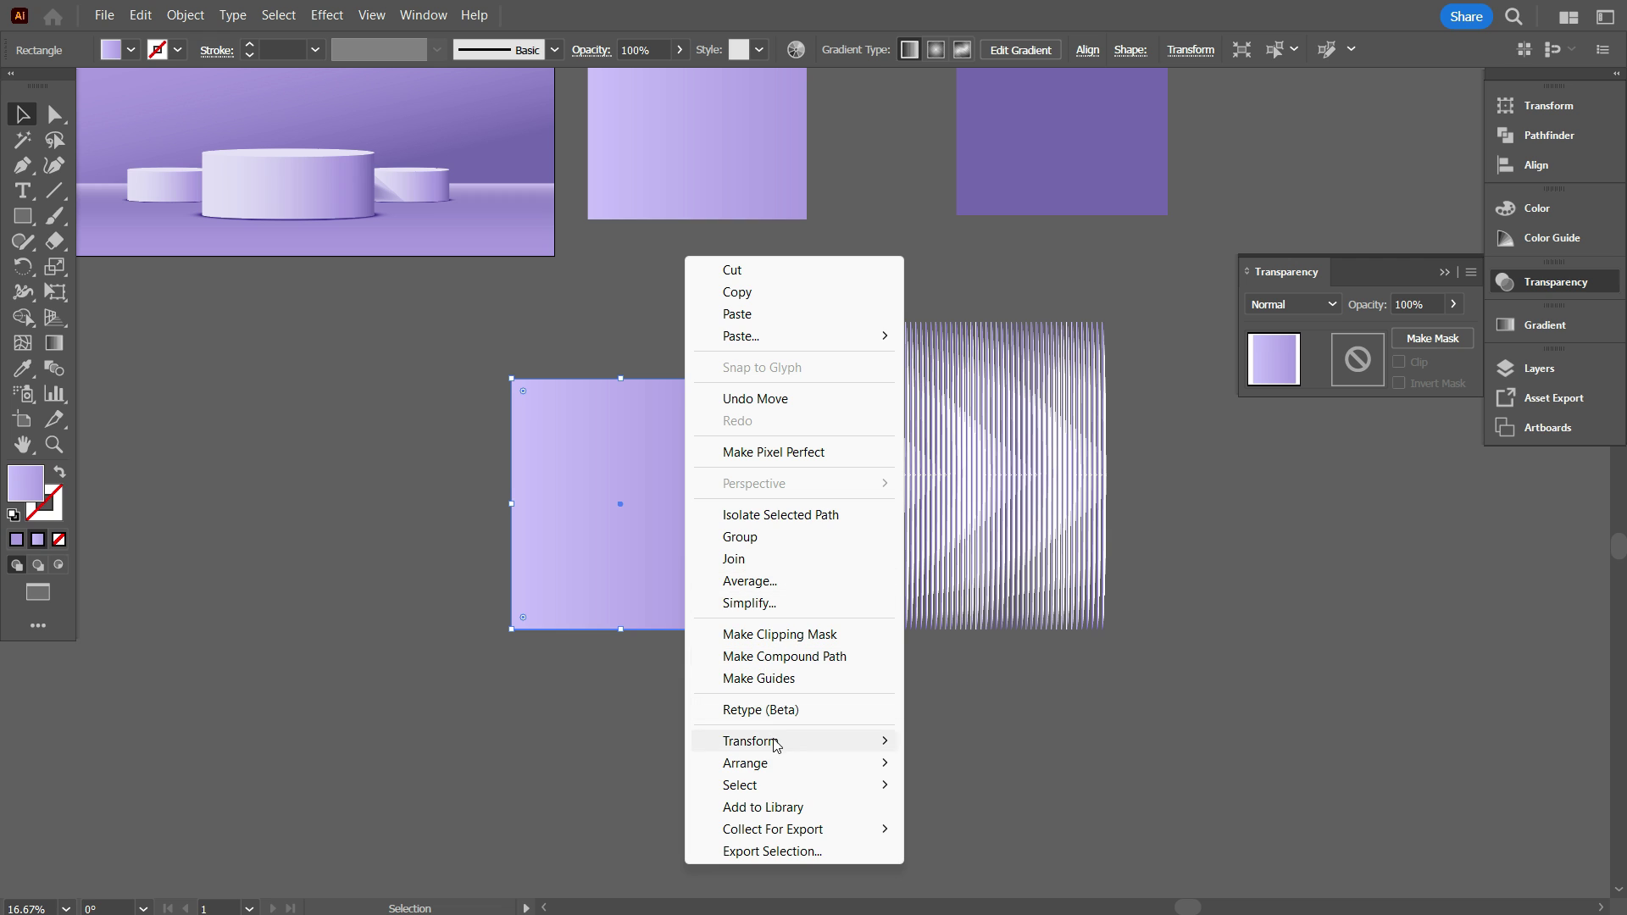
mouse_move(774, 760)
left_click(942, 764)
Align the copied gradient rectangle with the sliver group so they overlap and share a vertical center
left_click(958, 523, "shift")
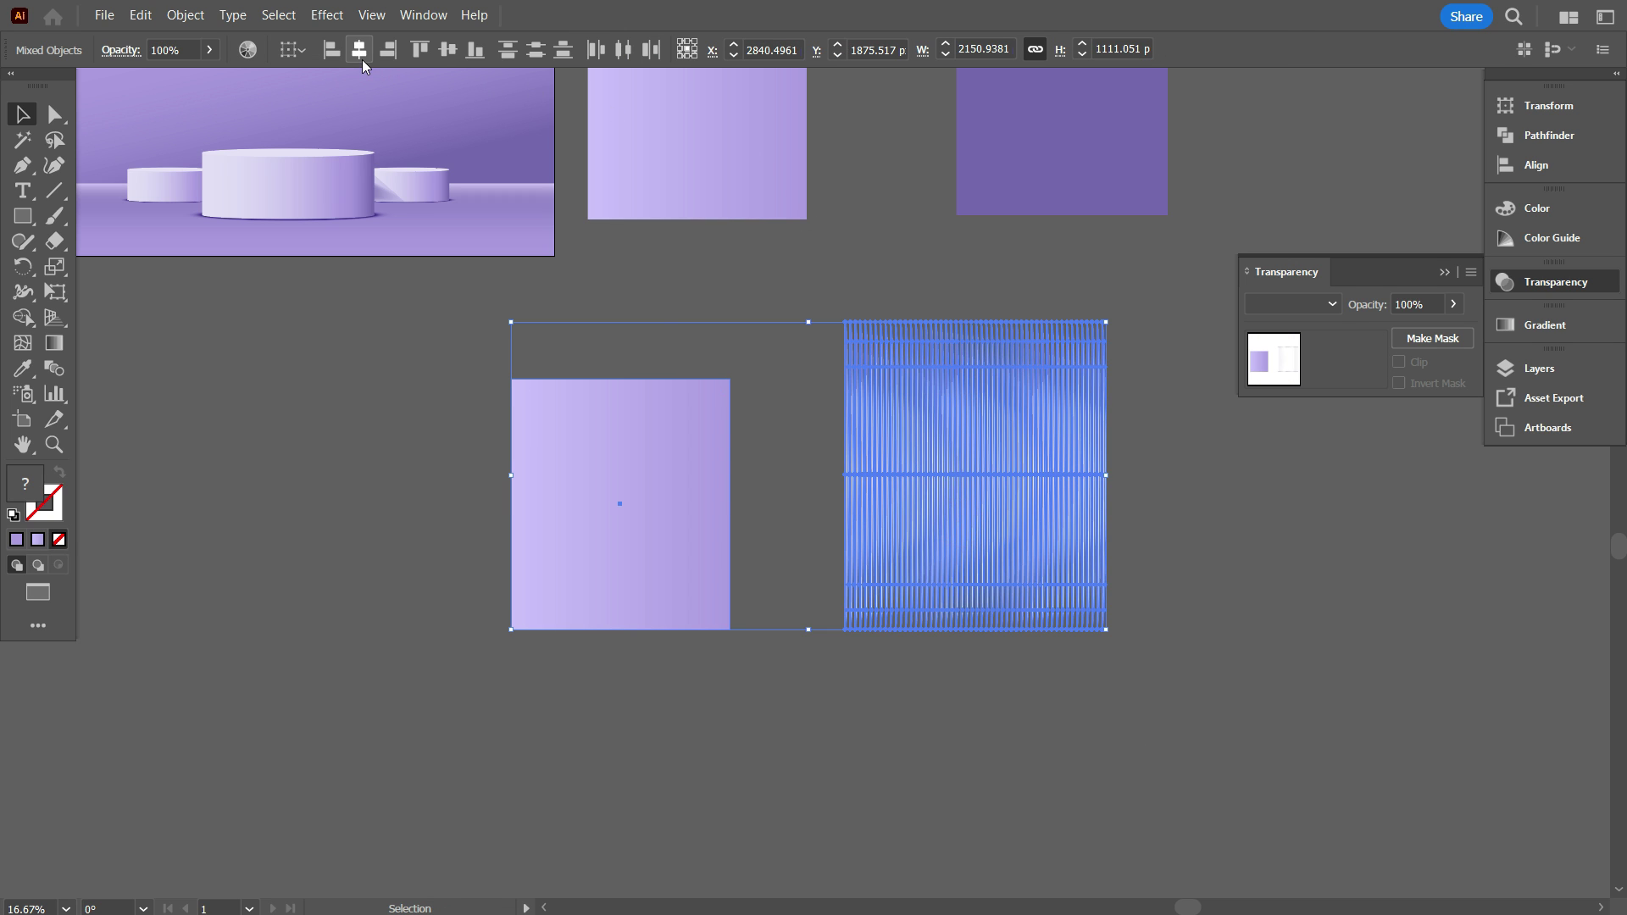
left_click(361, 54)
left_click(448, 52)
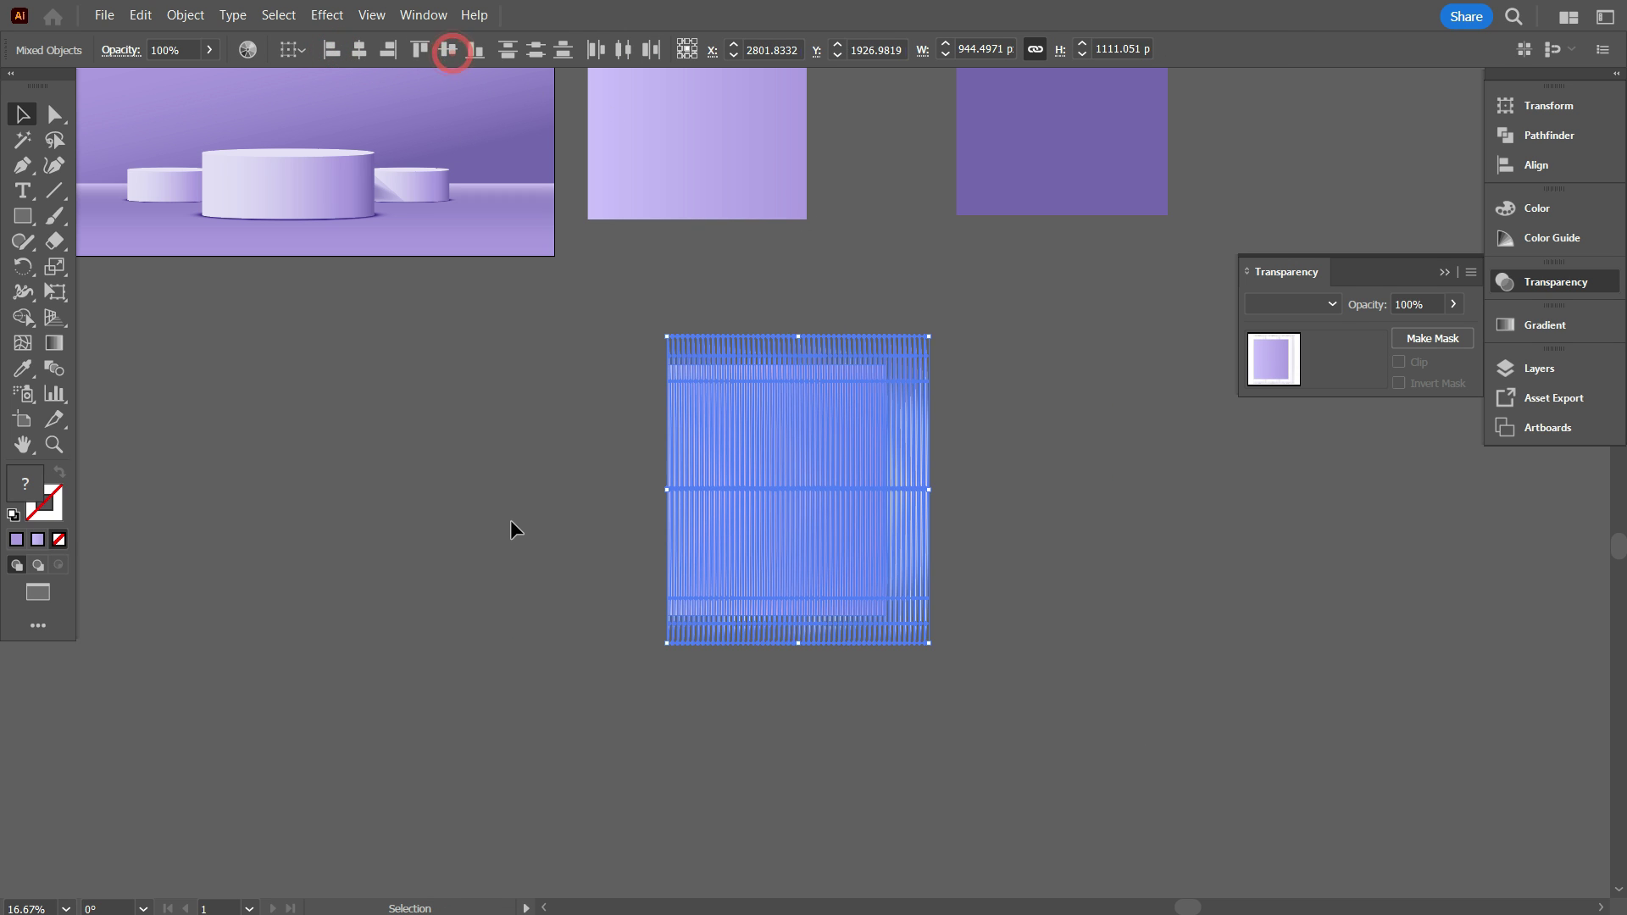
left_click(511, 521)
Narrow the sliver group horizontally to match the width of the copied gradient rectangle
scroll(788, 560, "up", 3)
scroll(971, 428, "down", 1)
left_click(1070, 417)
scroll(1125, 416, "up", 2)
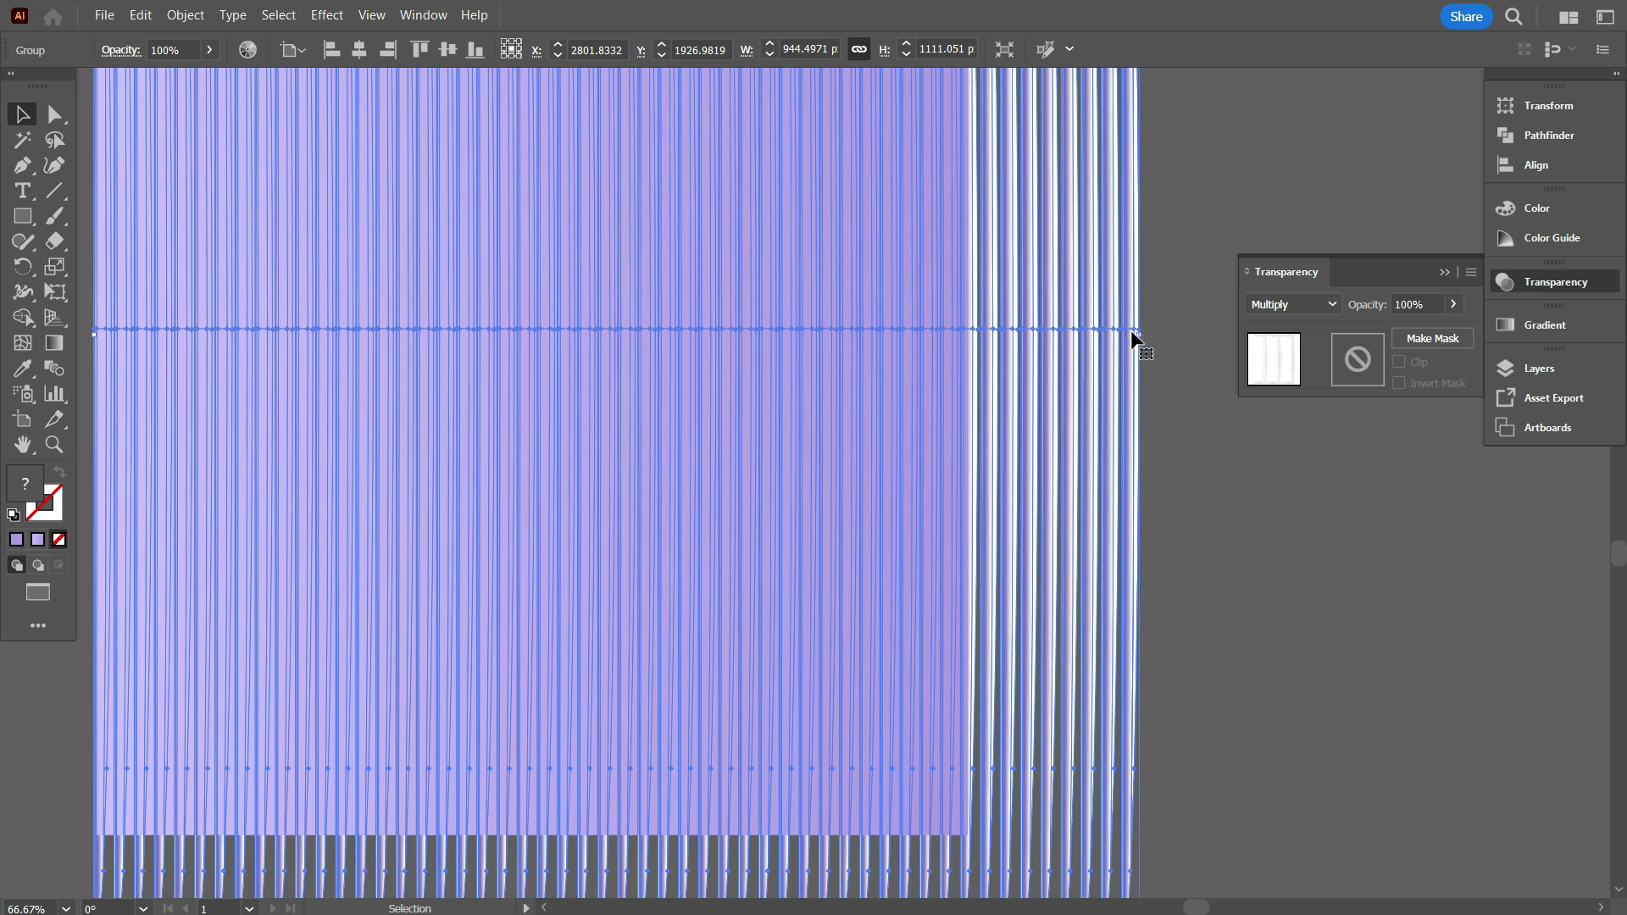
left_click_drag(1134, 337, 967, 346)
scroll(817, 483, "down", 2)
Make a clipping mask from the copied gradient rectangle and the sliver group
right_click(751, 291)
left_click(1060, 584)
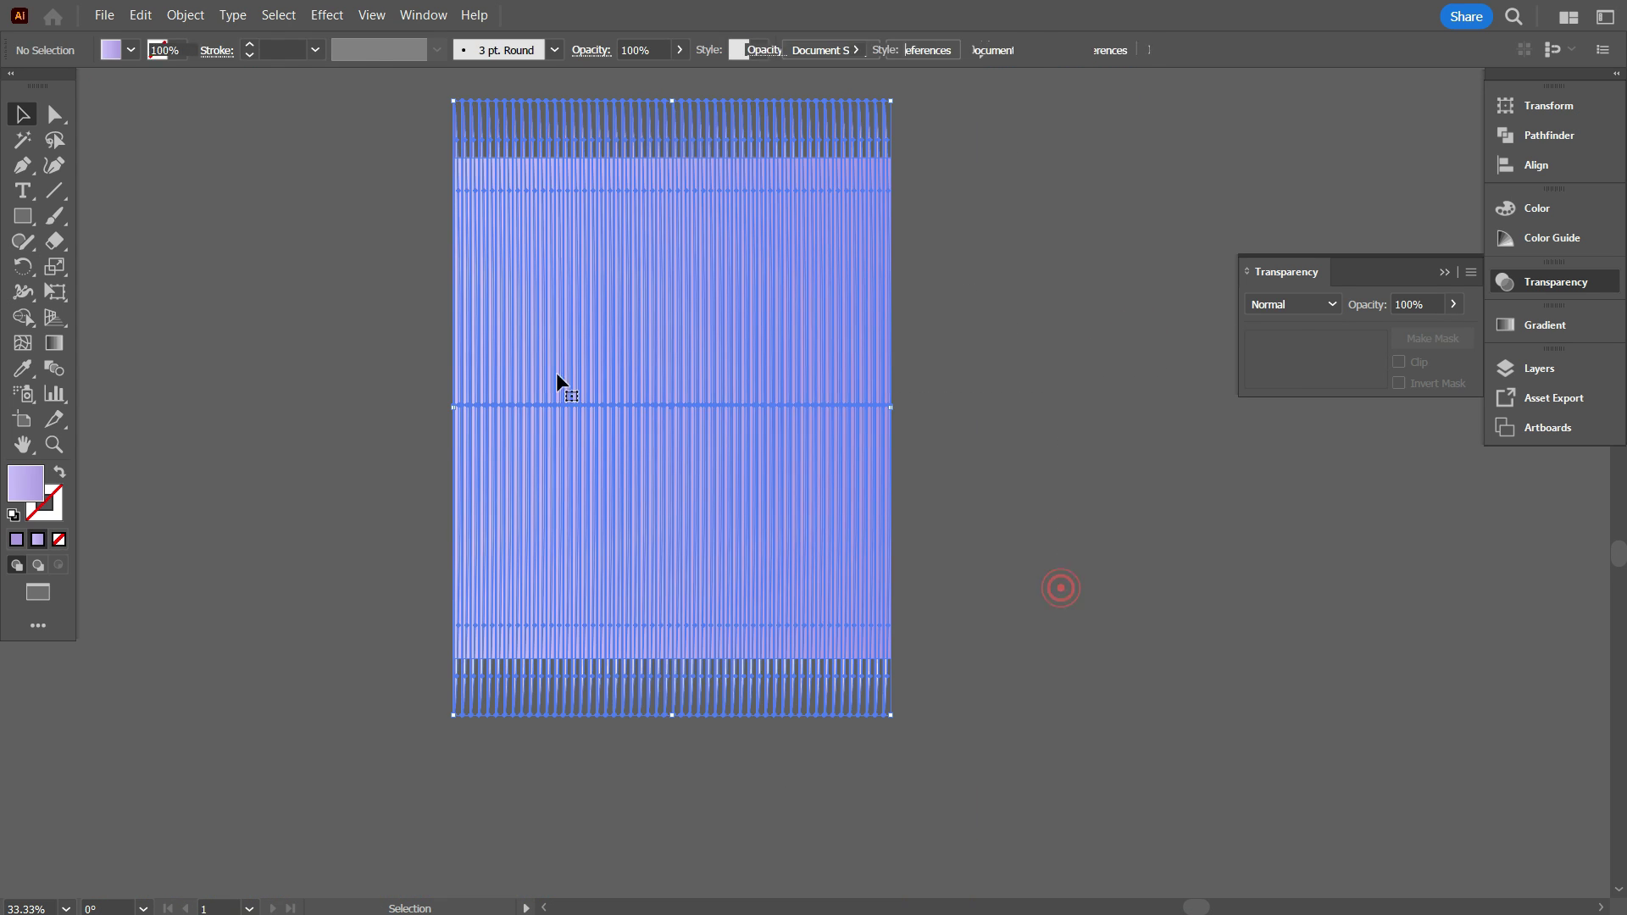
right_click(646, 274)
left_click(731, 555)
left_click(343, 534)
scroll(576, 593, "down", 1)
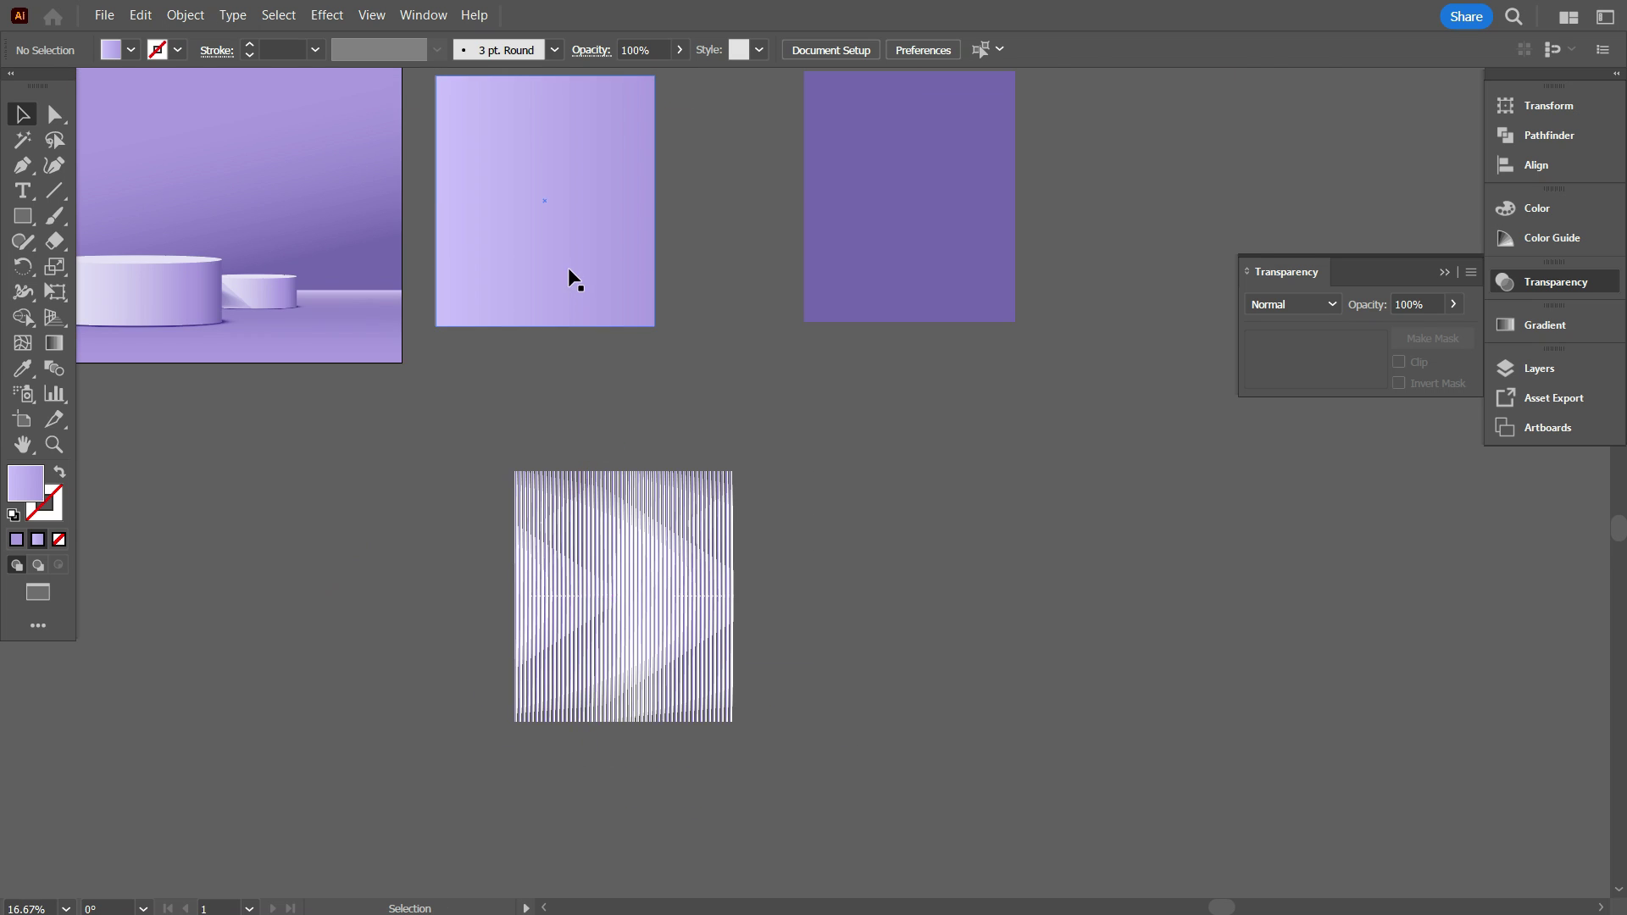
Center the clipped sliver group horizontally and vertically on the original light gradient rectangle
left_click(571, 272)
left_click(625, 556, "shift")
left_click(363, 54)
left_click(447, 50)
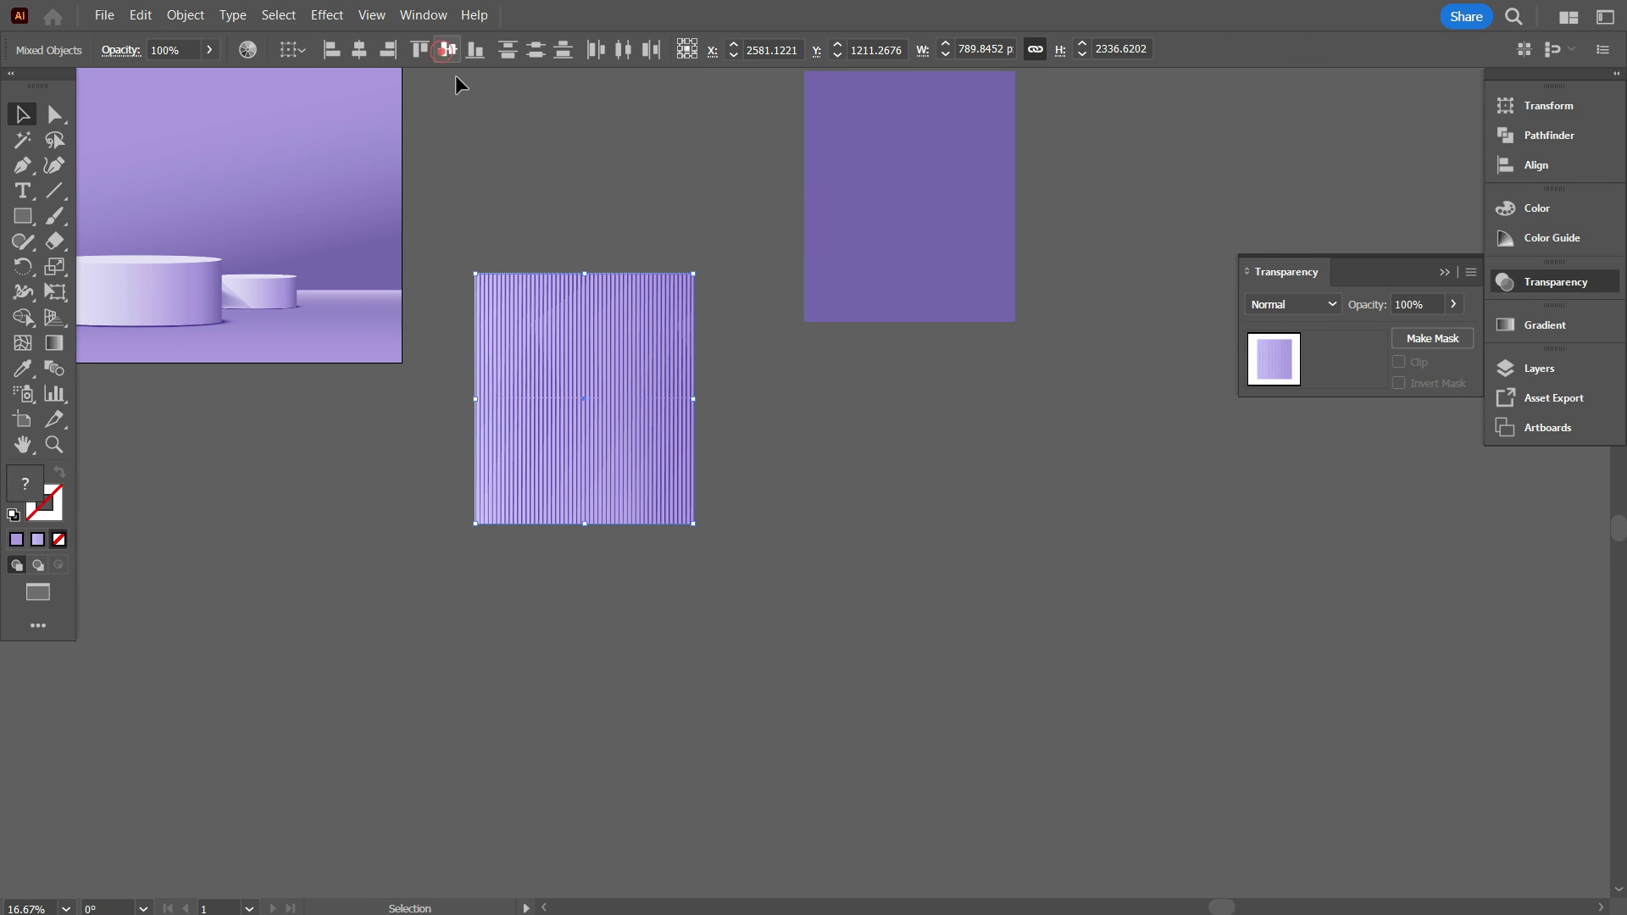
left_click(469, 574)
scroll(436, 531, "up", 3)
scroll(551, 508, "right", 1)
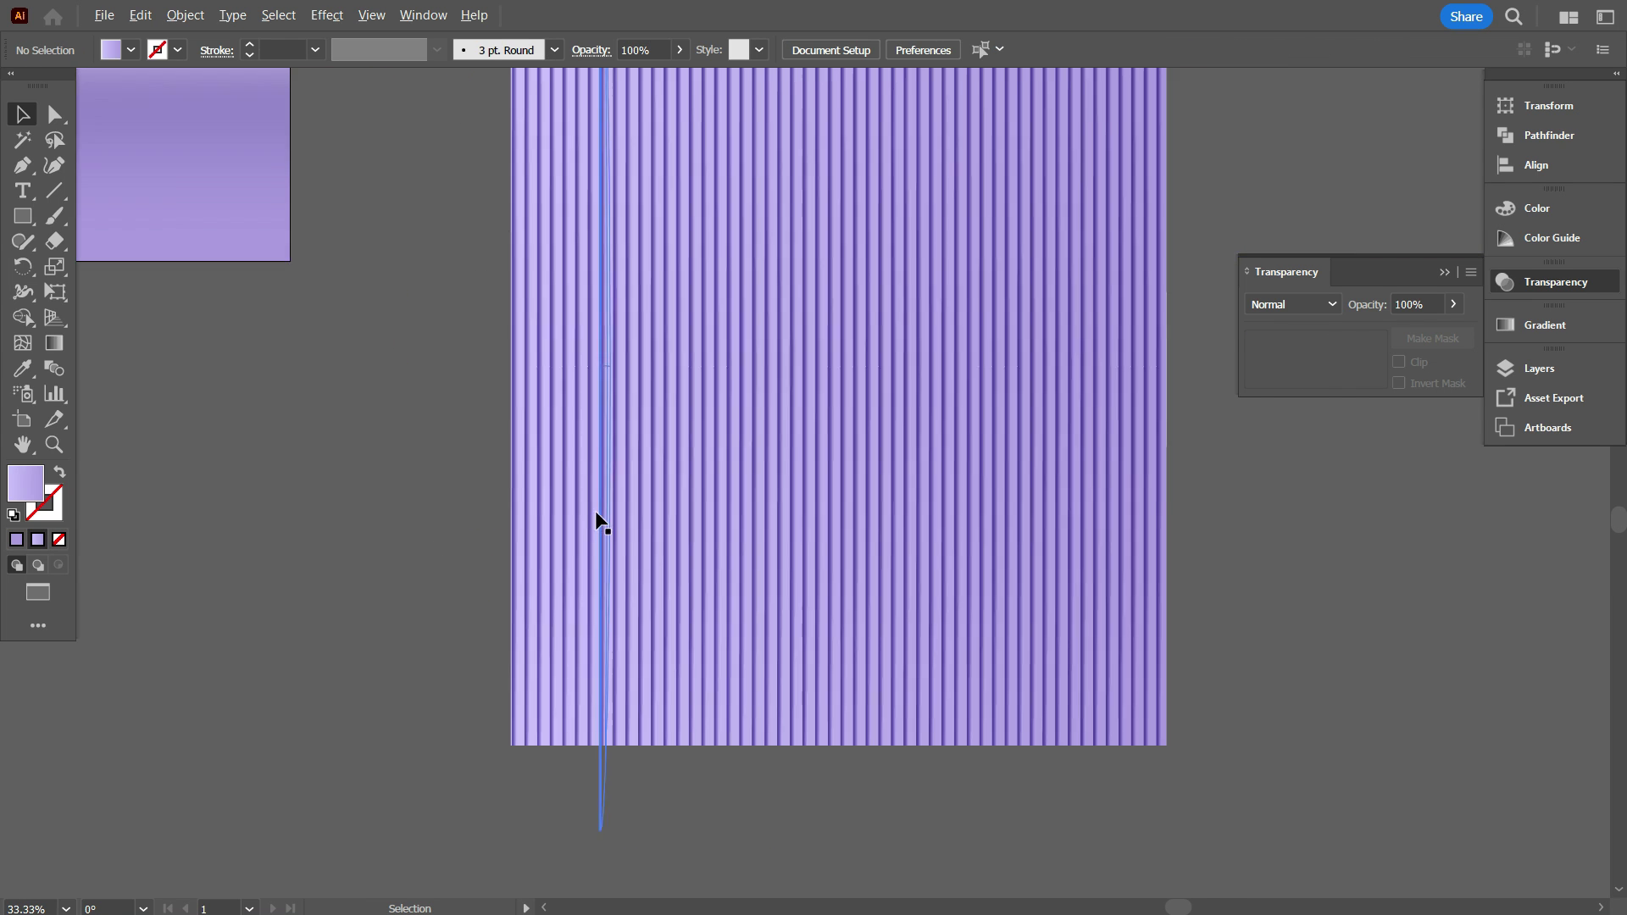
Group the light gradient rectangle with the clipped sliver group overlaid on it
scroll(597, 510, "up", 1)
left_click(552, 512)
left_click(397, 511)
scroll(396, 511, "down", 2)
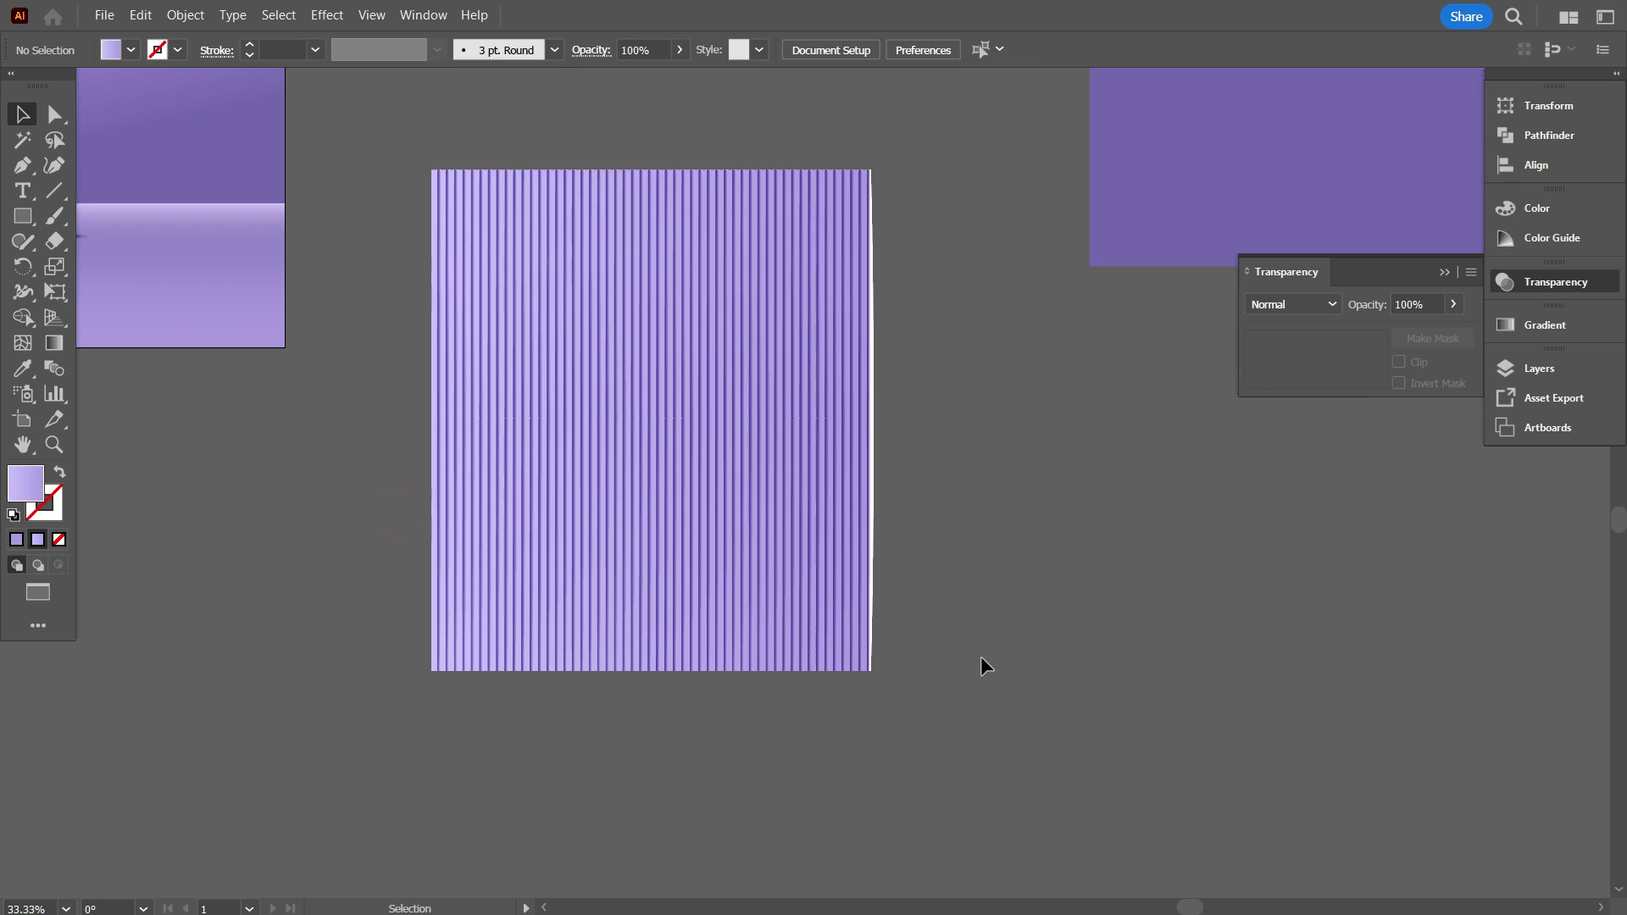
scroll(1017, 674, "down", 1)
scroll(1024, 680, "down", 2)
scroll(1010, 687, "down", 1)
left_click_drag(1011, 684, 838, 372)
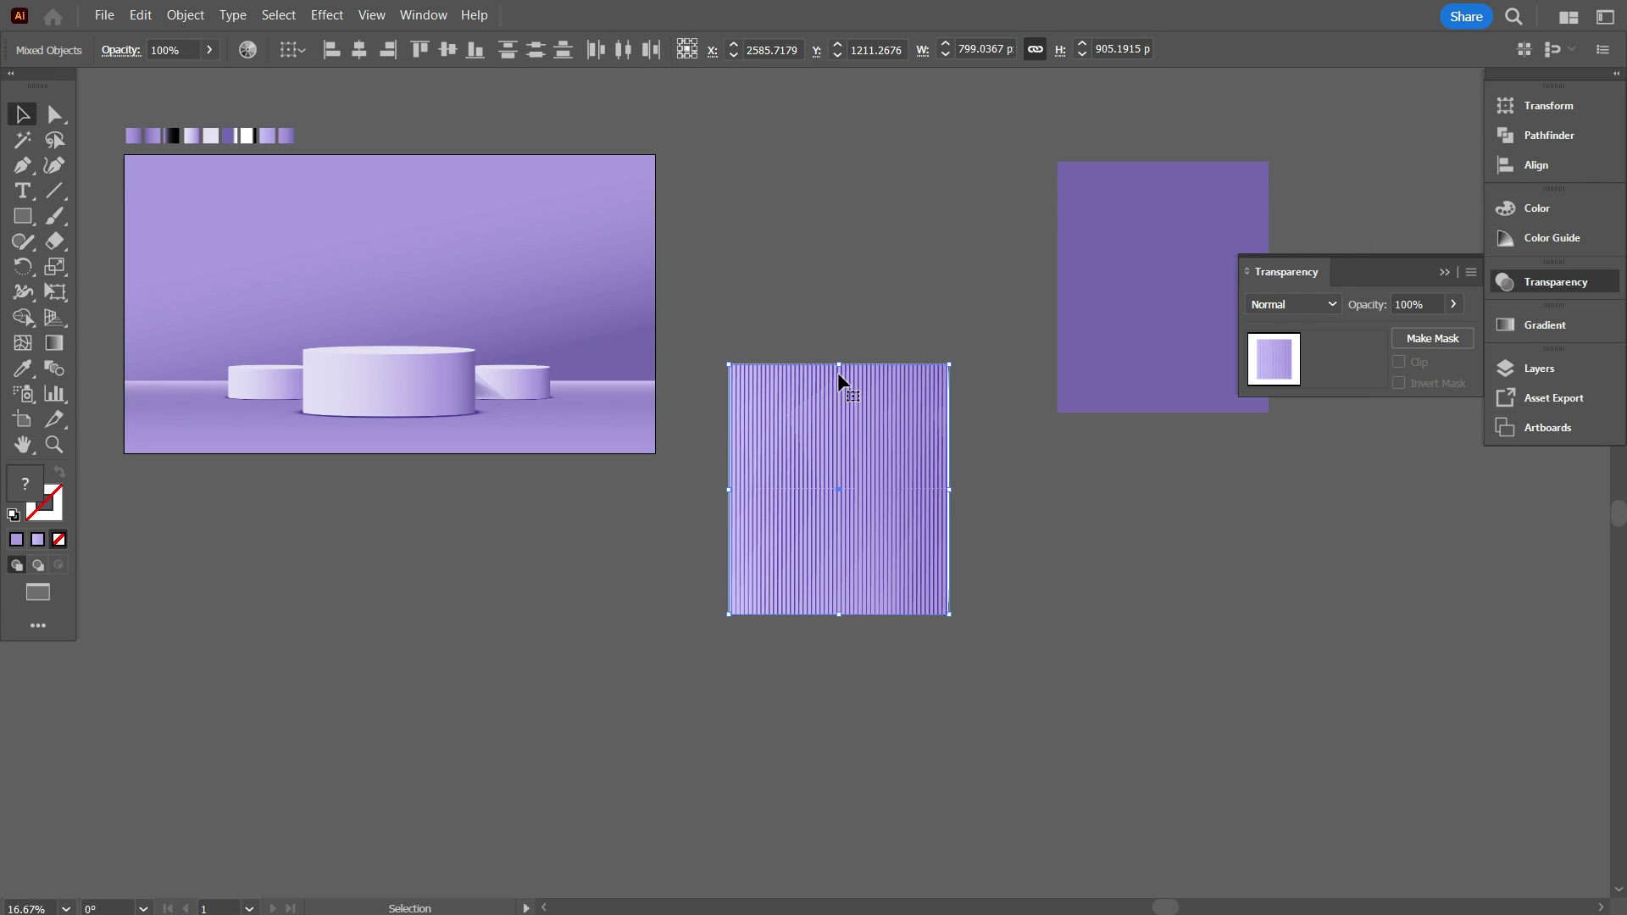
right_click(838, 373)
left_click(932, 634)
left_click(904, 726)
Draw a narrow full-height rectangle along the ribbed panel's left edge, then move it to an empty area beside the panel
scroll(900, 678, "up", 2)
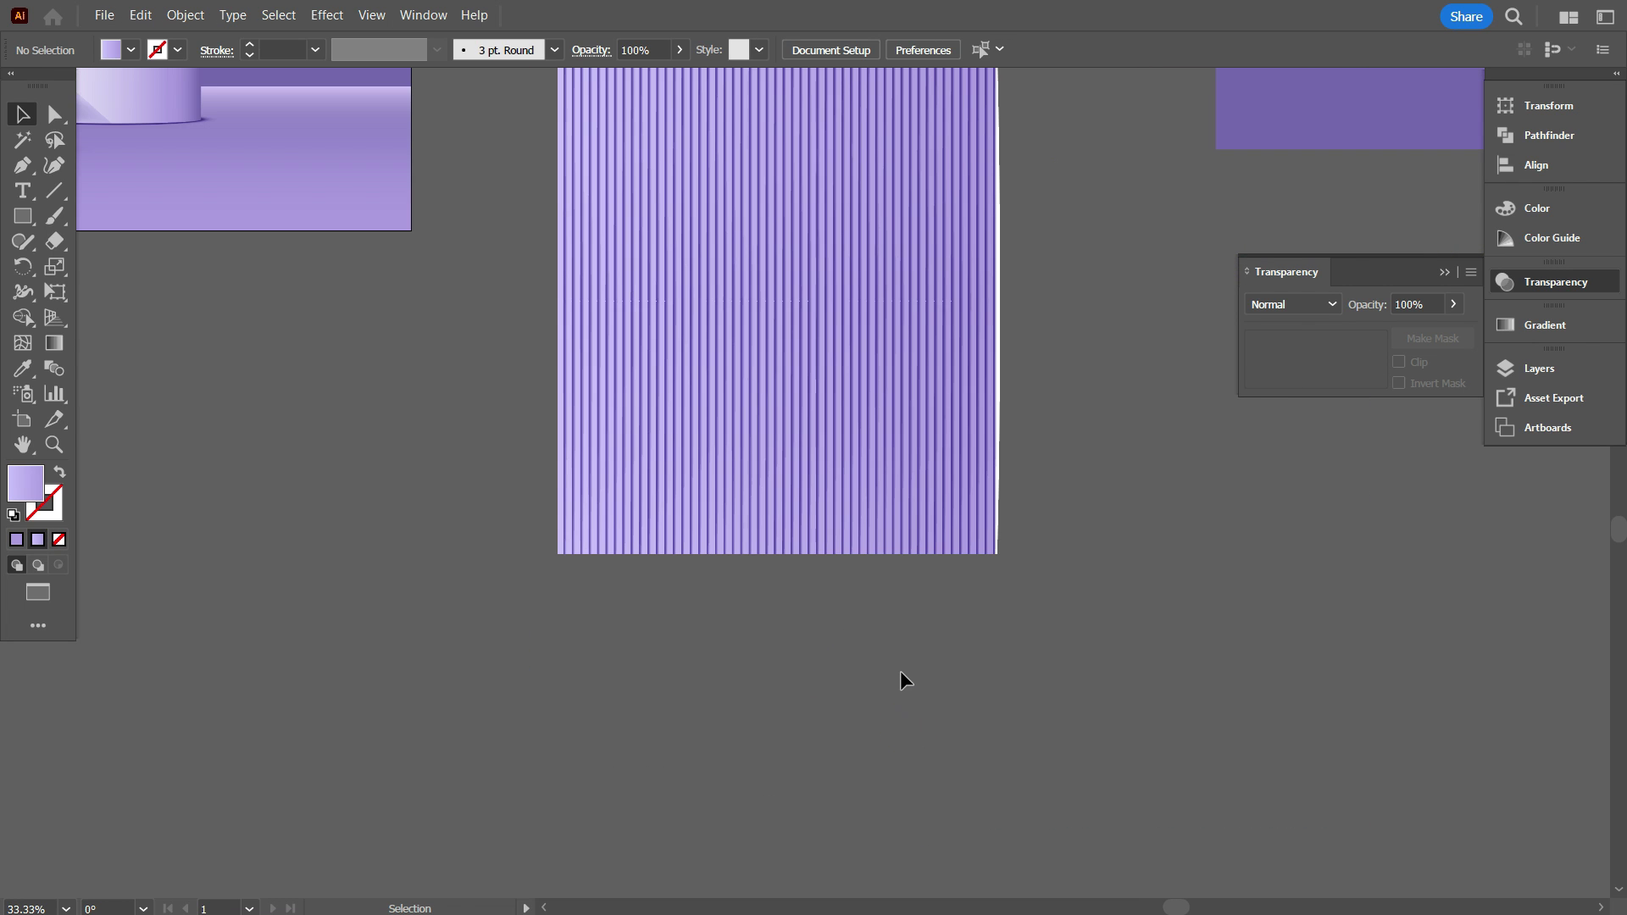
scroll(900, 678, "up", 1)
scroll(912, 664, "down", 2)
scroll(909, 644, "down", 2)
scroll(908, 627, "up", 1)
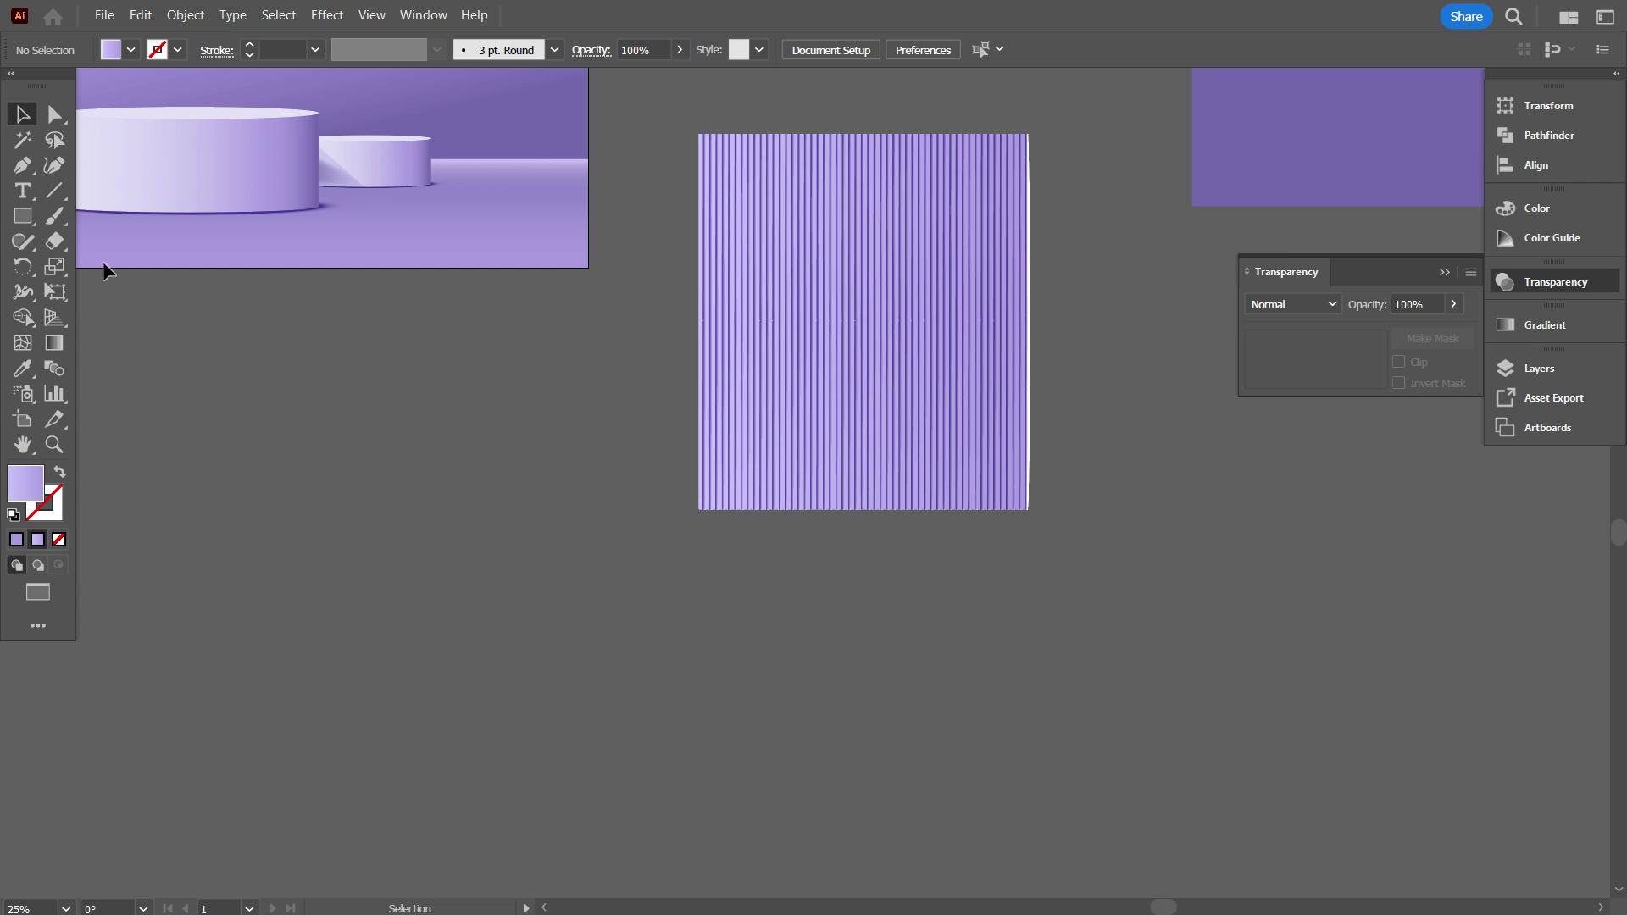
scroll(722, 131, "up", 2)
left_click_drag(677, 137, 861, 787)
scroll(814, 760, "down", 2)
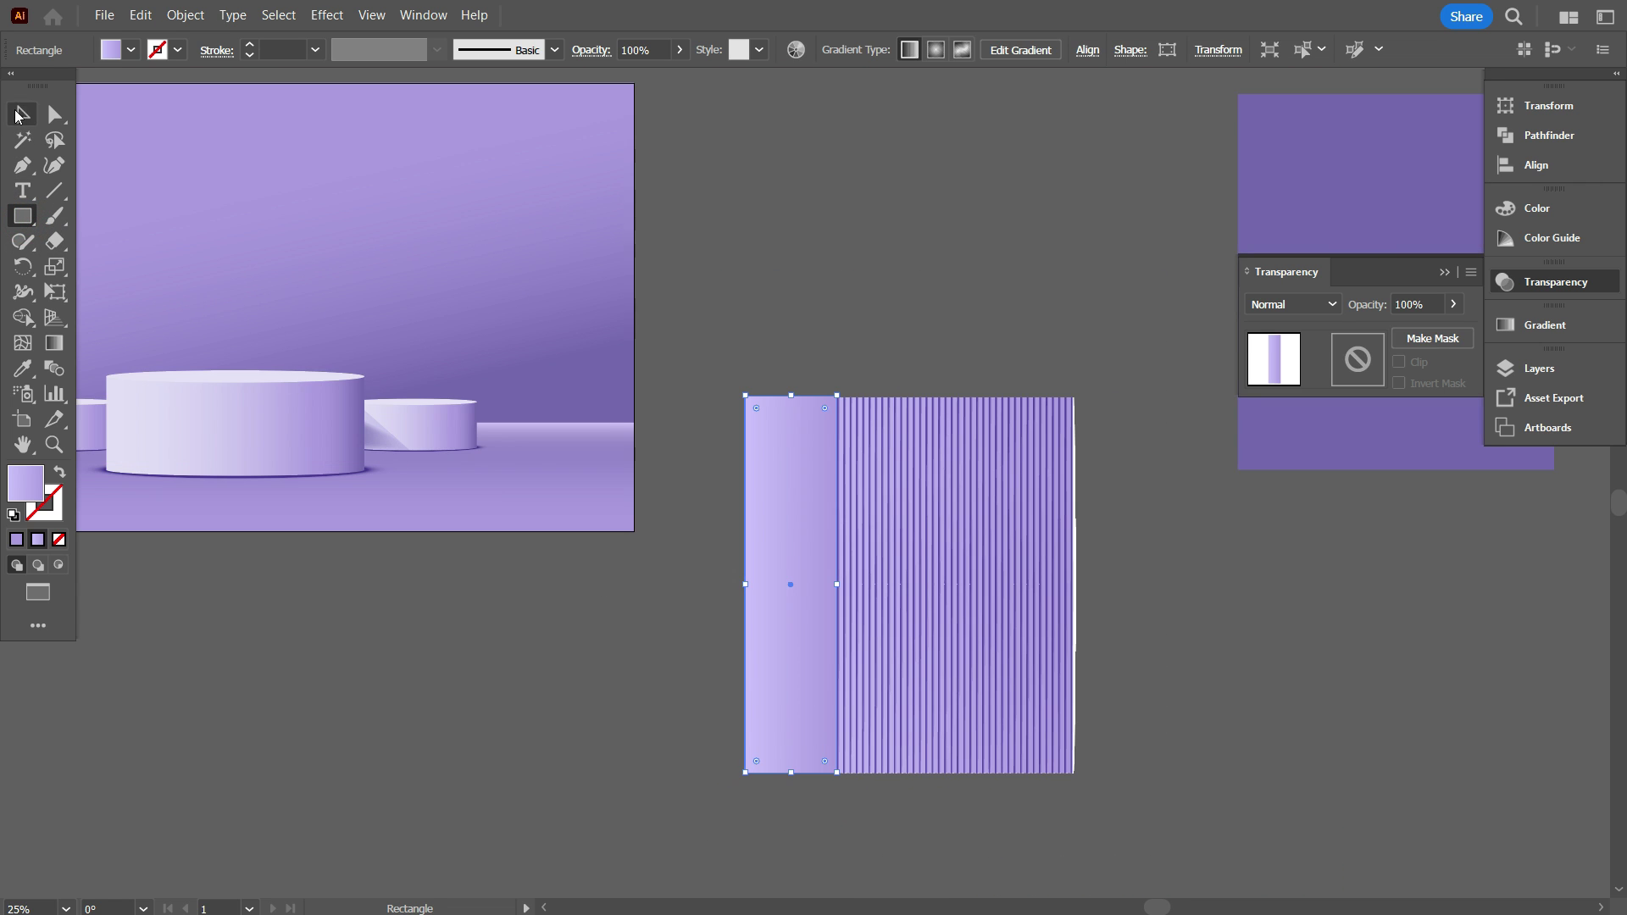
left_click(17, 116)
scroll(883, 510, "down", 1)
left_click_drag(850, 610, 631, 726)
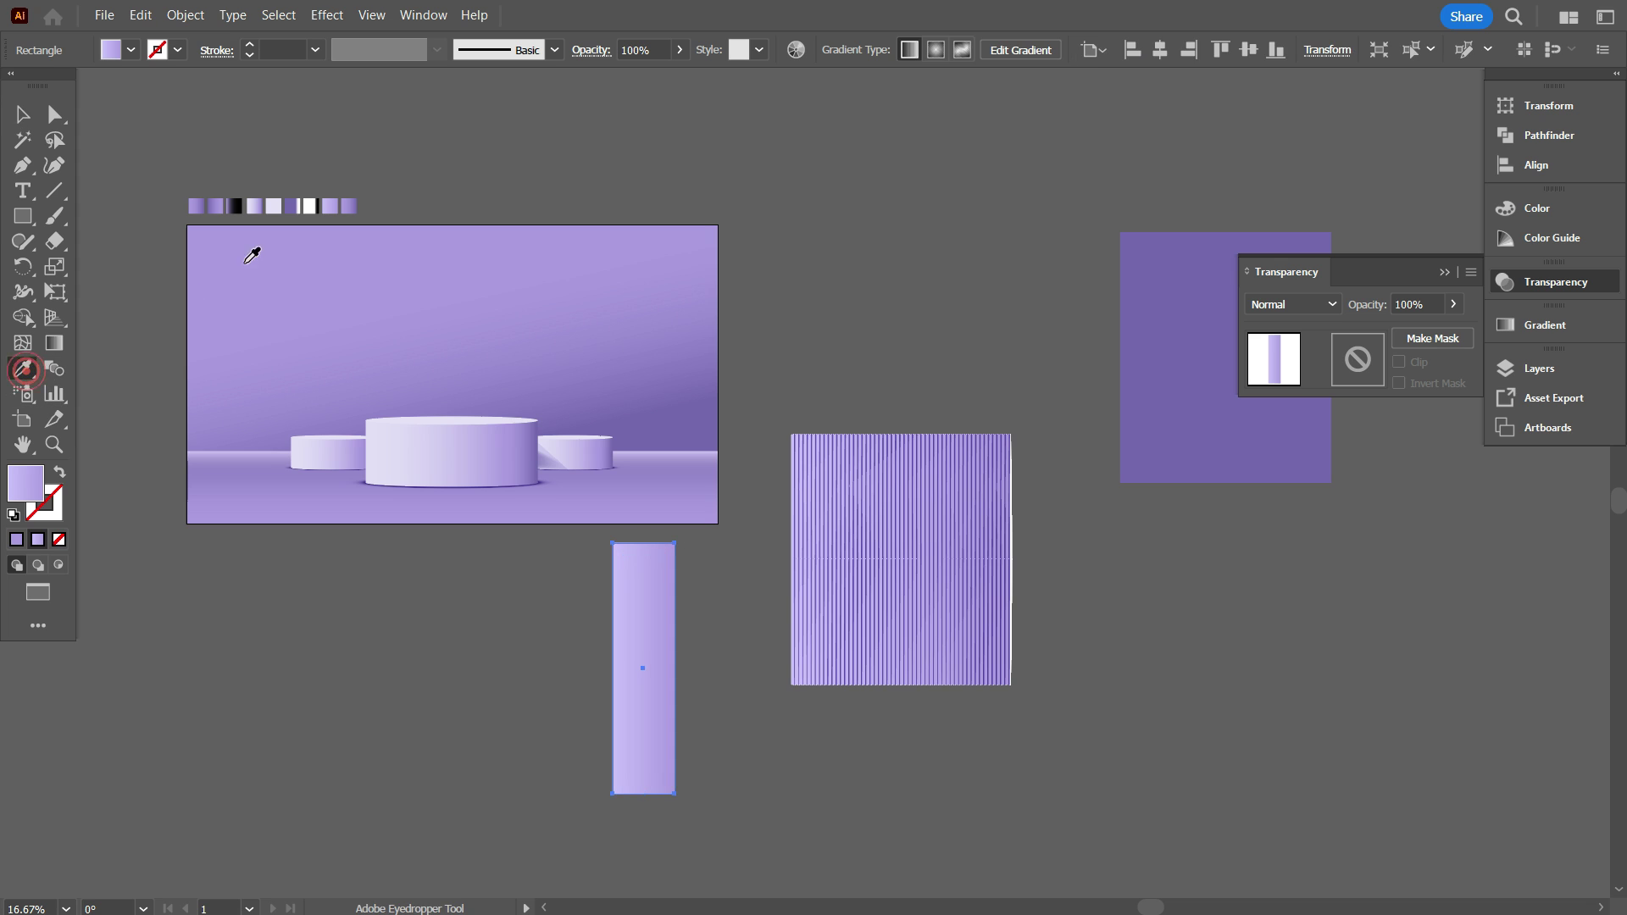
Fill the narrow rectangle with the podium sides' lavender gradient and place it over the ribbed panel's left edge
left_click(253, 209)
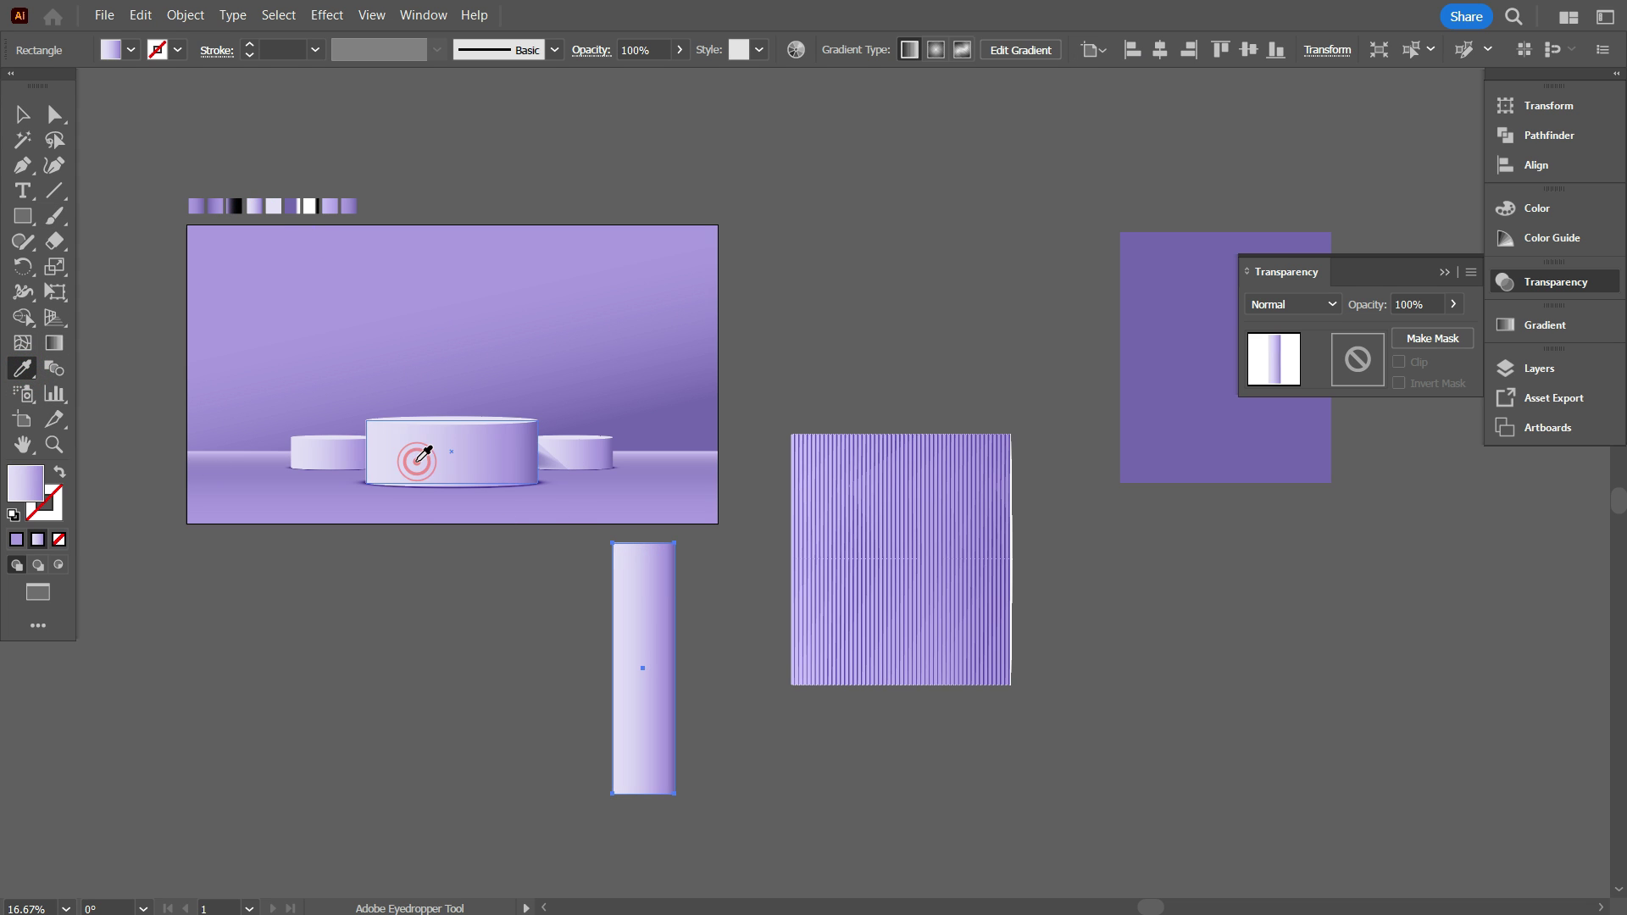
scroll(428, 618, "down", 2)
left_click(429, 618)
left_click_drag(622, 612, 796, 496)
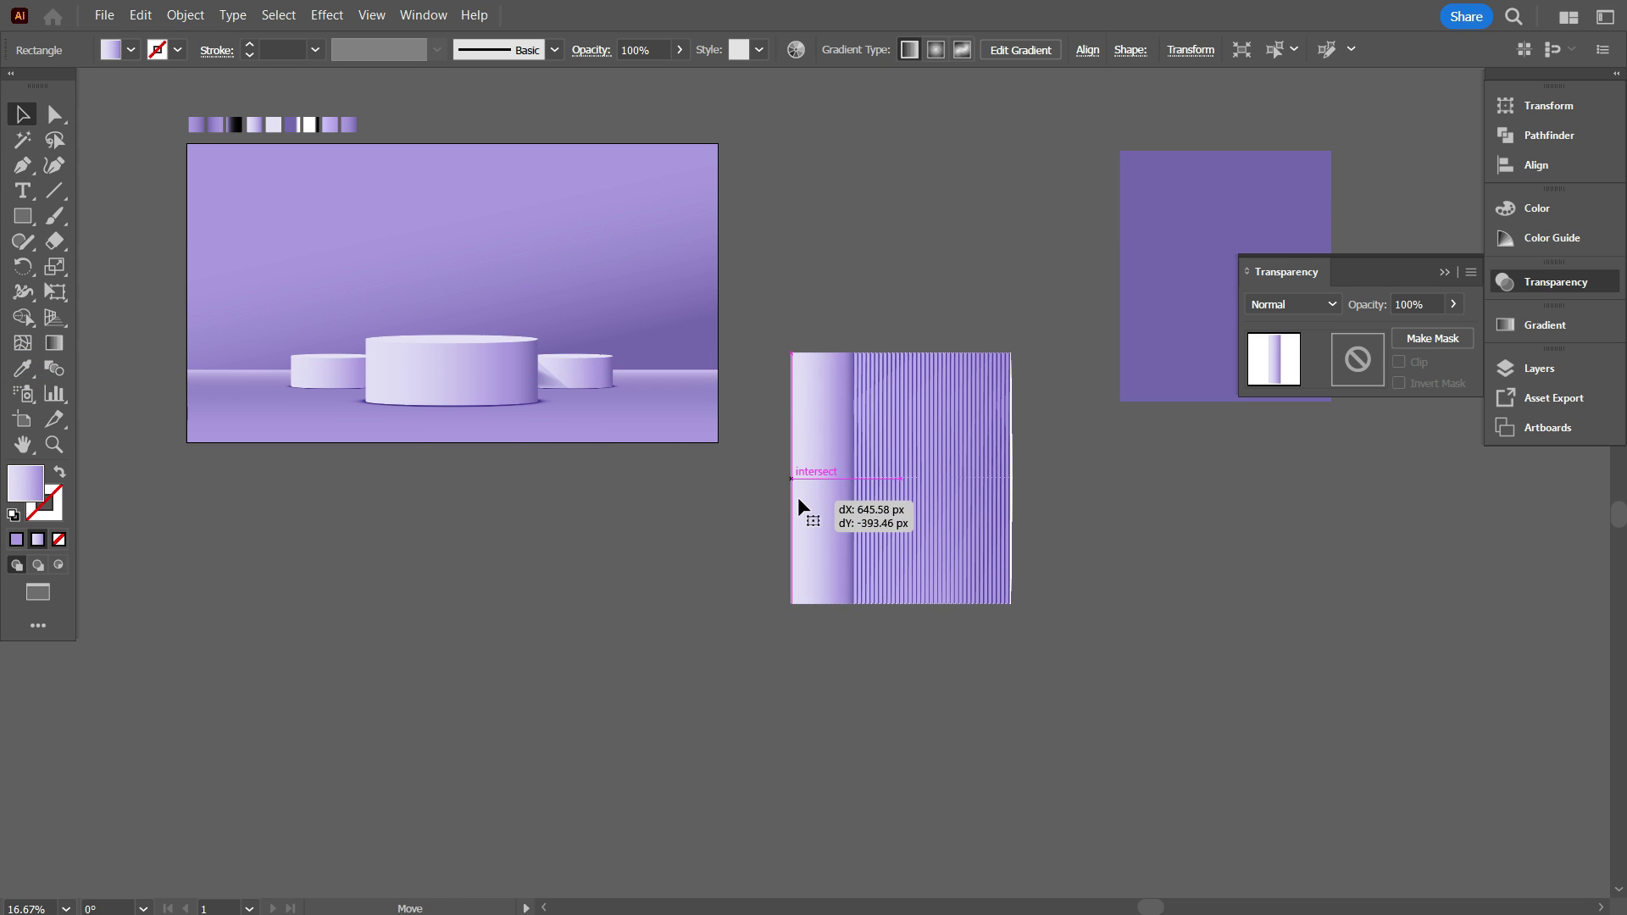
Compare the Multiply and Screen blend modes on the narrow gradient strip and settle on Multiply
left_click(1274, 303)
left_click(1289, 379)
left_click(1287, 304)
left_click(1295, 454)
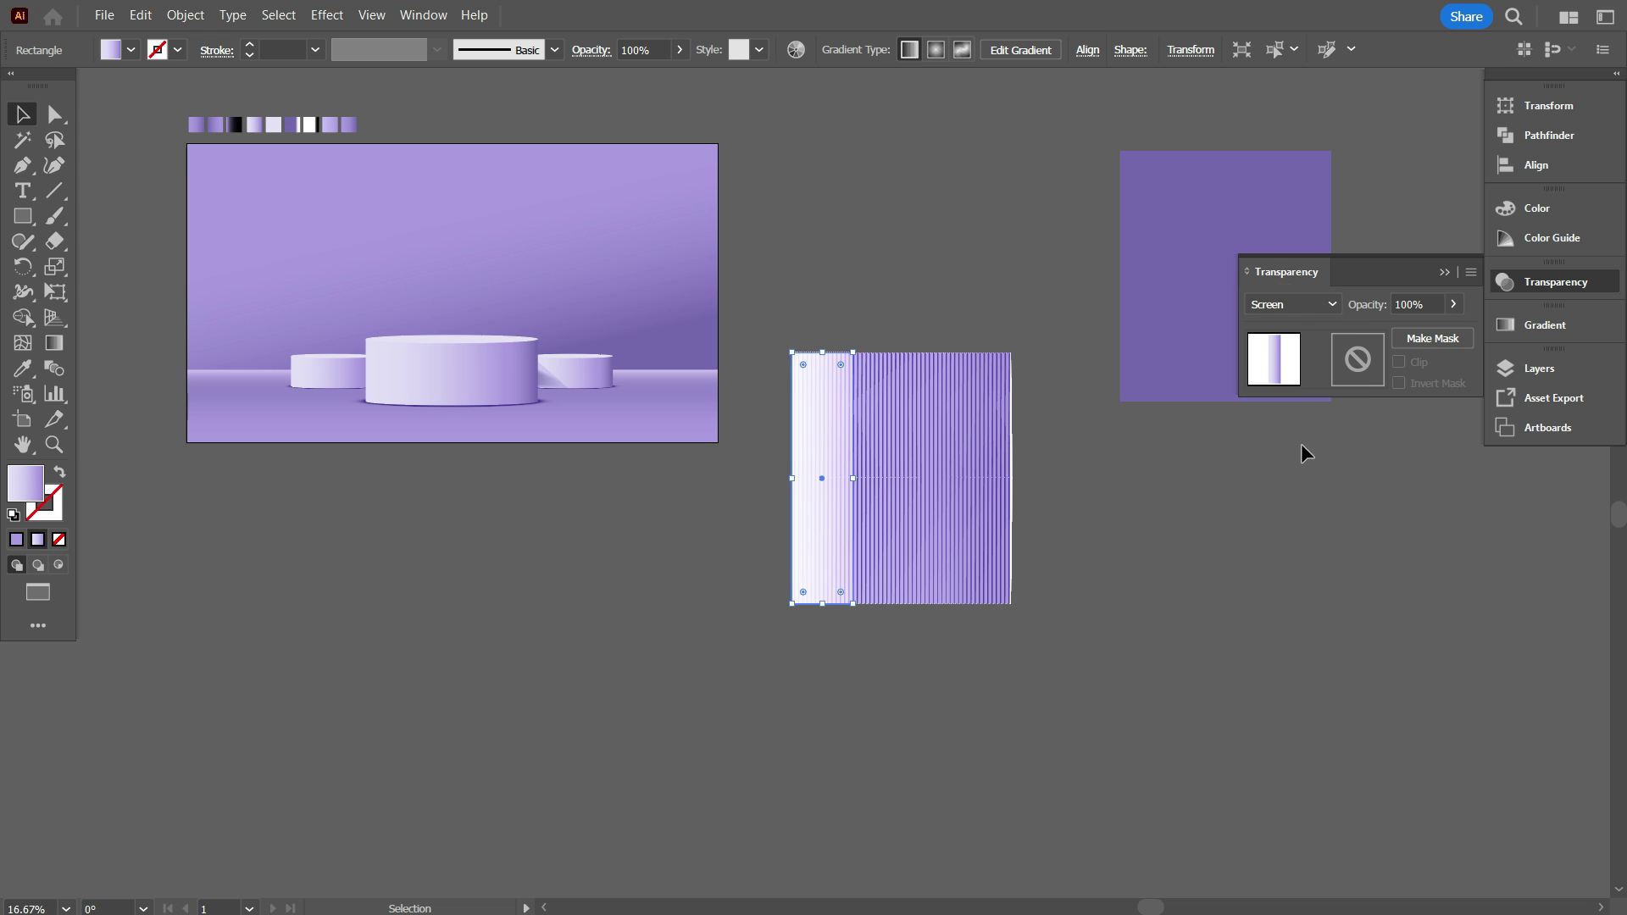
left_click(1283, 304)
left_click(1303, 379)
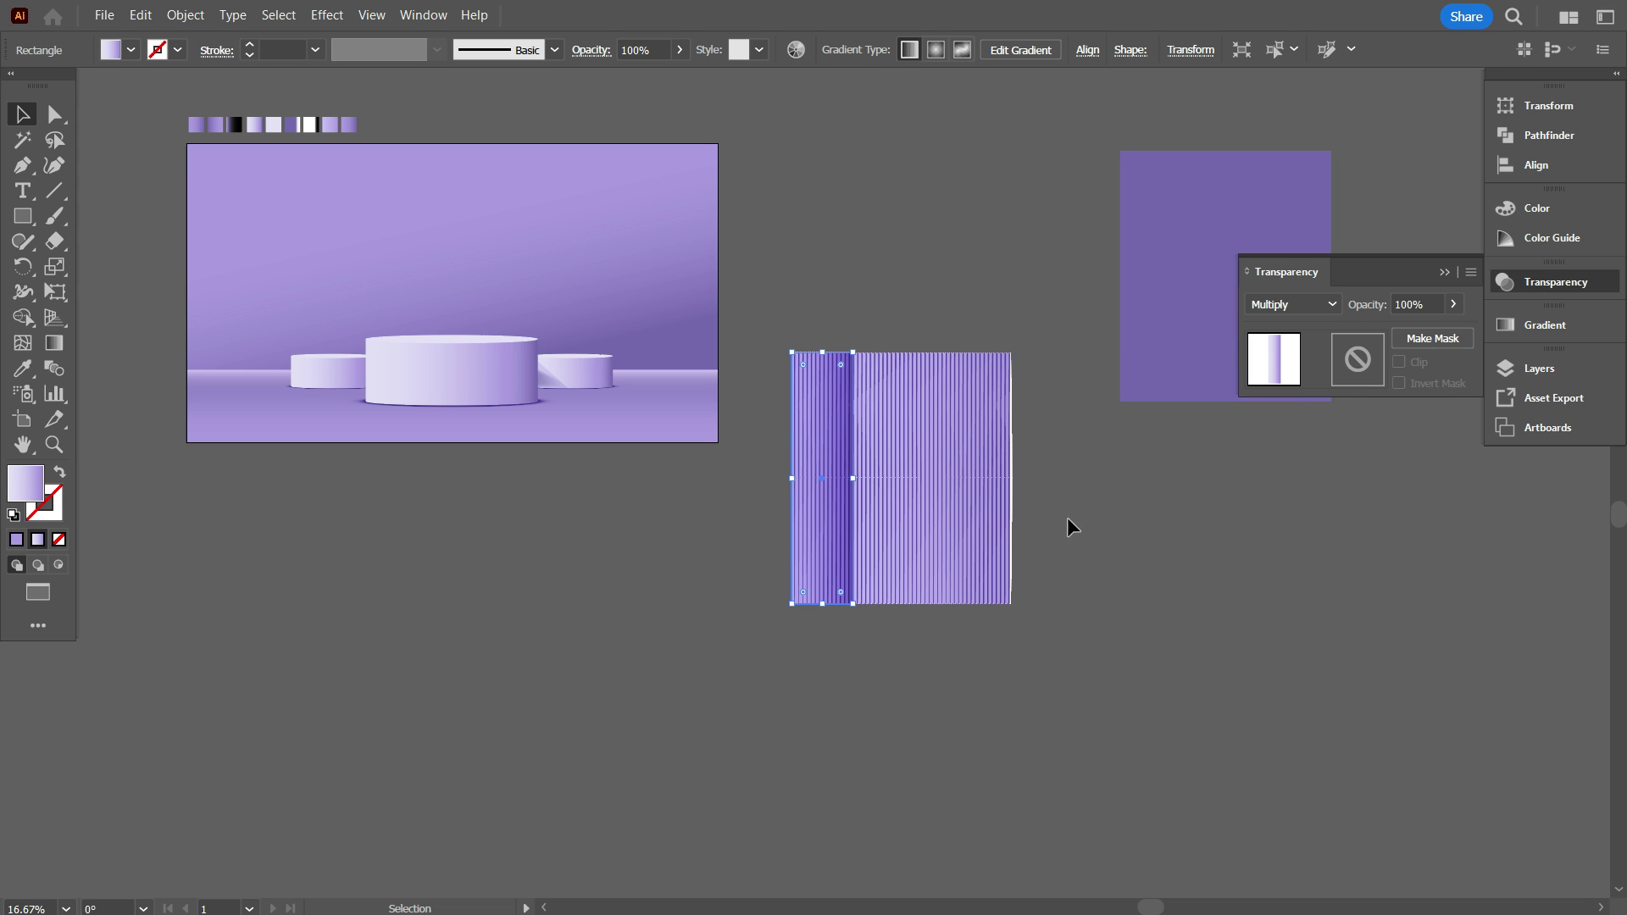
Reverse the narrow strip's gradient so its dark end lies on the panel's outer left edge
left_click(1522, 333)
left_click(1259, 427)
left_click(1198, 604)
scroll(906, 667, "up", 3)
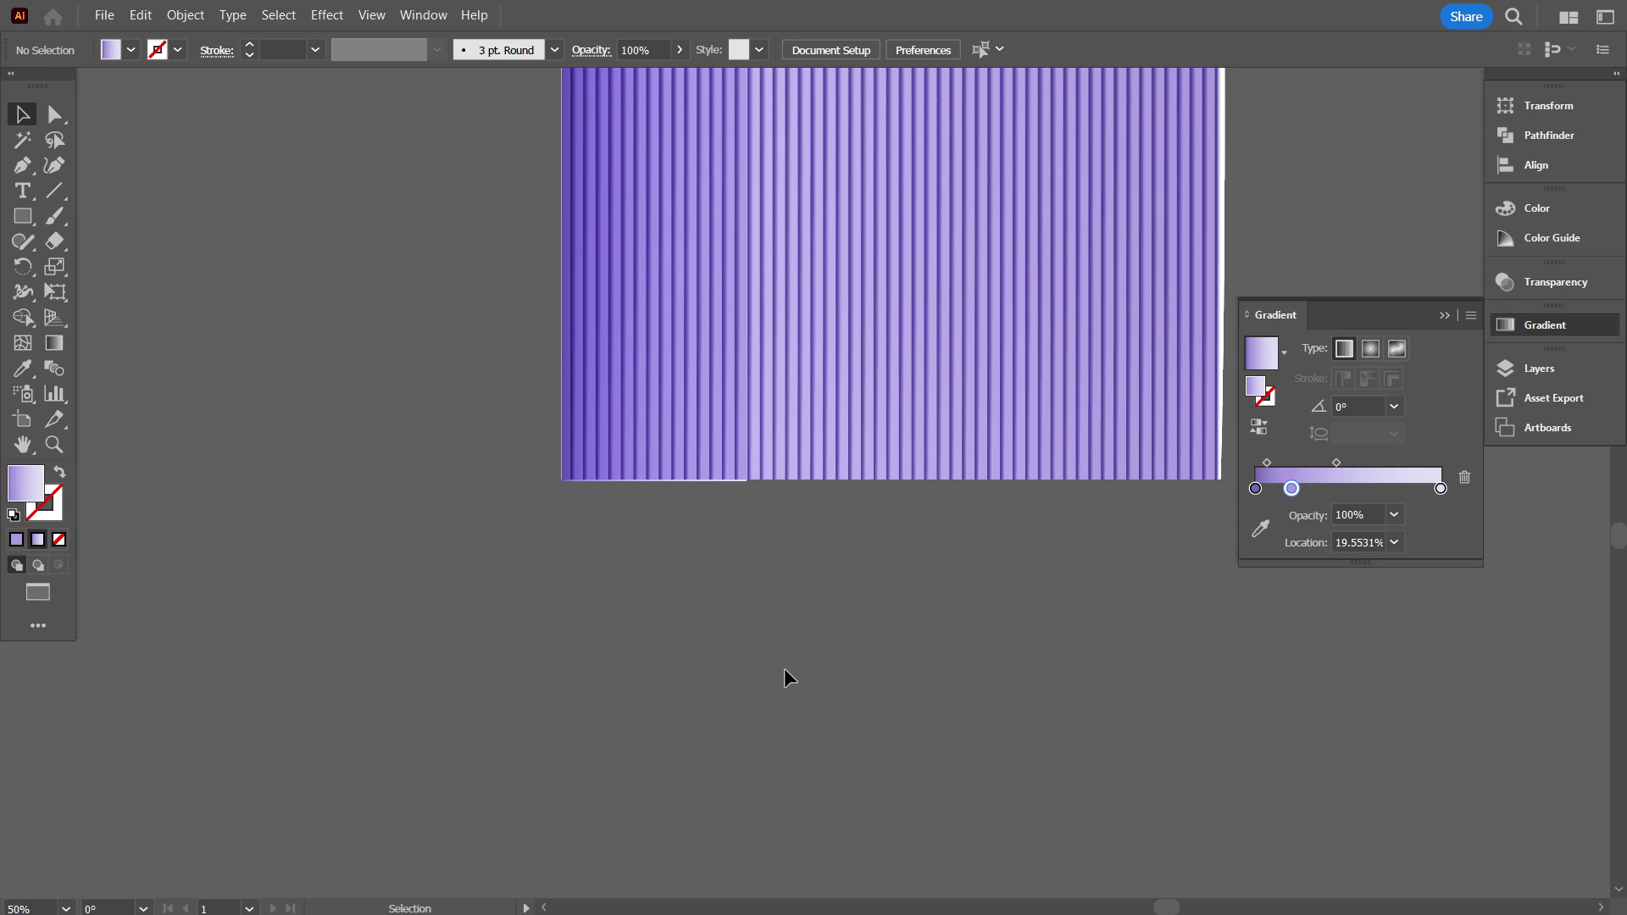
scroll(781, 668, "up", 2)
scroll(775, 668, "down", 2)
scroll(806, 623, "down", 1)
Separate the ribbed panel from the shading strip, ungroup it, and move its clipped sliver group onto the dark purple rectangle
left_click_drag(831, 581, 991, 627)
right_click(955, 464)
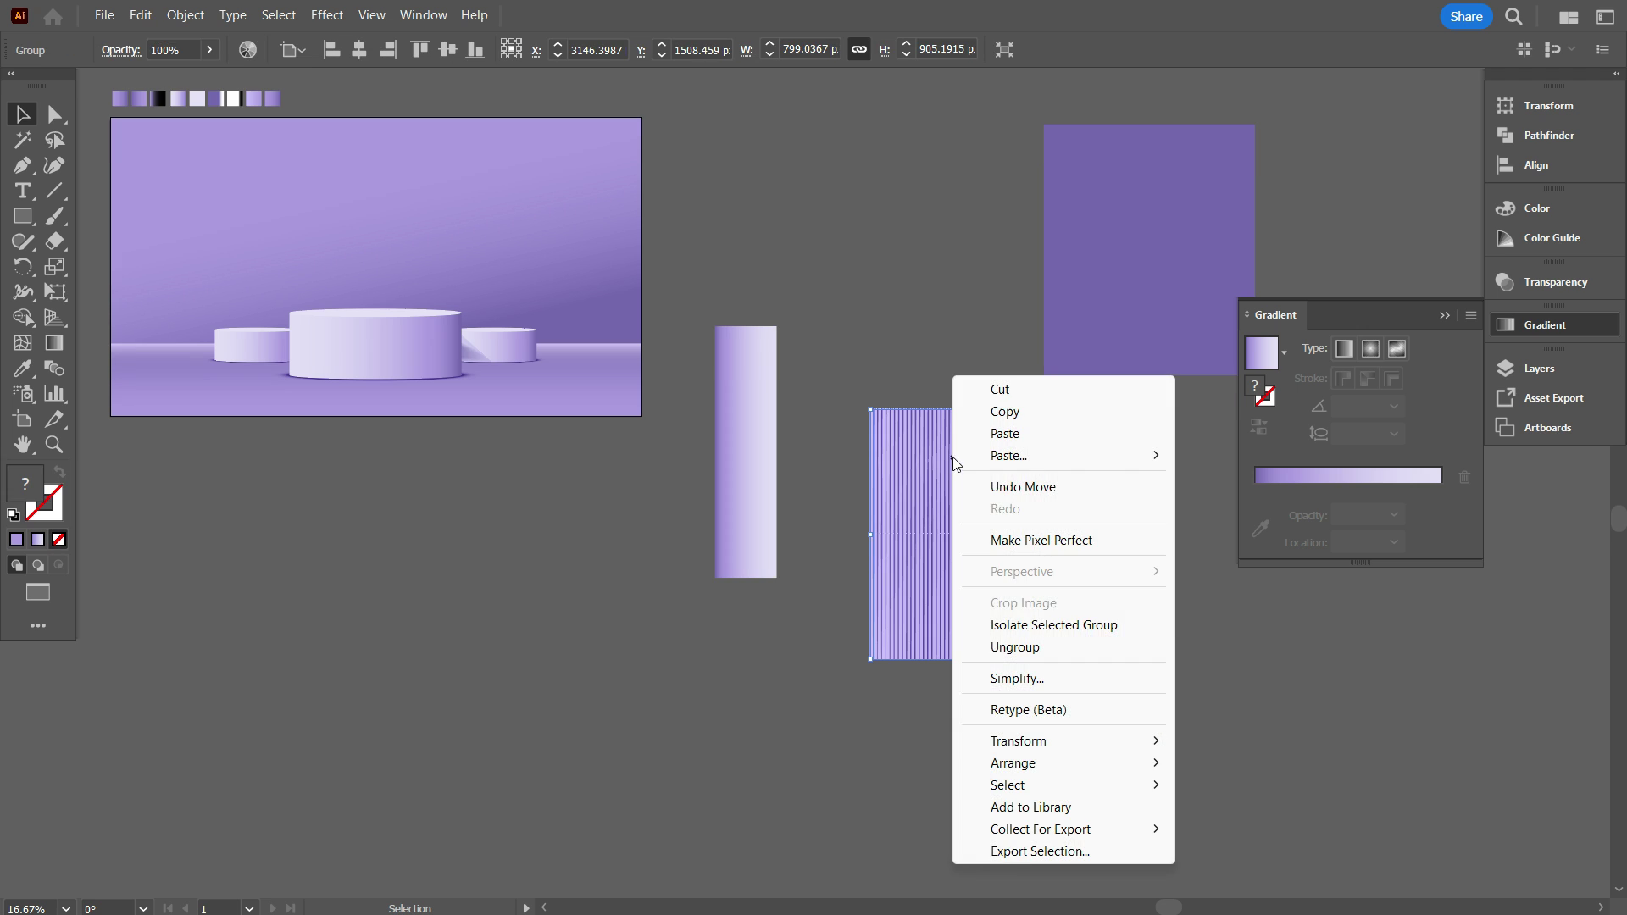
left_click(1031, 650)
left_click_drag(995, 556, 1169, 359)
Align the clipped sliver group and the dark purple rectangle along their left edges
scroll(940, 327, "up", 2)
left_click_drag(1015, 202, 1117, 343)
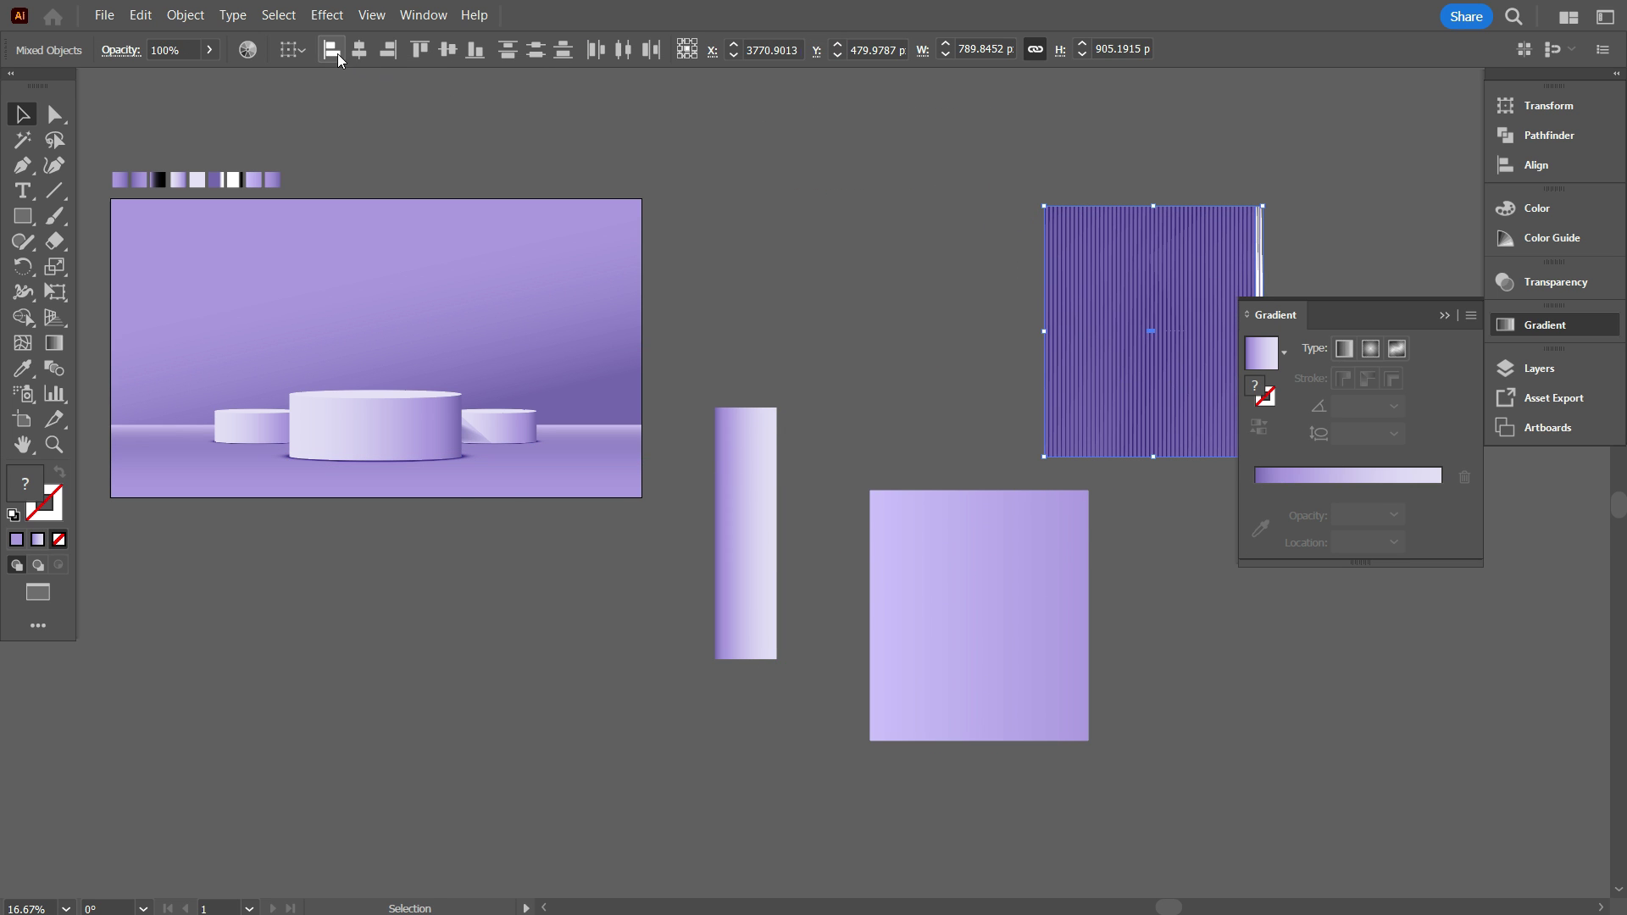
left_click(800, 393)
Place the narrow shading strip over the left edge of the dark purple ribbed panel
mouse_move(726, 501)
left_mouse_down()
mouse_move(1081, 312)
mouse_move(1059, 300)
left_mouse_up()
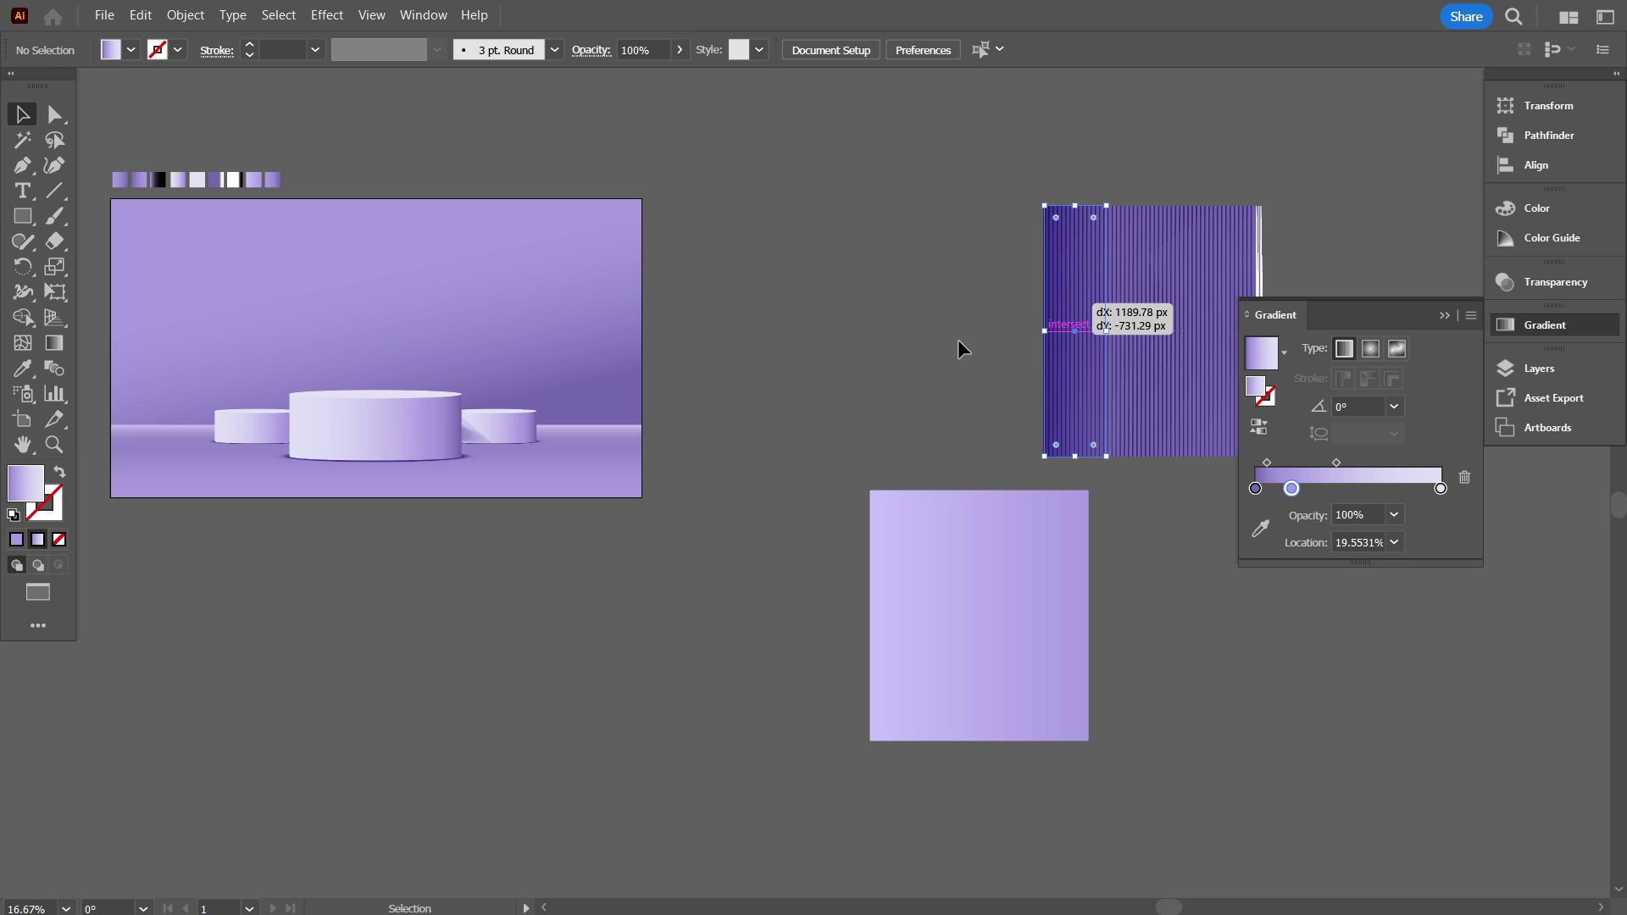
left_click(958, 340)
scroll(1000, 542, "up", 1)
left_click_drag(1020, 650, 883, 693)
left_click(1173, 632)
left_click_drag(1173, 632, 903, 652)
scroll(836, 300, "up", 3)
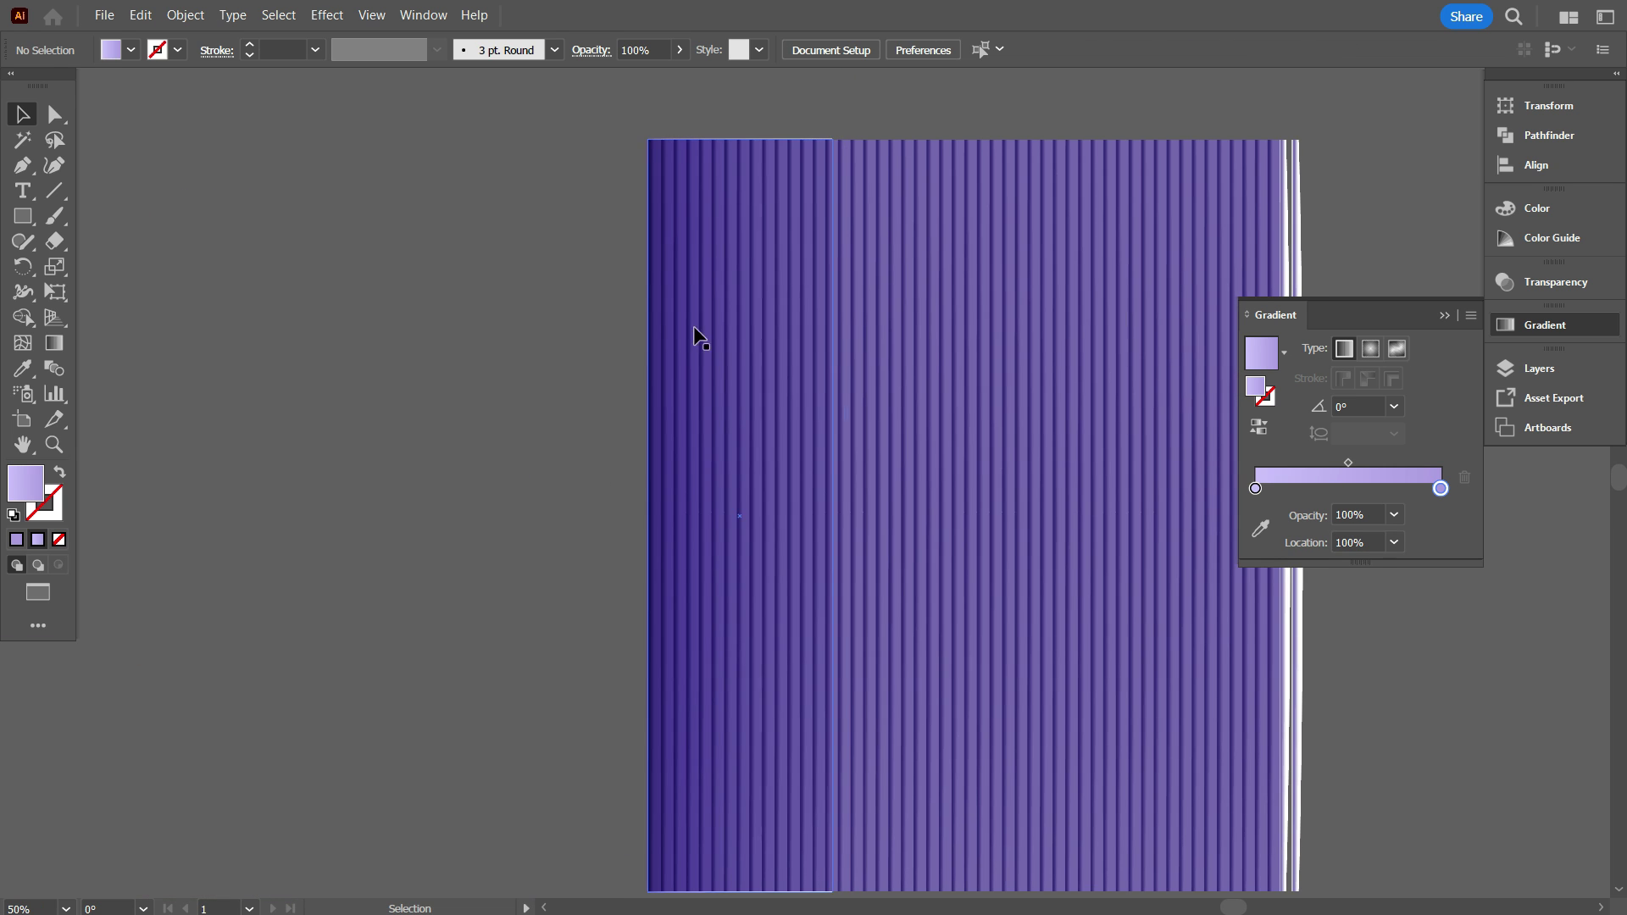
scroll(924, 366, "up", 2)
scroll(747, 457, "down", 3)
Narrow the clipped sliver group from its right side to about 762 px, matching the dark purple rectangle's width
left_click(1039, 517)
scroll(1039, 519, "up", 4)
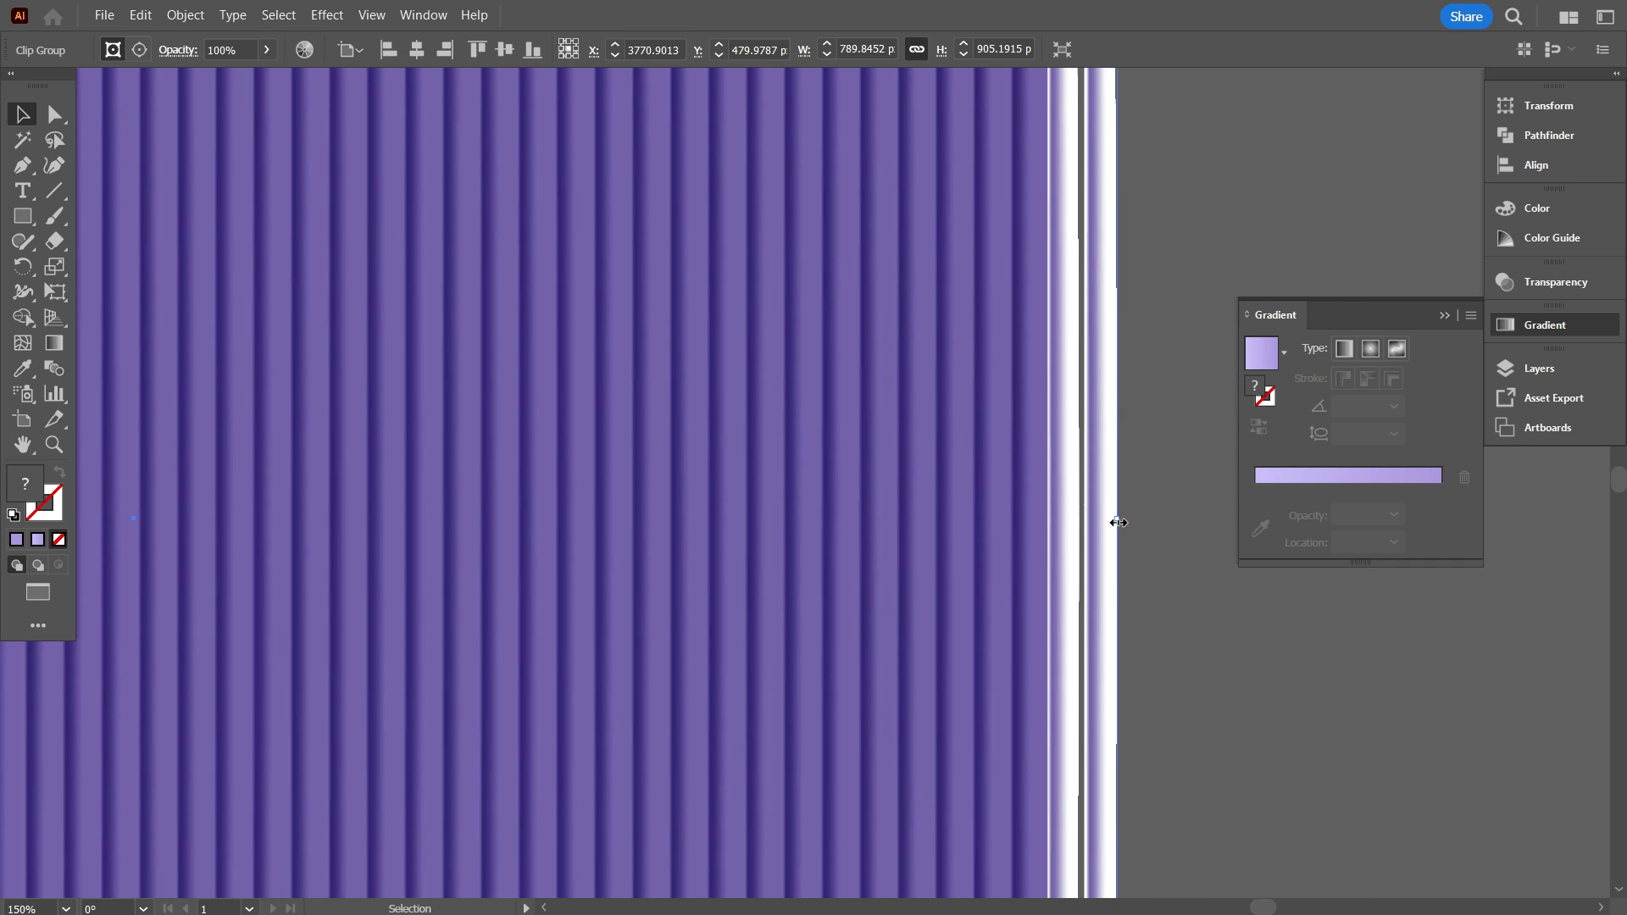
left_click_drag(1119, 522, 1049, 537)
scroll(1050, 537, "down", 3)
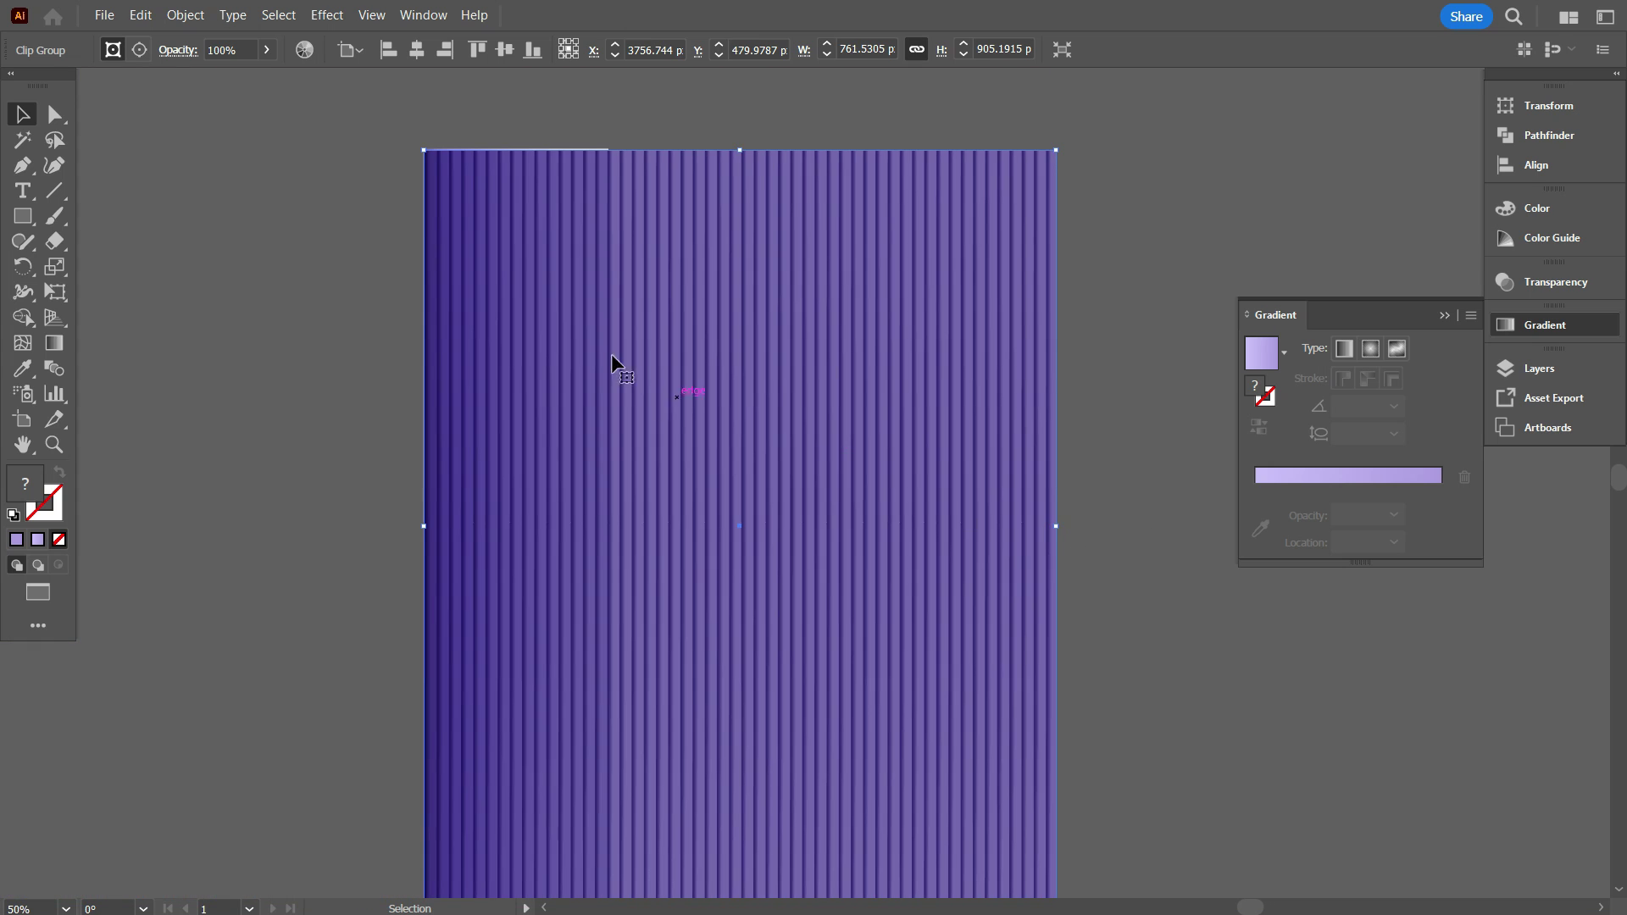
Shorten the shading strip so its lower edge is flush with the bottom of the dark ribbed panel
scroll(612, 353, "down", 9)
left_click(534, 755)
scroll(603, 716, "up", 10)
left_click_drag(363, 147, 714, 269)
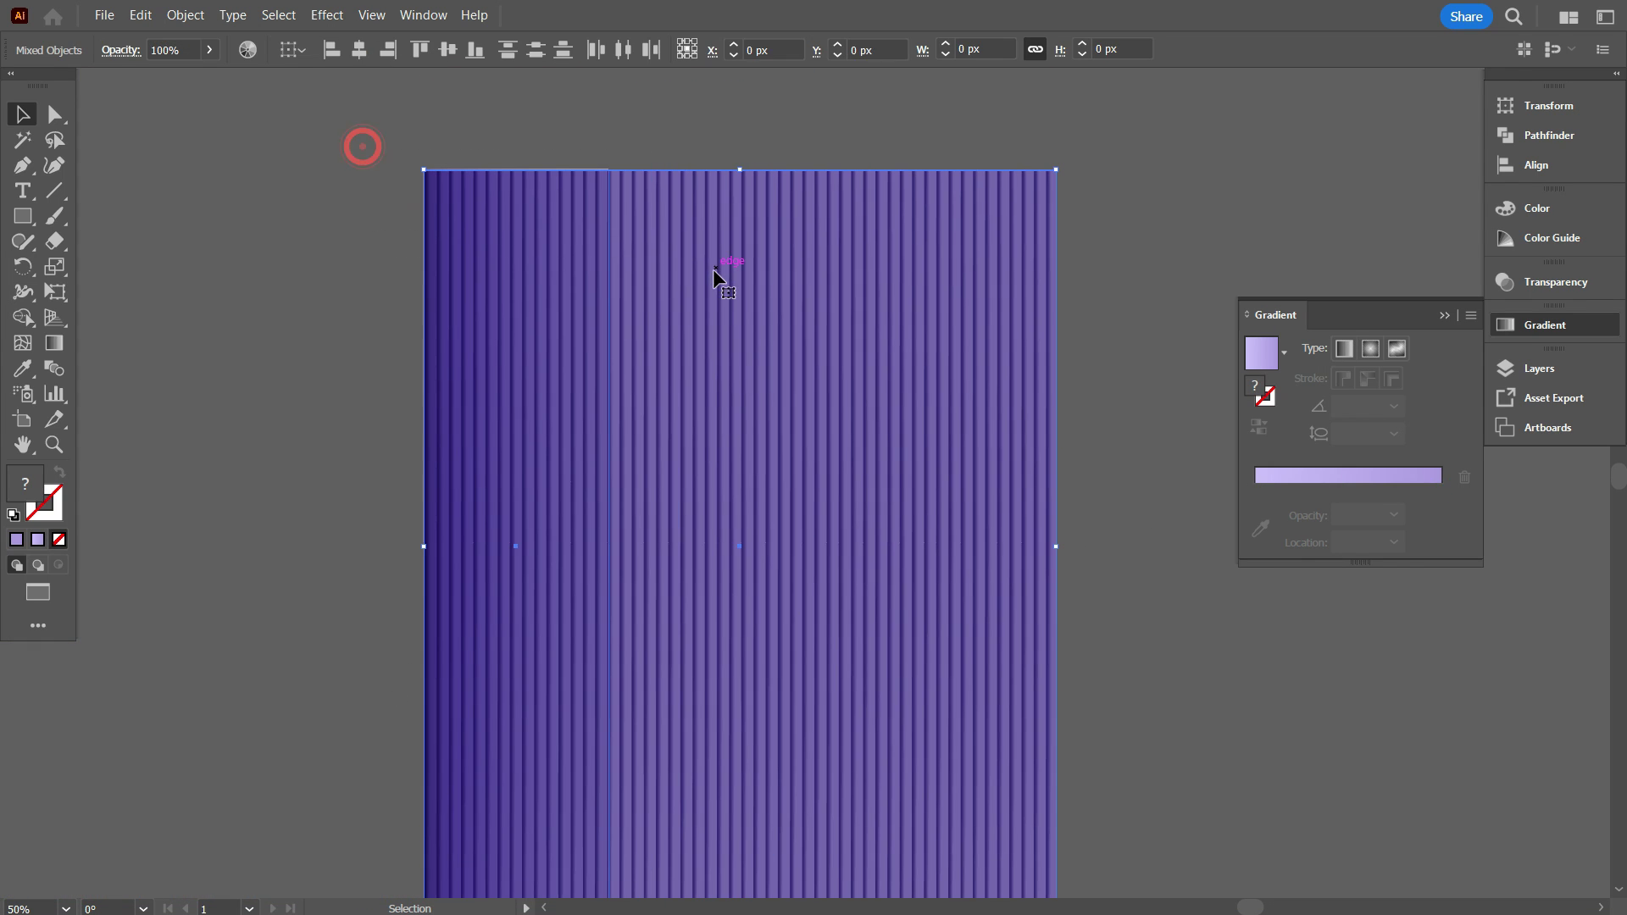
left_click(403, 255)
scroll(480, 661, "down", 5)
scroll(487, 754, "up", 5)
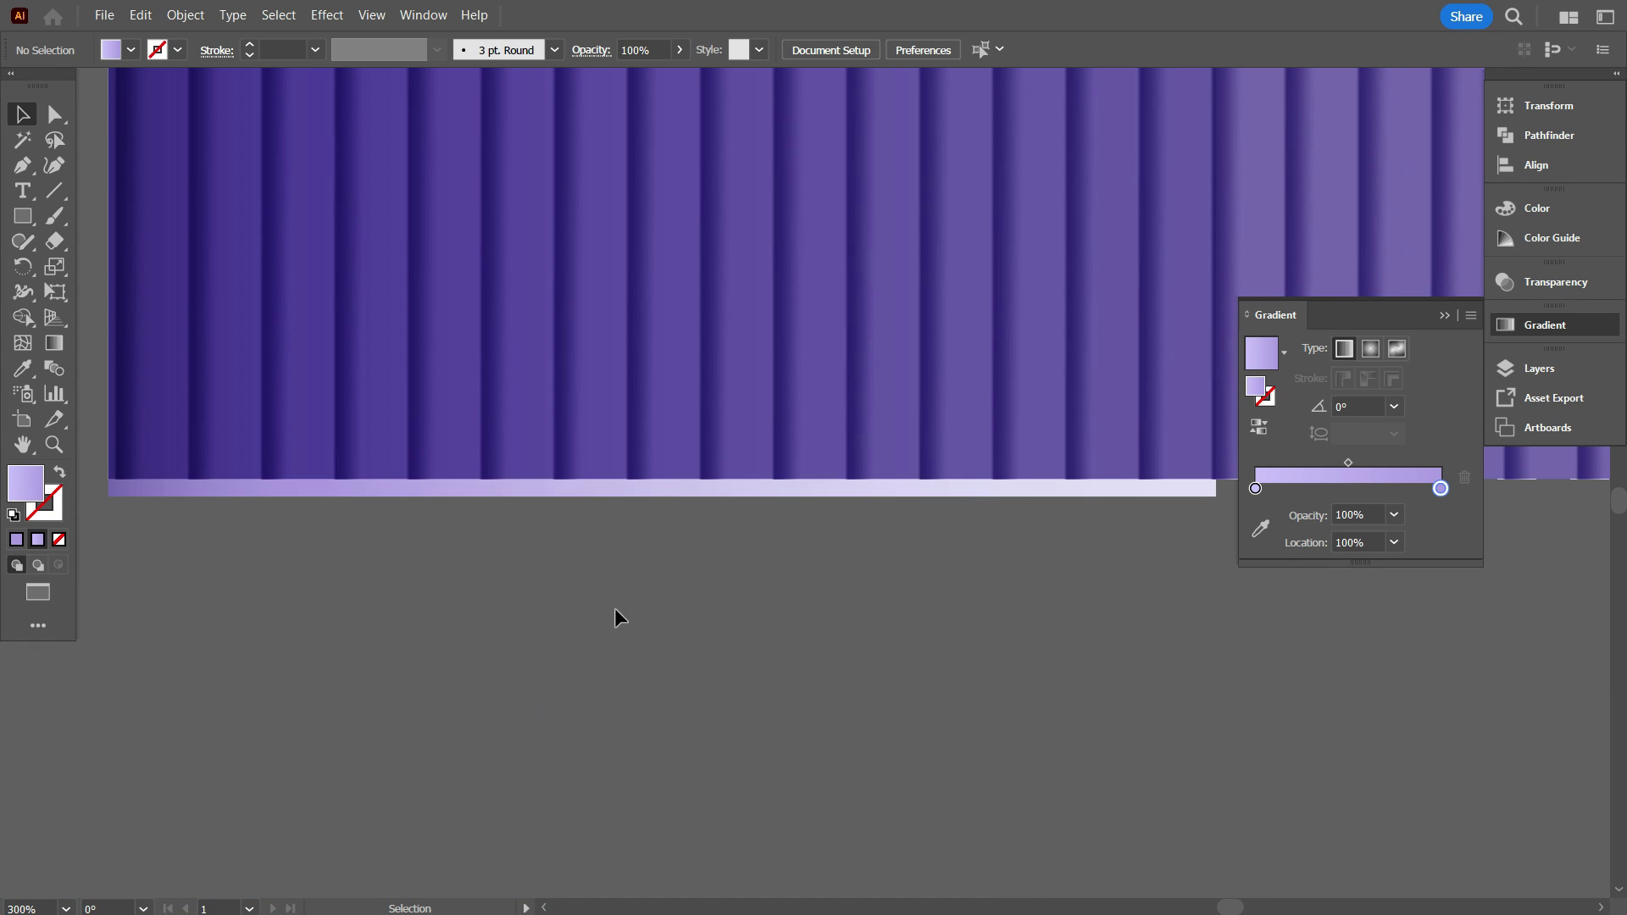
left_click(655, 496)
mouse_move(664, 496)
left_mouse_down()
mouse_move(674, 479)
mouse_move(651, 480)
left_mouse_up()
left_click(631, 562)
Group the dark purple rectangle, its clipped slivers and the shading strip
scroll(648, 561, "down", 8)
scroll(653, 559, "up", 1)
left_click_drag(538, 315, 883, 510)
right_click(934, 277)
left_click(1020, 539)
Move the dark ribbed group onto the light gradient rectangle, centered on it
scroll(1017, 540, "down", 3)
left_click_drag(888, 439, 770, 609)
scroll(727, 627, "up", 2)
scroll(726, 626, "up", 2)
left_click(869, 719)
left_click_drag(873, 646, 724, 685)
Try the Multiply and Screen blend modes on the dark ribbed group and return it to Normal
left_click(1552, 283)
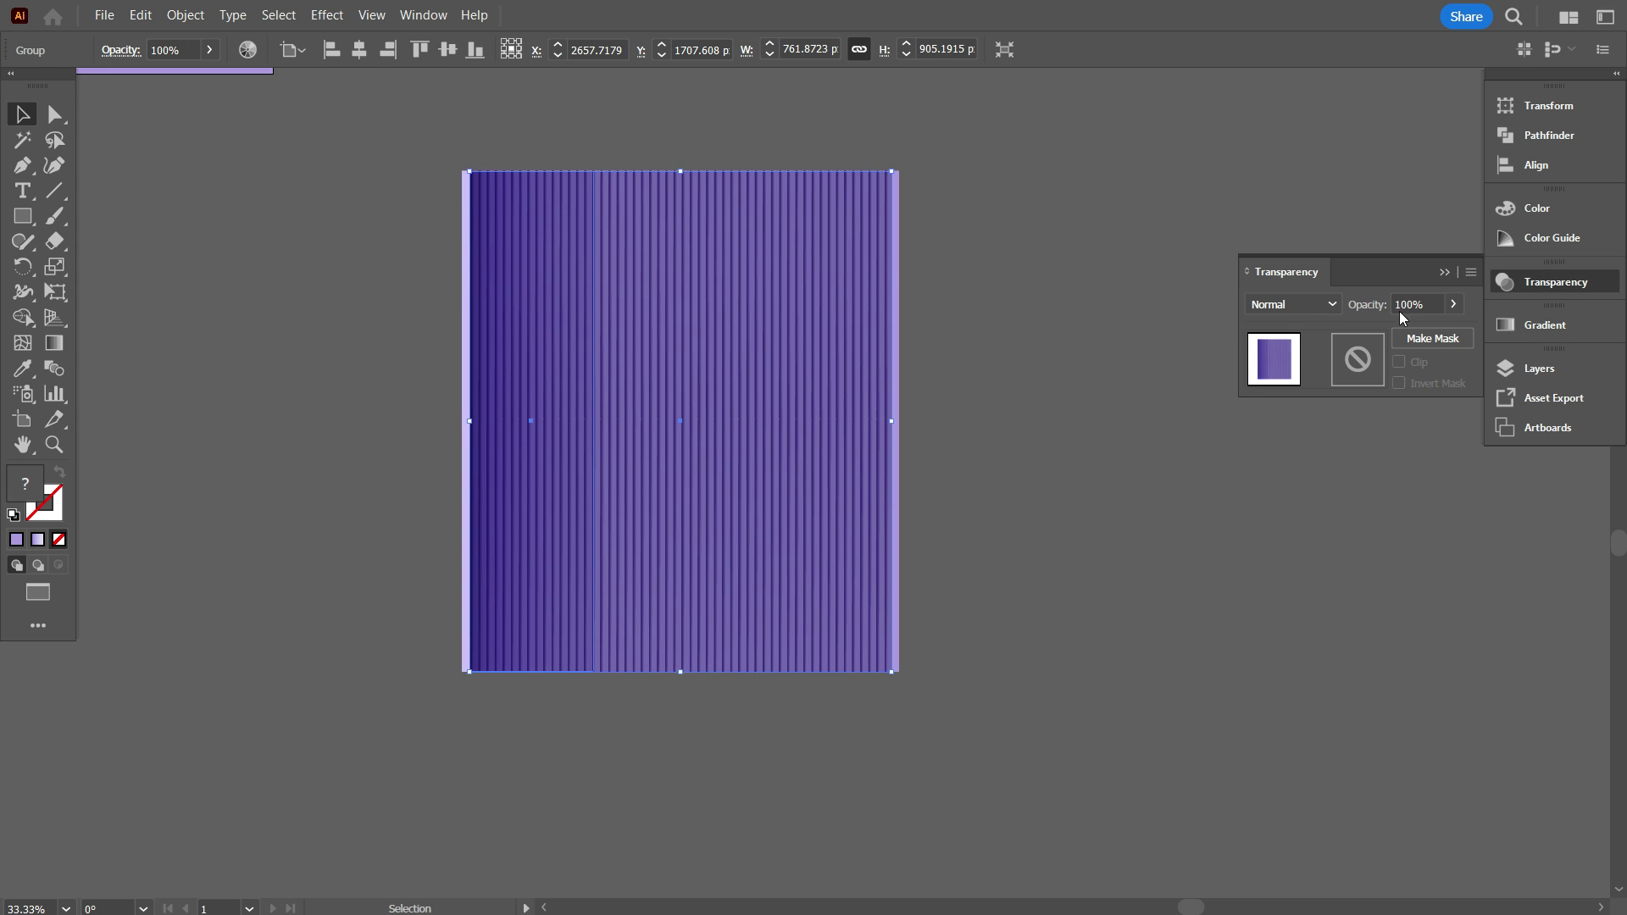
left_click(1291, 304)
left_click(1288, 378)
left_click(1294, 305)
left_click(1290, 454)
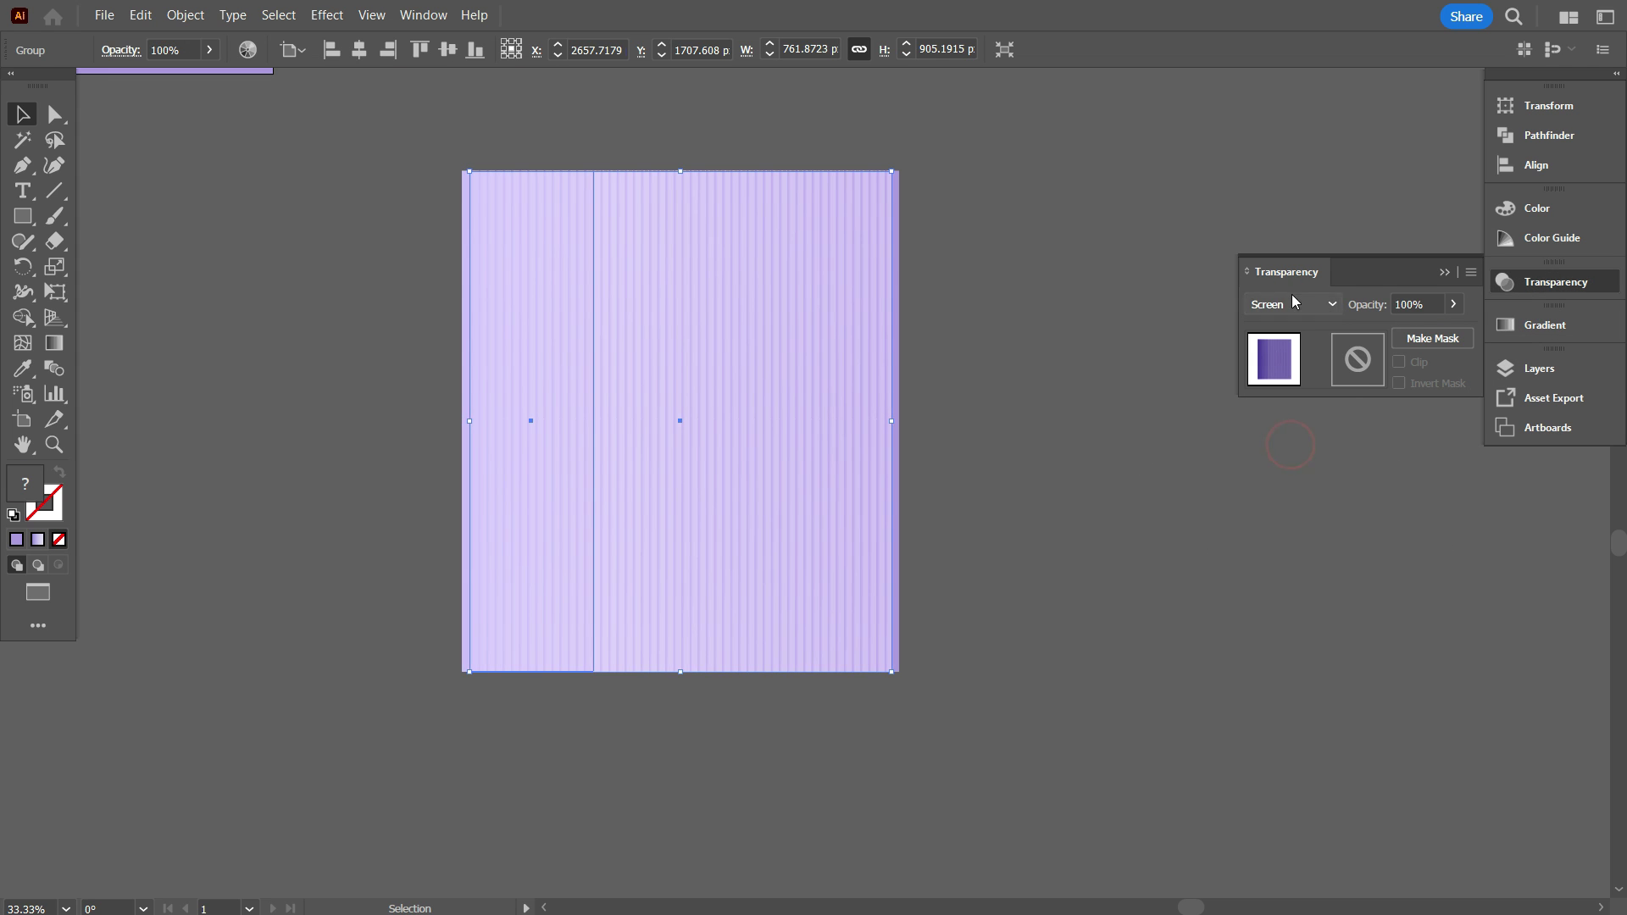
left_click(1291, 305)
left_click(1300, 508)
left_click(1287, 306)
left_click(1288, 329)
left_click(1142, 449)
scroll(932, 509, "down", 2)
Shift the dark ribbed group left until it is flush with the light gradient rectangle's left edge
scroll(366, 503, "up", 3)
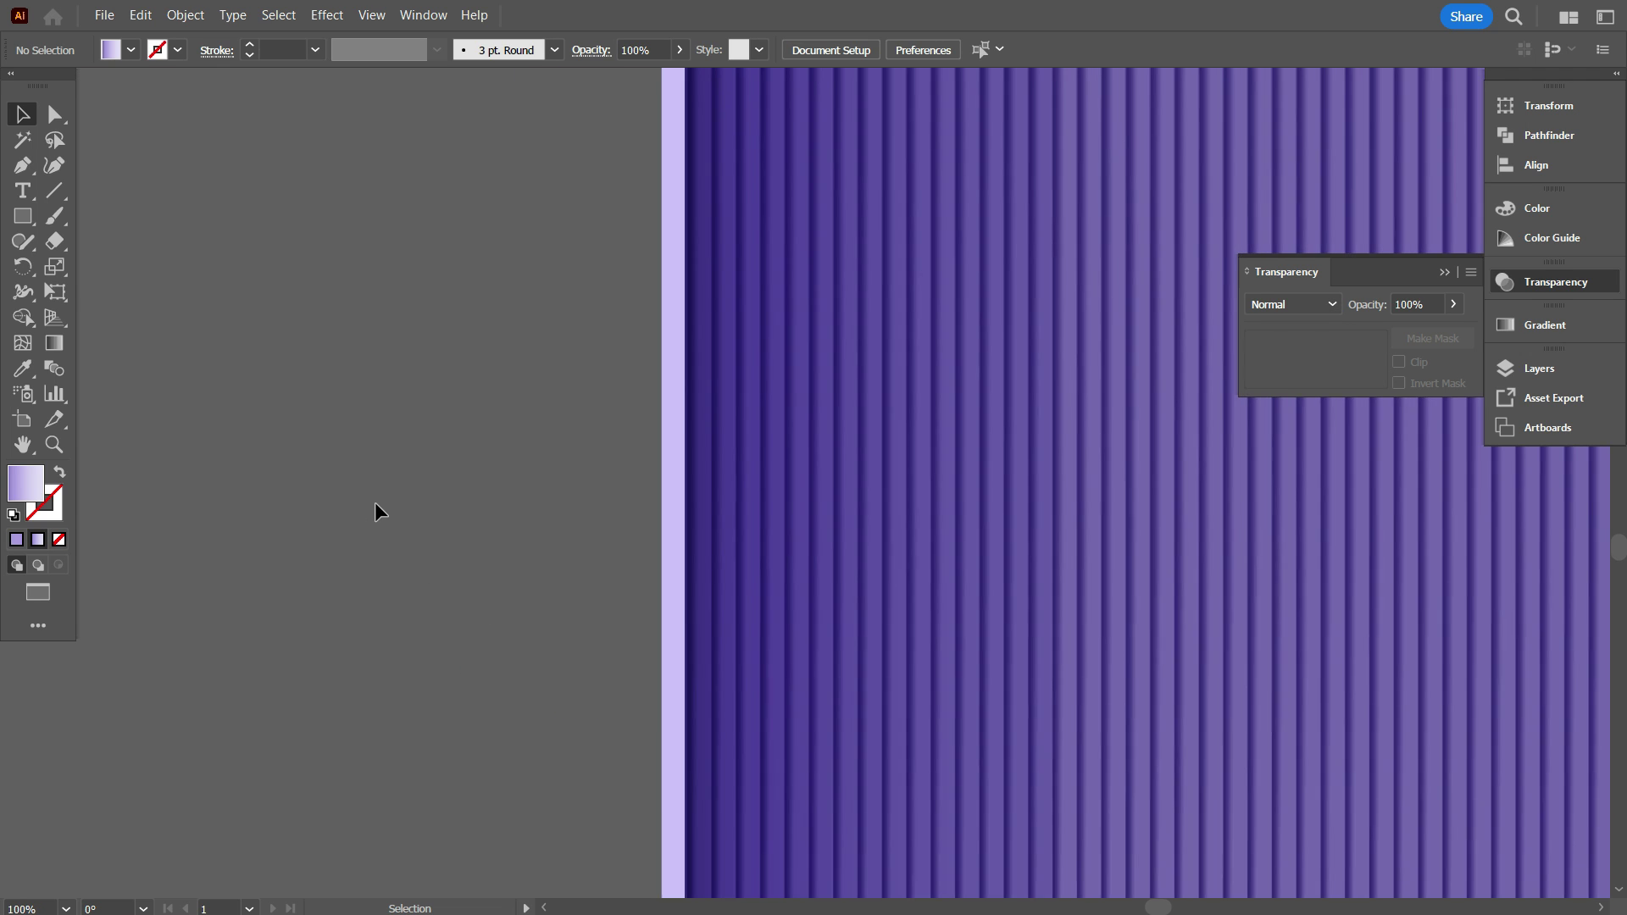
scroll(397, 537, "down", 3)
left_click_drag(600, 527, 592, 528)
left_click(607, 672)
scroll(770, 593, "down", 1)
Try the dark ribbed group at 70% opacity, then raise it by 20 percentage points
left_click(772, 530)
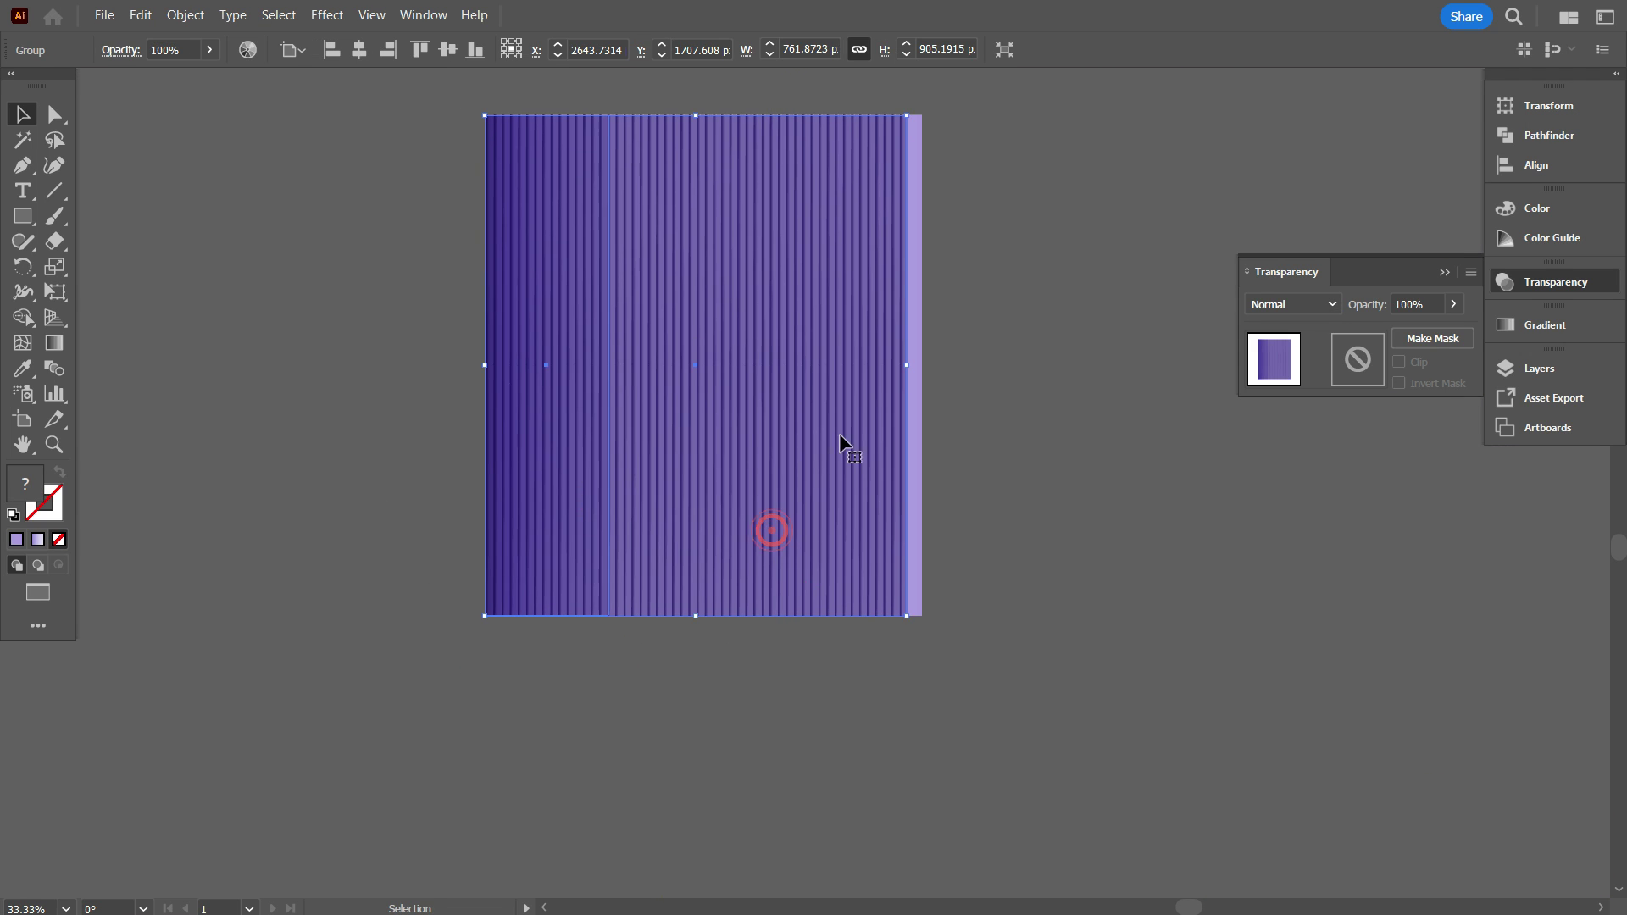
left_click(1434, 304)
key("shift+Down")
key("shift+Down")
key("shift+Down")
left_click(1266, 534)
scroll(554, 555, "up", 2)
left_click(596, 529)
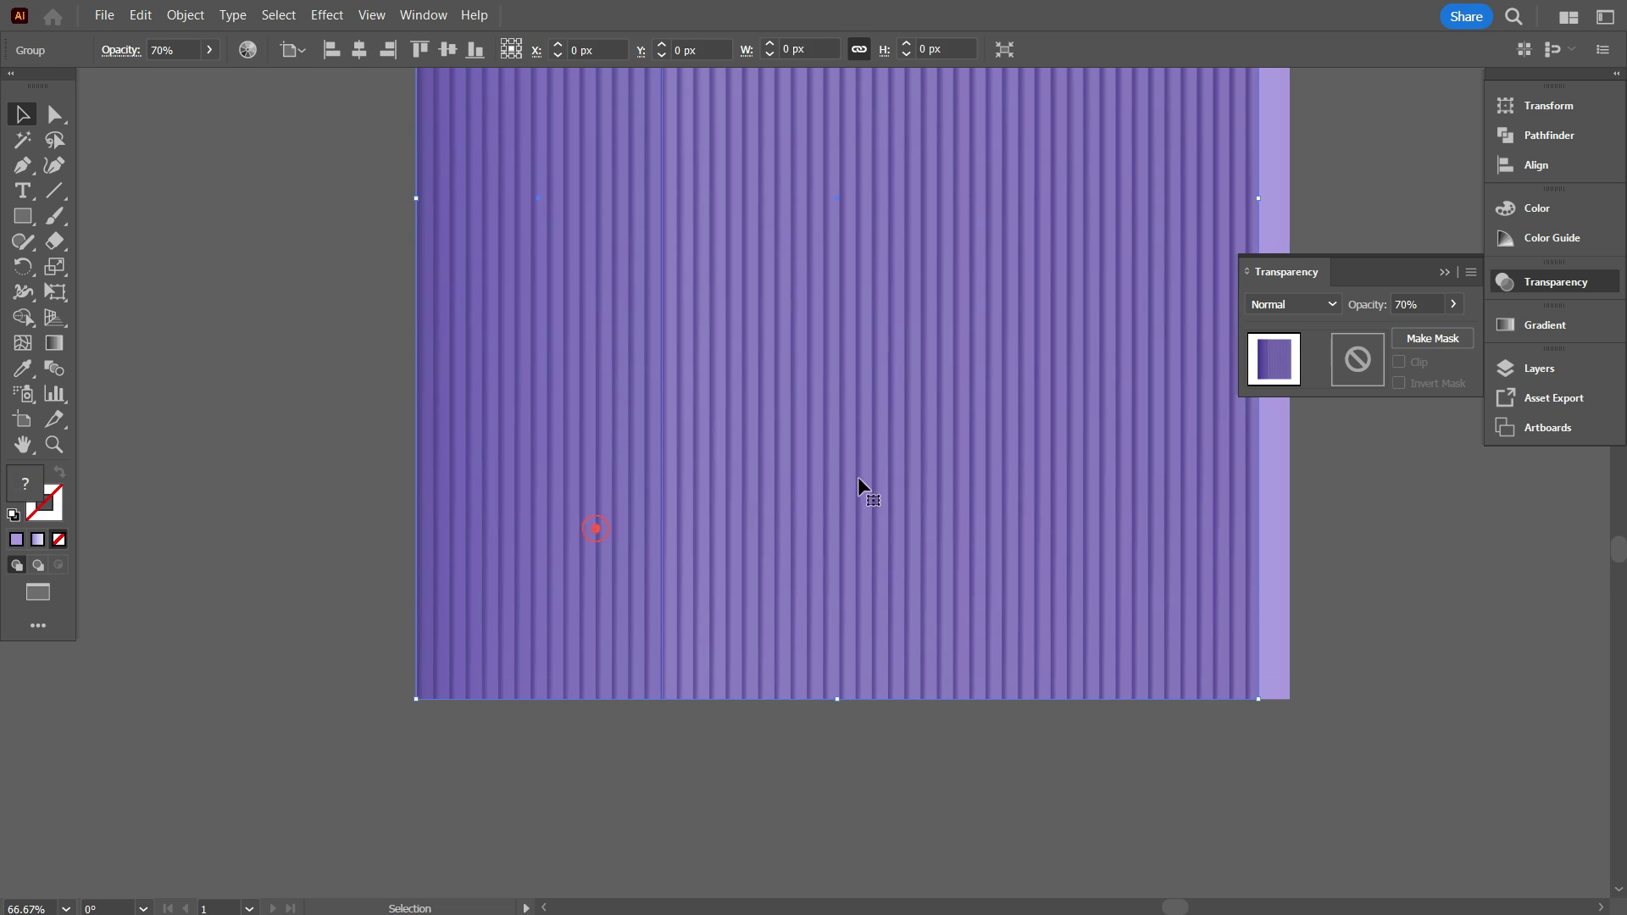
left_click(1430, 304)
key("shift+Up")
key("shift+Up")
left_click(1356, 516)
scroll(997, 570, "down", 2)
Center the dark ribbed group horizontally on the light gradient rectangle
left_click_drag(548, 383, 891, 532)
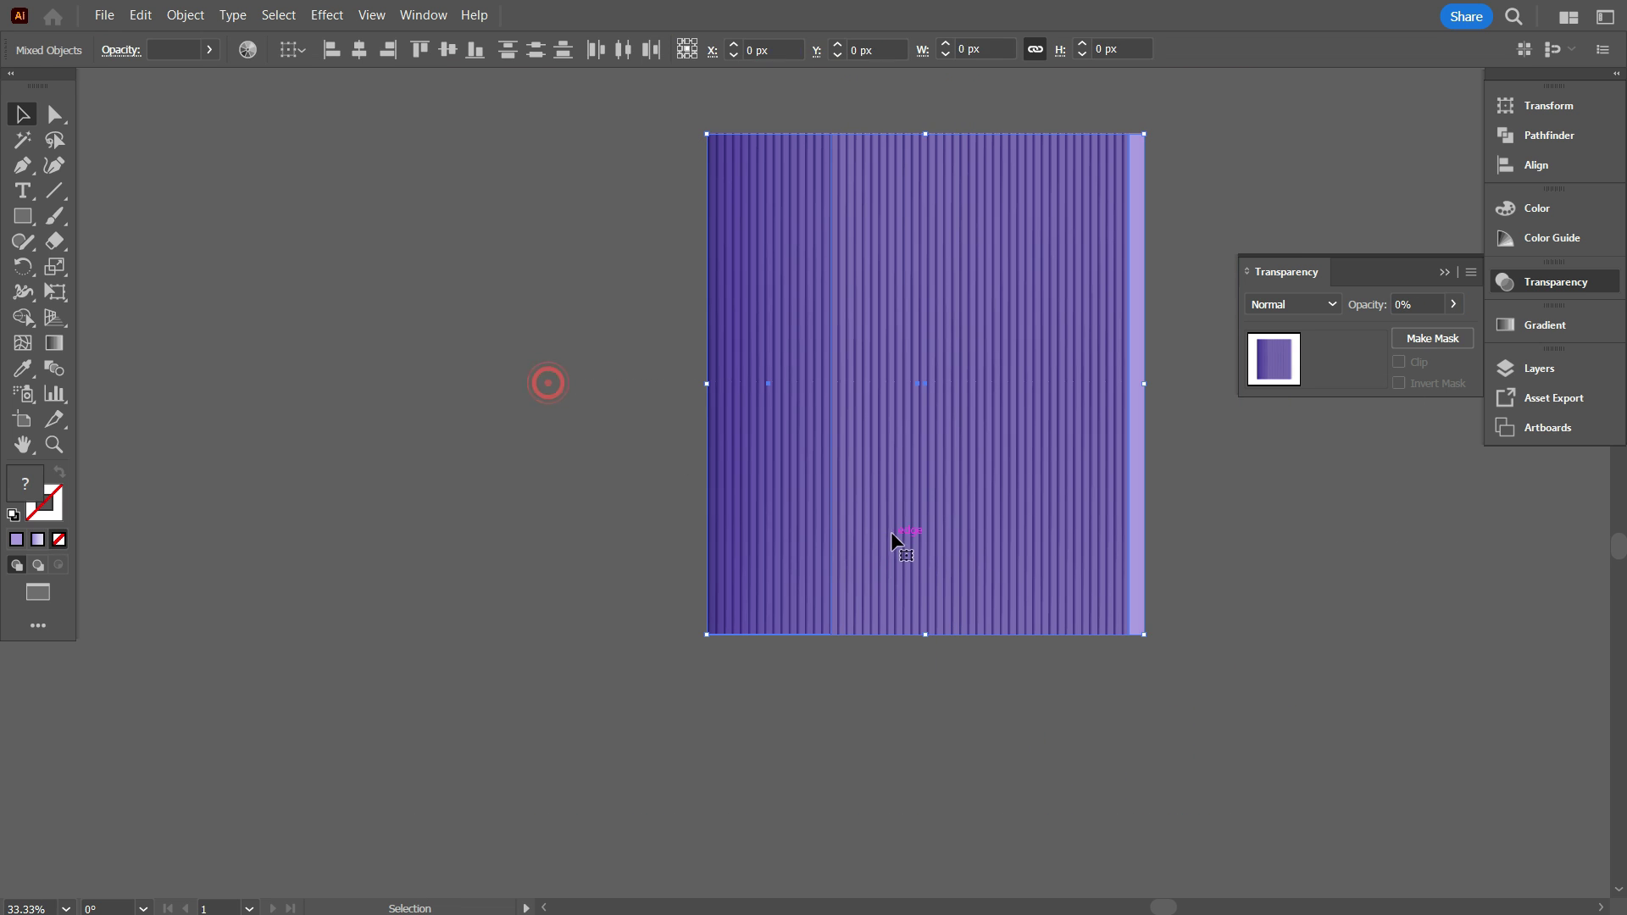
left_click(359, 53)
left_click(486, 340)
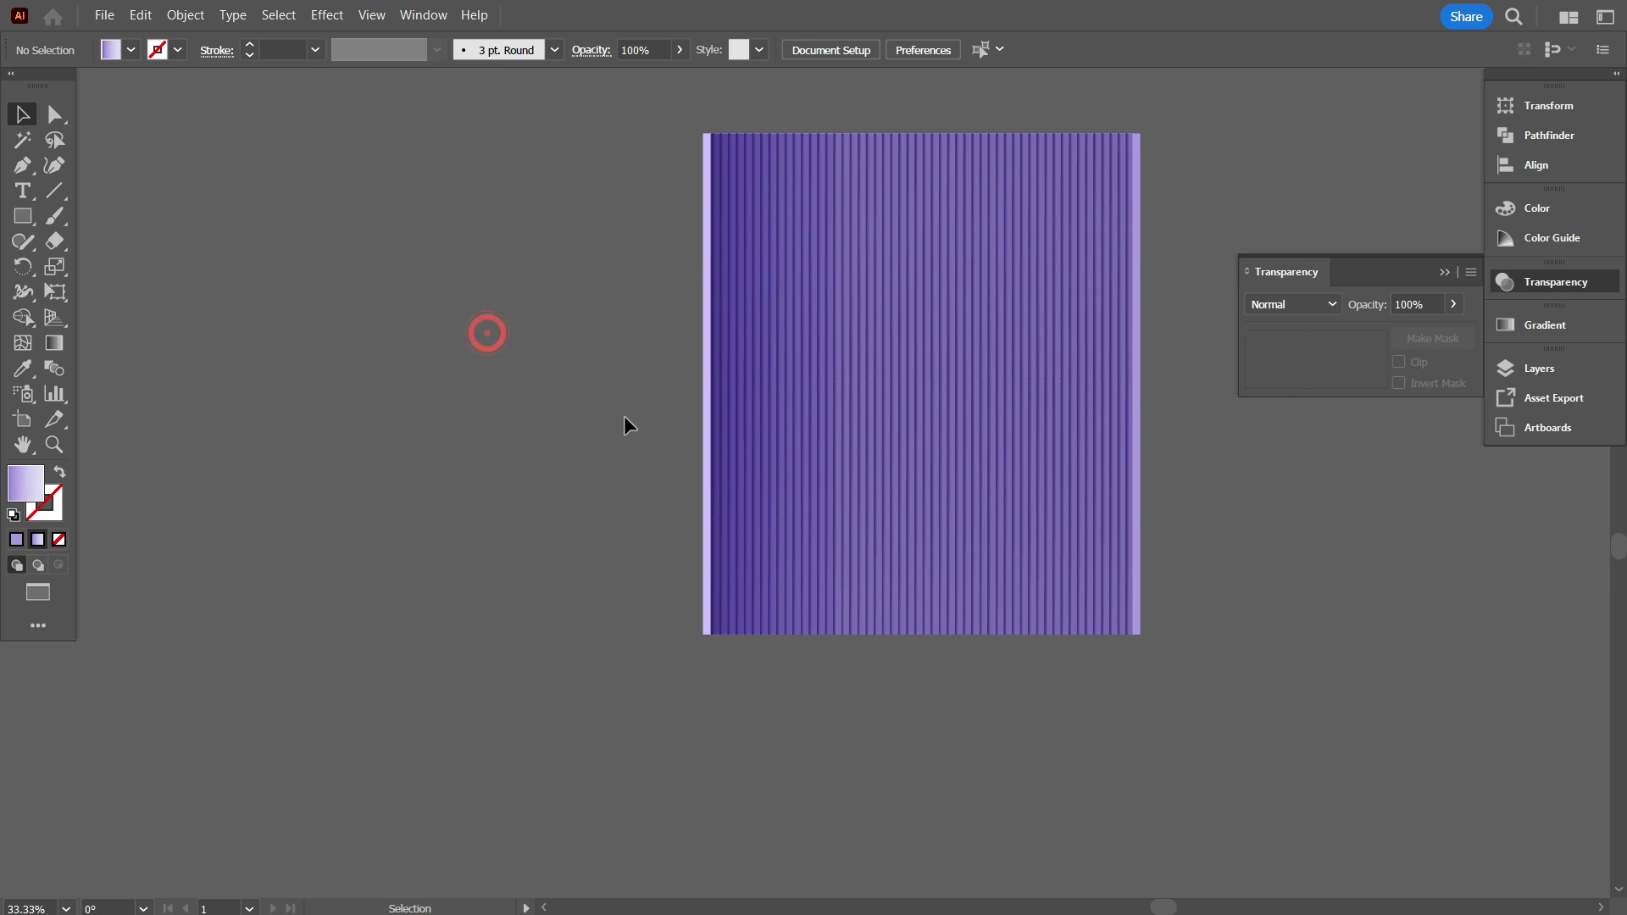
Group the dark ribbed panel with the light gradient rectangle behind it
scroll(627, 475, "down", 2)
left_click_drag(552, 323, 983, 542)
key("ctrl+g")
Move the ribbed panel group next to the artboard and bring the podiums to the front of the stacking order
left_click_drag(531, 613, 828, 764)
left_click_drag(1061, 672, 956, 572)
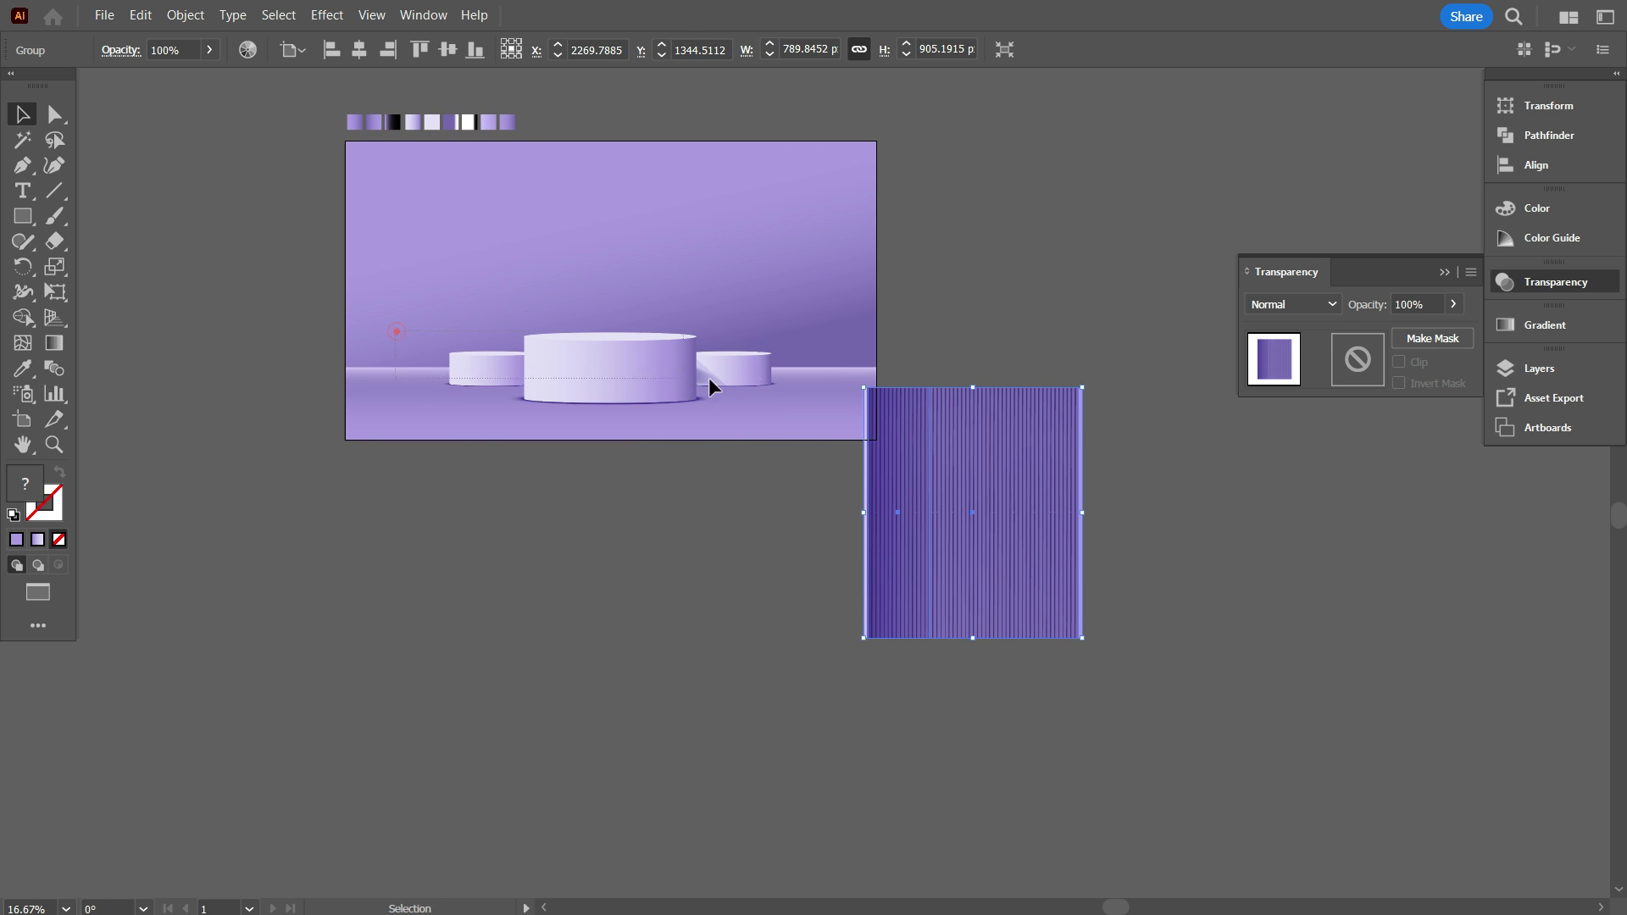
left_click_drag(709, 378, 801, 409)
right_click(817, 244)
mouse_move(1011, 609)
left_click(1102, 608)
left_click(855, 688)
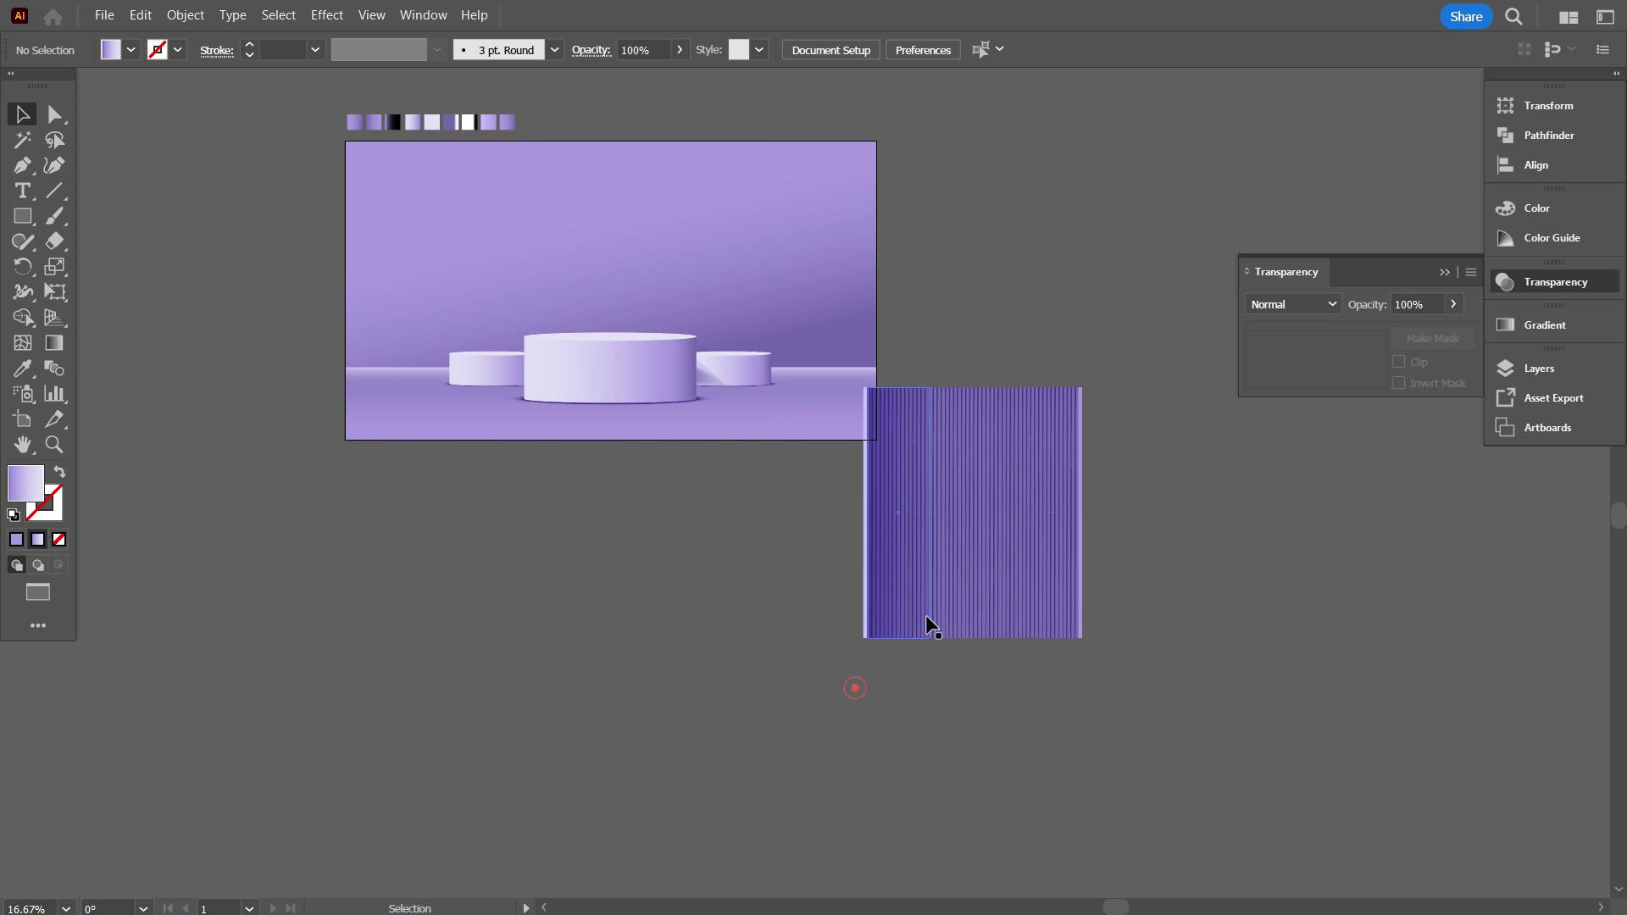
Place the ribbed panel on the artboard behind the podiums and shorten it from below to about 834 px tall
left_click_drag(926, 625, 588, 361)
scroll(578, 461, "up", 2)
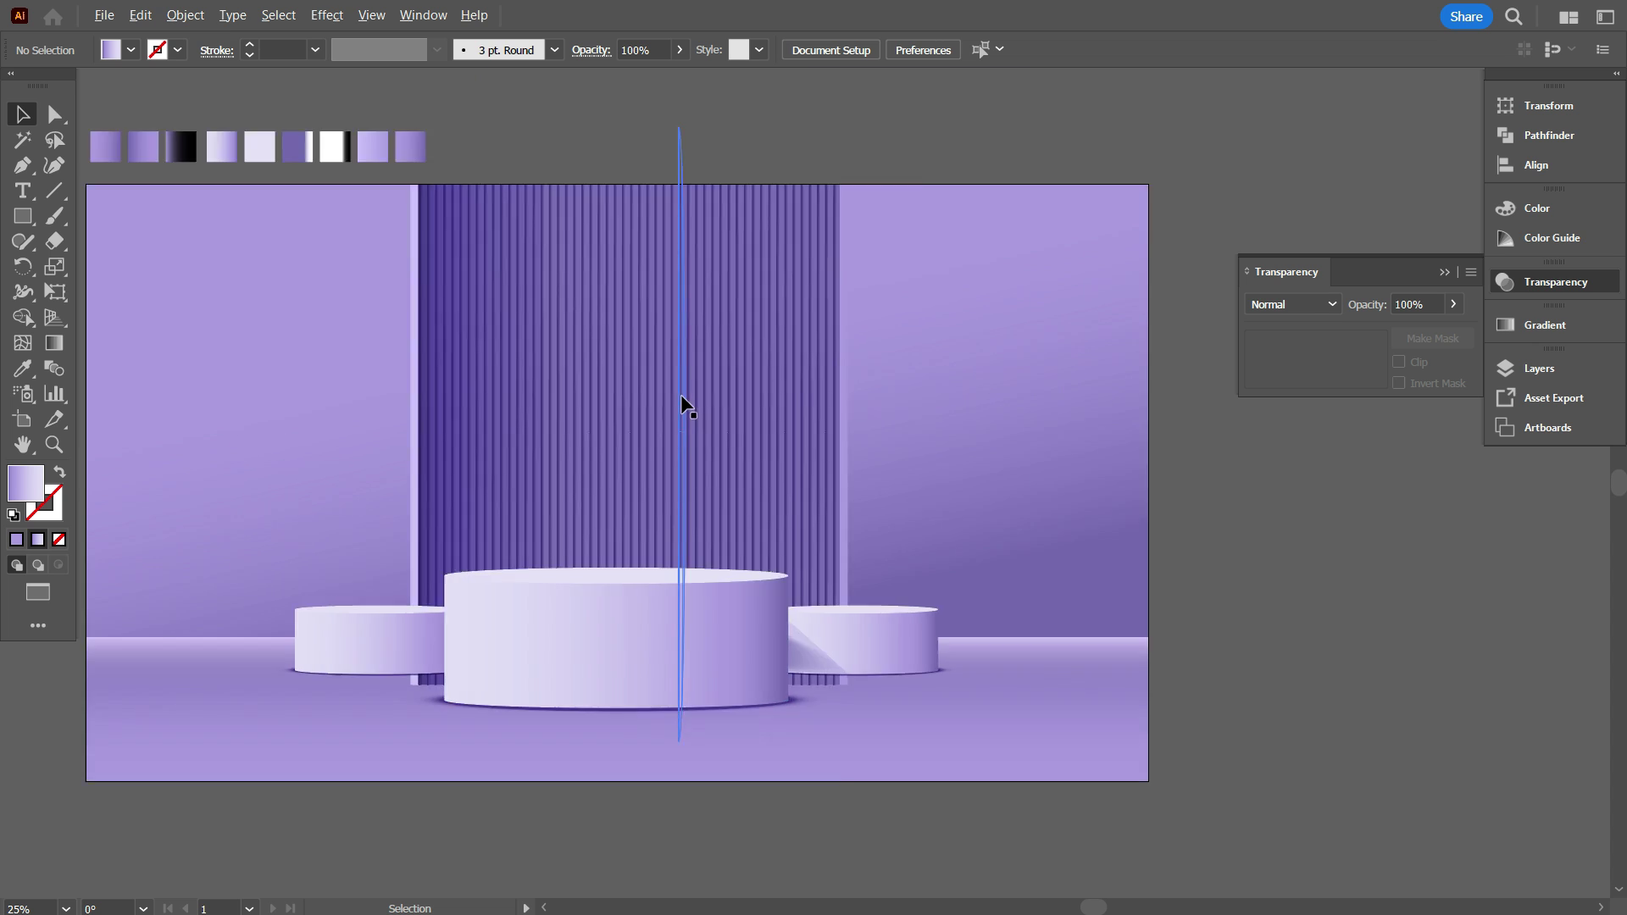
scroll(680, 394, "up", 2)
left_click(808, 449)
left_click_drag(601, 768, 617, 696)
scroll(649, 746, "down", 1)
scroll(672, 746, "down", 2)
left_click(717, 824)
Center the ribbed panel group horizontally on the artboard
scroll(536, 544, "up", 2)
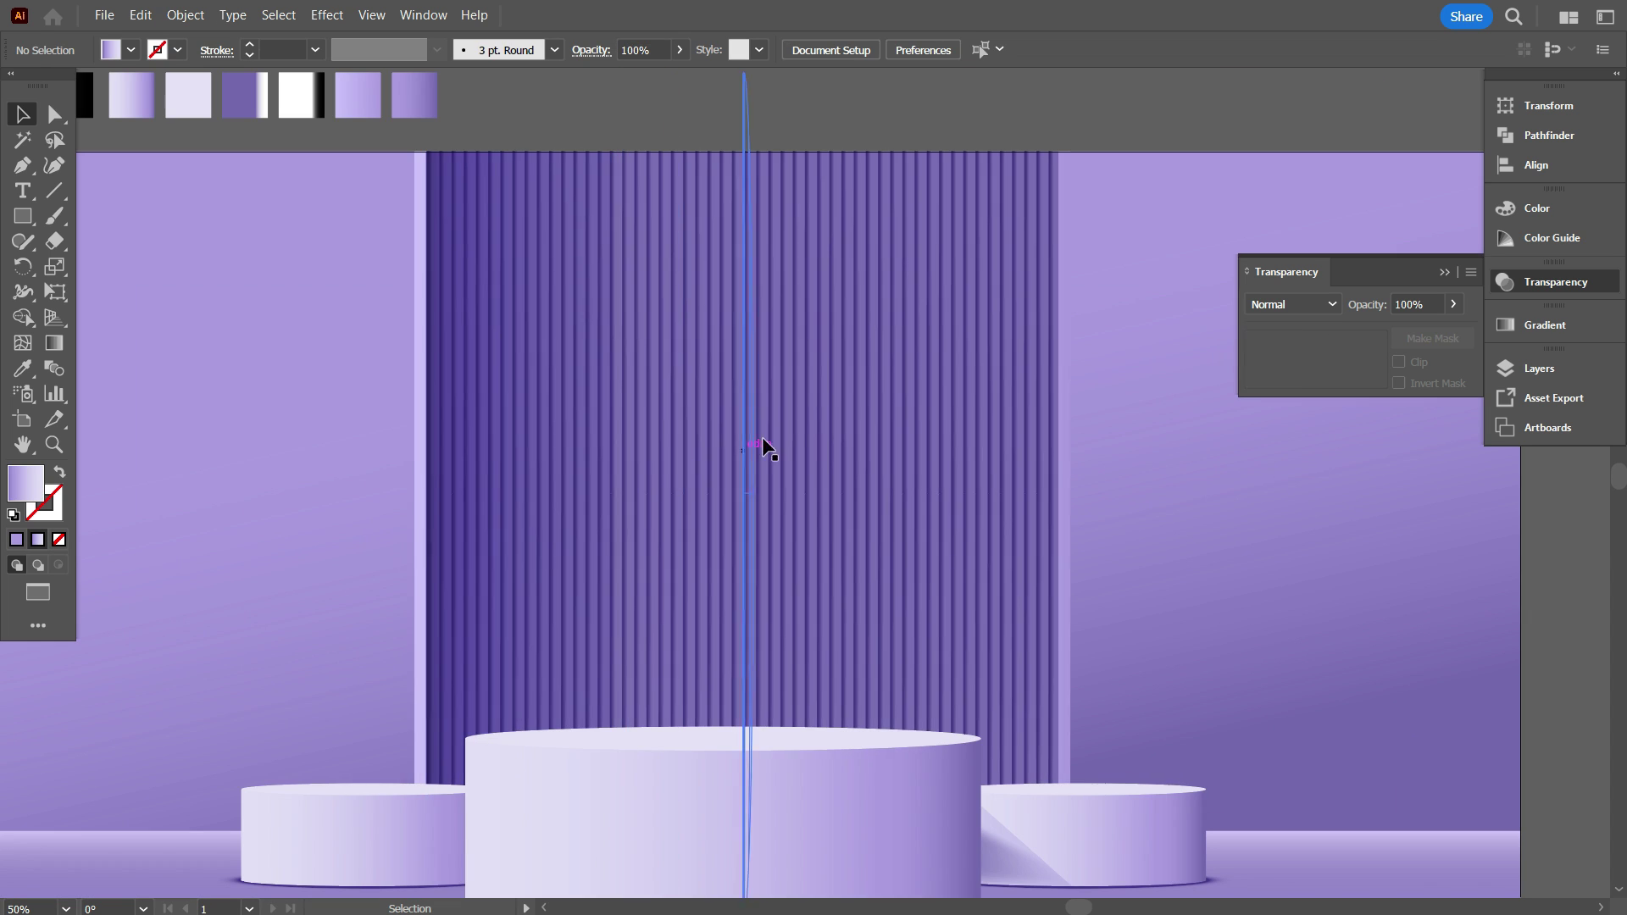
left_click(712, 345)
scroll(712, 373, "down", 4)
left_click(824, 712)
scroll(825, 716, "down", 2)
scroll(825, 717, "up", 1)
left_click(806, 475)
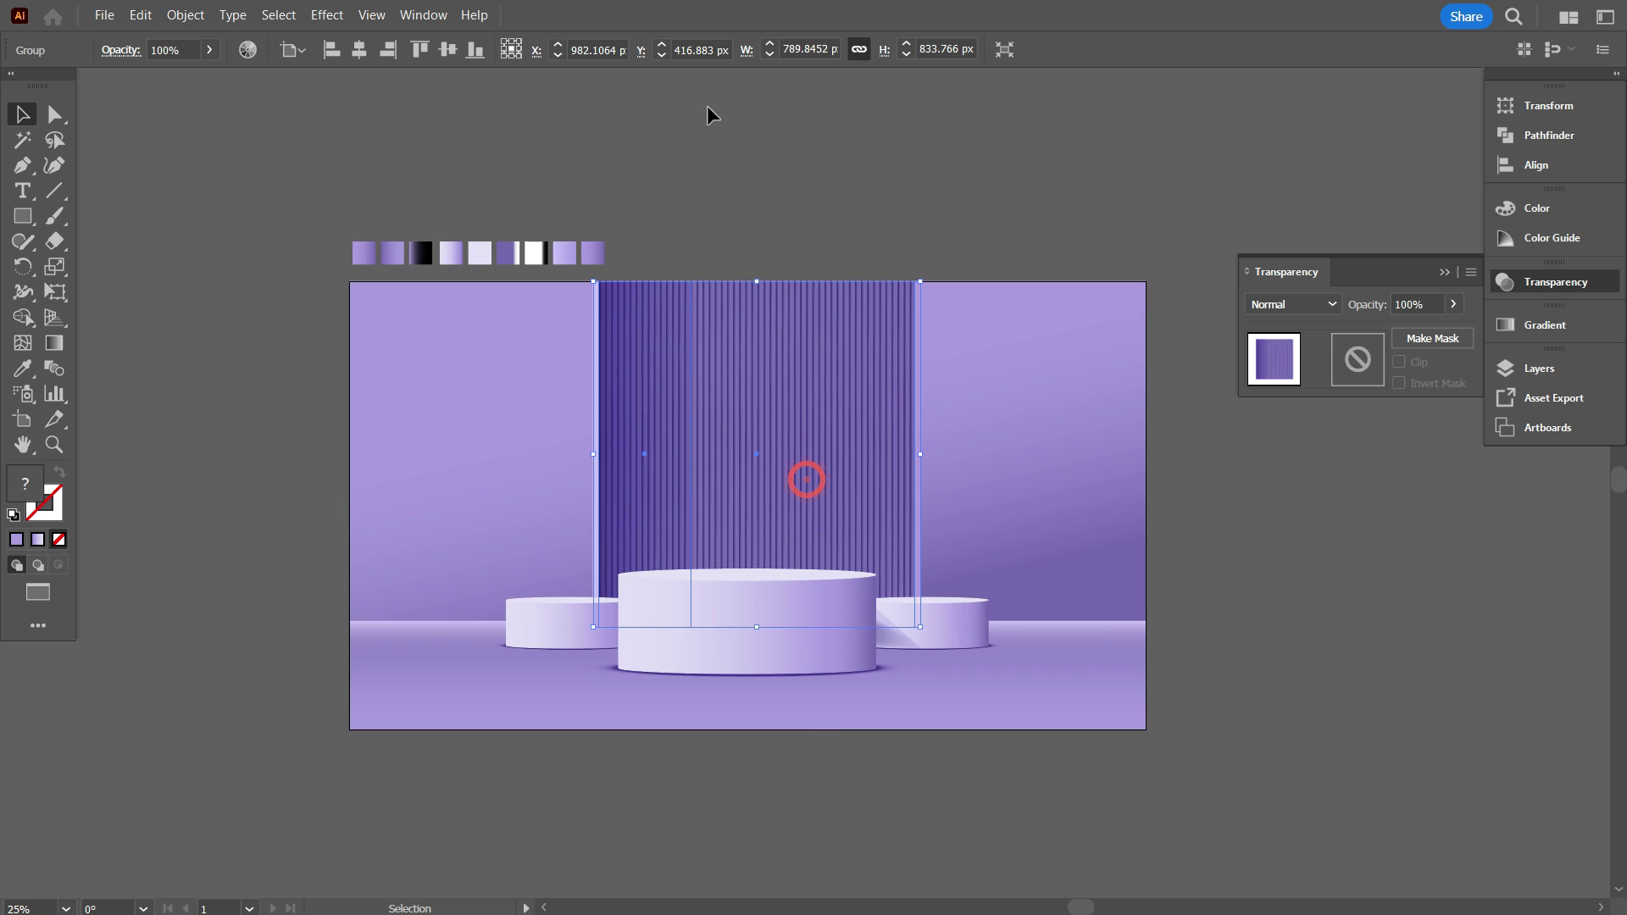
left_click(714, 115)
Ungroup the ribbed panel and pull in the light gradient rectangle's left edge to leave only a thin highlight
left_click(715, 480)
right_click(715, 474)
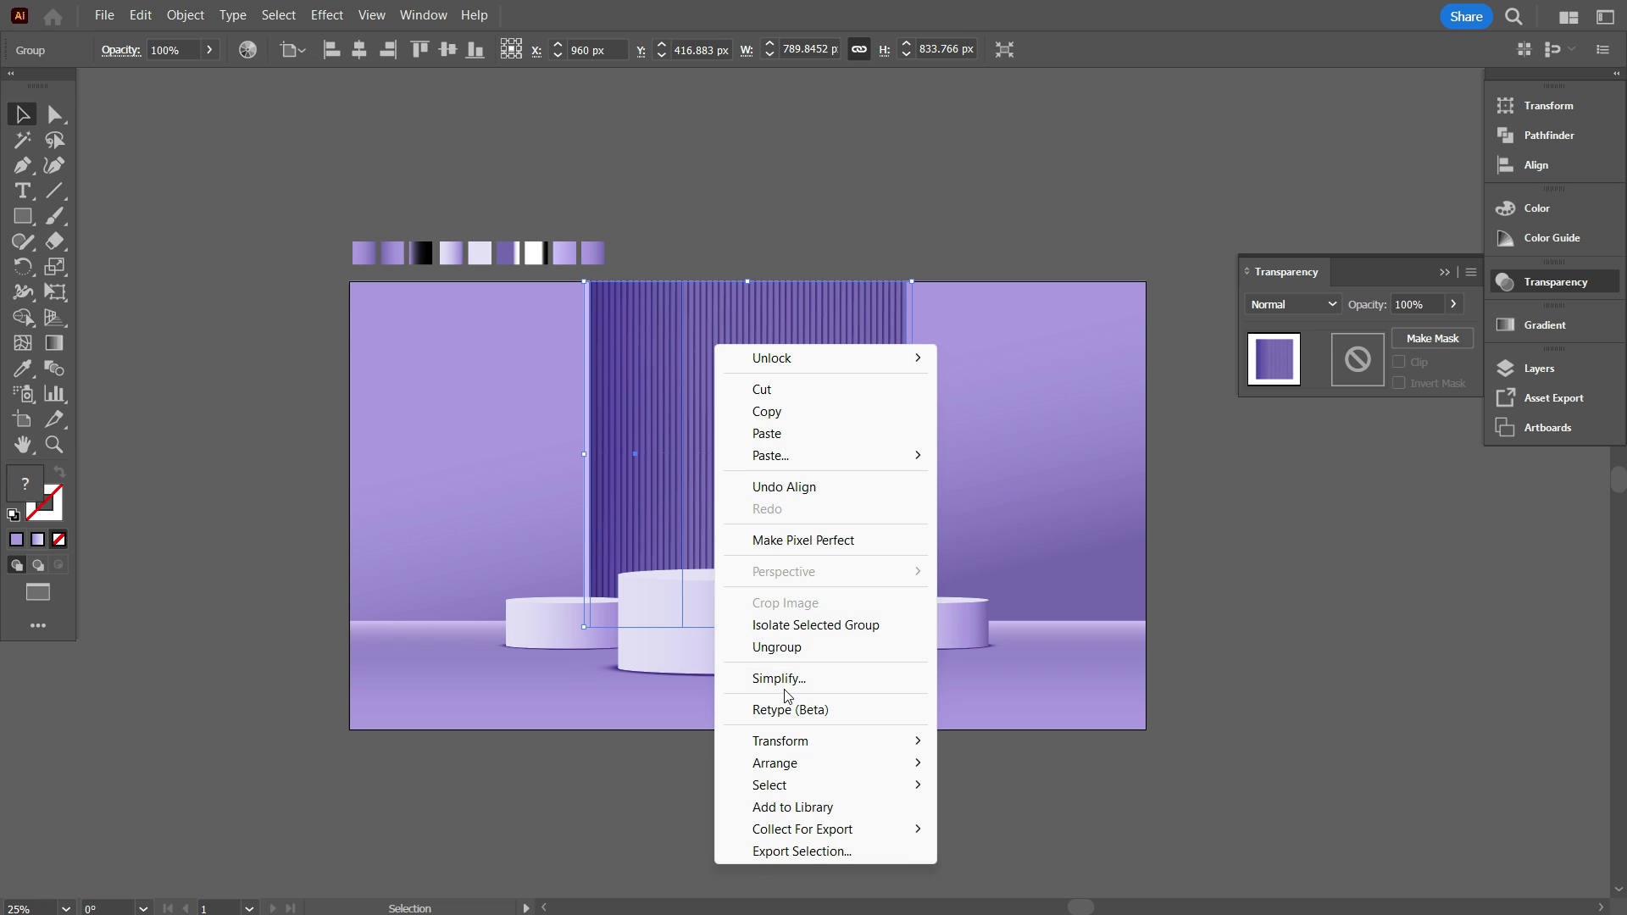
left_click(787, 651)
key("ctrl+shift+a")
scroll(566, 483, "up", 4)
left_click(652, 462)
scroll(649, 458, "up", 1)
left_click_drag(646, 408, 660, 416)
scroll(628, 444, "down", 3)
scroll(820, 688, "down", 2)
left_click(820, 730)
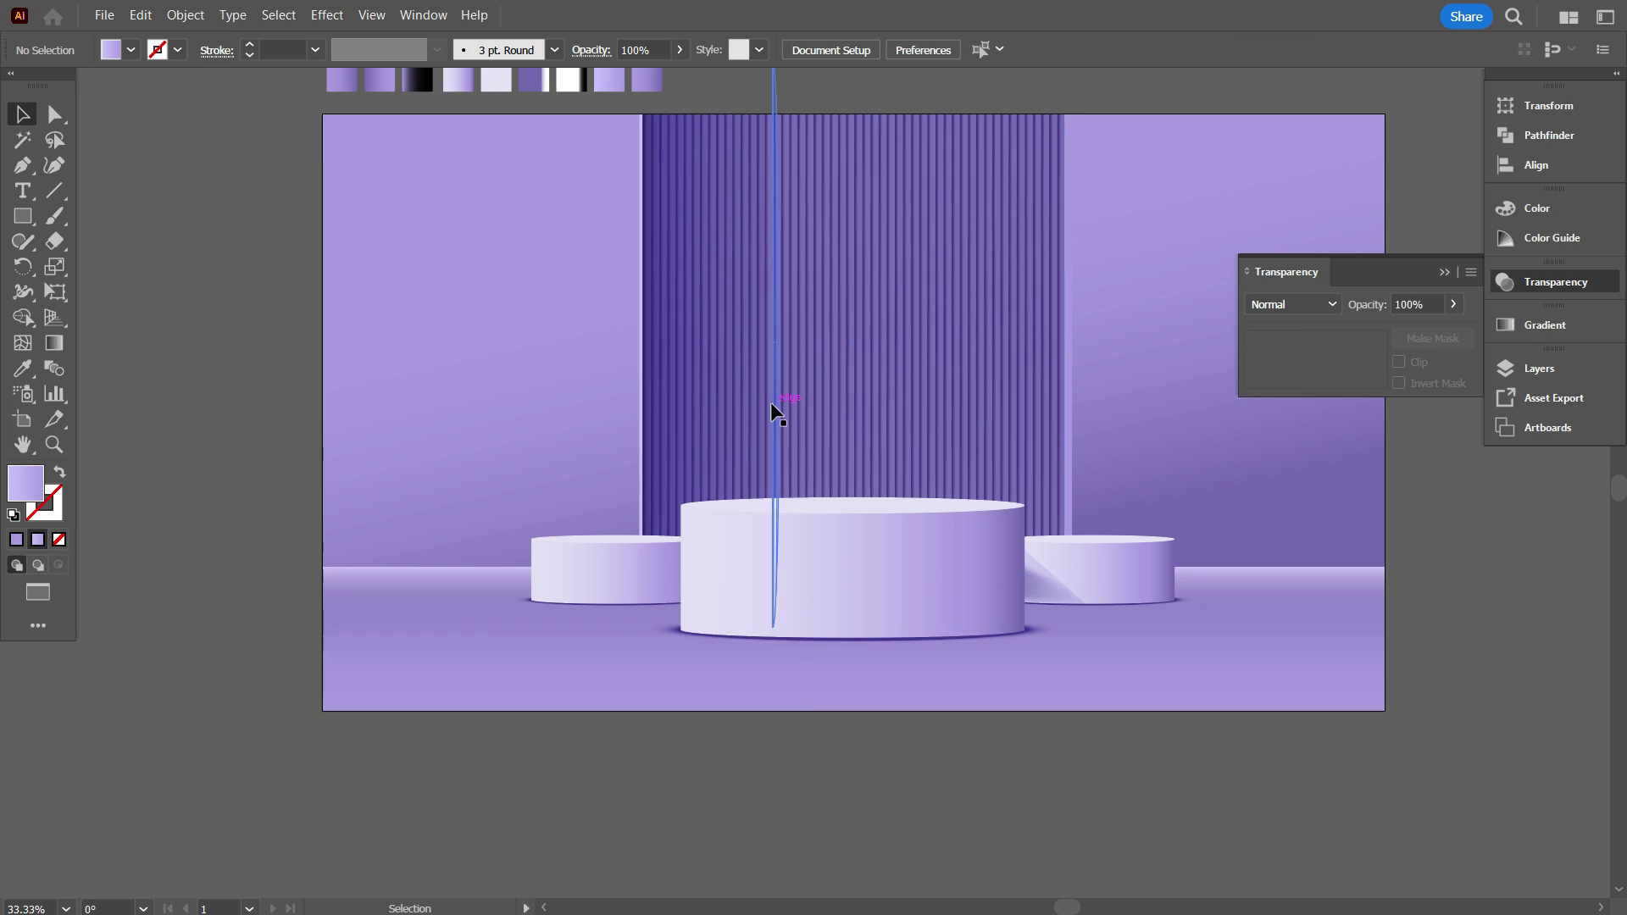
Set the dark ribbed group's opacity to 60%
left_click(773, 397)
left_click(1430, 304)
type("70")
key("Return")
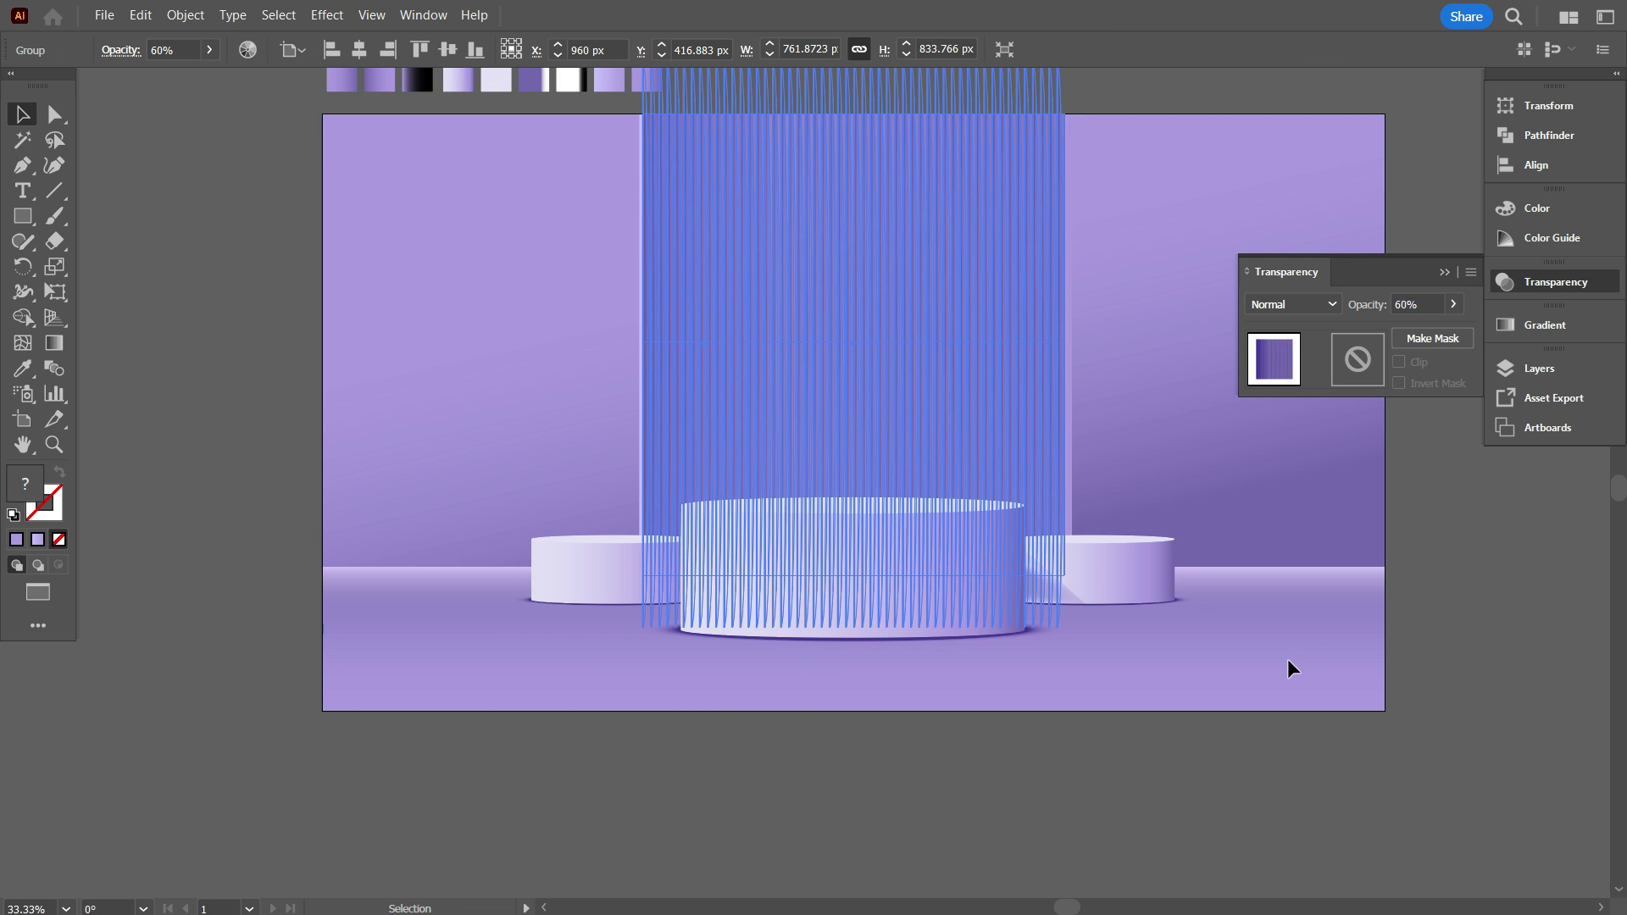
left_click(806, 810)
scroll(803, 805, "down", 2)
scroll(865, 739, "up", 1)
scroll(866, 741, "down", 1)
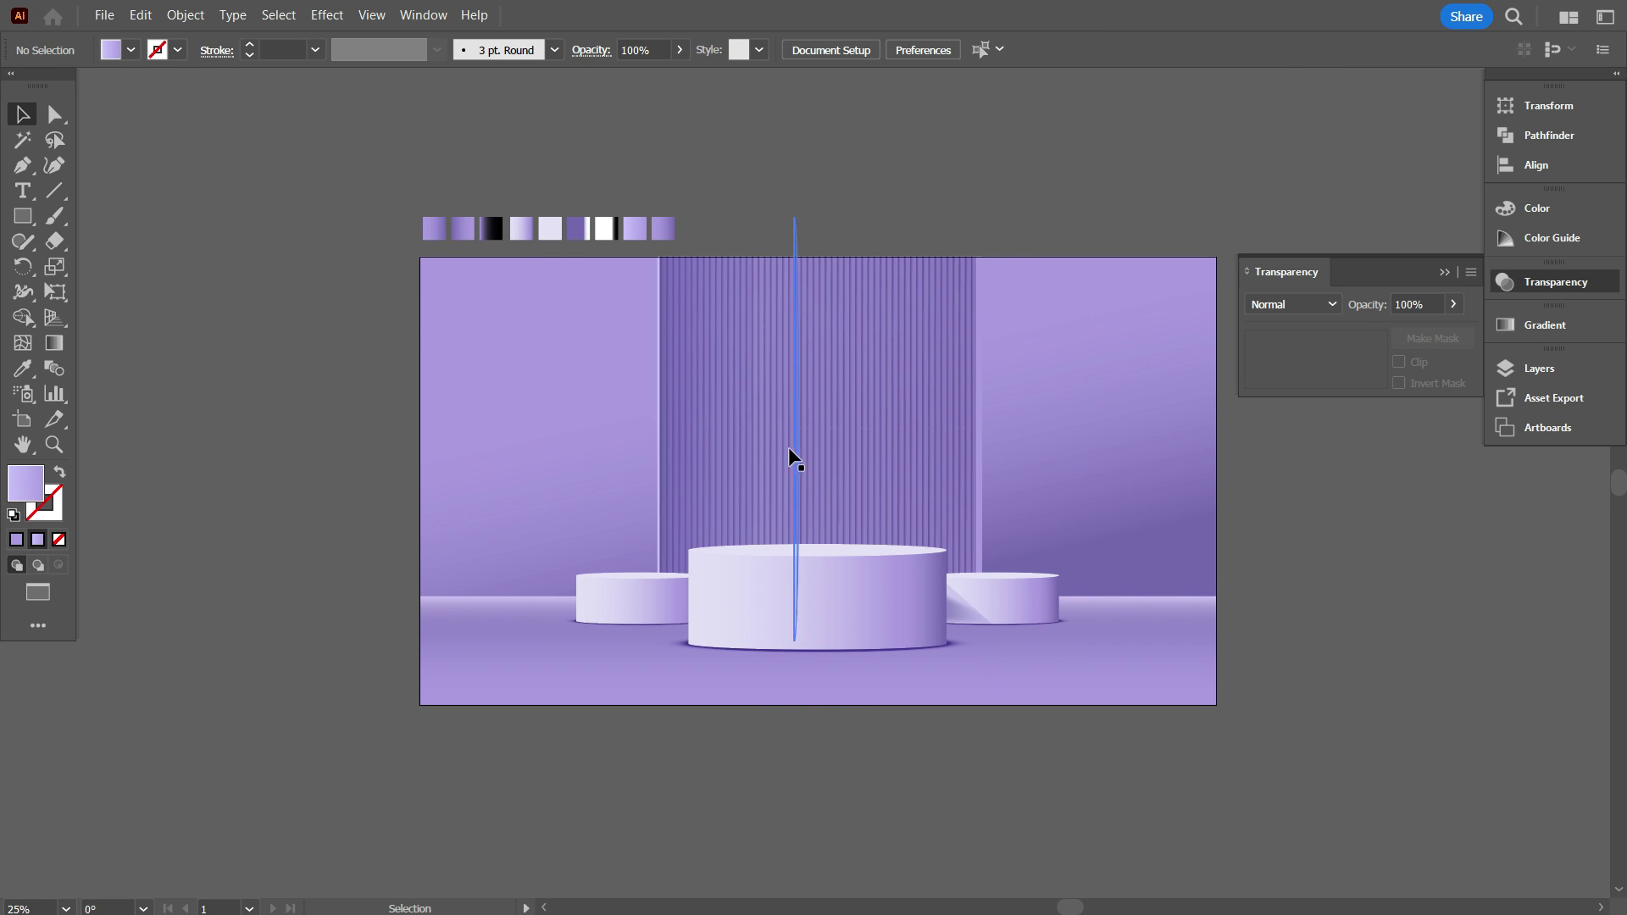
Delete the two curved brush strokes crossing and beside the scene's left side
scroll(789, 449, "down", 2)
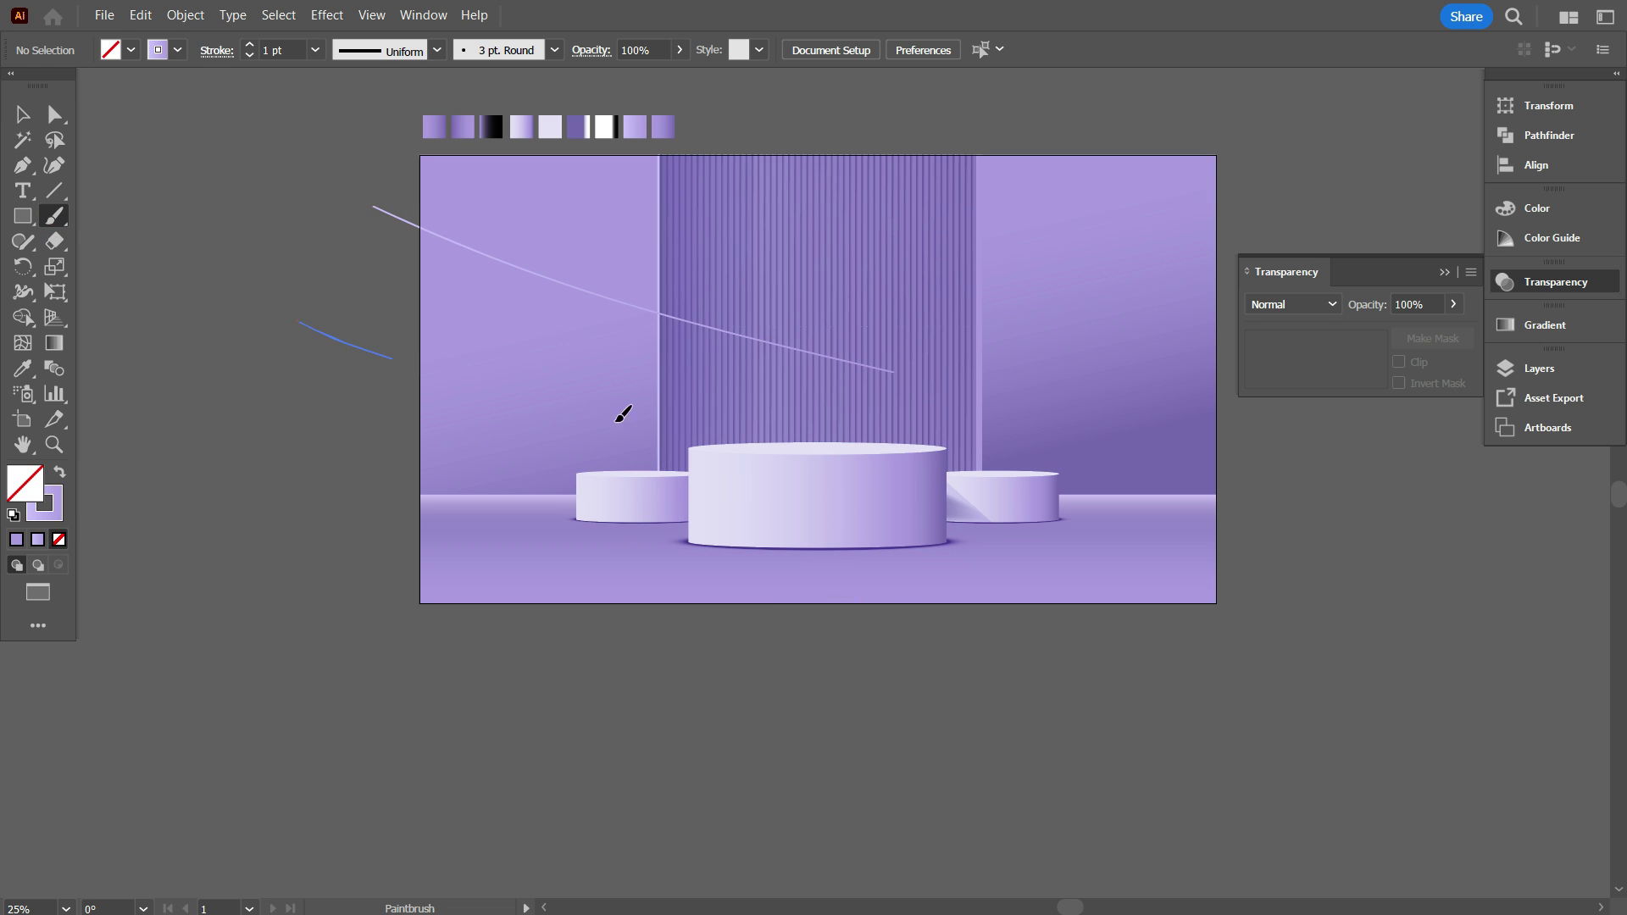
left_click_drag(310, 411, 312, 410)
key("Delete")
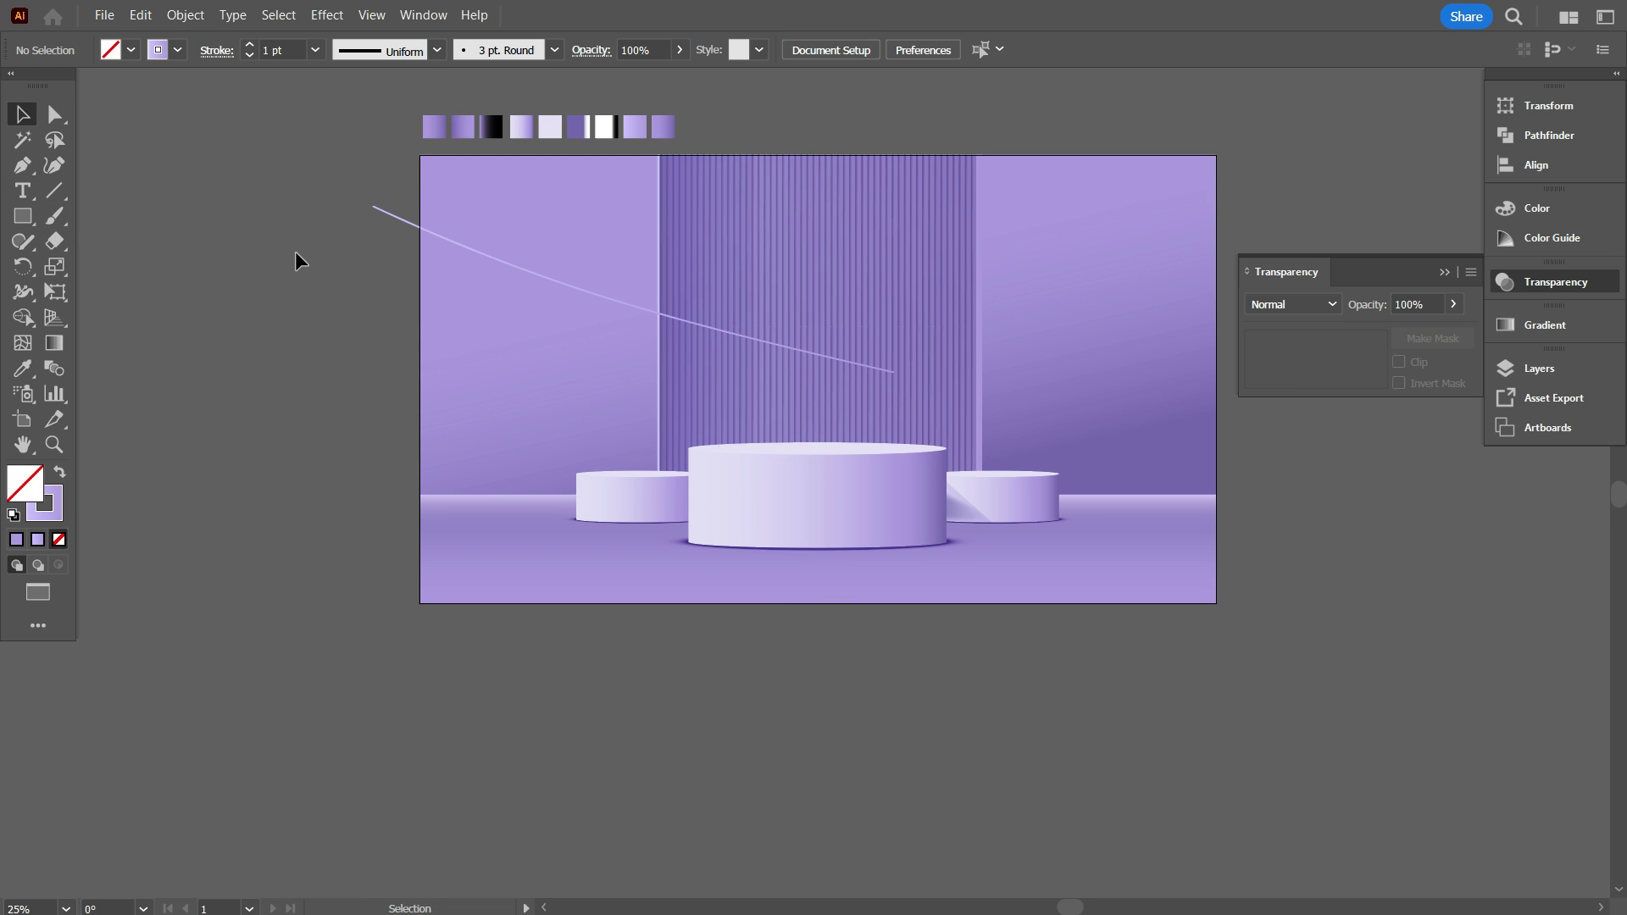
left_click_drag(320, 152, 391, 259)
key("Delete")
Draw a rectangle about 1427 by 457 px below the artboard, filled with ffffff and without a stroke
scroll(387, 419, "down", 1)
scroll(396, 494, "down", 1)
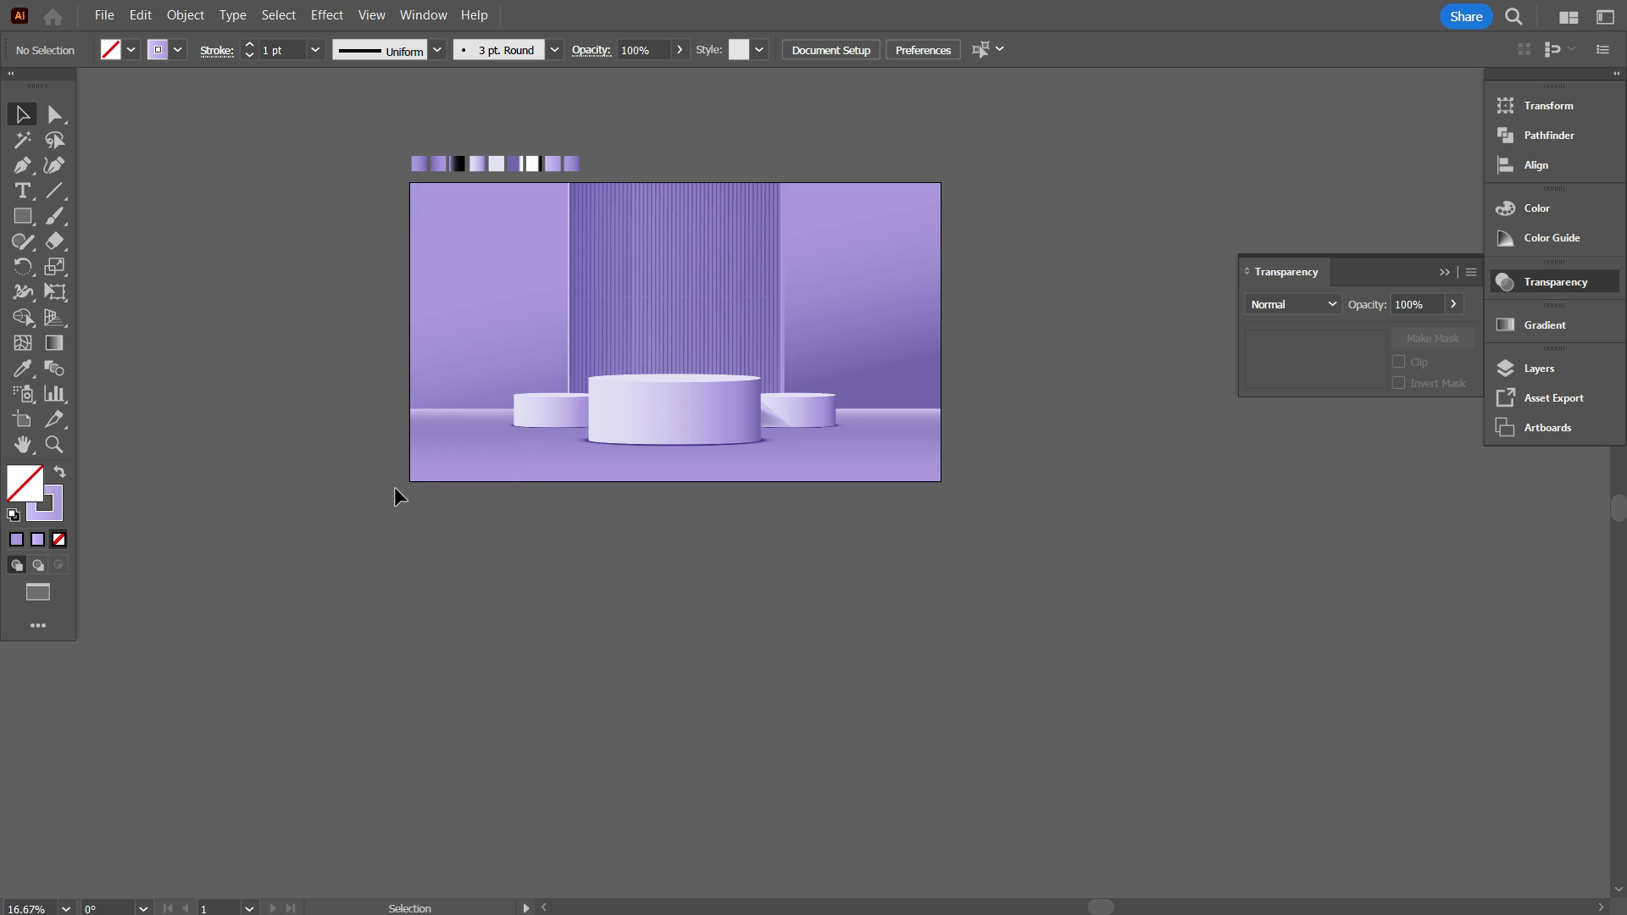
scroll(404, 483, "up", 1)
scroll(410, 459, "down", 1)
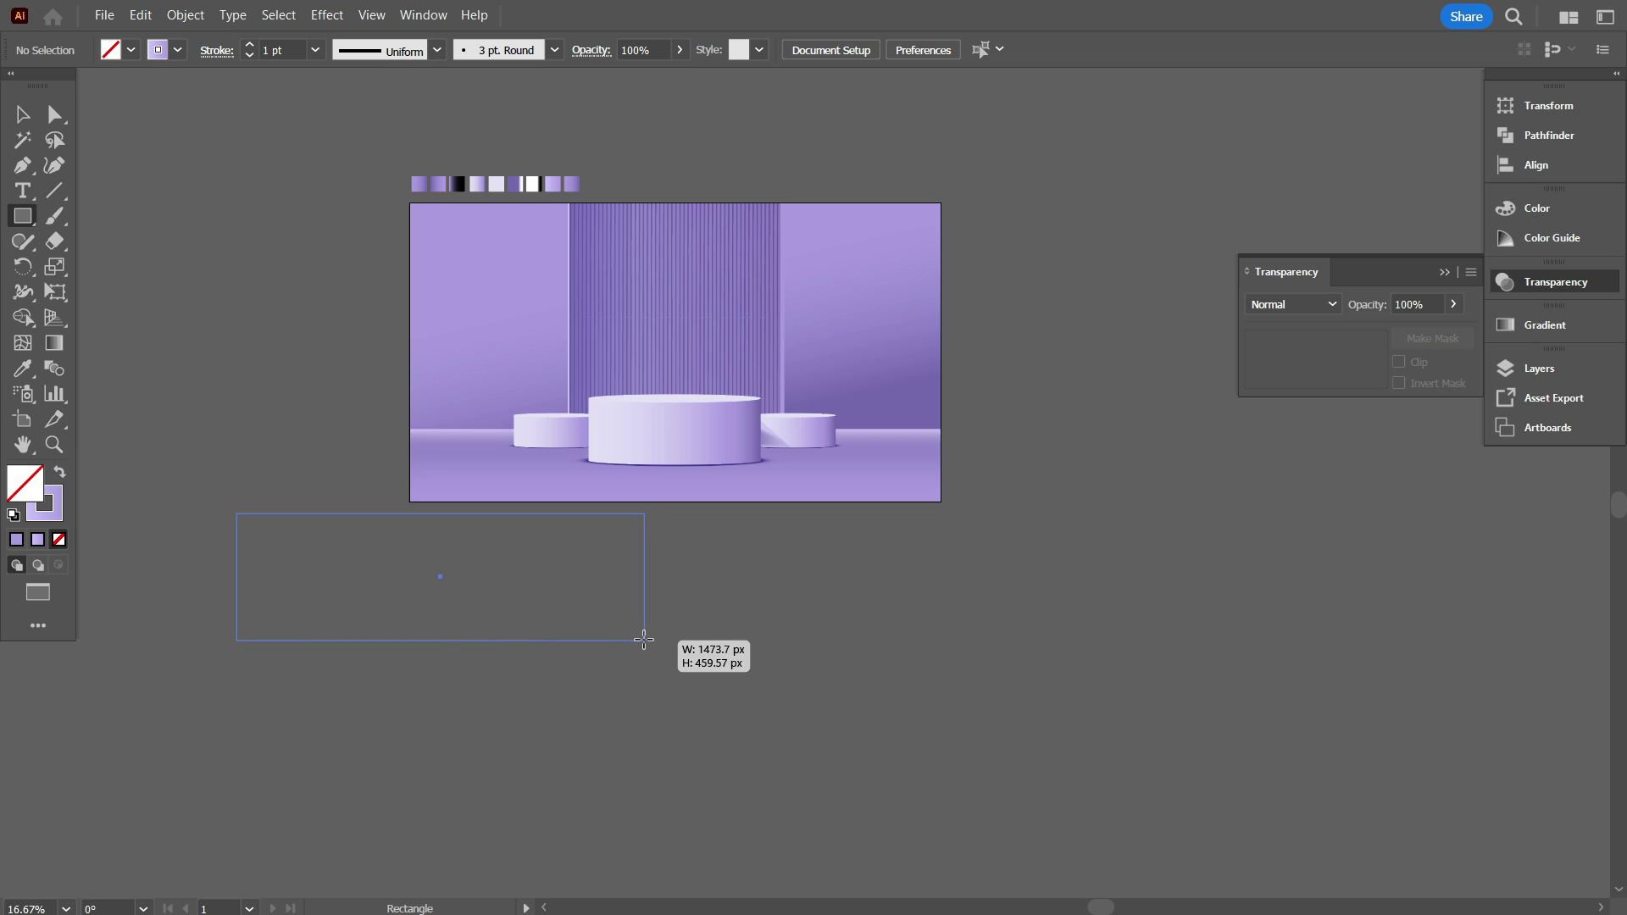
left_click(18, 539)
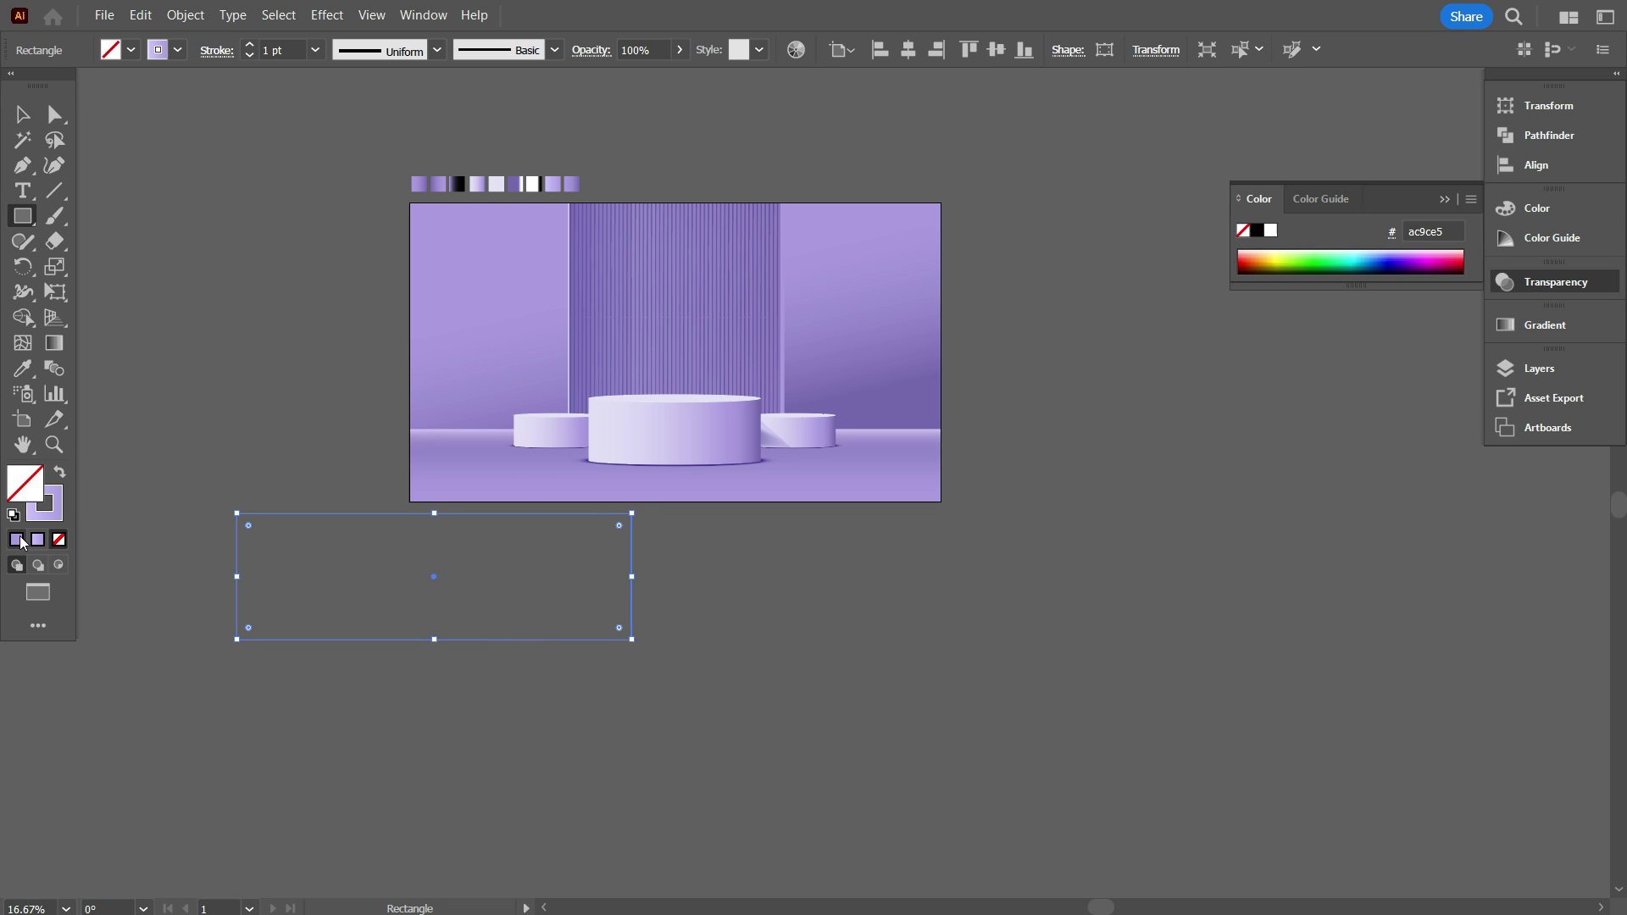
double_click(26, 483)
left_click_drag(930, 567, 863, 530)
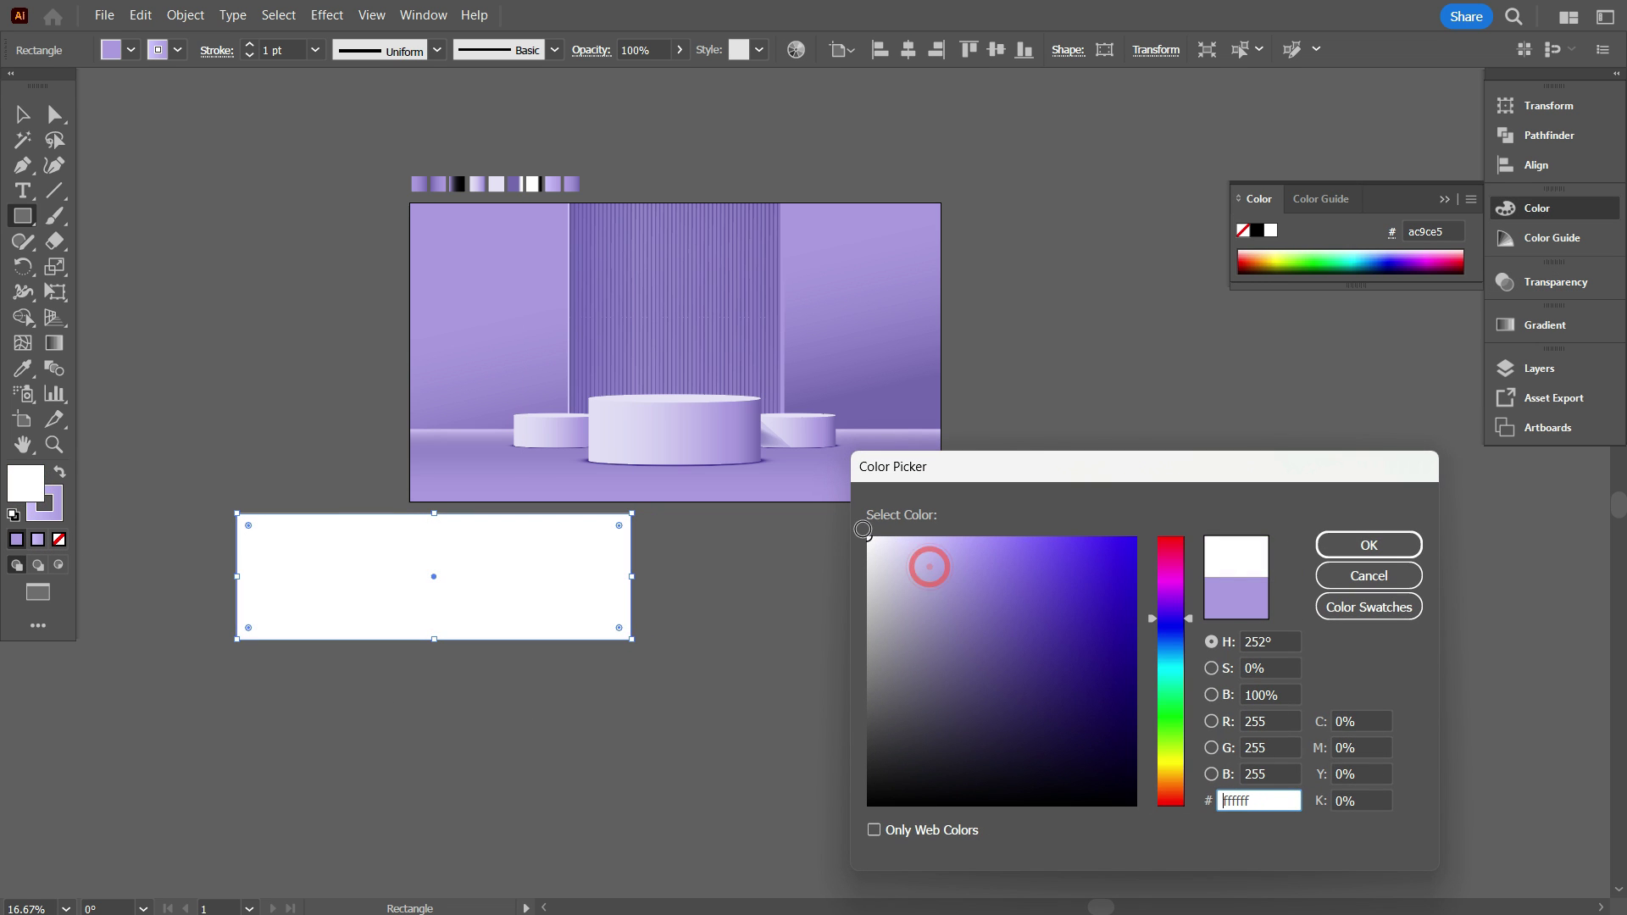
left_click(1368, 545)
left_click(176, 52)
left_click(155, 261)
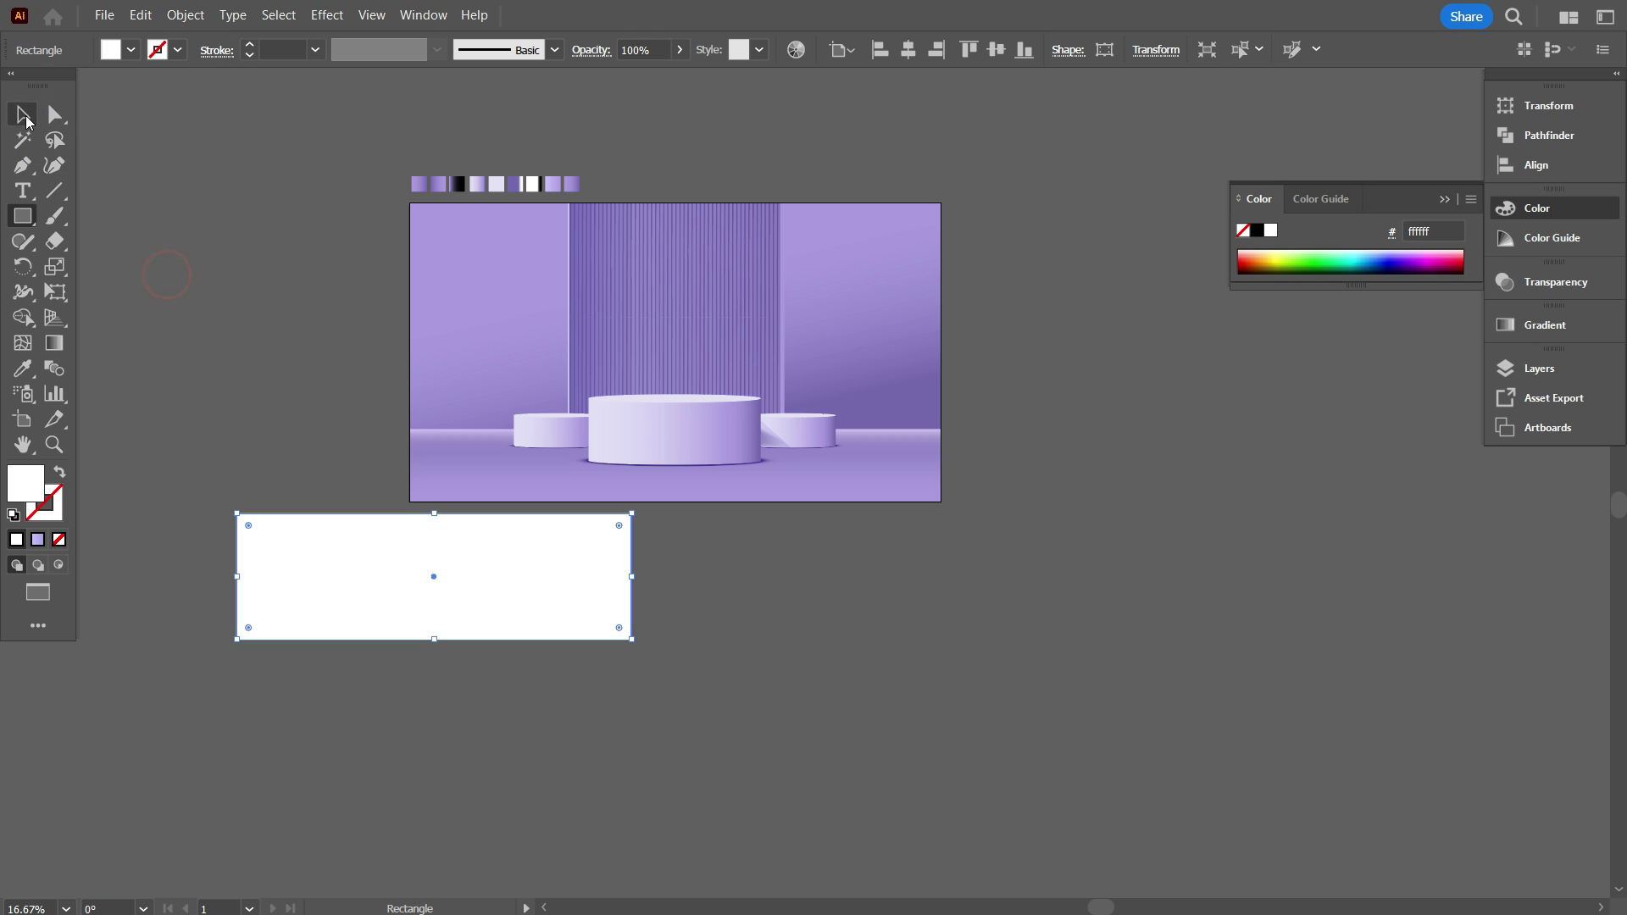
Move the white rectangle farther down, clear of the artboard
left_click(24, 115)
left_click(344, 372)
scroll(348, 381, "down", 8)
left_click_drag(418, 429, 618, 549)
left_click(583, 681)
scroll(621, 706, "up", 1)
left_click(713, 472)
scroll(745, 509, "up", 1)
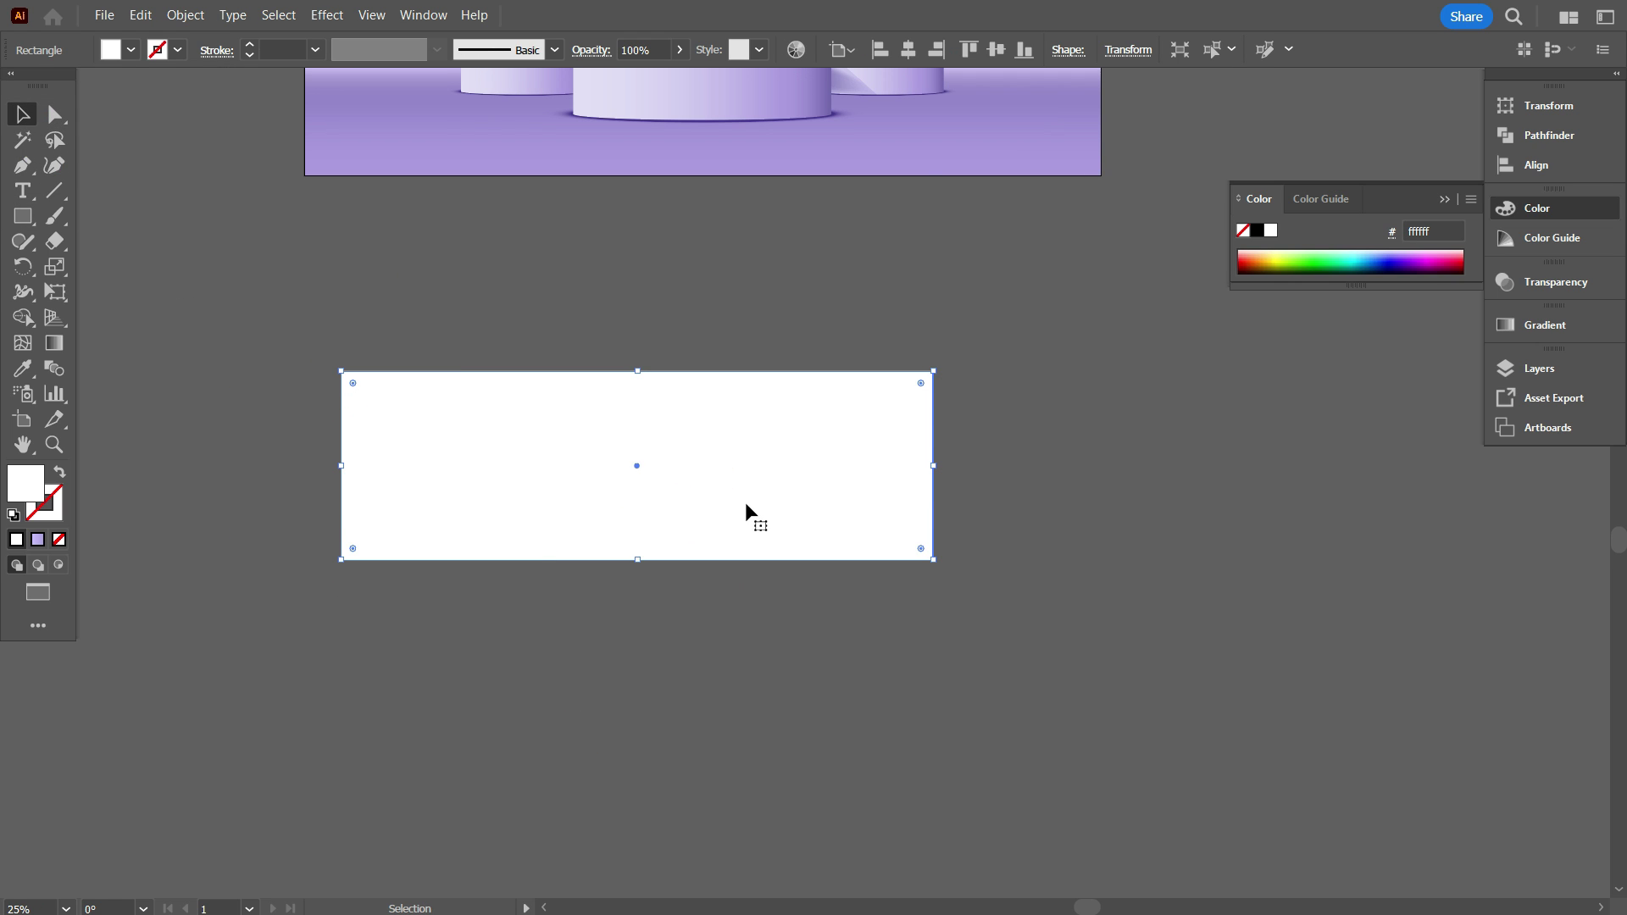
Set the rectangle's fill color to 000000
double_click(30, 491)
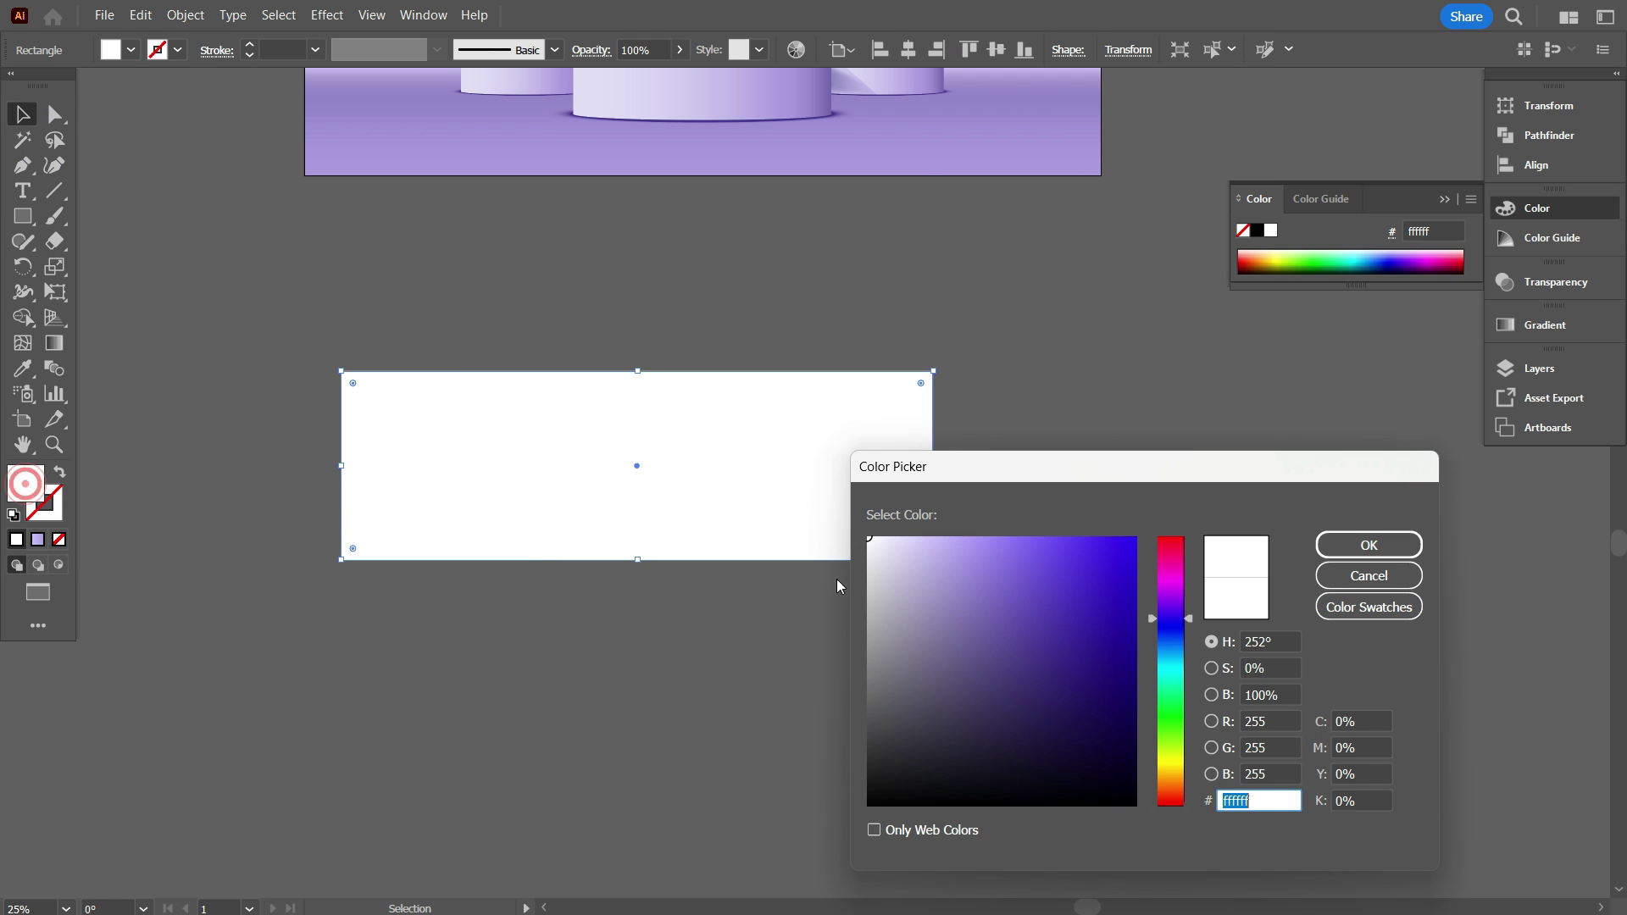
type("000000")
left_click(1353, 549)
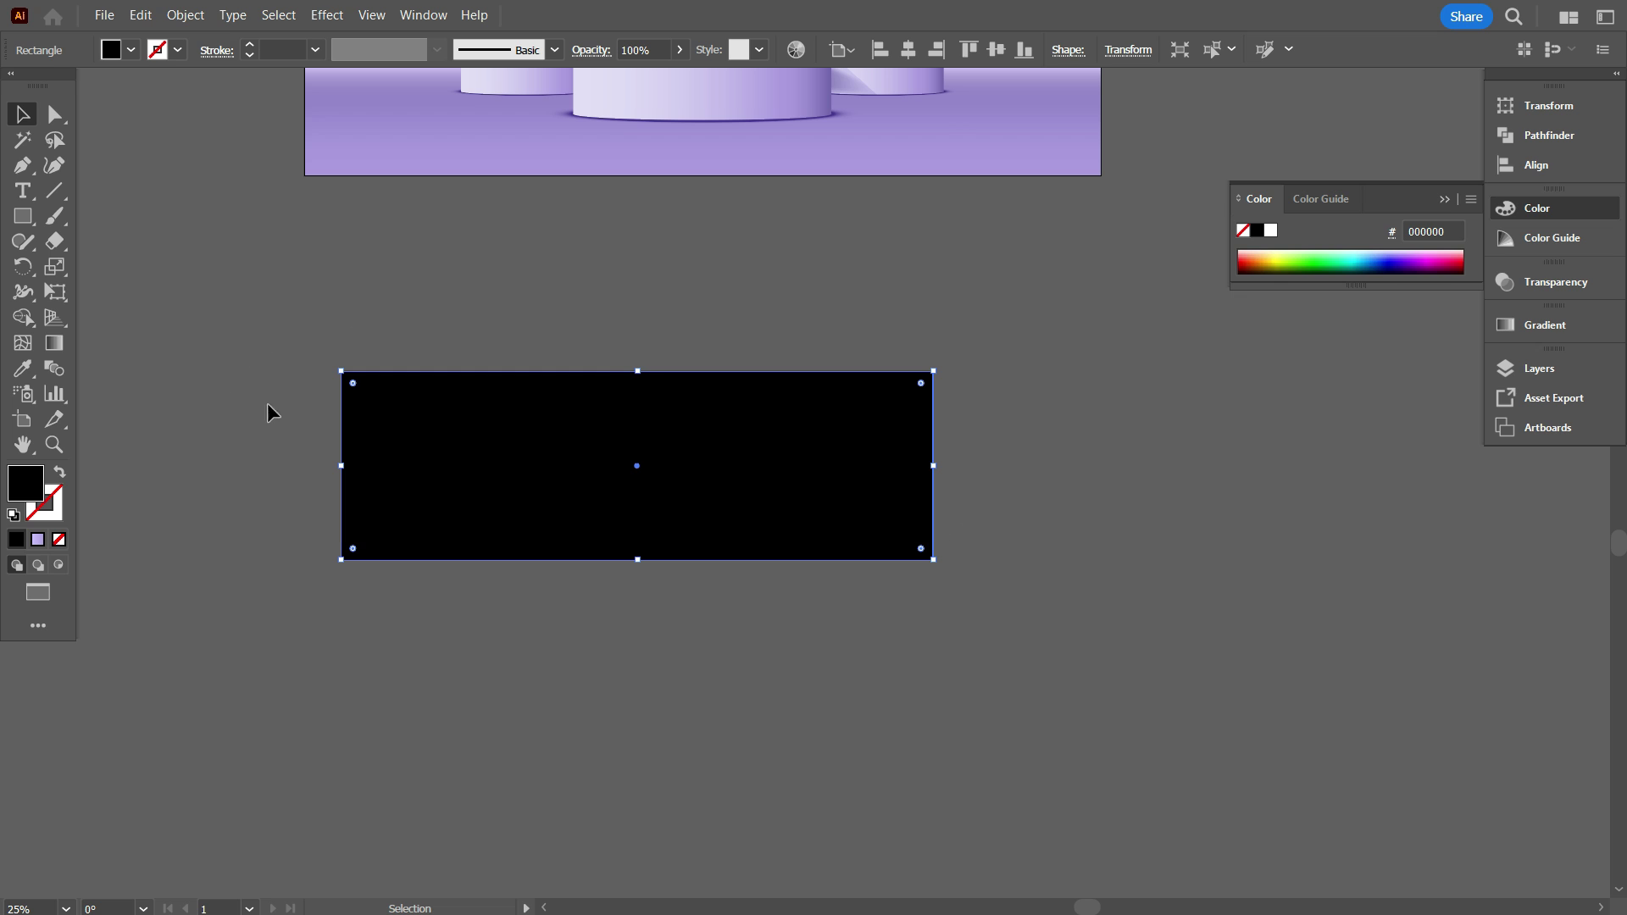
Add a mesh line across the middle of the black rectangle and color its left-edge mesh point ffffff
left_click(343, 465)
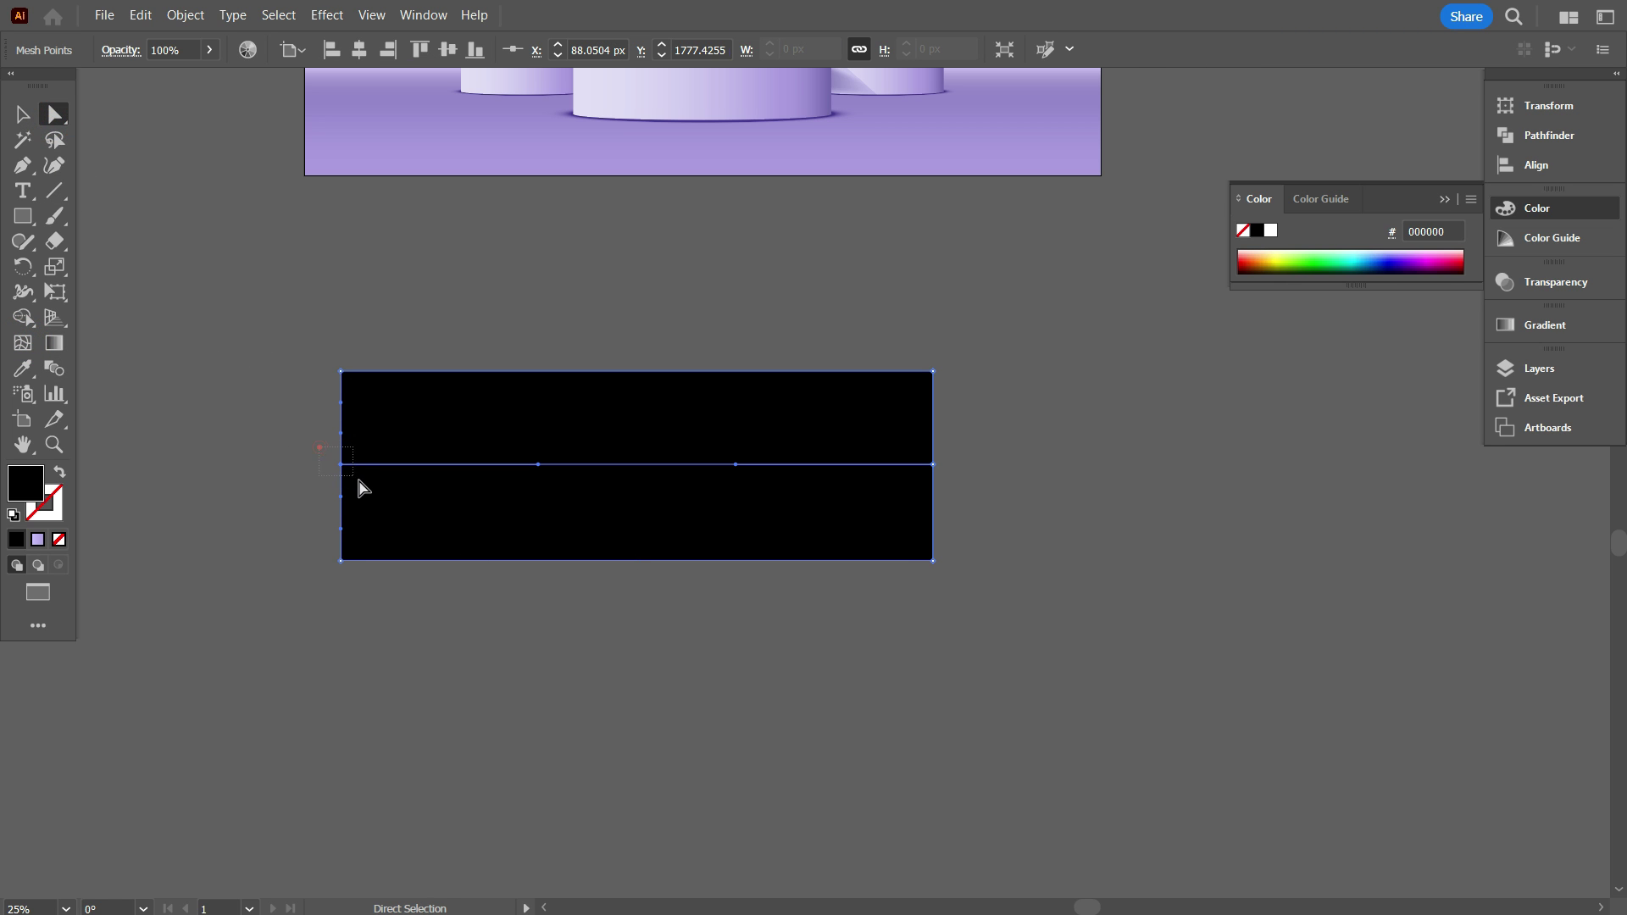
double_click(29, 483)
left_click(952, 588)
left_click_drag(951, 588, 839, 488)
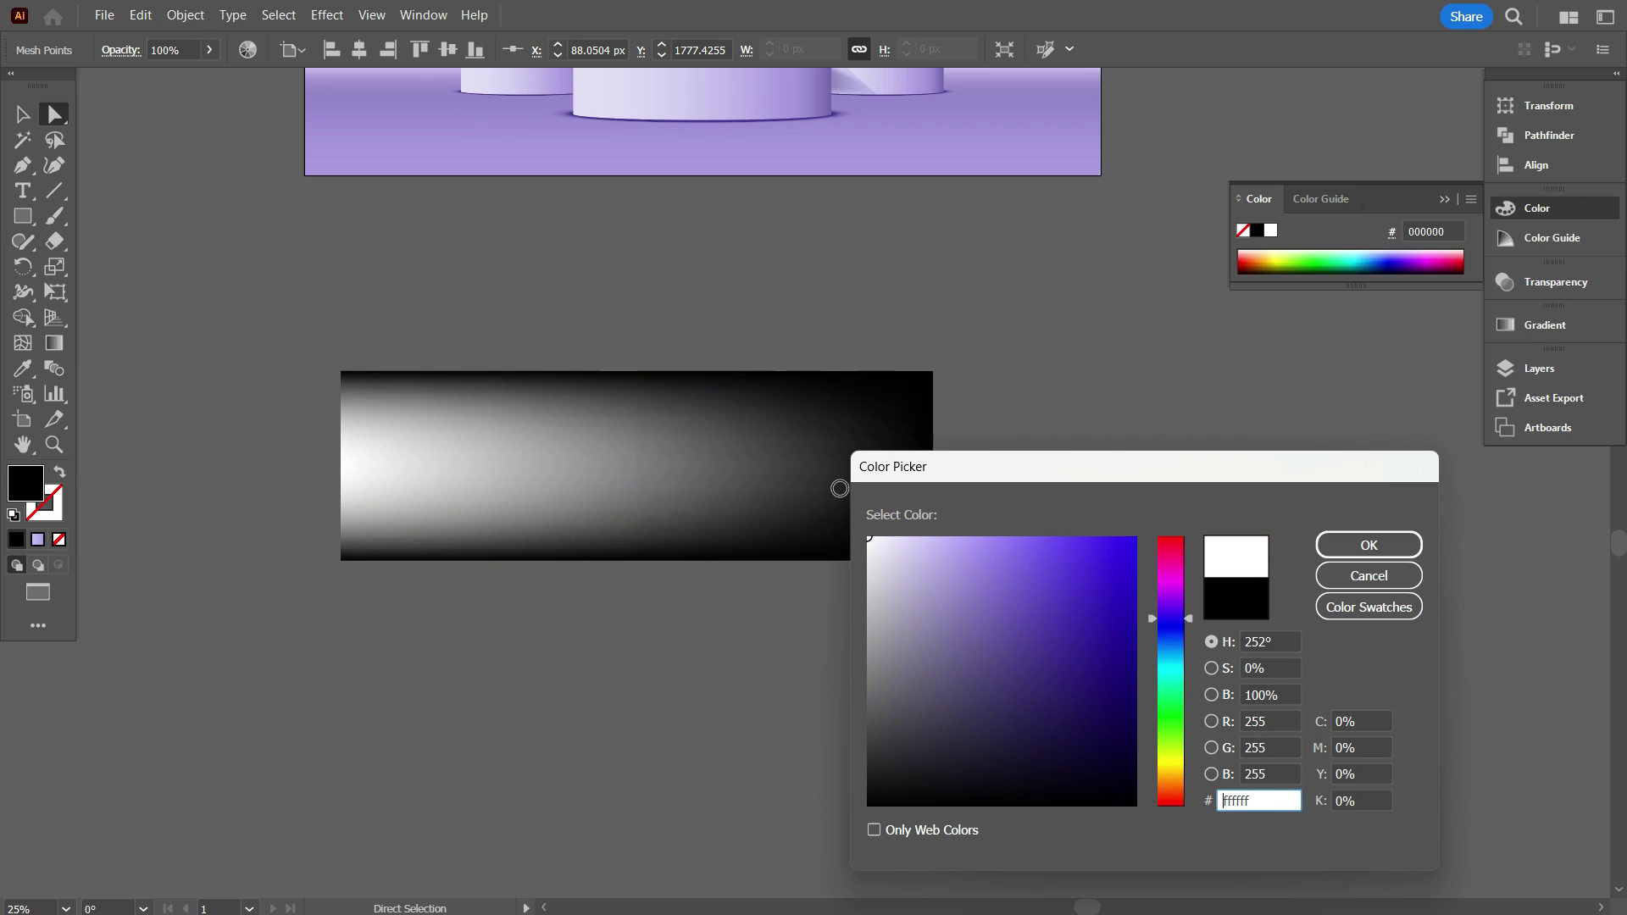
left_click(1354, 551)
Make two narrow copies of the mesh, about 1123 by 197 px, staggered over and below its lower edge
key("v")
left_click_drag(494, 507, 524, 603)
left_click_drag(652, 649, 765, 539)
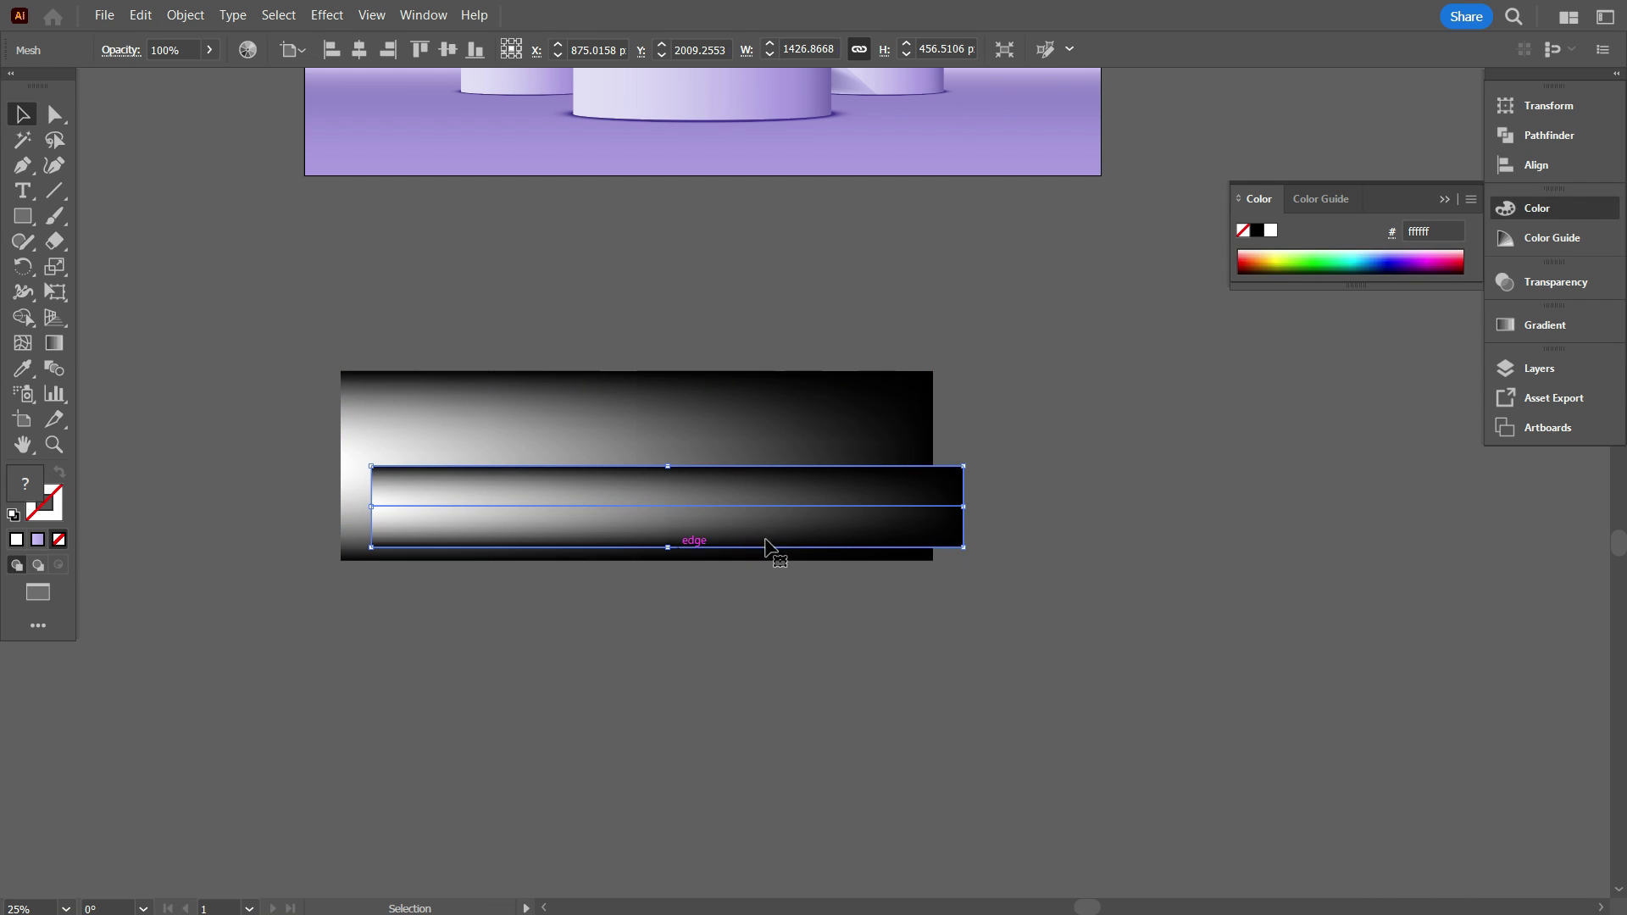
left_click_drag(922, 508, 837, 508)
left_click_drag(776, 520, 779, 573)
left_click_drag(567, 582, 585, 622)
left_click(617, 689)
scroll(664, 661, "down", 1)
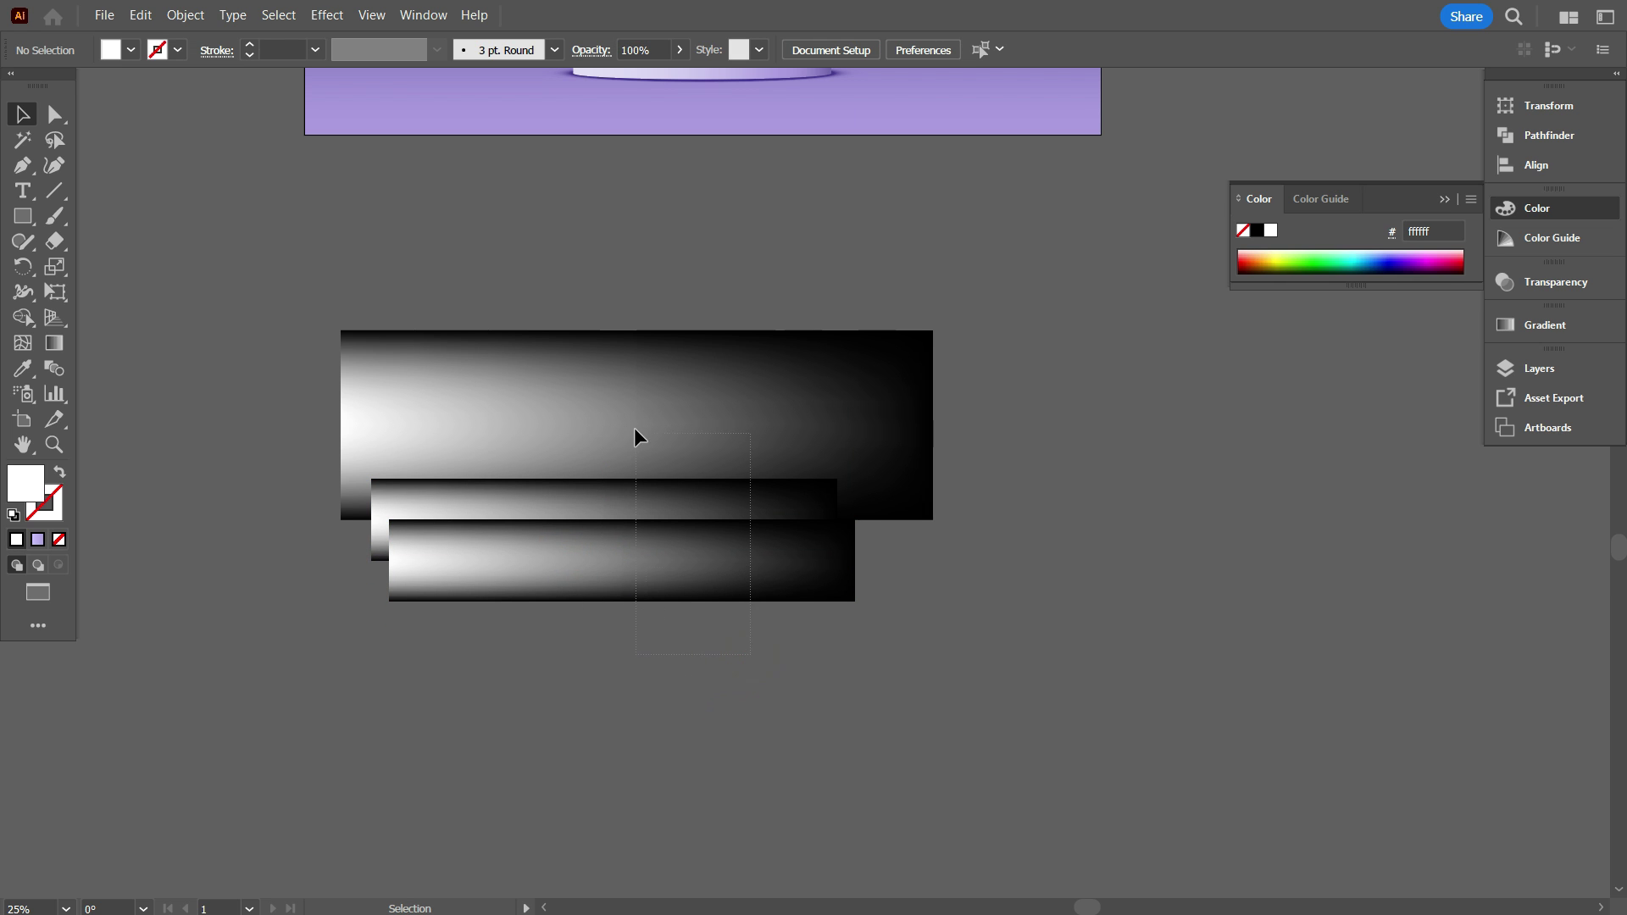
Set the blend mode of all three mesh rectangles to Screen
left_click_drag(636, 430, 637, 432)
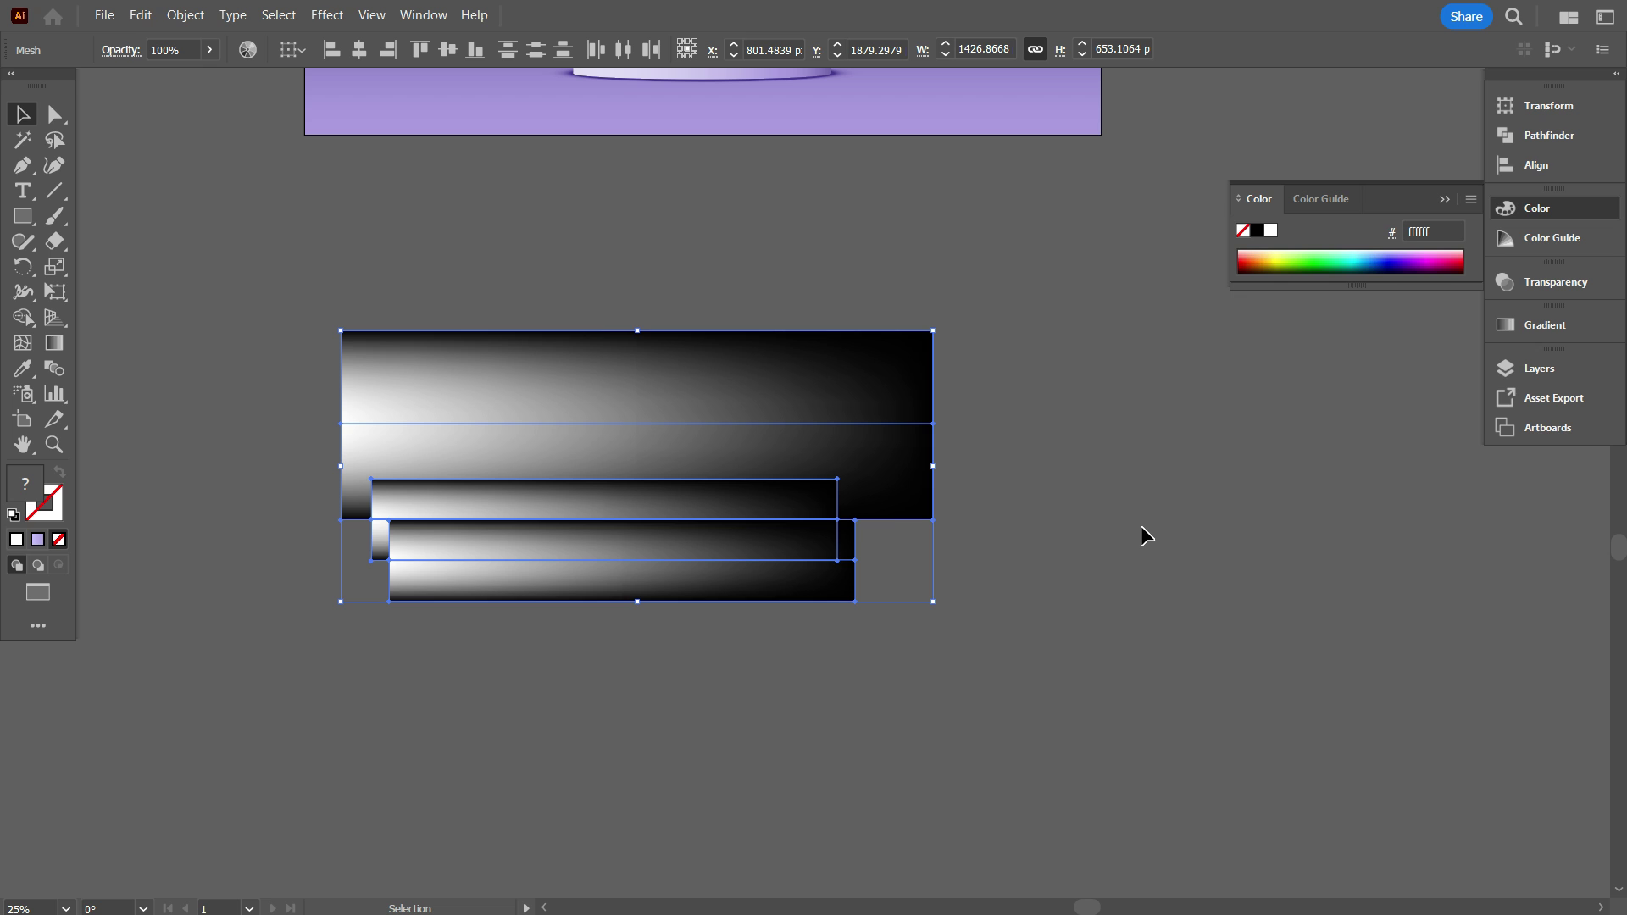
left_click(1555, 281)
left_click(1292, 304)
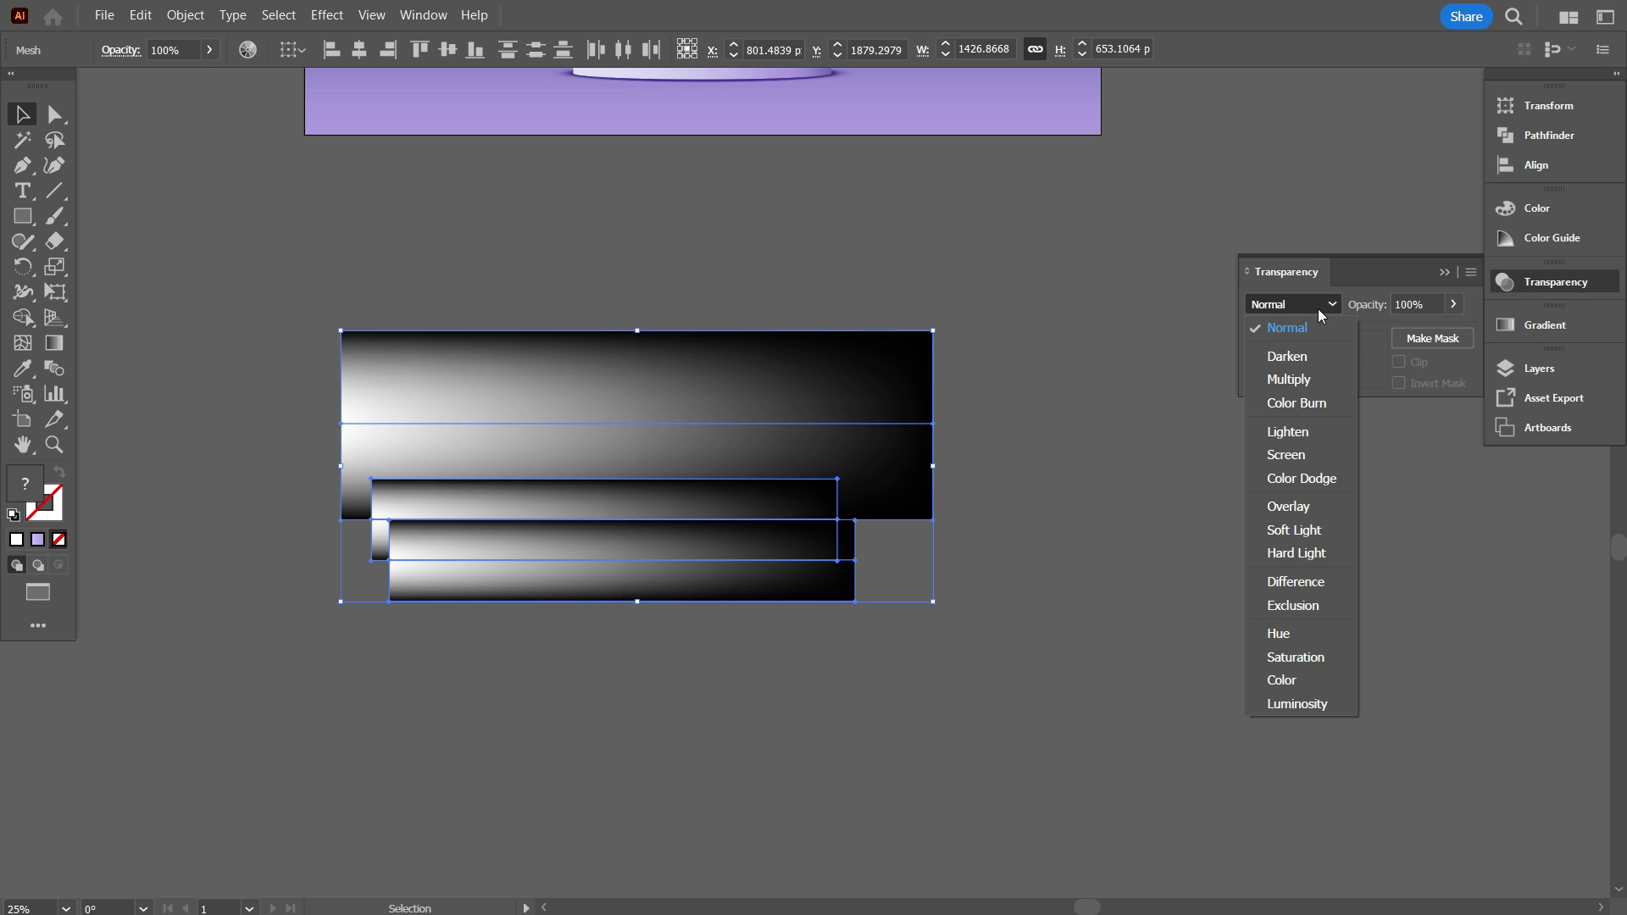
left_click(1290, 456)
left_click(1148, 597)
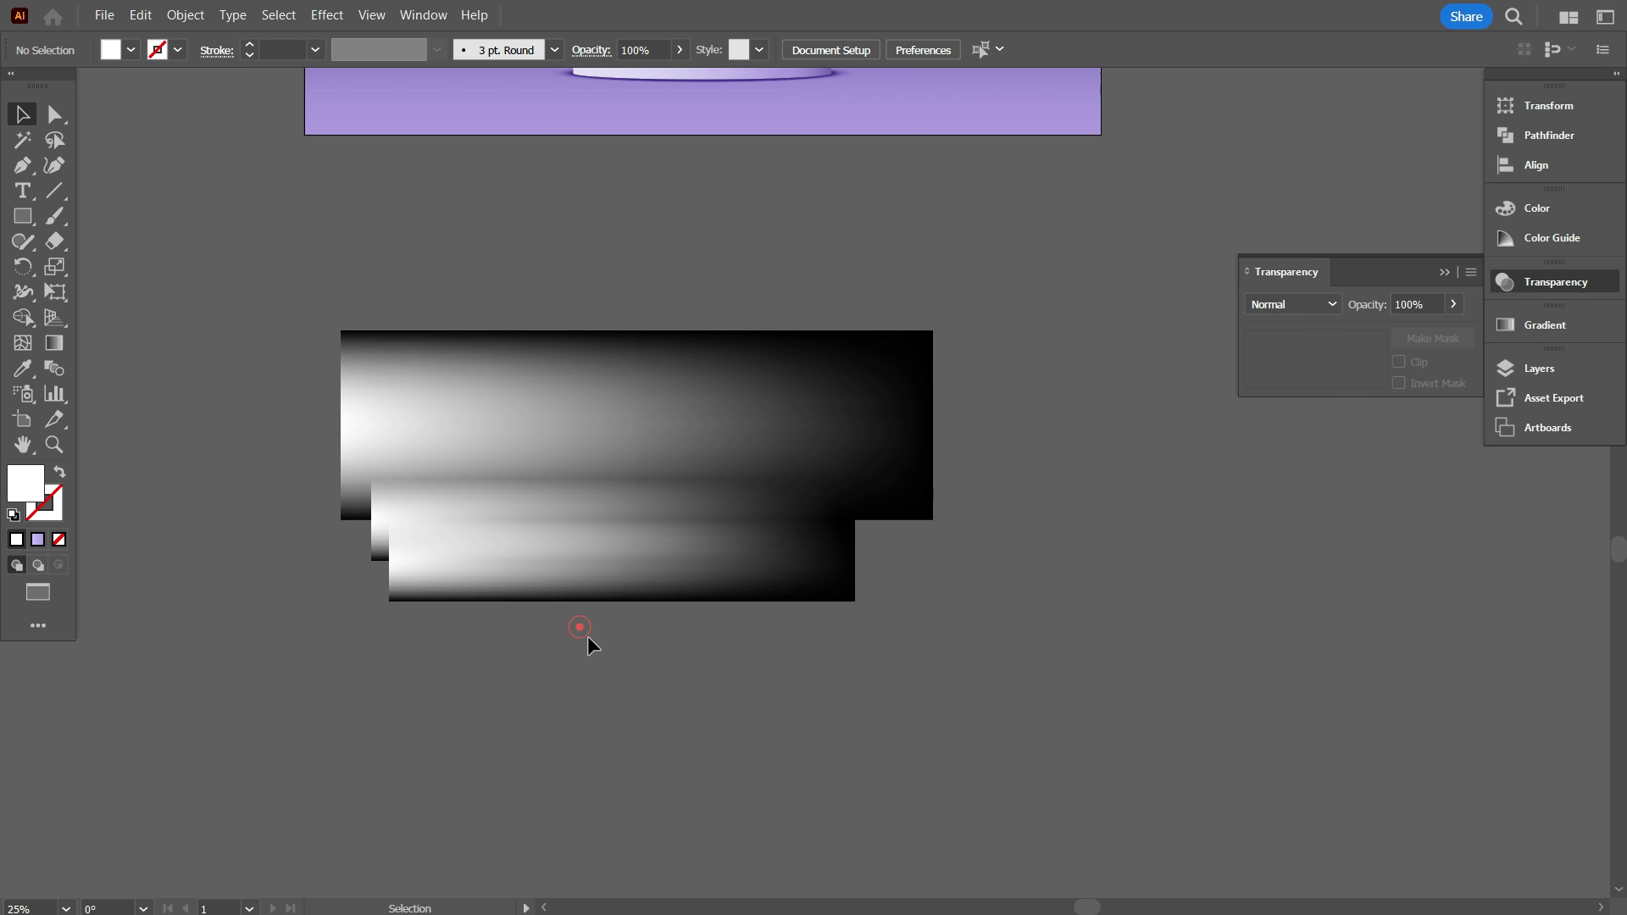
Copy a narrow mesh strip onto the large mesh's upper edge, aligned with its left side
scroll(588, 635, "up", 2)
left_click_drag(602, 628, 556, 400)
left_click(755, 737)
Lower the opacity of the large mesh and the narrow strips, giving the lowest strip 30%
left_click(755, 465)
left_click(1425, 304)
key("shift+Down")
key("shift+Down")
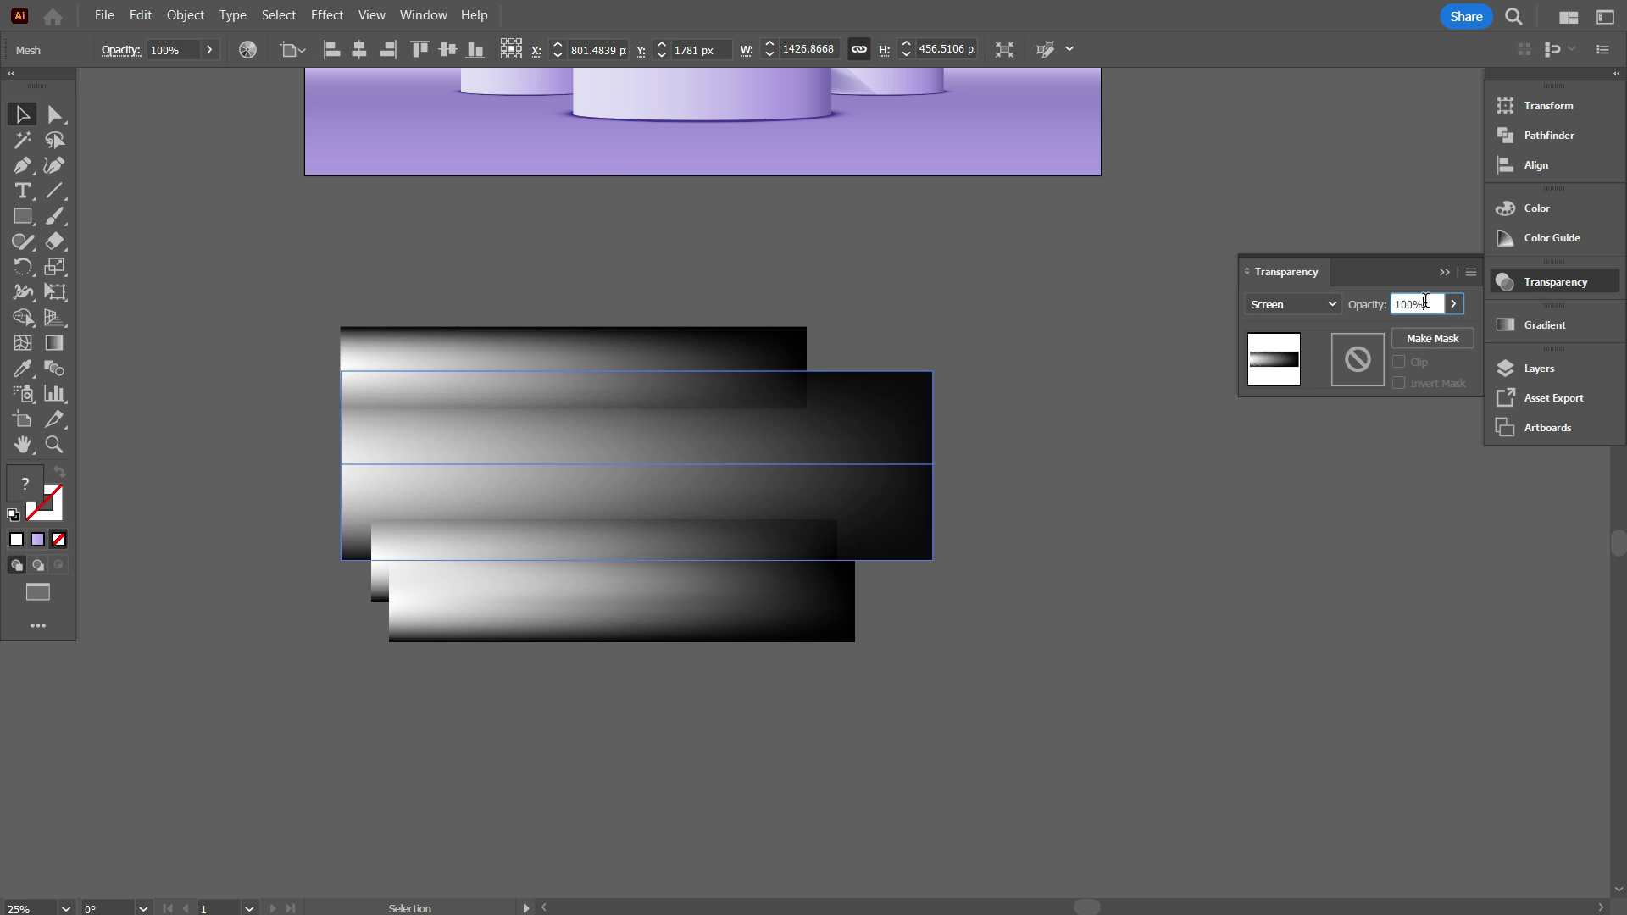
left_click(805, 708)
left_click(764, 546)
key("7")
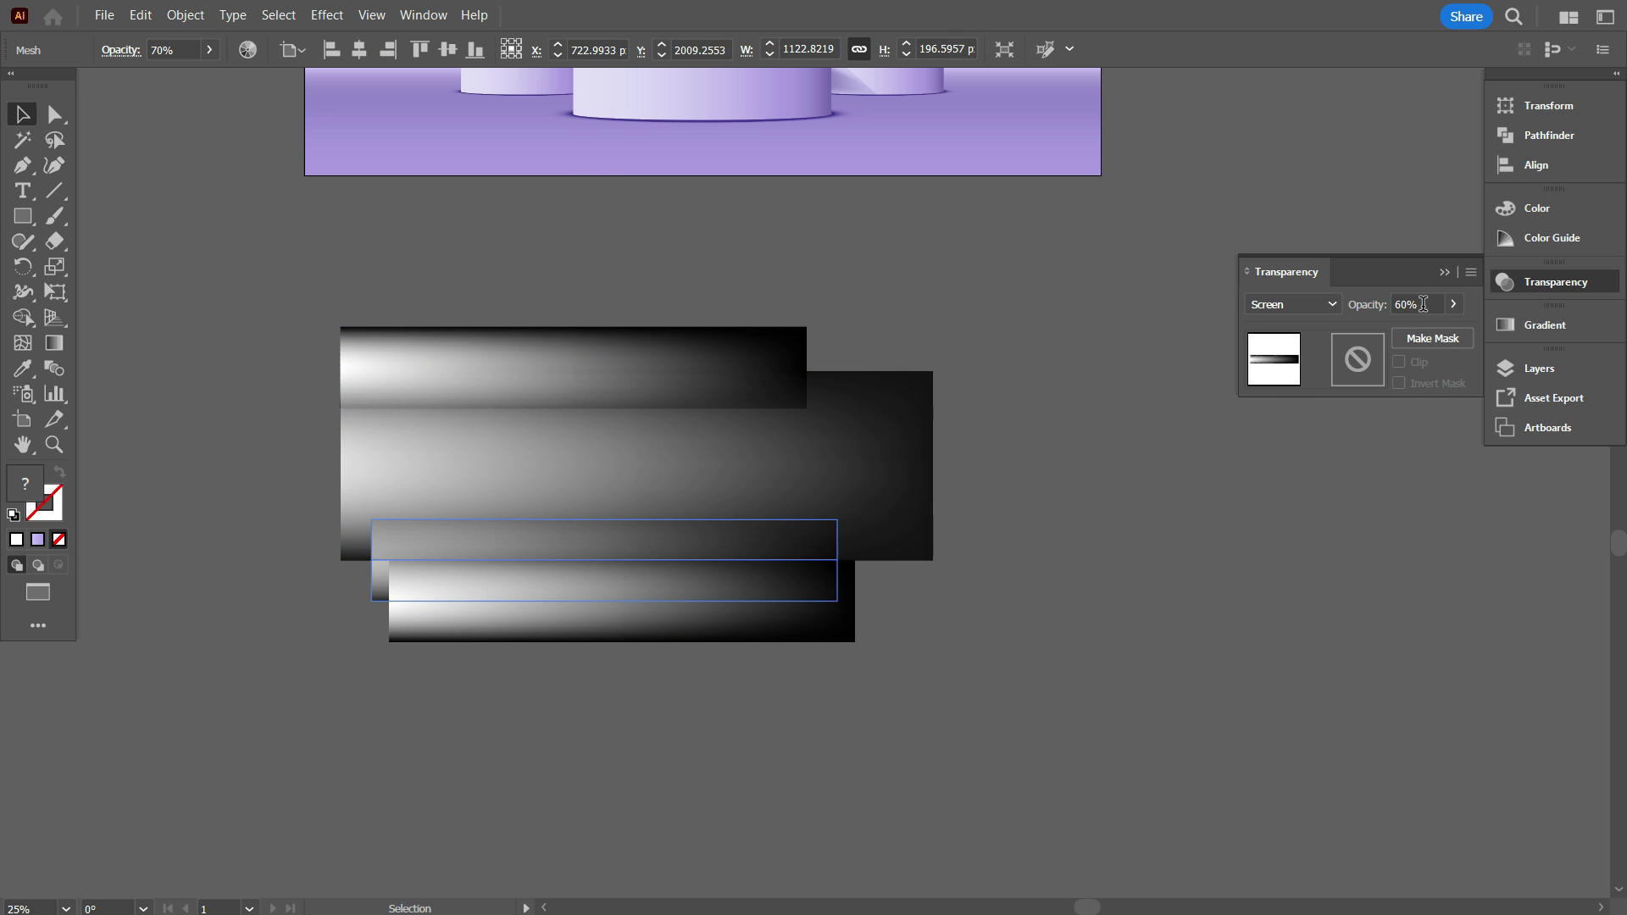
left_click(806, 589)
key("6")
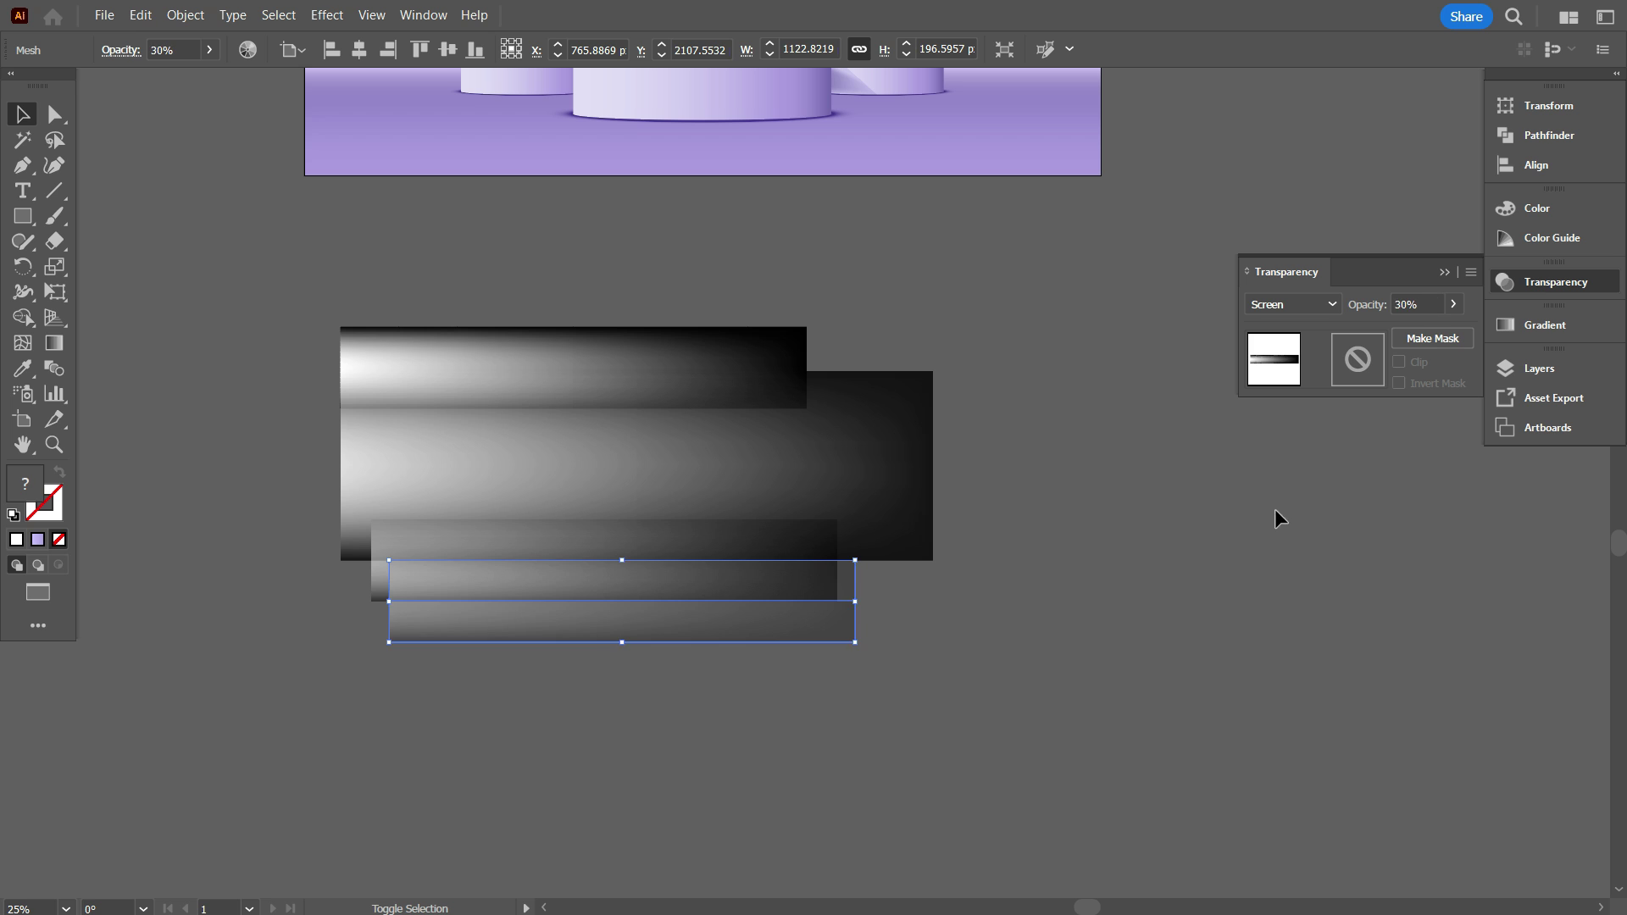
left_click(771, 382)
key("6")
Group the four overlapping mesh rectangles
scroll(1017, 649, "down", 1)
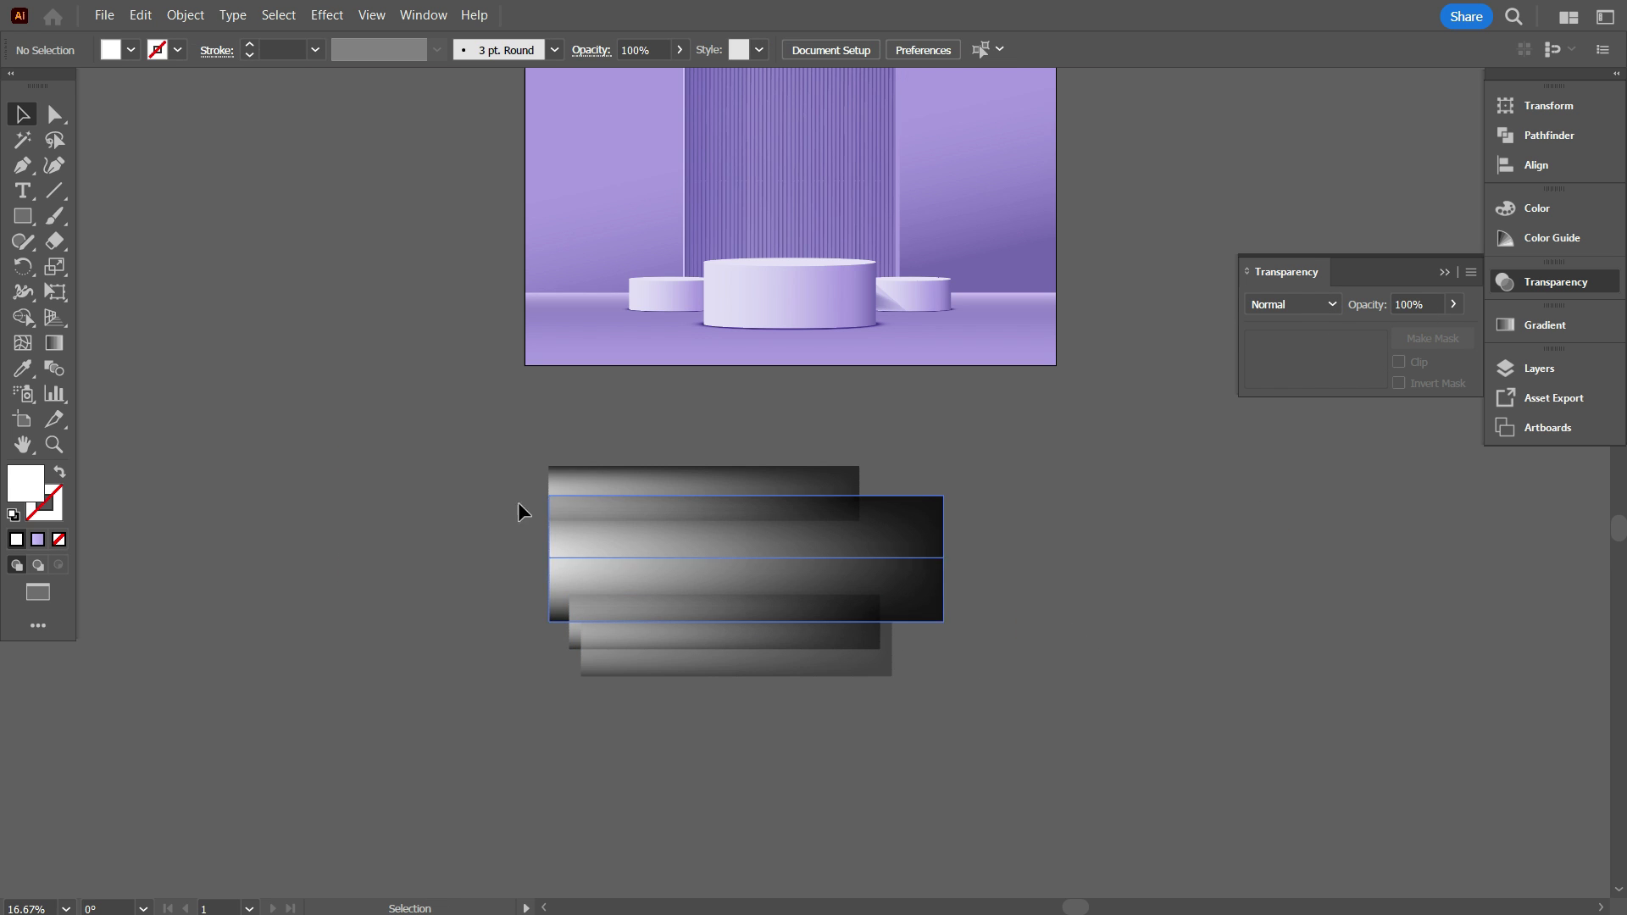
left_click_drag(429, 424, 593, 435)
right_click(1051, 467)
left_click(1035, 636)
key("ctrl+g")
scroll(871, 604, "up", 1)
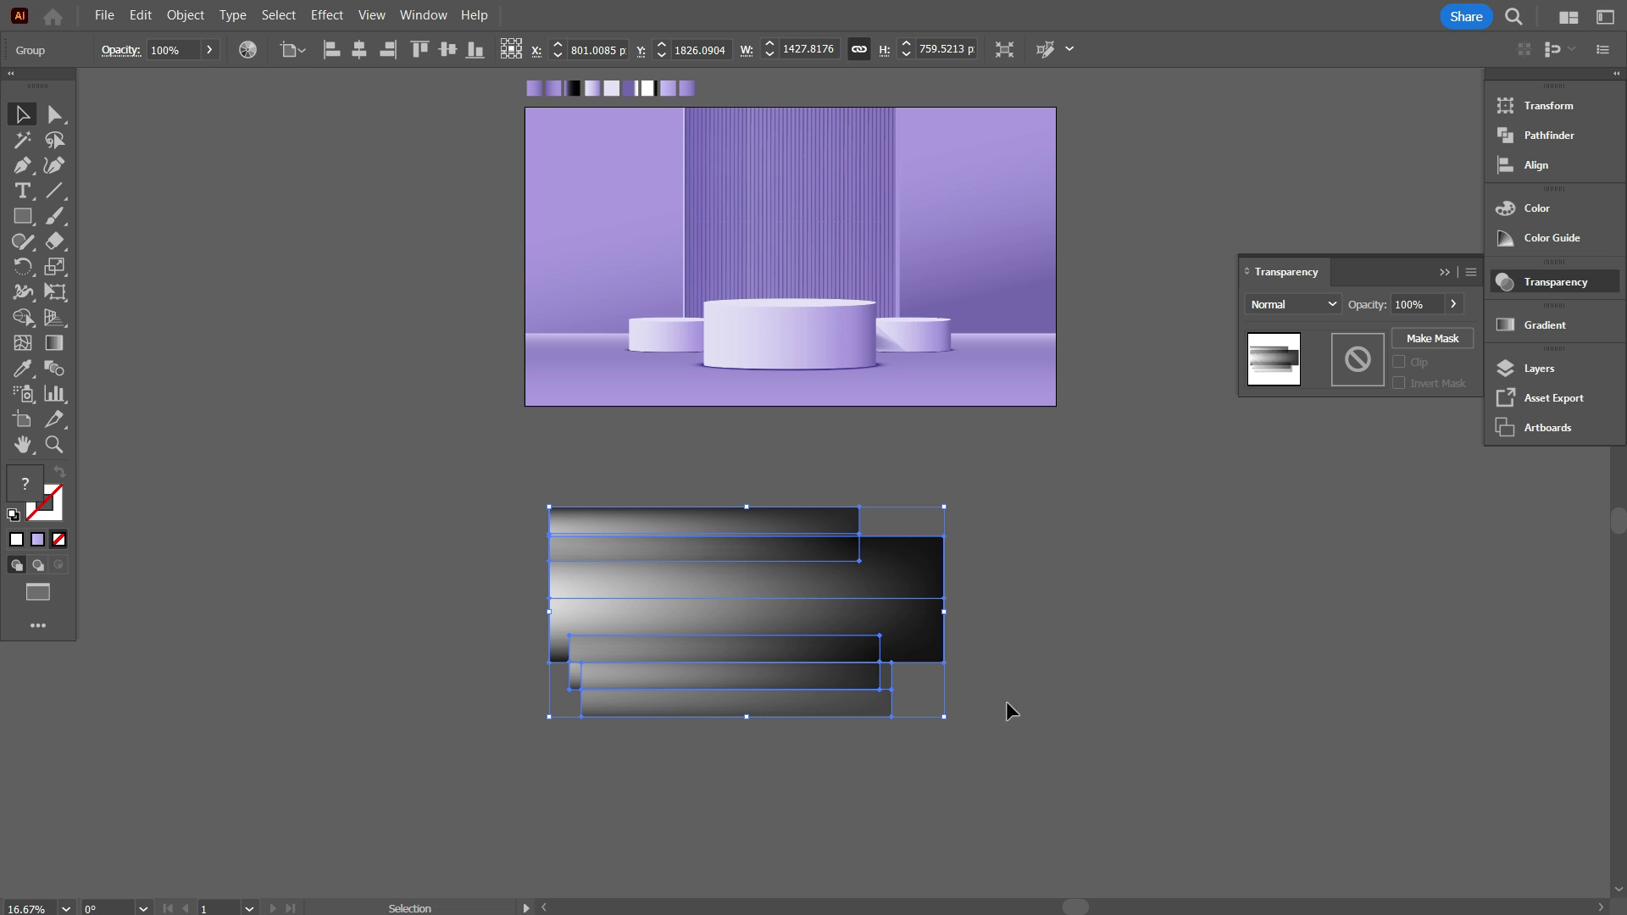
Shift the mesh group to the left and rotate it by -20°
left_click_drag(774, 657, 593, 625)
left_click(1517, 105)
left_click(1313, 183)
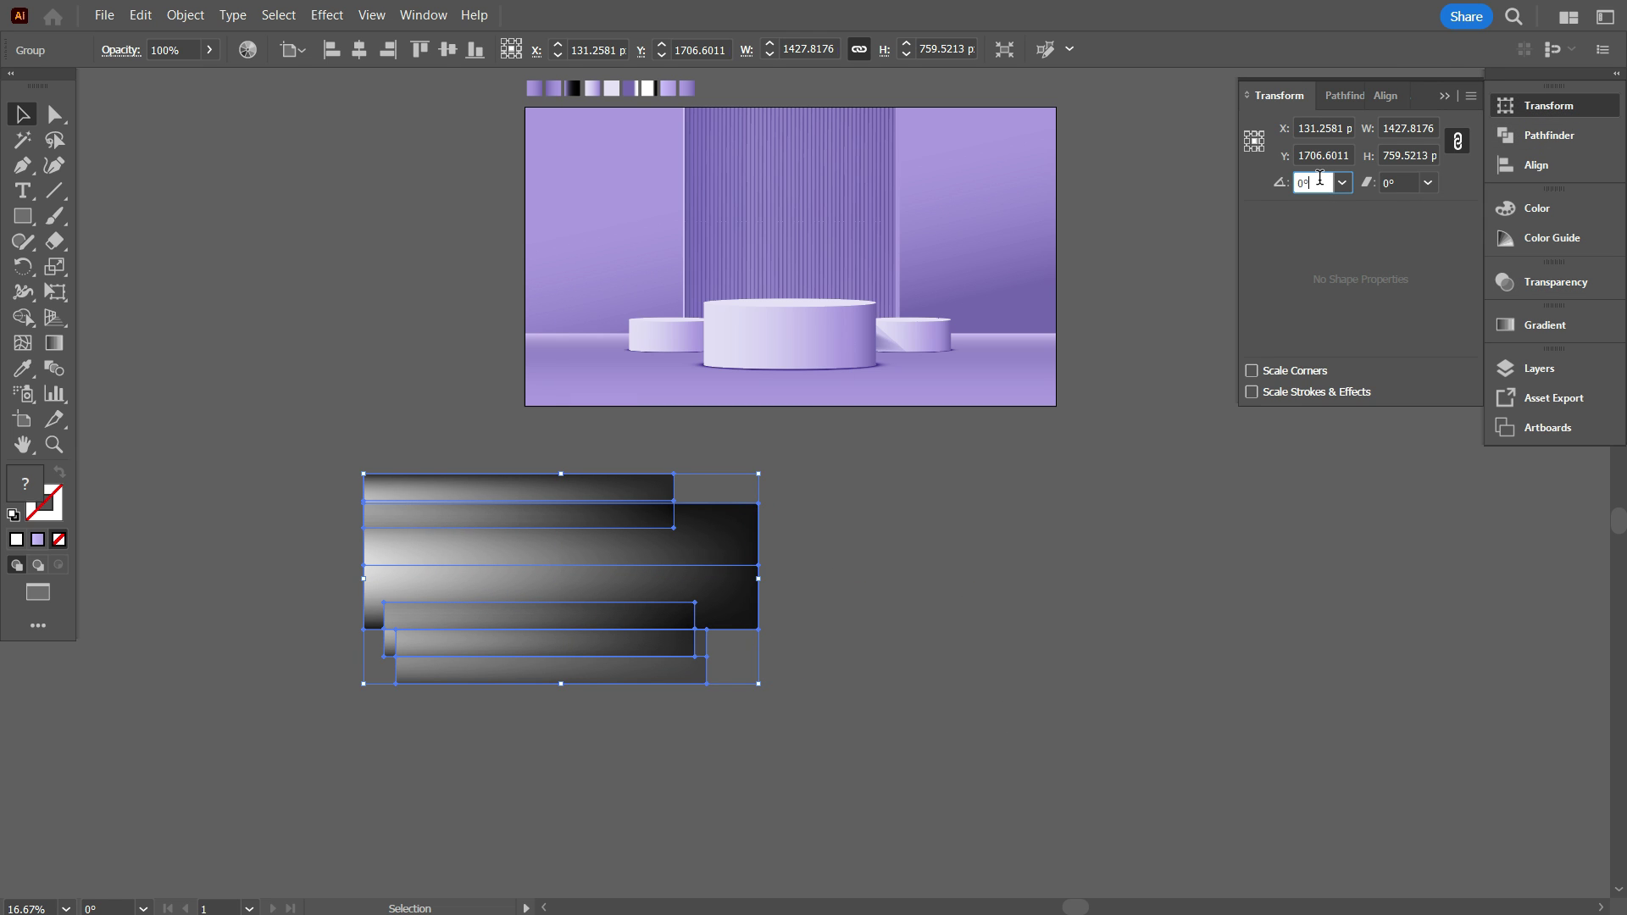
type("-20")
key("Return")
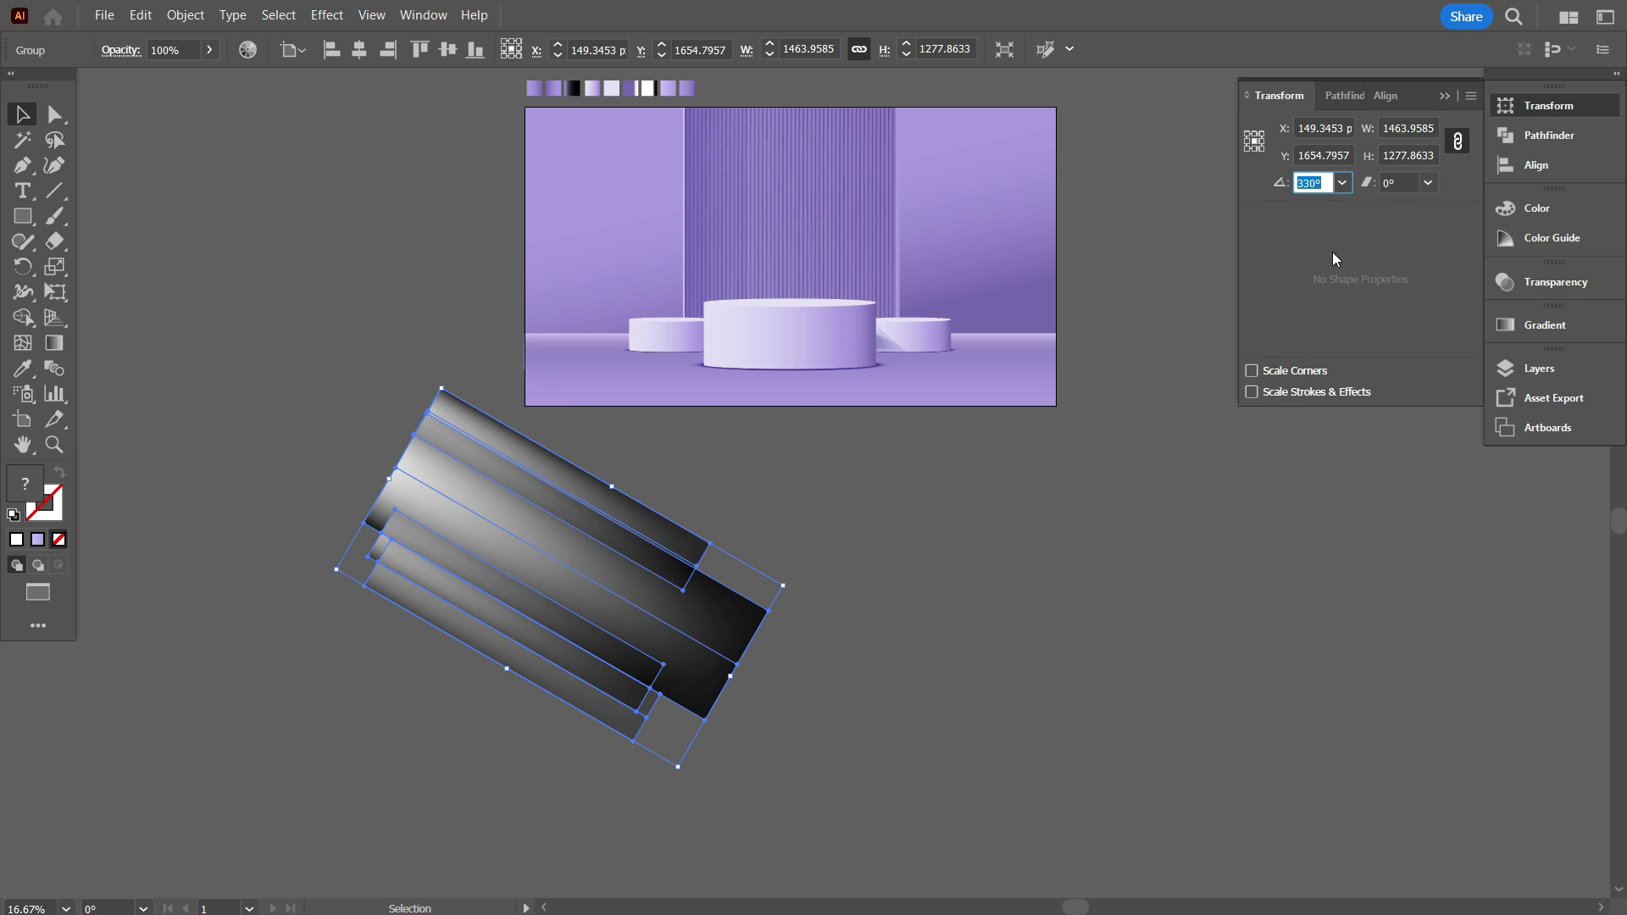
scroll(1339, 183, "up", 1)
left_click(1272, 381)
Move the rotated mesh group onto the artboard as light rays entering from the left
scroll(1073, 580, "up", 1)
left_click_drag(679, 713, 794, 389)
left_click(845, 611)
scroll(844, 610, "up", 1)
scroll(584, 394, "up", 3)
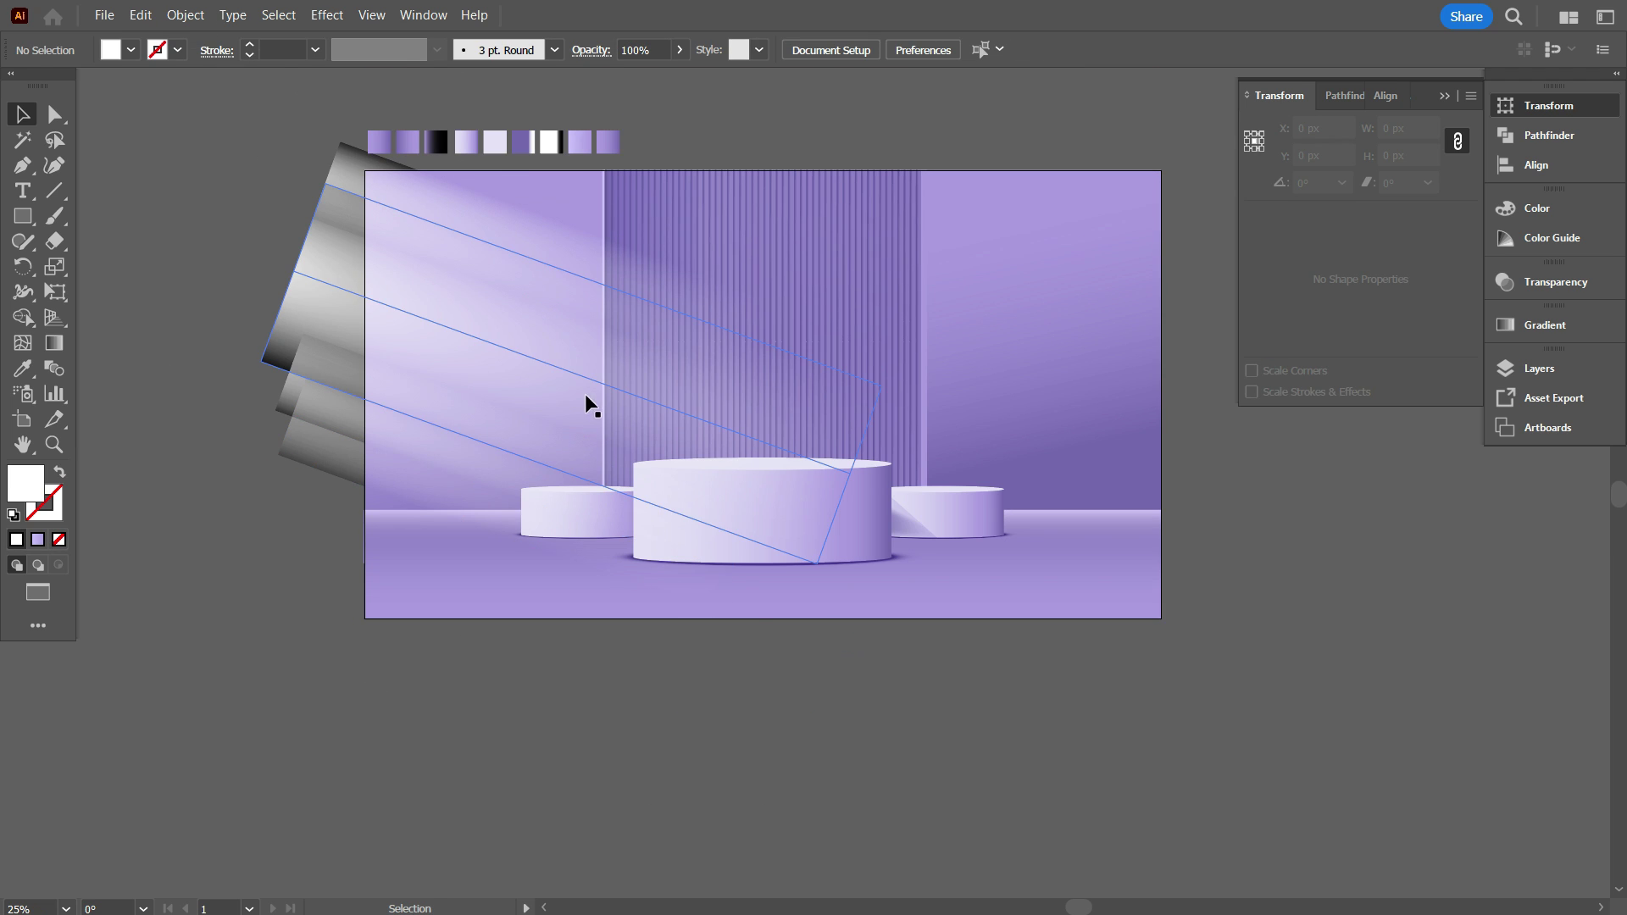
Flatten the light-ray group's tilt to about 345.64° and enlarge it to about 1772 by 1105 px
left_click(526, 414)
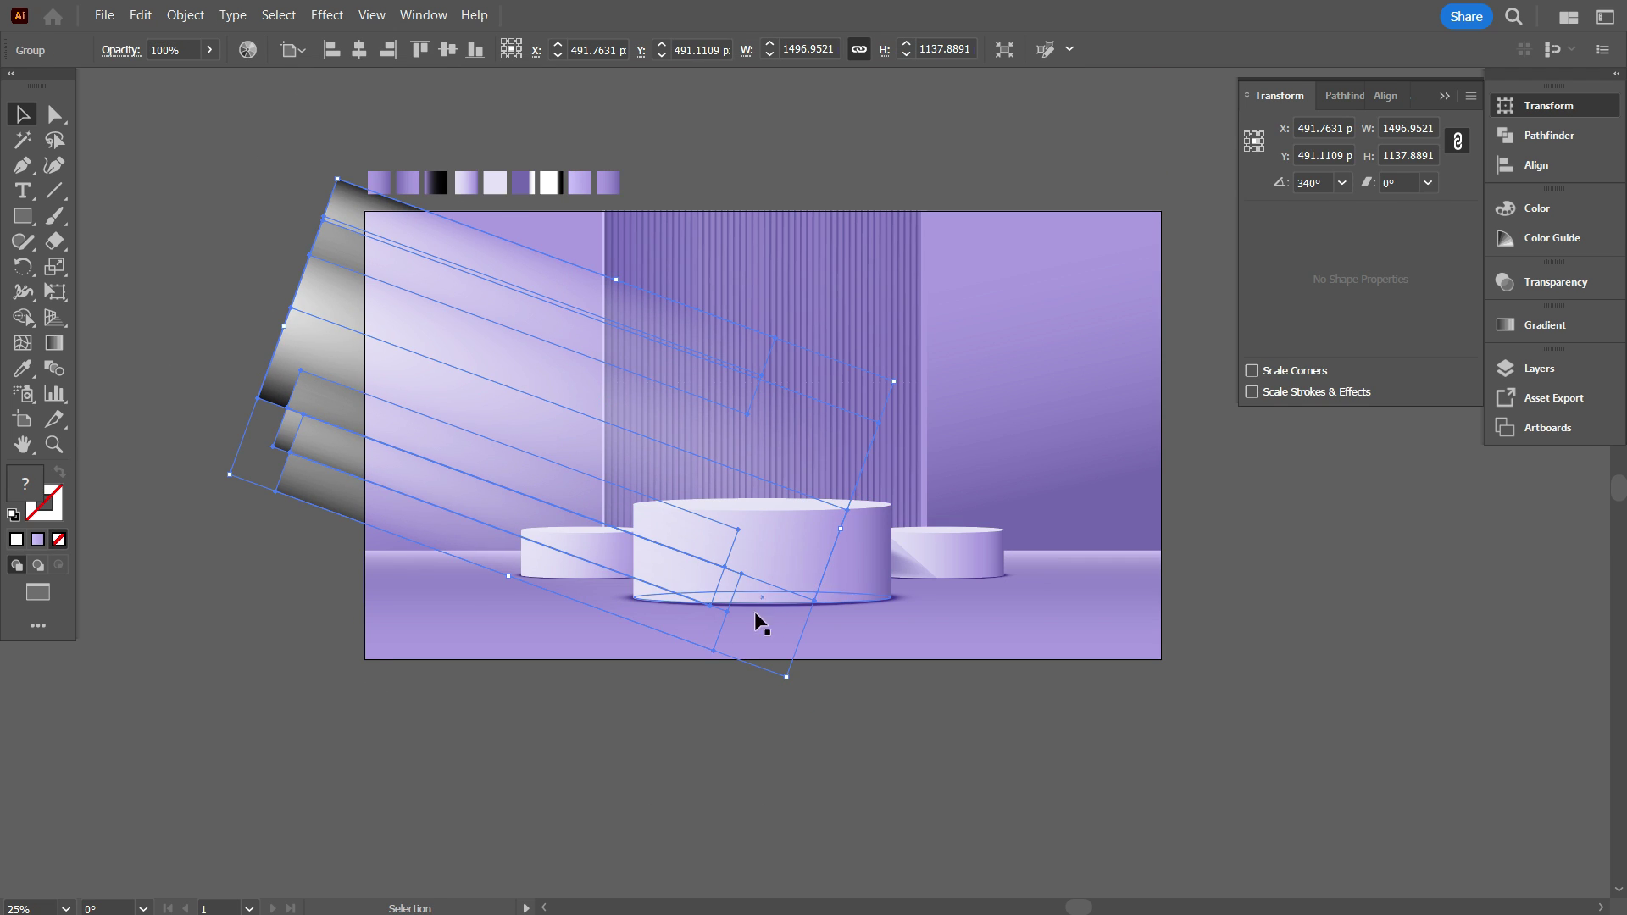
left_click(810, 686)
left_click(561, 460)
left_click_drag(790, 688, 815, 655)
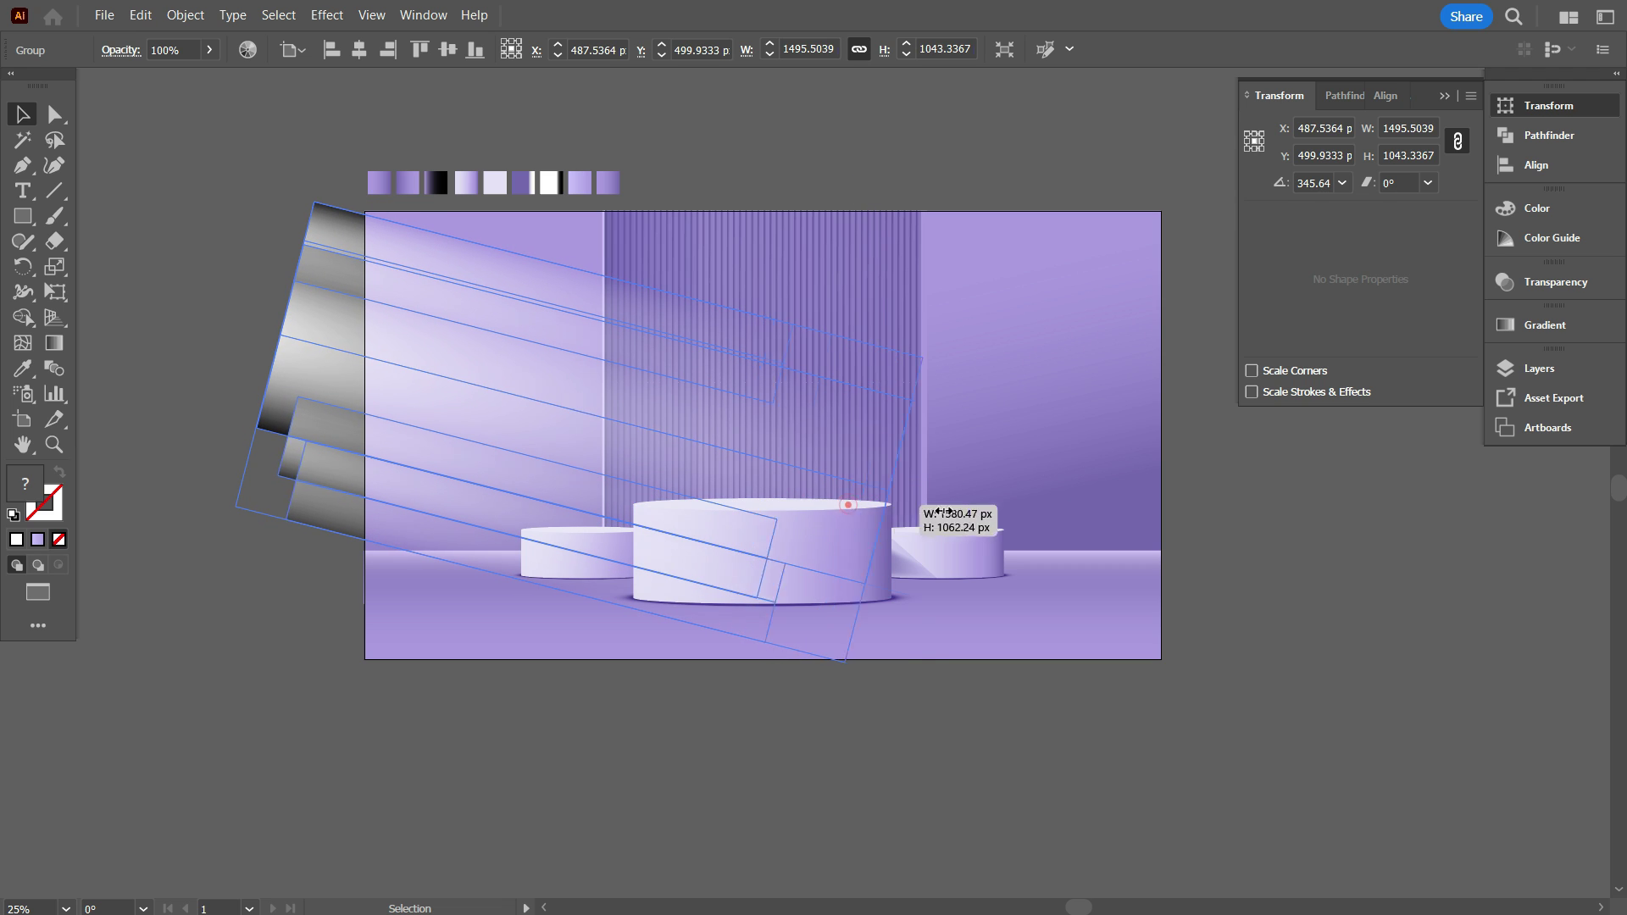
left_click(780, 765)
left_click_drag(534, 421, 539, 408)
scroll(673, 729, "down", 1)
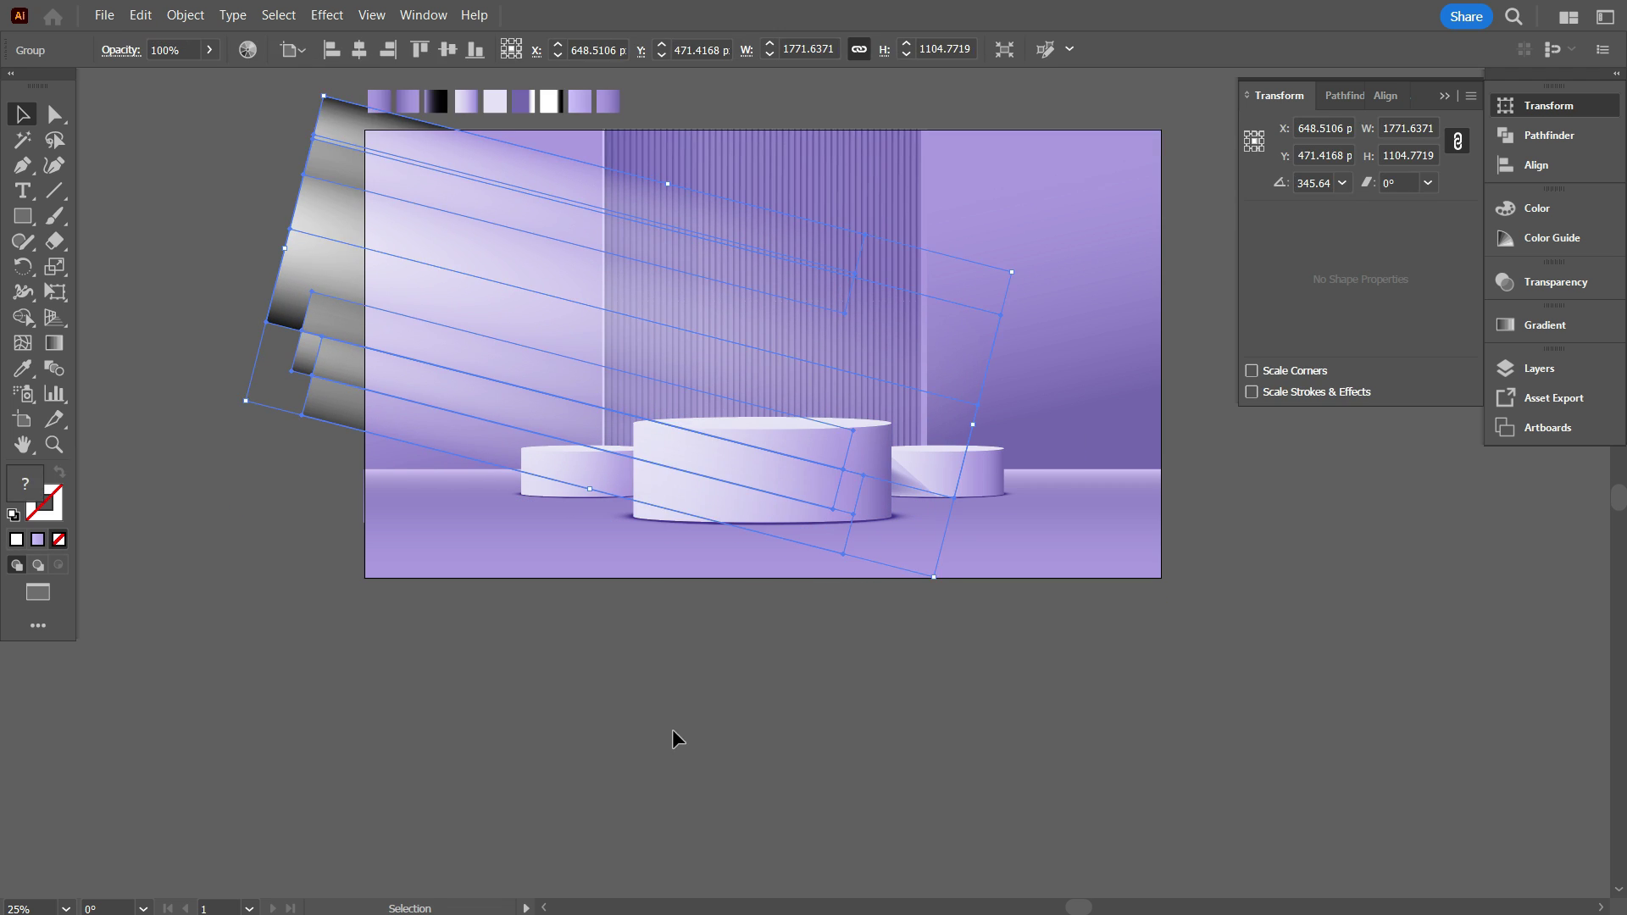
left_click(672, 731)
Move the light-ray group below the artboard and draw a rectangle about 1709 by 1080 px from the artboard's left edge
left_click_drag(531, 294, 442, 668)
key("m")
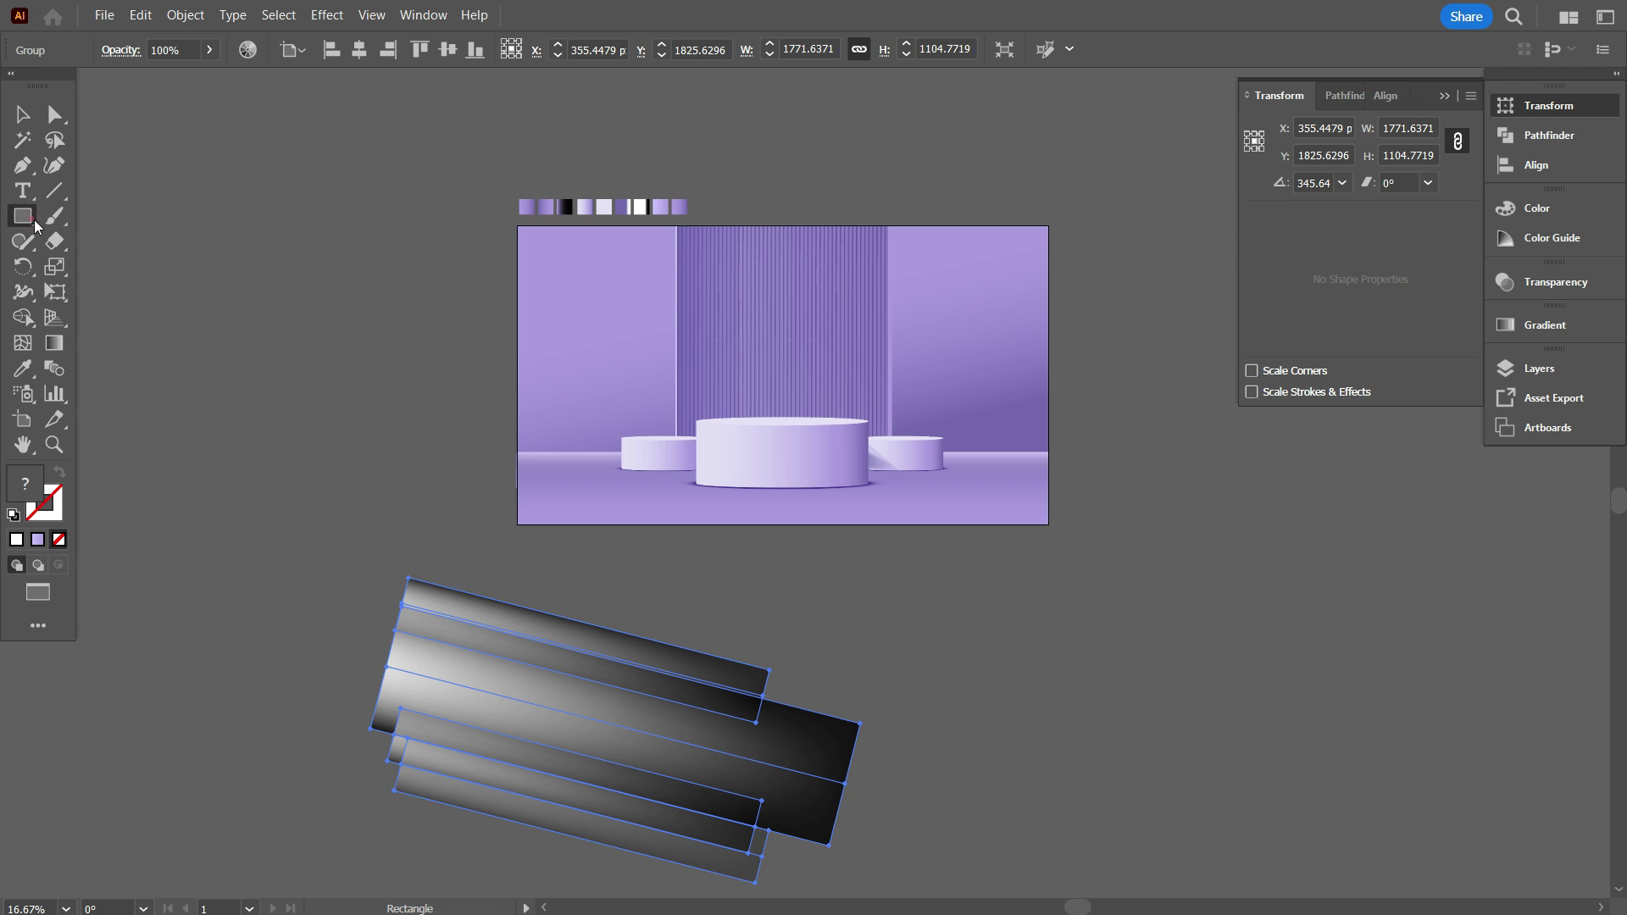
left_click_drag(518, 523, 990, 225)
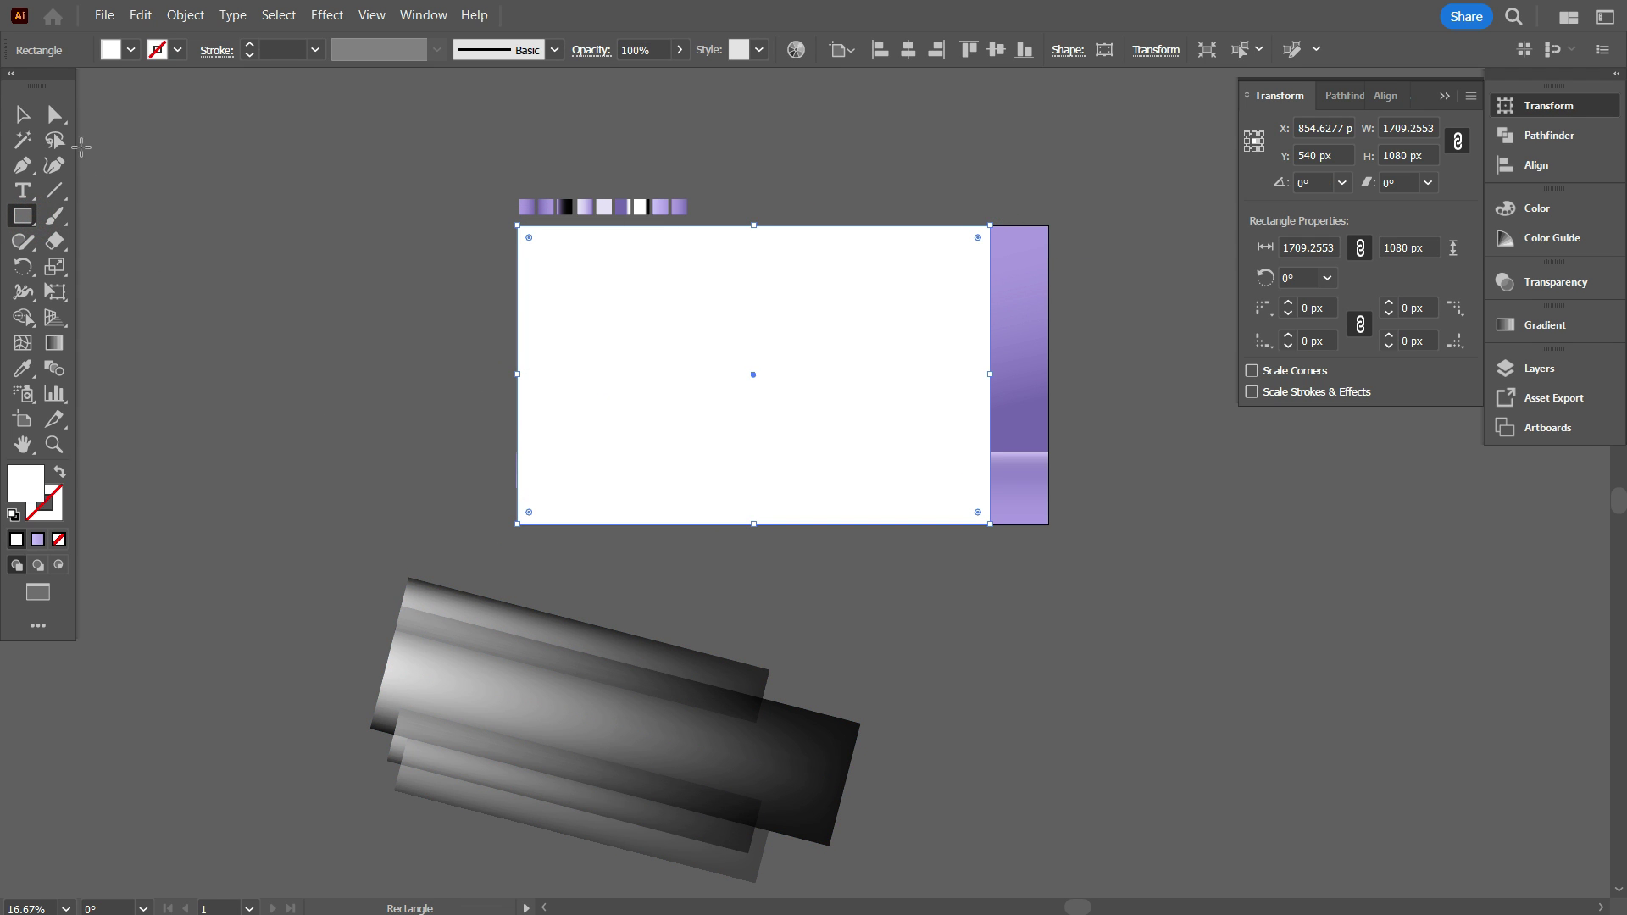
Move the white rectangle over the light-ray group and extend its height to about 1156 px
key("v")
left_click_drag(686, 400, 667, 751)
scroll(542, 695, "down", 1)
left_click(720, 756)
left_click(722, 683)
Make a clipping mask from the white rectangle and the light-ray group
left_click_drag(327, 457, 594, 531)
right_click(593, 531)
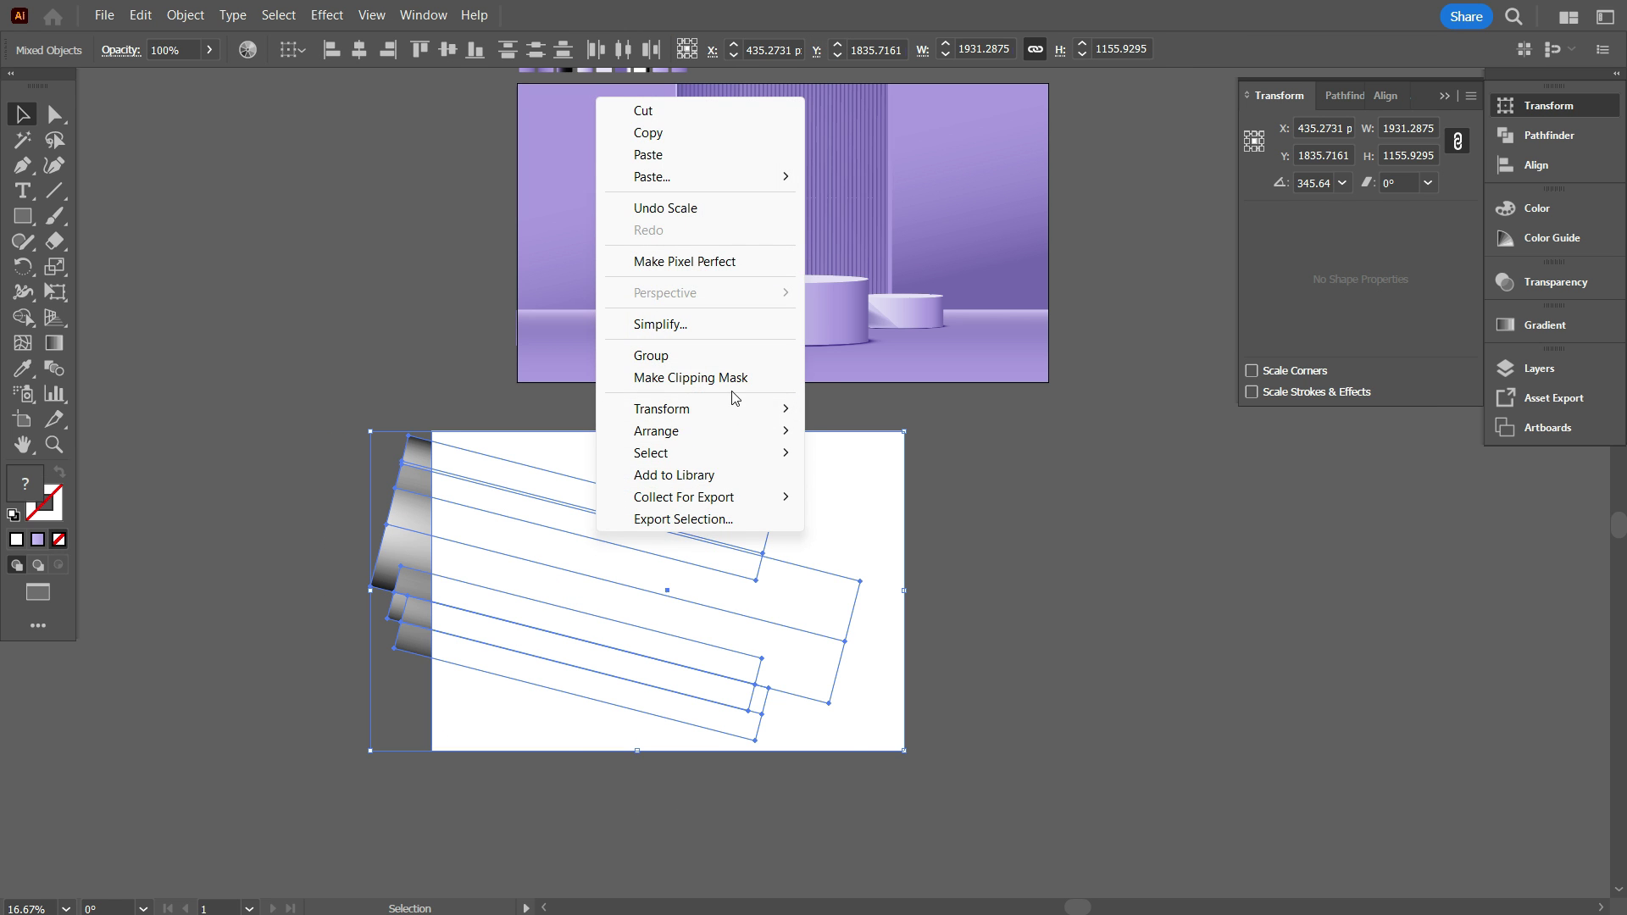
left_click(727, 375)
Align the clipped light rays to the artboard's top-left corner and shorten them to about 1075 px tall
scroll(374, 551, "up", 3)
left_click_drag(534, 651, 598, 292)
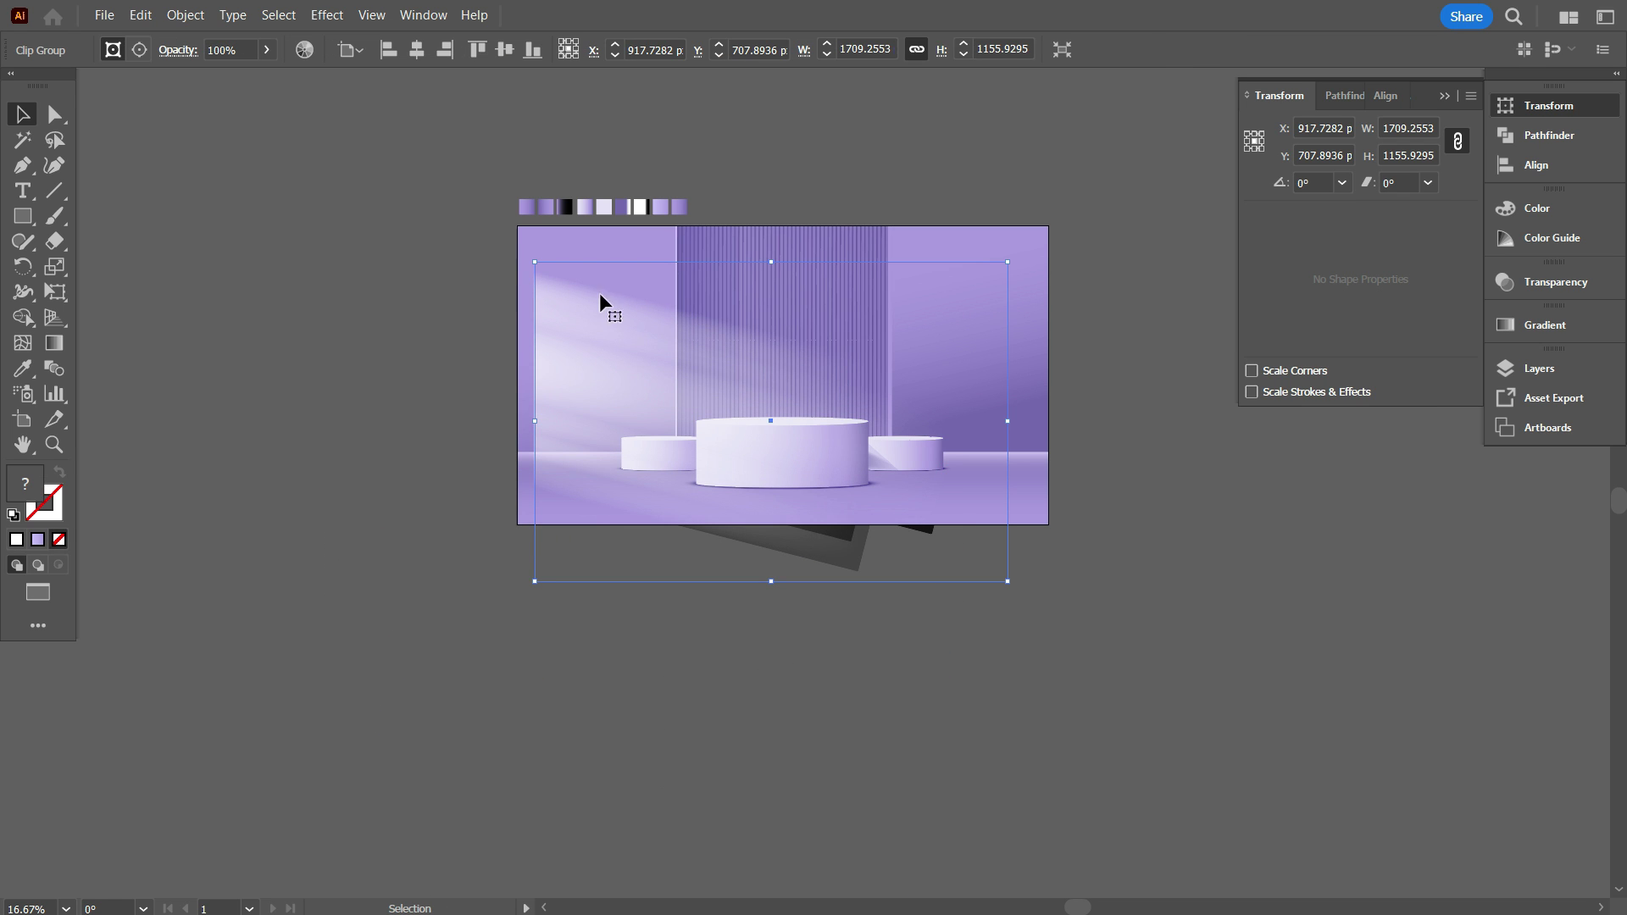
left_click(477, 49)
left_click(389, 49)
left_click_drag(754, 545, 752, 526)
left_click(755, 602)
Nudge the clipped light-ray group up by 30 px, keeping it along the artboard's left edge
scroll(768, 606, "up", 1)
scroll(797, 607, "up", 3)
scroll(1180, 696, "up", 2)
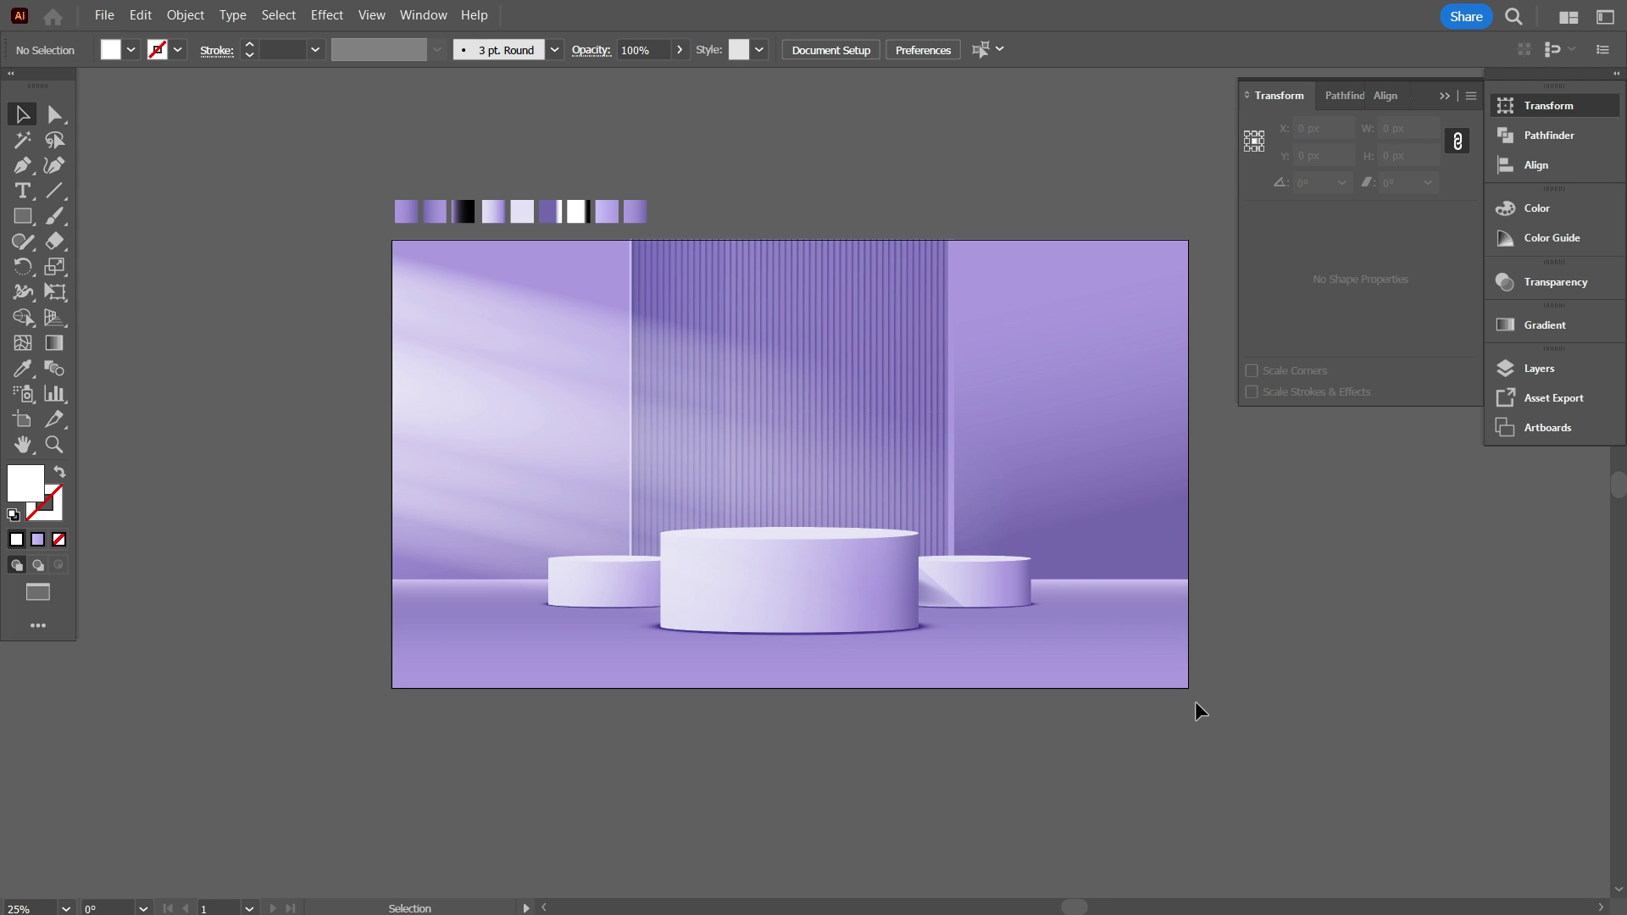
scroll(1237, 696, "up", 1)
left_click_drag(1242, 641, 1325, 672)
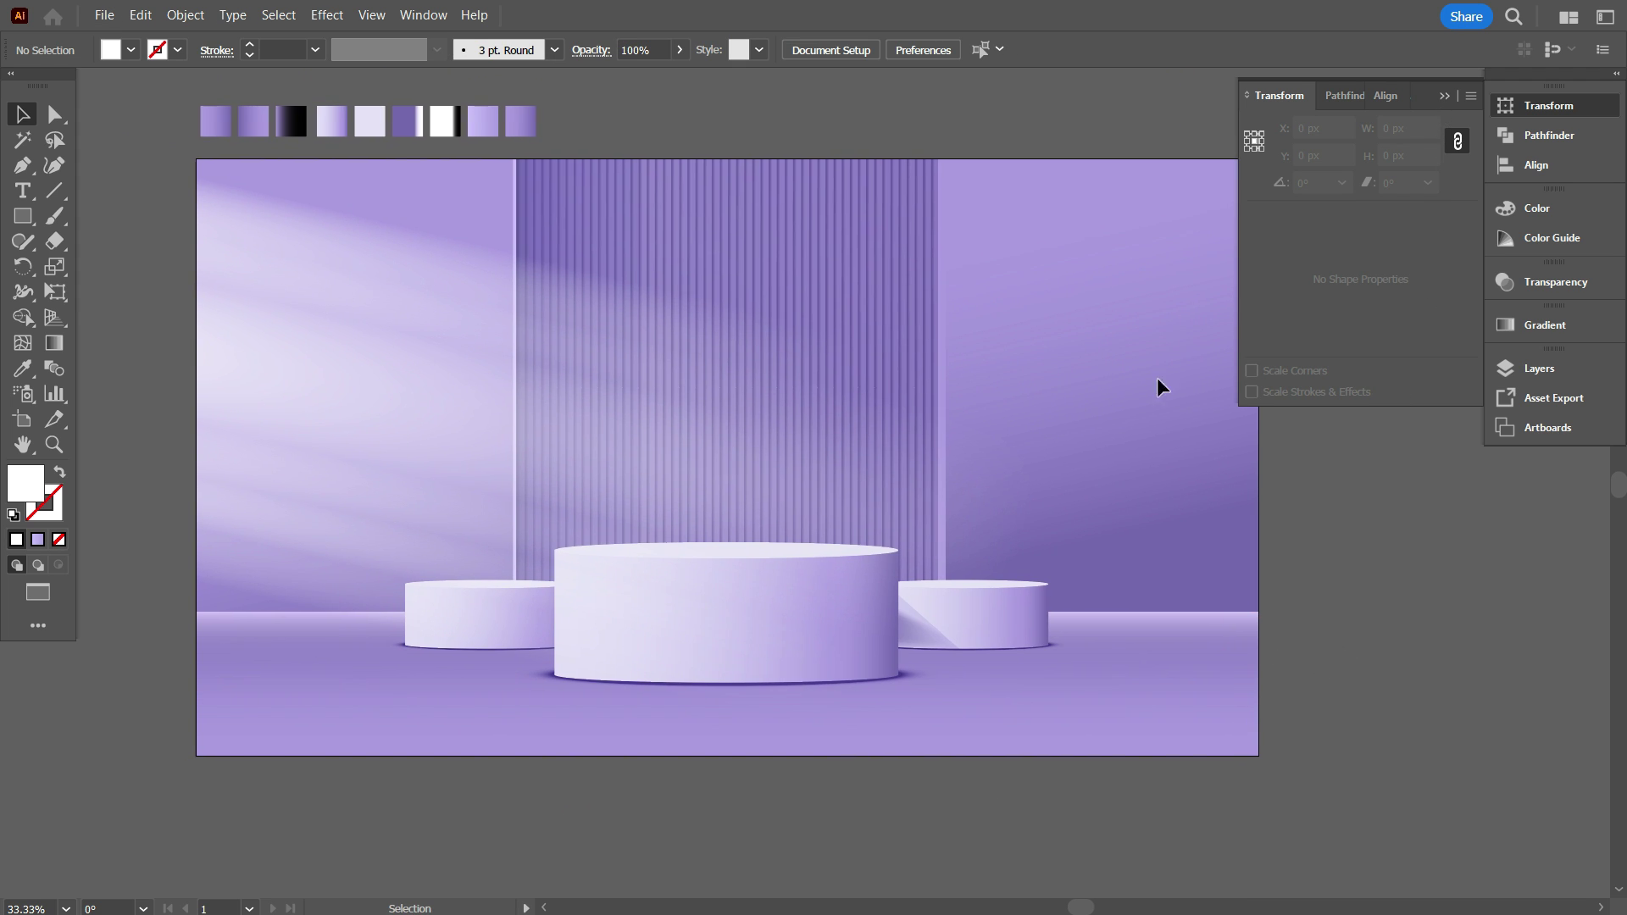
left_click(385, 366)
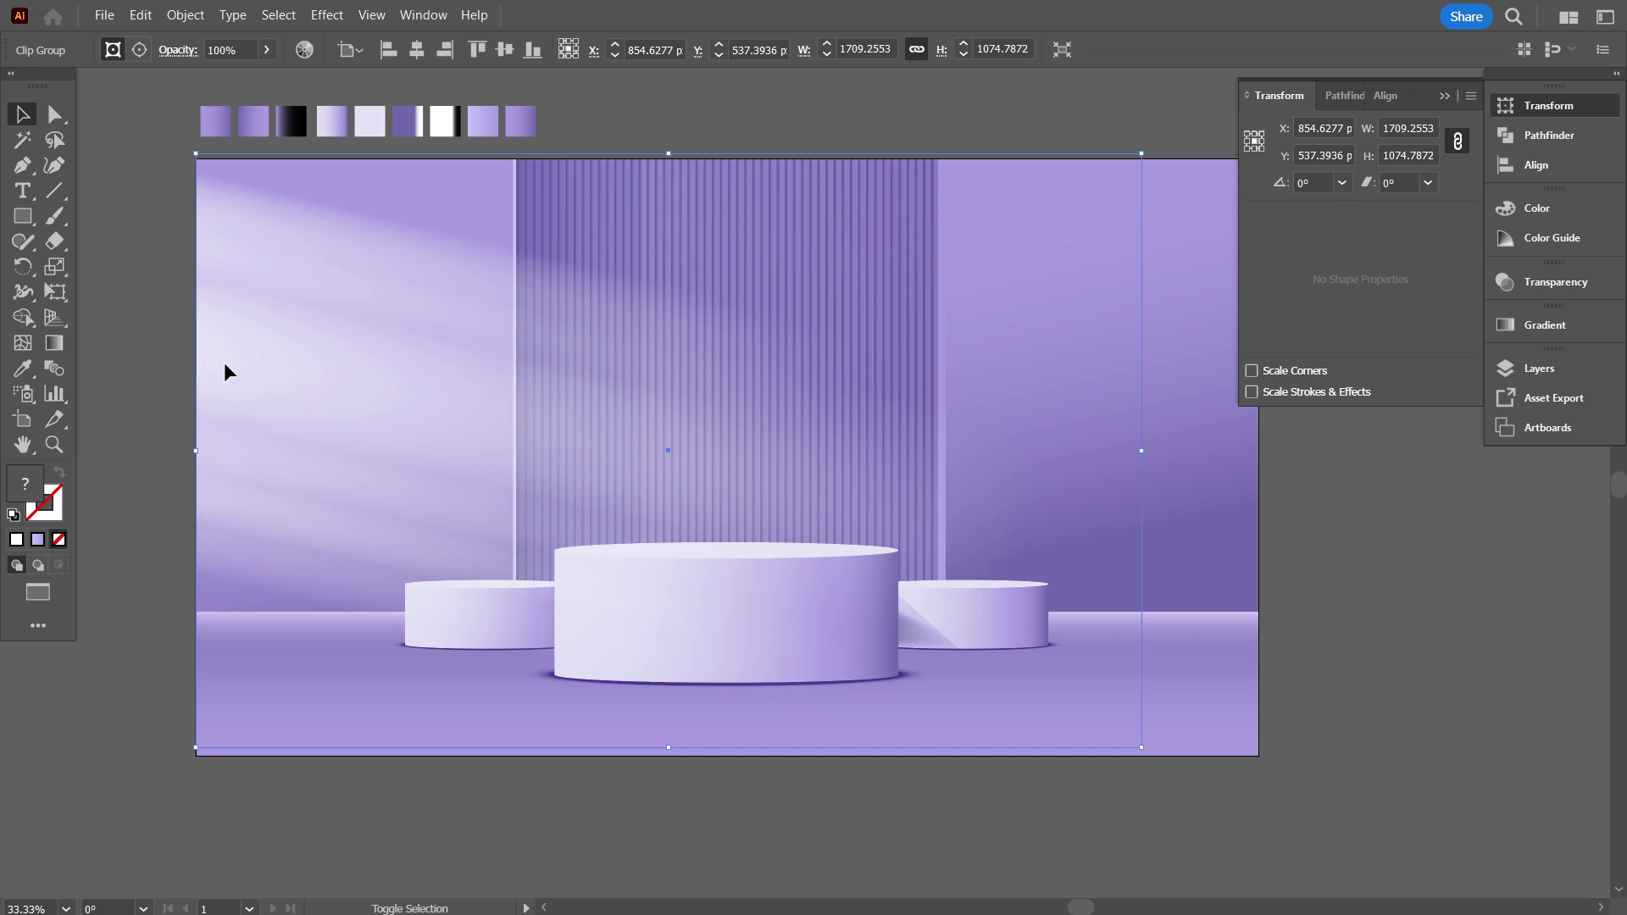
key("shift+Up")
key("shift+Up")
key("shift+Up")
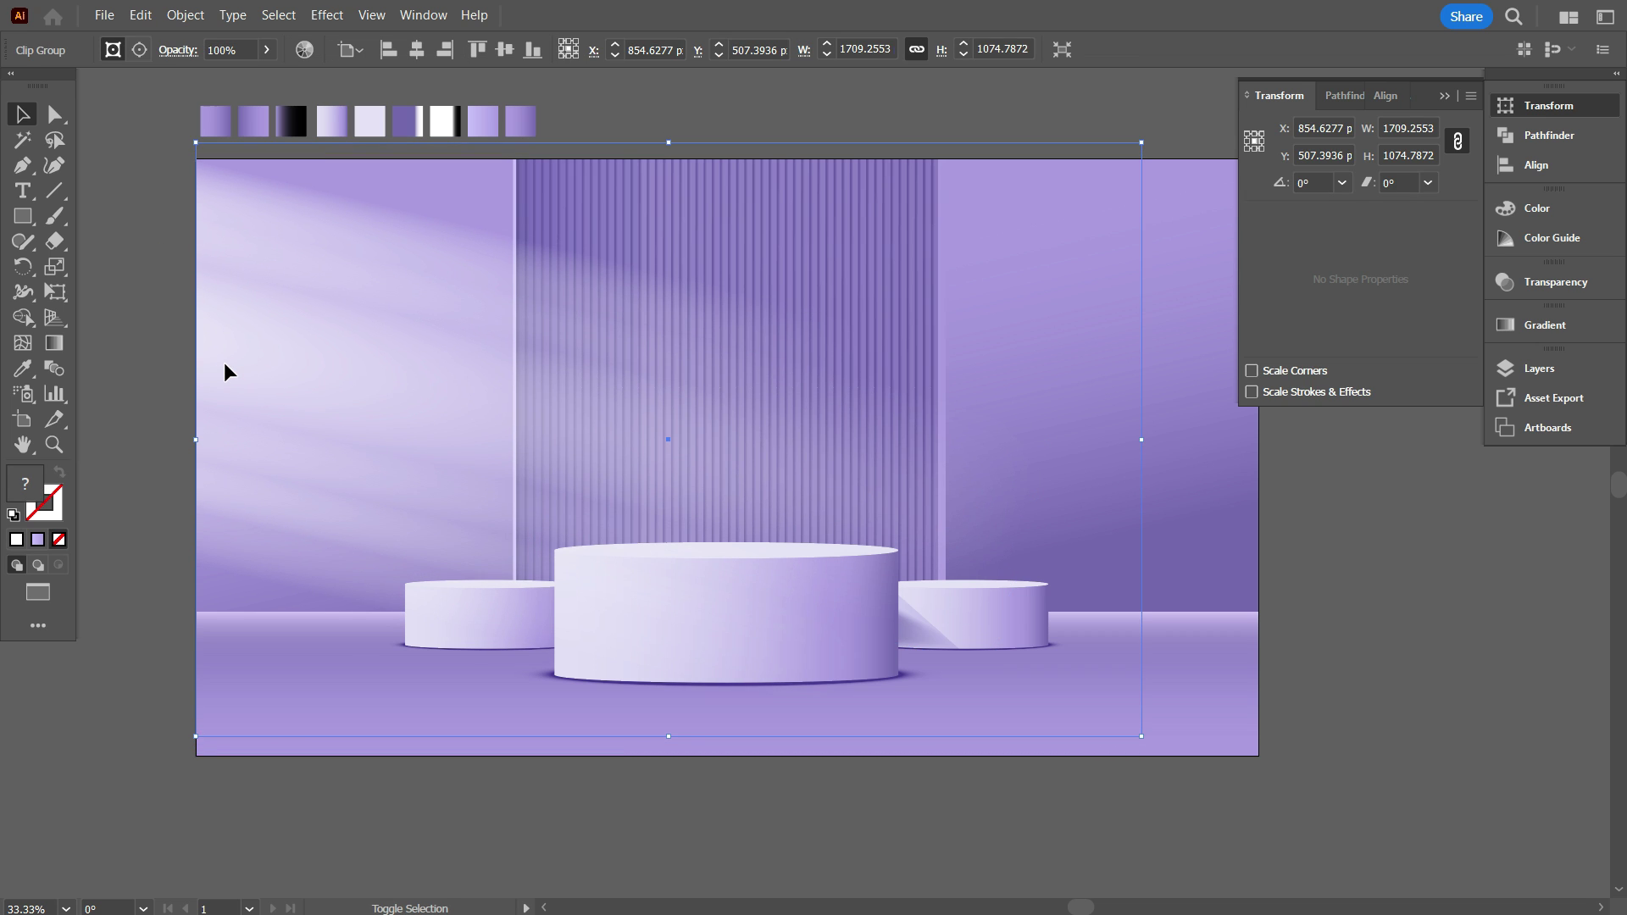
left_click(1487, 632)
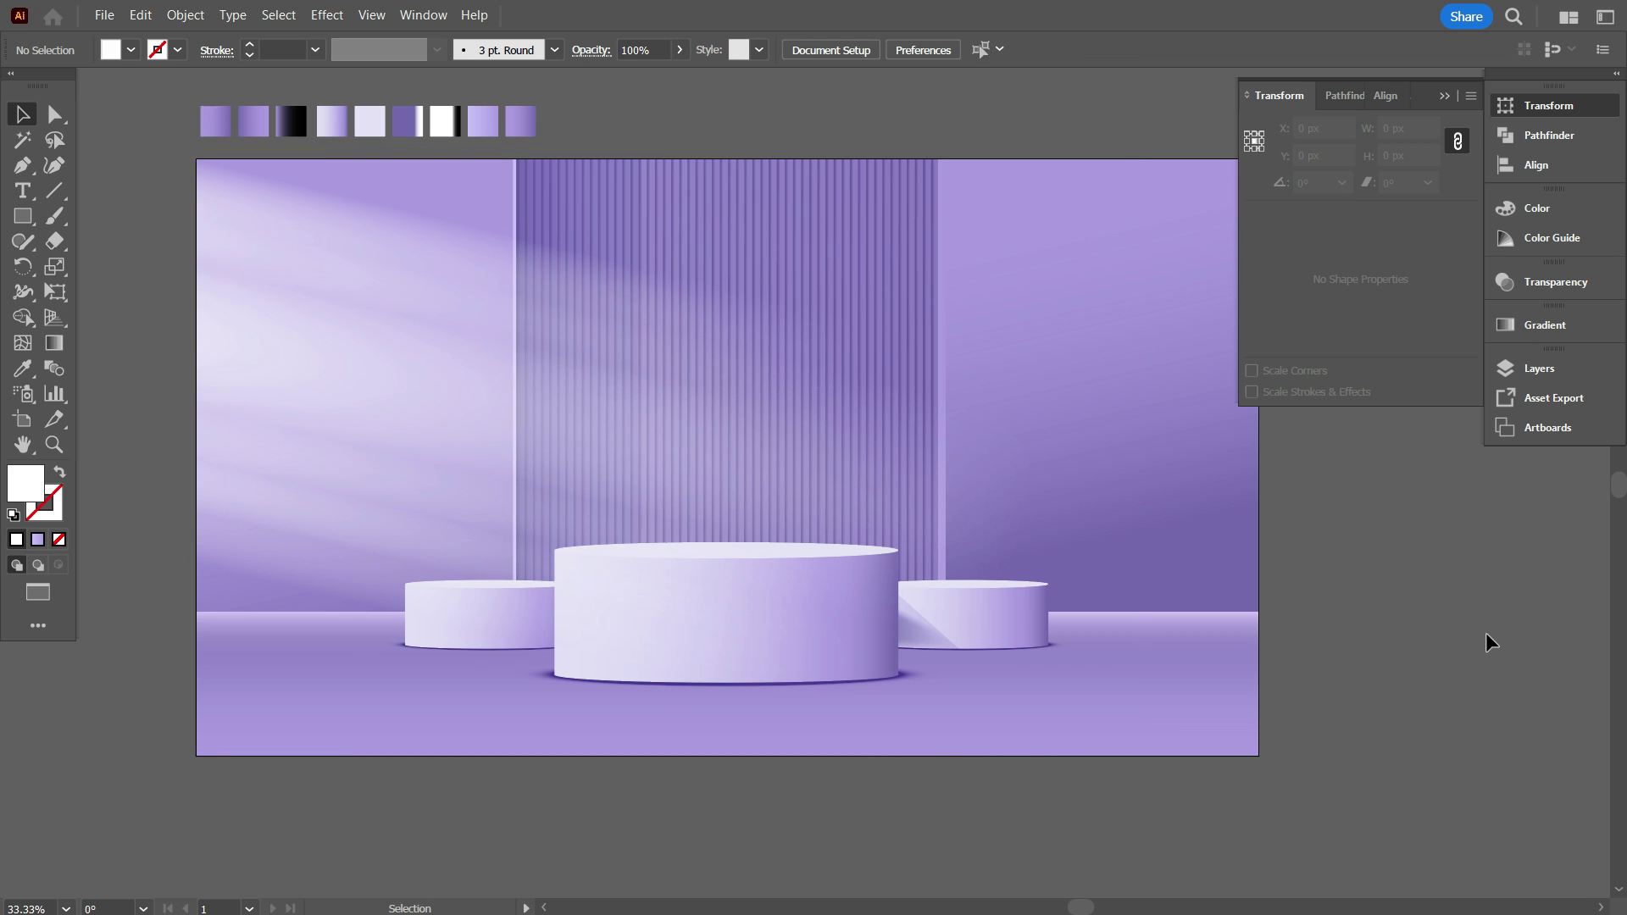
Collapse the transform settings and examine the finished scene as a whole and close up, including the podiums, ribbed backdrop and light rays
left_click(1445, 96)
scroll(1477, 576, "up", 2)
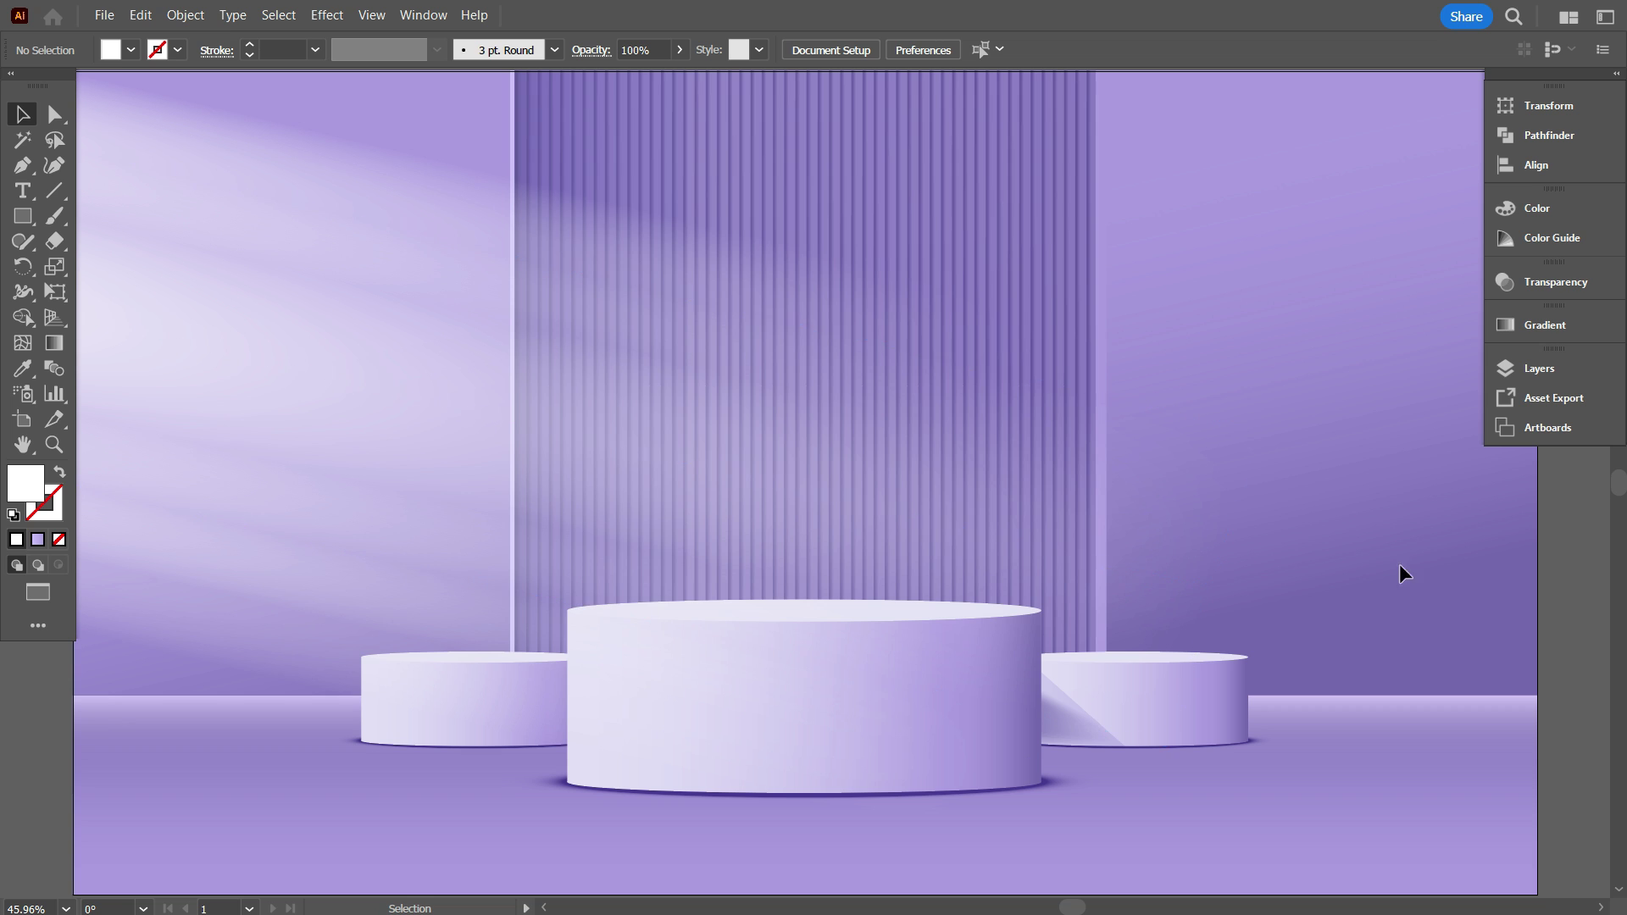
scroll(627, 605, "down", 2)
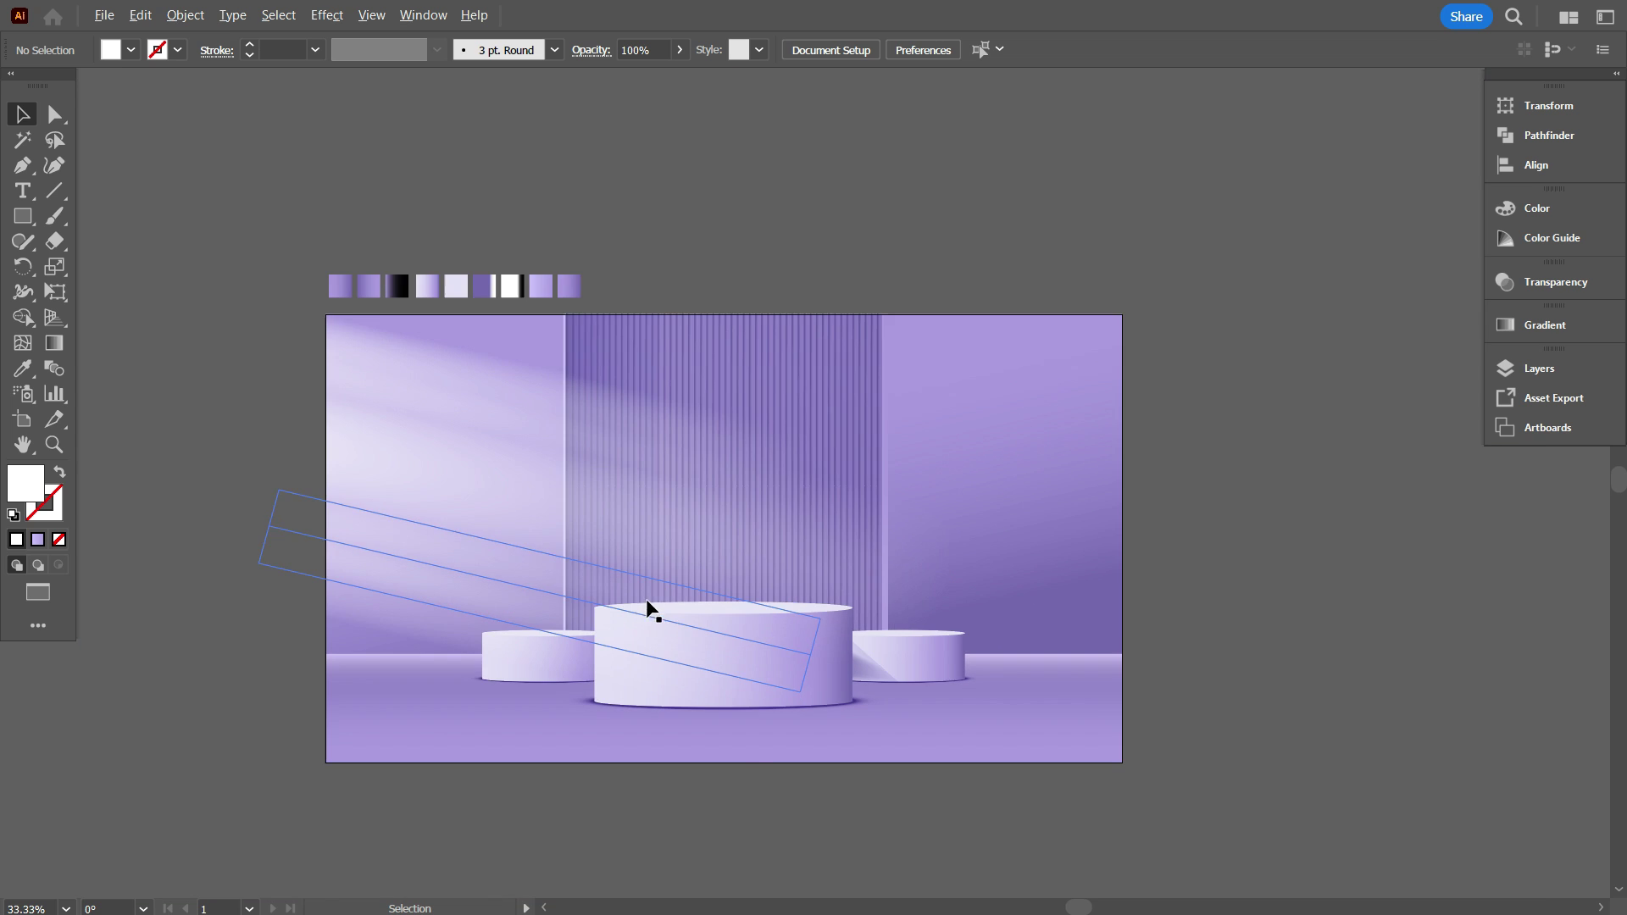
scroll(661, 606, "down", 1)
scroll(464, 273, "up", 1)
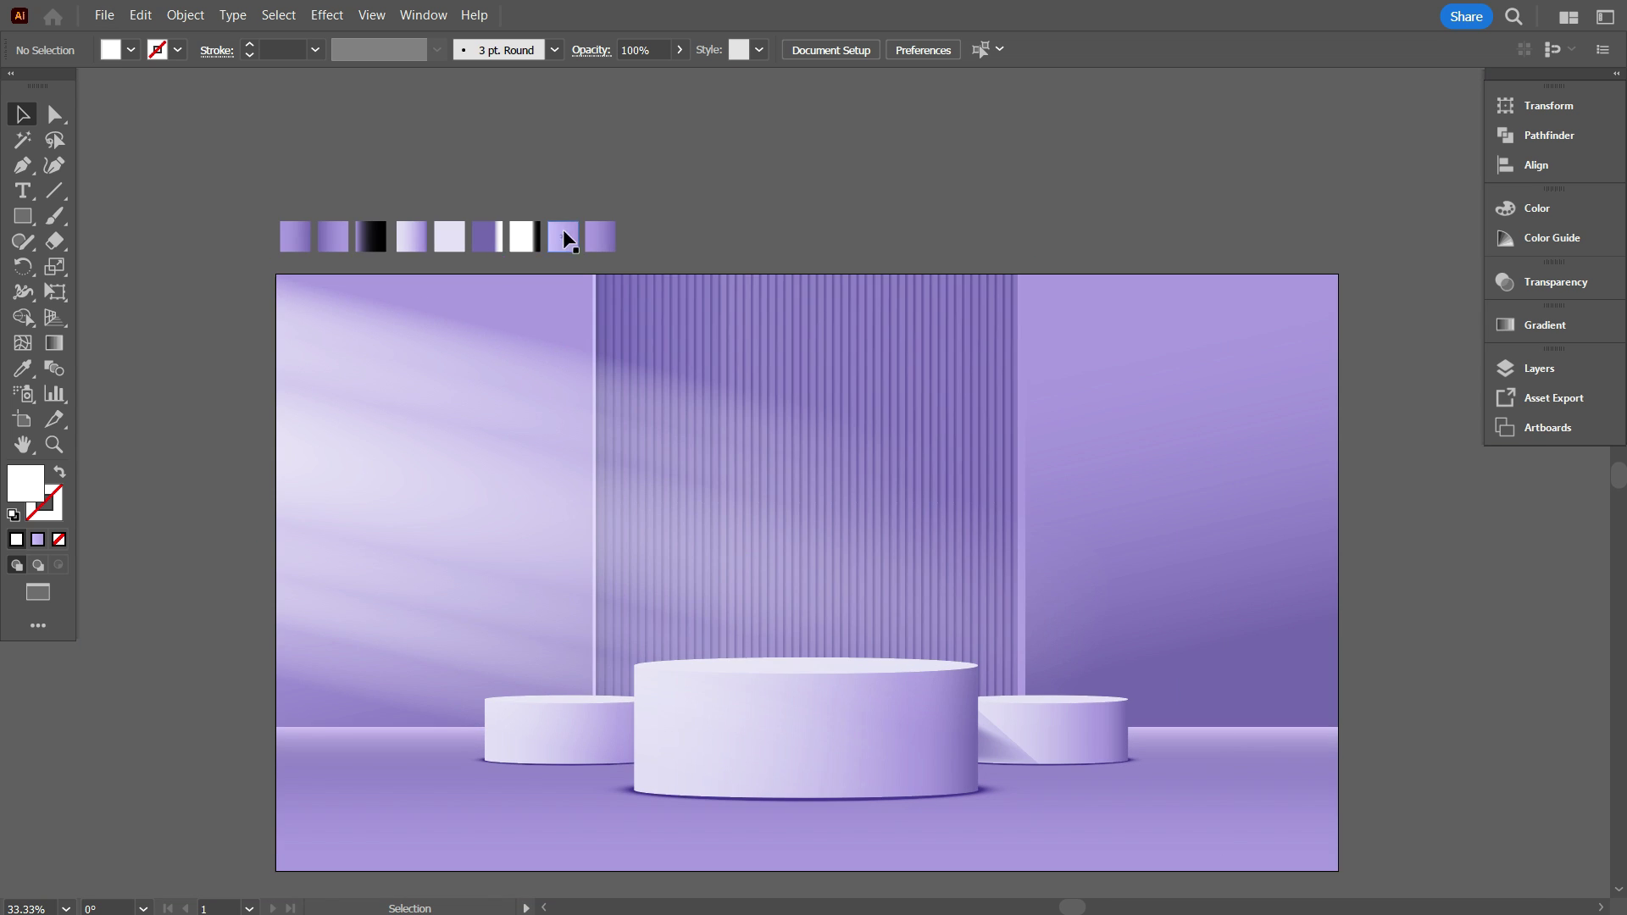
scroll(962, 690, "down", 1)
scroll(963, 690, "up", 1)
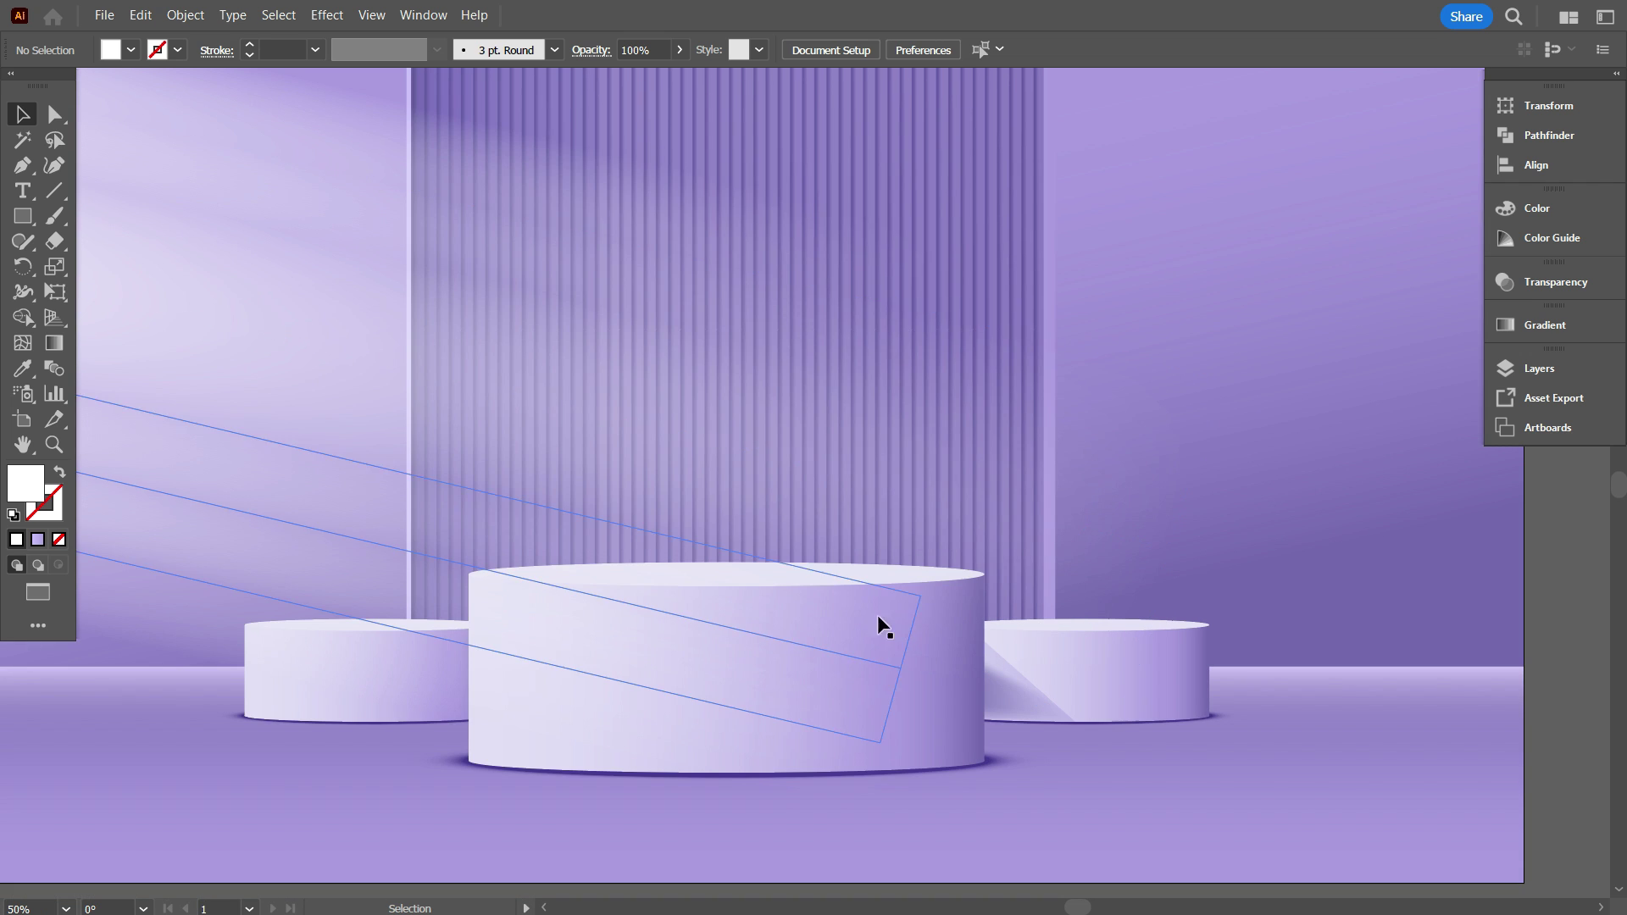
scroll(551, 724, "down", 1)
scroll(600, 695, "down", 1)
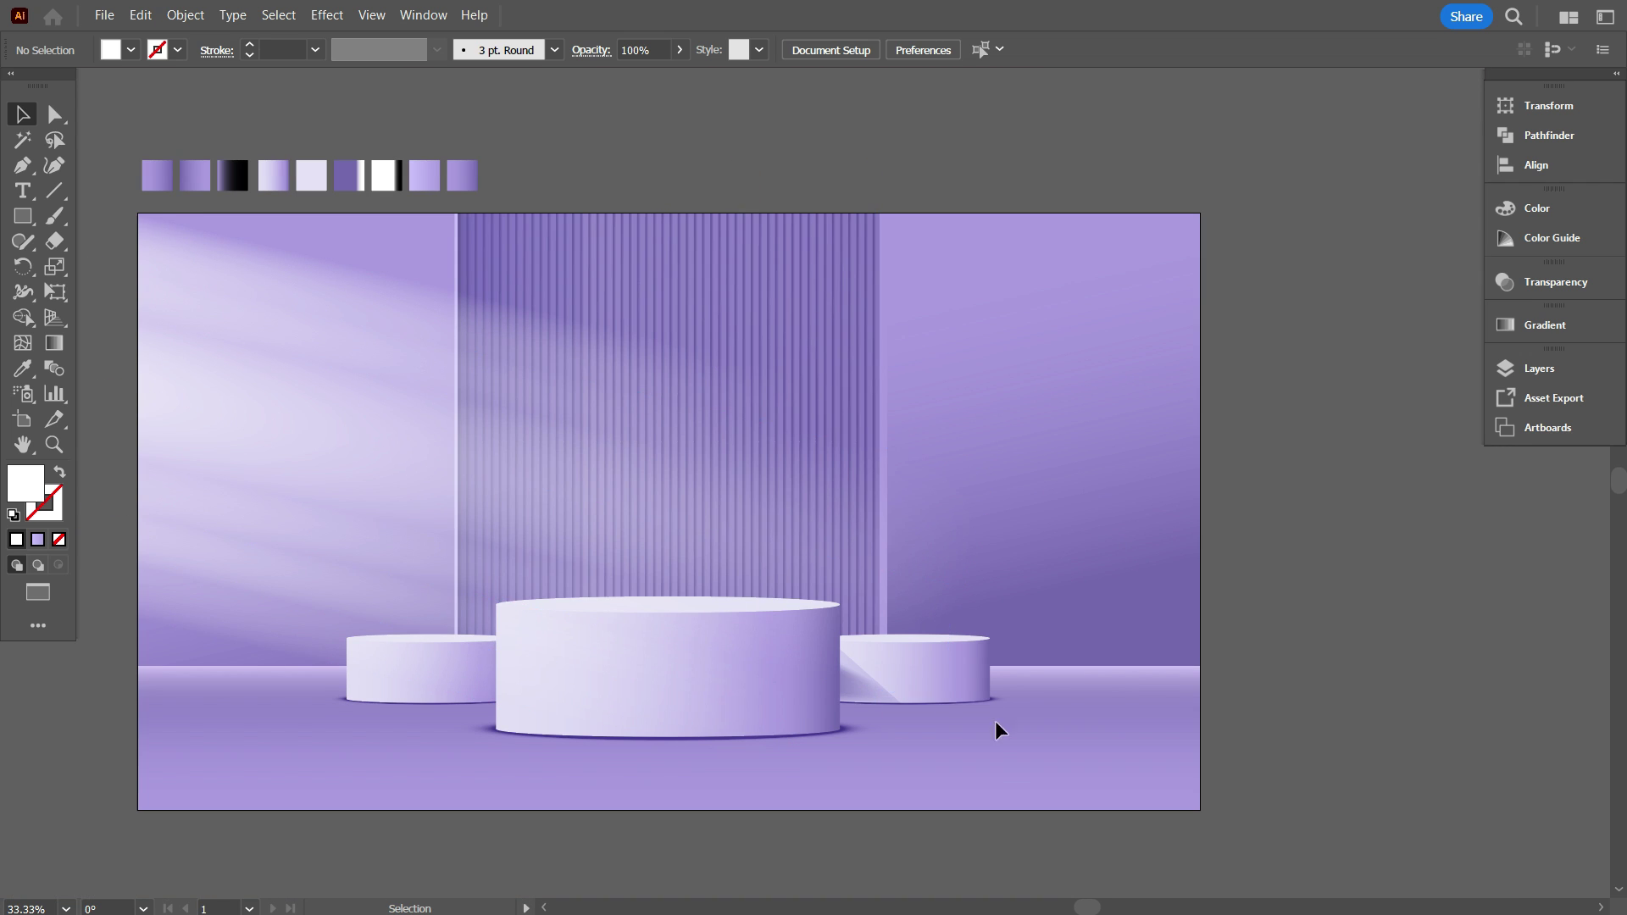
scroll(958, 718, "down", 1)
scroll(958, 710, "up", 1)
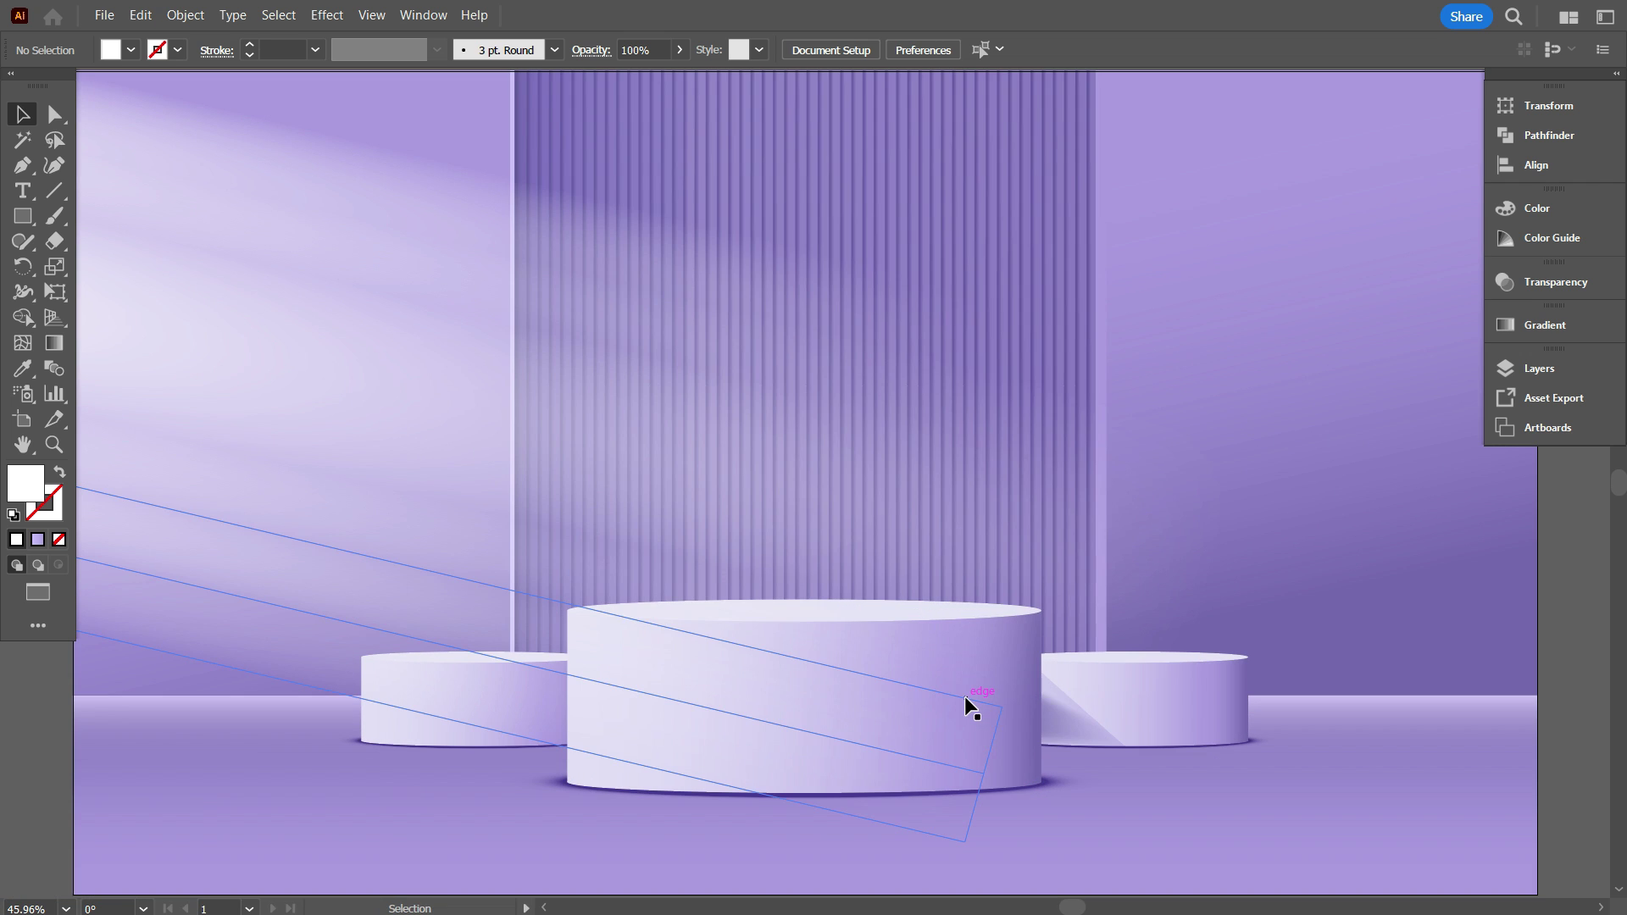